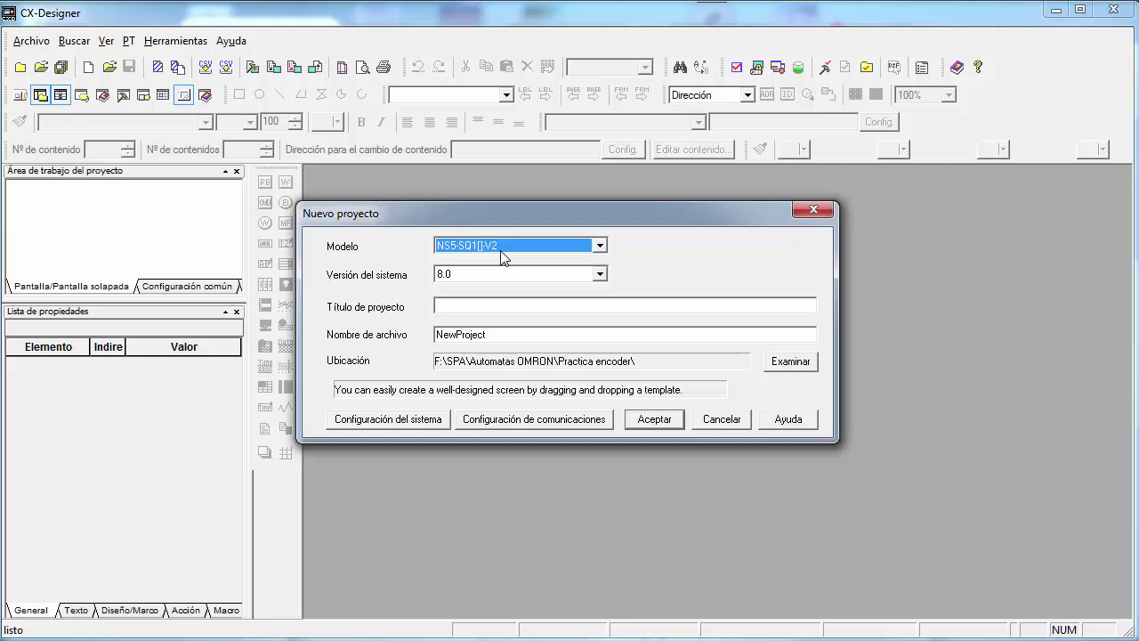
# Keep system version 8.0 and select the default project file name.
pyautogui.click(600, 274)
pyautogui.click(603, 276)
pyautogui.click(602, 274)
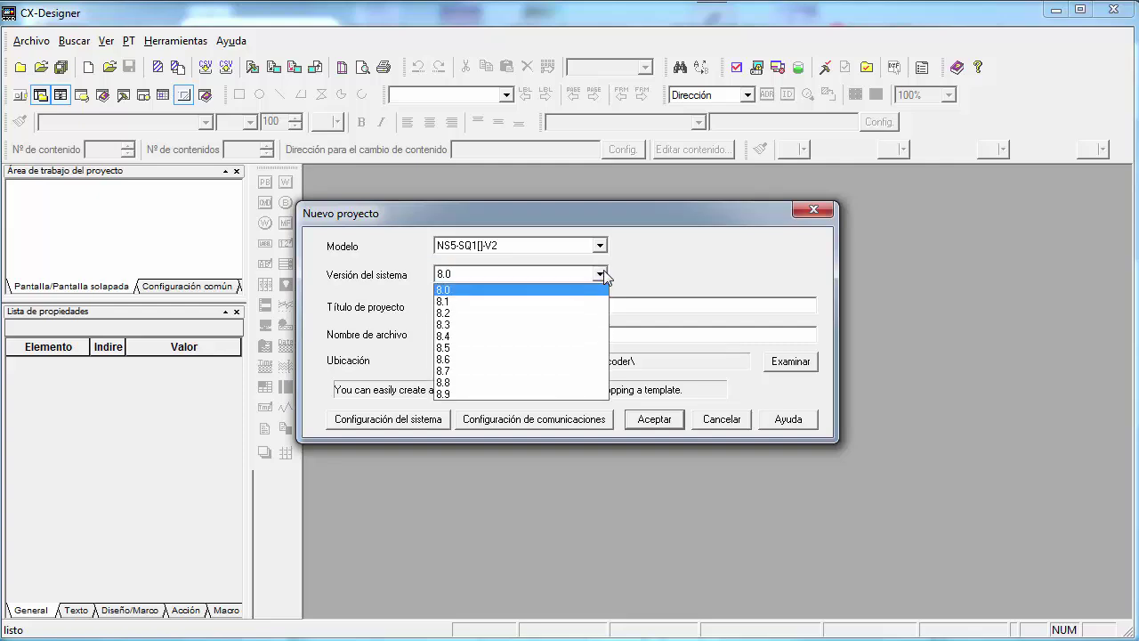
pyautogui.click(535, 291)
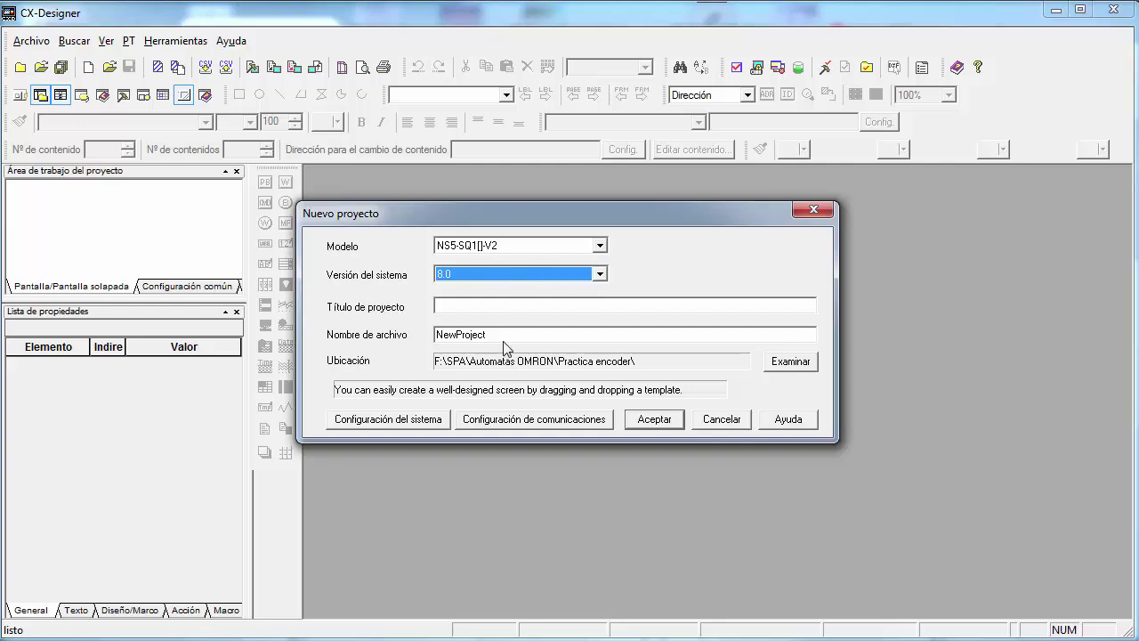
pyautogui.doubleClick(480, 335)
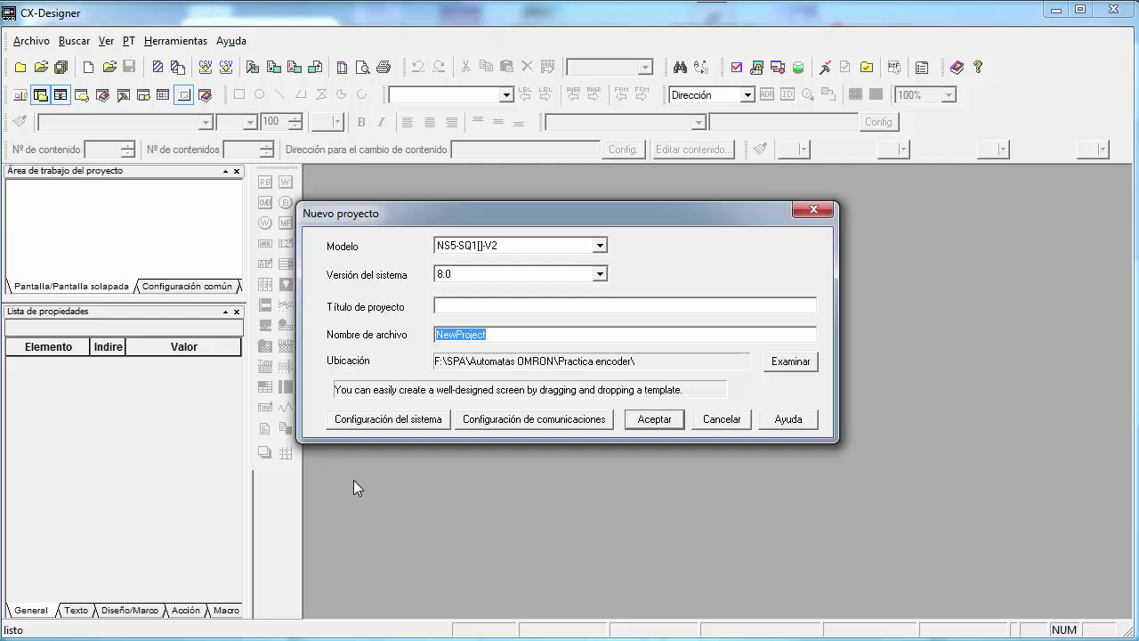
# Create a new Desktop folder named Ejemplo_HMI and set it as the project location.
pyautogui.click(790, 361)
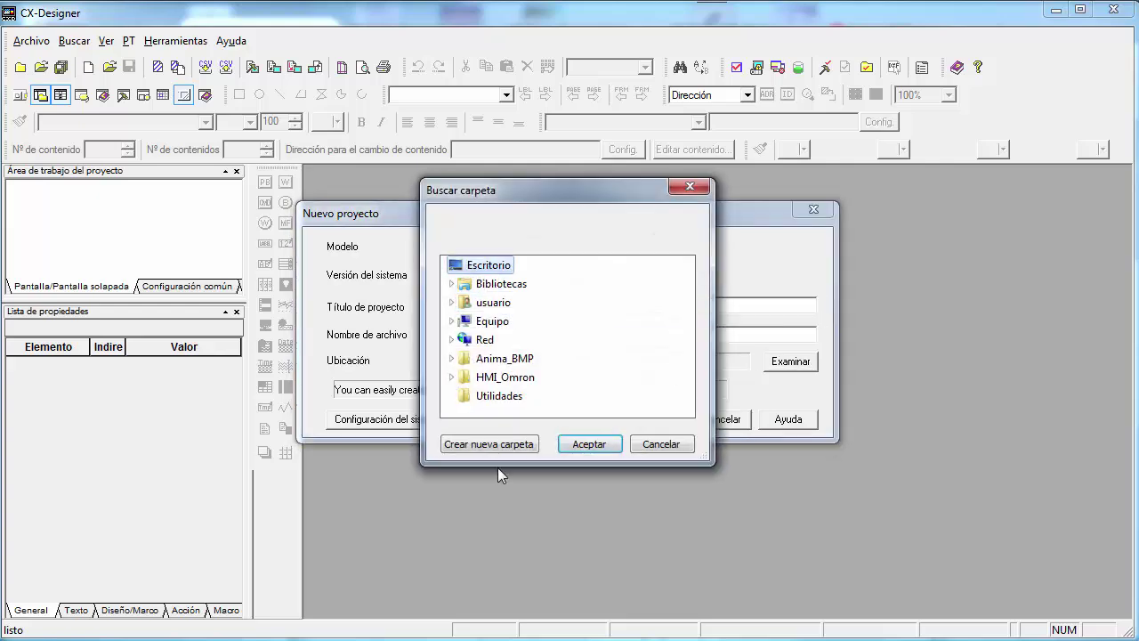
pyautogui.click(497, 445)
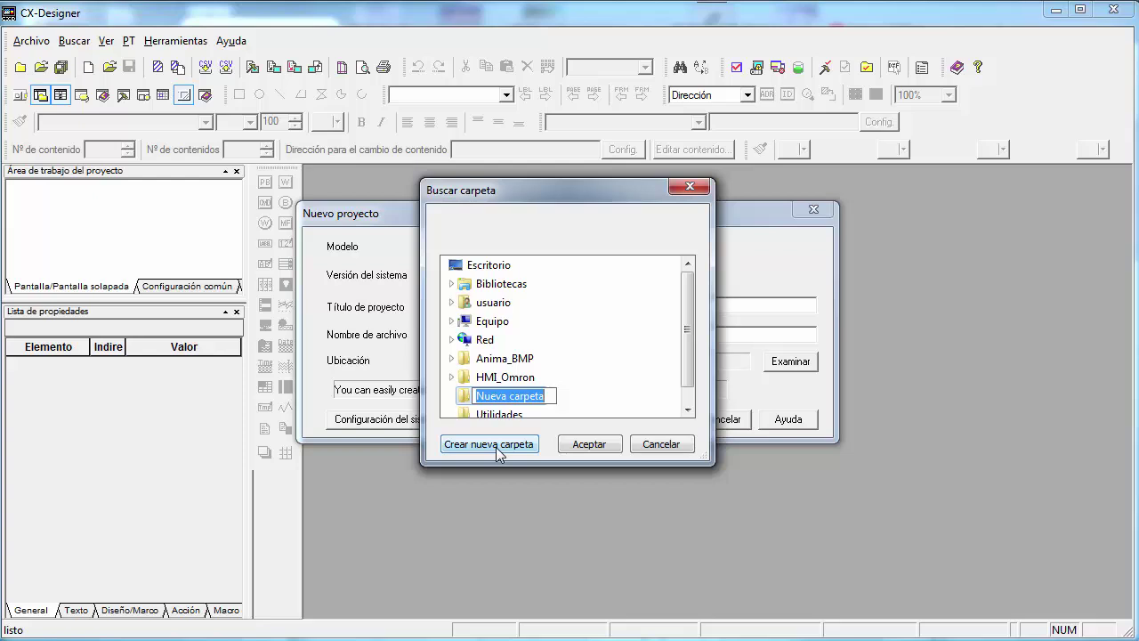
pyautogui.write('Eje')
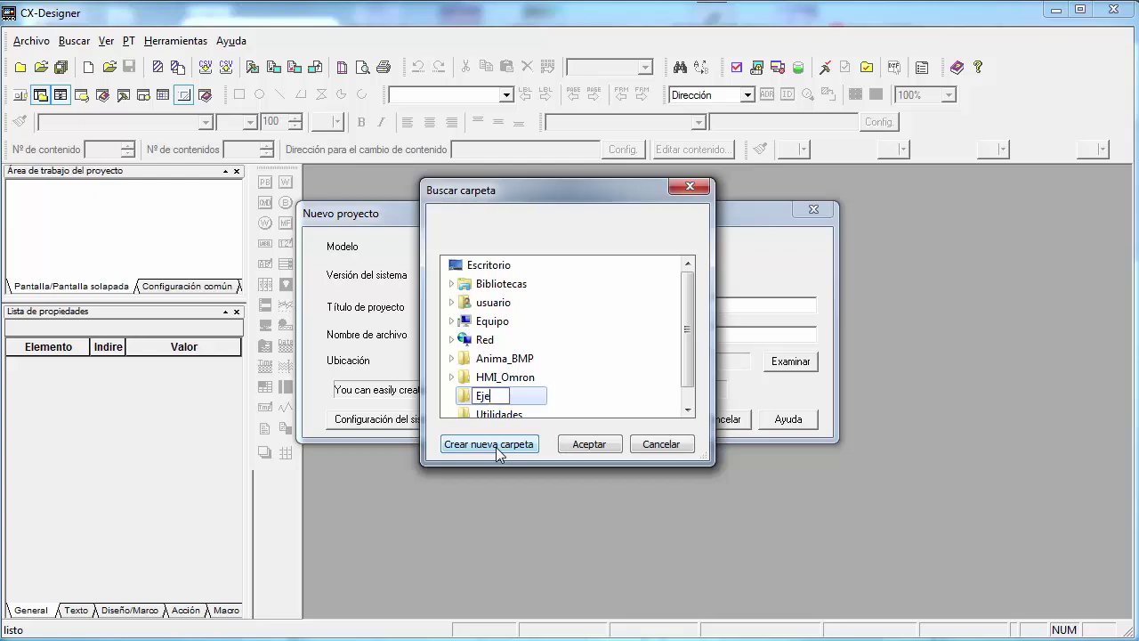
pyautogui.write('mplo_HMI')
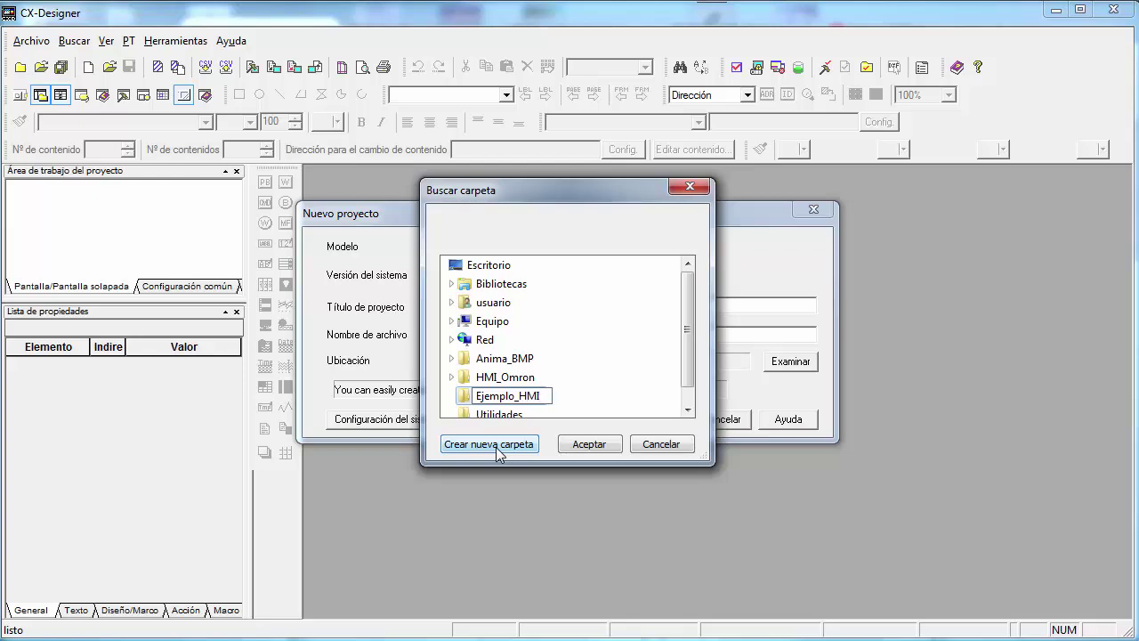
pyautogui.click(591, 443)
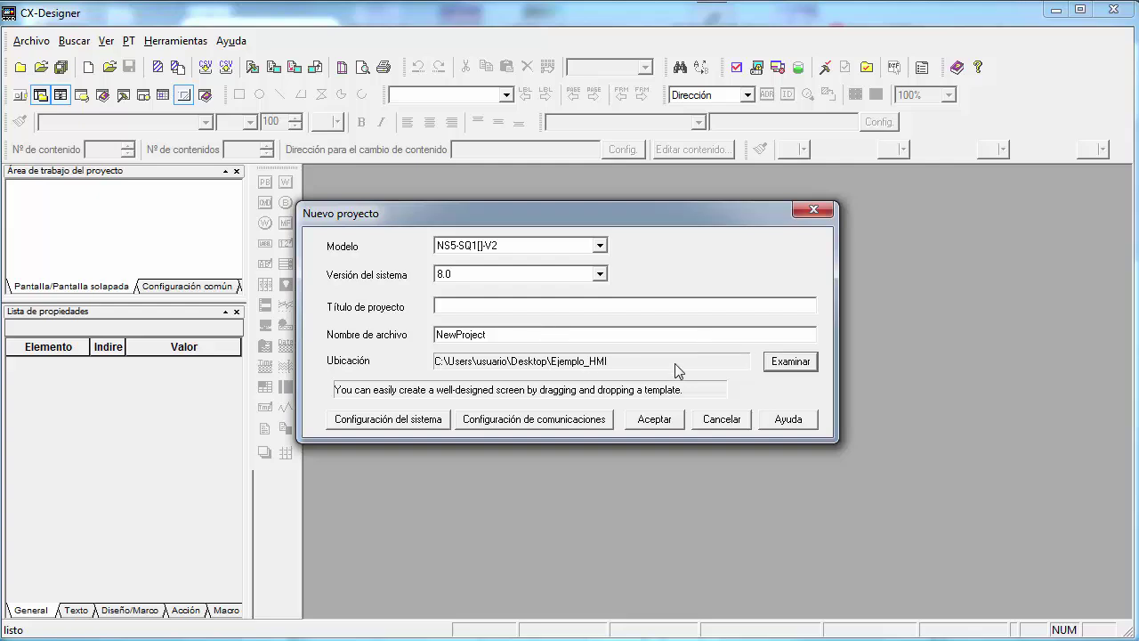
# Replace the default NewProject file name with Ejemplo.
pyautogui.moveTo(496, 334); pyautogui.dragTo(376, 334)
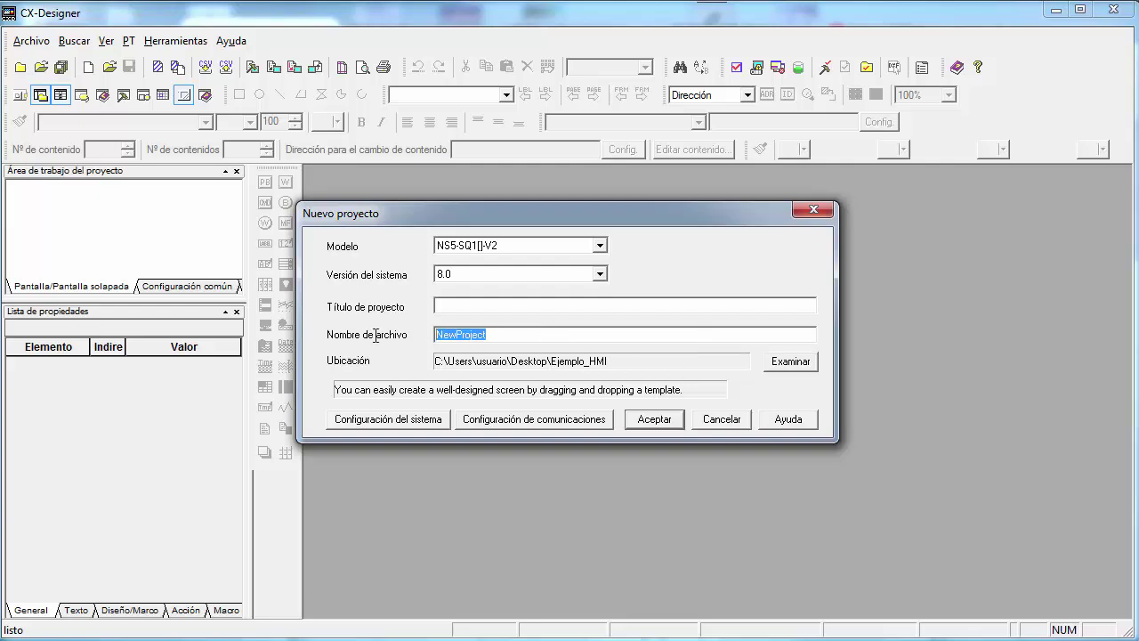
pyautogui.write('Ejemplo')
# Confirm the new project, save it, and create the first screen titled Inicio.
pyautogui.click(660, 418)
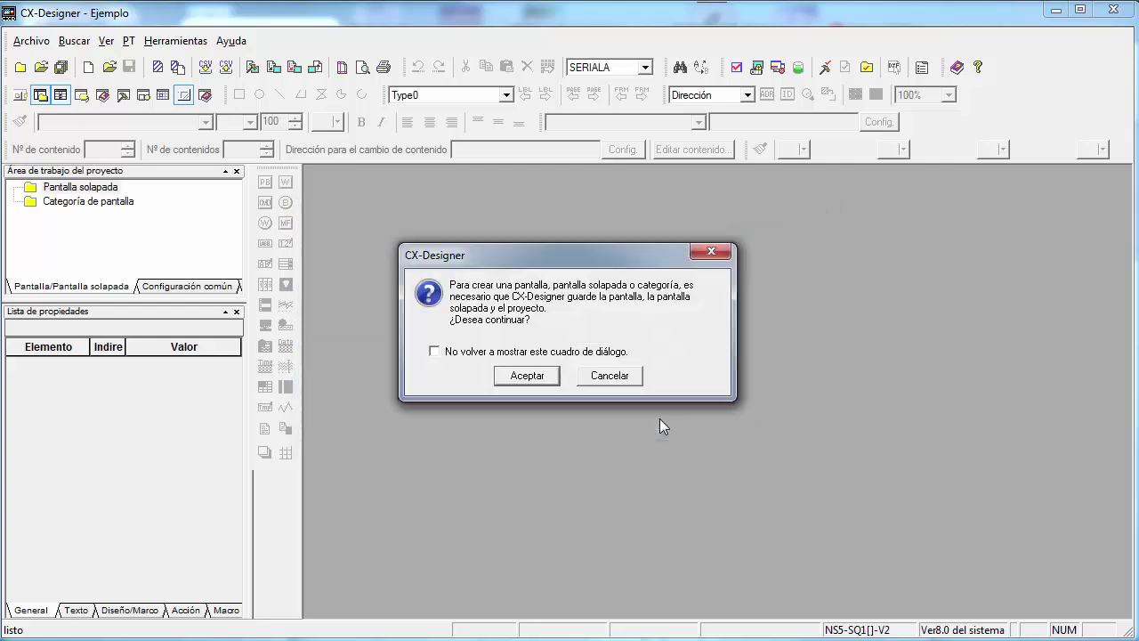
pyautogui.click(520, 381)
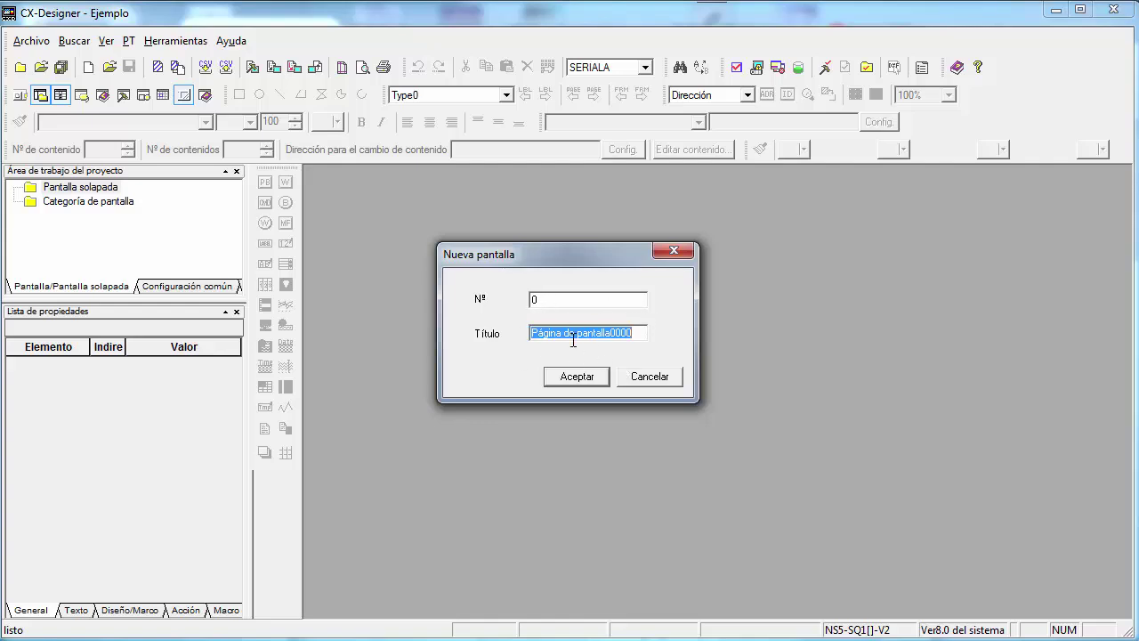
pyautogui.write('Inicio')
pyautogui.click(577, 378)
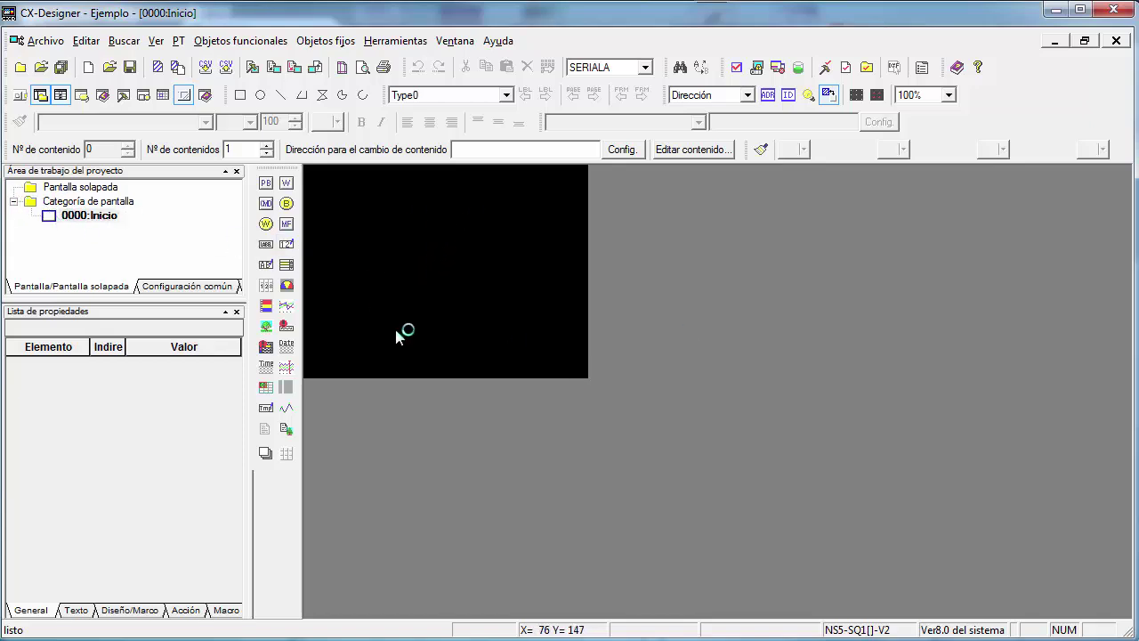
# Set the screen view zoom to 400%, then to 200%.
pyautogui.click(949, 95)
pyautogui.click(915, 135)
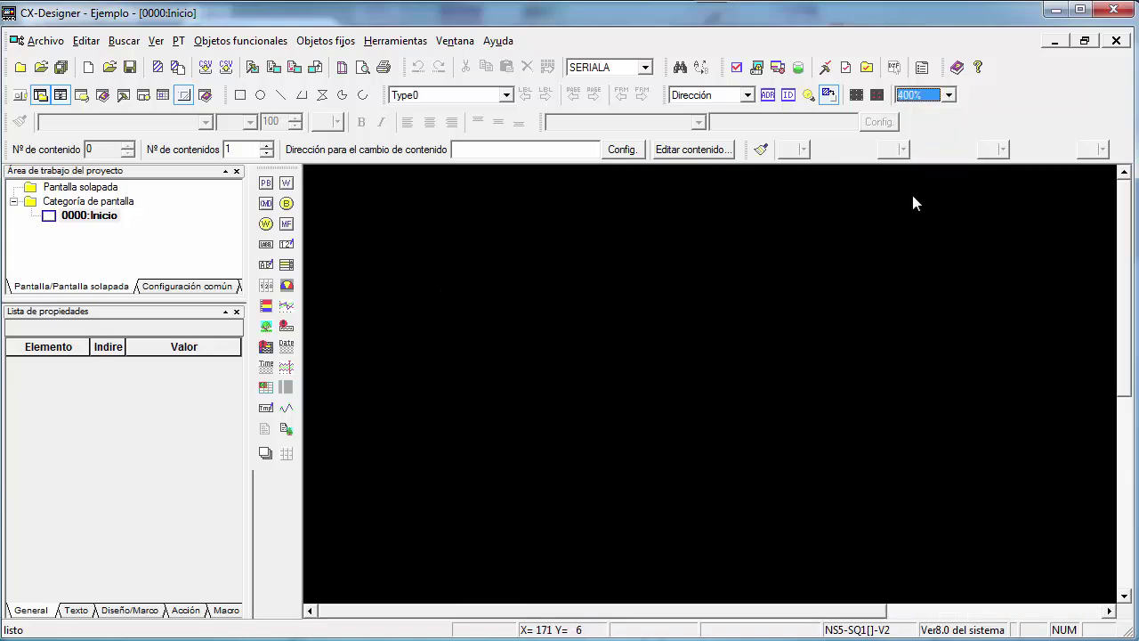
pyautogui.click(949, 95)
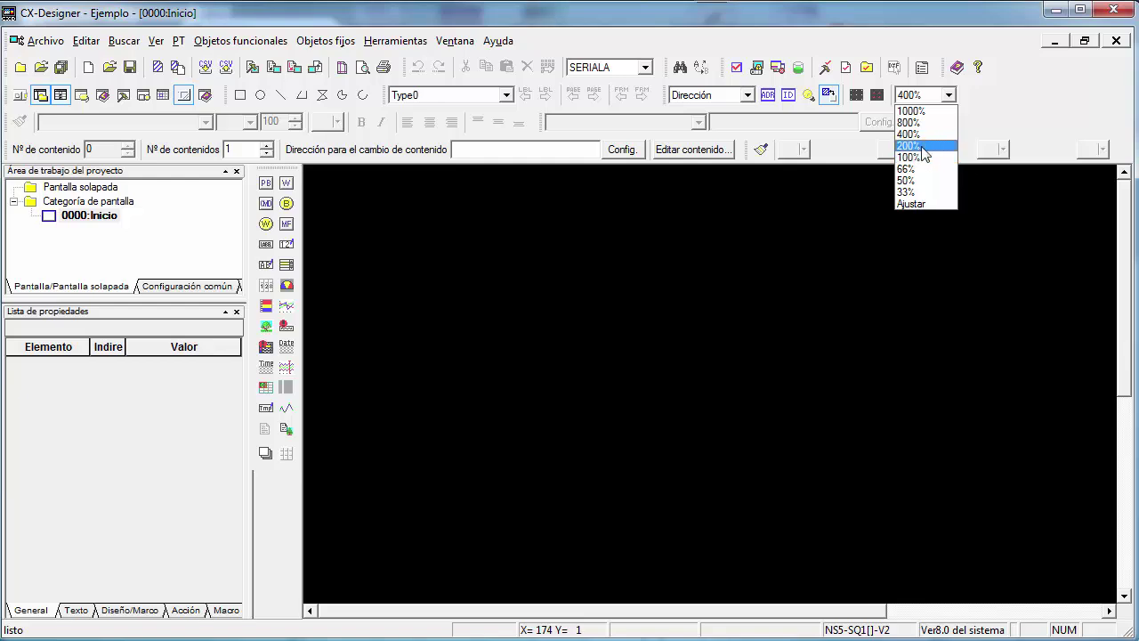
pyautogui.click(909, 146)
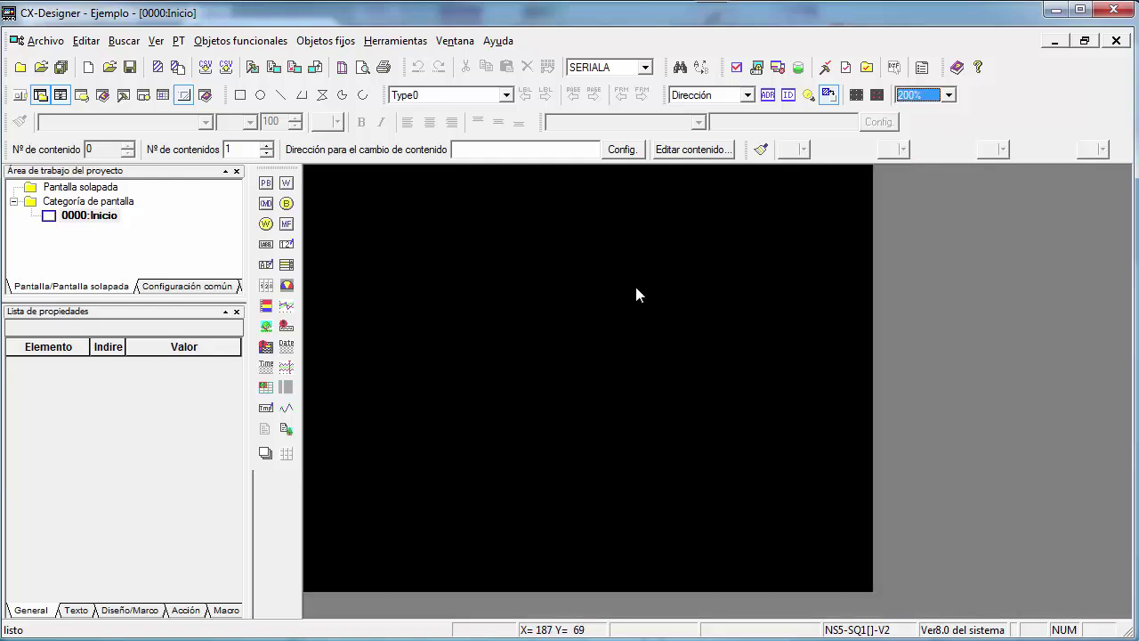
# Add two new screens titled CJ1M and CP1L-E, saving when prompted.
pyautogui.click(81, 202)
pyautogui.rightClick(83, 203)
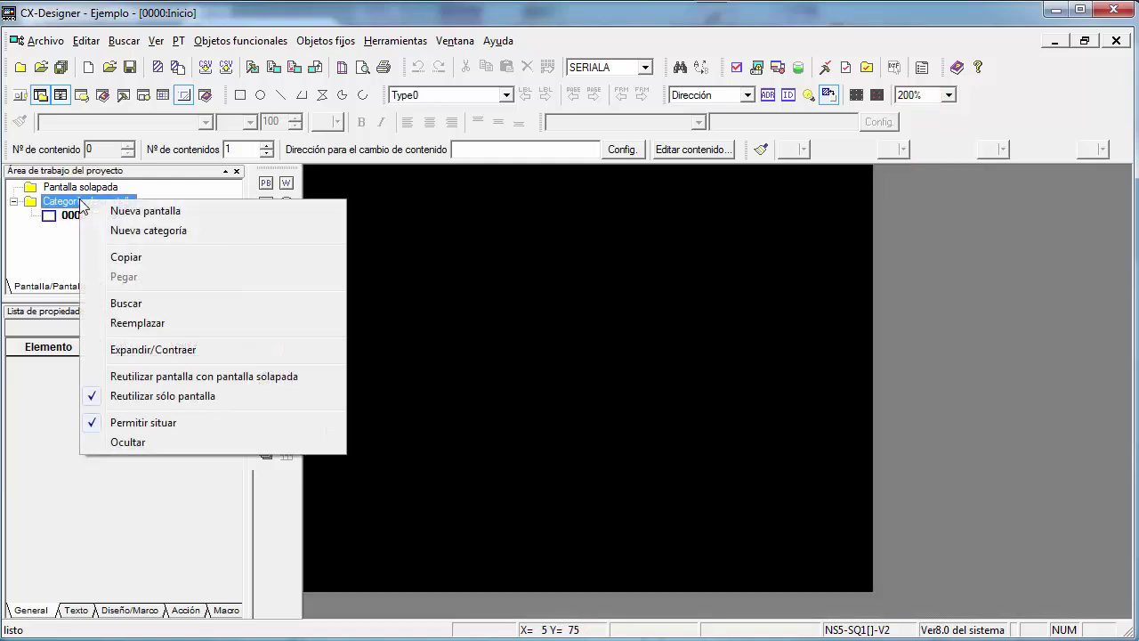
pyautogui.click(133, 211)
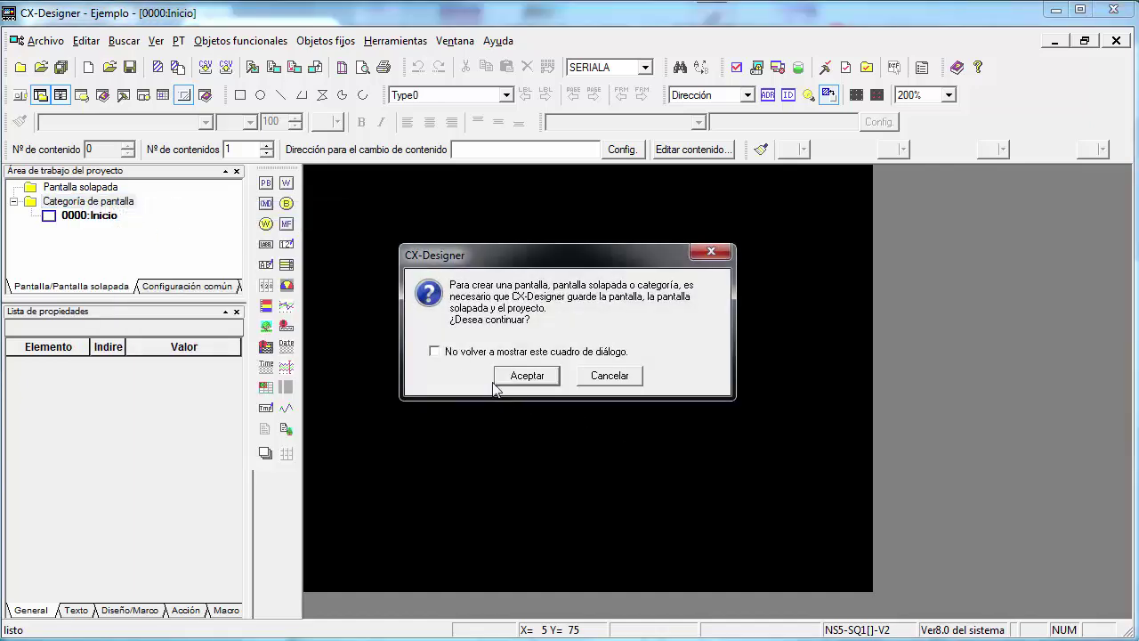
pyautogui.click(526, 378)
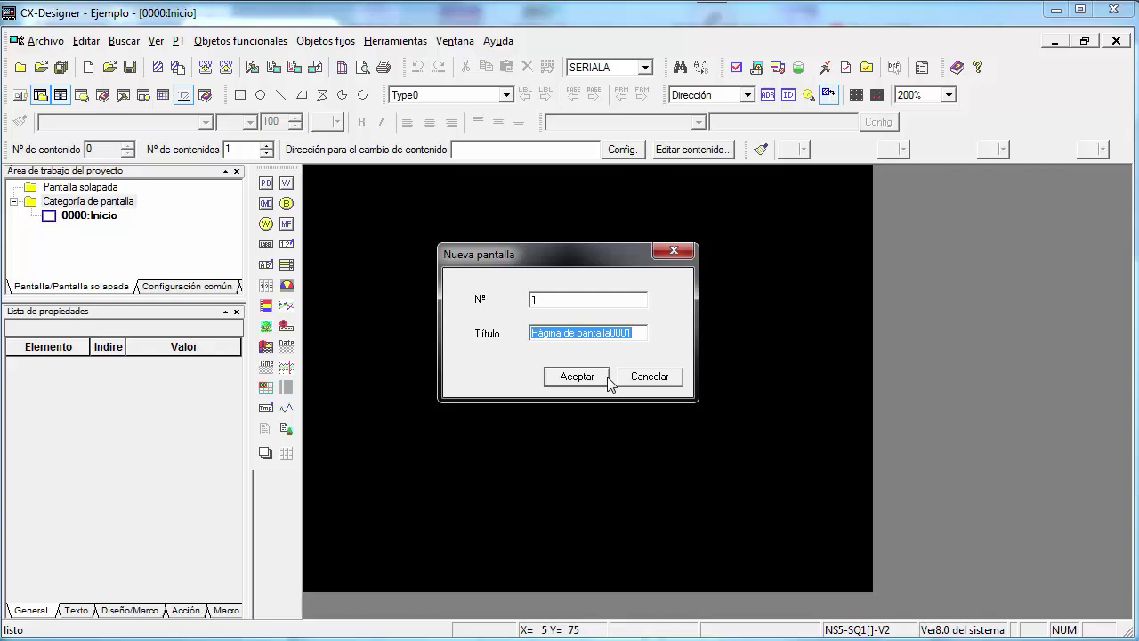
pyautogui.write('C')
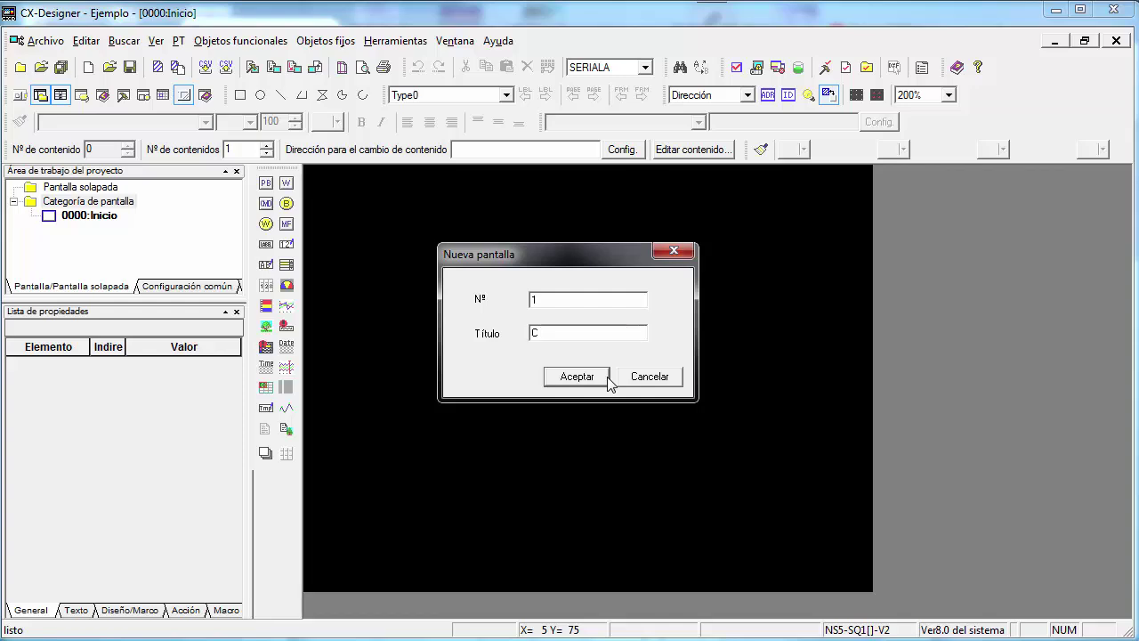
pyautogui.write('J1M')
pyautogui.click(606, 376)
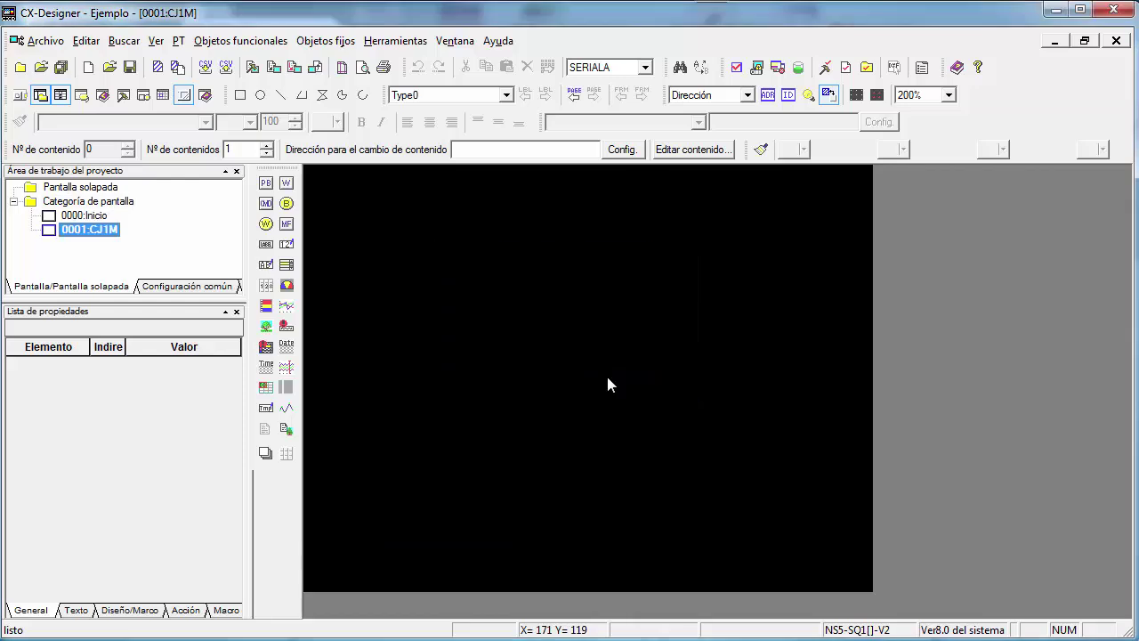
pyautogui.click(105, 203)
pyautogui.rightClick(134, 202)
pyautogui.click(162, 208)
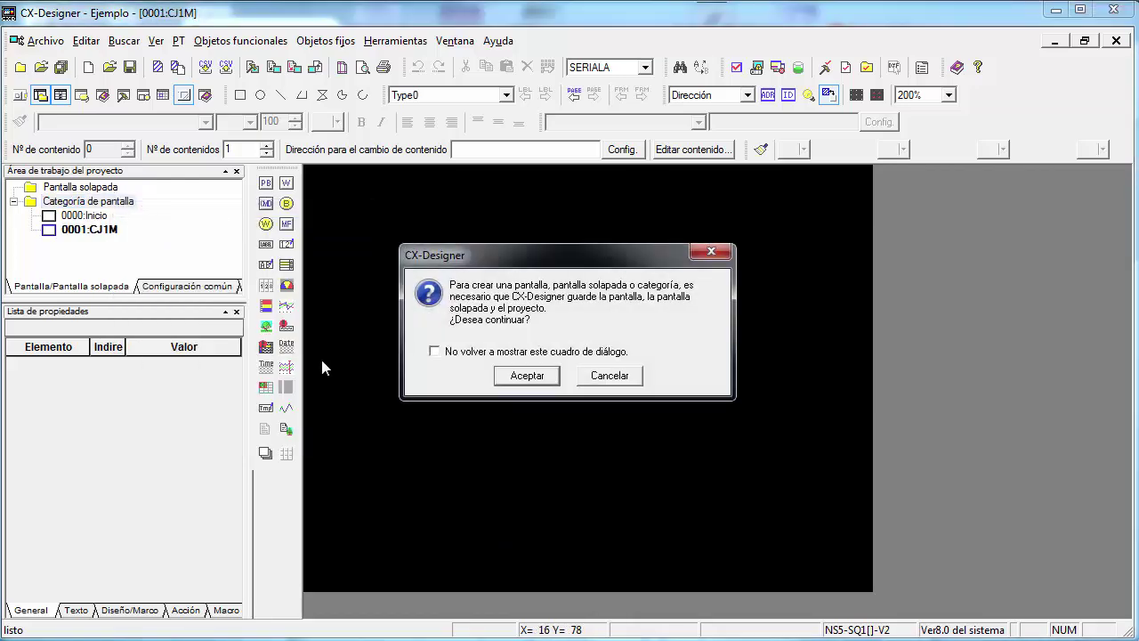
pyautogui.click(526, 374)
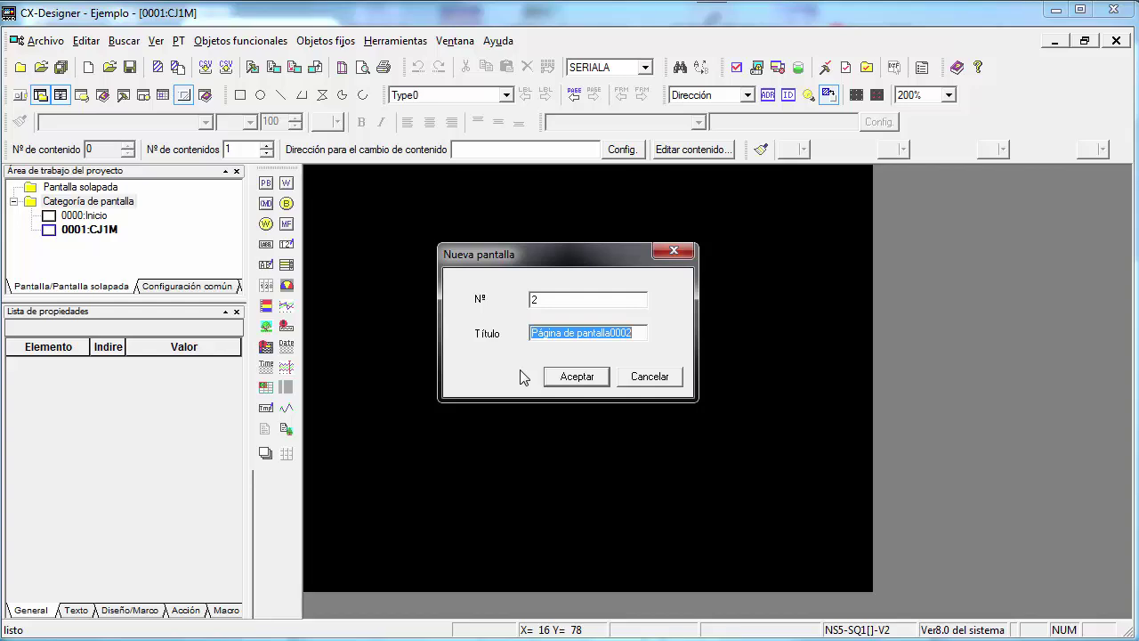
pyautogui.write('CP1L')
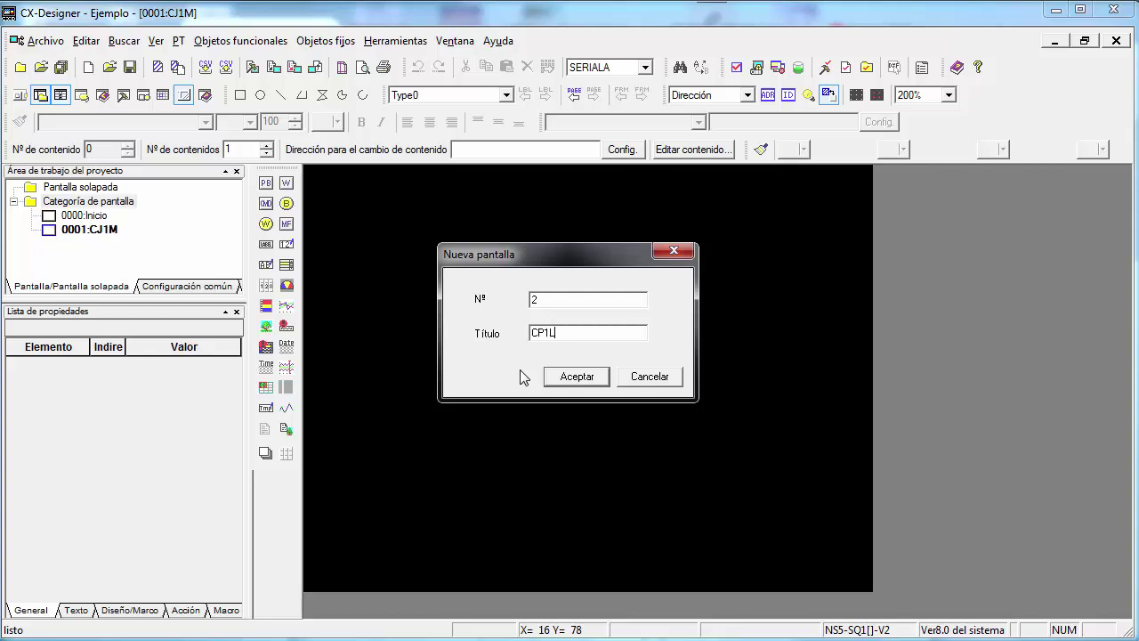
pyautogui.write('-E')
pyautogui.click(593, 378)
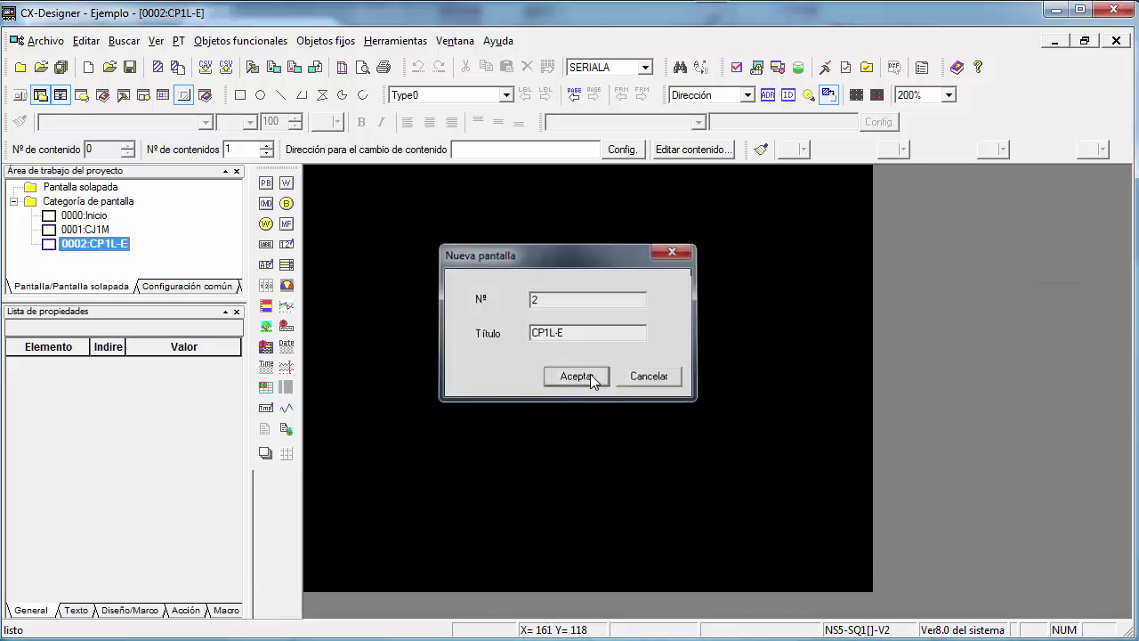
# Add a fourth screen titled CJ2M.
pyautogui.rightClick(101, 202)
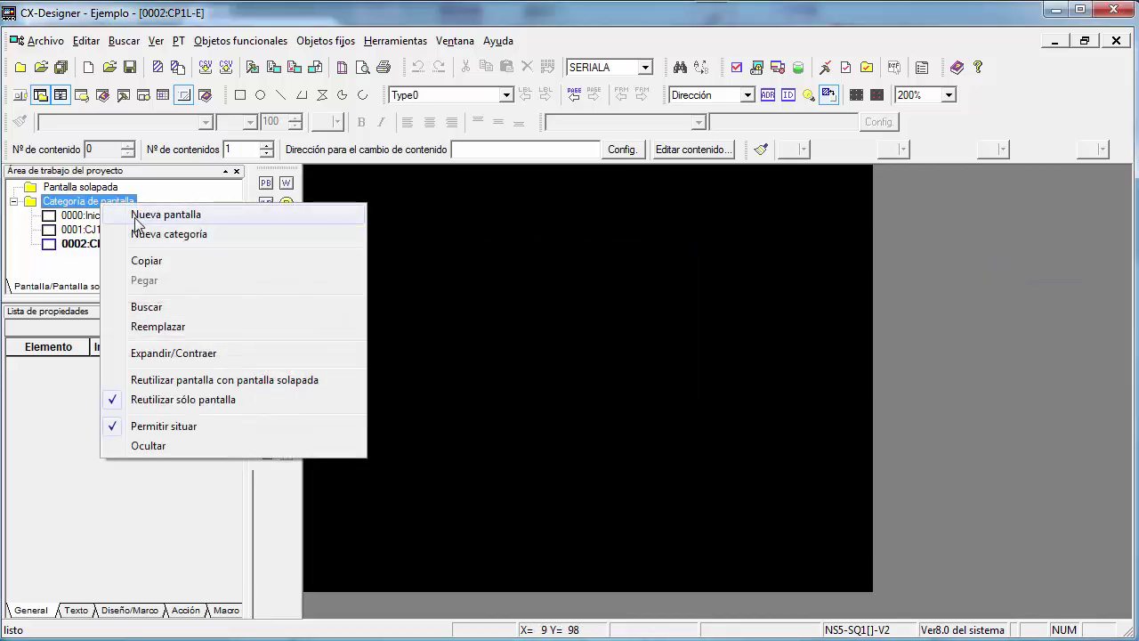
pyautogui.click(136, 221)
pyautogui.click(532, 375)
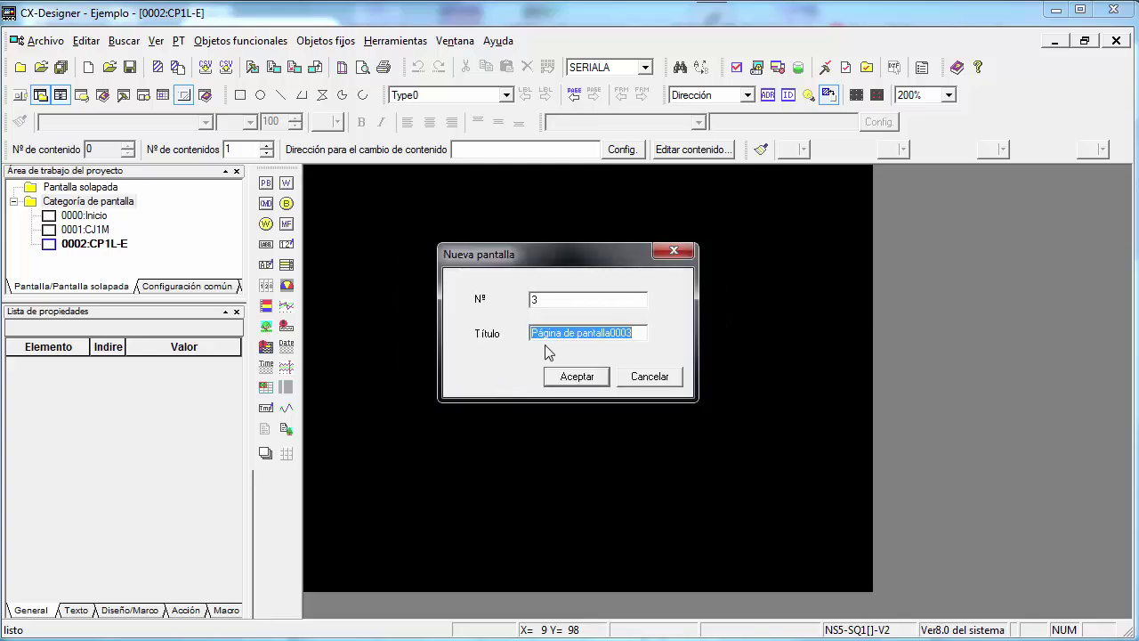
pyautogui.write('C')
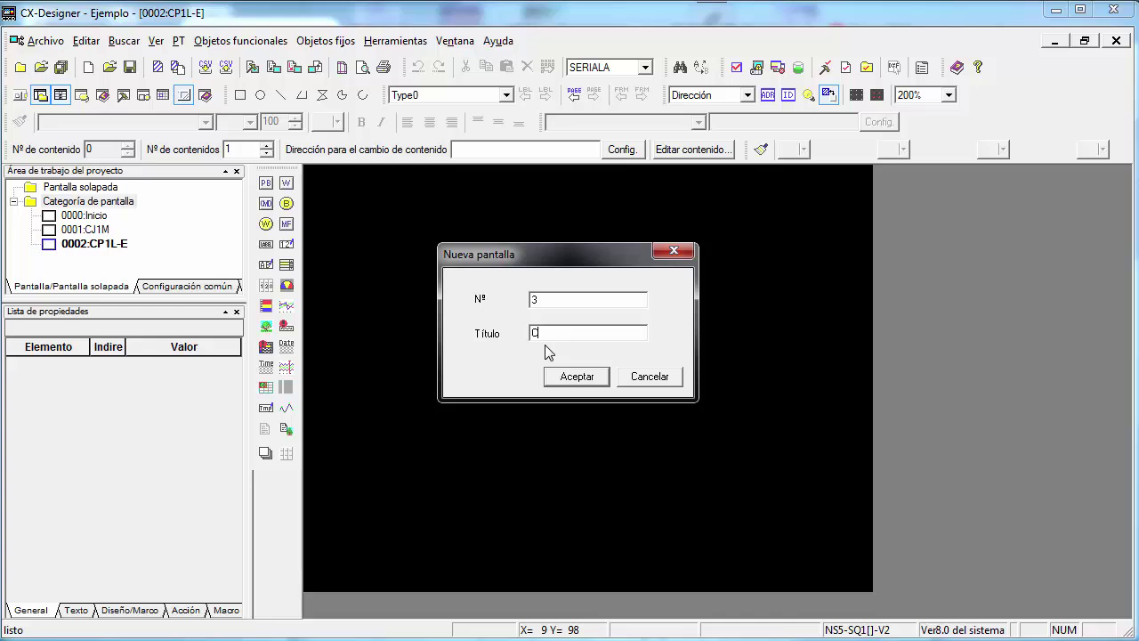
pyautogui.write('J2M')
pyautogui.click(580, 377)
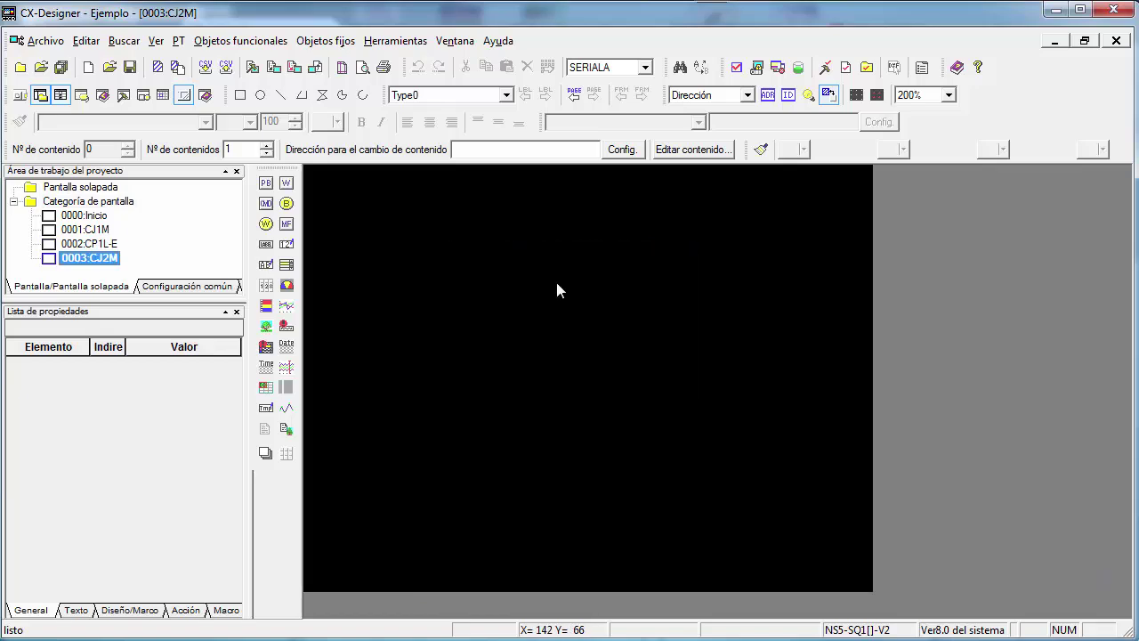
# Open Inicio, CJ1M, CP1L-E and CJ2M in turn, ending back on Inicio.
pyautogui.click(89, 219)
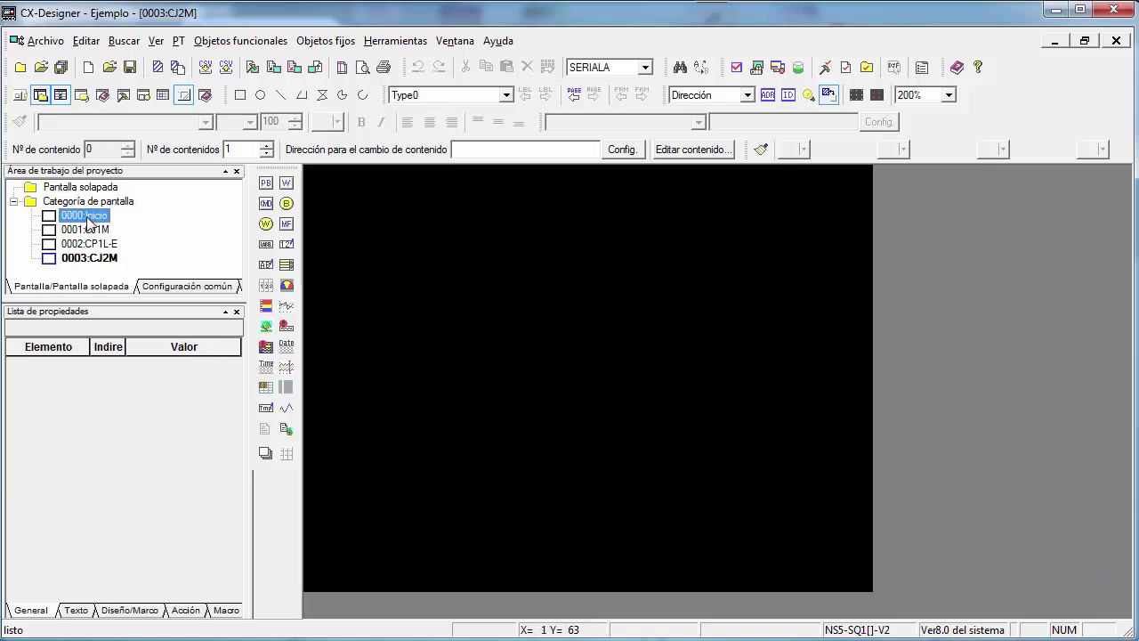
pyautogui.doubleClick(88, 219)
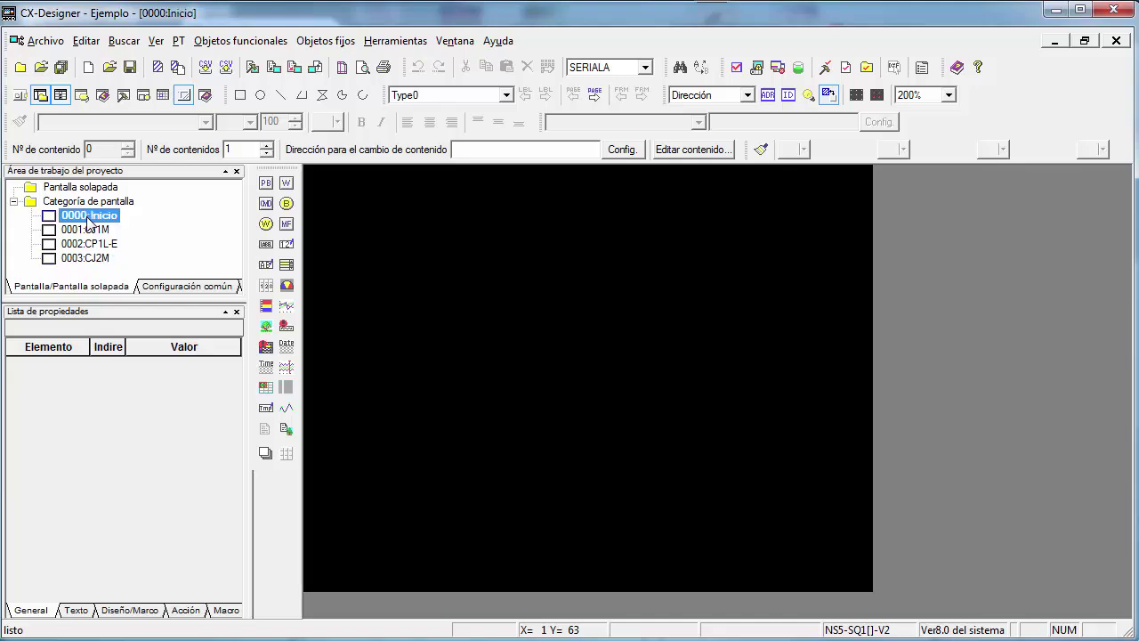
pyautogui.doubleClick(86, 229)
pyautogui.doubleClick(85, 244)
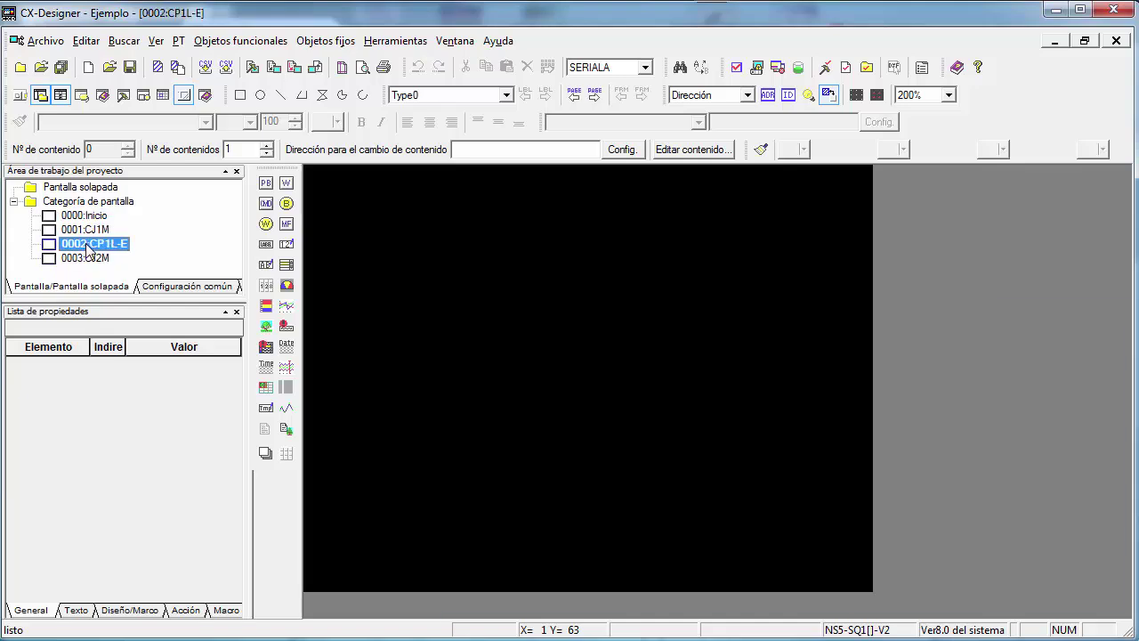
pyautogui.click(84, 258)
pyautogui.doubleClick(84, 258)
pyautogui.doubleClick(92, 215)
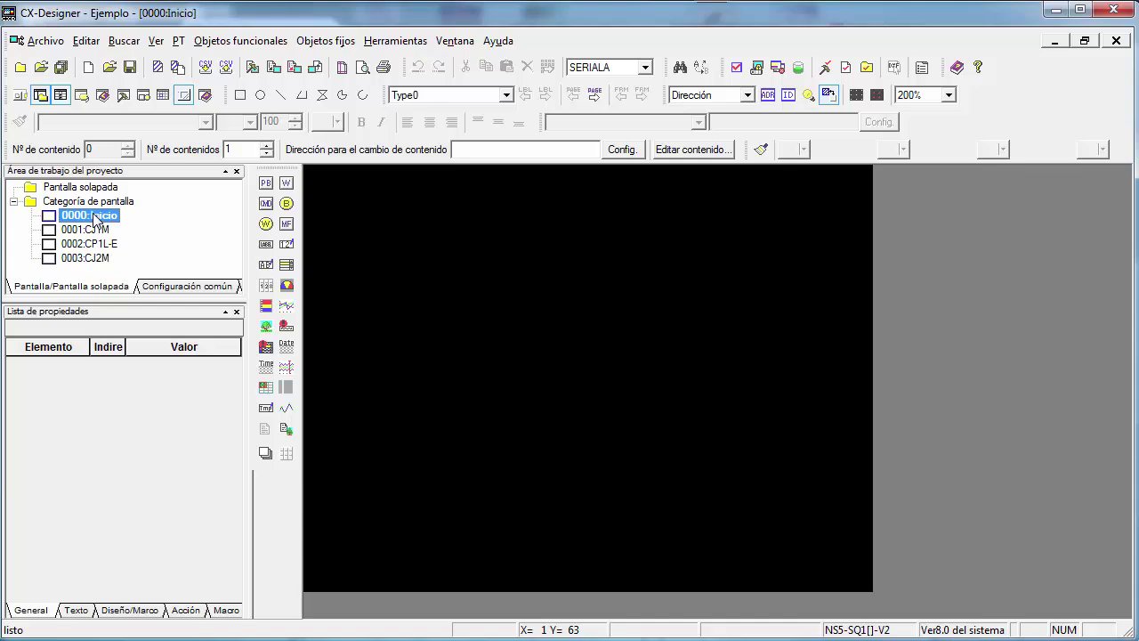
# Open the Inicio screen's properties and look through its settings tabs.
pyautogui.rightClick(447, 225)
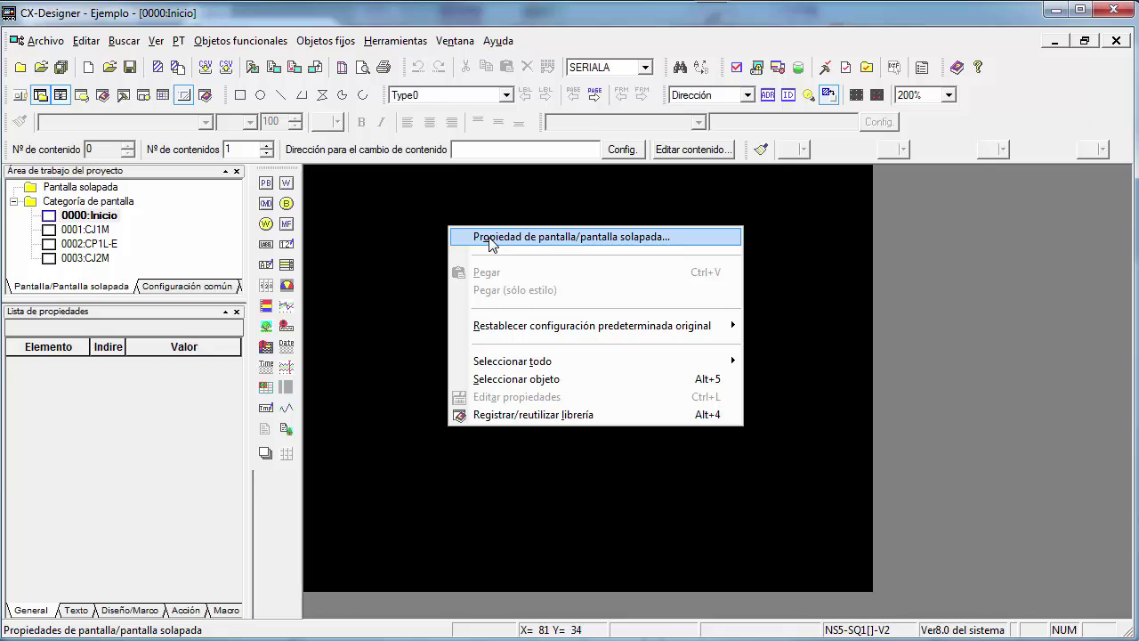
pyautogui.click(489, 237)
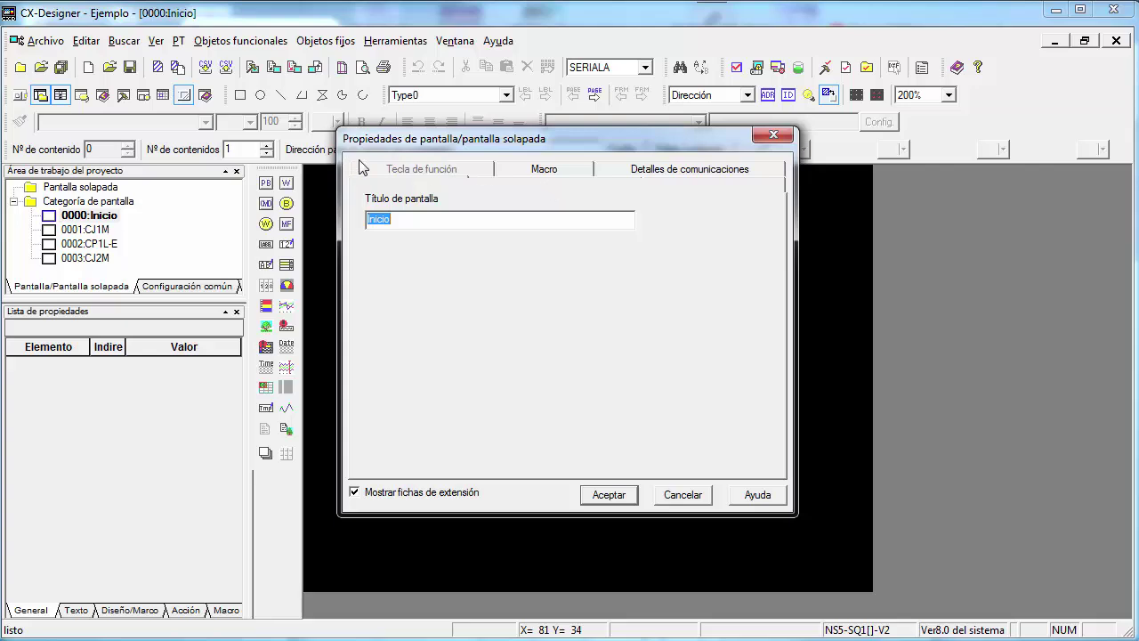
pyautogui.click(552, 173)
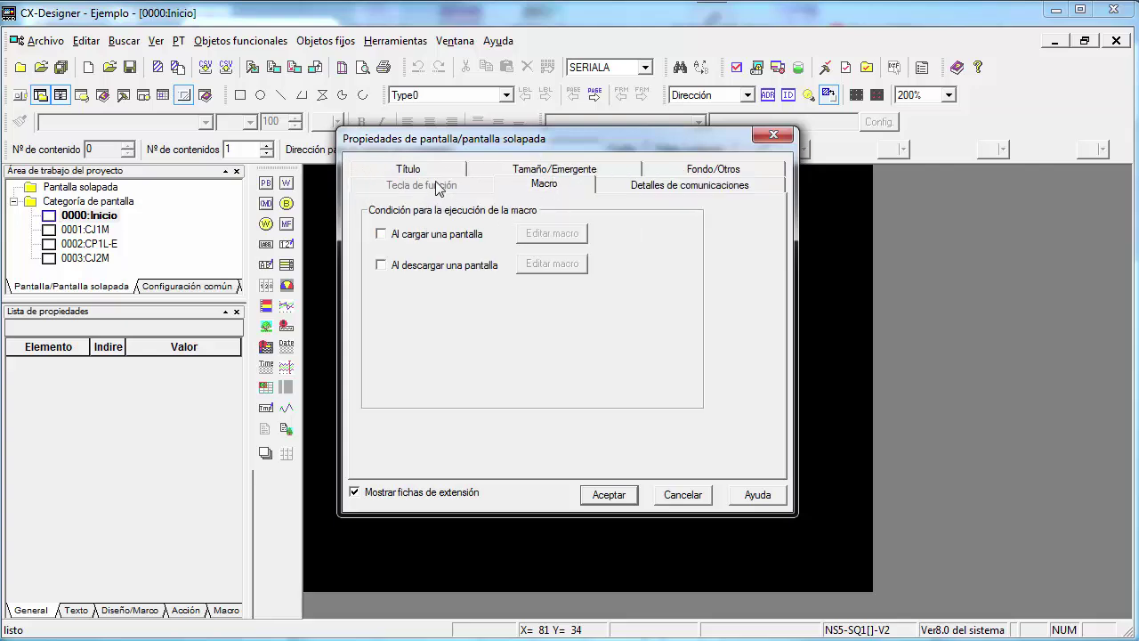
pyautogui.click(388, 168)
pyautogui.click(534, 187)
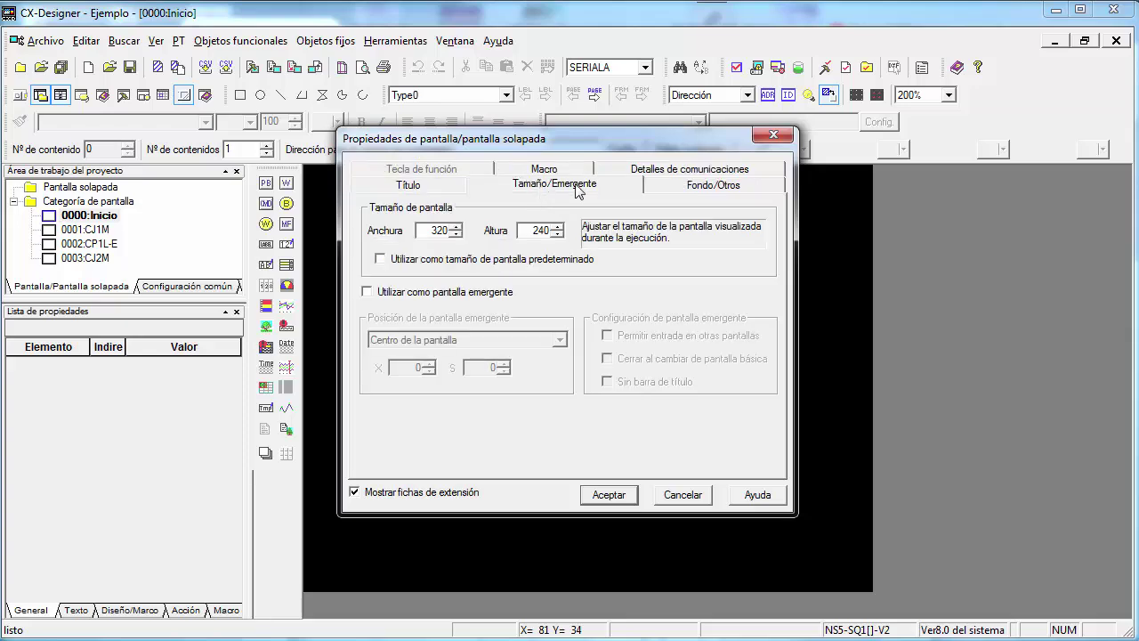
pyautogui.click(707, 189)
pyautogui.click(695, 171)
pyautogui.click(577, 173)
pyautogui.click(419, 189)
pyautogui.click(544, 187)
# Set the Fondo/Otros background colour to light grey No.7 and apply it.
pyautogui.click(712, 189)
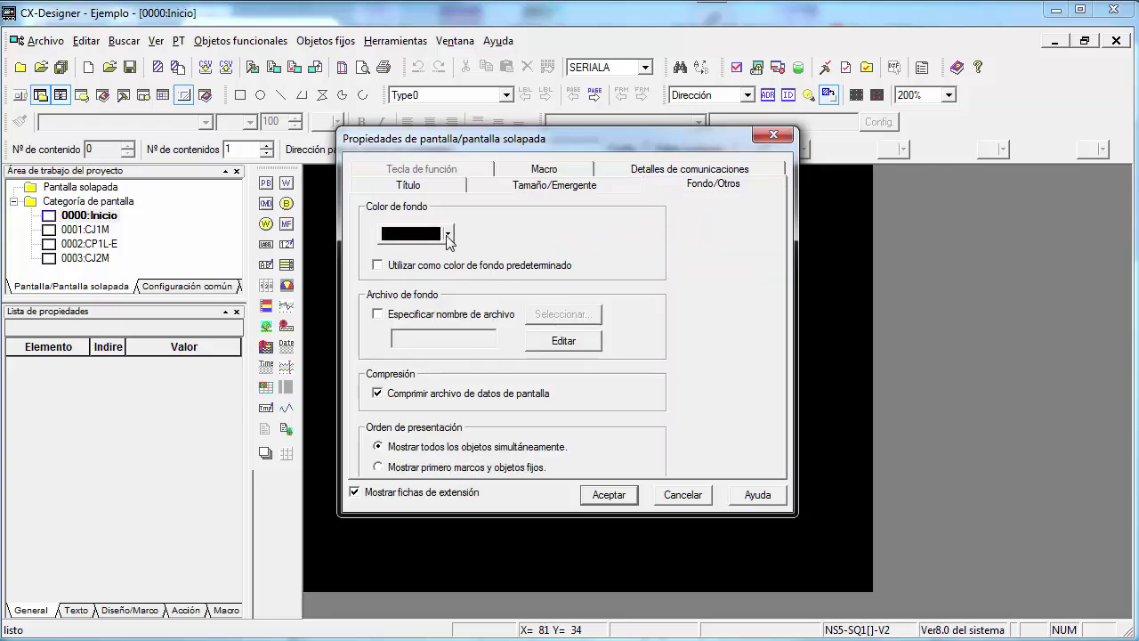
pyautogui.click(448, 234)
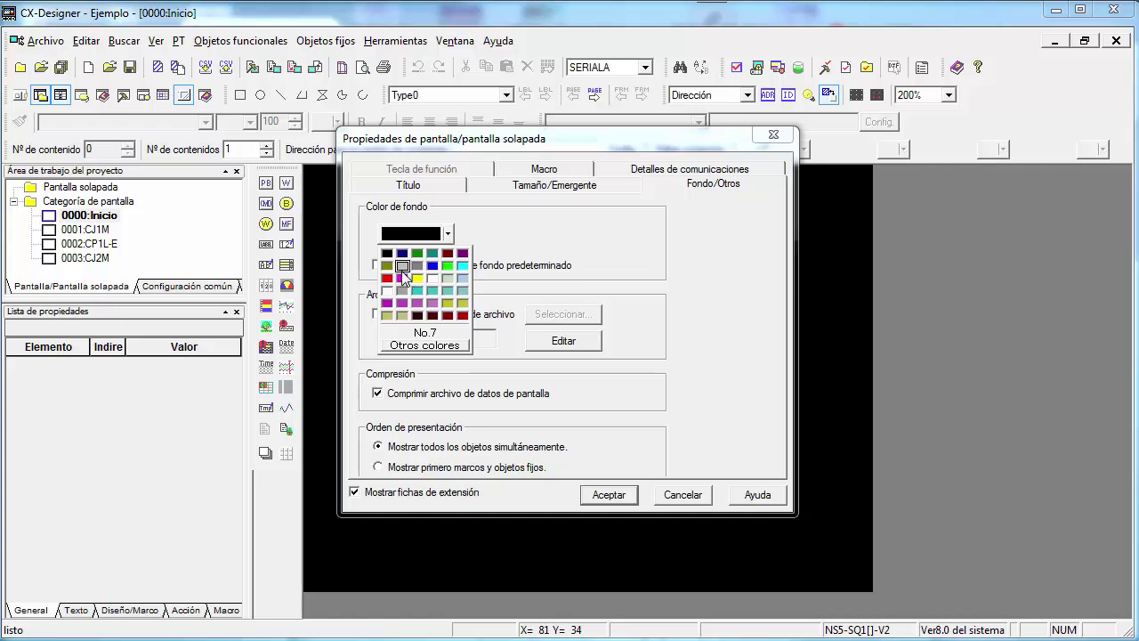
pyautogui.click(402, 265)
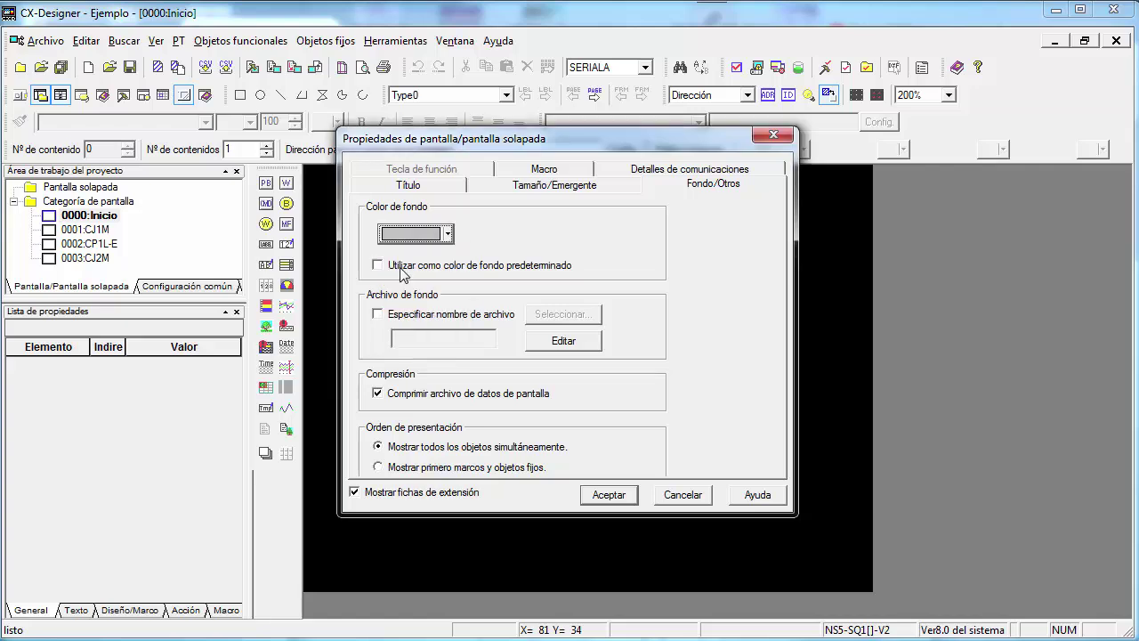
pyautogui.click(609, 494)
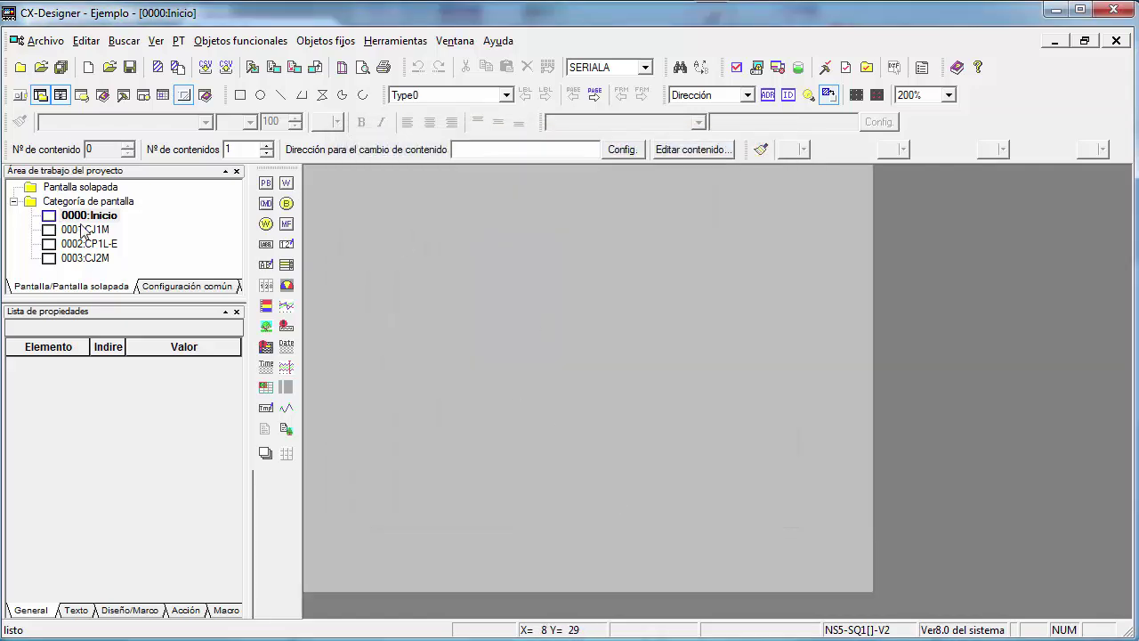
# Give the CJ1M screen a teal No.22 background colour.
pyautogui.click(83, 229)
pyautogui.doubleClick(83, 230)
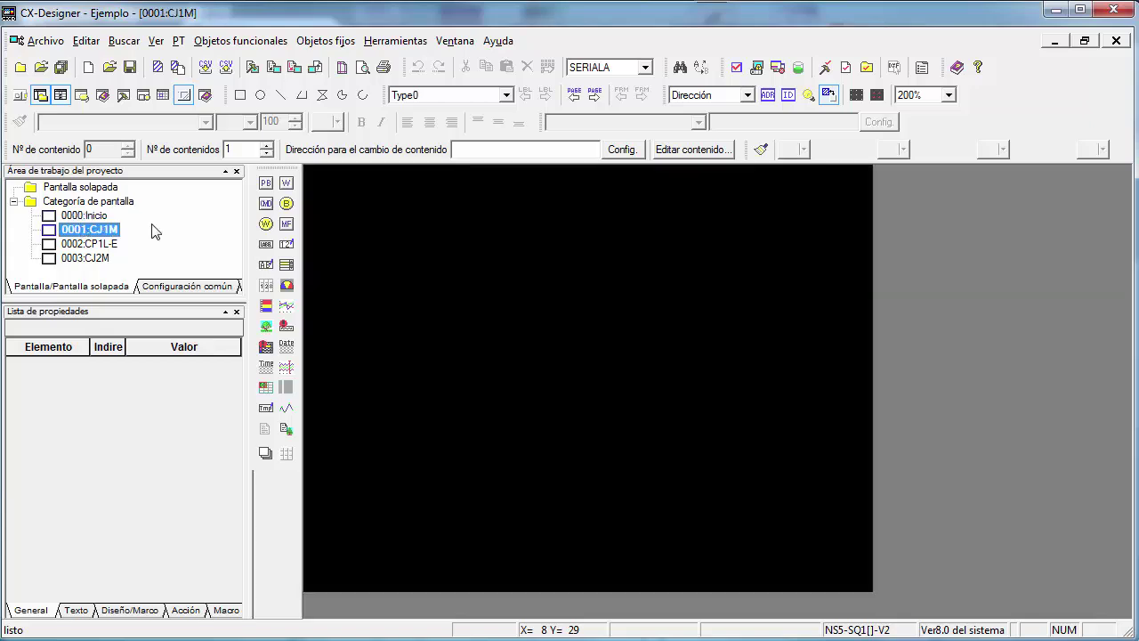
pyautogui.rightClick(449, 263)
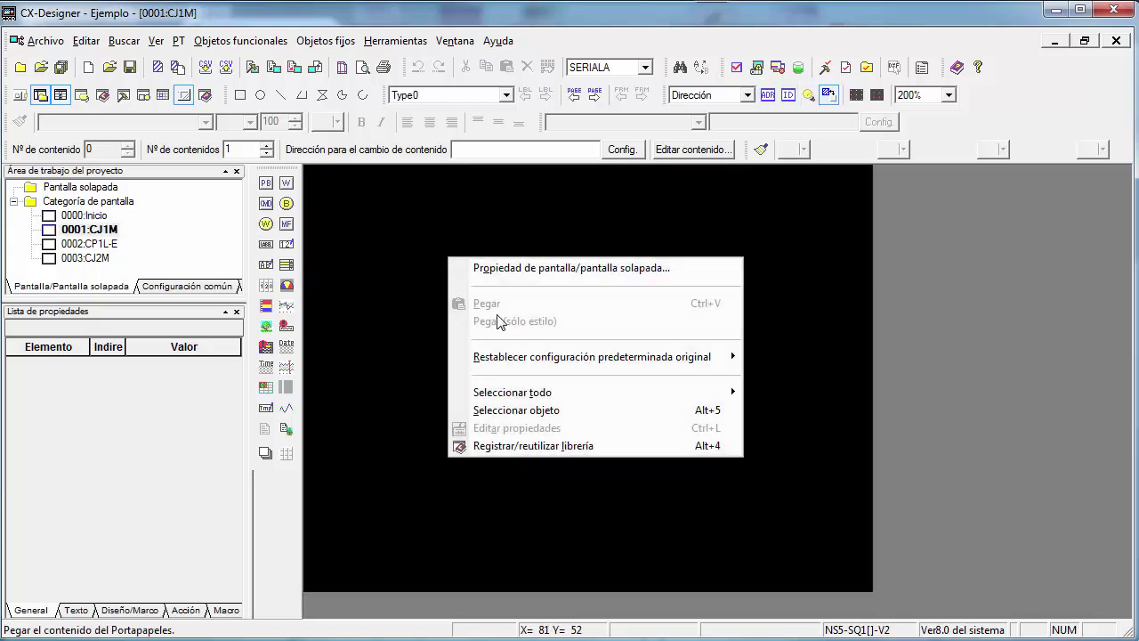
pyautogui.click(677, 176)
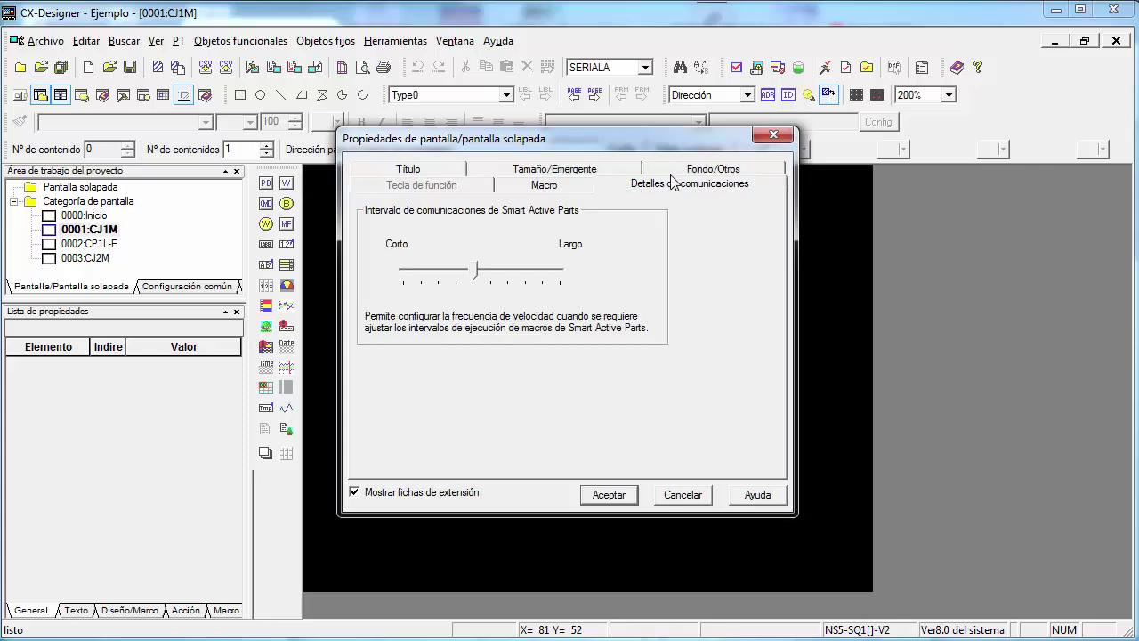
pyautogui.click(672, 173)
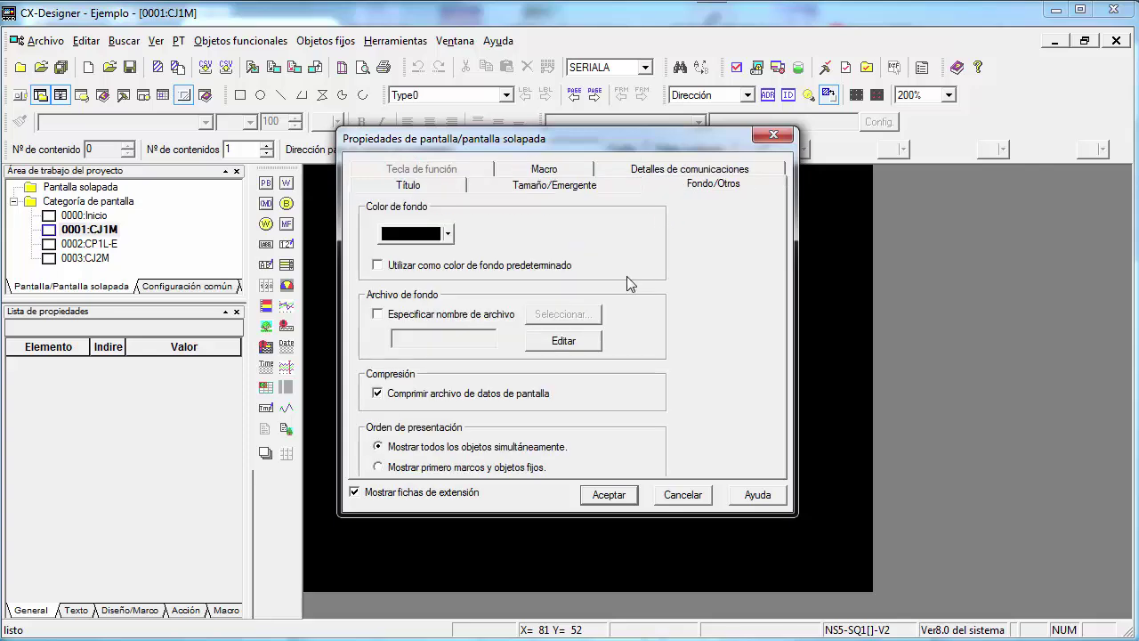
pyautogui.click(448, 234)
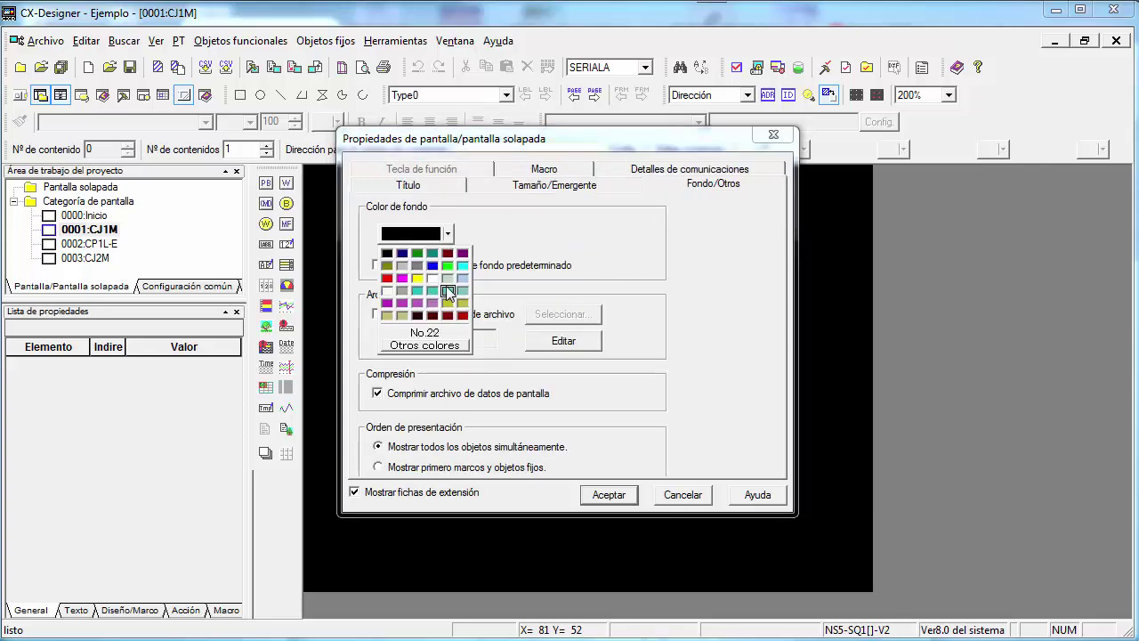
pyautogui.click(448, 291)
pyautogui.click(609, 492)
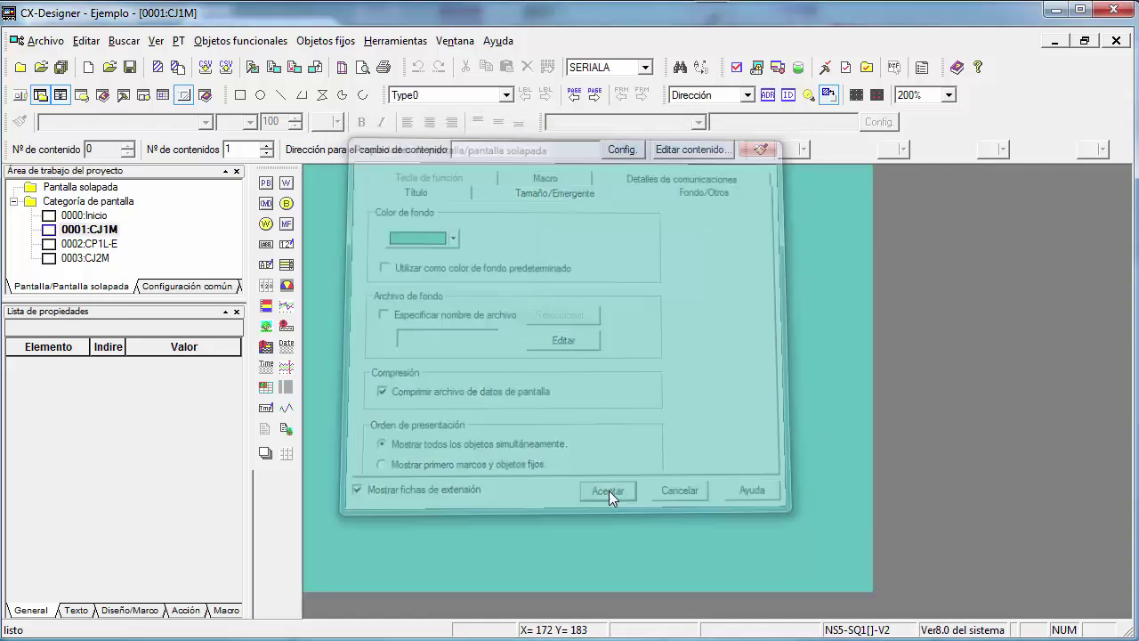
# Give the CP1L-E screen a light purple background colour.
pyautogui.doubleClick(89, 245)
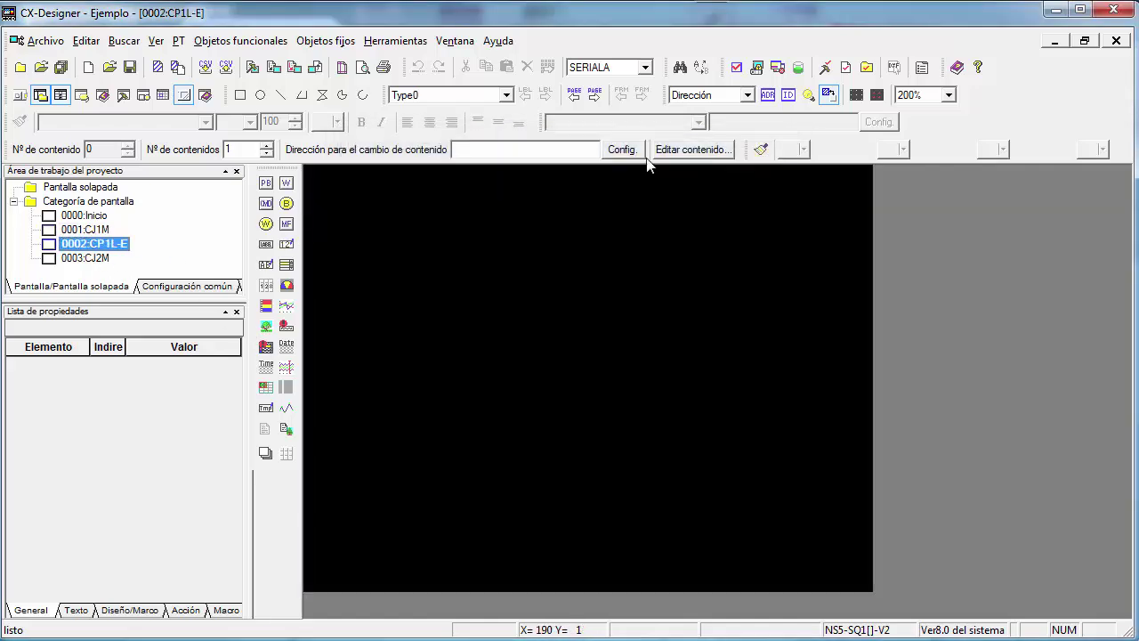
pyautogui.rightClick(551, 263)
pyautogui.click(621, 274)
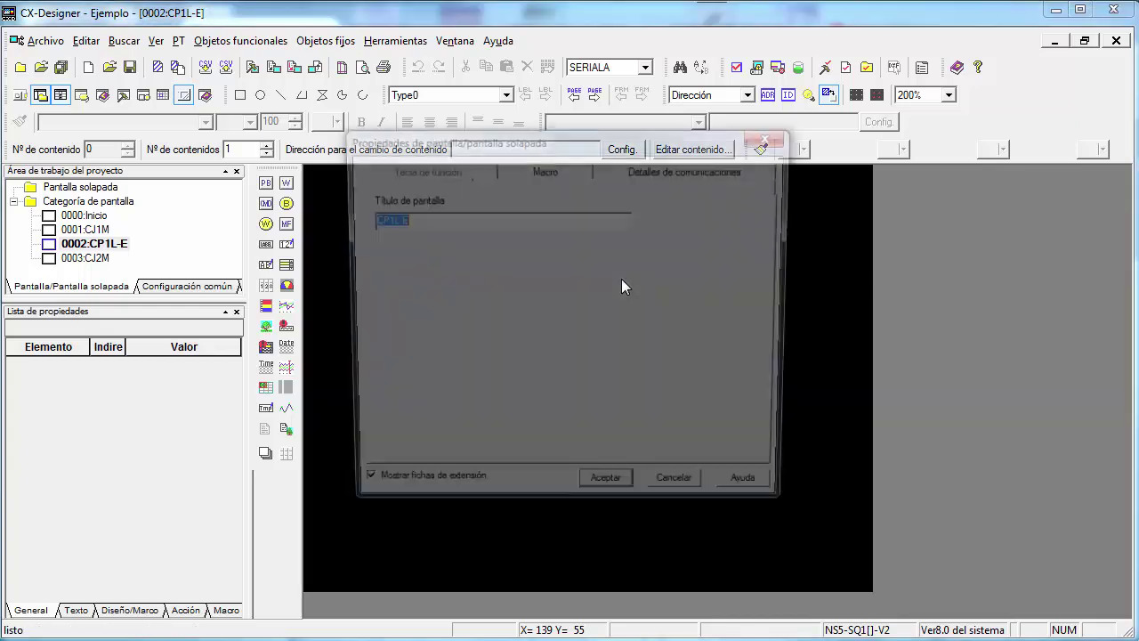
pyautogui.click(669, 186)
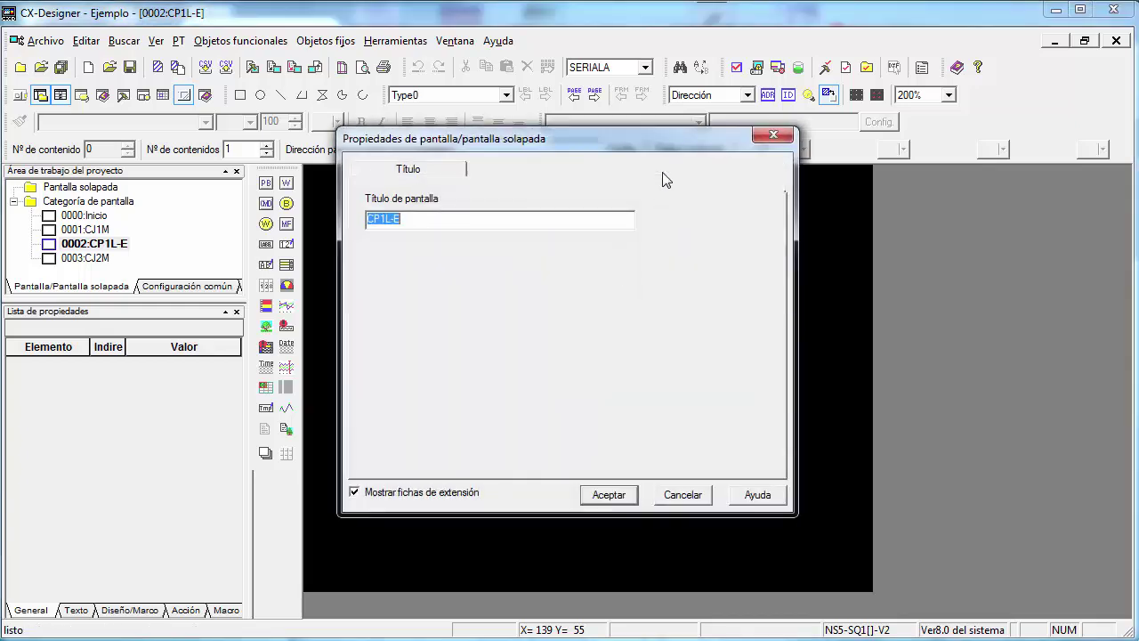
pyautogui.click(704, 171)
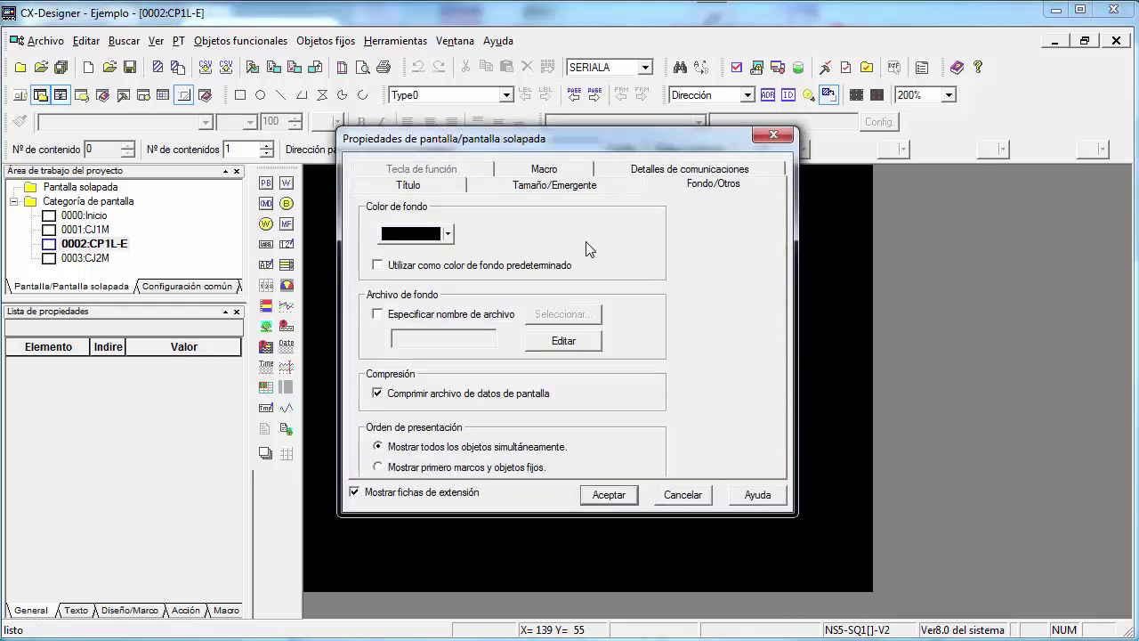
pyautogui.click(448, 234)
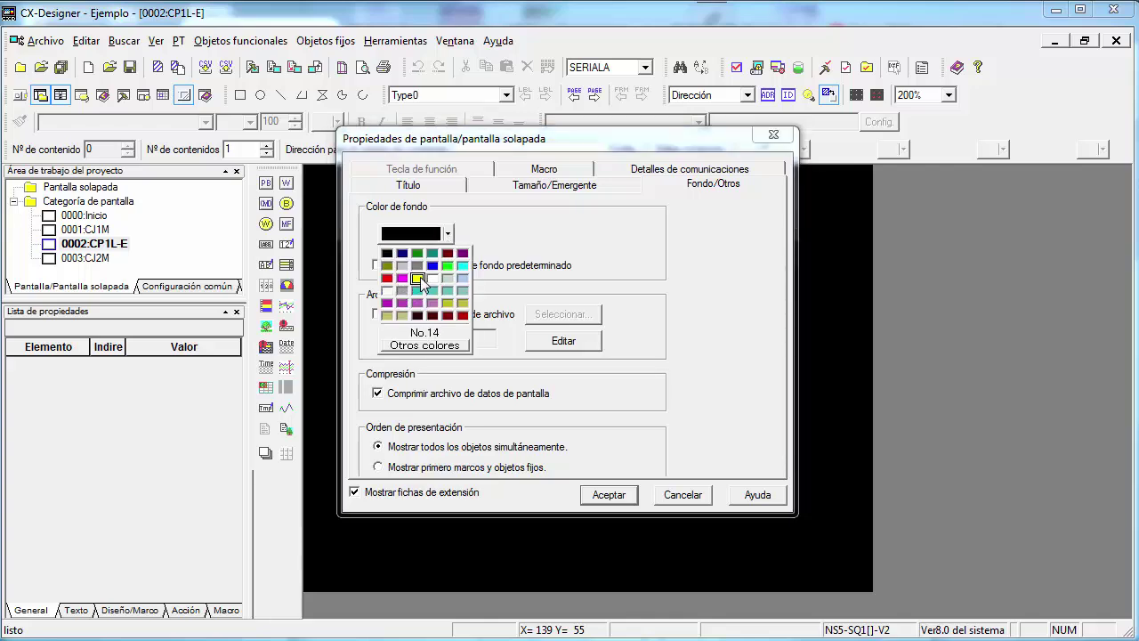
pyautogui.click(433, 303)
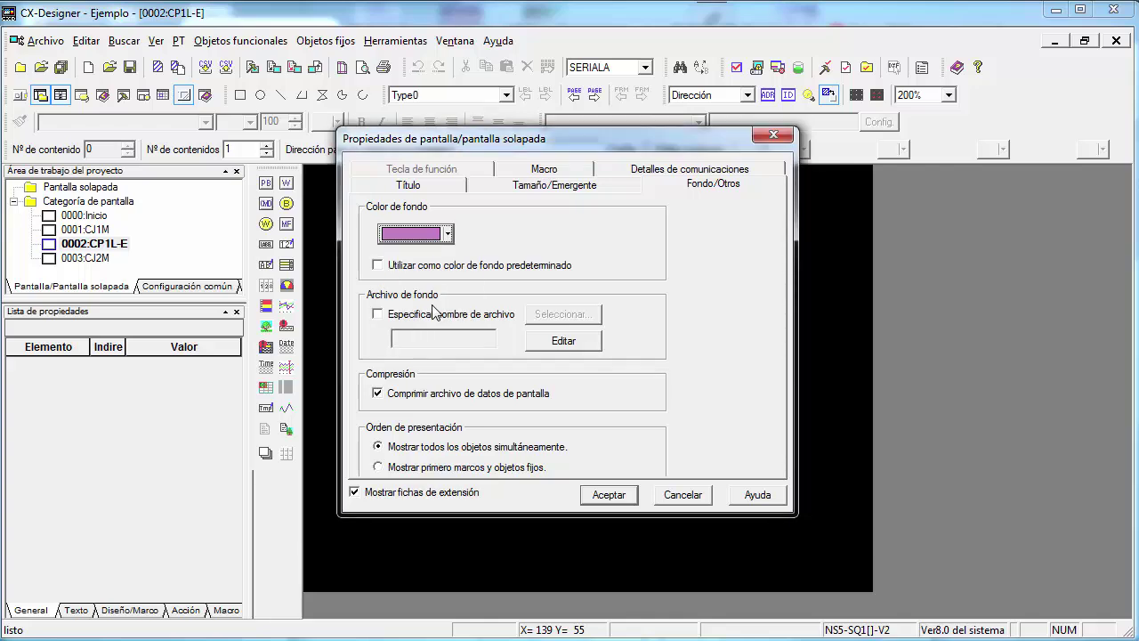
pyautogui.click(627, 497)
# Set the CJ2M screen's background colour to khaki, then select 0000:Inicio in the tree.
pyautogui.doubleClick(78, 258)
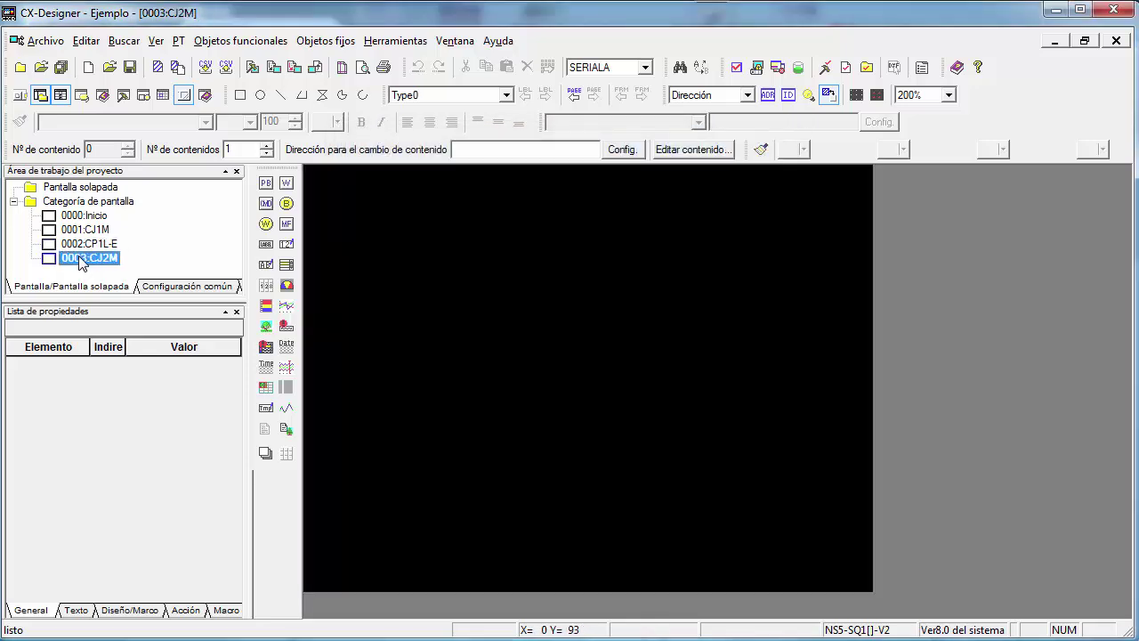
pyautogui.rightClick(80, 260)
pyautogui.click(94, 269)
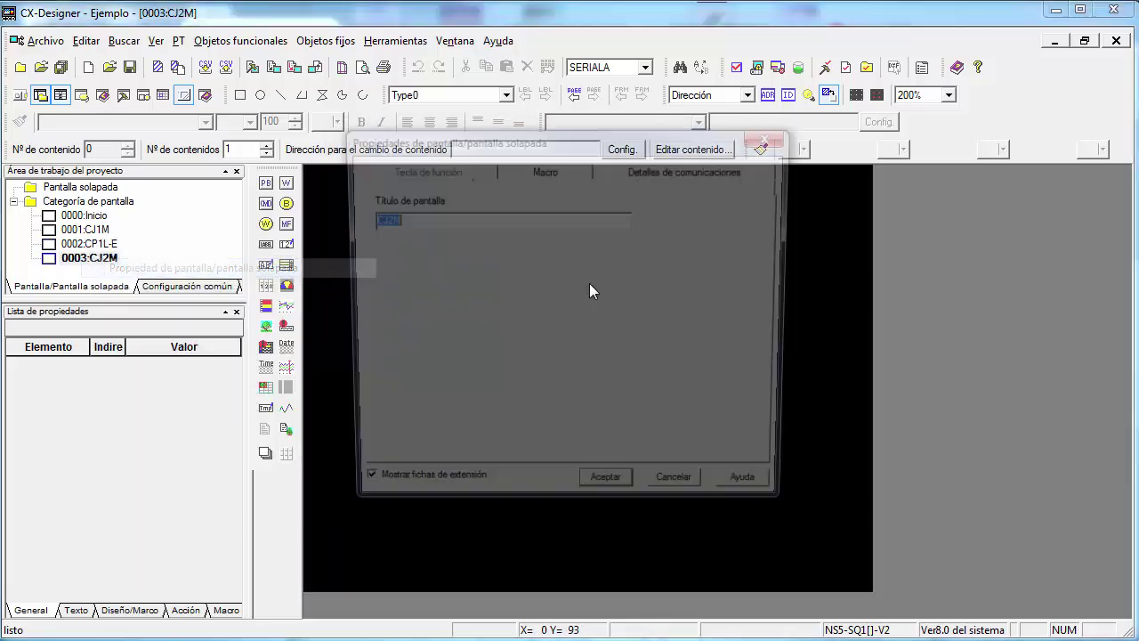
pyautogui.click(615, 177)
pyautogui.click(554, 187)
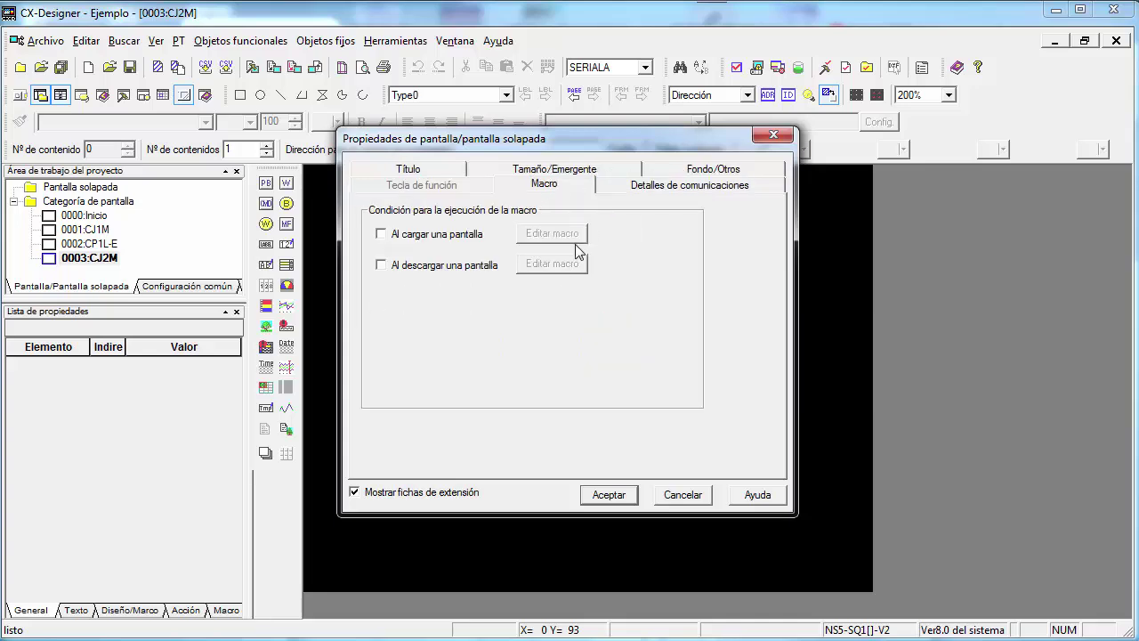
pyautogui.click(652, 187)
pyautogui.click(703, 169)
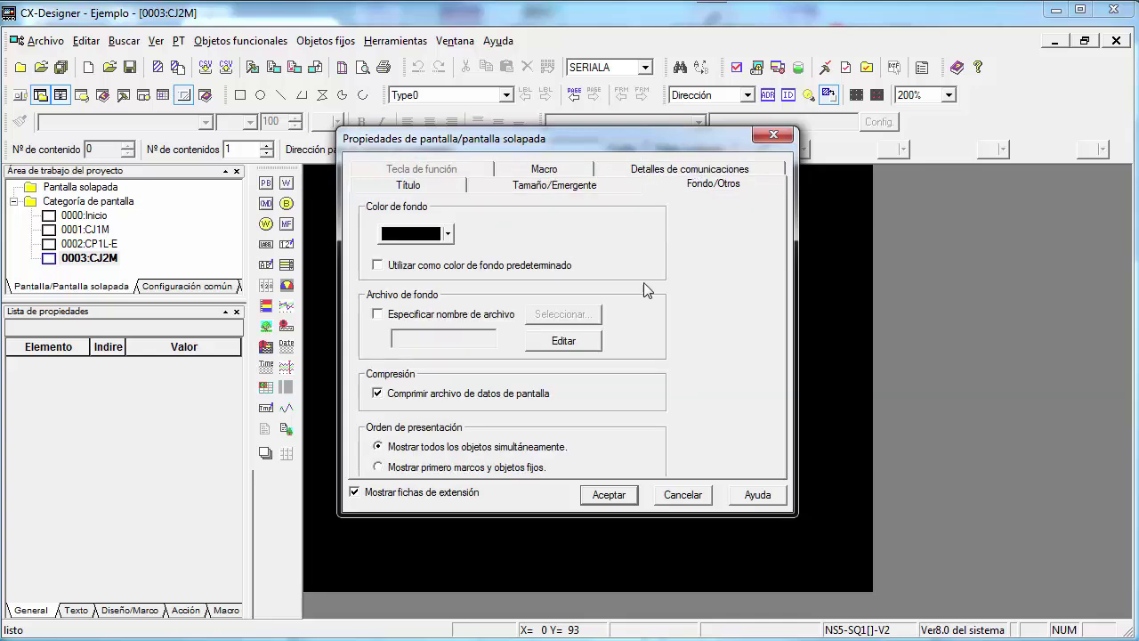
pyautogui.click(448, 234)
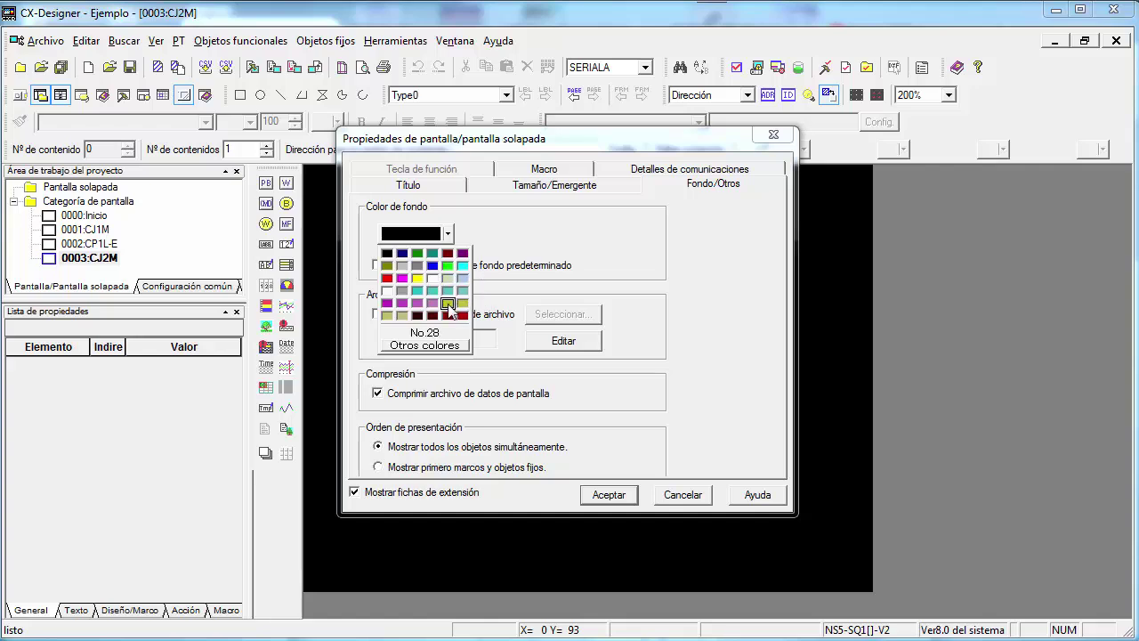
pyautogui.click(449, 305)
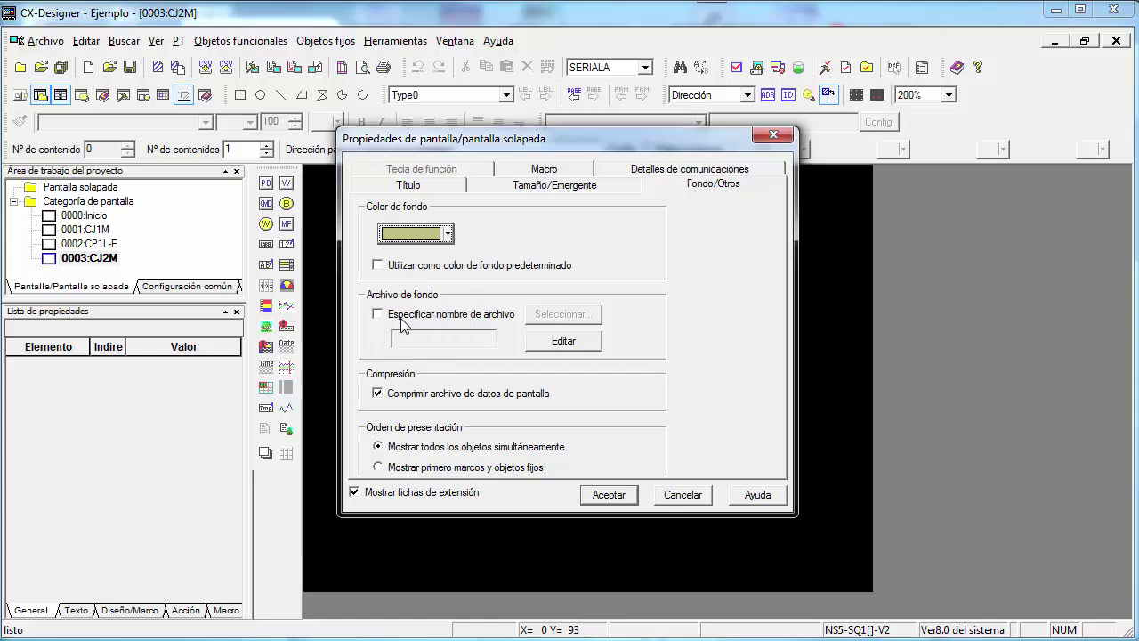
pyautogui.click(605, 495)
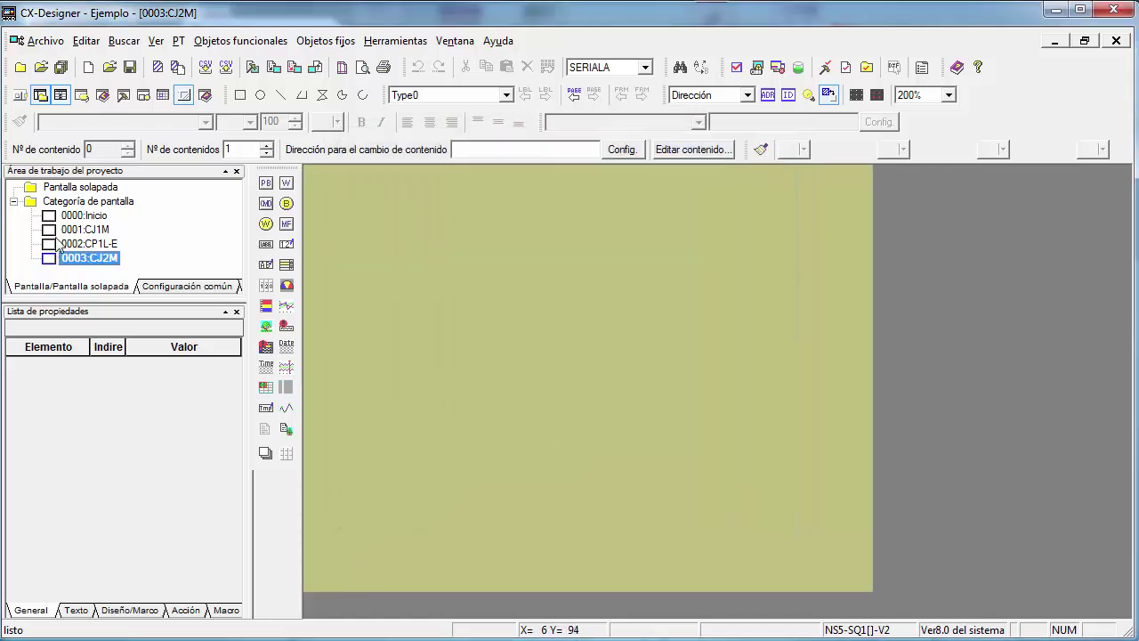
pyautogui.click(62, 208)
pyautogui.click(75, 216)
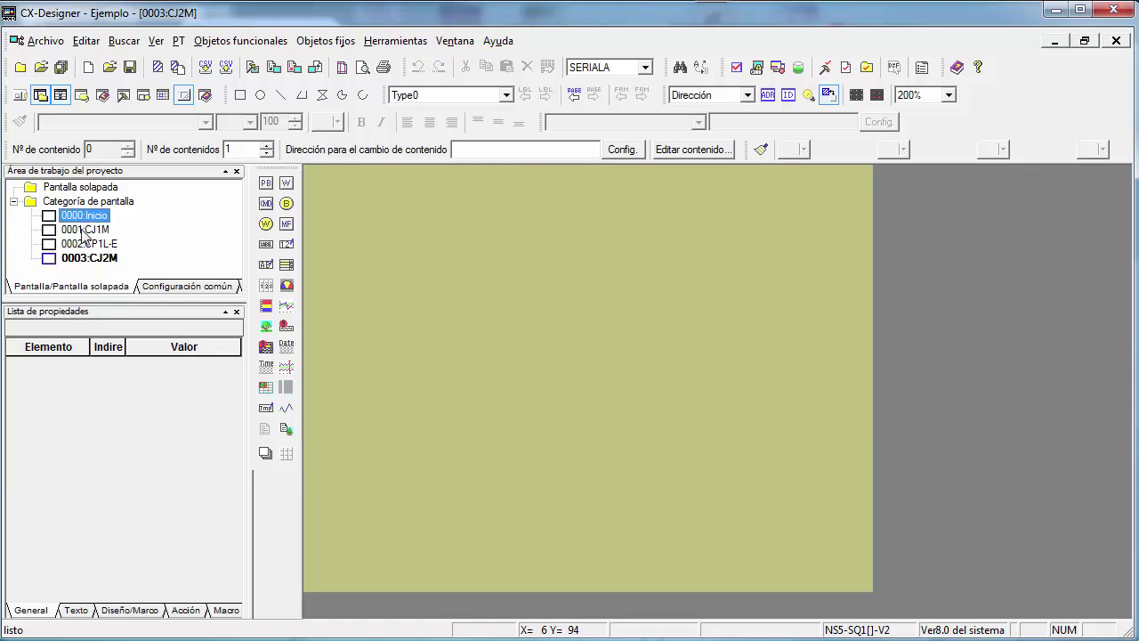
# Open the teal CJ1M screen and choose the Botón Comando drawing tool instead of ON/OFF.
pyautogui.click(83, 232)
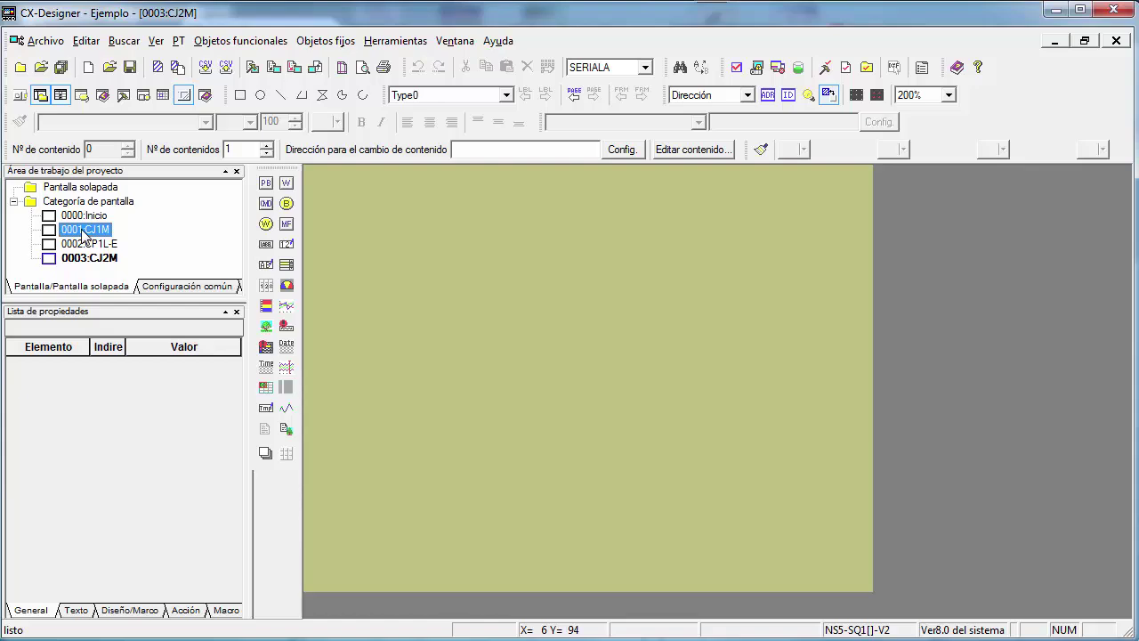
pyautogui.doubleClick(84, 231)
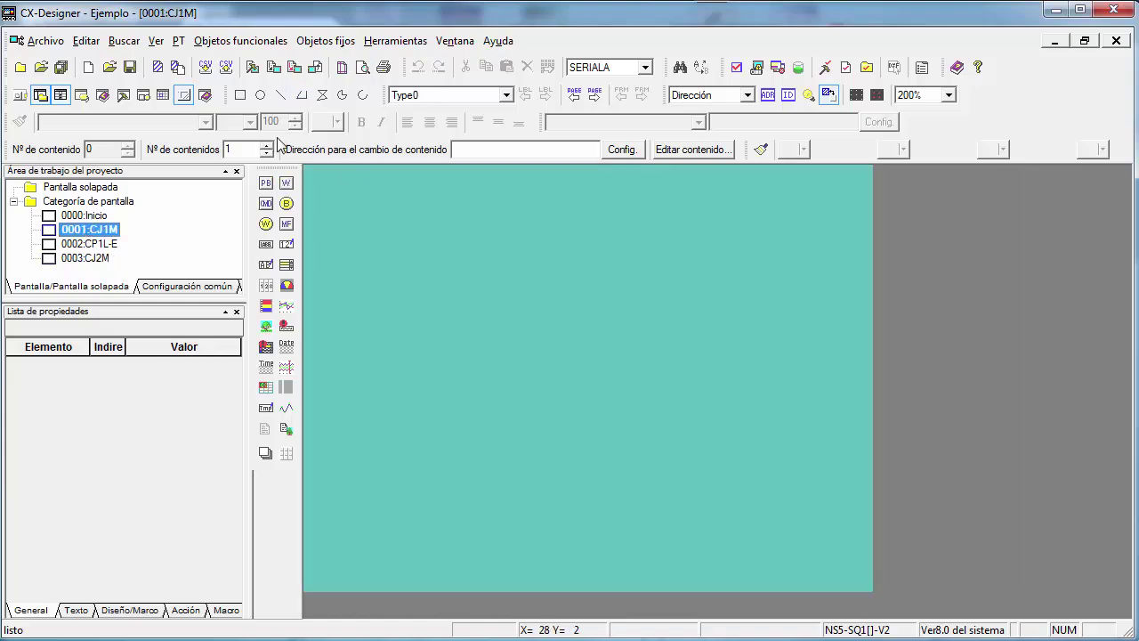
pyautogui.click(267, 182)
pyautogui.click(266, 182)
pyautogui.click(337, 544)
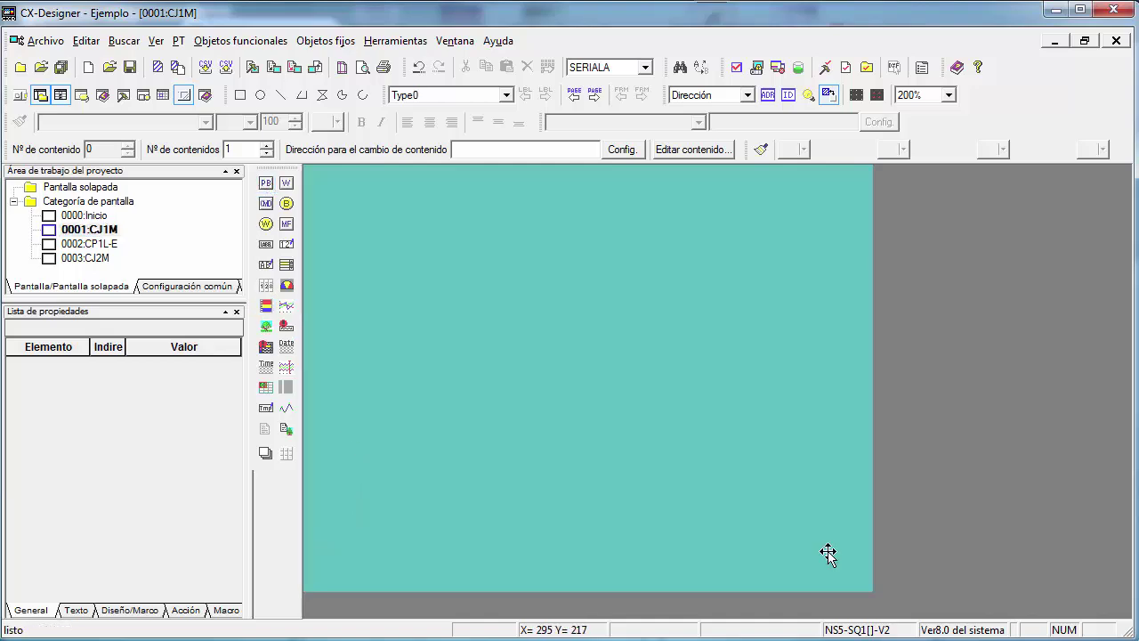
pyautogui.click(264, 204)
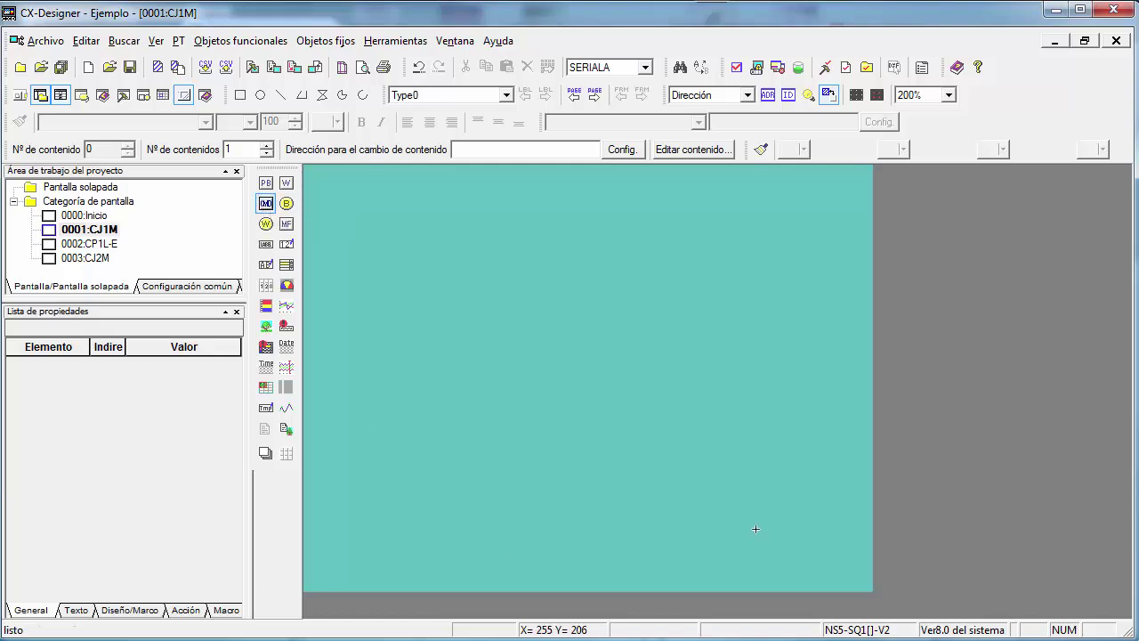
# Draw a command button at the screen's lower right and open its shape library.
pyautogui.moveTo(756, 529); pyautogui.dragTo(857, 571)
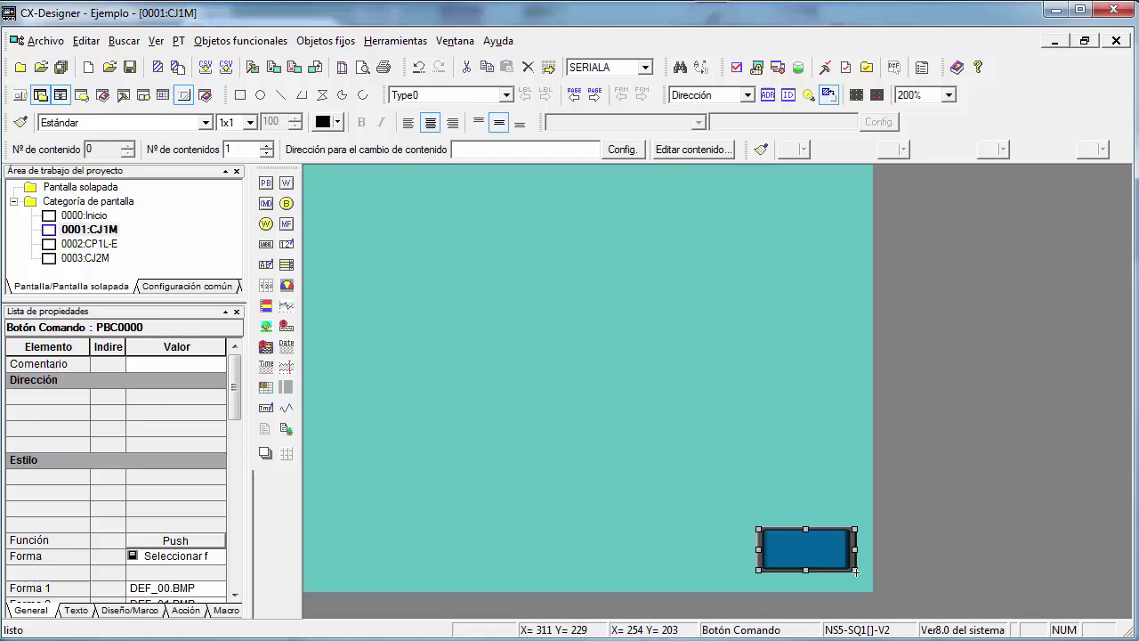
pyautogui.doubleClick(788, 547)
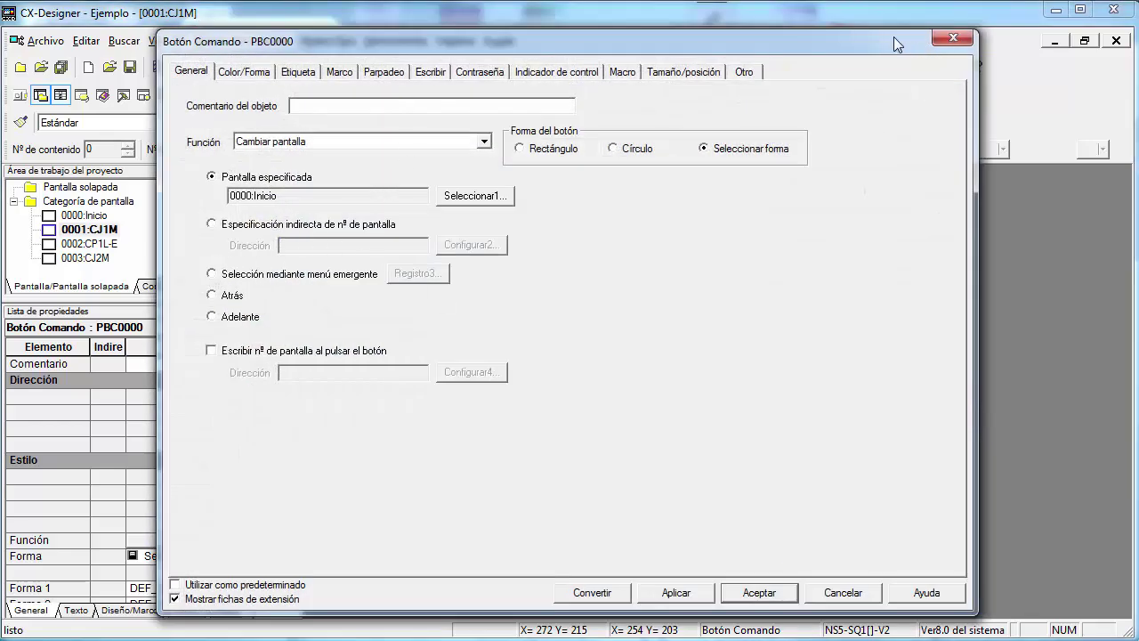
pyautogui.click(255, 78)
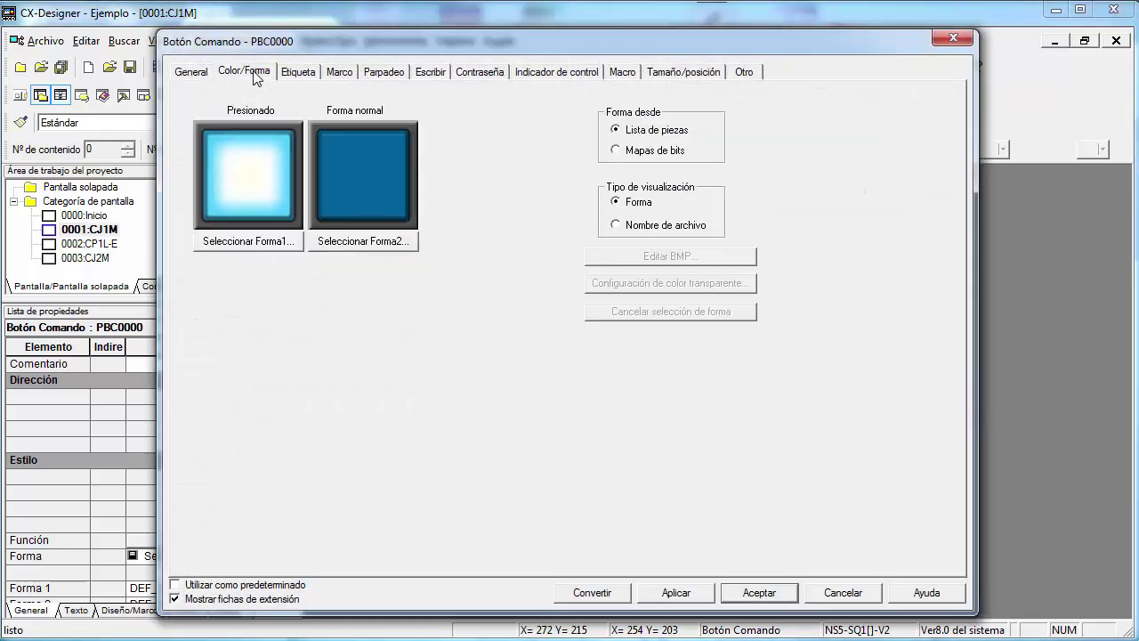
pyautogui.click(238, 241)
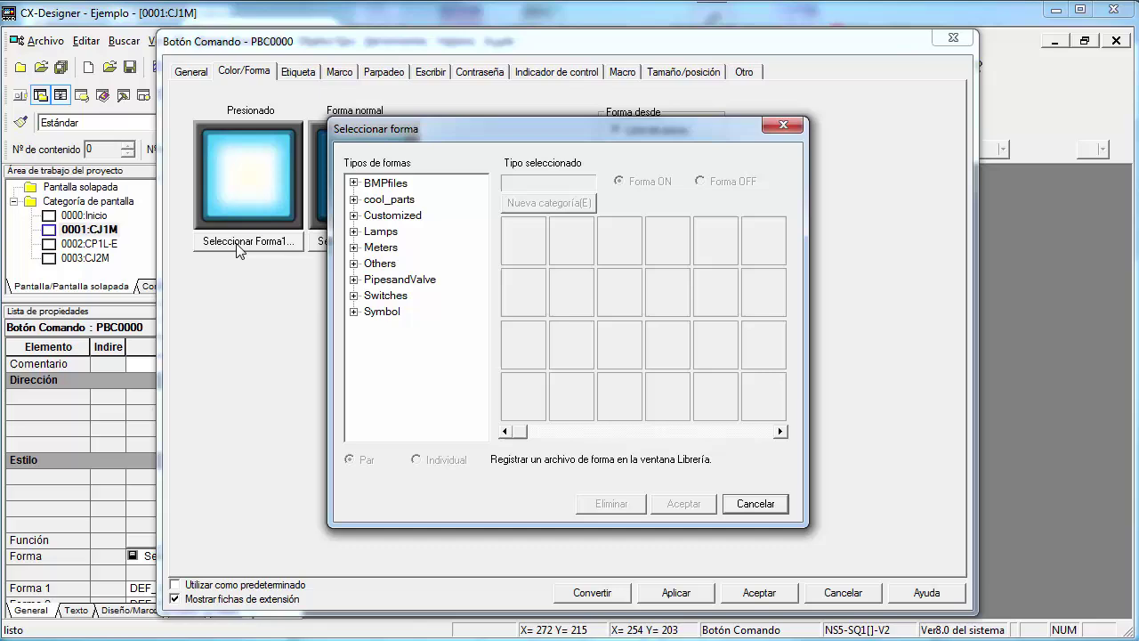
pyautogui.click(353, 200)
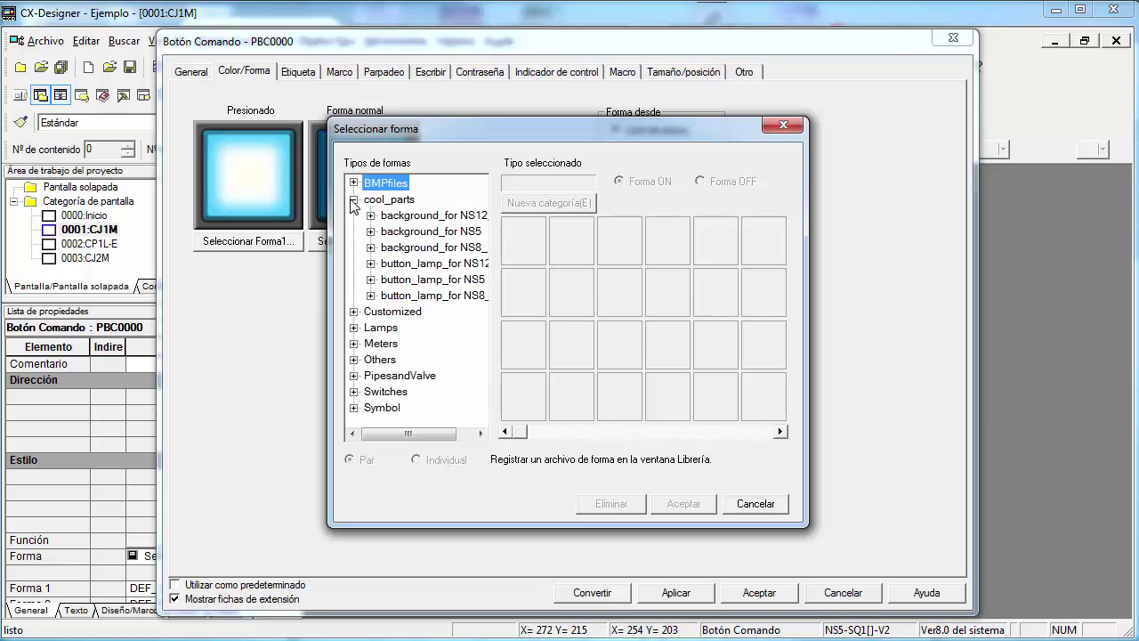
pyautogui.click(354, 200)
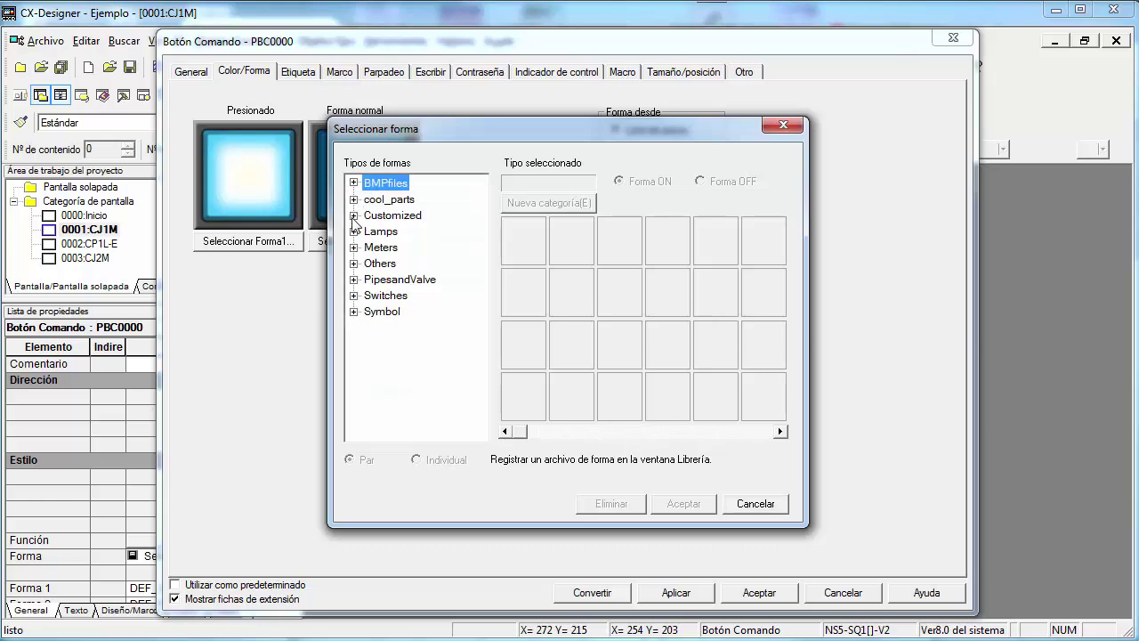
pyautogui.click(354, 296)
# Apply the green Push_Button(Circle) shape from the Switches category.
pyautogui.click(416, 249)
pyautogui.click(416, 264)
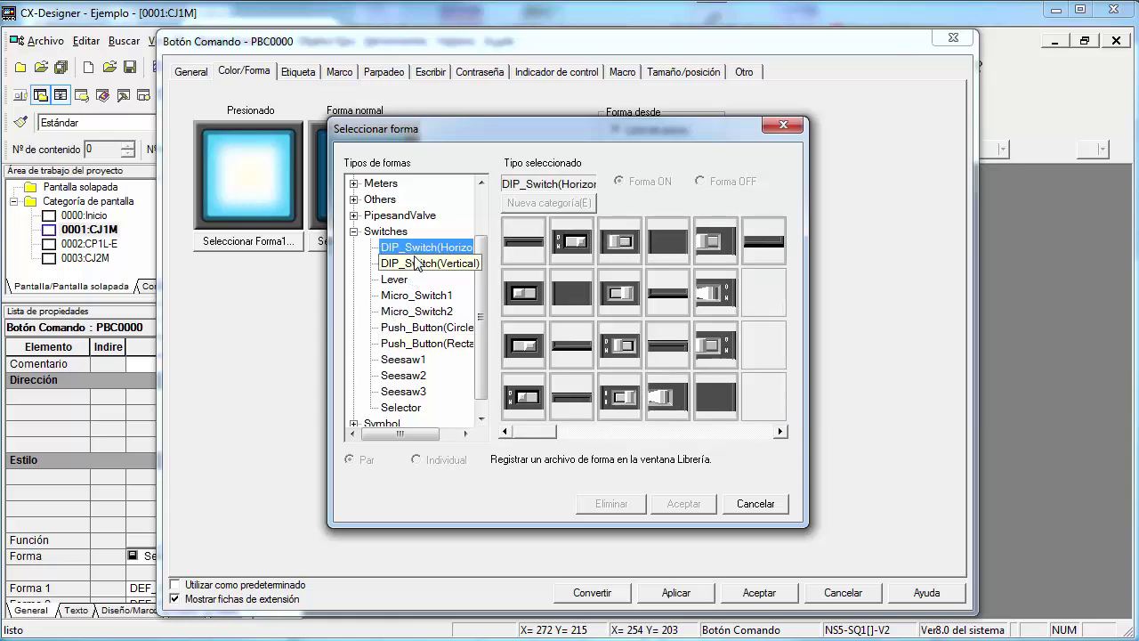
pyautogui.click(397, 280)
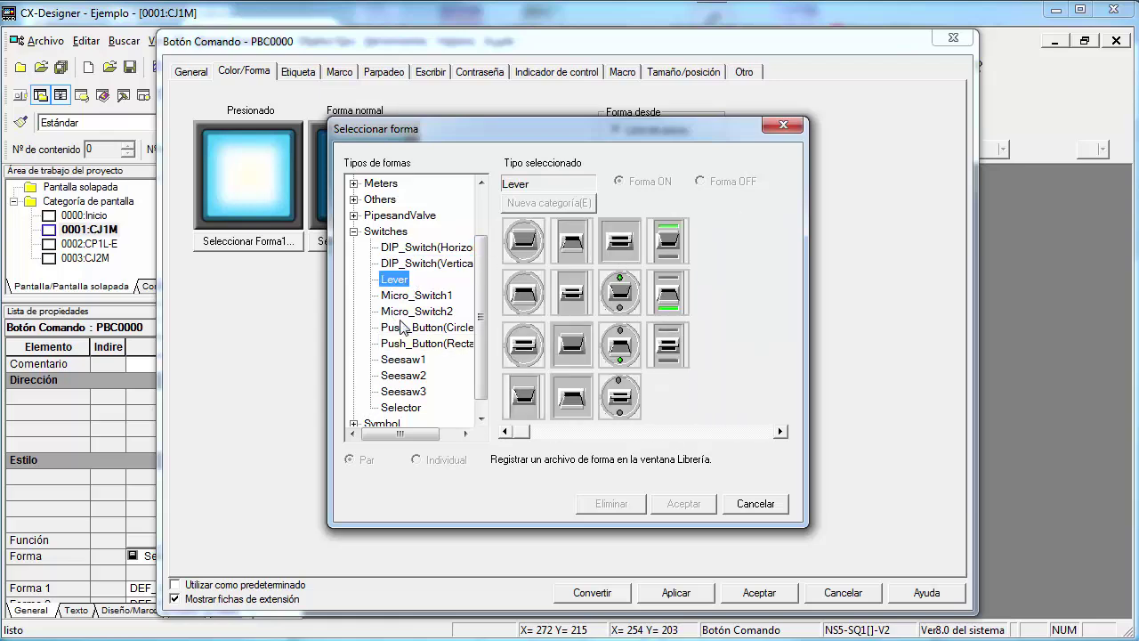
pyautogui.click(409, 296)
pyautogui.click(409, 312)
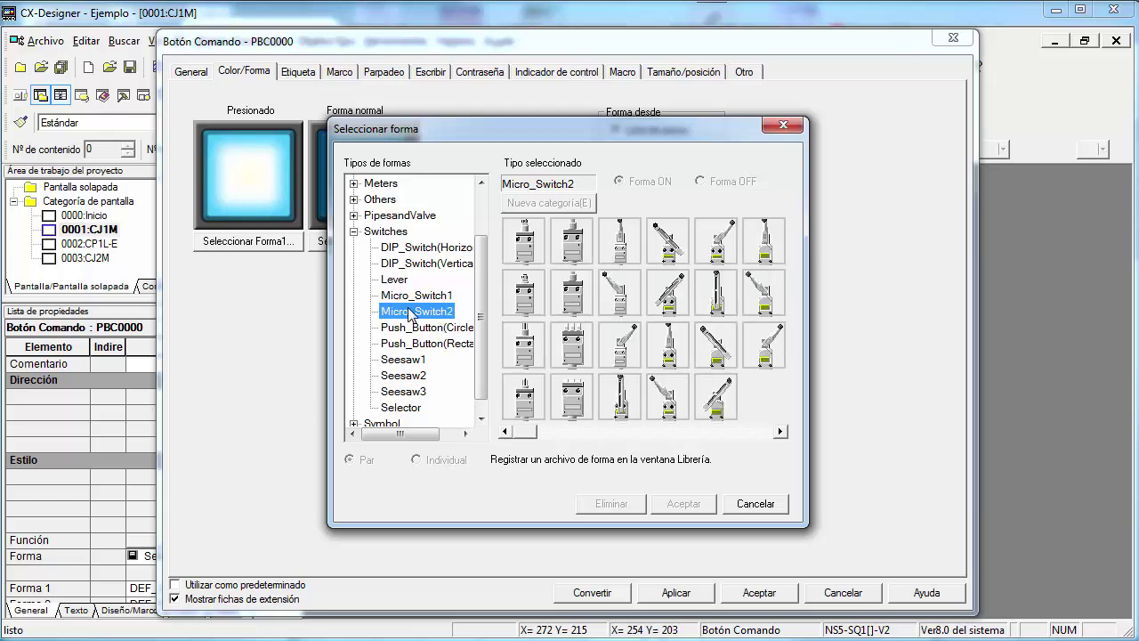
pyautogui.click(402, 328)
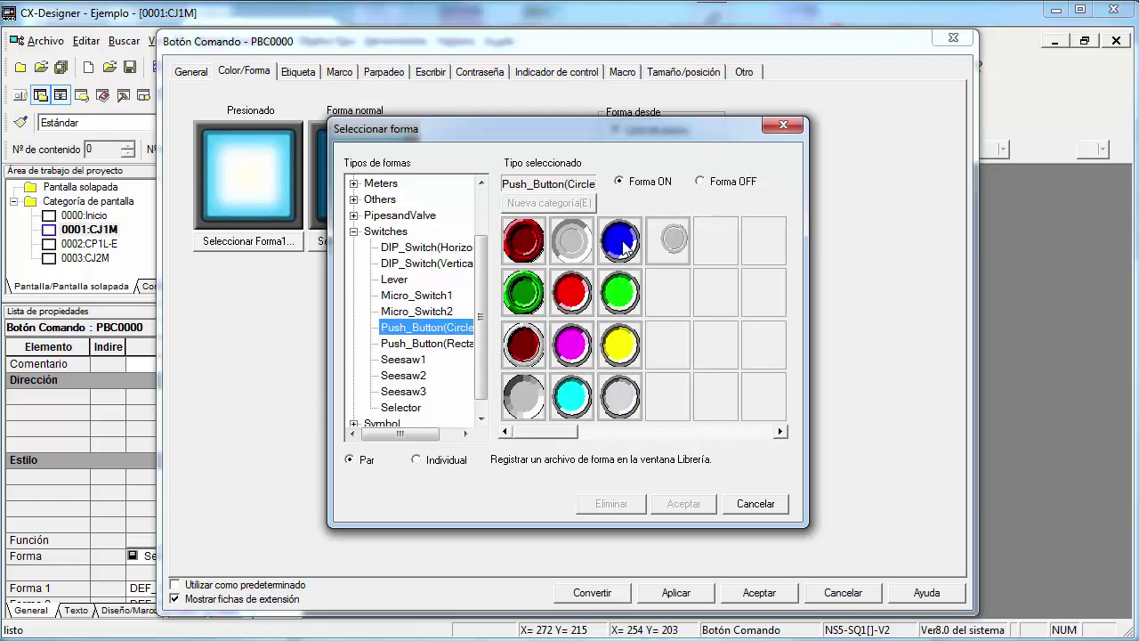
pyautogui.click(524, 293)
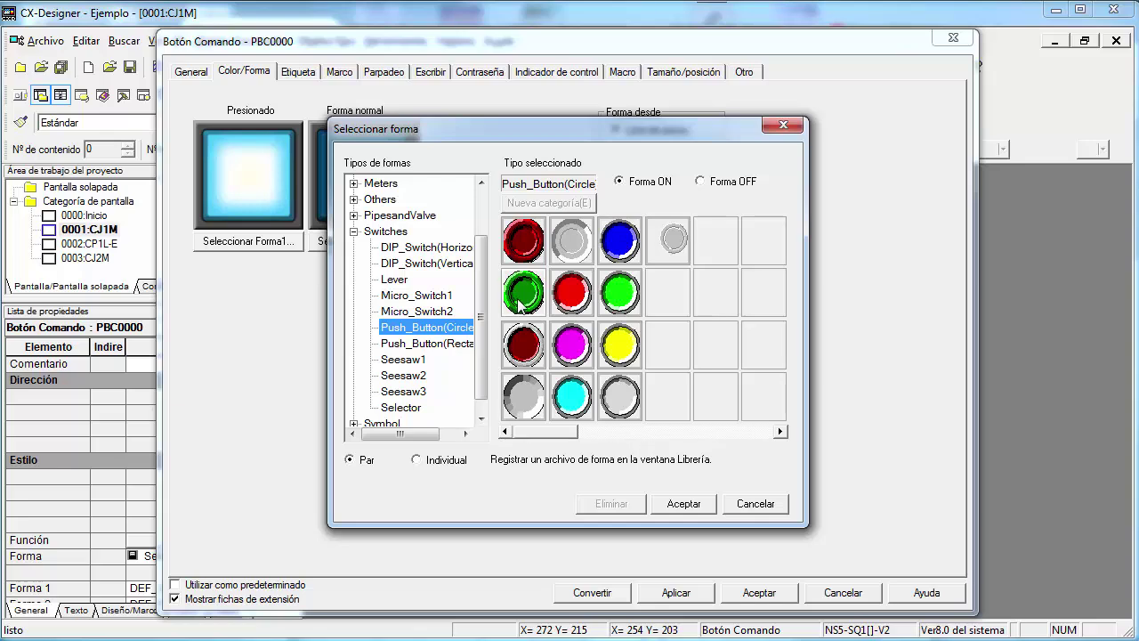
pyautogui.click(675, 504)
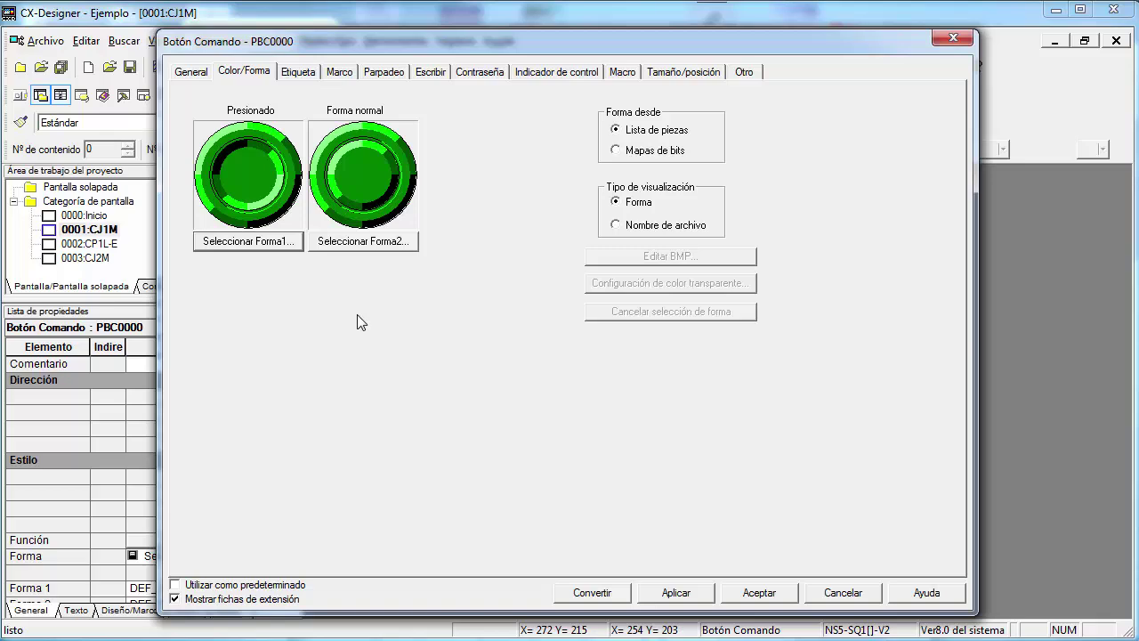
# Set the button's function to Cambiar pantalla targeting screen 0000 Inicio and apply.
pyautogui.click(202, 80)
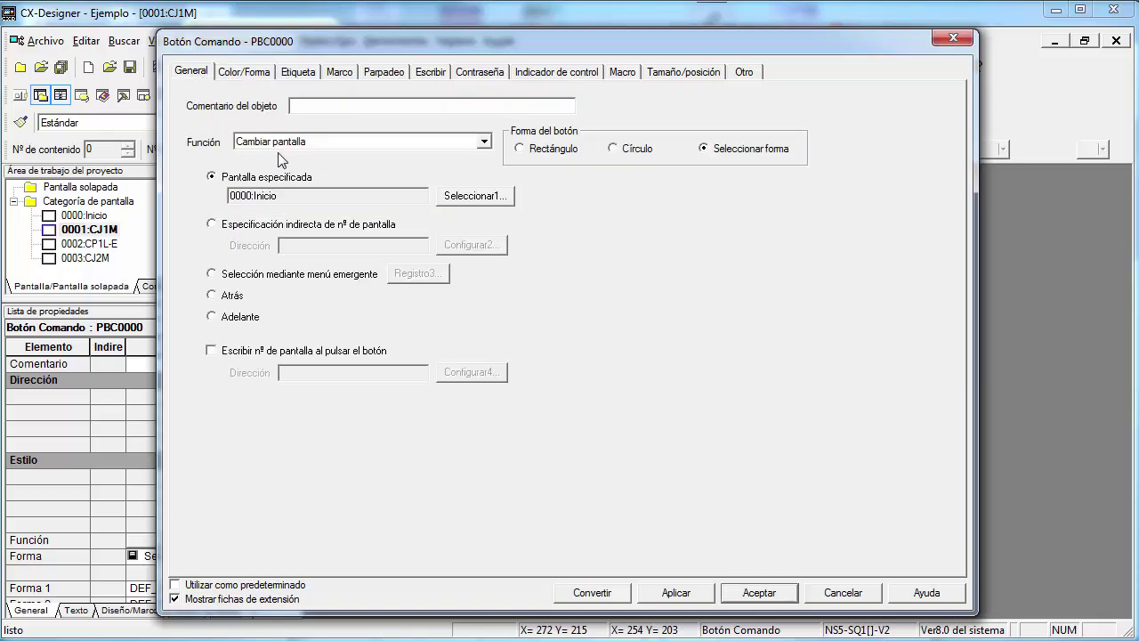
pyautogui.click(484, 142)
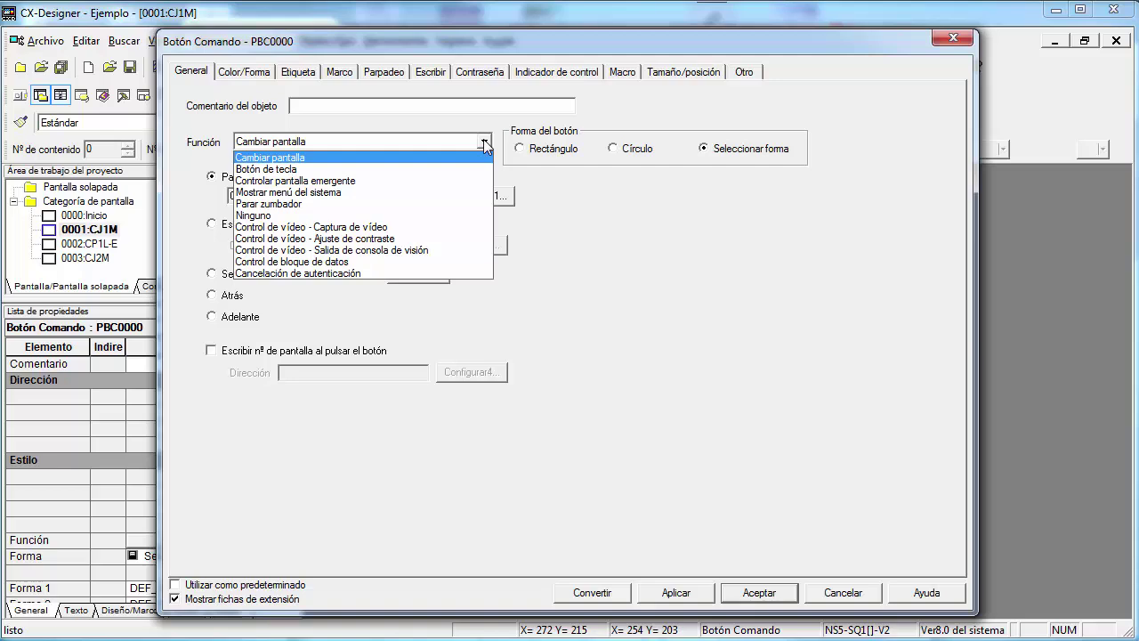
pyautogui.click(281, 159)
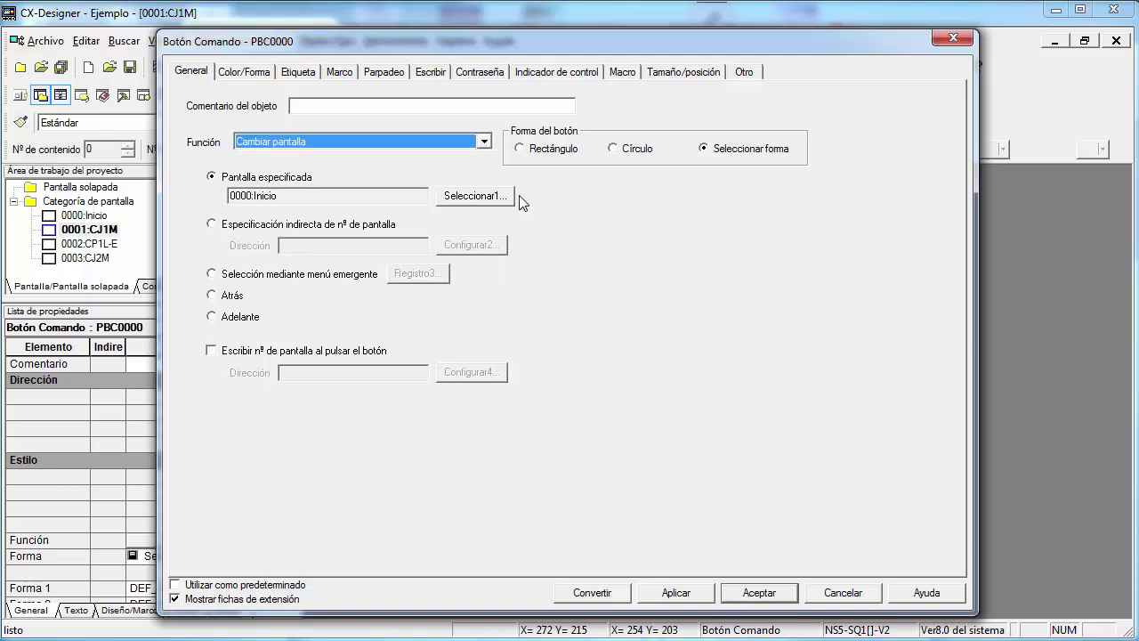
pyautogui.click(473, 197)
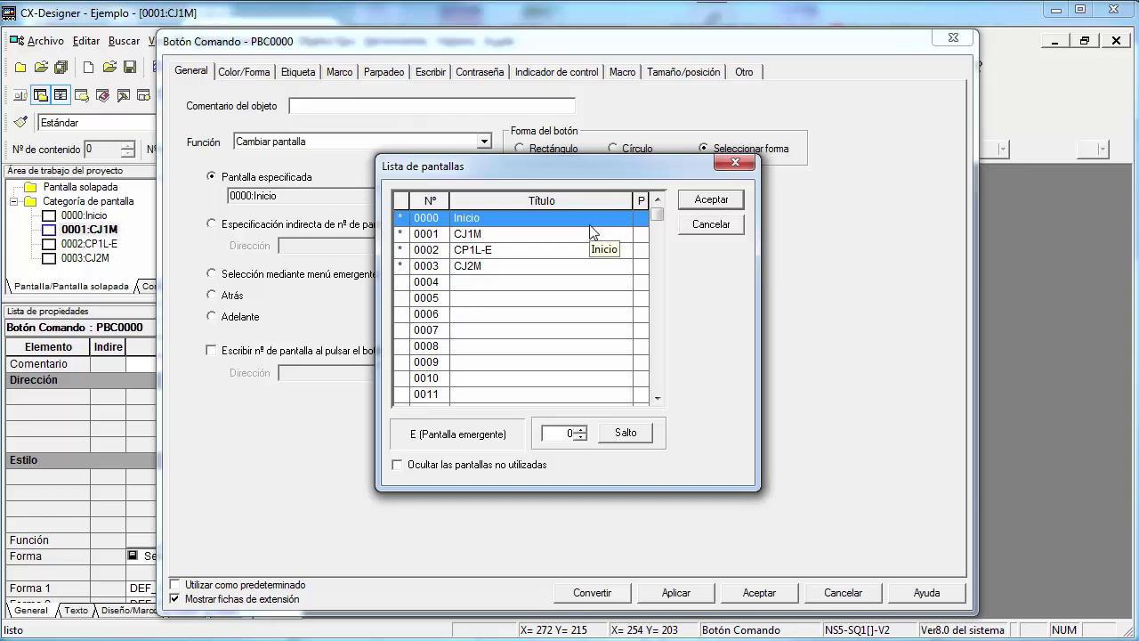
pyautogui.click(713, 199)
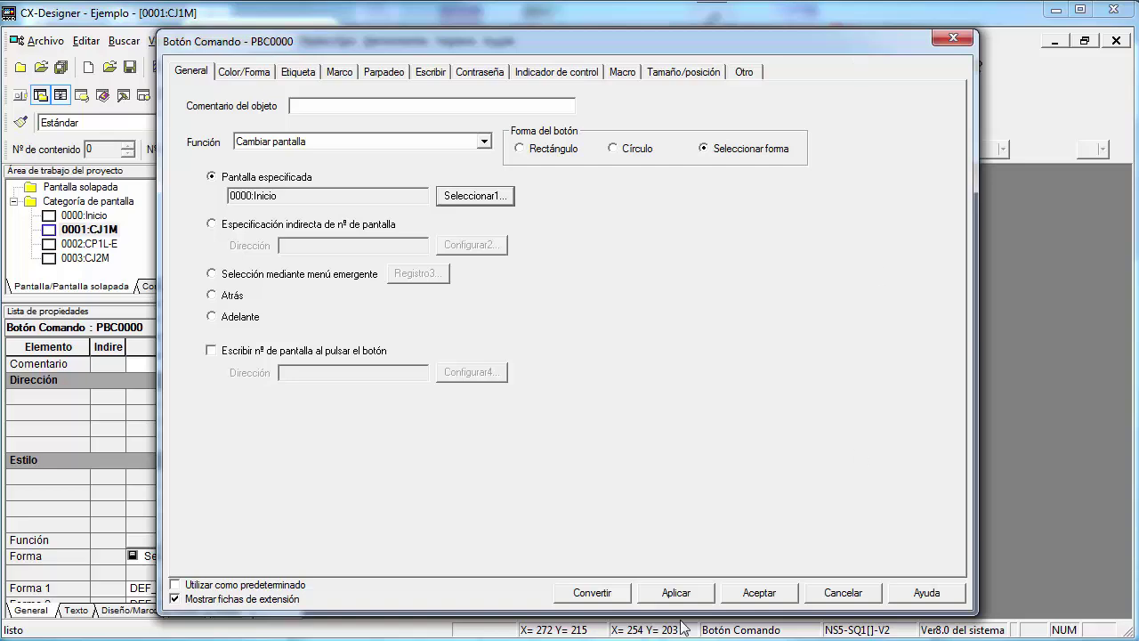
pyautogui.click(677, 593)
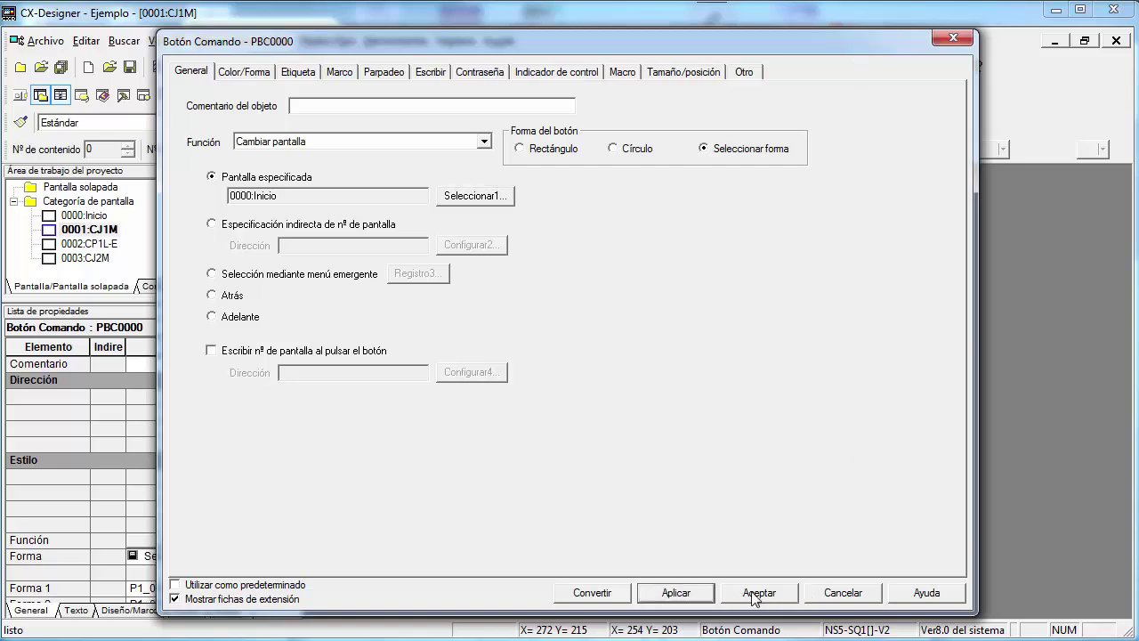
pyautogui.click(759, 592)
# Make the green PBC0000 button taller and reselect it.
pyautogui.moveTo(813, 528); pyautogui.dragTo(832, 557)
pyautogui.click(758, 465)
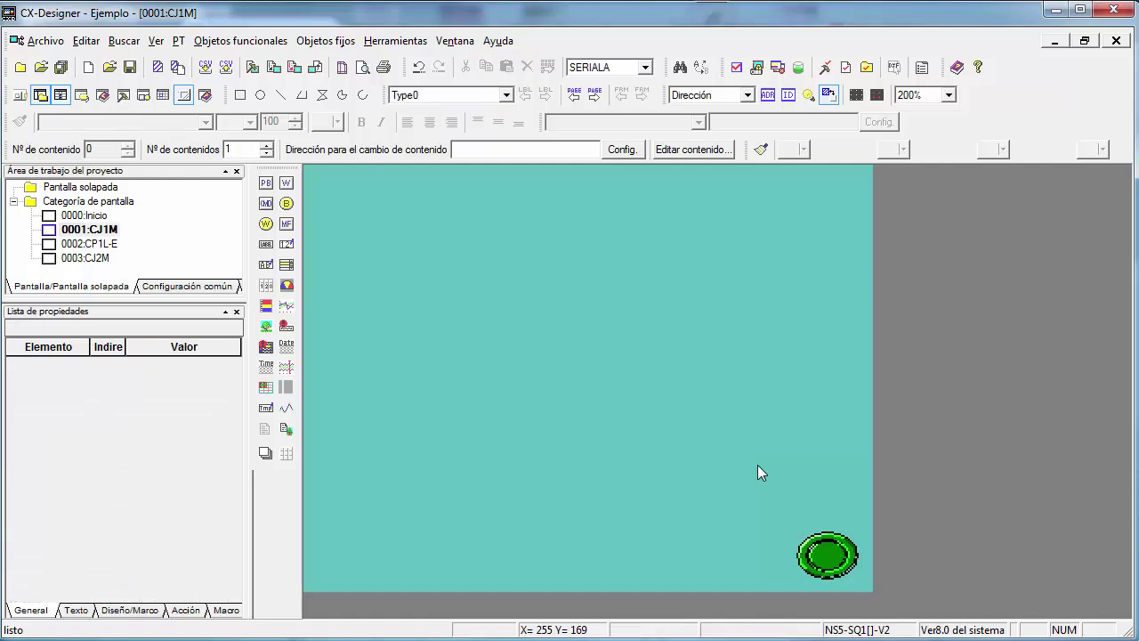
pyautogui.click(822, 572)
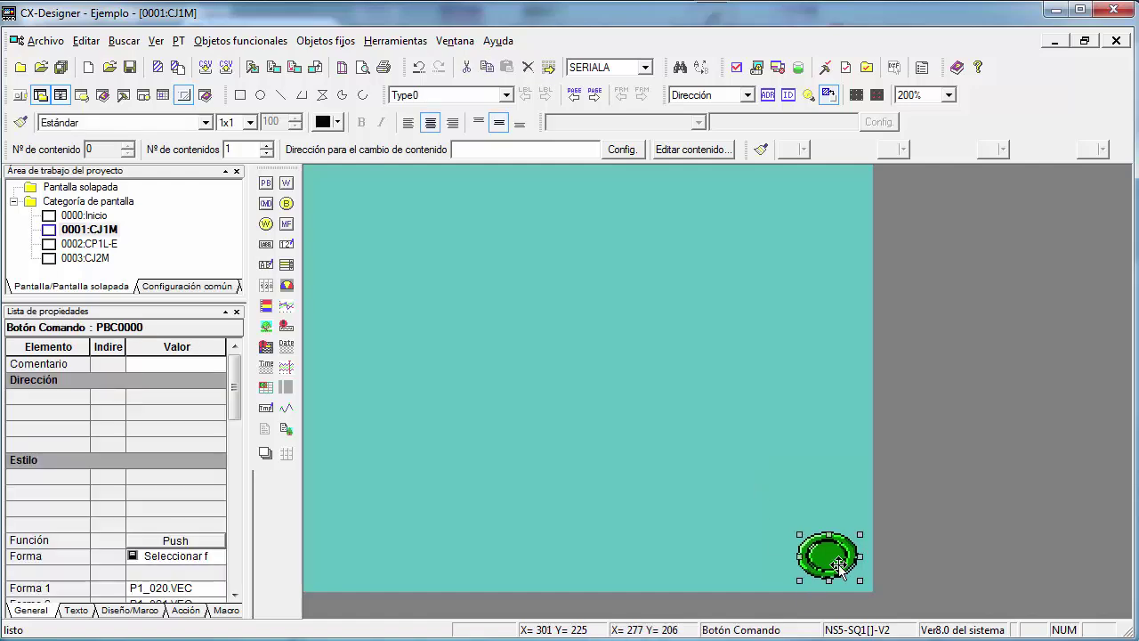
# Paste the green button onto the CP1L-E and CJ2M screens, then open the 0000:Inicio screen.
pyautogui.doubleClick(89, 246)
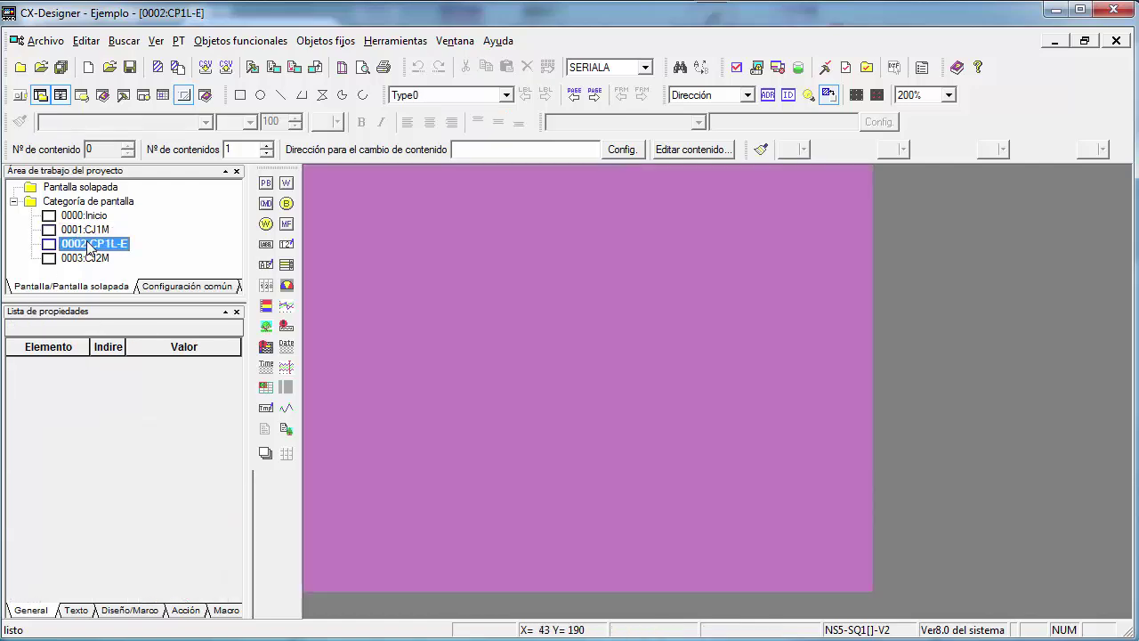
pyautogui.rightClick(804, 520)
pyautogui.click(842, 568)
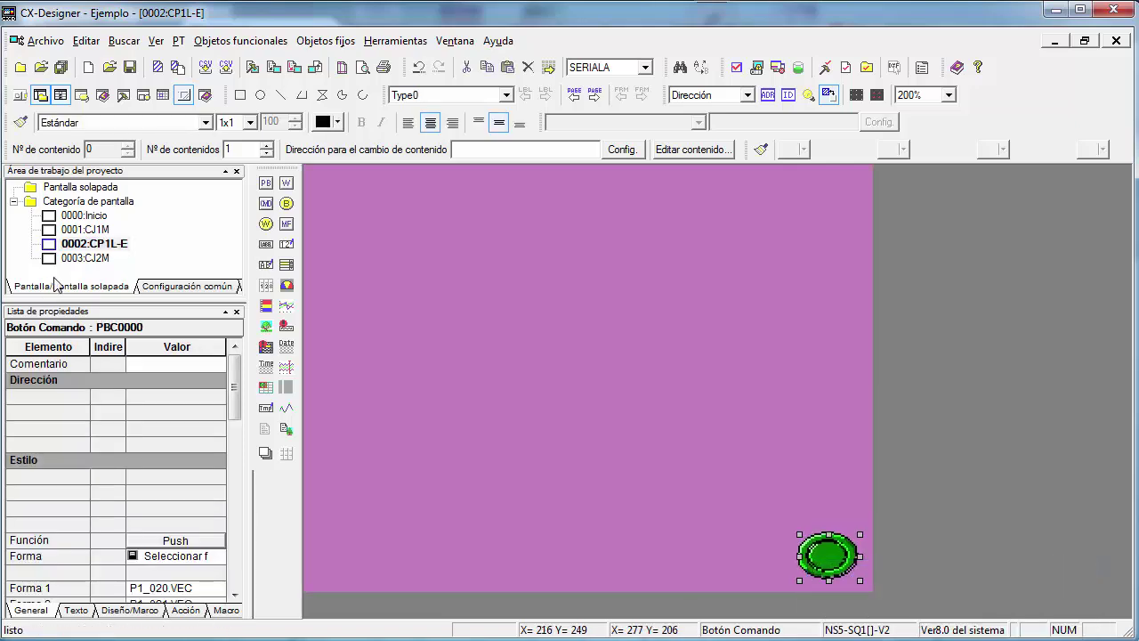
pyautogui.doubleClick(85, 257)
pyautogui.rightClick(807, 541)
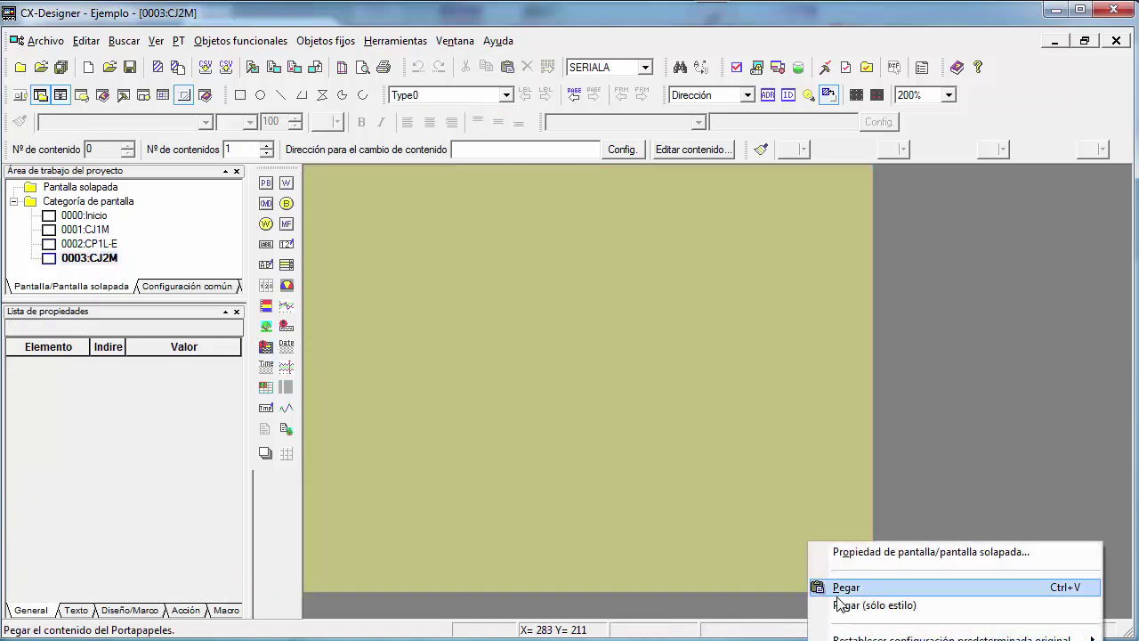
pyautogui.click(841, 588)
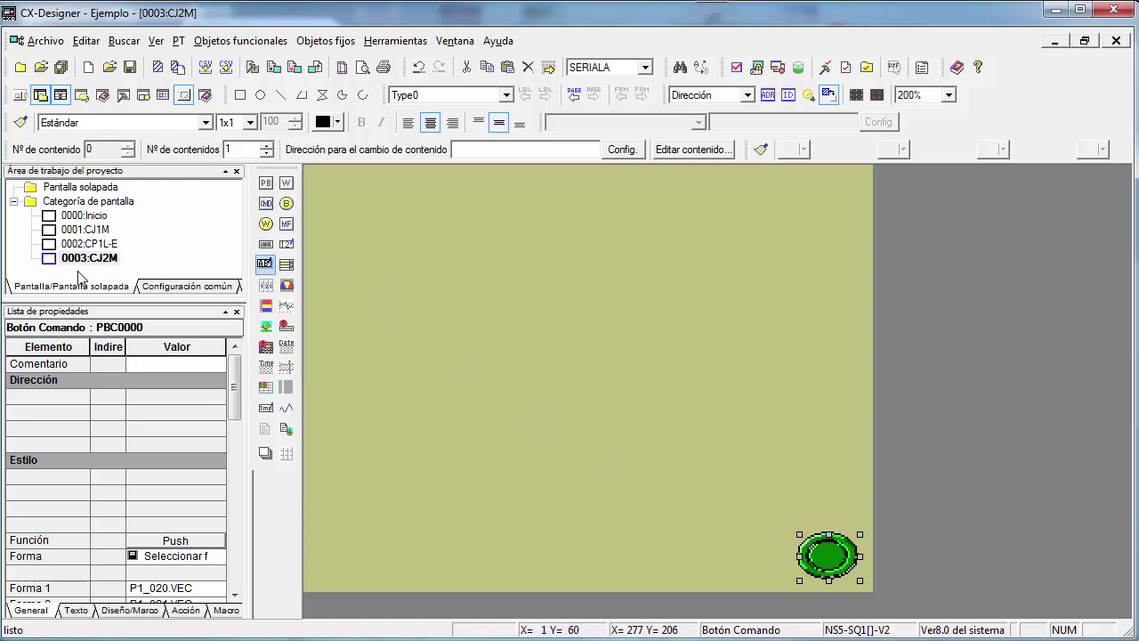
pyautogui.doubleClick(90, 215)
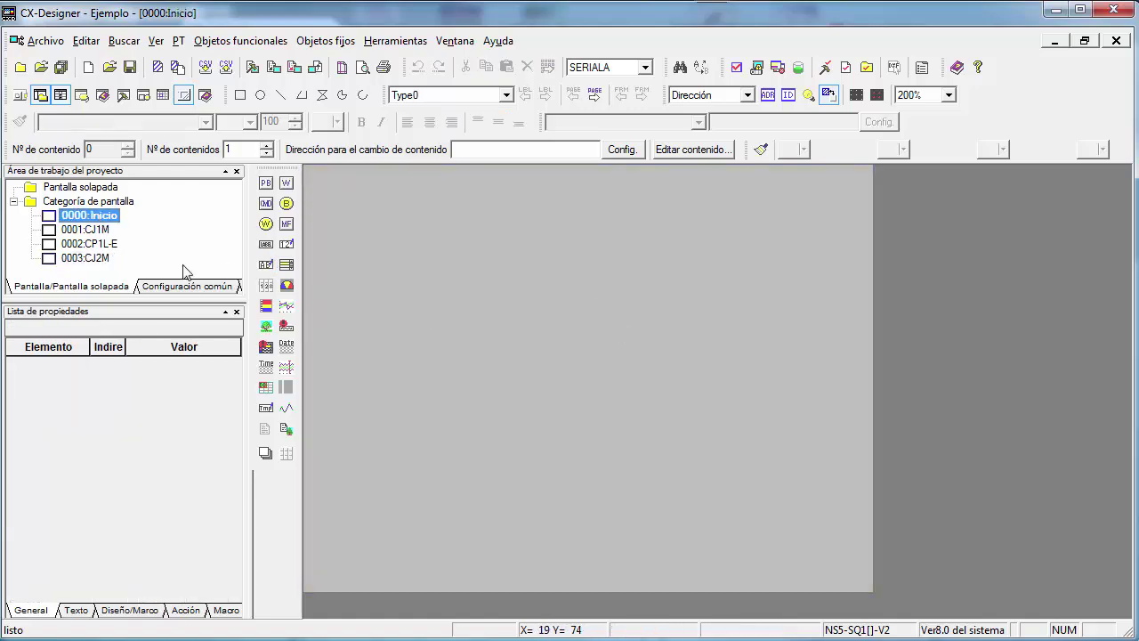
# Draw a command button at Inicio's lower left that jumps to screen 0001 CJ1M.
pyautogui.click(266, 203)
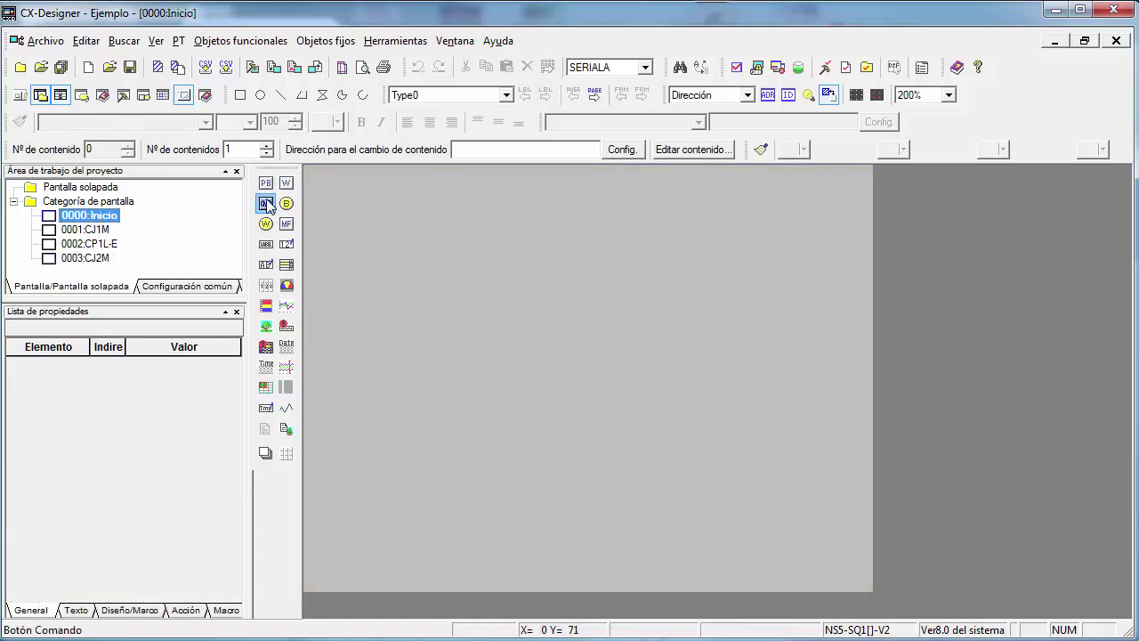
pyautogui.moveTo(346, 539); pyautogui.dragTo(398, 550)
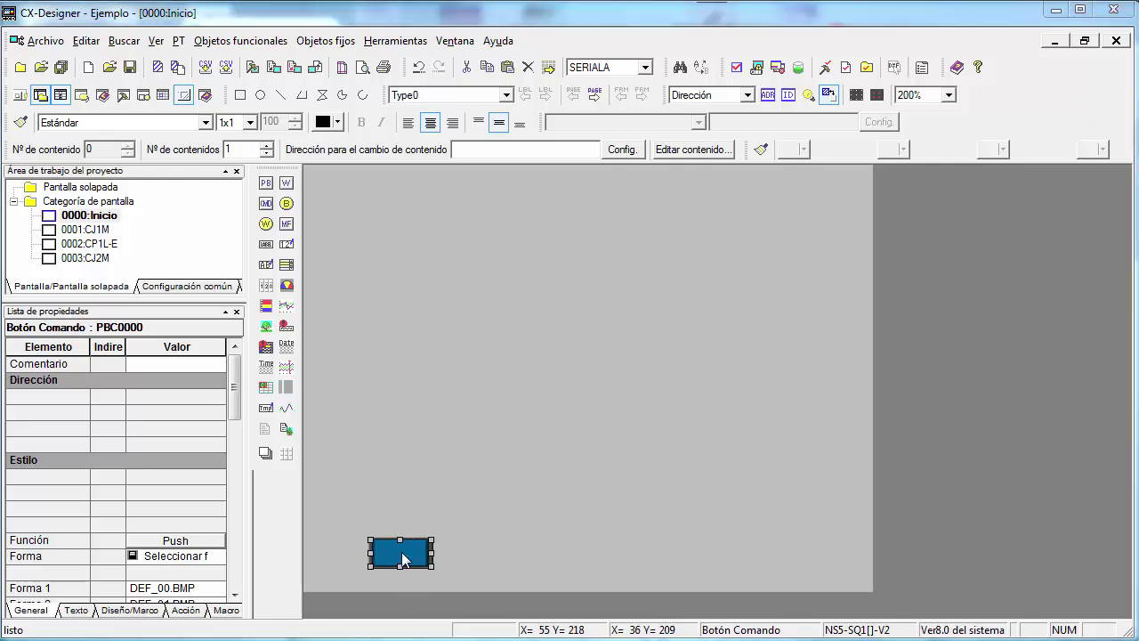
pyautogui.doubleClick(404, 551)
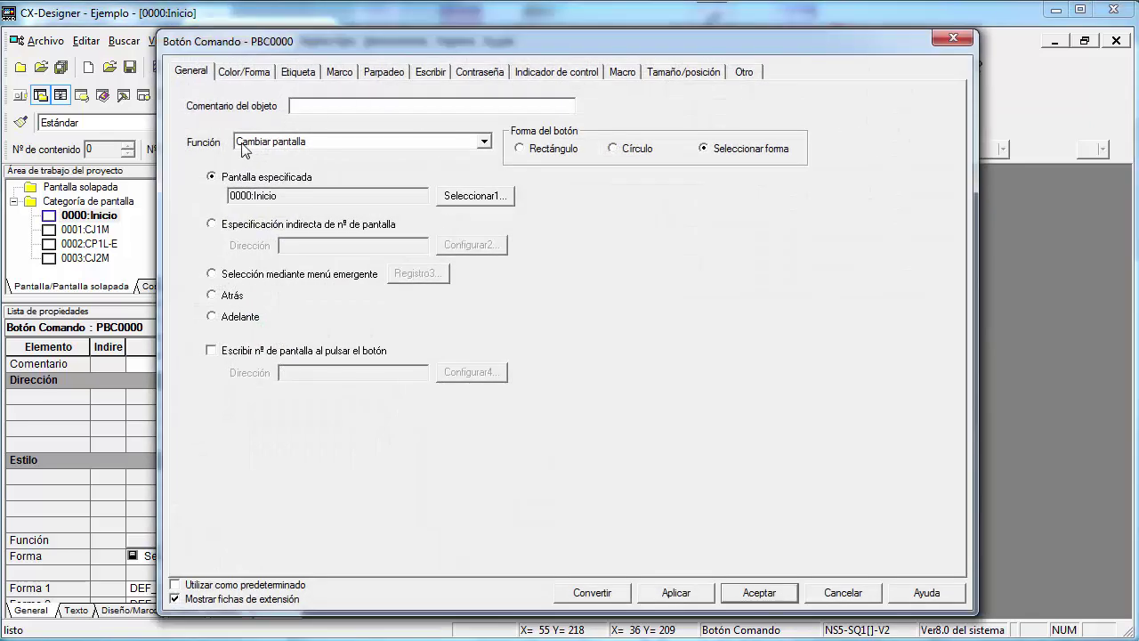
pyautogui.click(484, 197)
pyautogui.click(478, 235)
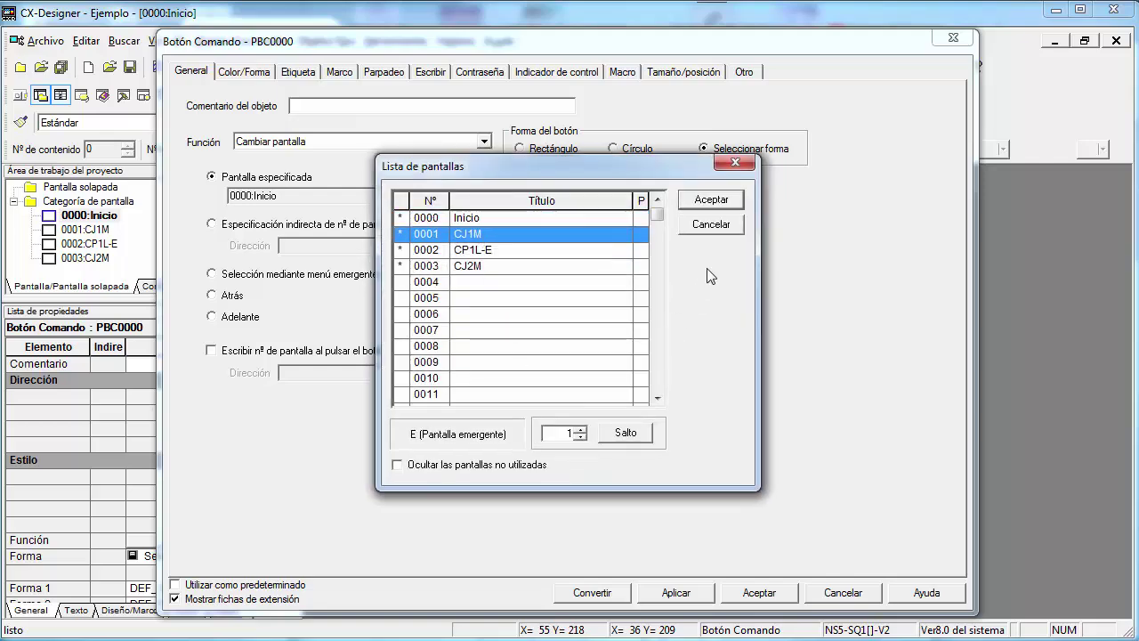
pyautogui.click(712, 201)
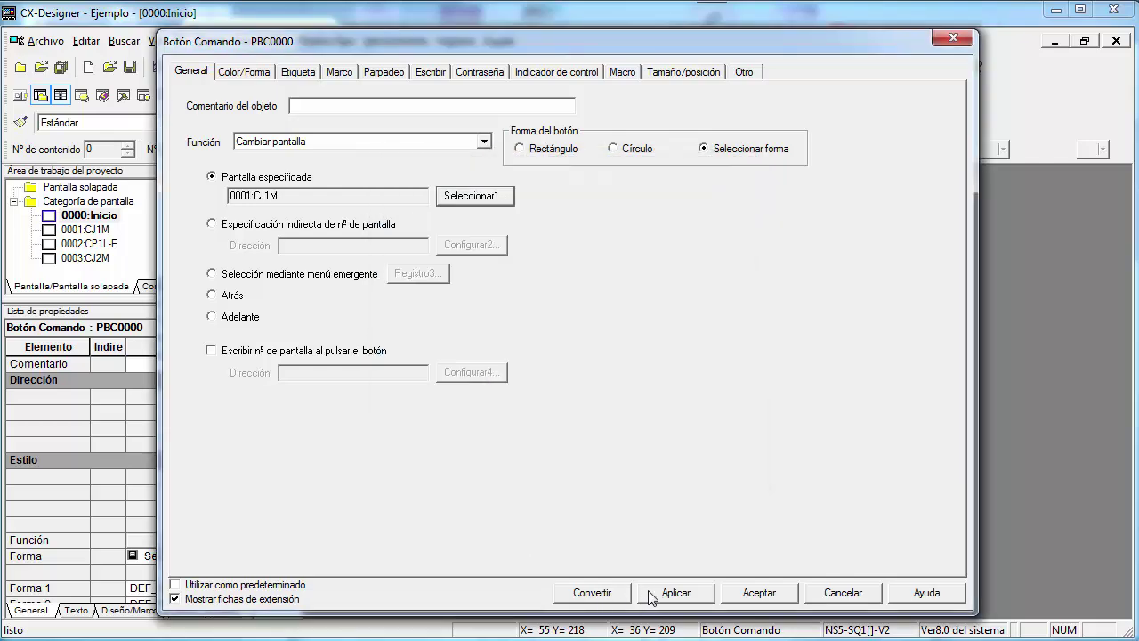
pyautogui.click(755, 592)
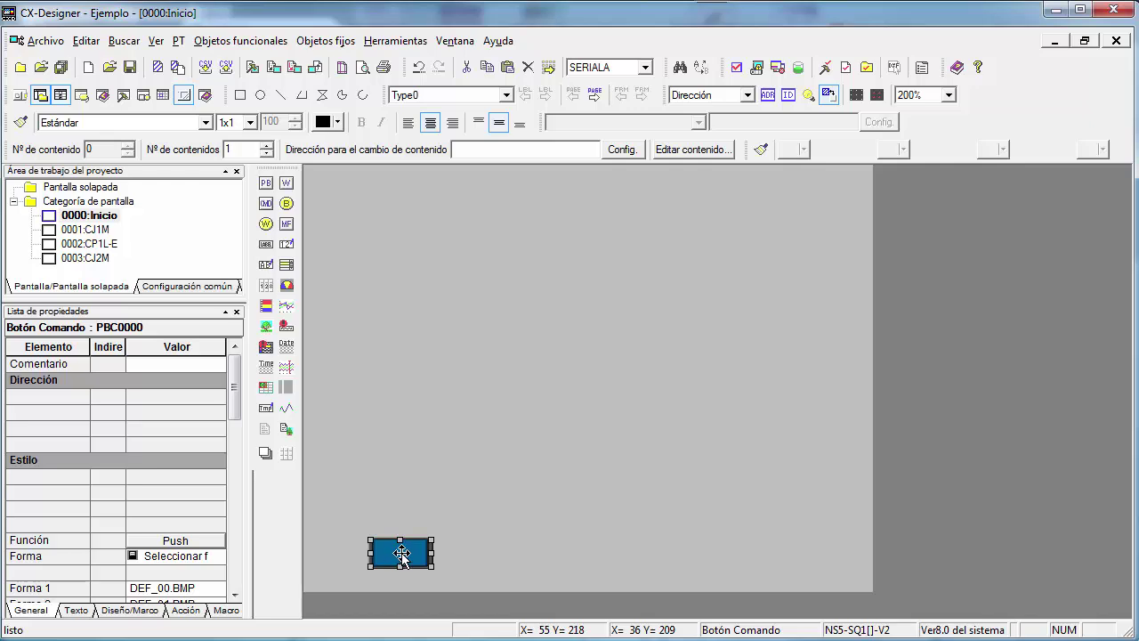
pyautogui.doubleClick(397, 561)
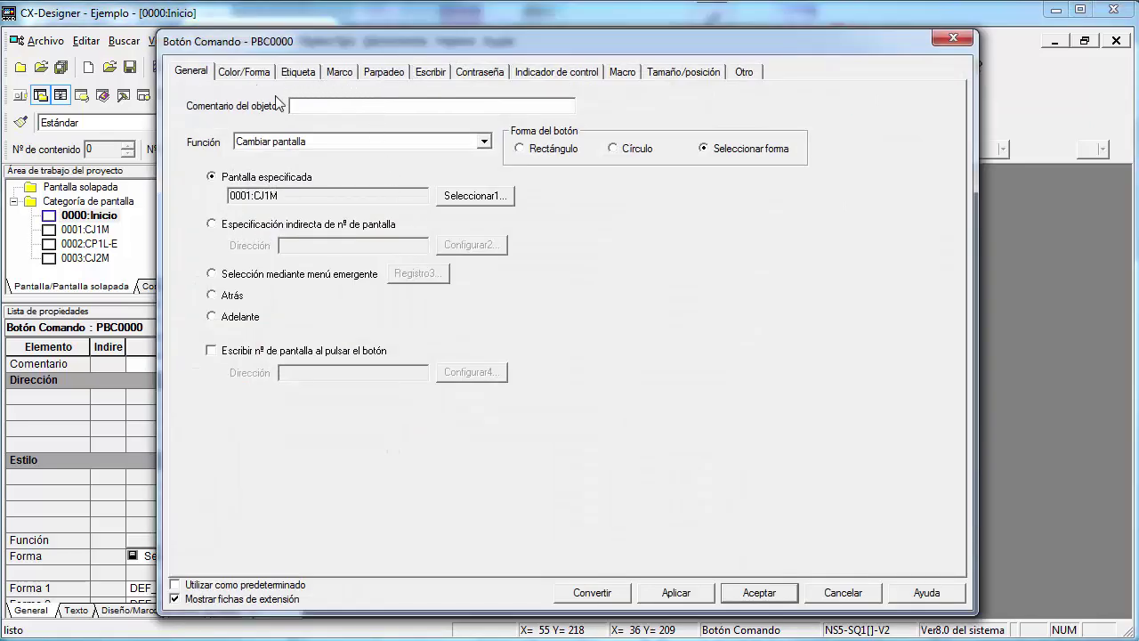
# Label the Inicio button CJ1M and enlarge it.
pyautogui.click(301, 75)
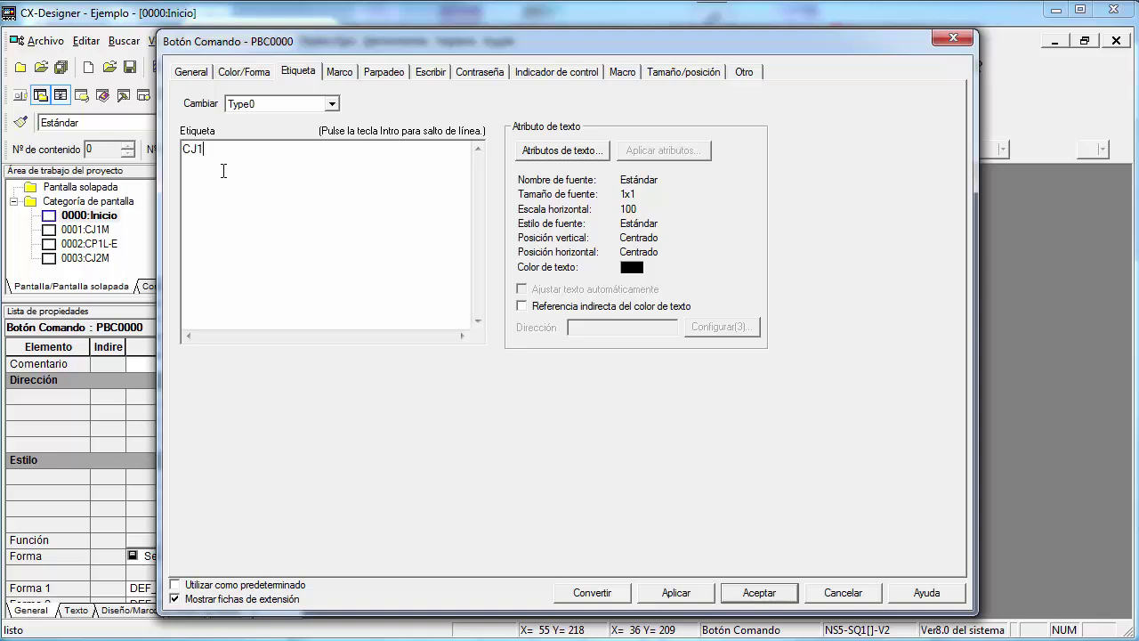
pyautogui.click(758, 592)
pyautogui.moveTo(433, 540); pyautogui.dragTo(395, 544)
# Set the CJ1M label's text attributes to Arial, size 20.
pyautogui.doubleClick(401, 542)
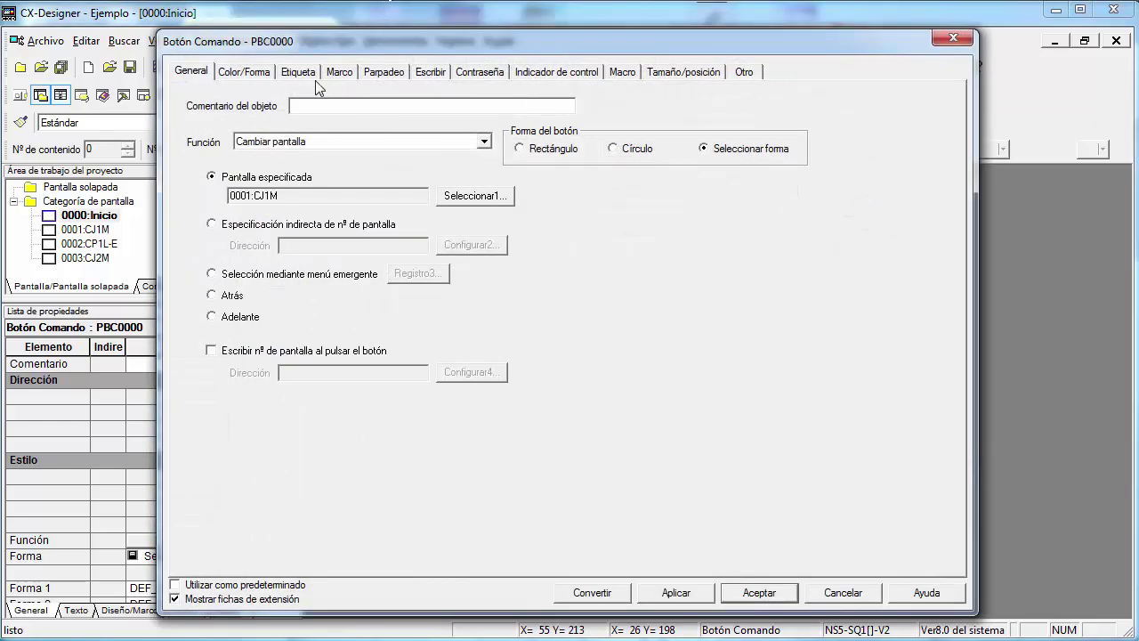
pyautogui.click(296, 78)
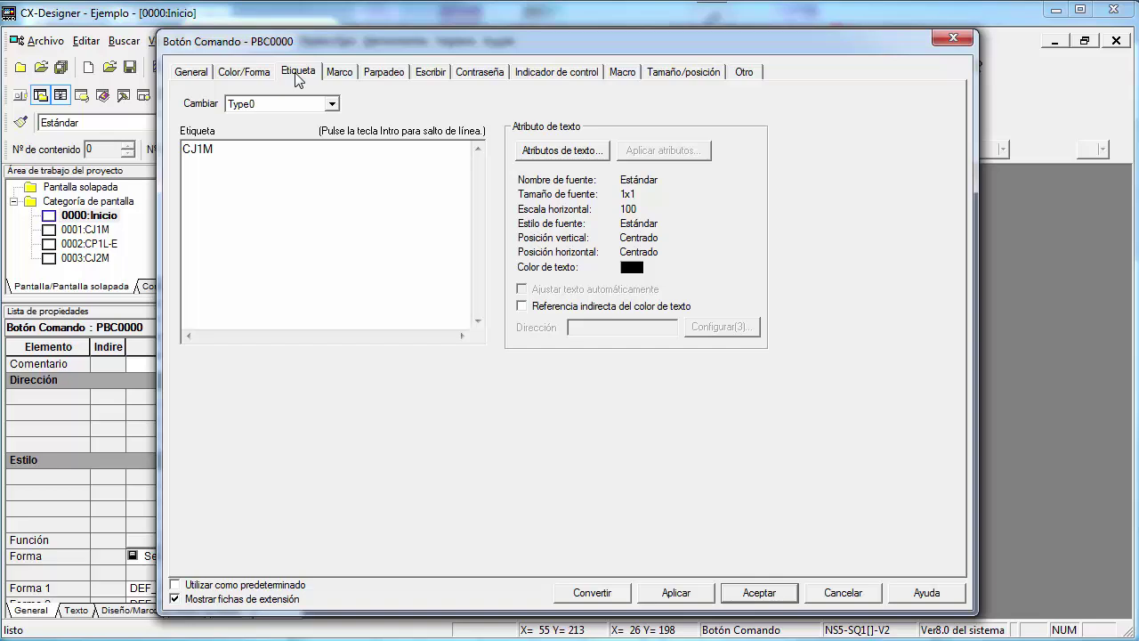
pyautogui.click(571, 154)
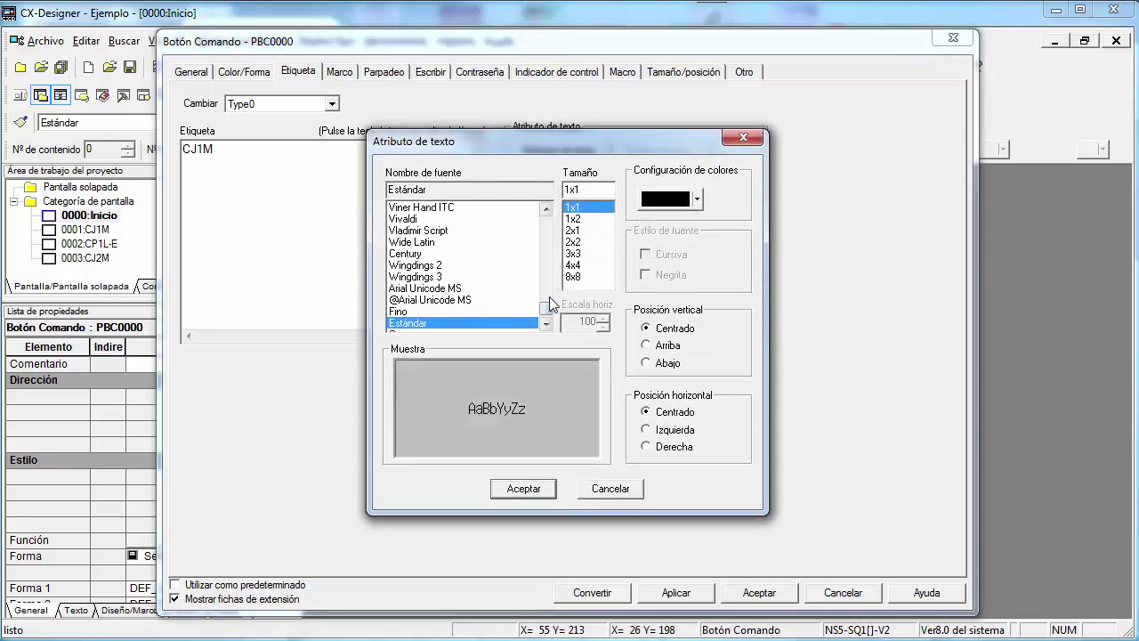
pyautogui.moveTo(549, 306); pyautogui.dragTo(549, 221)
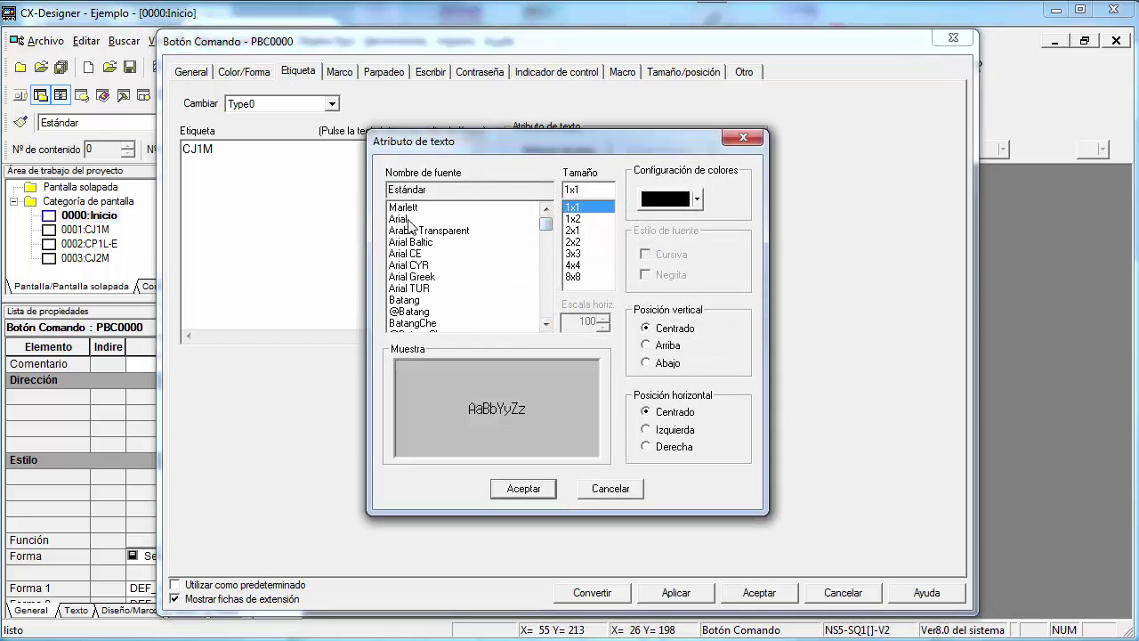
pyautogui.click(399, 219)
pyautogui.click(608, 282)
pyautogui.click(608, 281)
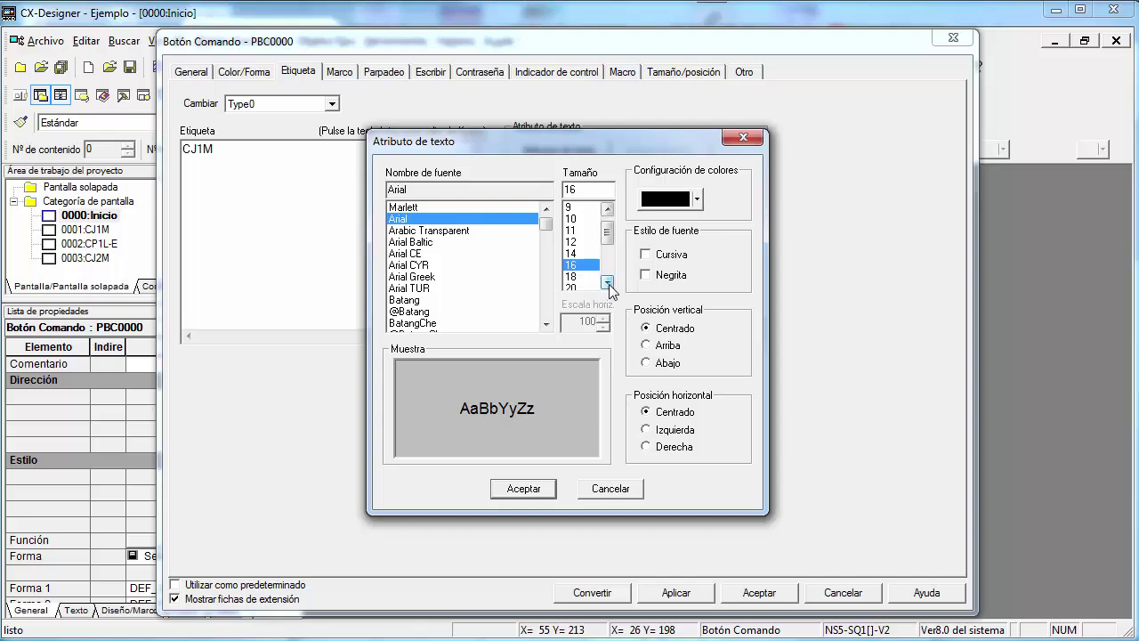
pyautogui.click(608, 281)
pyautogui.click(577, 277)
pyautogui.click(542, 488)
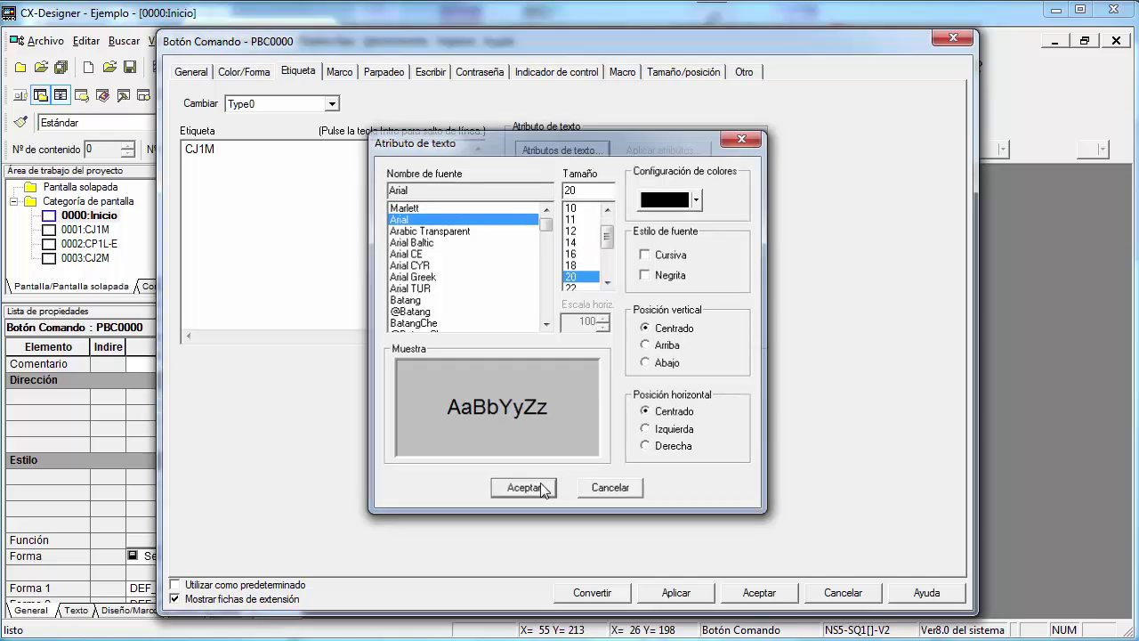
pyautogui.click(759, 593)
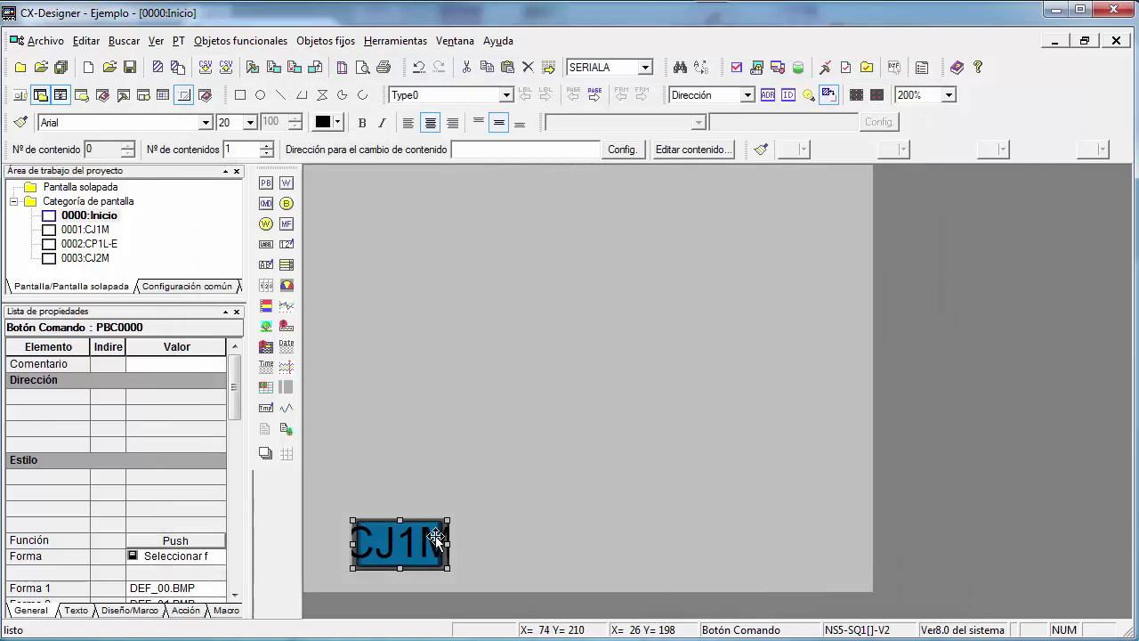
# Enlarge and shift the CJ1M button, and reduce its label size to 16.
pyautogui.moveTo(449, 519); pyautogui.dragTo(497, 496)
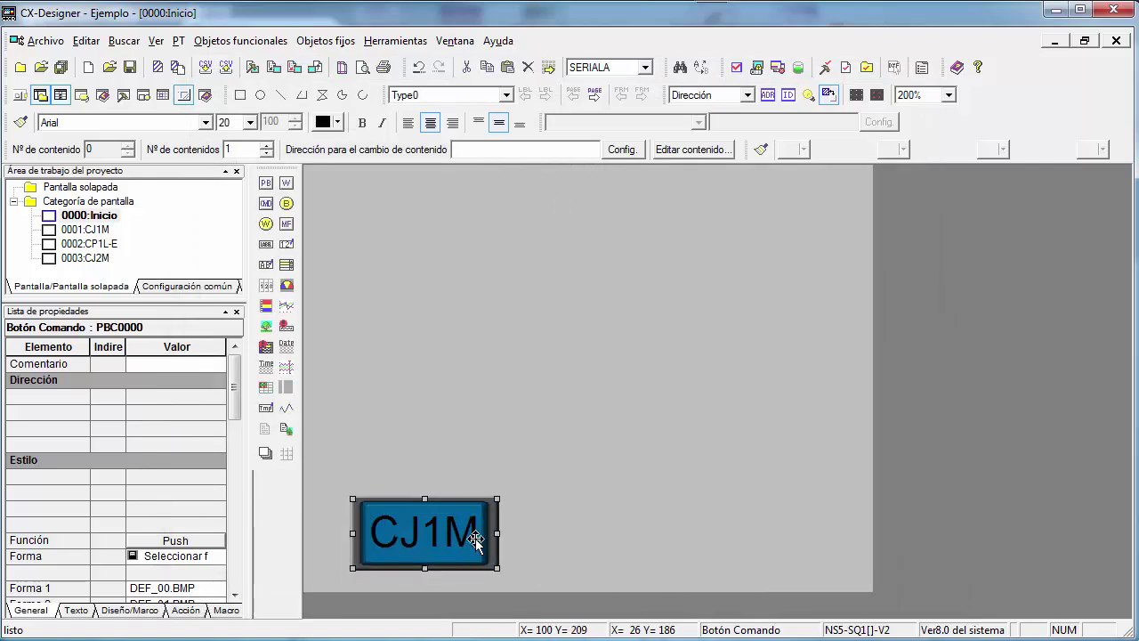
pyautogui.moveTo(445, 531); pyautogui.dragTo(427, 532)
pyautogui.doubleClick(418, 534)
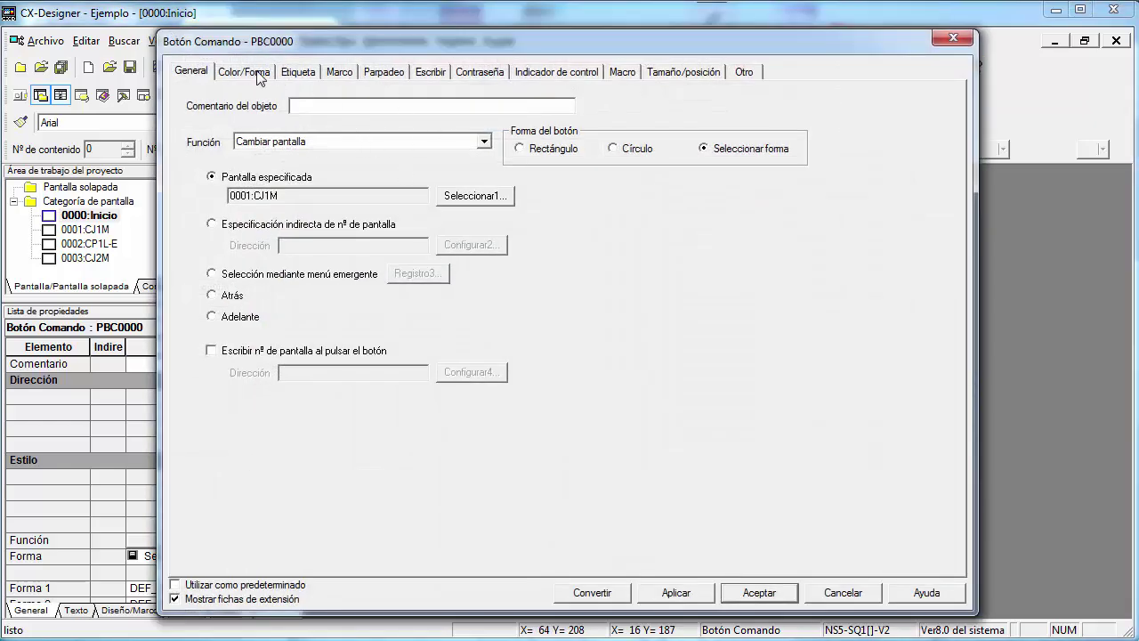
pyautogui.click(258, 76)
pyautogui.click(297, 73)
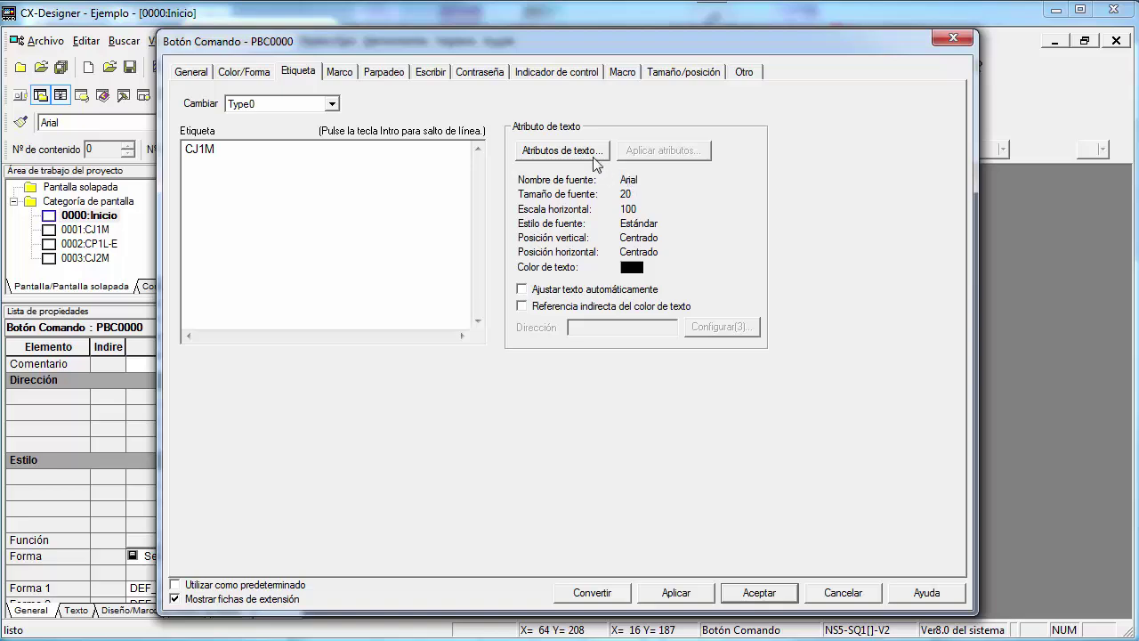
pyautogui.click(561, 149)
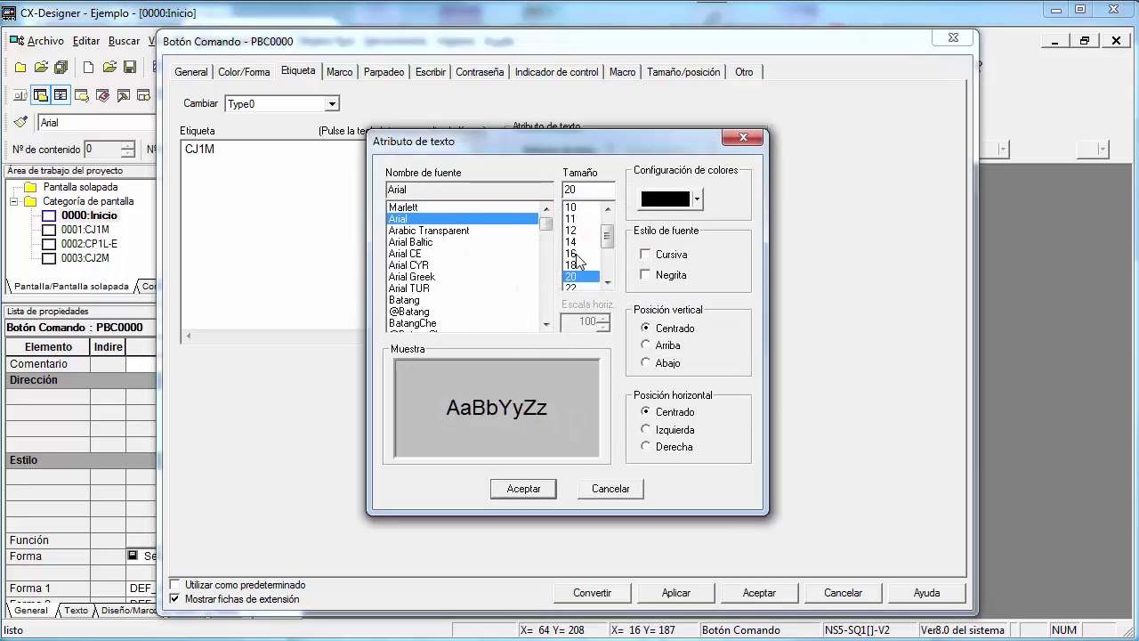
pyautogui.click(574, 254)
pyautogui.click(523, 489)
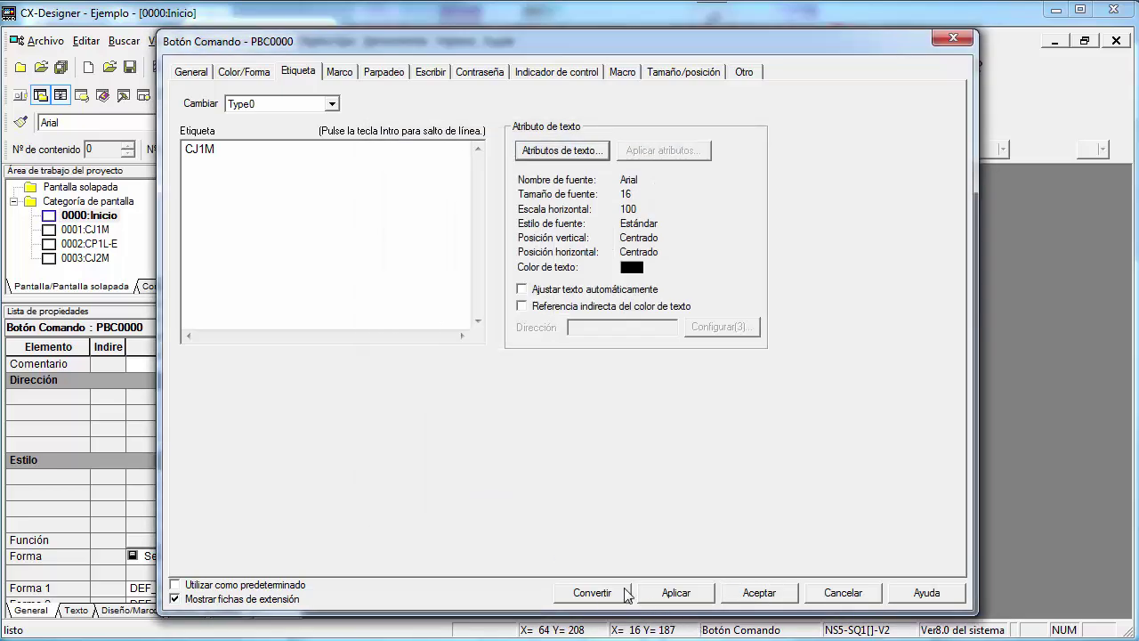
pyautogui.click(759, 592)
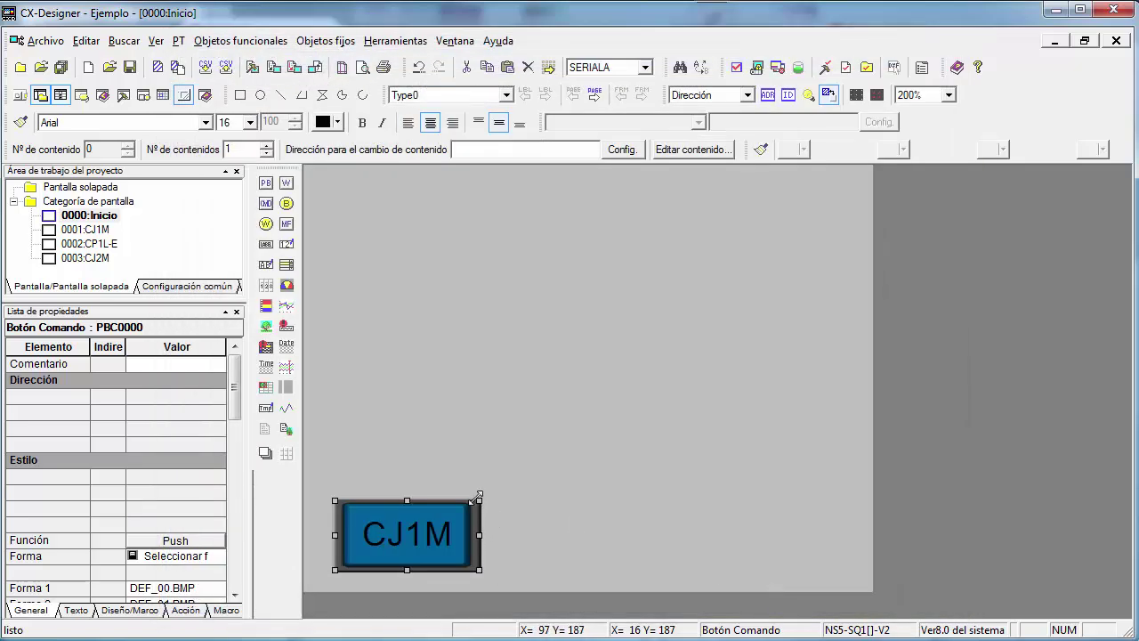
# Shrink the CJ1M button slightly, nudge it up-left, and confirm its settings.
pyautogui.moveTo(478, 496); pyautogui.dragTo(474, 503)
pyautogui.click(496, 555)
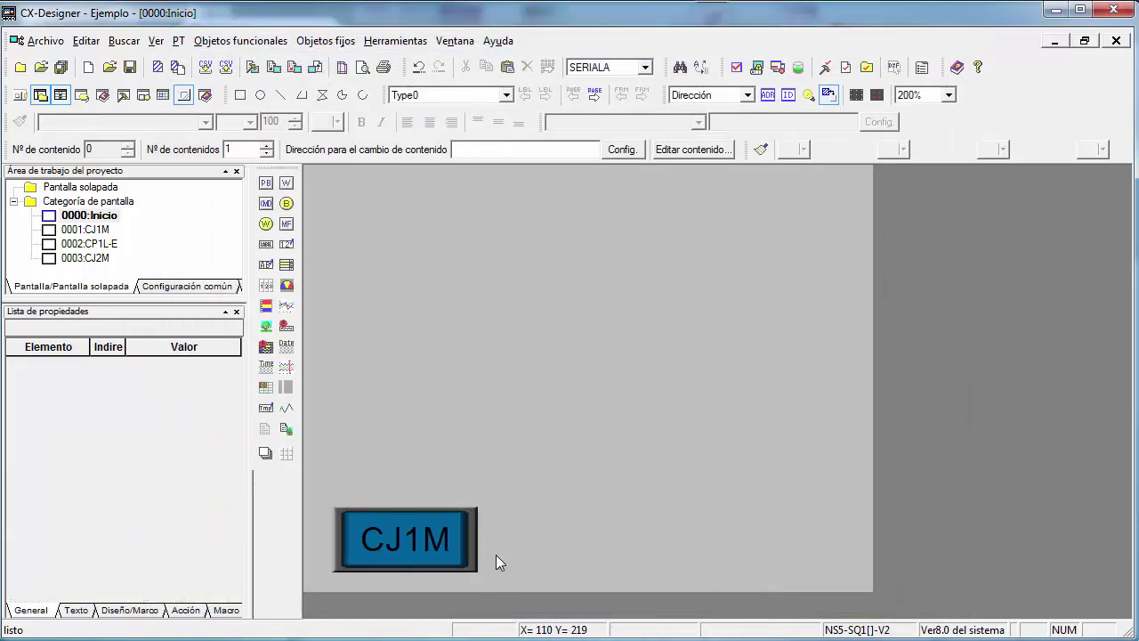
pyautogui.click(476, 552)
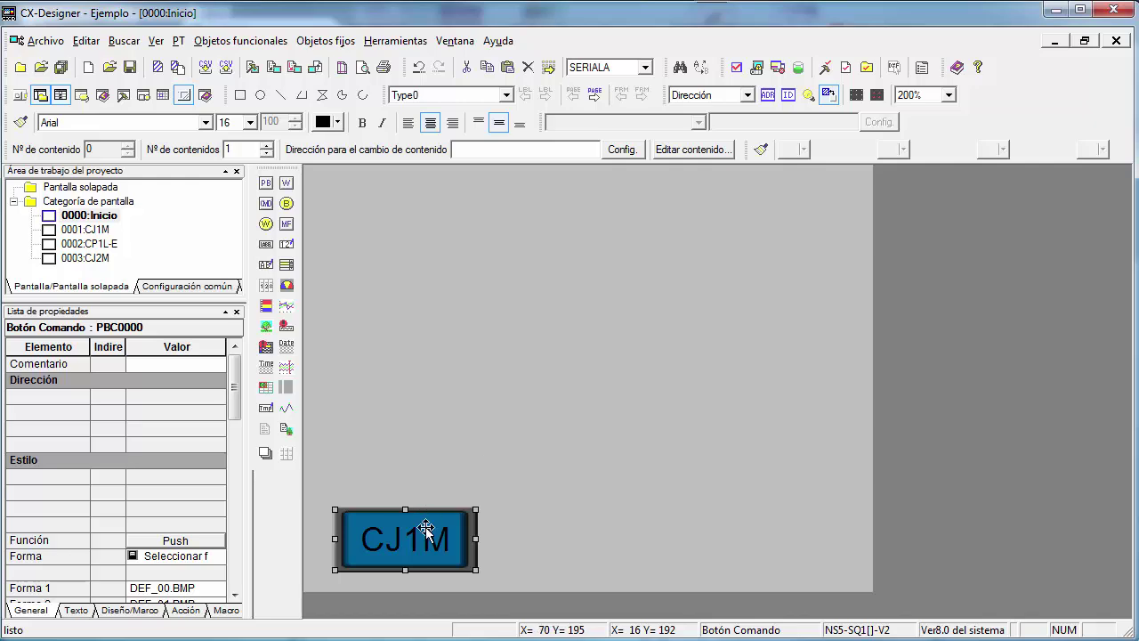
pyautogui.moveTo(407, 541); pyautogui.dragTo(399, 535)
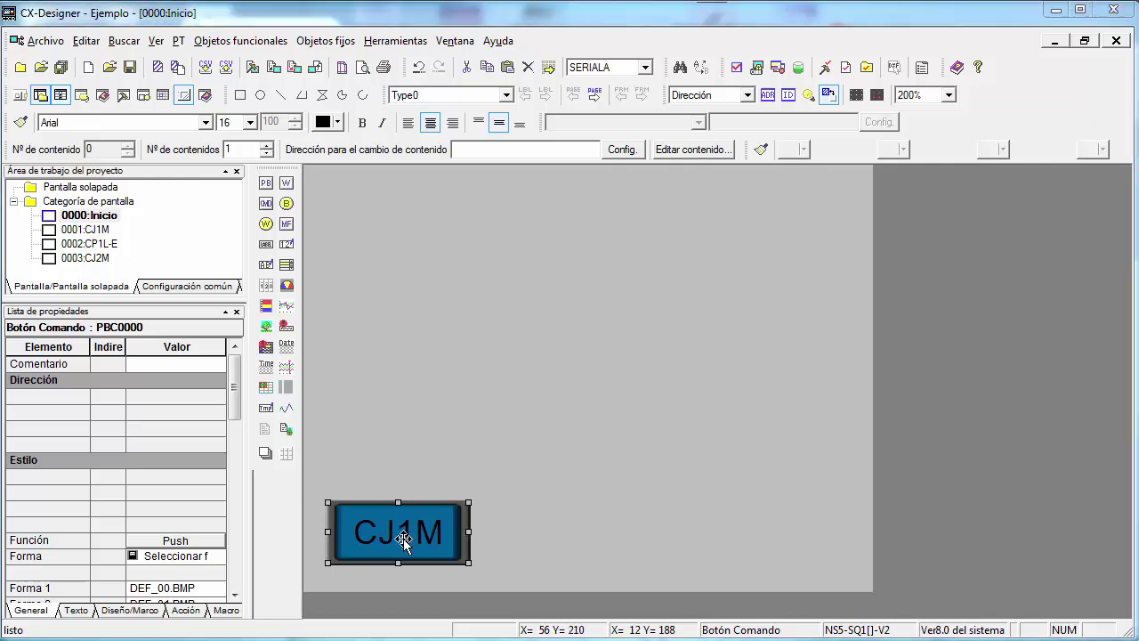
pyautogui.doubleClick(404, 538)
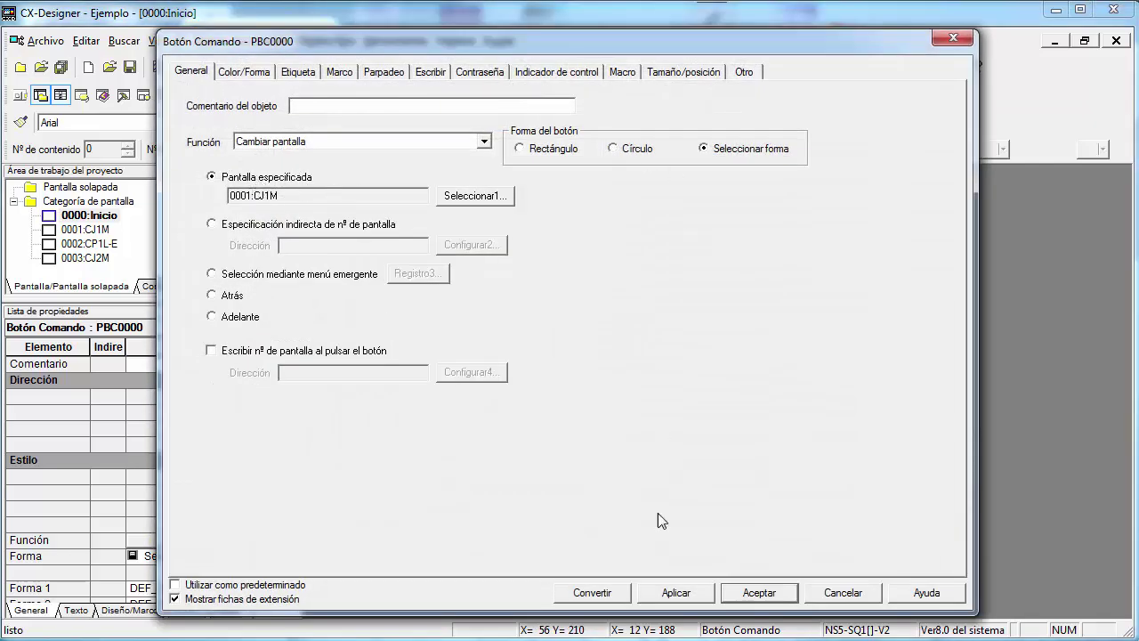
pyautogui.click(748, 594)
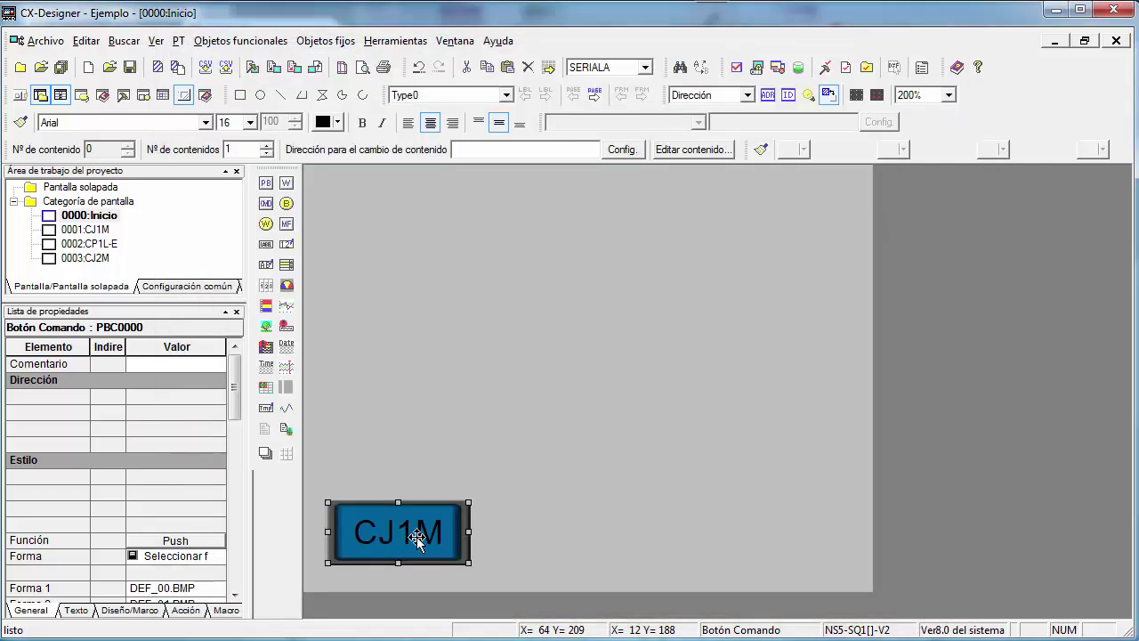
# Paste two copies of the CJ1M button and place them in the middle and bottom right.
pyautogui.hotkey('ctrl', 'v')
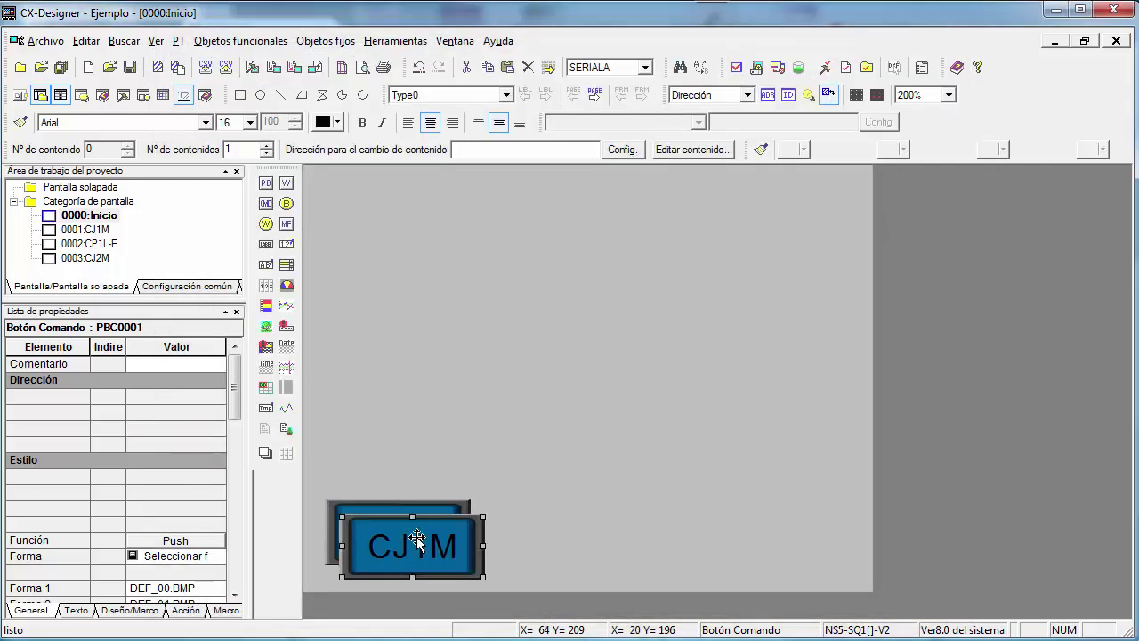
pyautogui.hotkey('ctrl', 'v')
pyautogui.moveTo(445, 564); pyautogui.dragTo(780, 543)
pyautogui.moveTo(410, 552); pyautogui.dragTo(570, 539)
pyautogui.moveTo(790, 541); pyautogui.dragTo(776, 539)
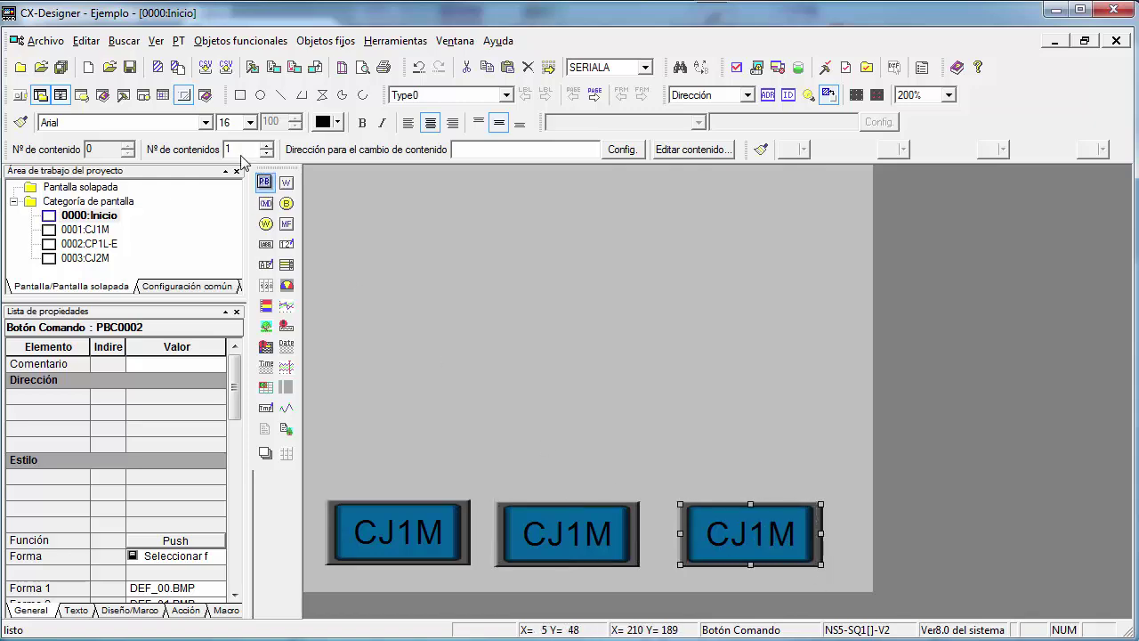
# Turn on the Rejilla display and snap-to-grid, then nudge the middle button.
pyautogui.click(155, 41)
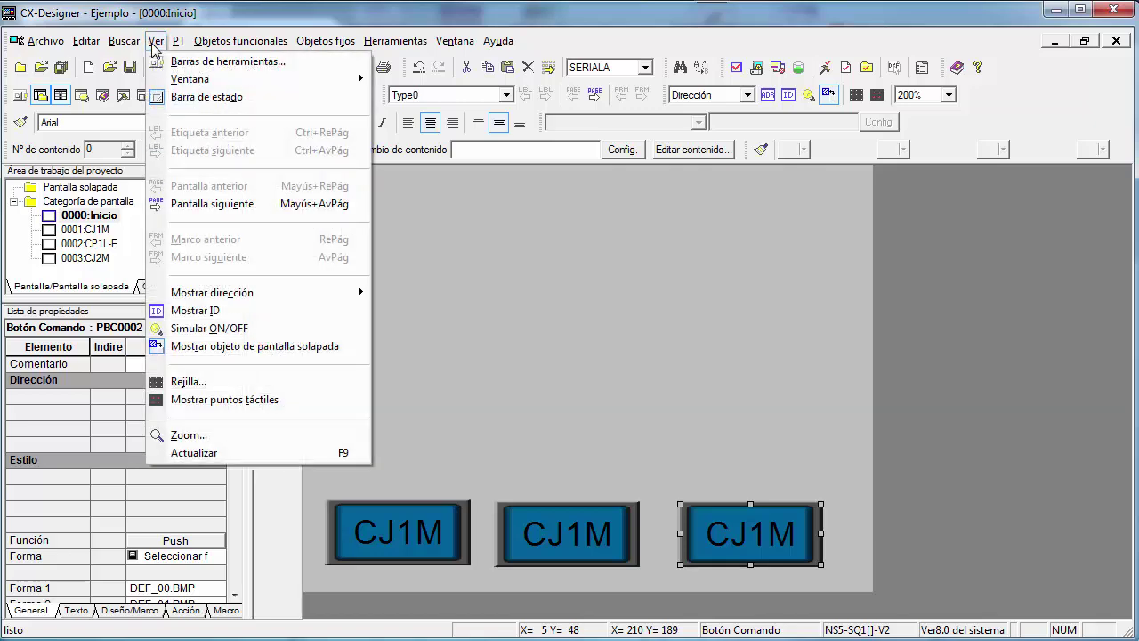
pyautogui.click(189, 381)
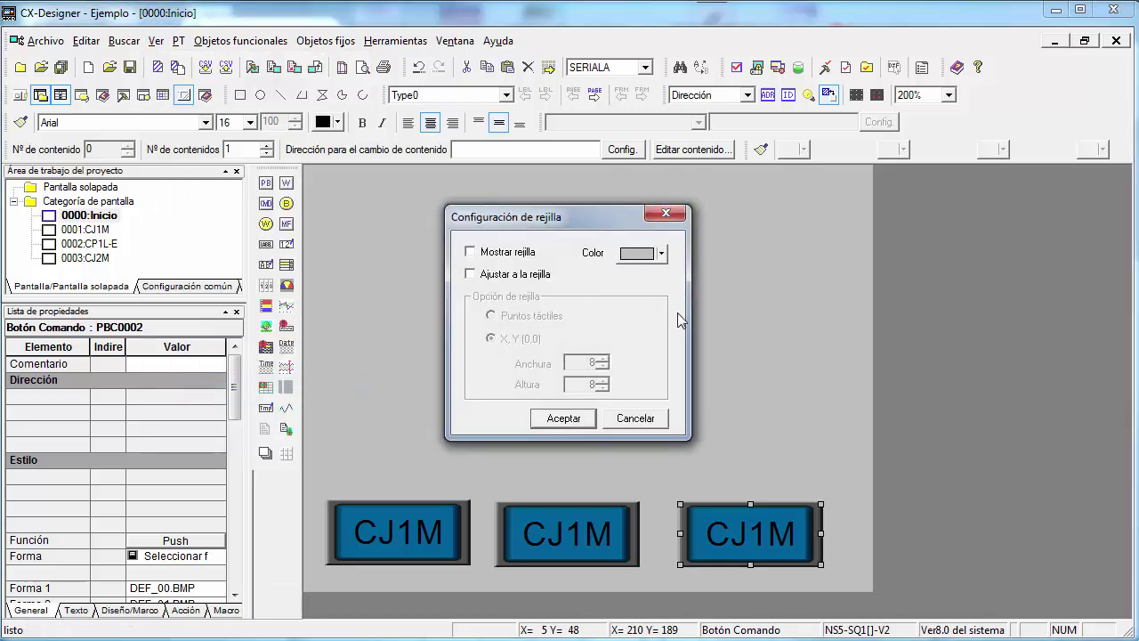
pyautogui.click(470, 252)
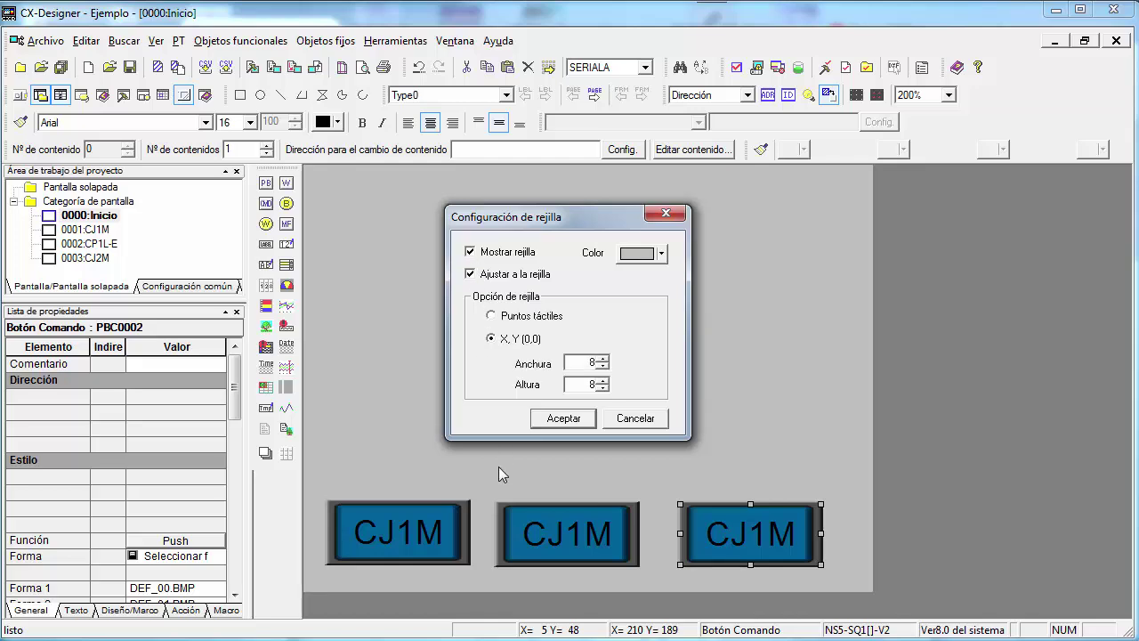
pyautogui.click(576, 421)
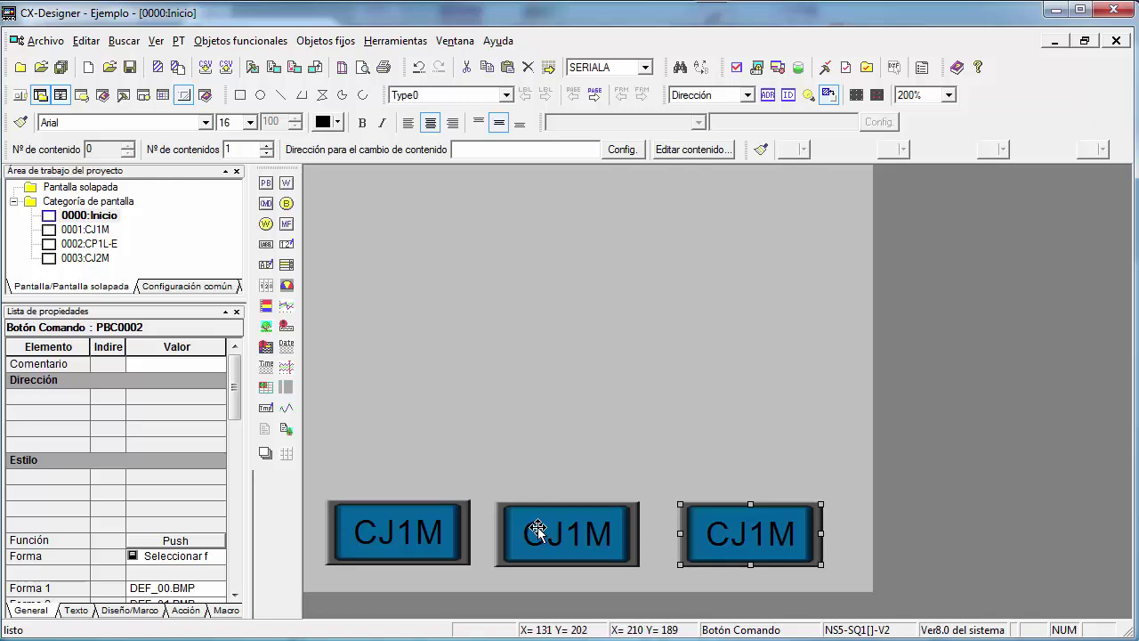
pyautogui.moveTo(538, 527); pyautogui.dragTo(532, 534)
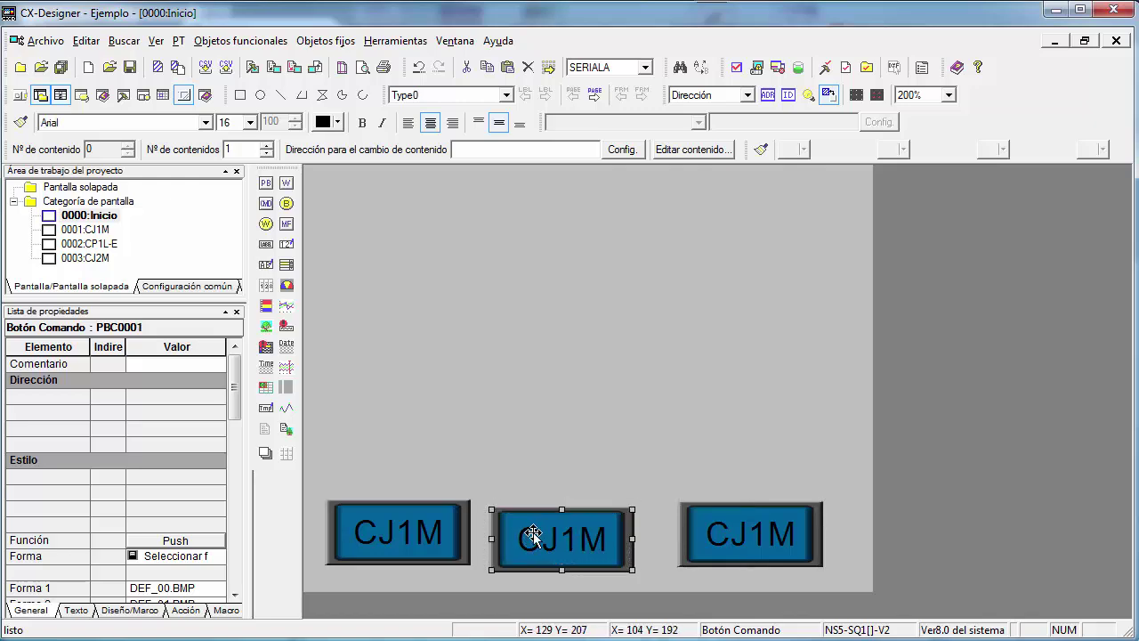
# Change the grid colour to red.
pyautogui.click(156, 41)
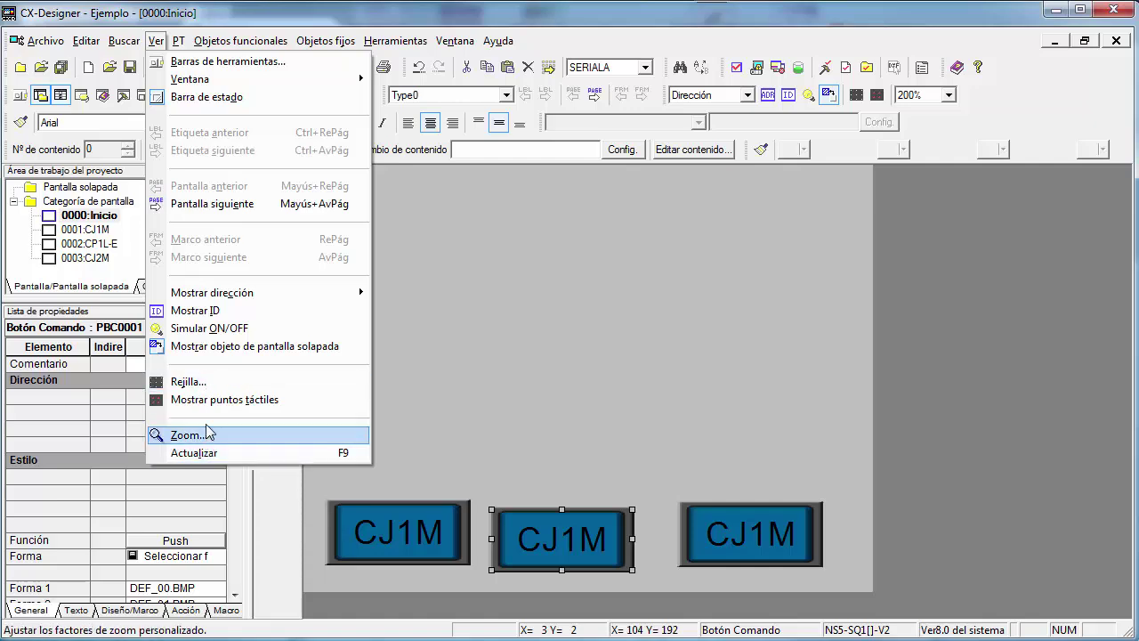
pyautogui.click(206, 382)
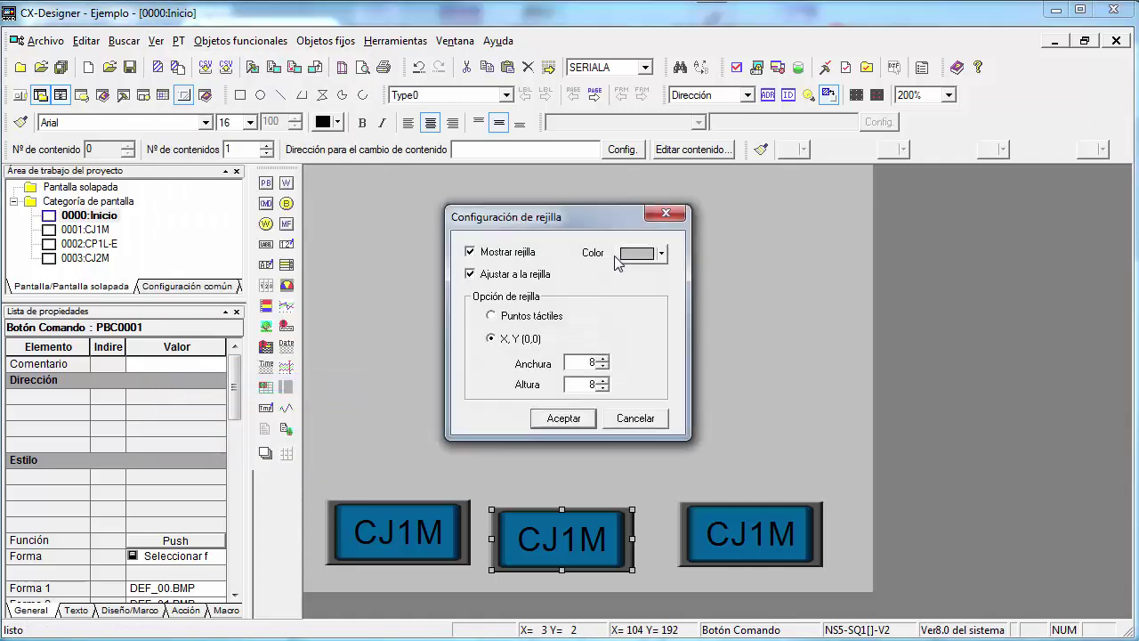
pyautogui.click(660, 255)
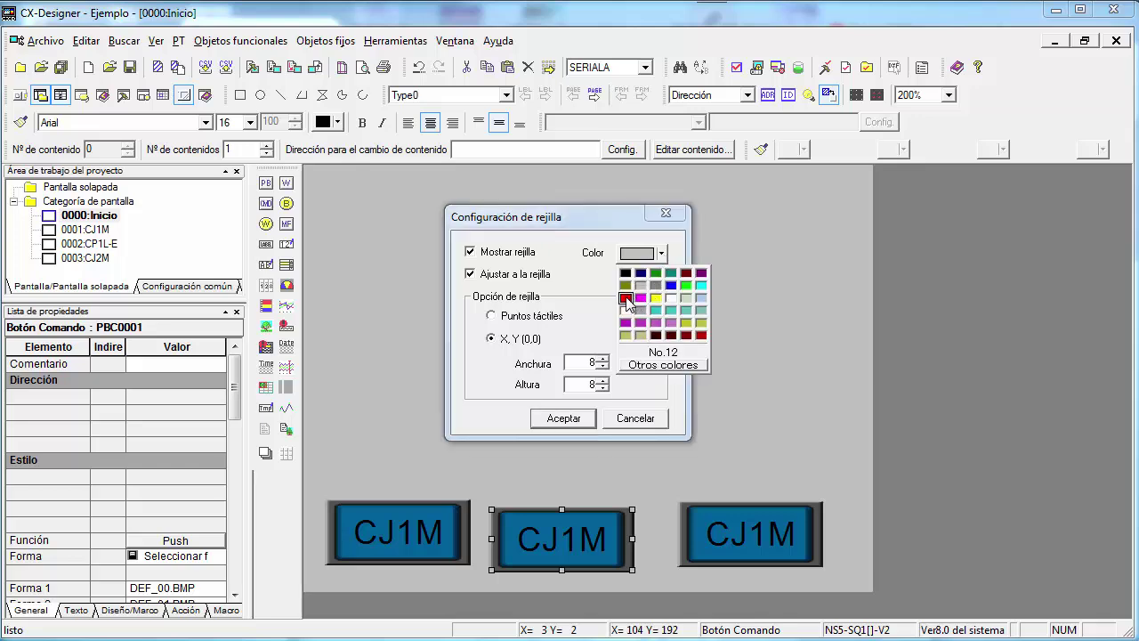
pyautogui.click(626, 298)
pyautogui.click(567, 419)
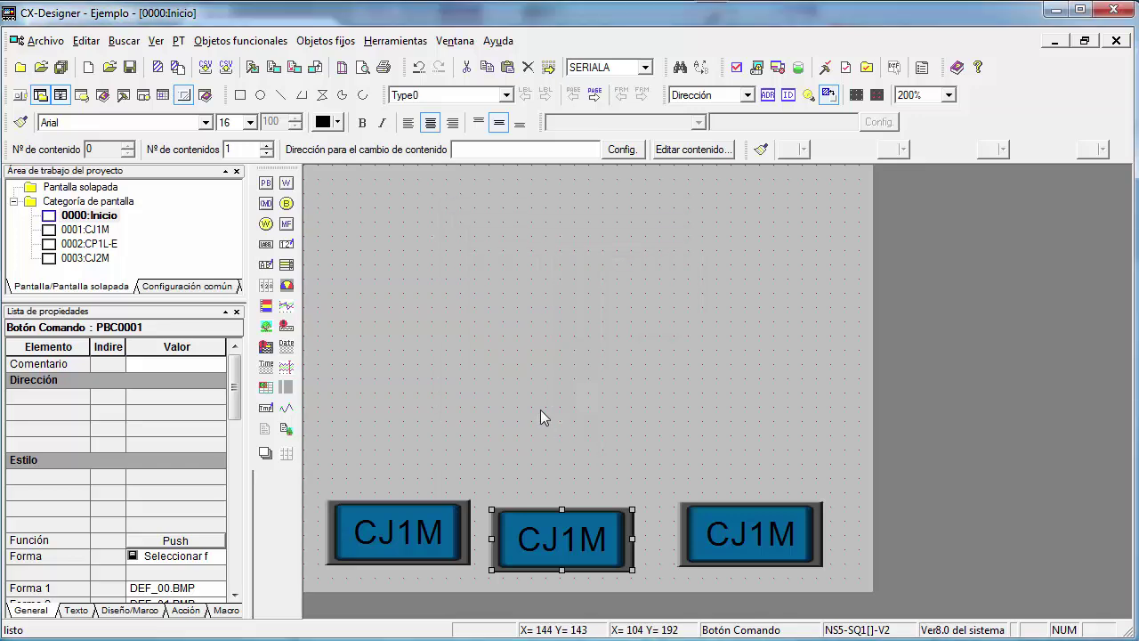
# Realign the three buttons into a row along the bottom.
pyautogui.moveTo(399, 518); pyautogui.dragTo(403, 534)
pyautogui.click(541, 539)
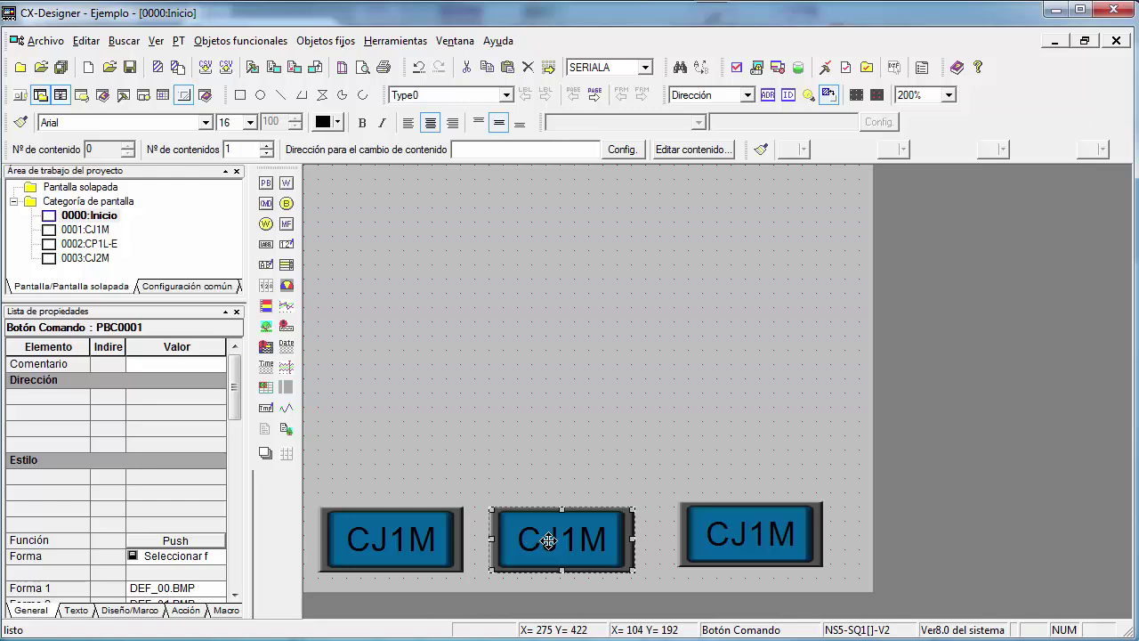
pyautogui.moveTo(730, 529); pyautogui.dragTo(772, 531)
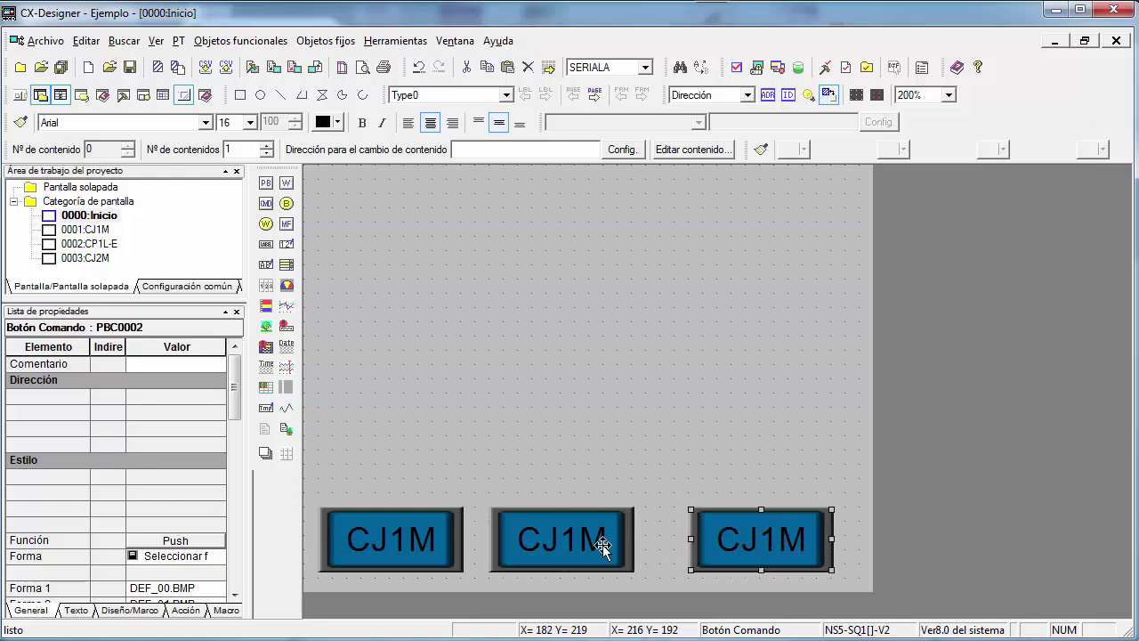
pyautogui.moveTo(571, 532); pyautogui.dragTo(579, 537)
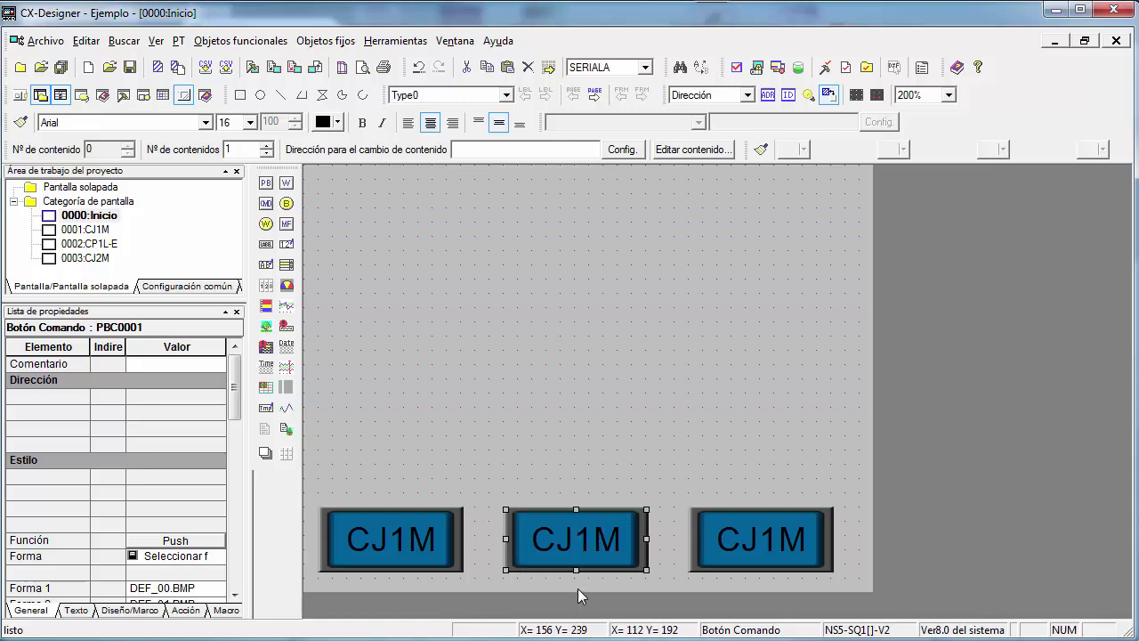
# Set the middle button to jump to screen 0002 CP1L-E with label CP1L.
pyautogui.doubleClick(579, 539)
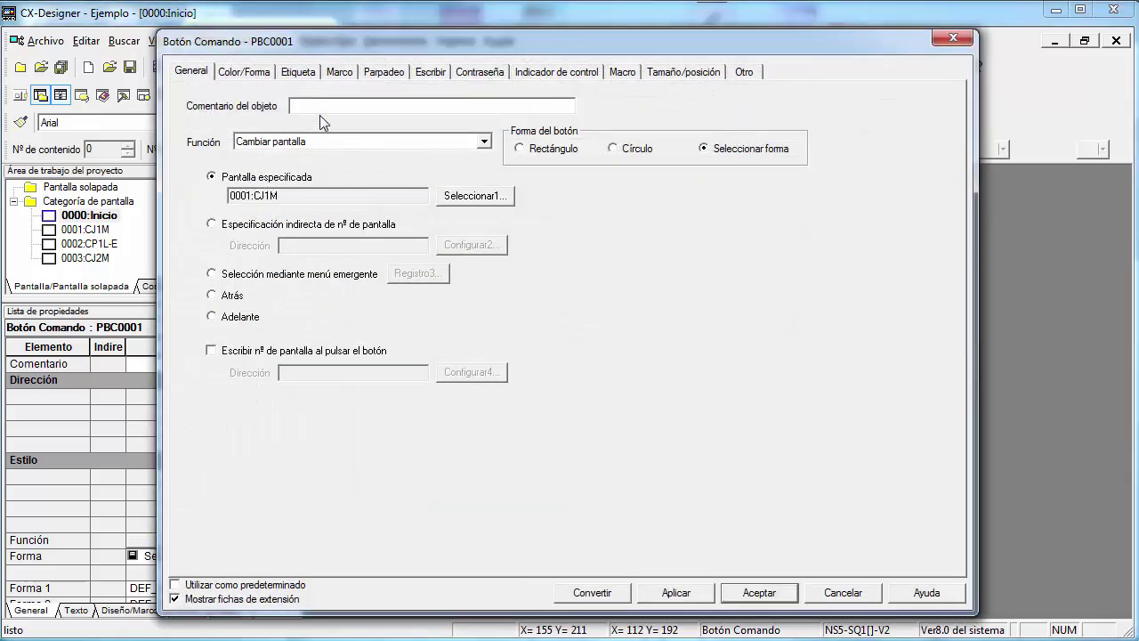
pyautogui.click(474, 195)
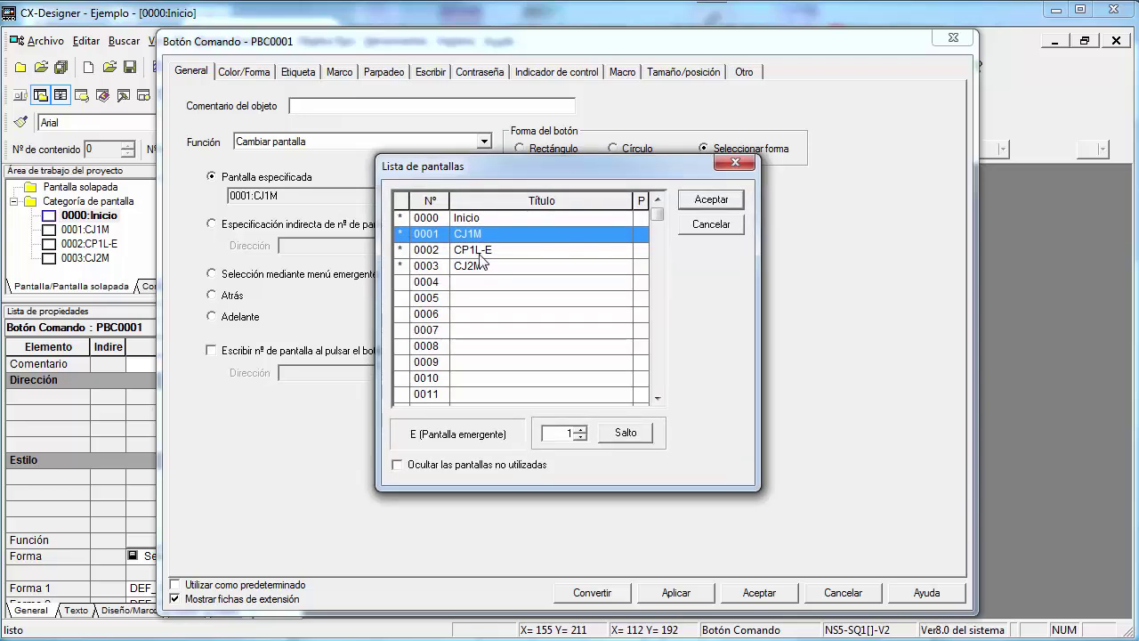
pyautogui.click(494, 251)
pyautogui.click(709, 200)
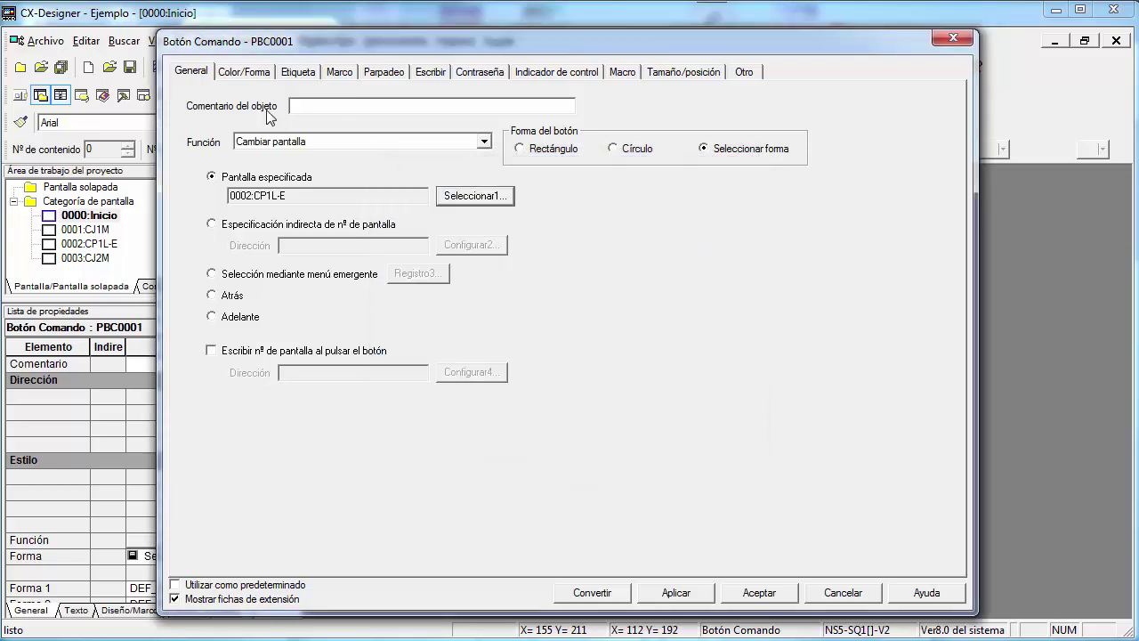
pyautogui.click(297, 71)
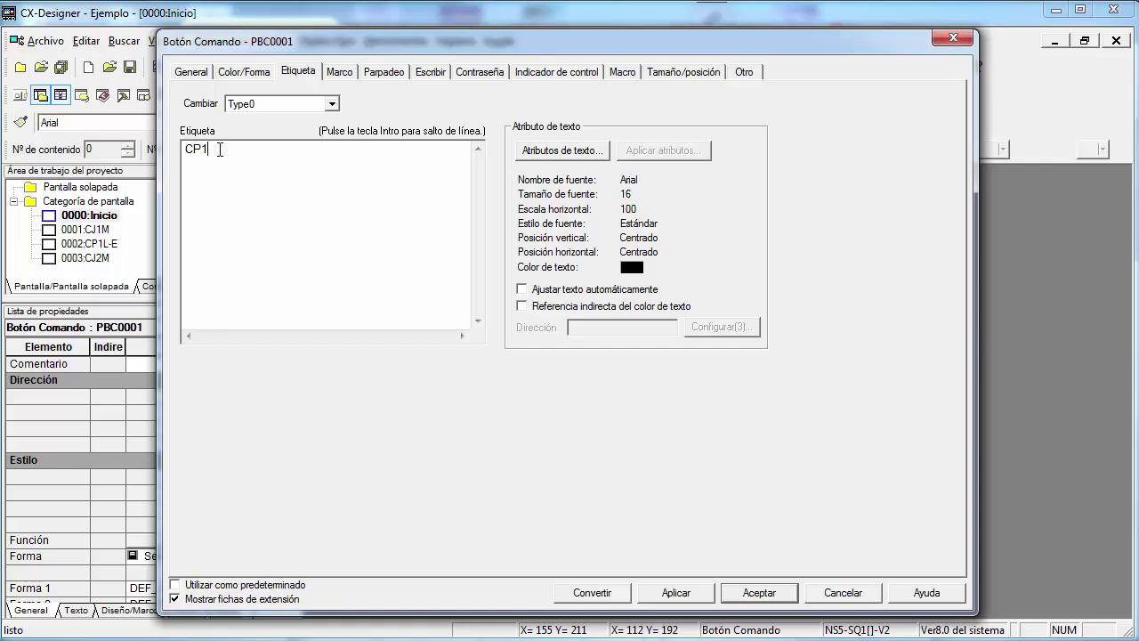
pyautogui.click(784, 594)
# Set the right button to jump to screen 0003 CJ2M with label CJ2M.
pyautogui.doubleClick(755, 540)
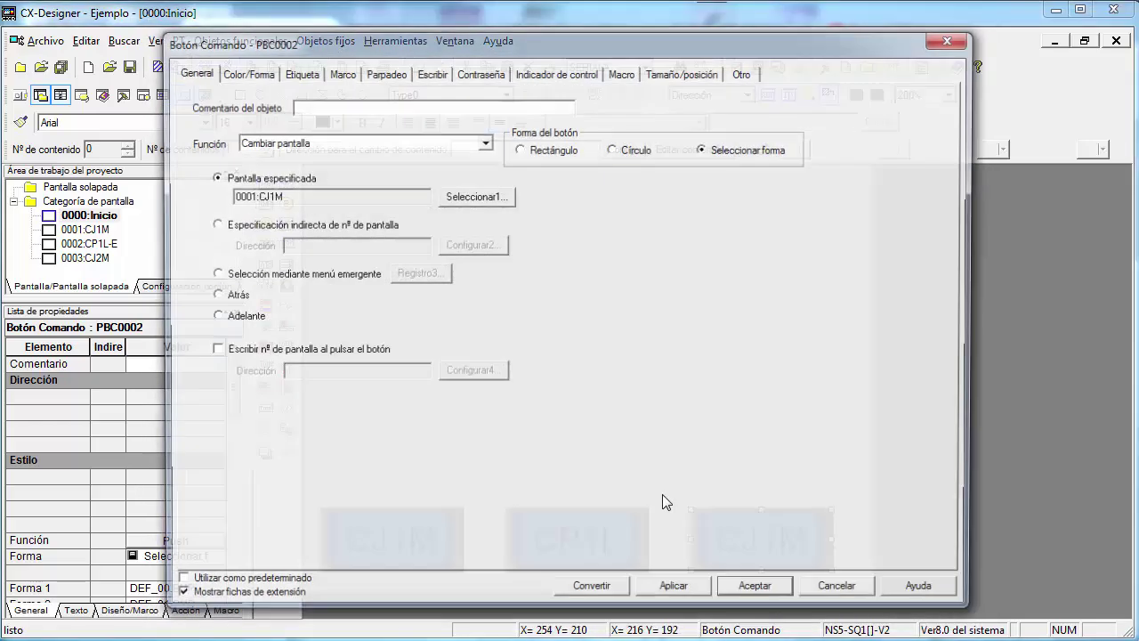
pyautogui.click(474, 197)
pyautogui.click(463, 266)
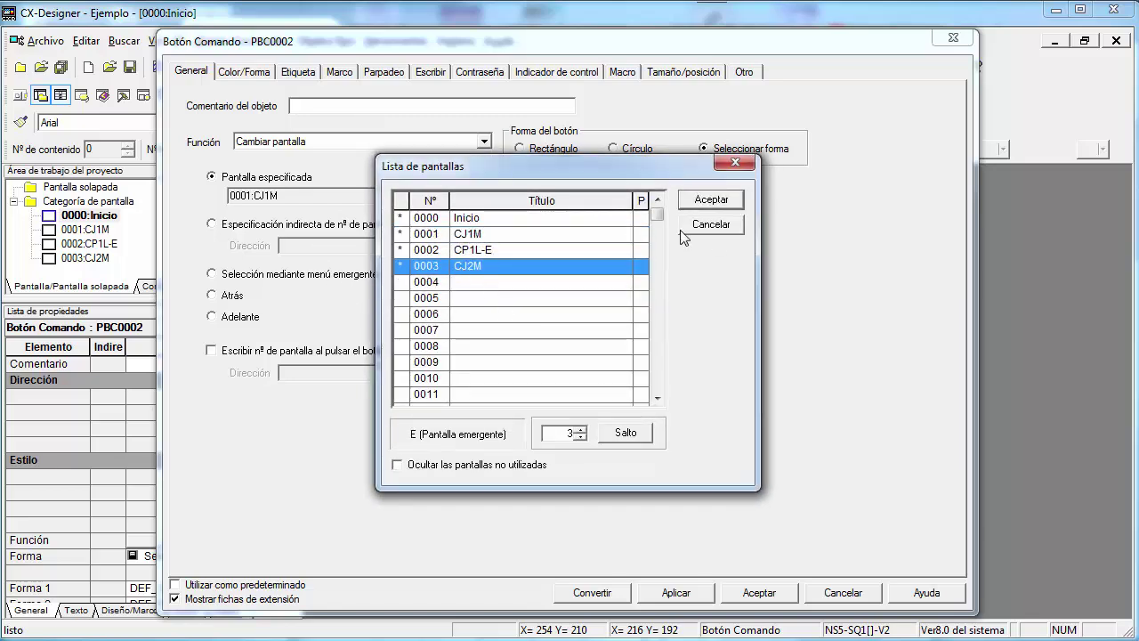
pyautogui.click(711, 201)
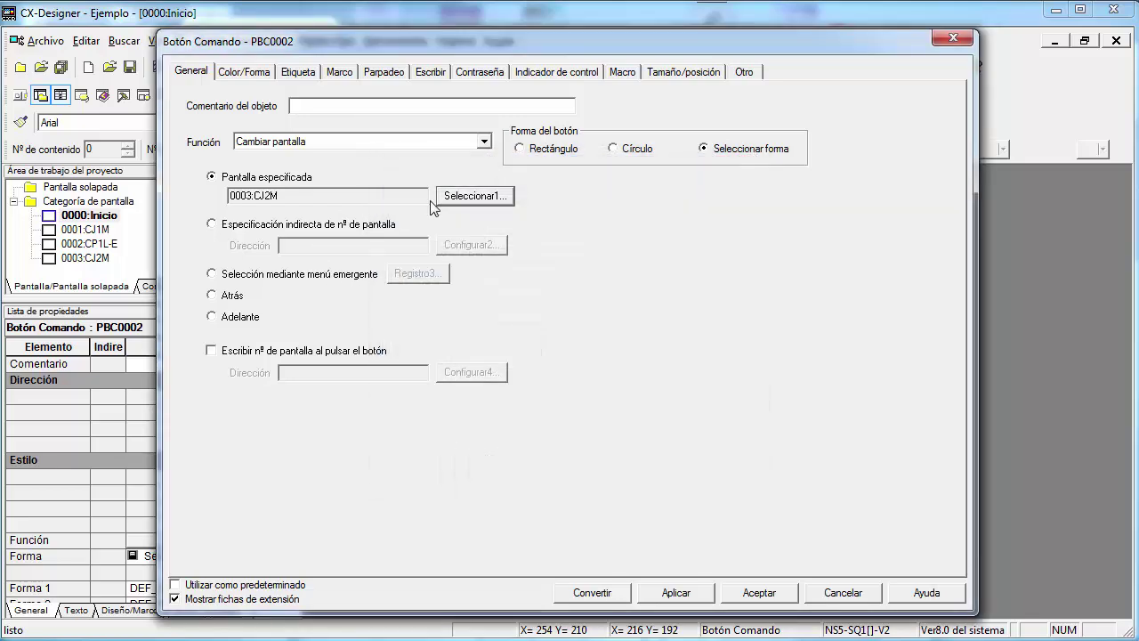
pyautogui.click(298, 72)
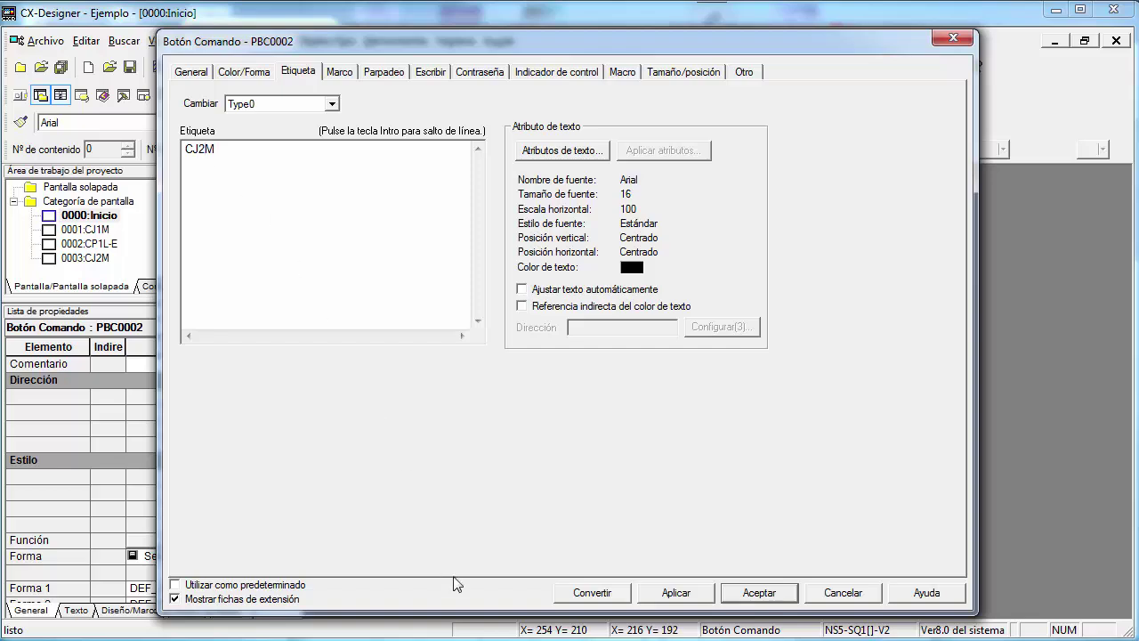
pyautogui.click(759, 594)
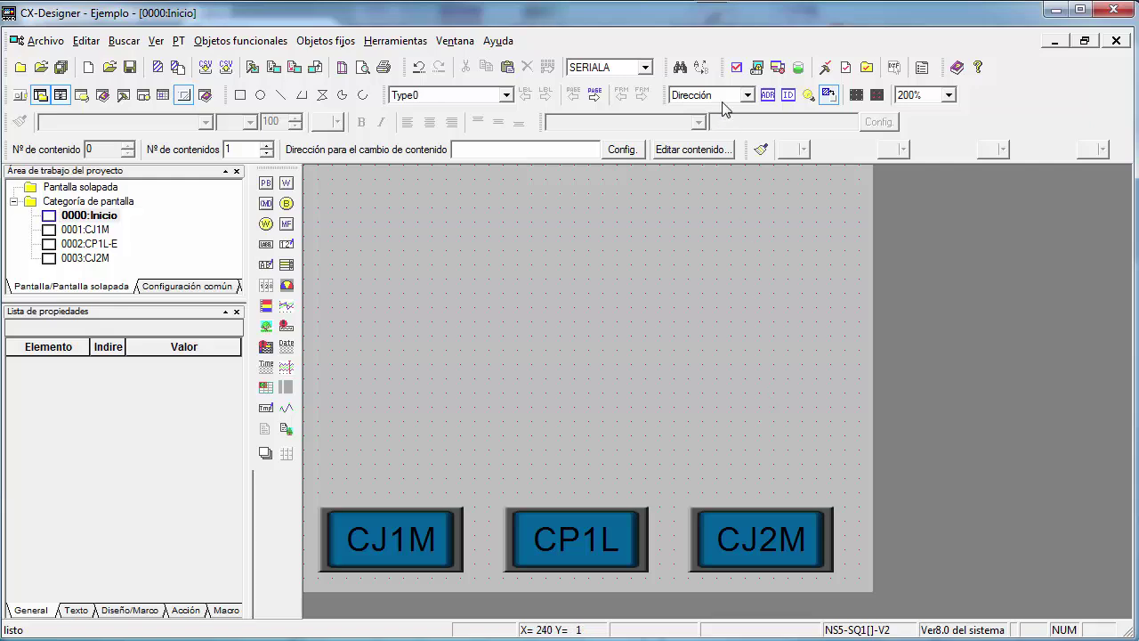
# Save all screens with Sí a todo and start an offline test (Comenzar prueba offline).
pyautogui.click(736, 69)
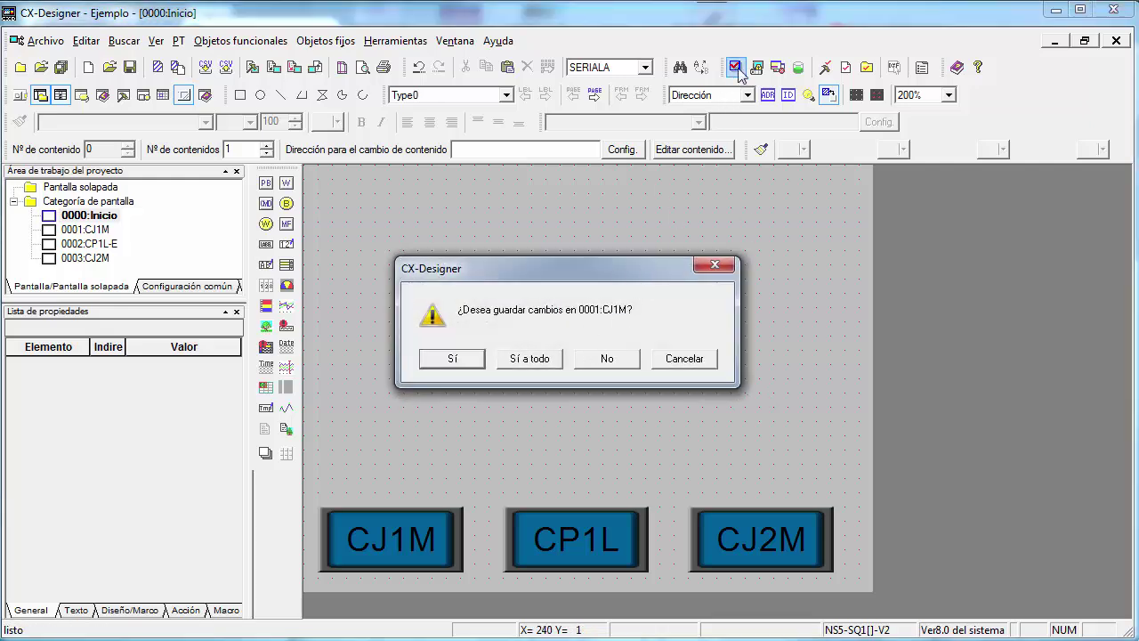
pyautogui.click(537, 362)
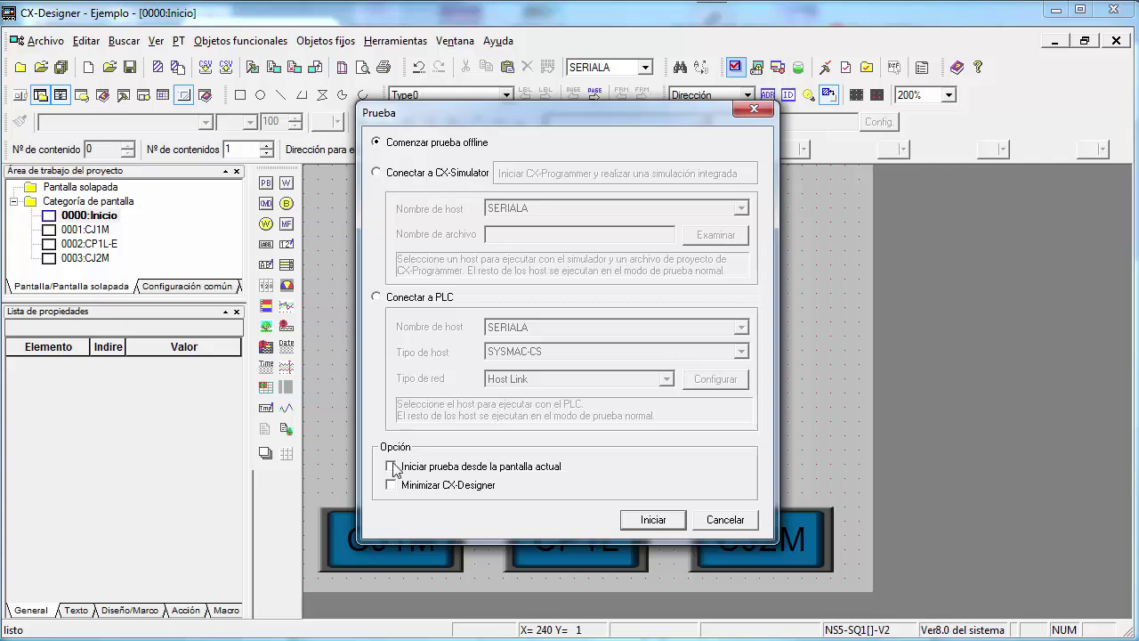
pyautogui.click(653, 523)
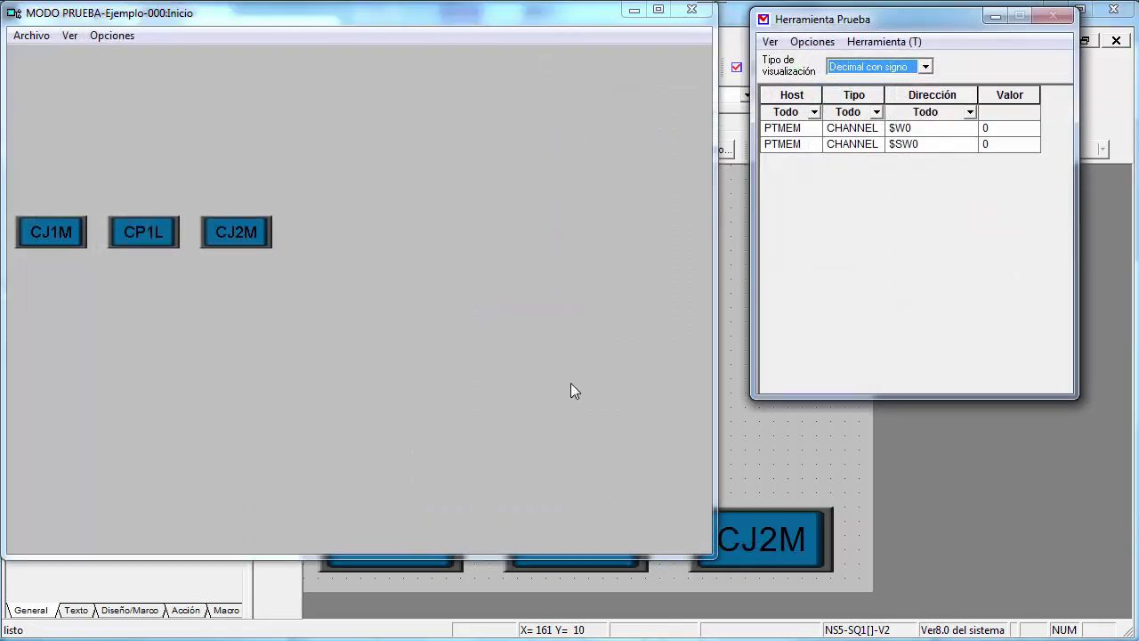
# In the test window, try the CJ1M, CP1L and CJ2M buttons, returning to Inicio each time.
pyautogui.moveTo(713, 556); pyautogui.dragTo(421, 314)
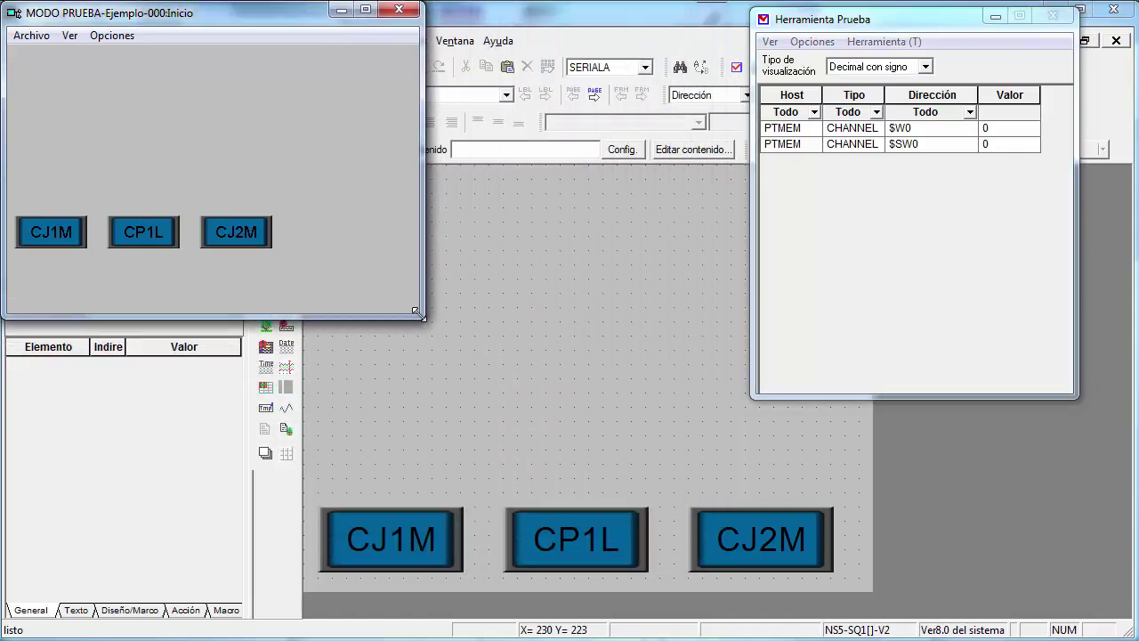
pyautogui.click(53, 233)
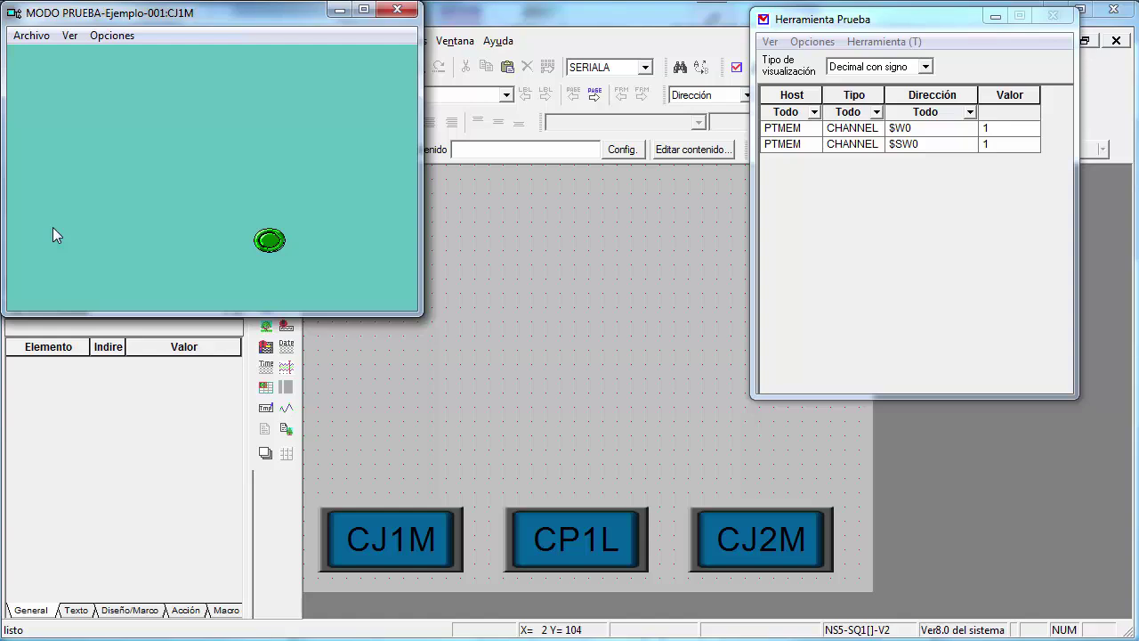
pyautogui.click(270, 241)
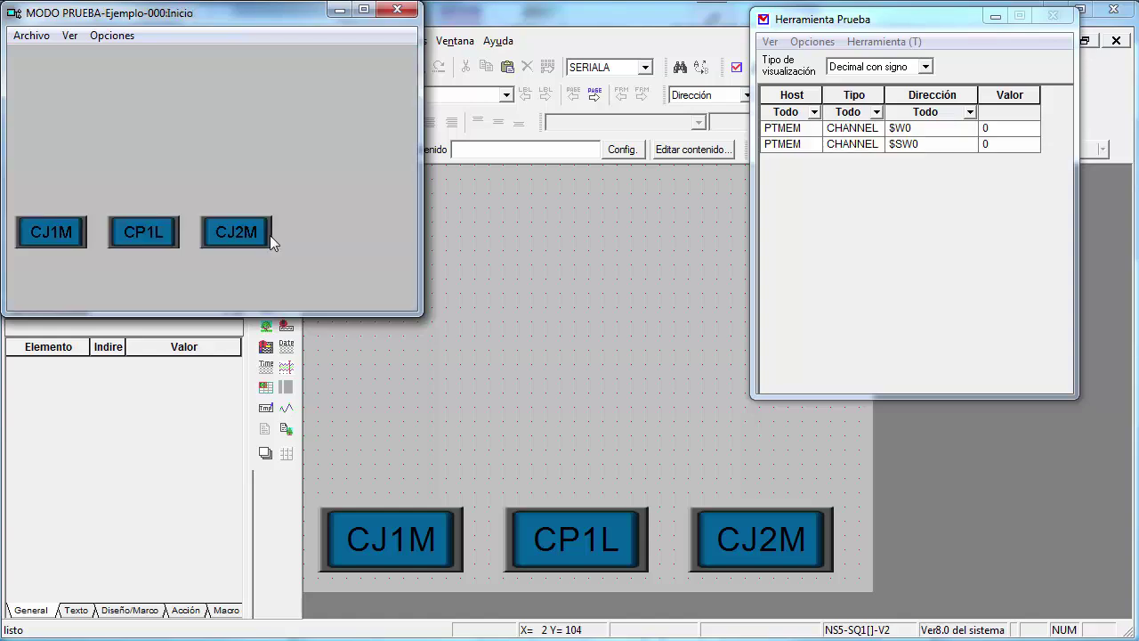
pyautogui.click(137, 237)
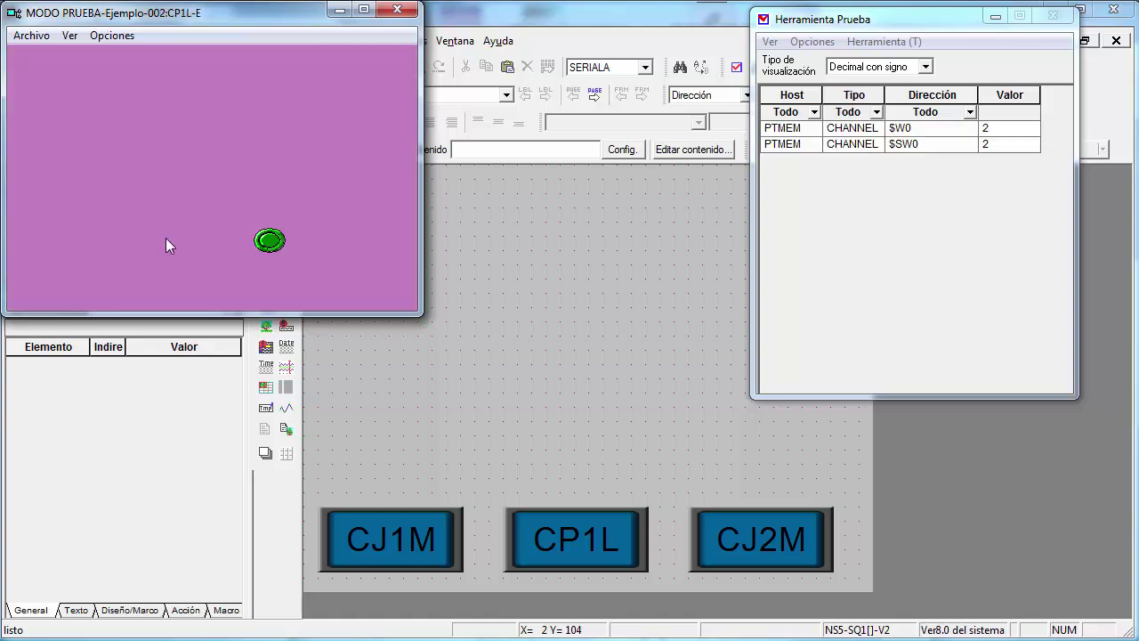
pyautogui.click(267, 245)
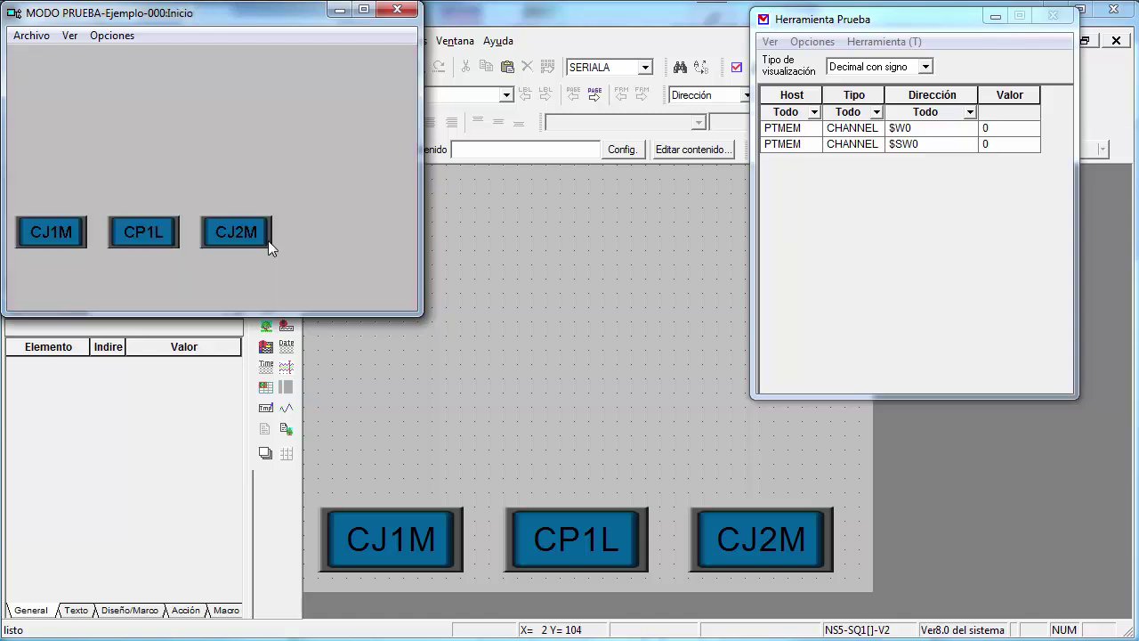
pyautogui.click(231, 236)
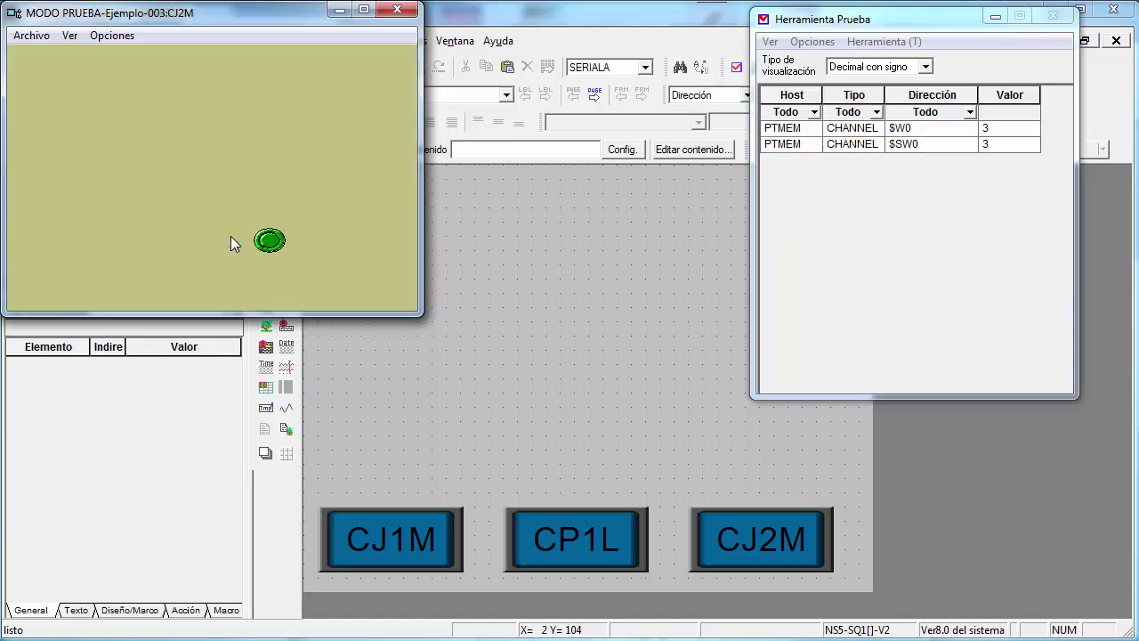
pyautogui.click(269, 241)
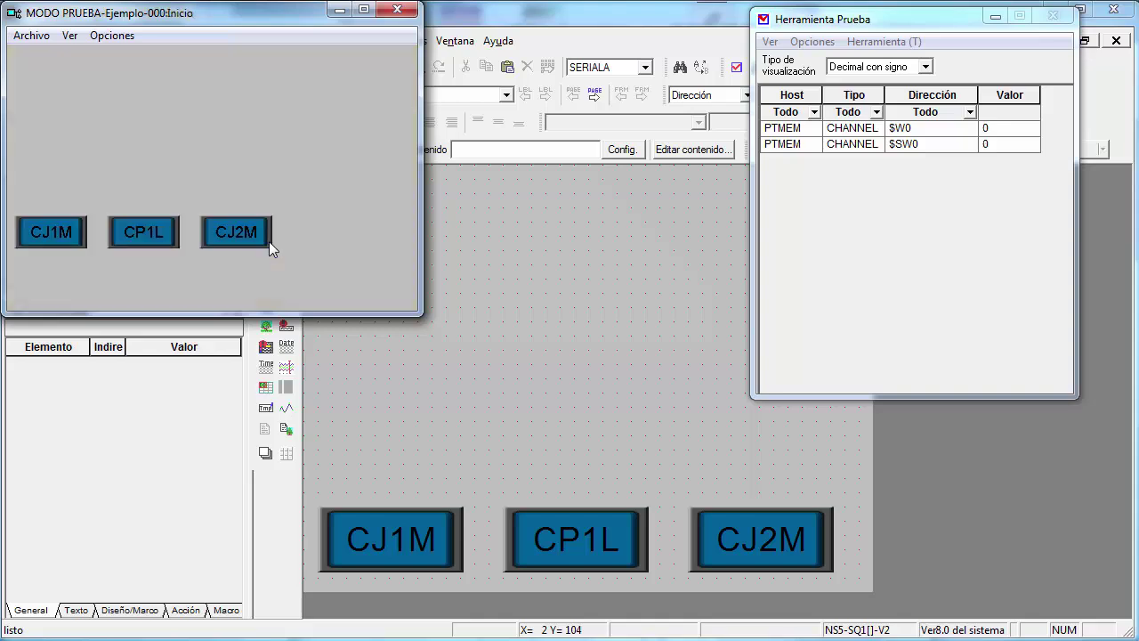
# End the MODO PRUEBA test session, confirming with Sí.
pyautogui.moveTo(422, 309); pyautogui.dragTo(372, 290)
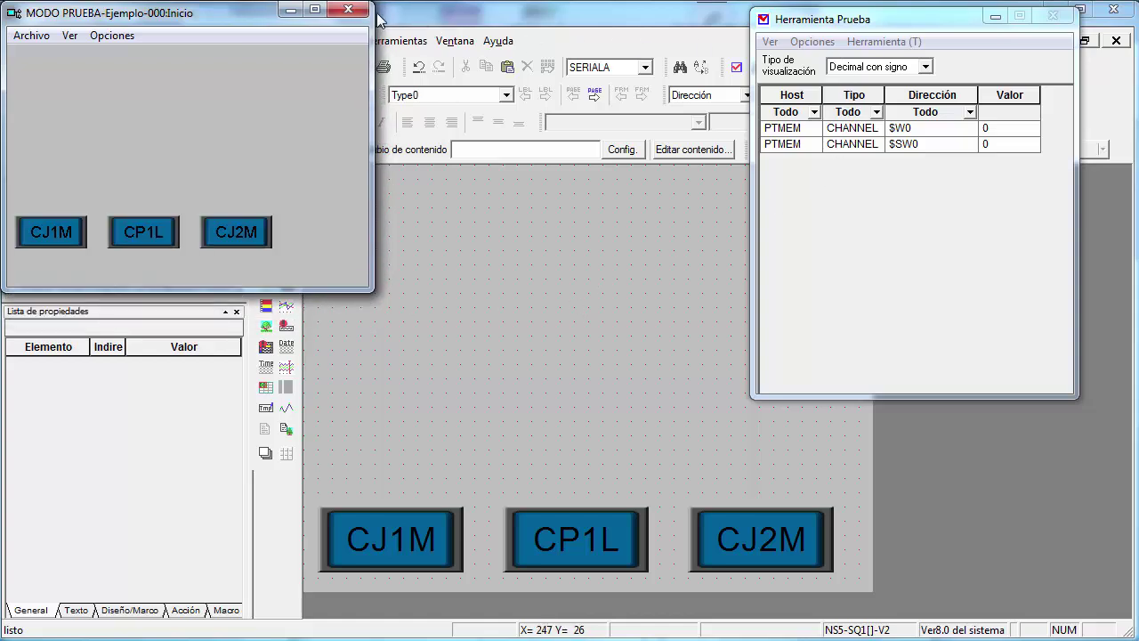
pyautogui.click(348, 9)
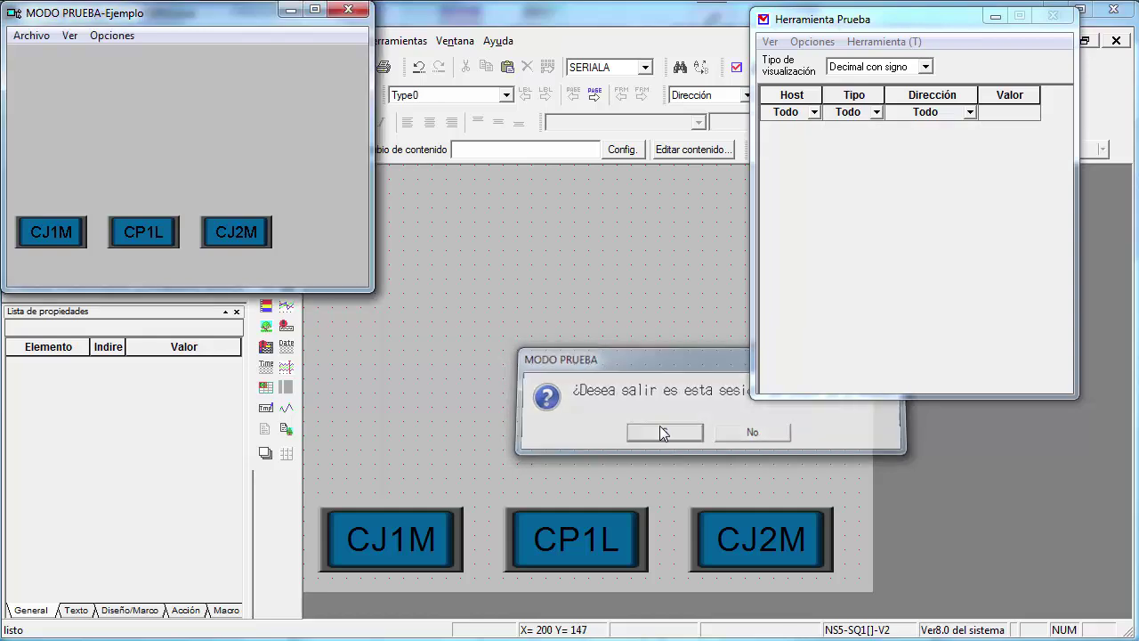
pyautogui.click(661, 427)
pyautogui.click(356, 10)
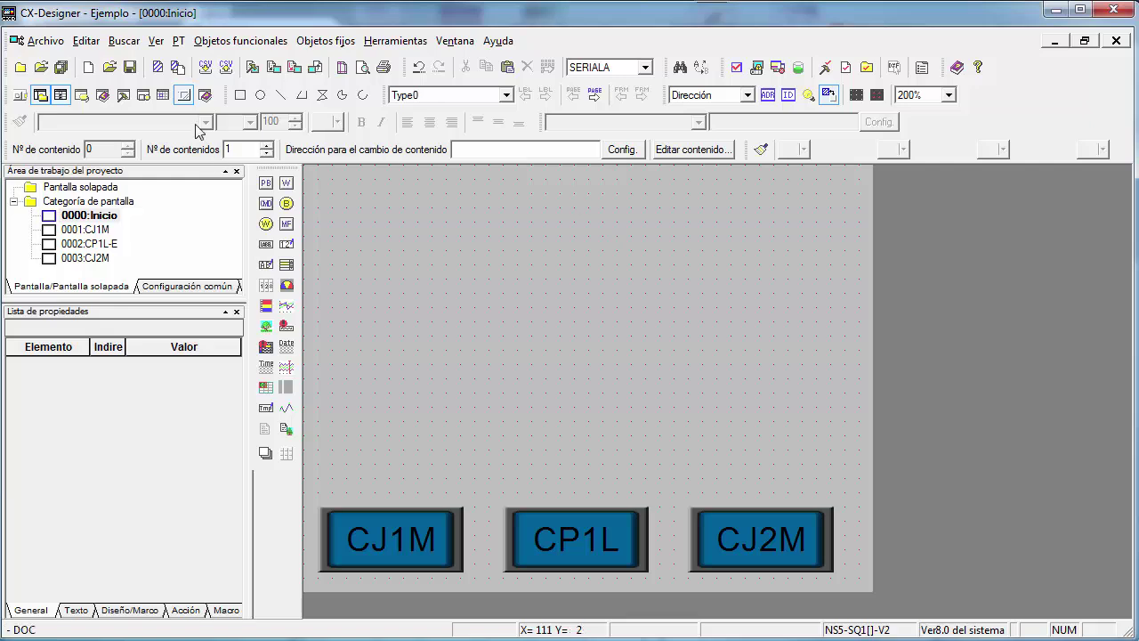
# Open PT > Configuración de comunicaciones and browse the general, Controller Link and Ethernet pages.
pyautogui.click(177, 41)
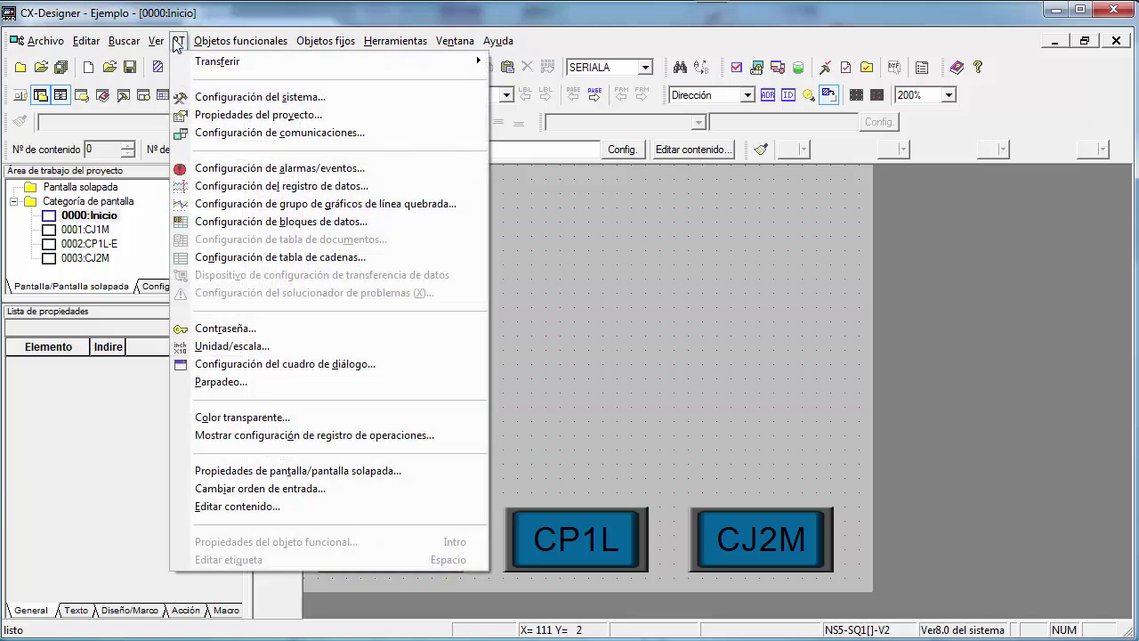
pyautogui.click(200, 135)
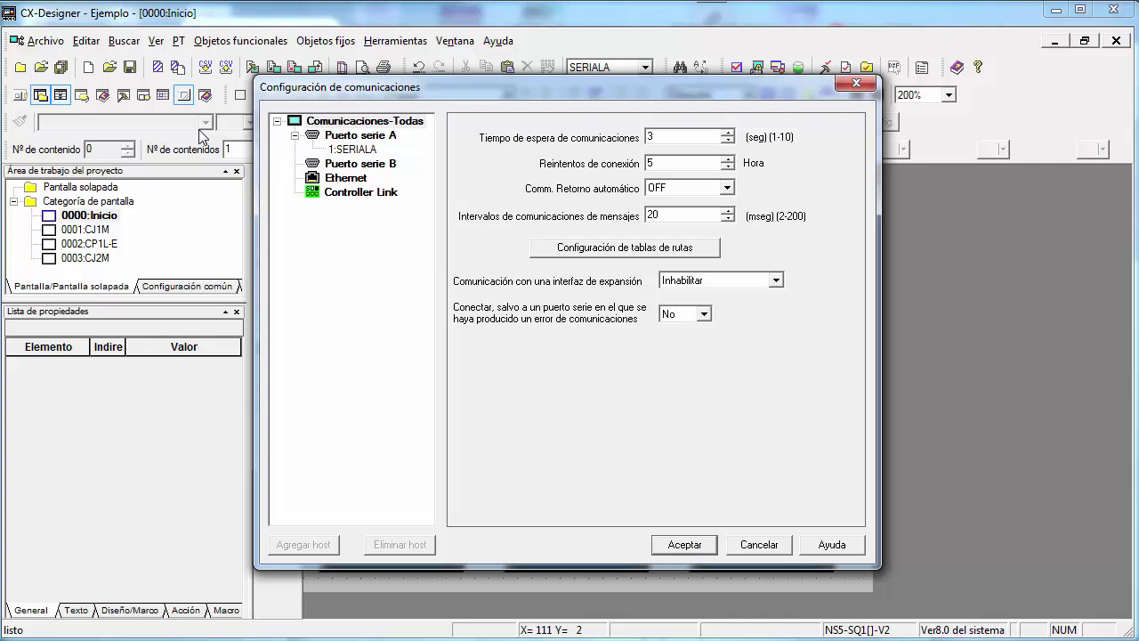
pyautogui.click(354, 122)
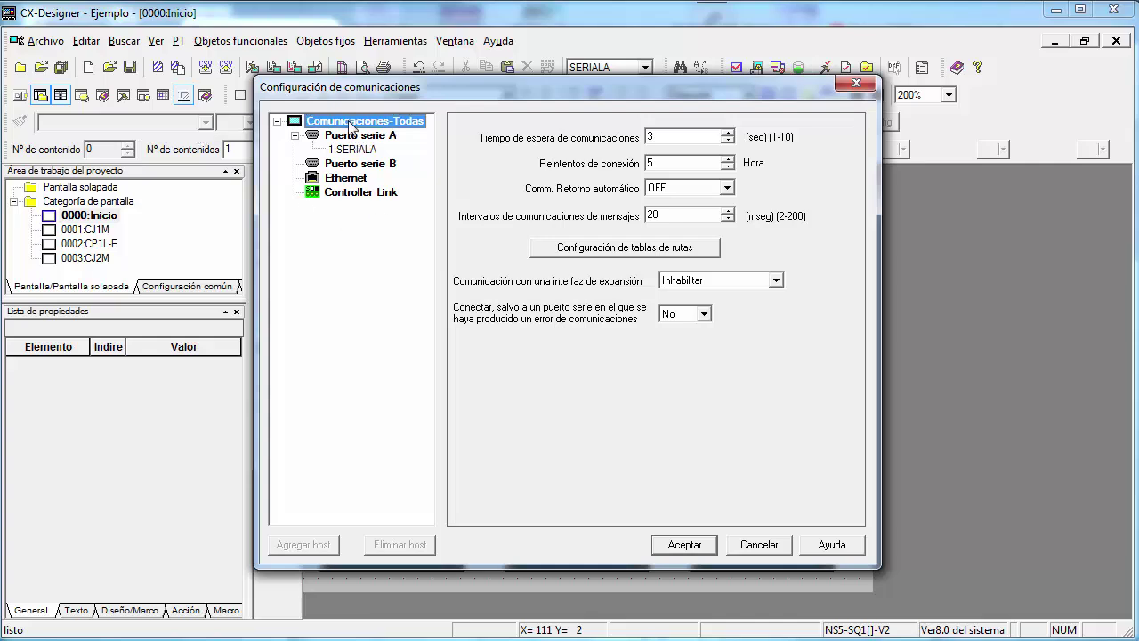
pyautogui.click(347, 194)
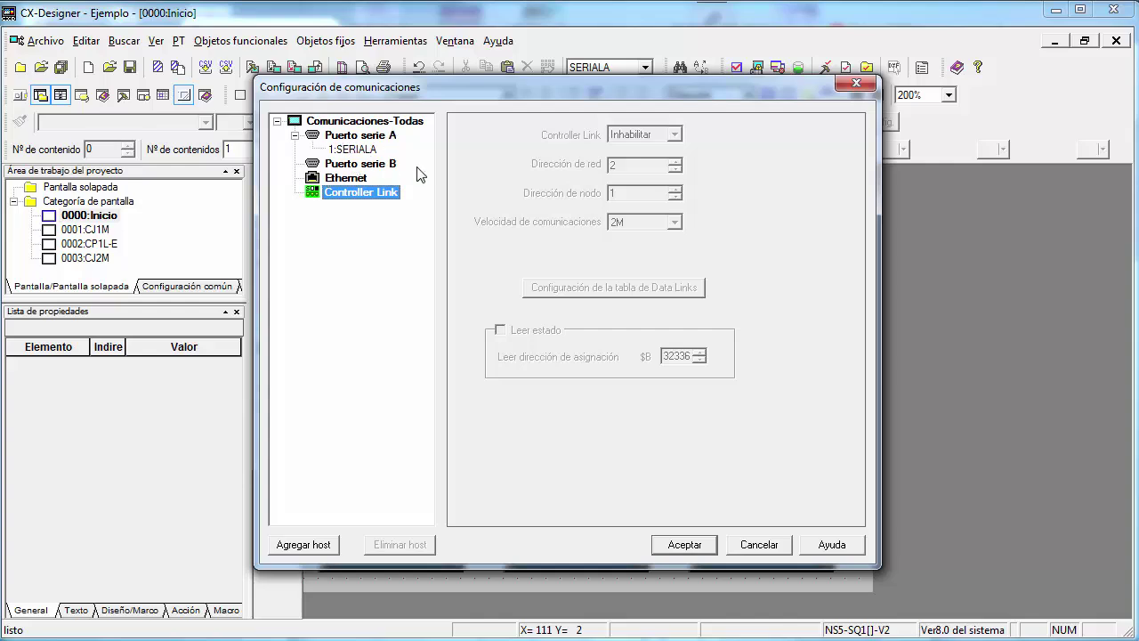
pyautogui.click(347, 179)
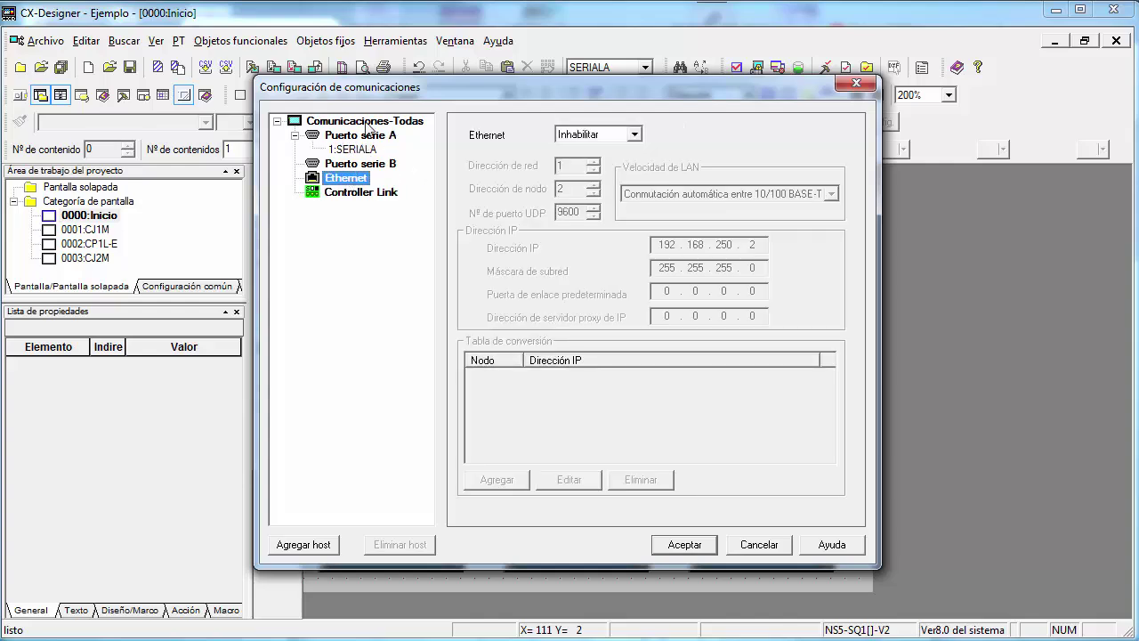
# Select host 1:SERIALA under Puerto serie A, keeping the device as PLC.
pyautogui.click(366, 137)
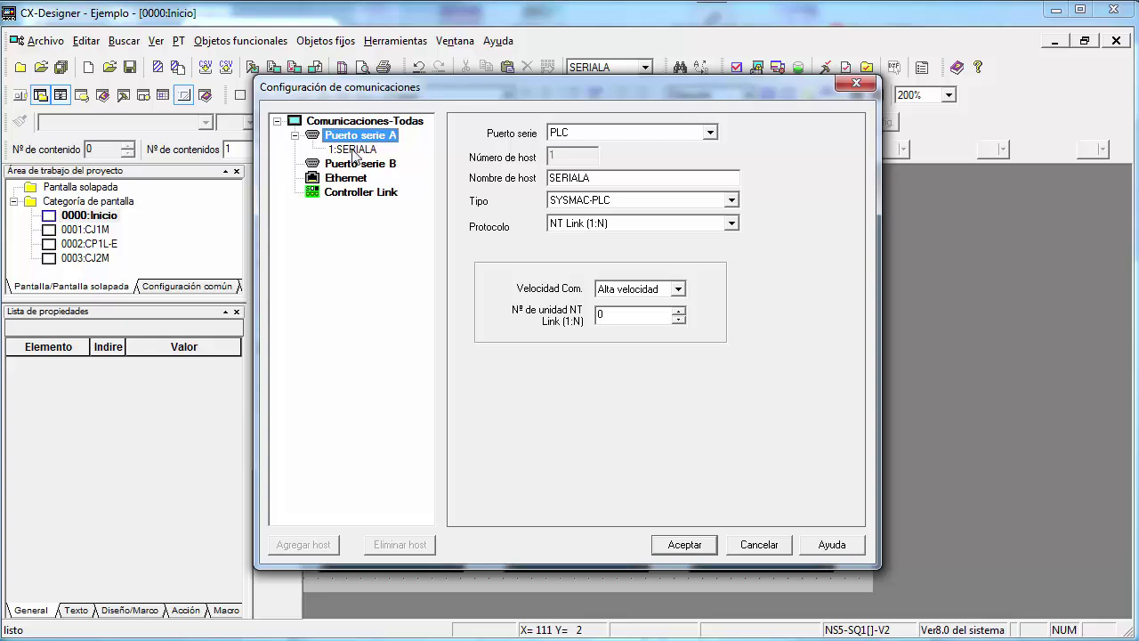
pyautogui.click(354, 151)
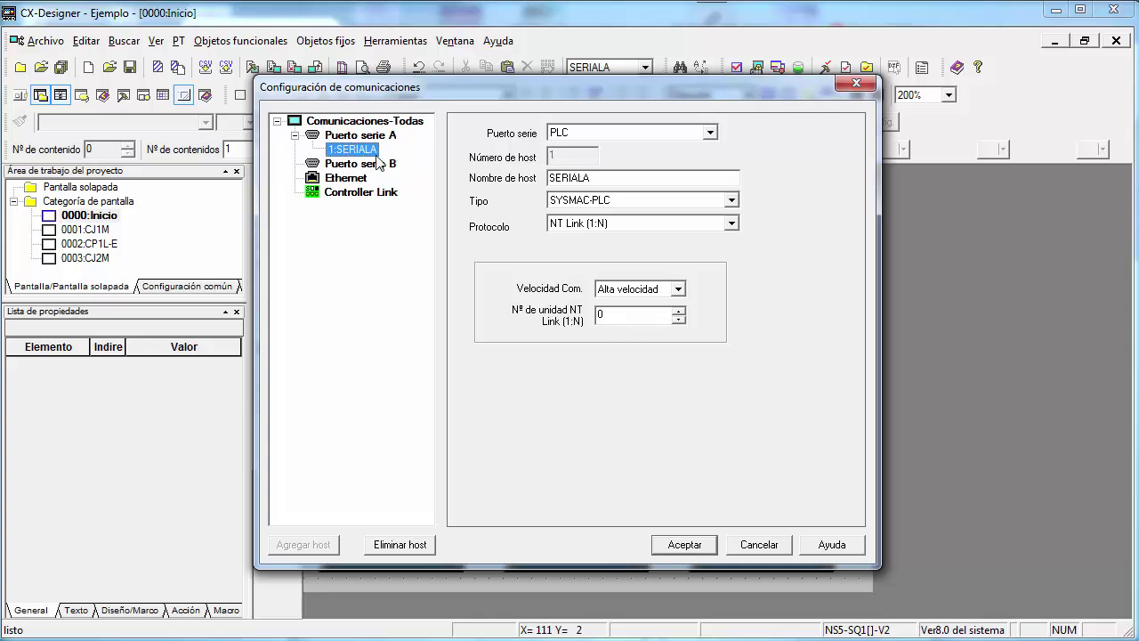
pyautogui.click(710, 132)
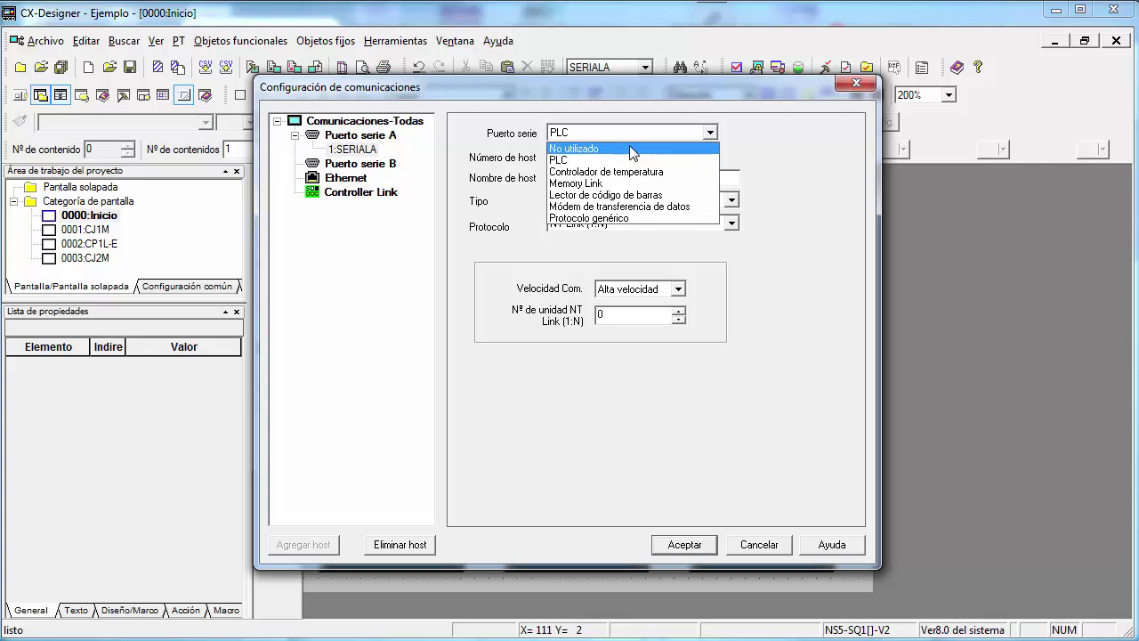
pyautogui.click(561, 160)
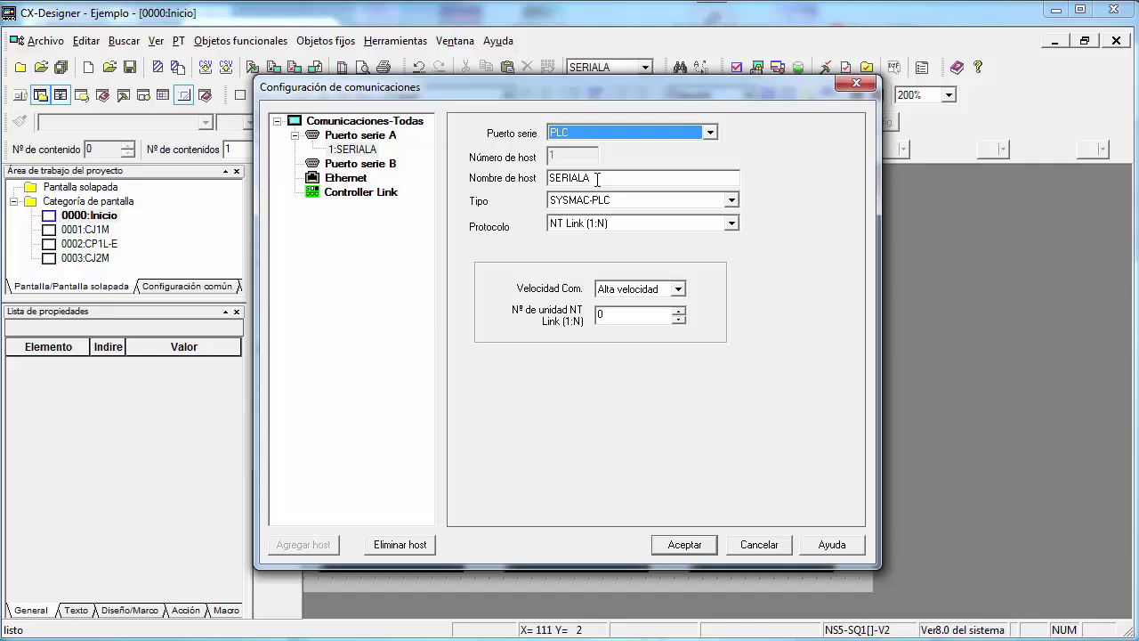
# Rename the serial port A host from SERIALA to CJ1M.
pyautogui.click(597, 179)
pyautogui.press('BackSpace')
pyautogui.press('BackSpace')
pyautogui.press('BackSpace')
pyautogui.press('BackSpace')
pyautogui.press('BackSpace')
pyautogui.press('BackSpace')
pyautogui.press('BackSpace')
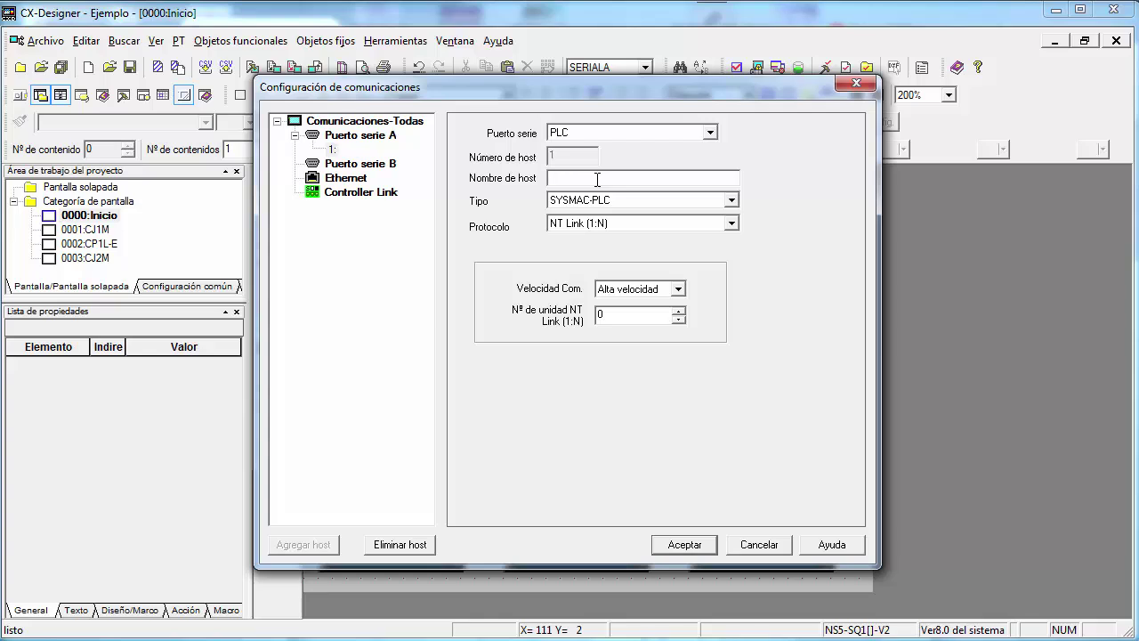
pyautogui.write('CJ1M')
# Keep SYSMAC-PLC, NT Link (1:N) and Alta velocidad, then view the Puerto serie B page.
pyautogui.click(655, 203)
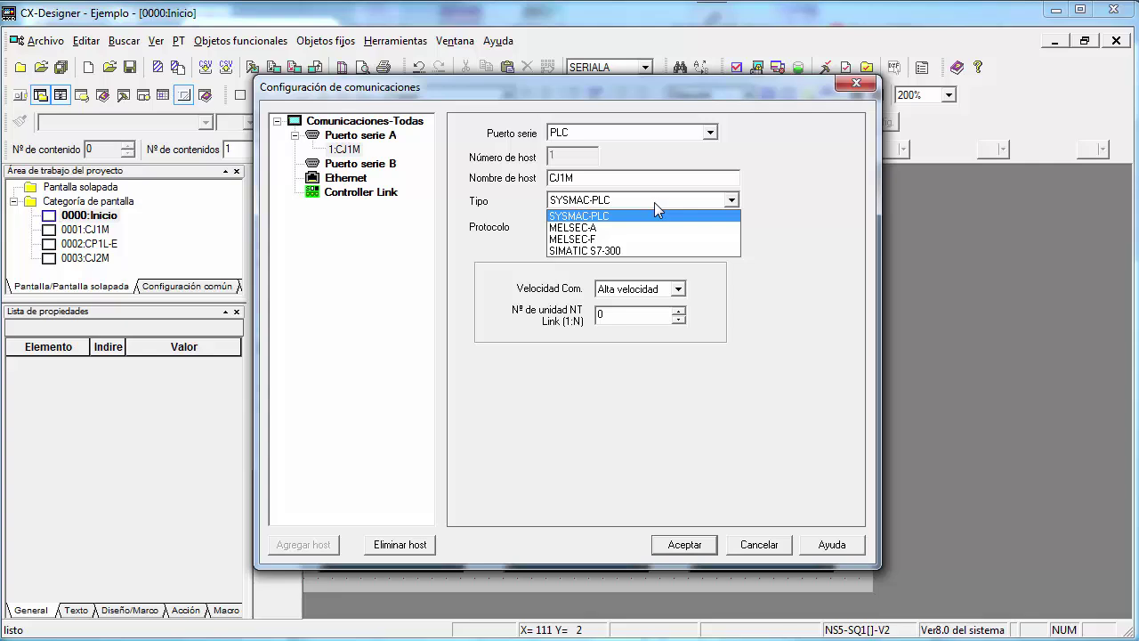
pyautogui.click(804, 200)
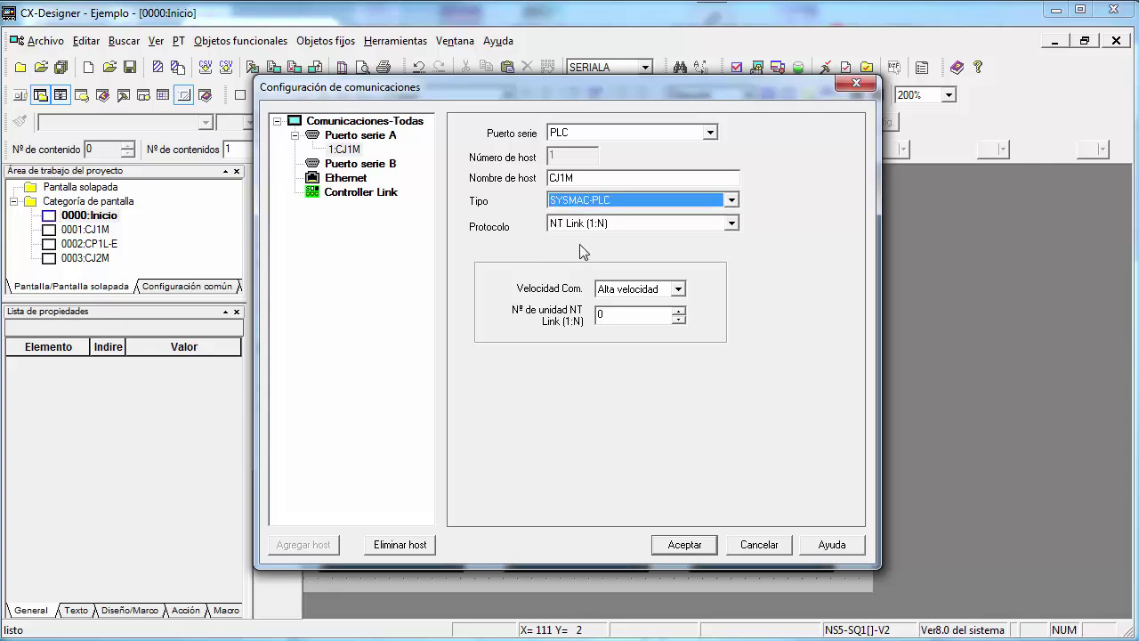
pyautogui.click(731, 224)
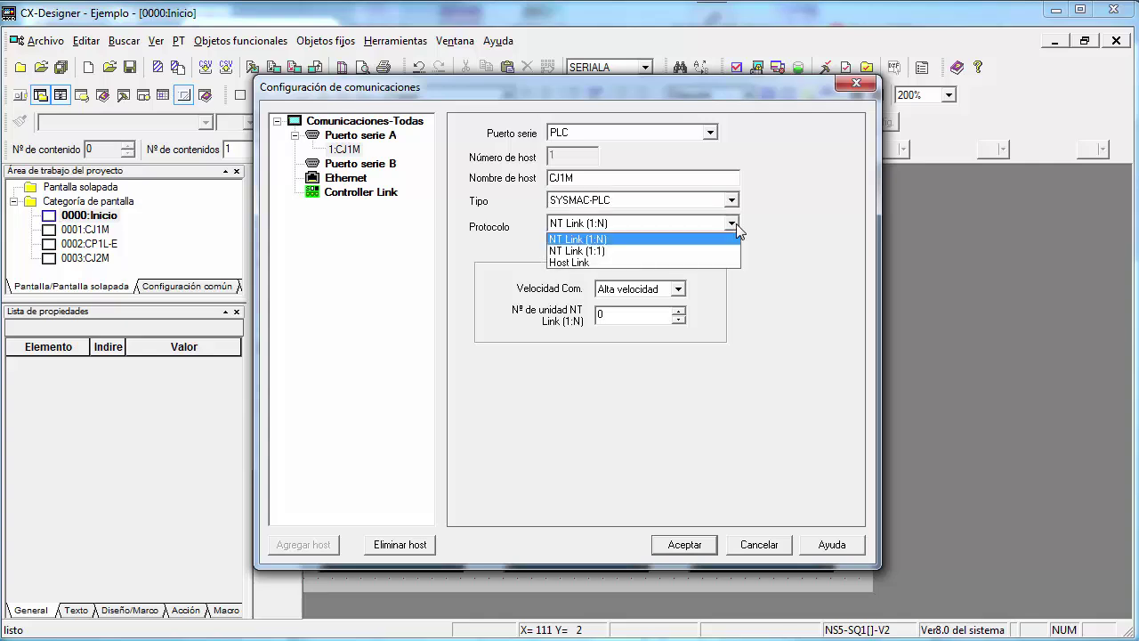
pyautogui.click(813, 218)
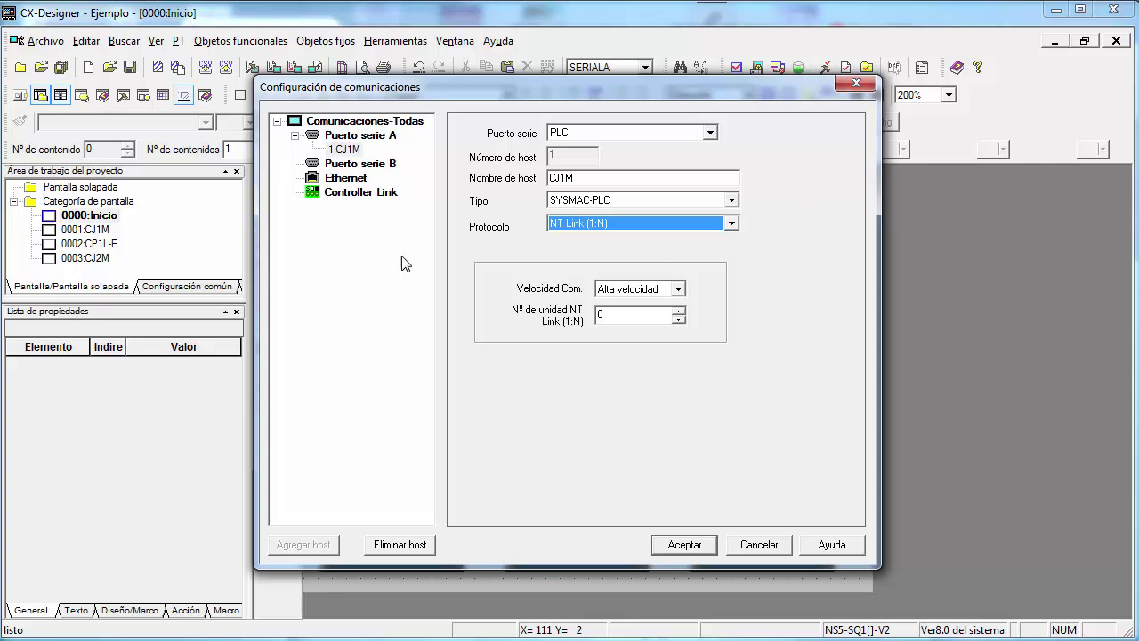
pyautogui.click(683, 289)
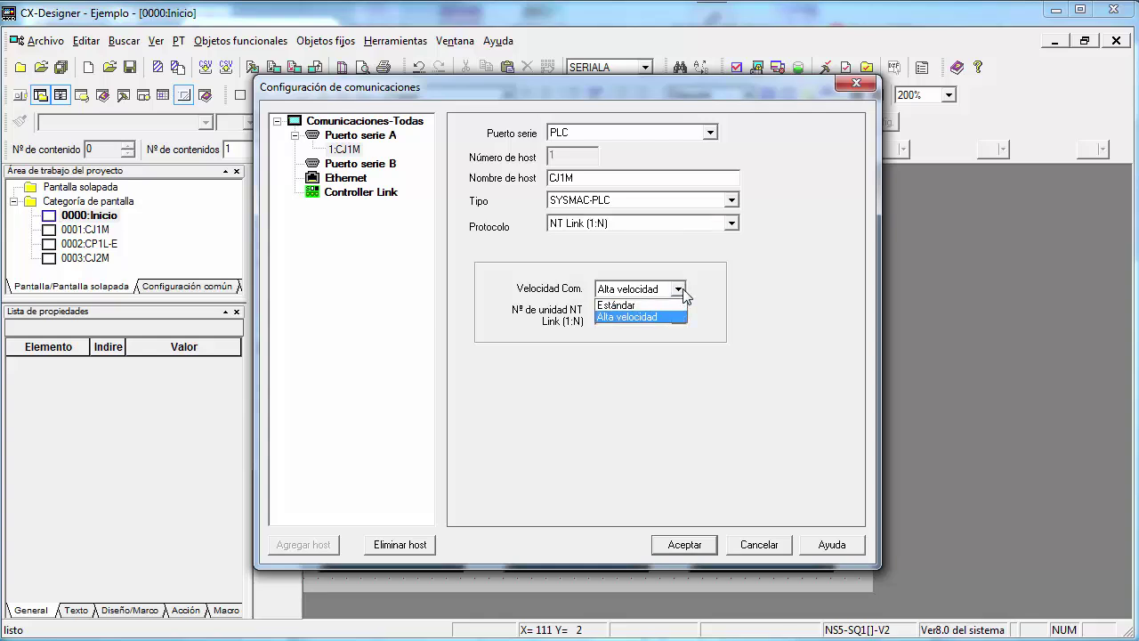
pyautogui.click(683, 288)
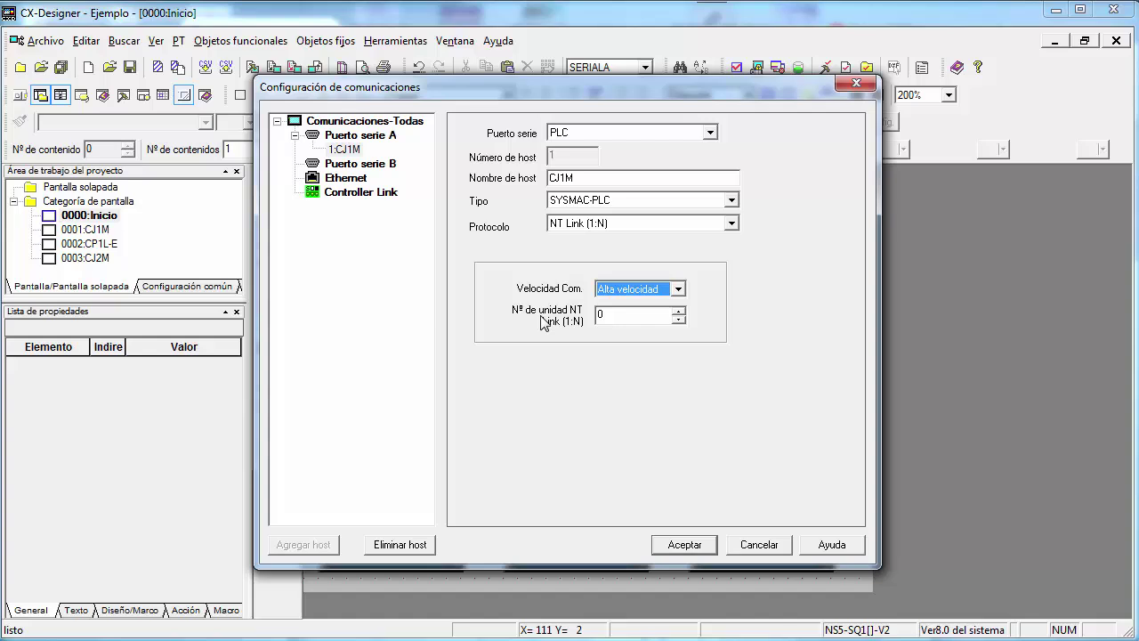
pyautogui.click(338, 164)
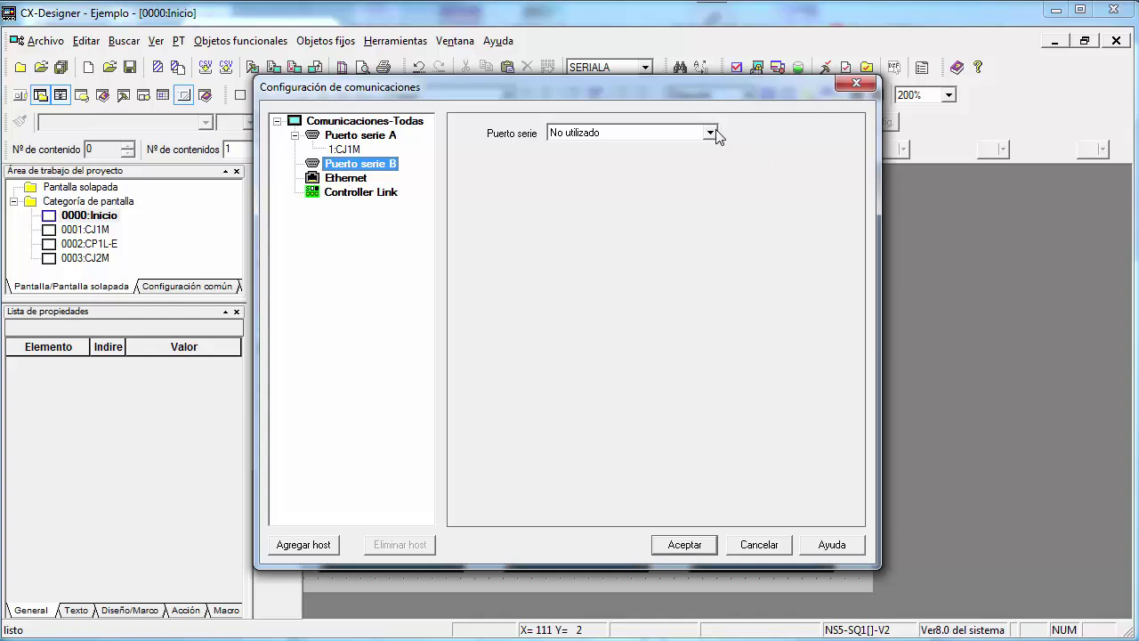
# Set Ethernet to Habilitar with node address 205 and IP address 192.168.10.205.
pyautogui.click(347, 179)
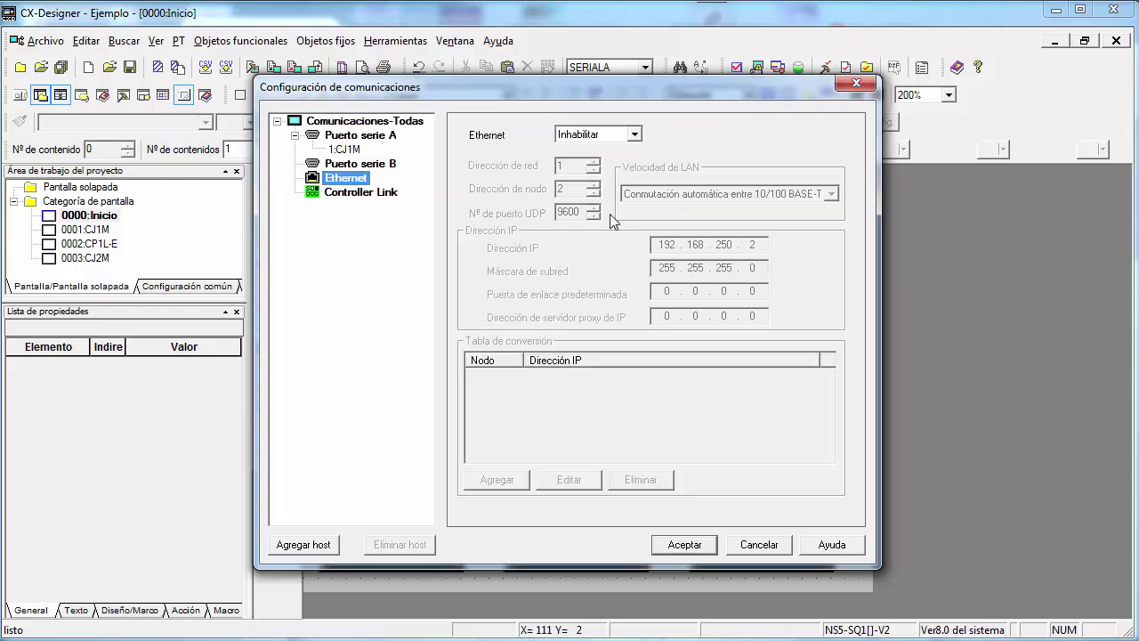
pyautogui.click(634, 134)
pyautogui.click(587, 163)
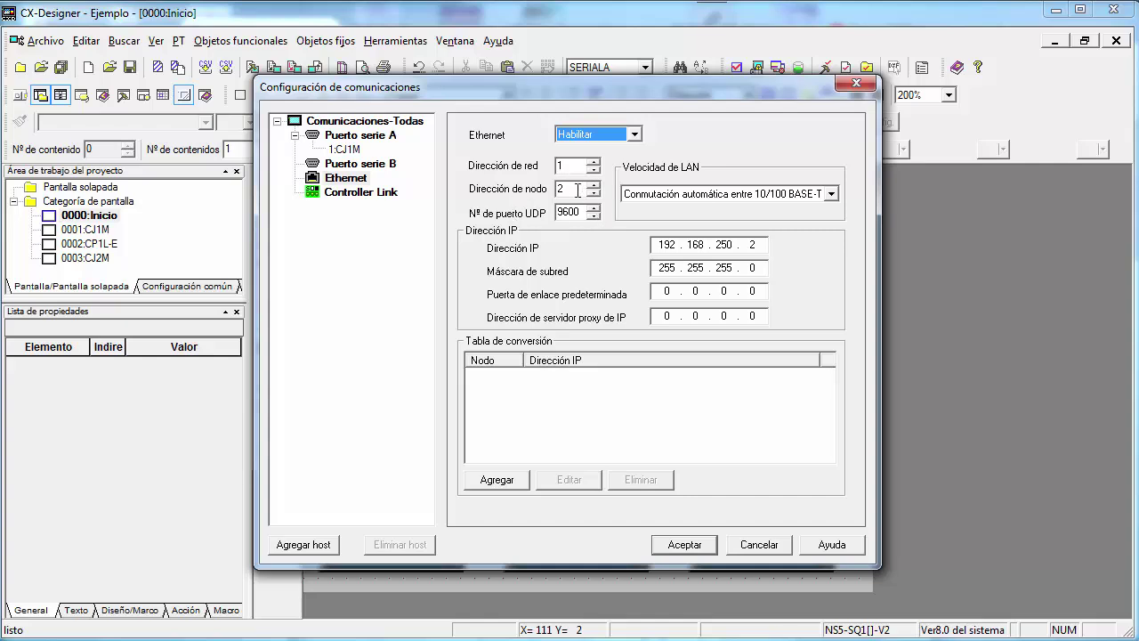
pyautogui.click(576, 190)
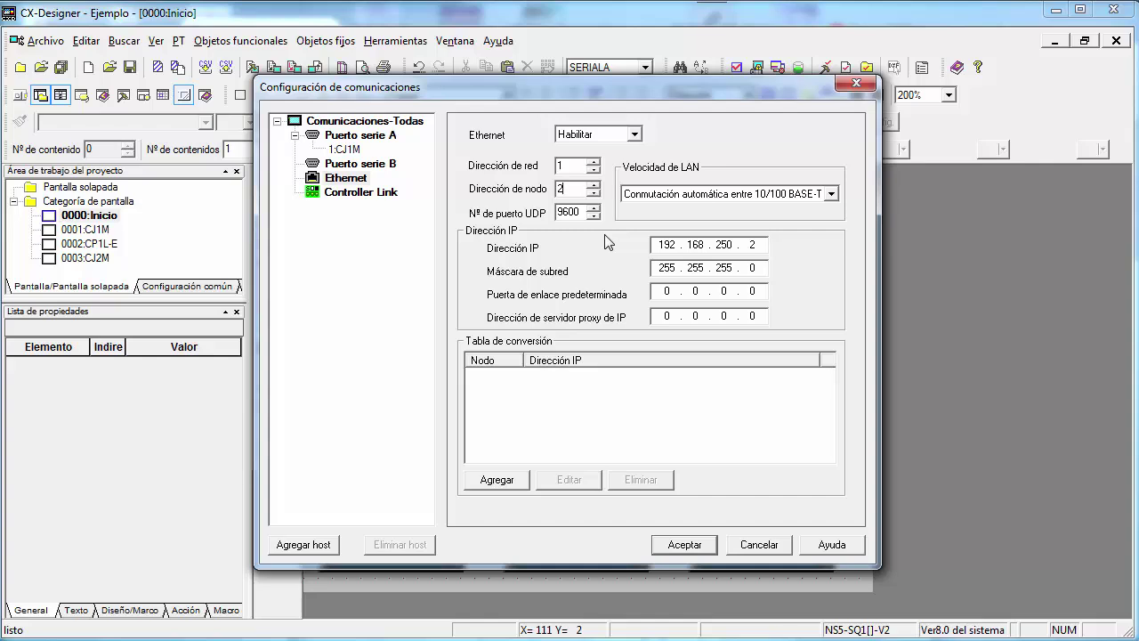
pyautogui.write('05')
pyautogui.doubleClick(720, 246)
pyautogui.write('10 . 205')
# Add an Ethernet host, renaming HOST3 to CP1L with node address 221.
pyautogui.rightClick(345, 180)
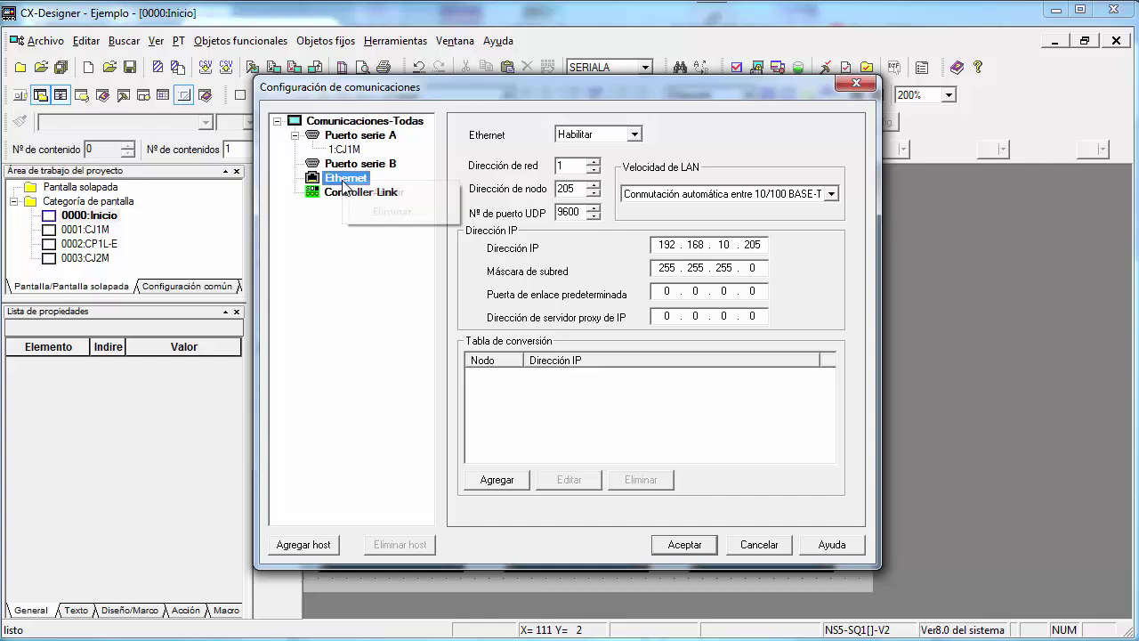
pyautogui.click(393, 193)
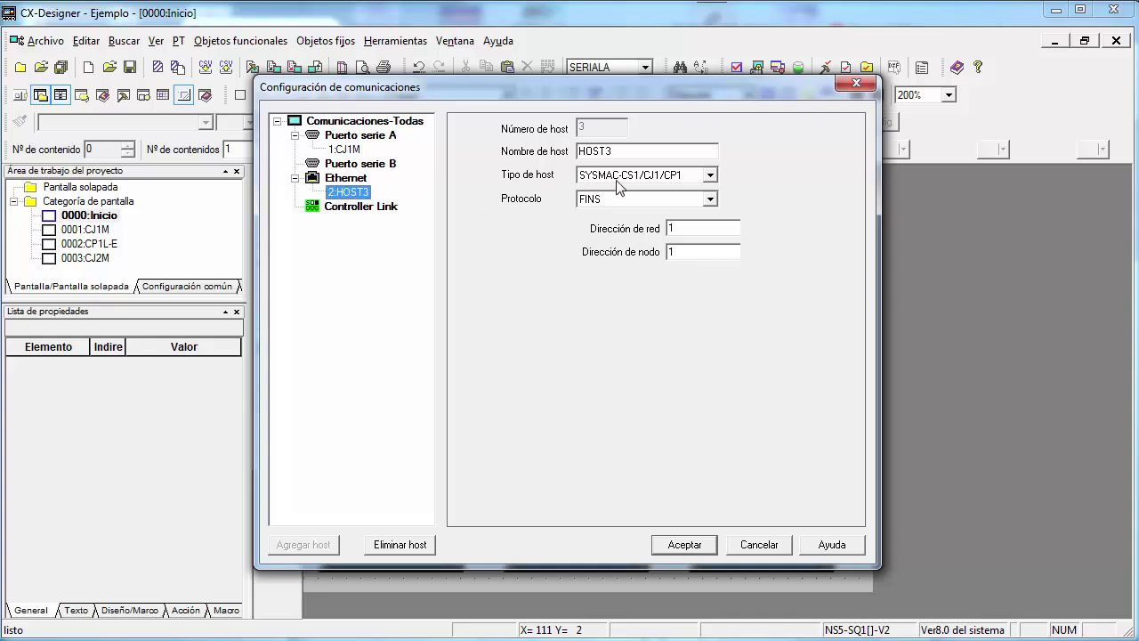
pyautogui.moveTo(641, 153); pyautogui.dragTo(546, 151)
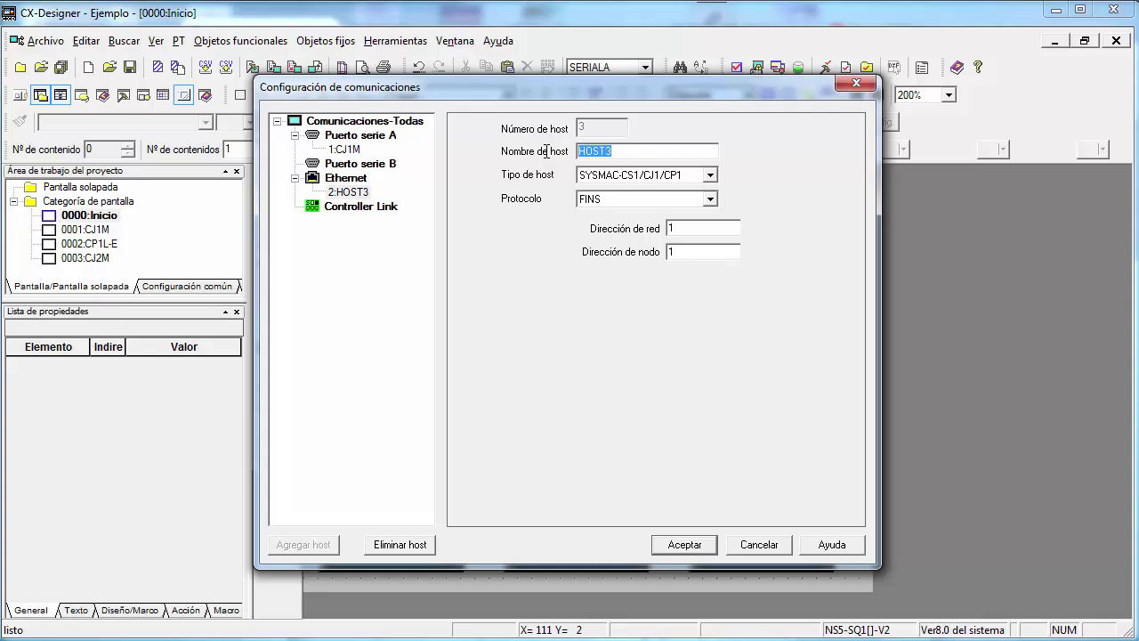
pyautogui.write('CP1L')
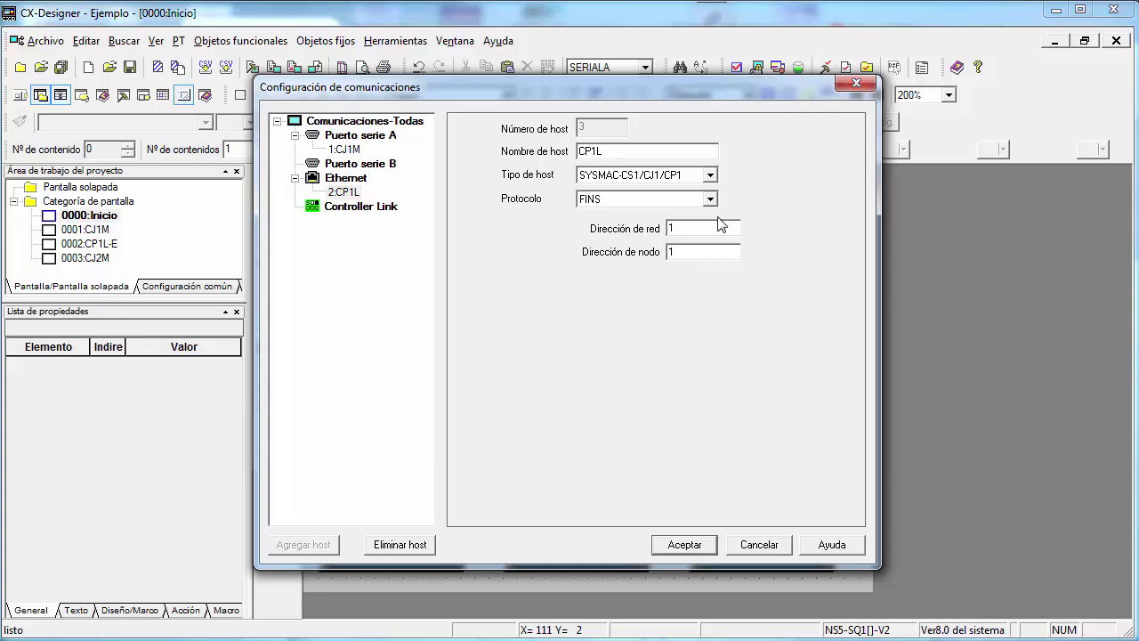
pyautogui.doubleClick(682, 252)
pyautogui.write('221')
# Add a new Ethernet host of type SYSMAC-CJ2 using the EtherNet/IP protocol.
pyautogui.click(339, 182)
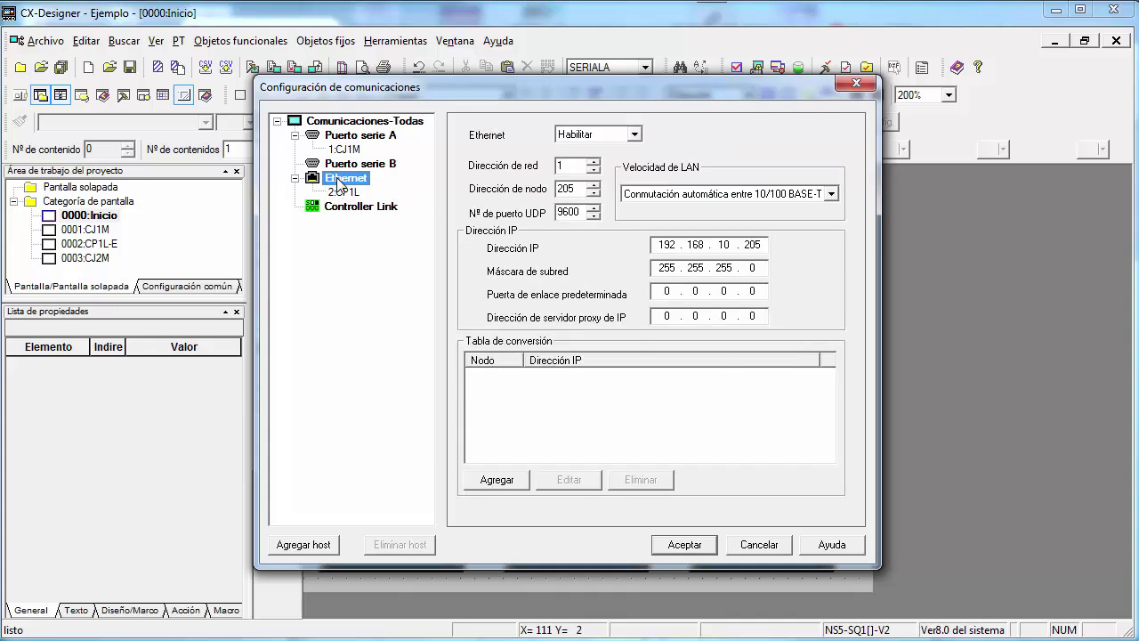
pyautogui.rightClick(339, 182)
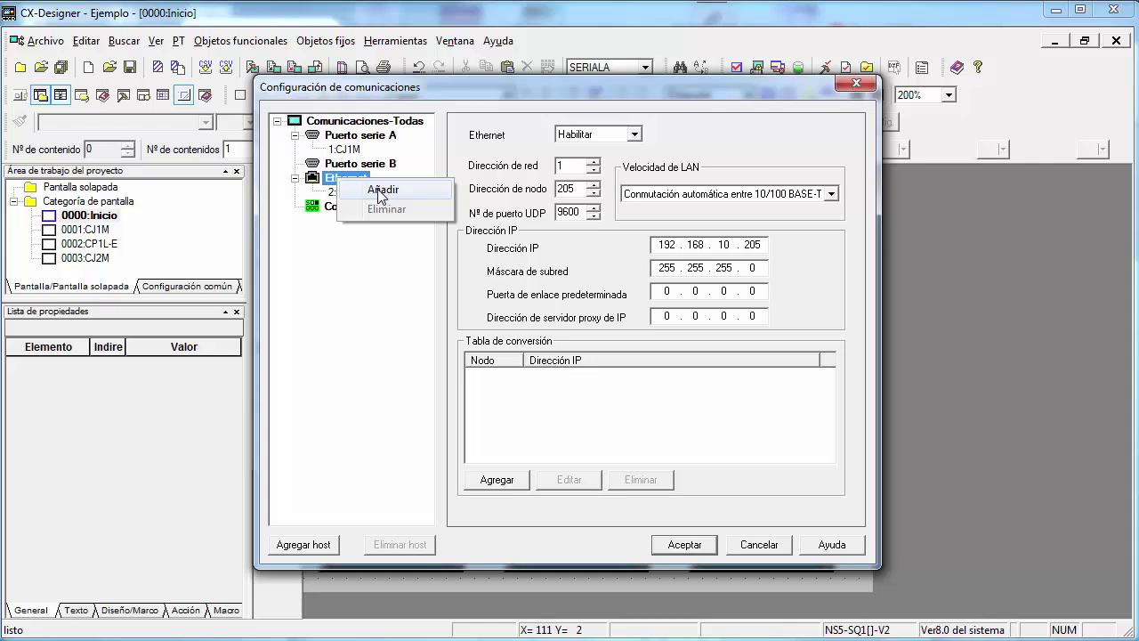
pyautogui.click(380, 190)
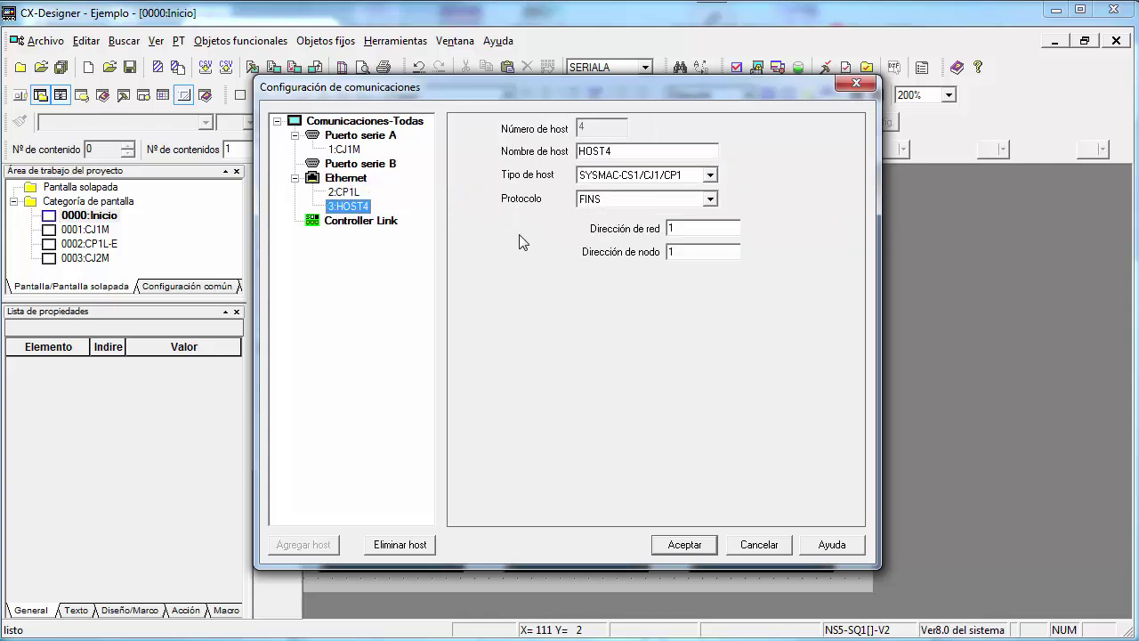
pyautogui.click(711, 175)
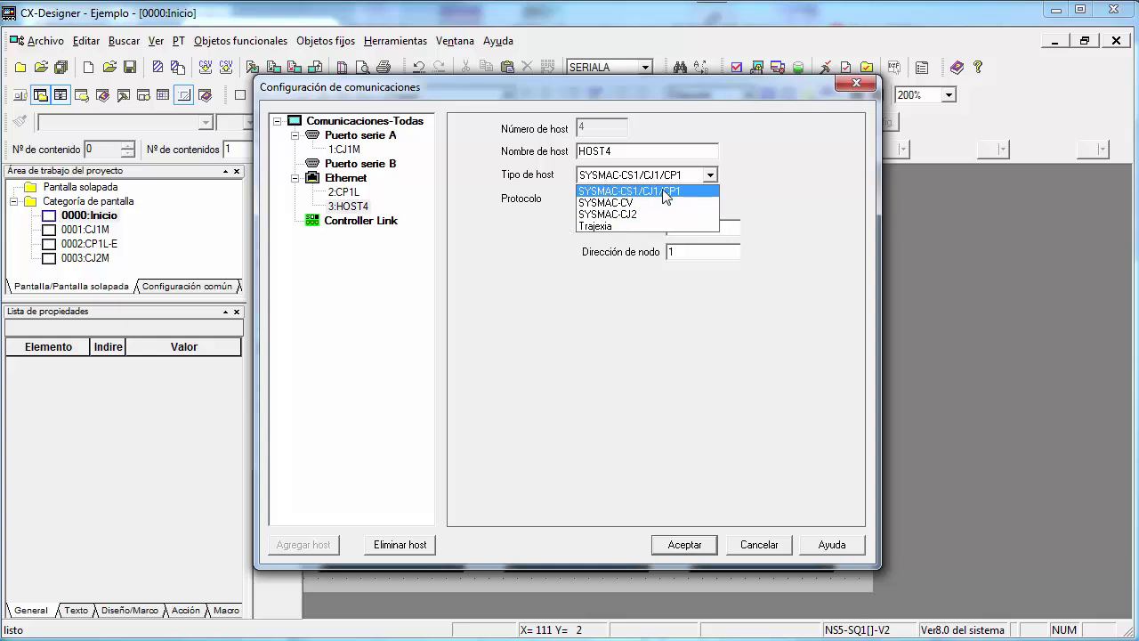
pyautogui.click(597, 215)
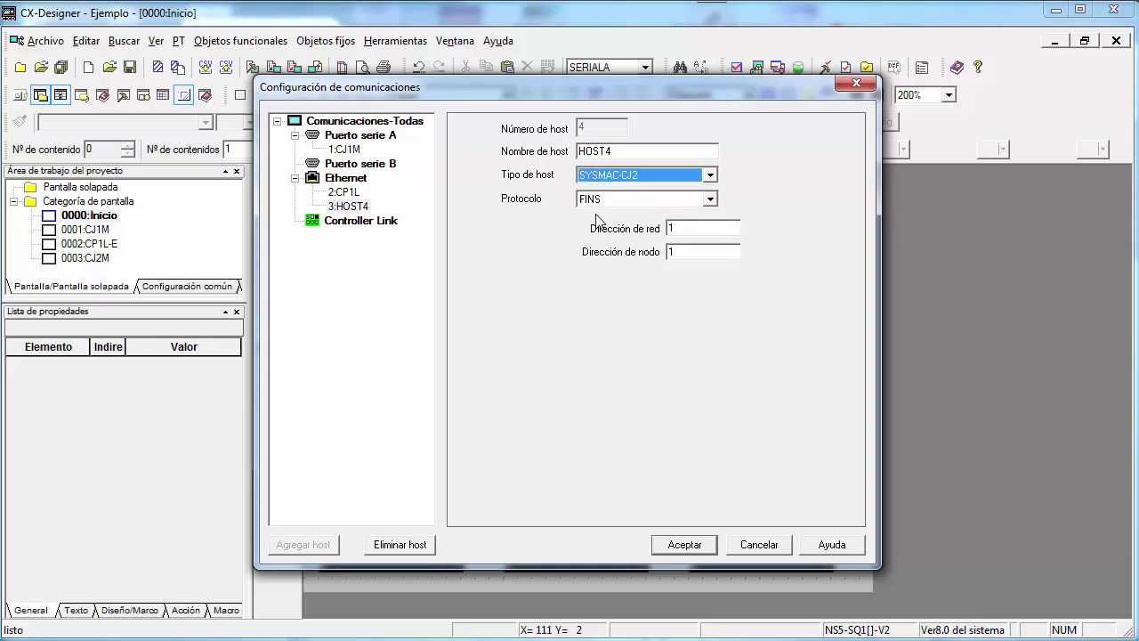
pyautogui.click(712, 199)
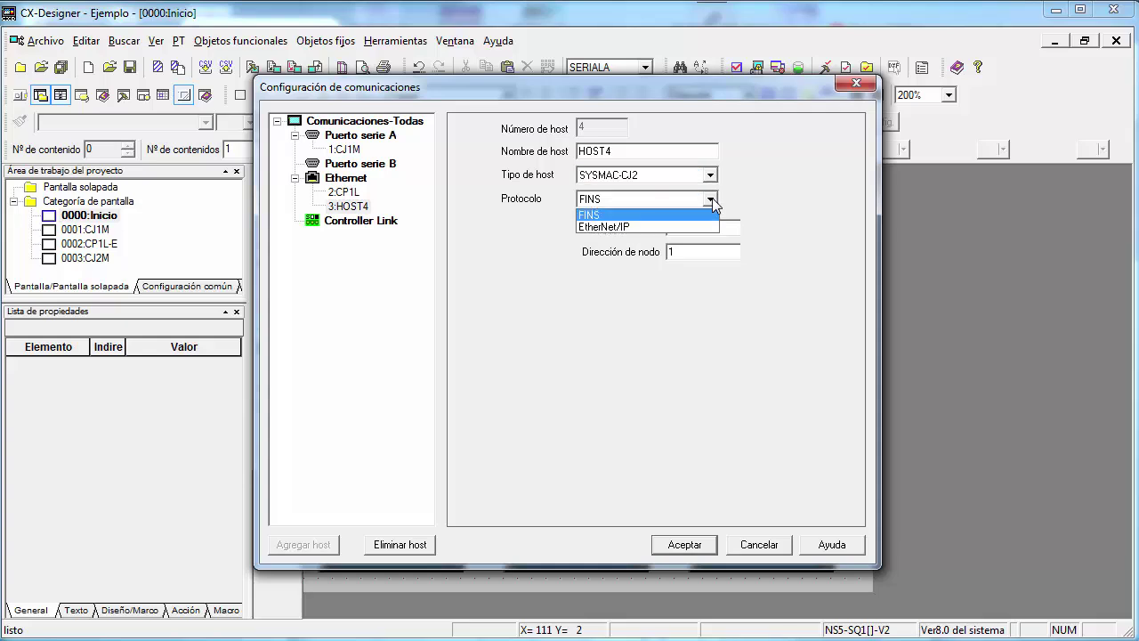
pyautogui.click(608, 225)
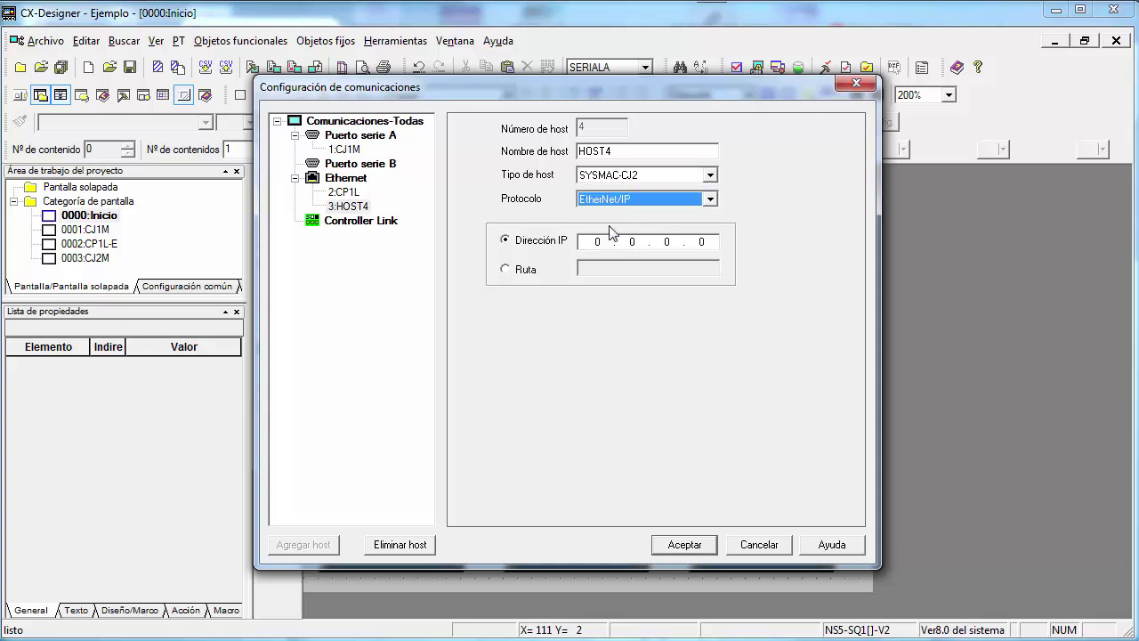
# Give the host IP 192.168.10.200 and name CJ2M, then confirm the settings.
pyautogui.click(603, 242)
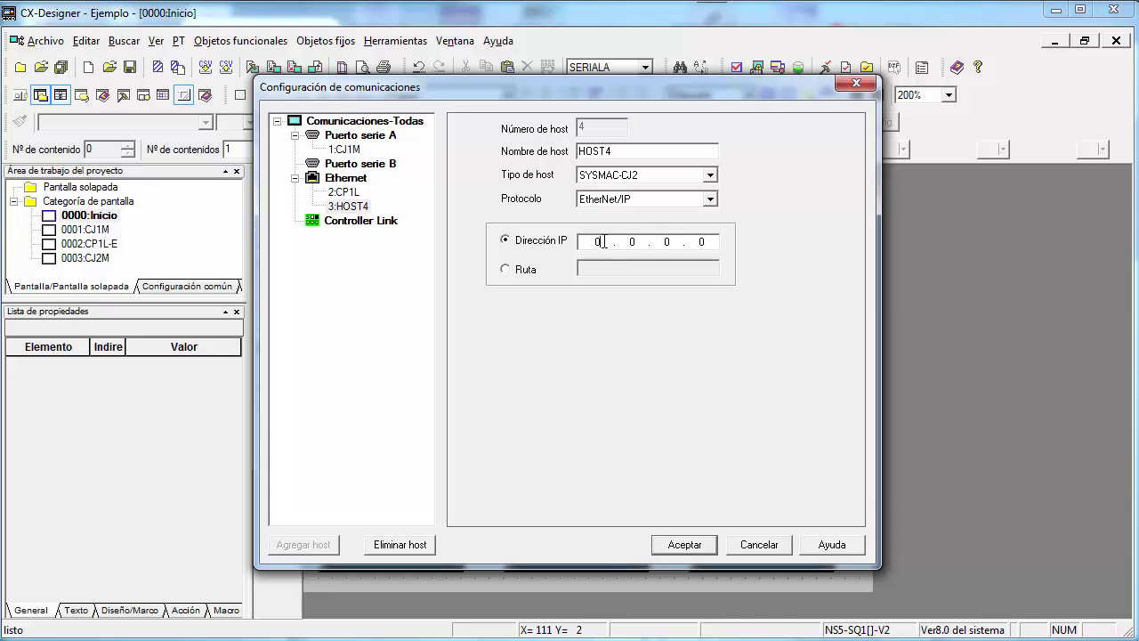
pyautogui.doubleClick(603, 242)
pyautogui.write('192 . 168 . 10 . 200')
pyautogui.moveTo(623, 151); pyautogui.dragTo(561, 153)
pyautogui.write('CJ2M')
pyautogui.click(699, 548)
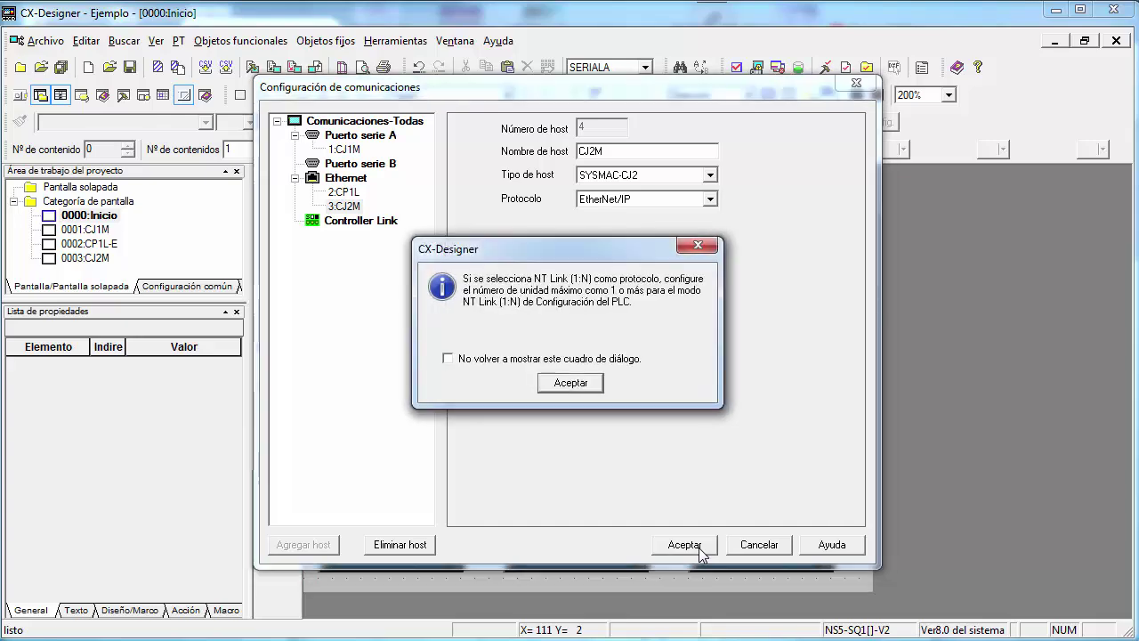
pyautogui.click(567, 384)
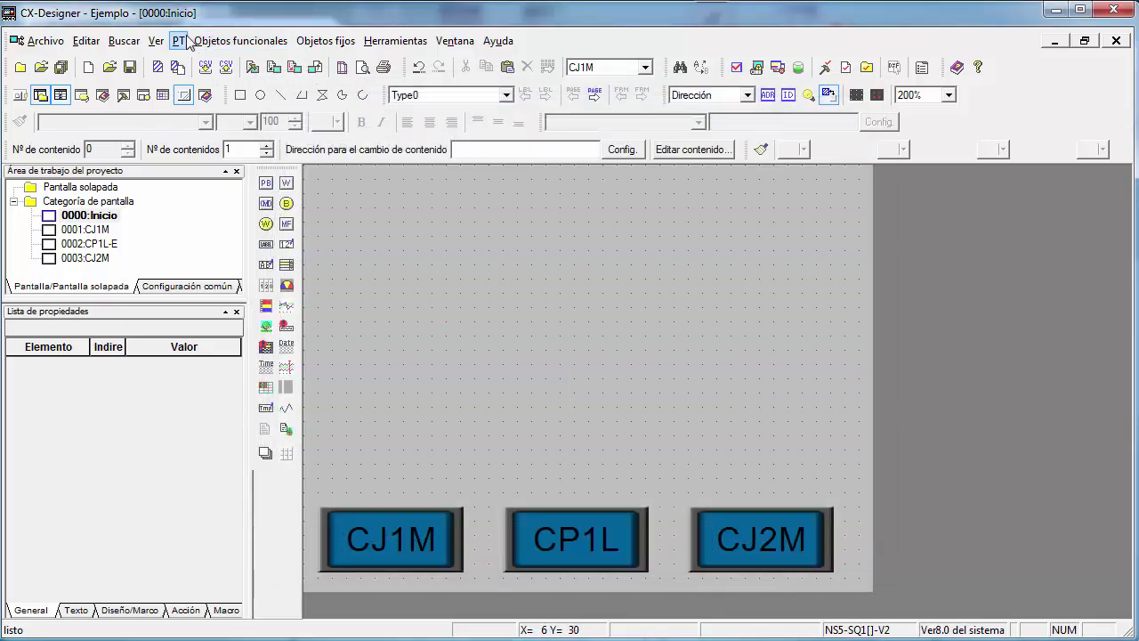
# Reopen Configuración de comunicaciones on the Ethernet page and add a conversion table entry.
pyautogui.click(180, 44)
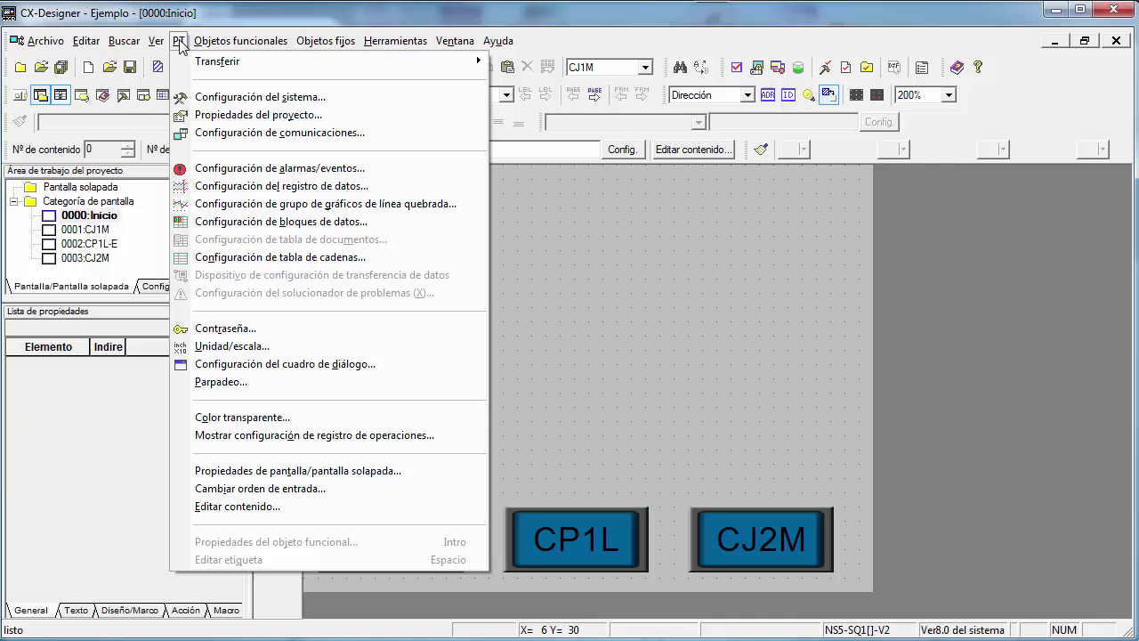
pyautogui.click(191, 131)
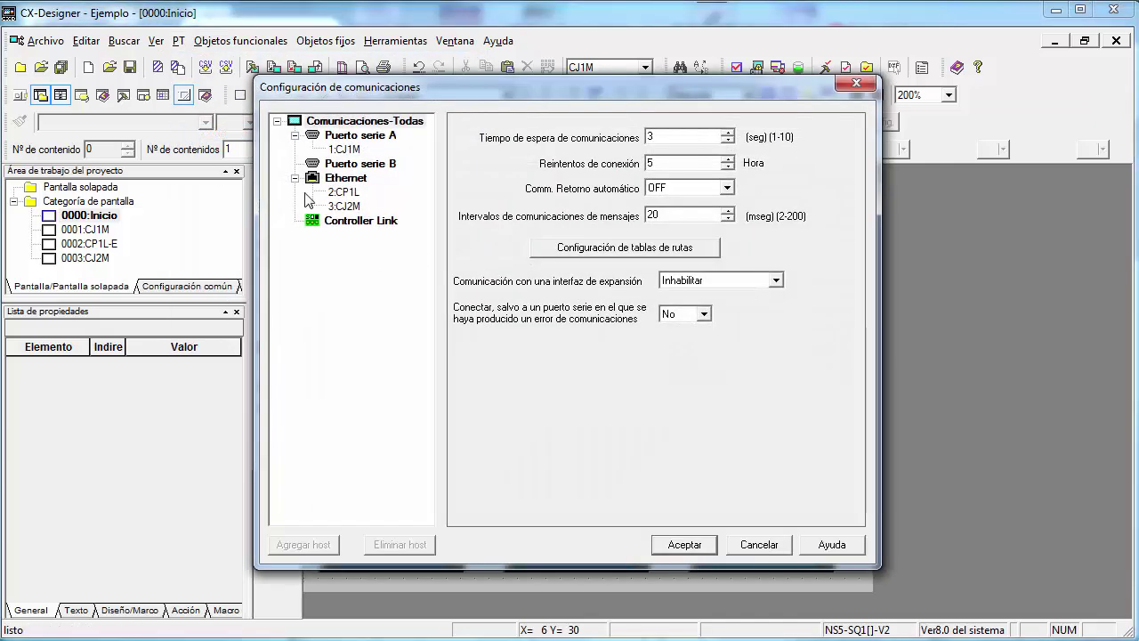
pyautogui.click(347, 178)
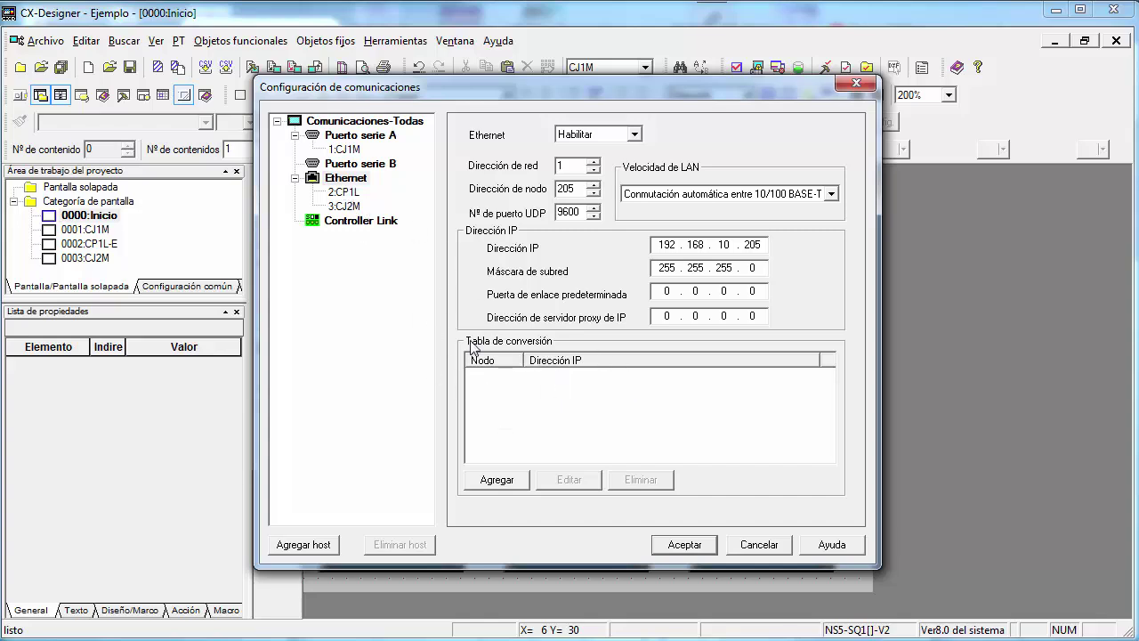
pyautogui.click(350, 194)
pyautogui.click(348, 178)
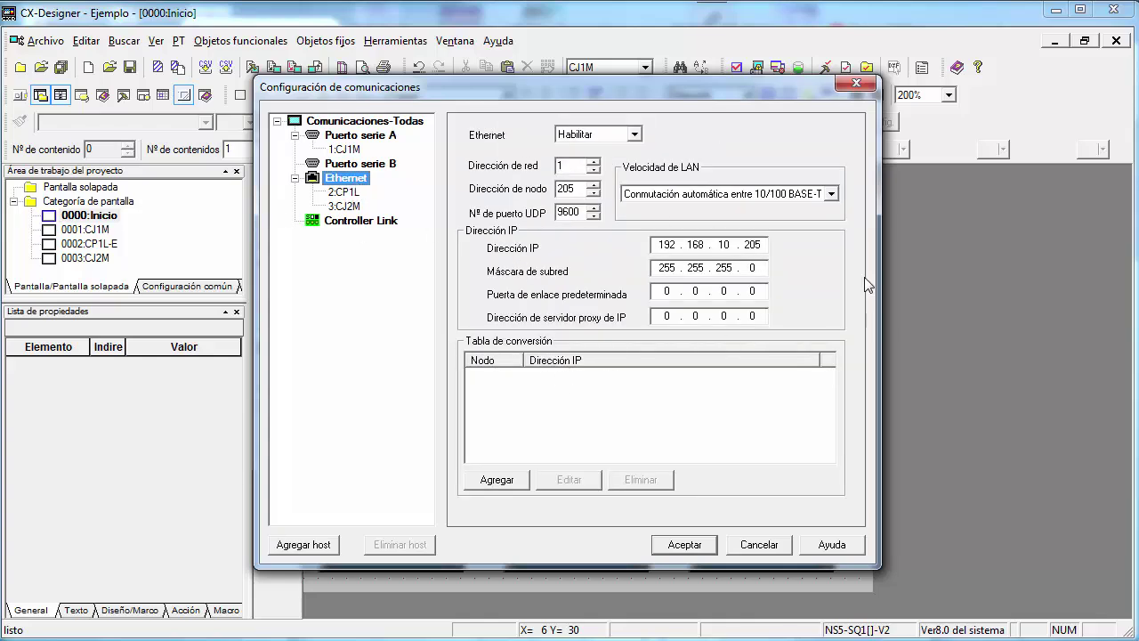
pyautogui.click(502, 383)
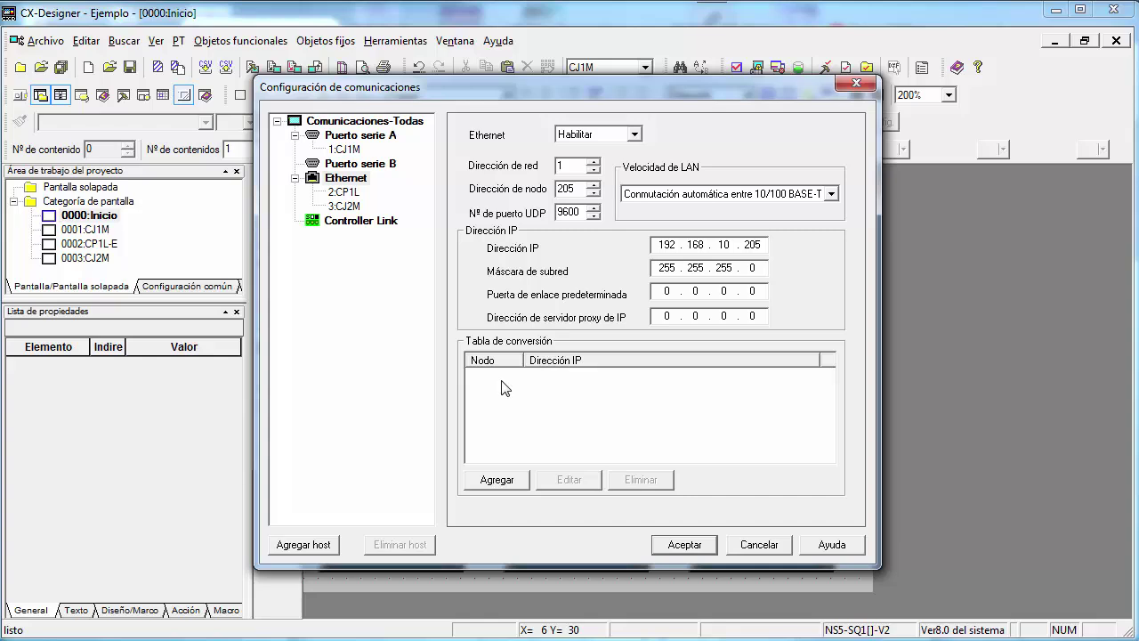
pyautogui.click(494, 479)
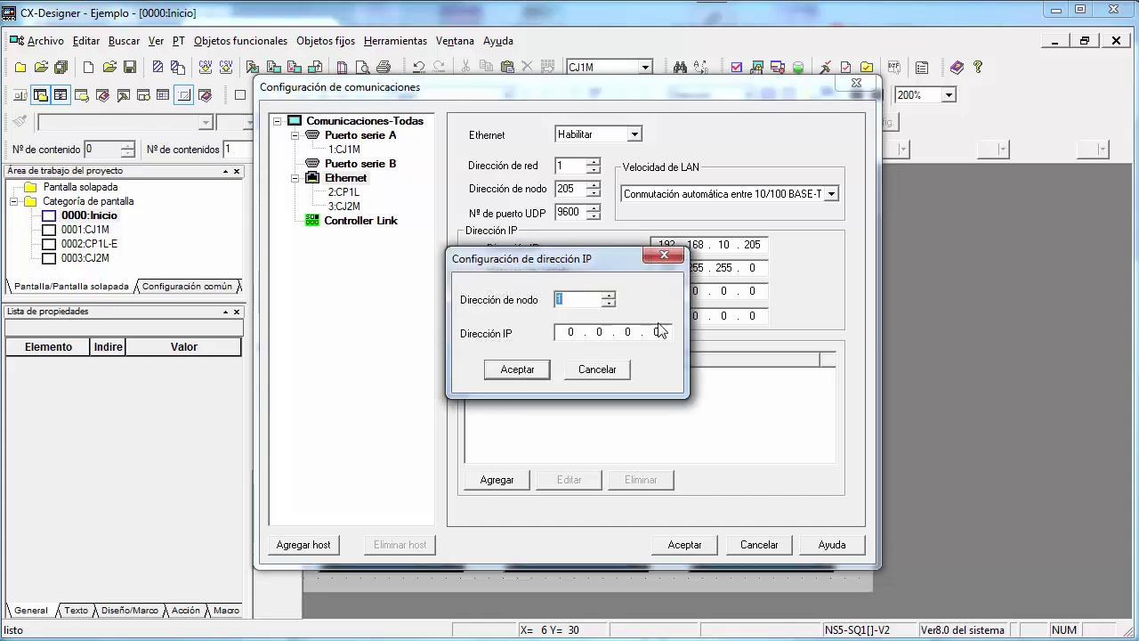
# Enter node 221 with IP address 192.168.10.221 and confirm the conversion entry.
pyautogui.click(567, 299)
pyautogui.press('BackSpace')
pyautogui.write('221')
pyautogui.press('Tab')
pyautogui.write('192 . 168 . ')
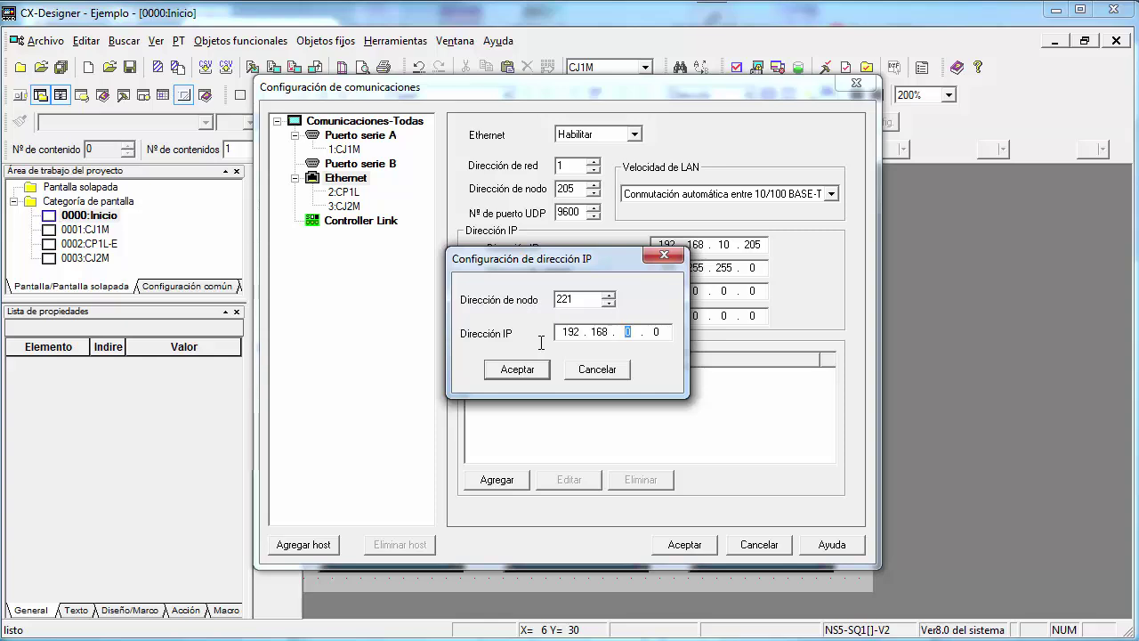
pyautogui.write('10 . 221')
pyautogui.click(514, 369)
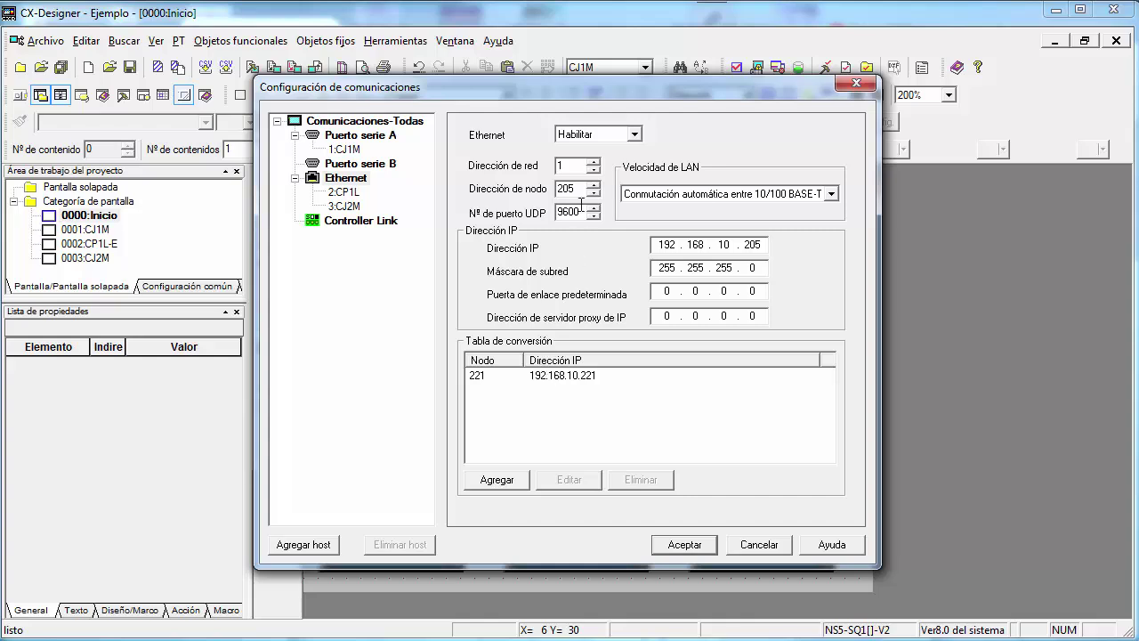
pyautogui.click(557, 170)
pyautogui.click(595, 169)
pyautogui.click(593, 164)
pyautogui.click(593, 163)
pyautogui.click(593, 164)
pyautogui.click(593, 164)
pyautogui.click(594, 164)
pyautogui.click(594, 163)
pyautogui.click(594, 170)
pyautogui.click(595, 170)
pyautogui.click(594, 170)
pyautogui.click(595, 170)
# Confirm Configuración de comunicaciones and dismiss the NT Link notice.
pyautogui.click(685, 544)
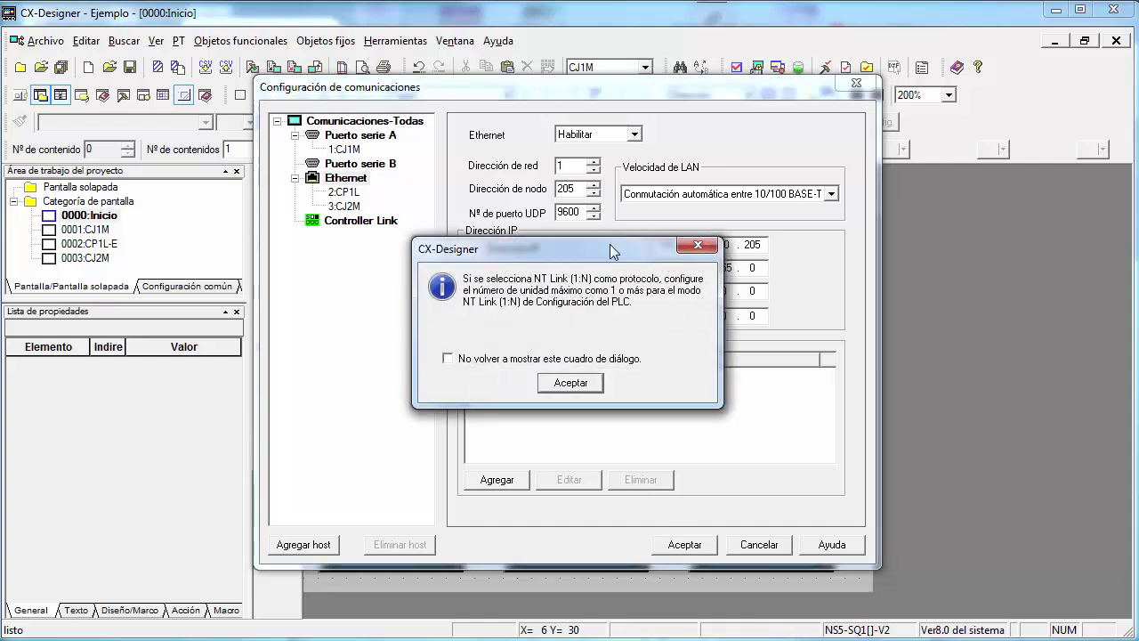
pyautogui.click(571, 382)
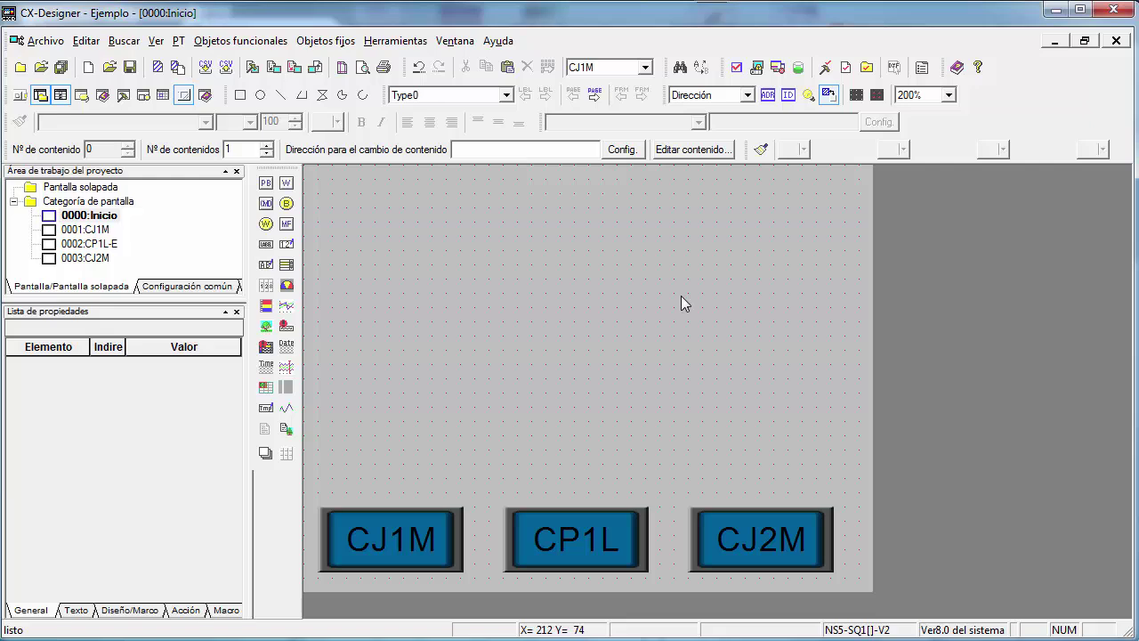
# On screen 0001:CJ1M, draw a trial word lamp, stretch it taller, then delete it.
pyautogui.doubleClick(76, 231)
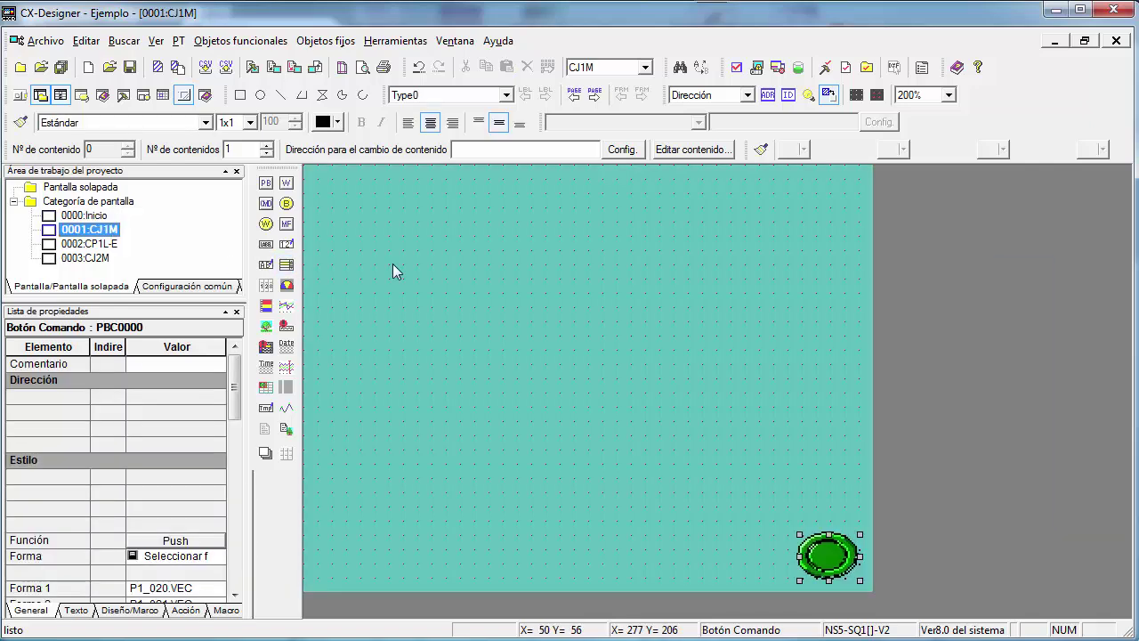
pyautogui.click(285, 203)
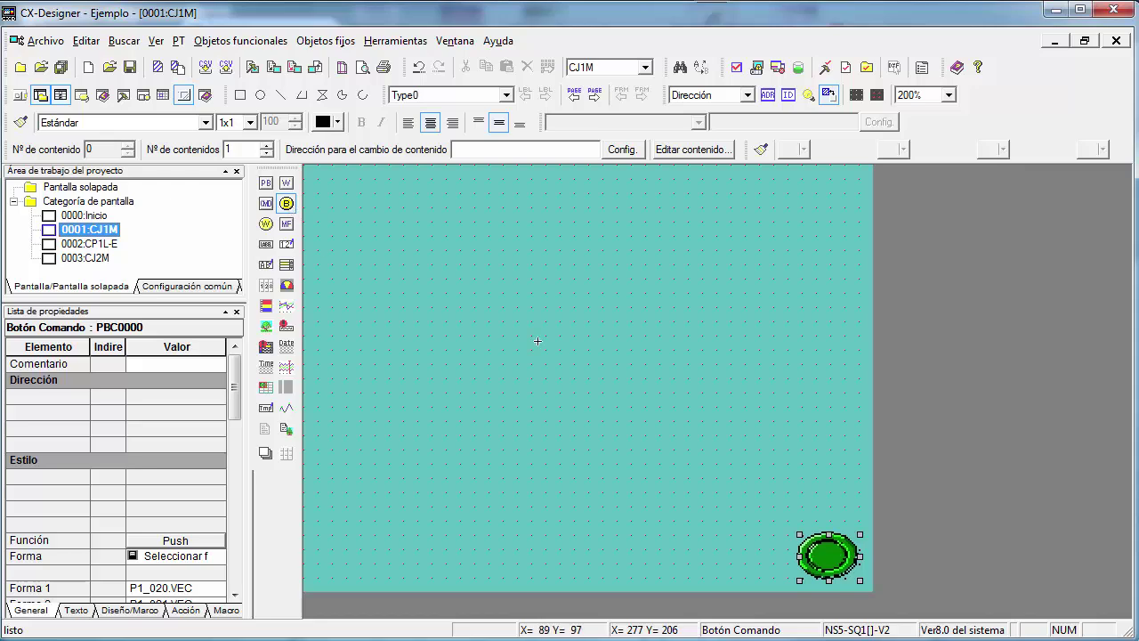
pyautogui.click(266, 224)
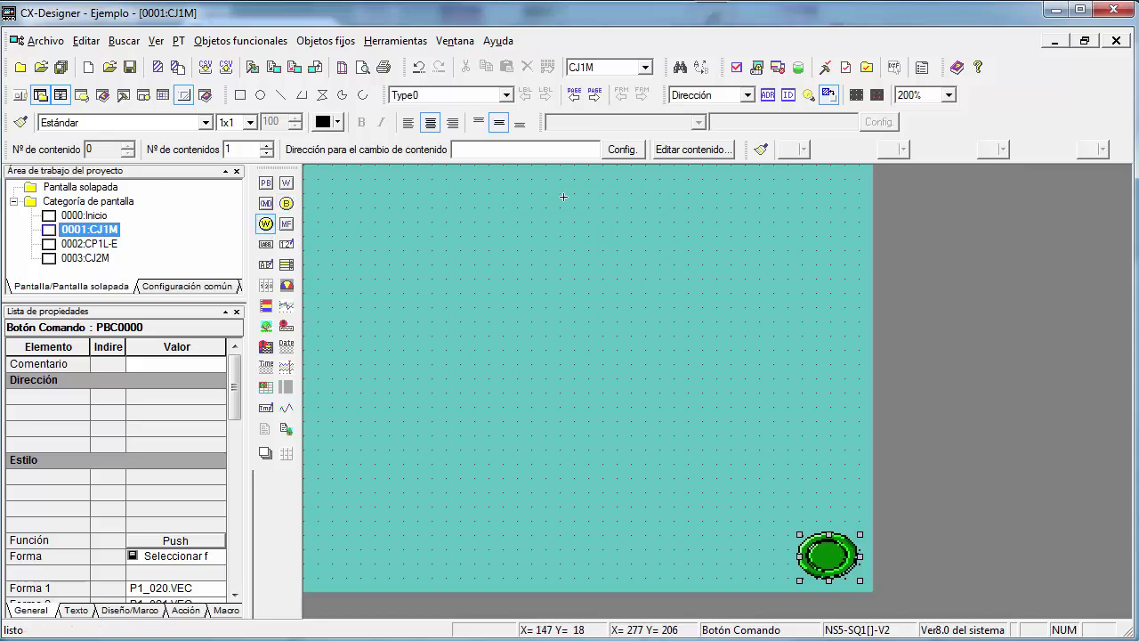
pyautogui.moveTo(560, 193); pyautogui.dragTo(808, 241)
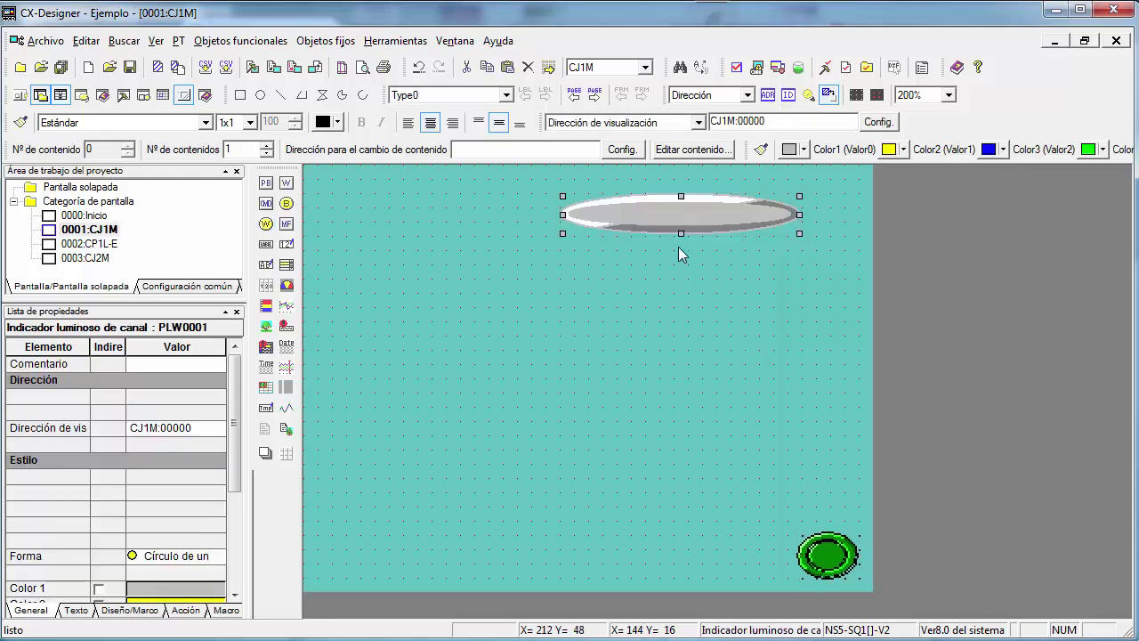
pyautogui.moveTo(679, 233); pyautogui.dragTo(681, 304)
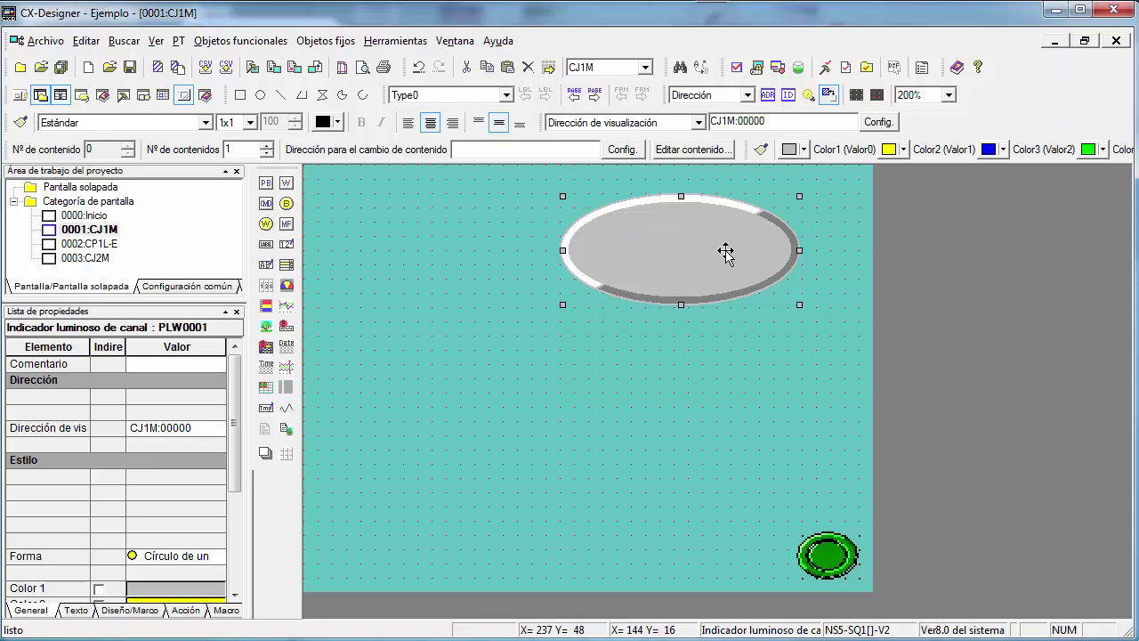
pyautogui.press('Delete')
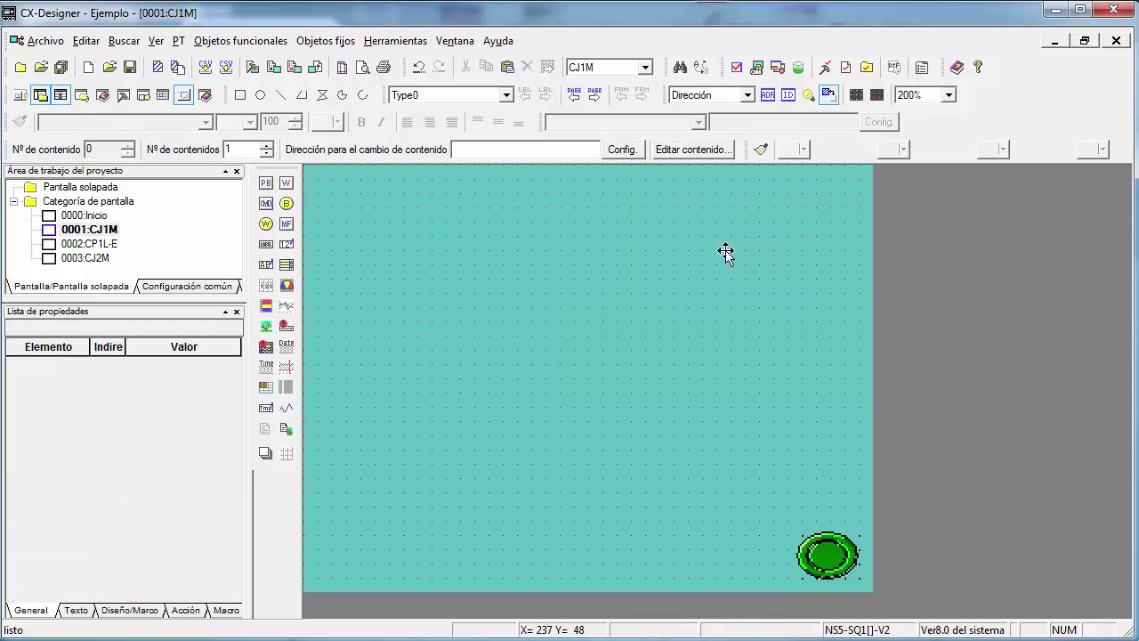
# Draw a small bit lamp near the top of the CJ1M screen.
pyautogui.click(286, 203)
pyautogui.moveTo(615, 209); pyautogui.dragTo(579, 195)
pyautogui.doubleClick(591, 201)
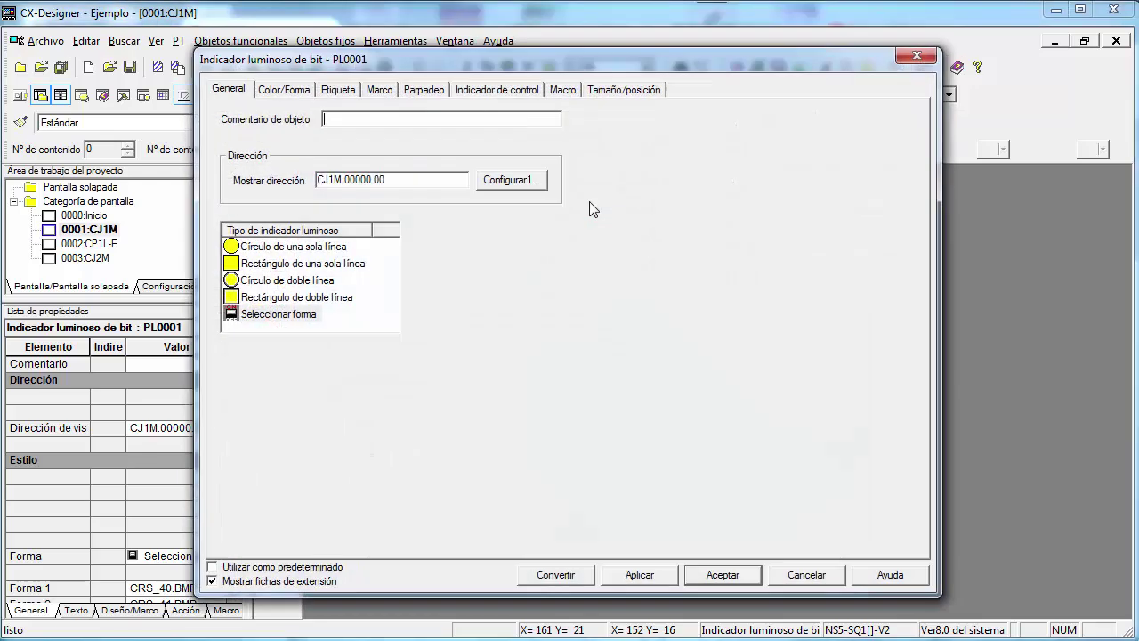
# Browse the Switches shapes (rectangle, Seesaw1-3, rotary selector) for the lamp's ON shape.
pyautogui.click(297, 90)
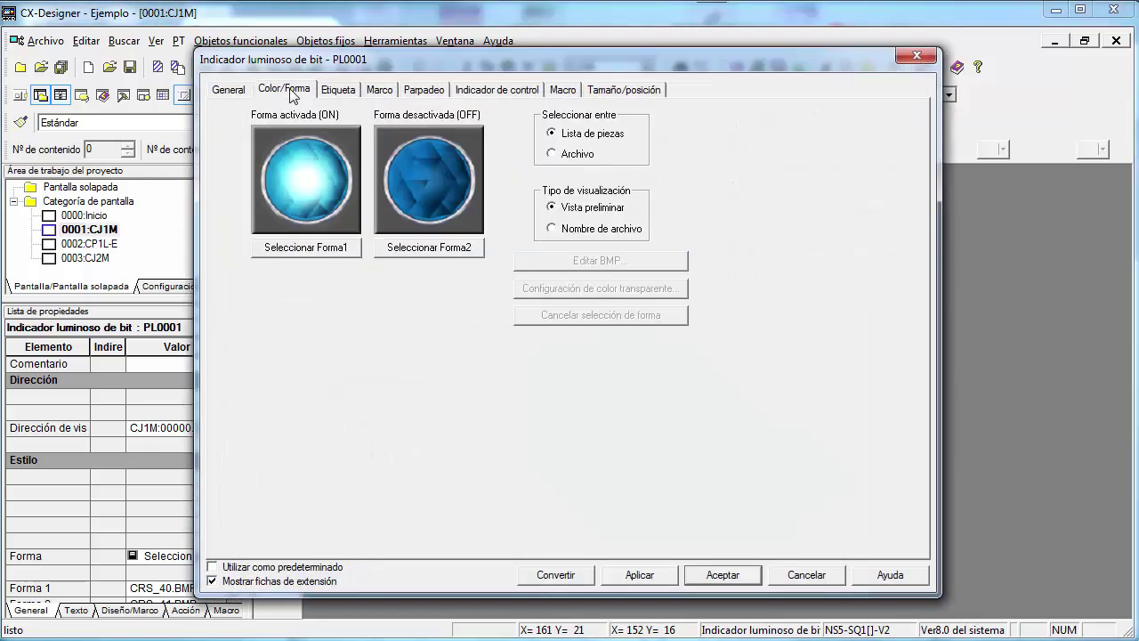
pyautogui.click(326, 250)
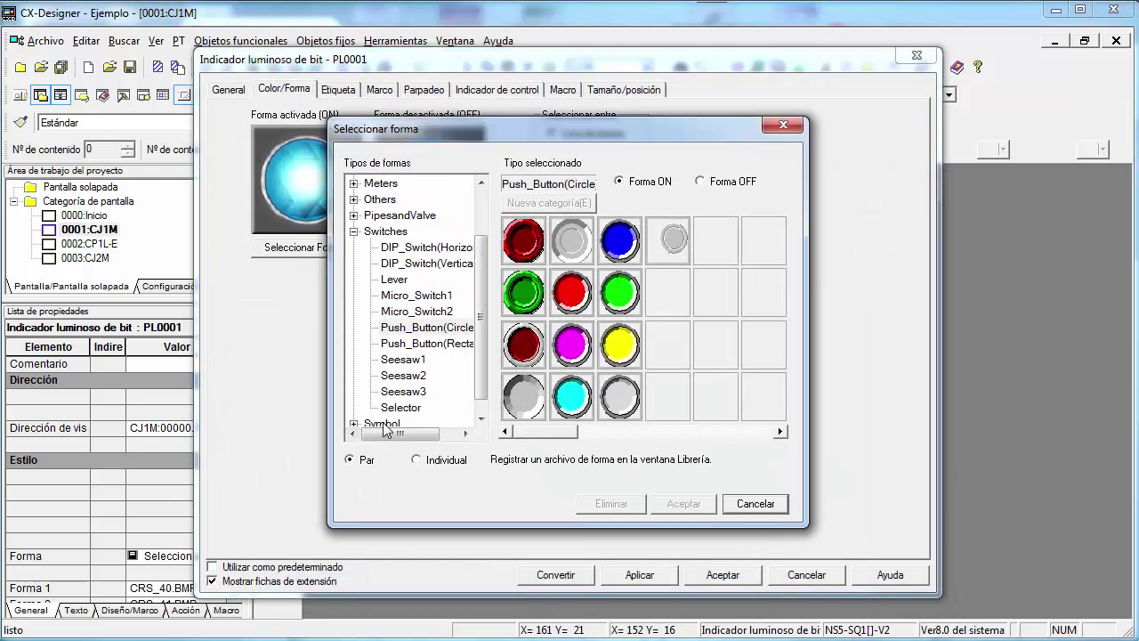
pyautogui.click(406, 342)
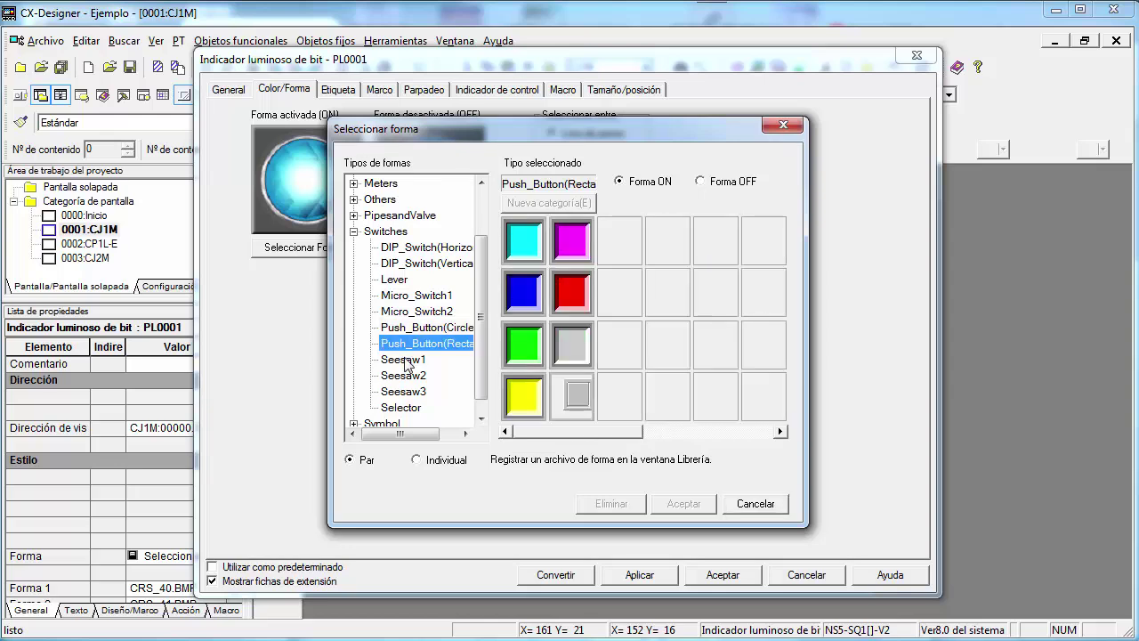
pyautogui.click(405, 362)
pyautogui.click(402, 376)
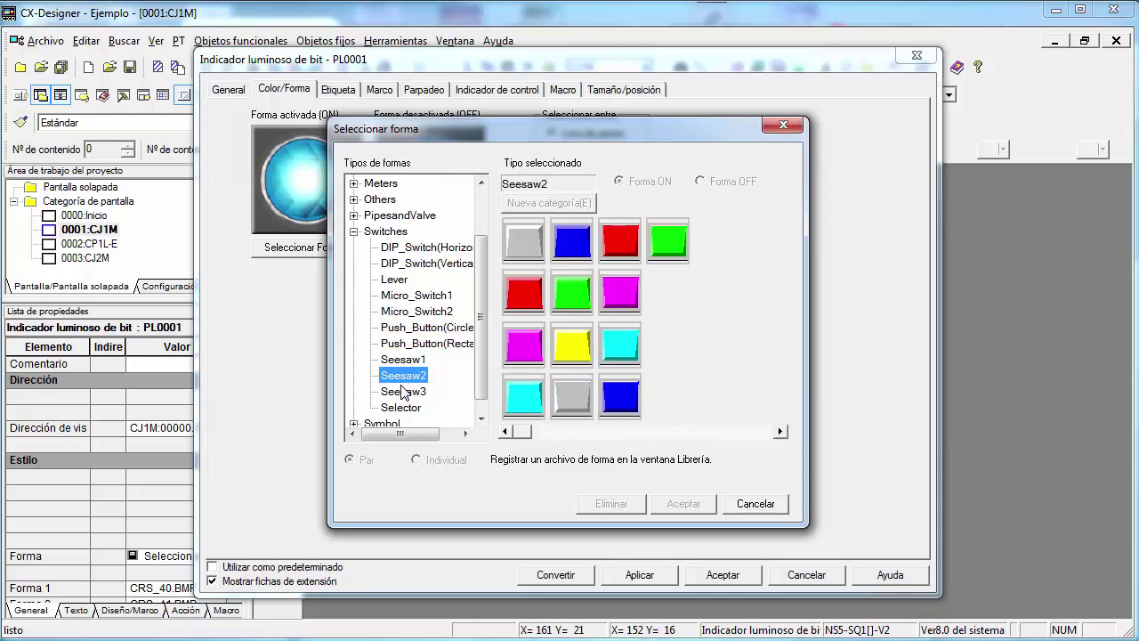
pyautogui.click(401, 392)
pyautogui.click(400, 408)
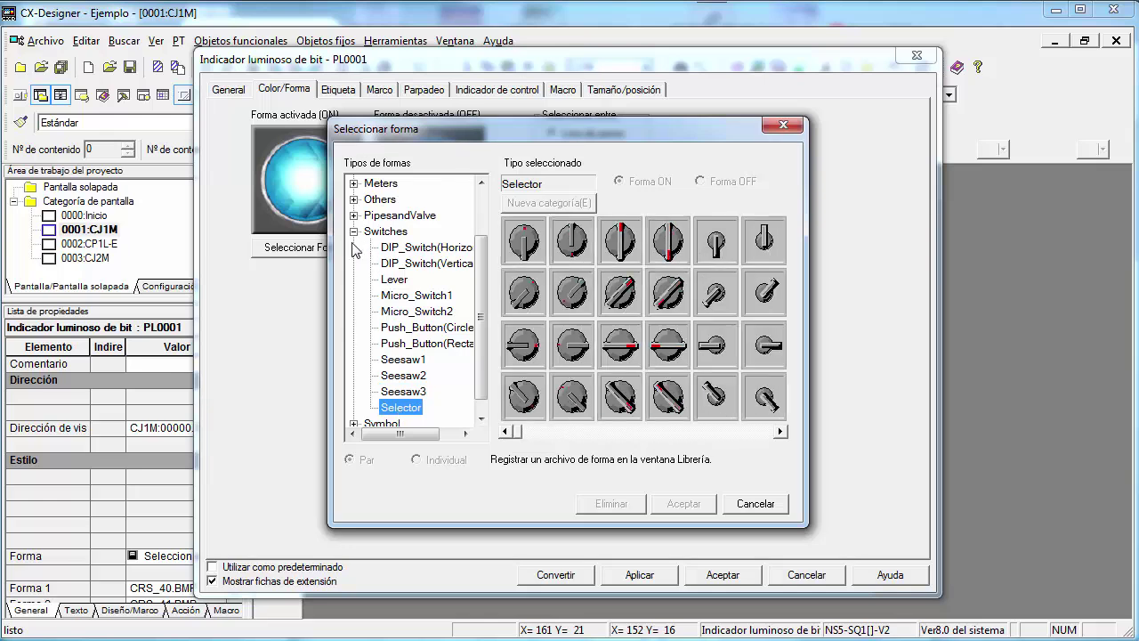
pyautogui.click(353, 233)
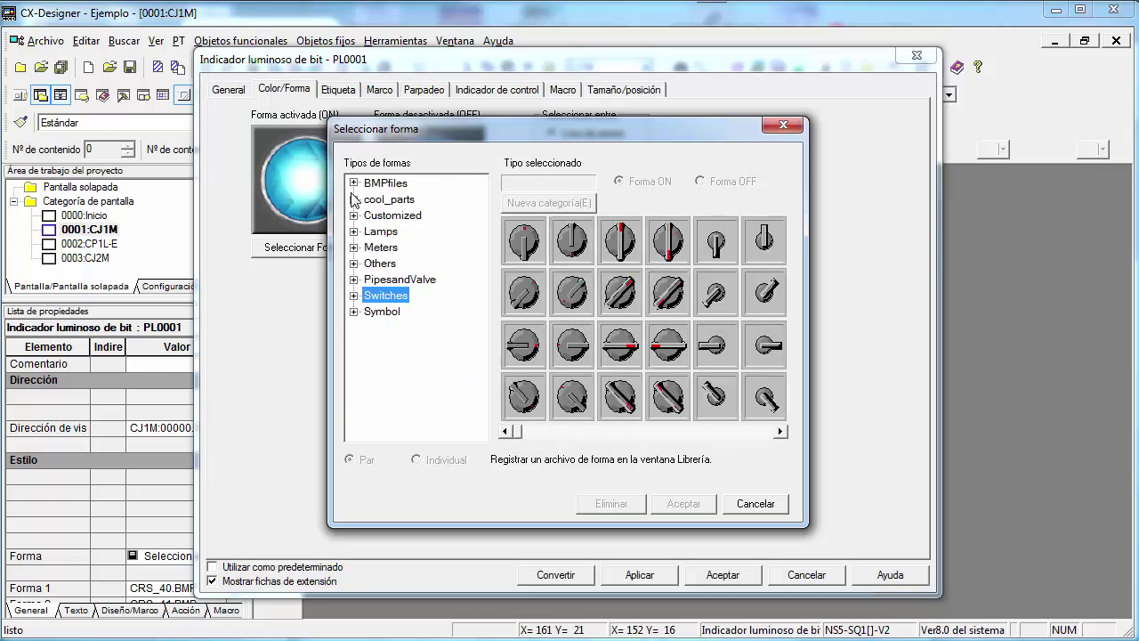
# Give the lamp the green Rectangle shape from the Lamps category and apply it.
pyautogui.click(354, 231)
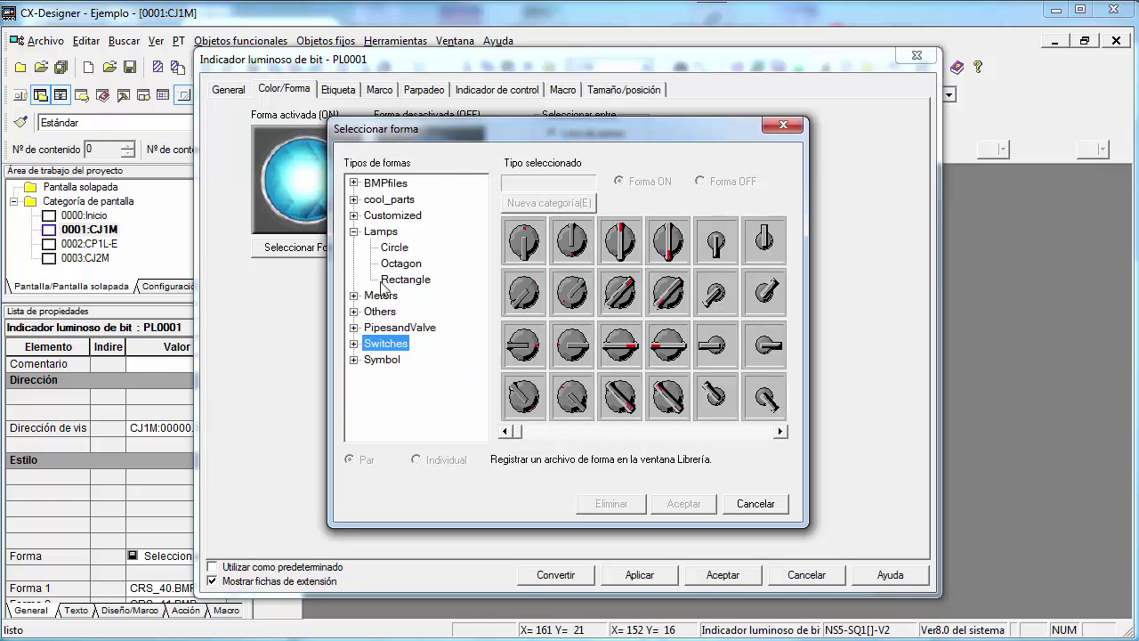
pyautogui.click(394, 247)
pyautogui.click(401, 263)
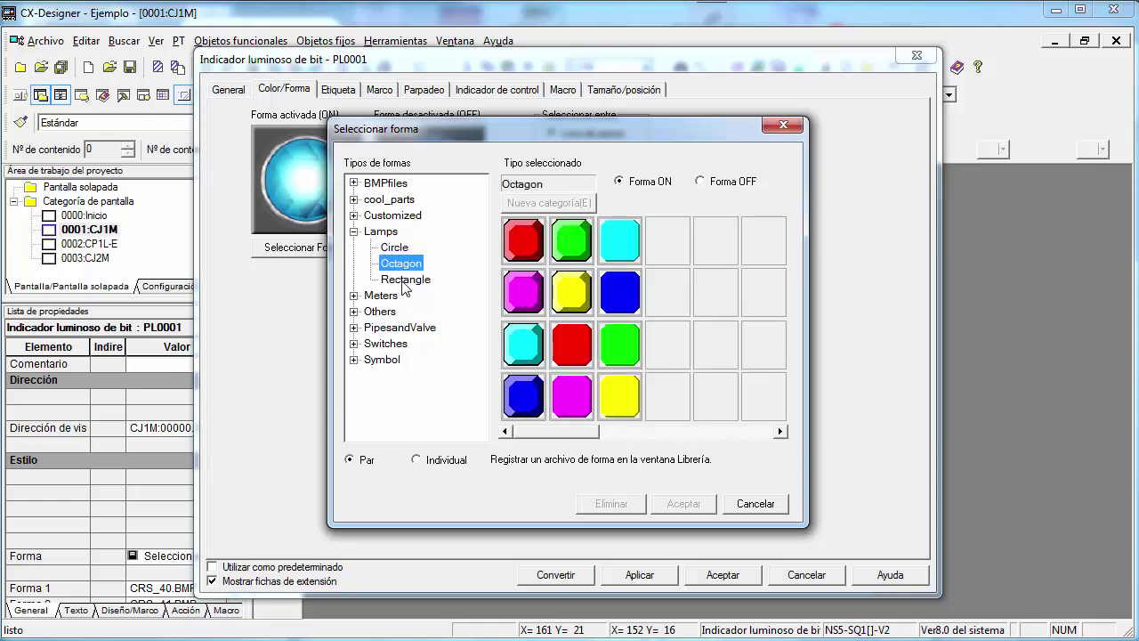
pyautogui.click(406, 279)
pyautogui.click(609, 341)
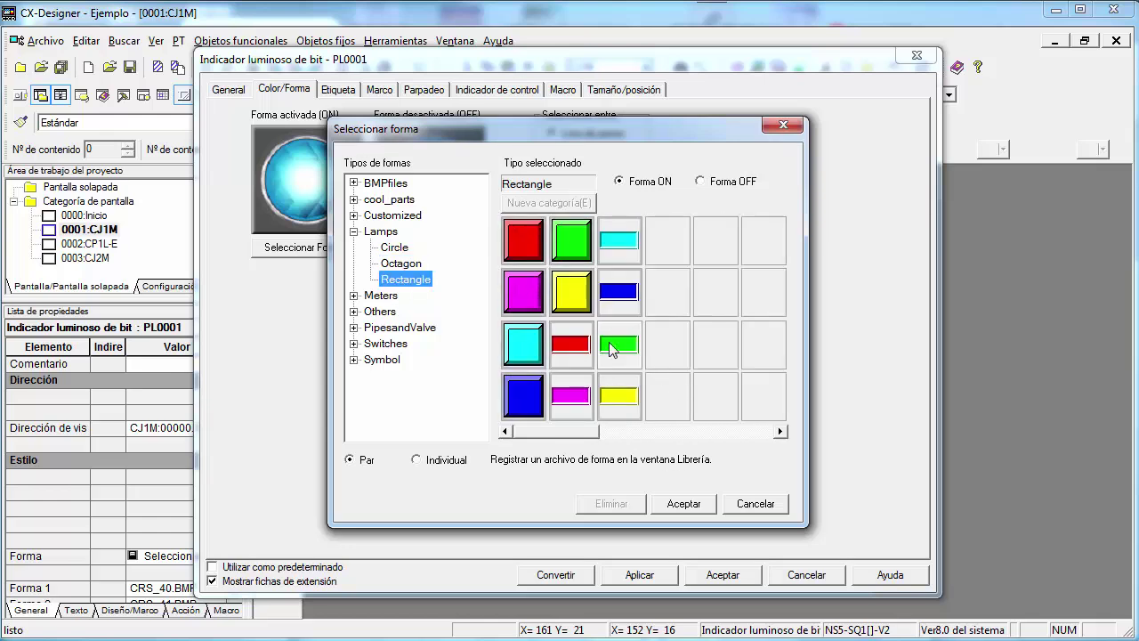
pyautogui.click(684, 504)
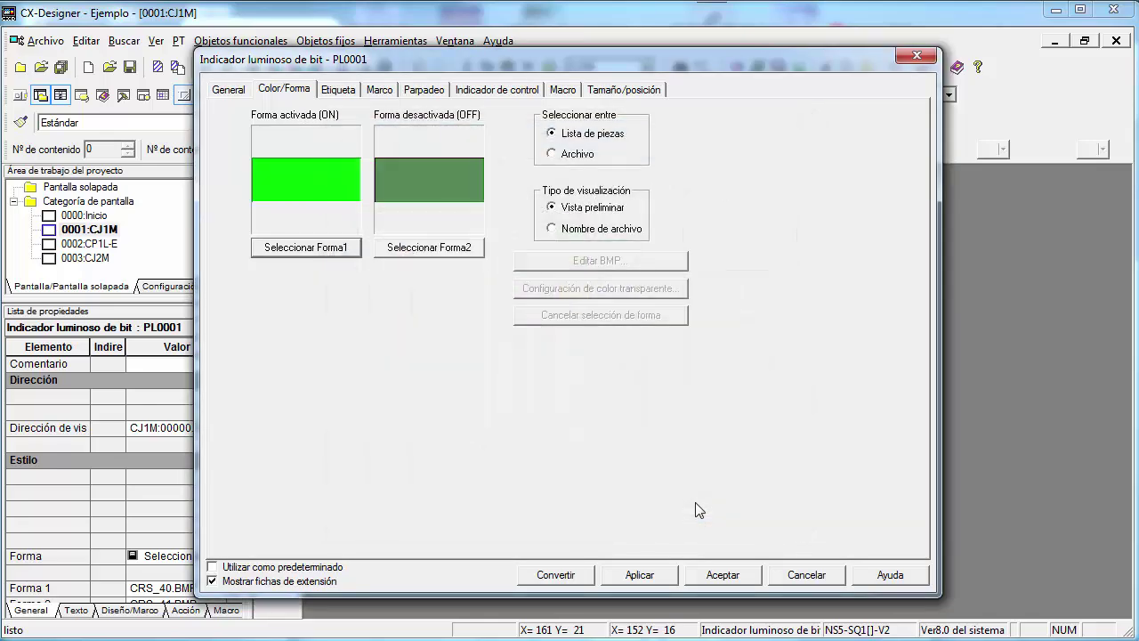
pyautogui.click(649, 577)
pyautogui.click(722, 575)
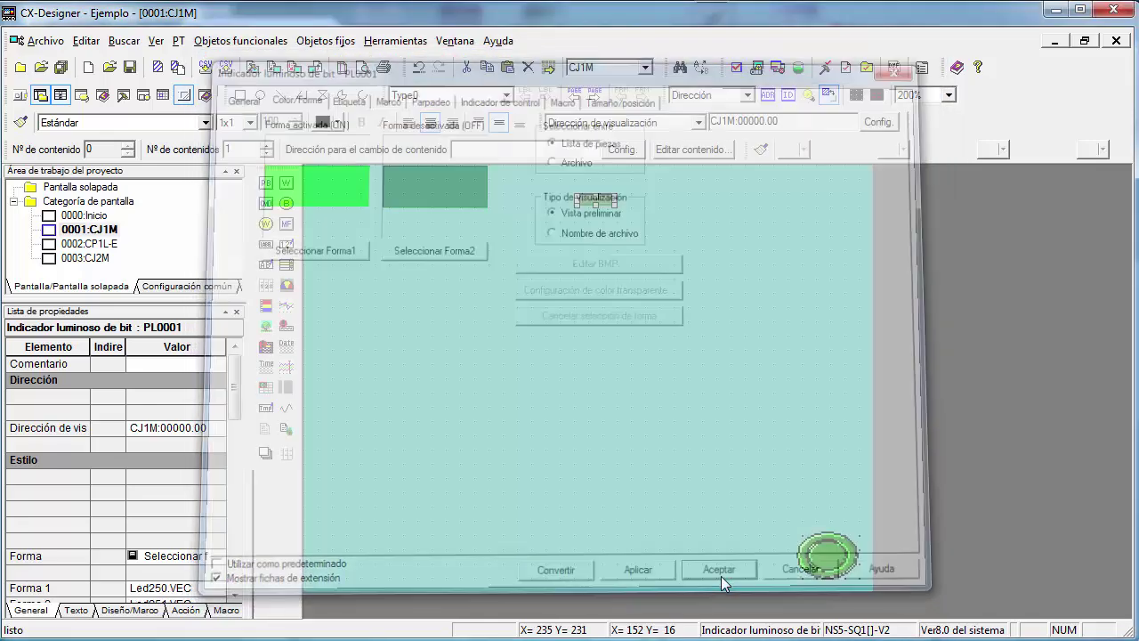
# Resize the green lamp and duplicate it into a row of three.
pyautogui.moveTo(611, 202); pyautogui.dragTo(562, 208)
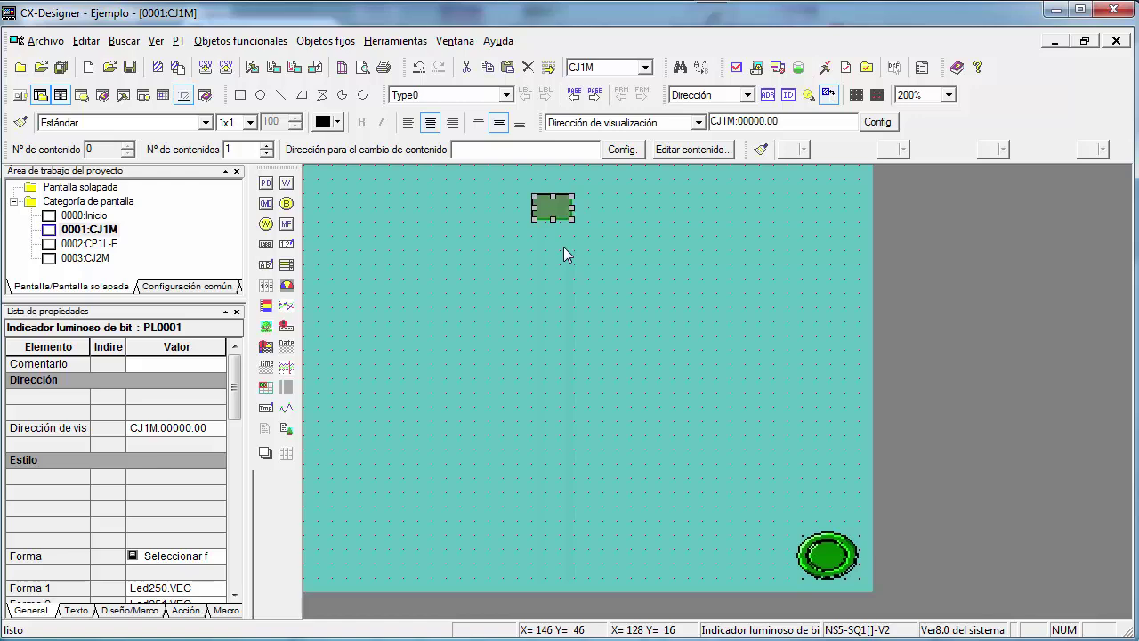
pyautogui.hotkey('ctrl', 'v')
pyautogui.hotkey('ctrl', 'v')
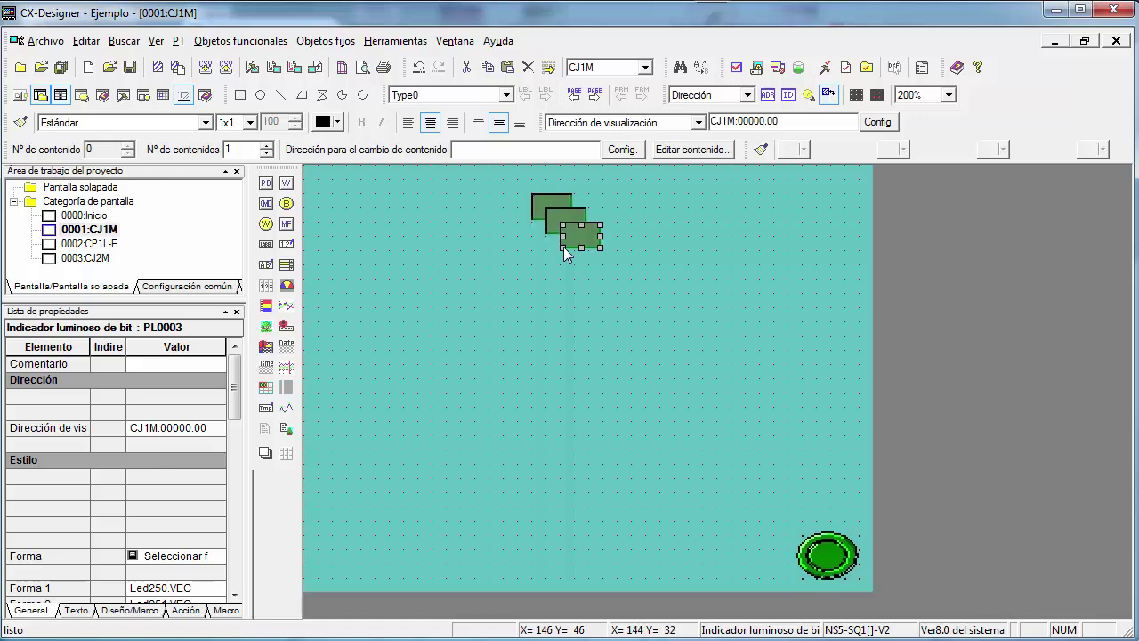
pyautogui.moveTo(566, 242); pyautogui.dragTo(651, 215)
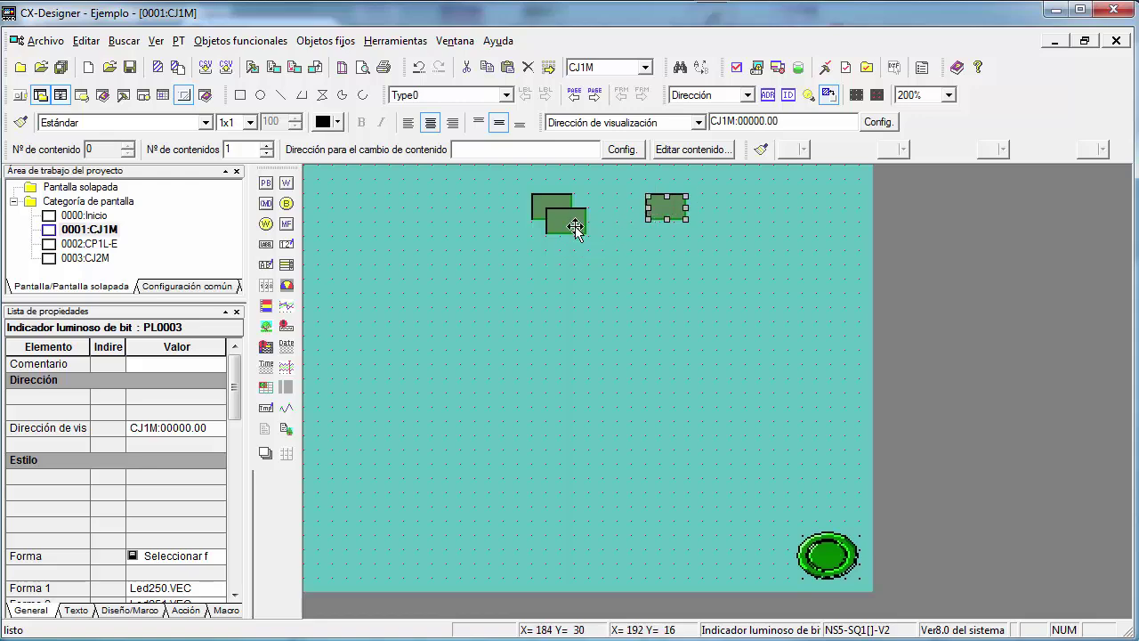
pyautogui.moveTo(575, 227); pyautogui.dragTo(615, 211)
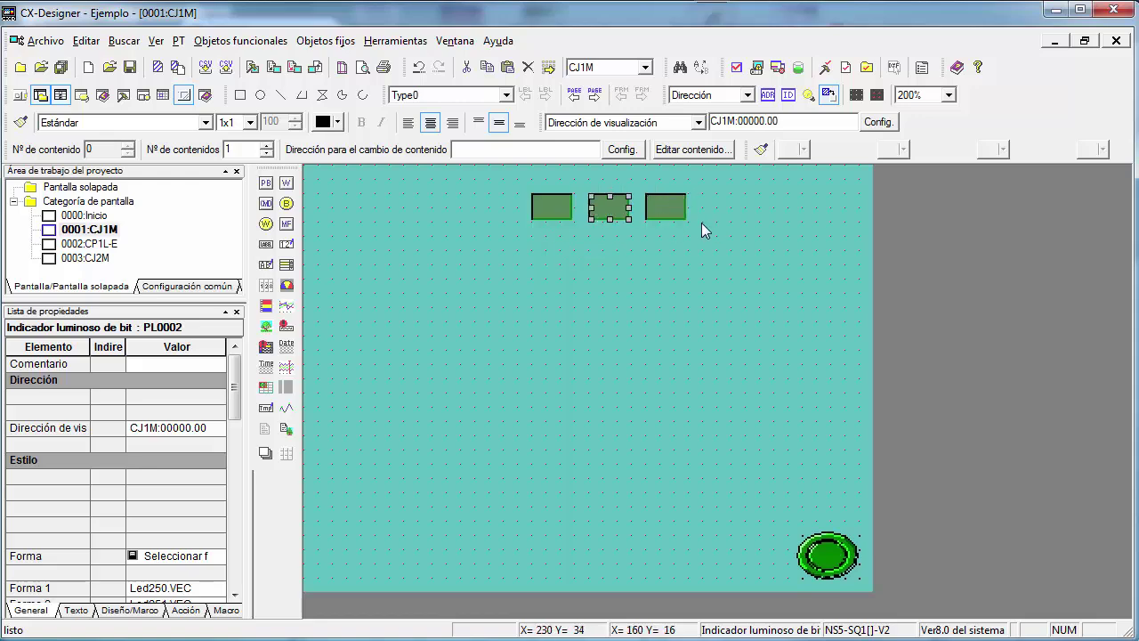
# Copy the three lamps and paste them beside the originals to make six.
pyautogui.moveTo(518, 180); pyautogui.dragTo(742, 239)
pyautogui.hotkey('ctrl', 'c')
pyautogui.click(740, 211)
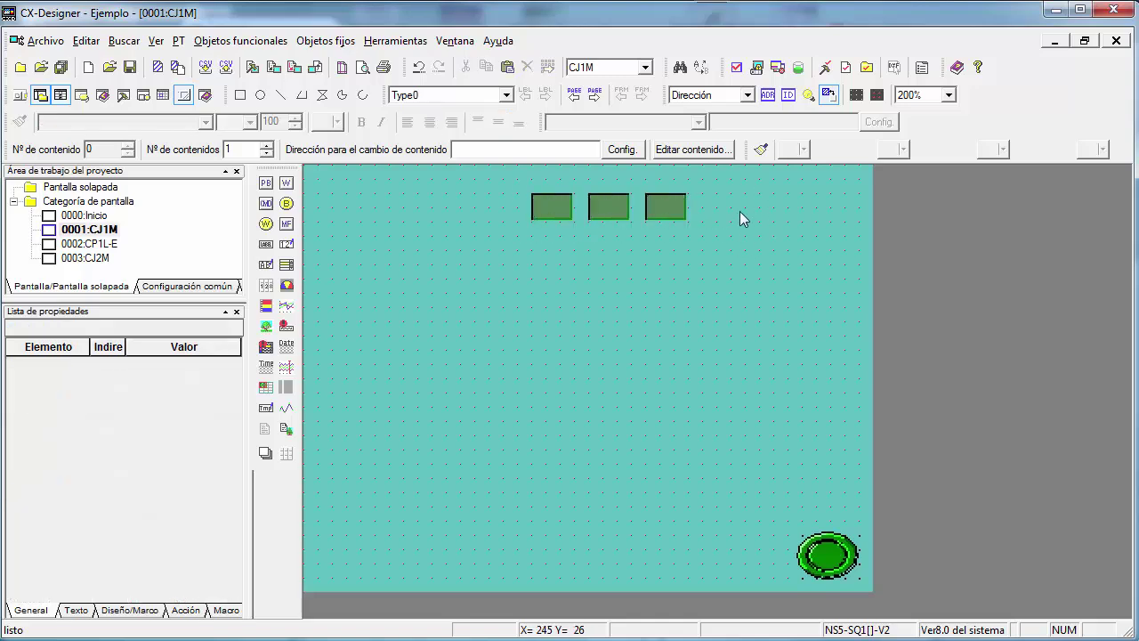
pyautogui.hotkey('ctrl', 'v')
pyautogui.moveTo(567, 229); pyautogui.dragTo(722, 214)
pyautogui.click(667, 263)
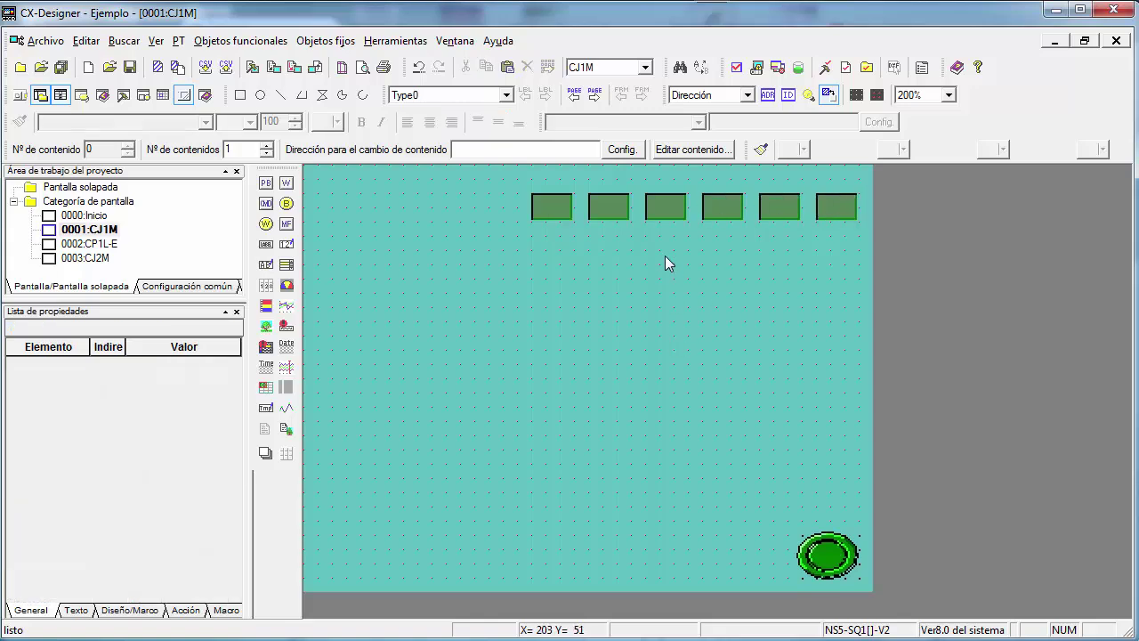
pyautogui.click(547, 209)
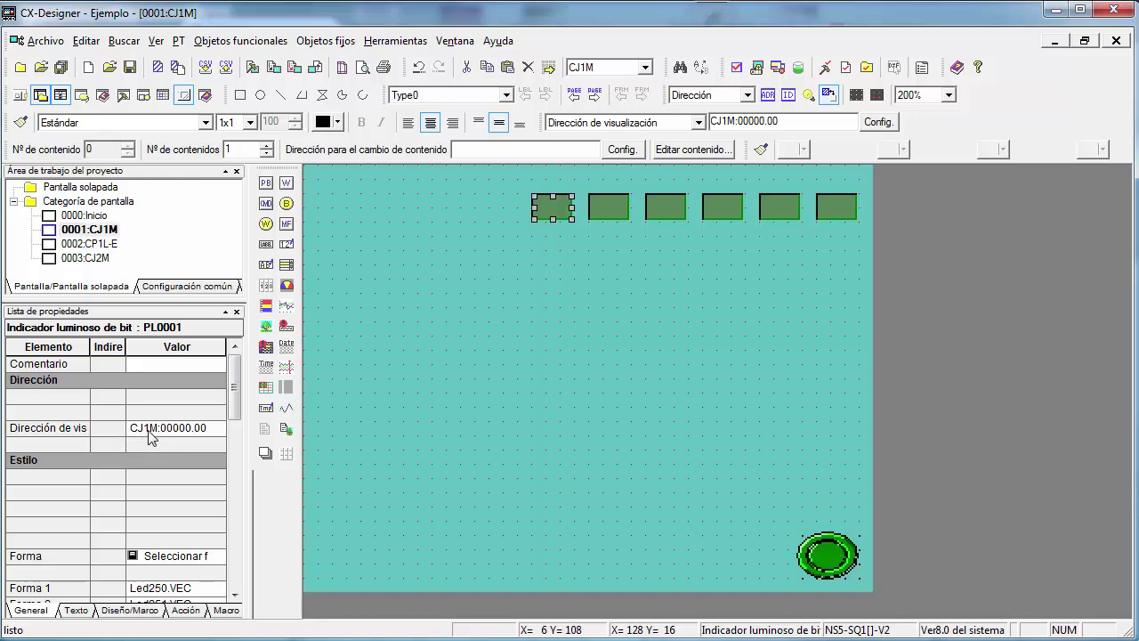
# Step through the lamps in the row to the sixth one.
pyautogui.click(609, 207)
pyautogui.click(666, 207)
pyautogui.click(722, 207)
pyautogui.click(780, 208)
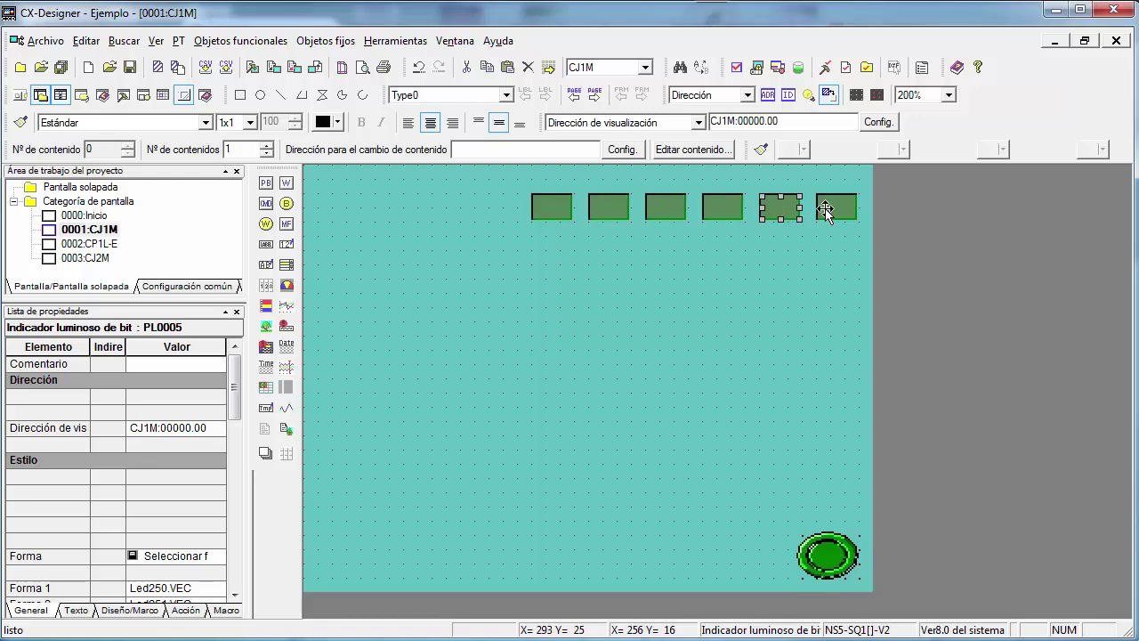
pyautogui.click(826, 208)
# Keep the sixth lamp's address at CJ1M:00000.00 in the CIO area.
pyautogui.click(216, 429)
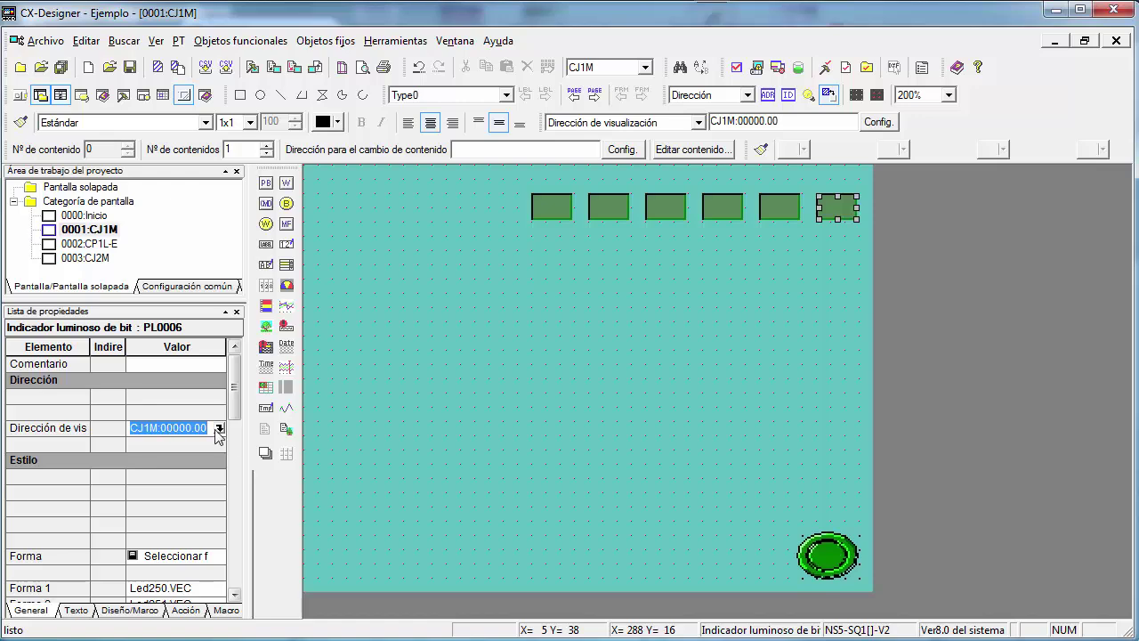
pyautogui.click(219, 428)
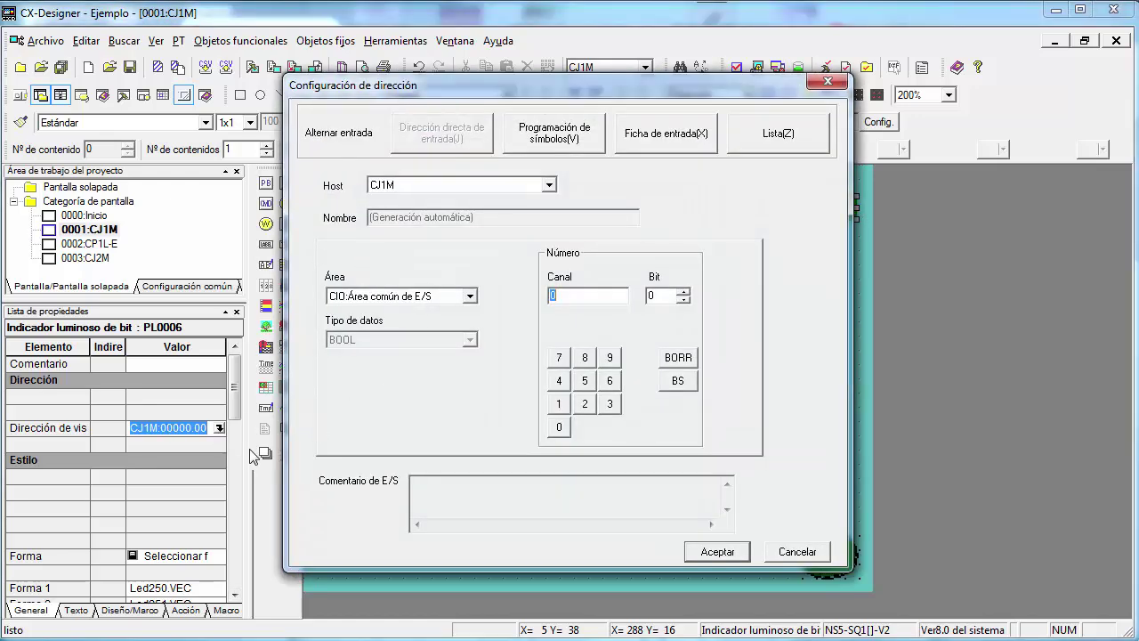
pyautogui.click(549, 186)
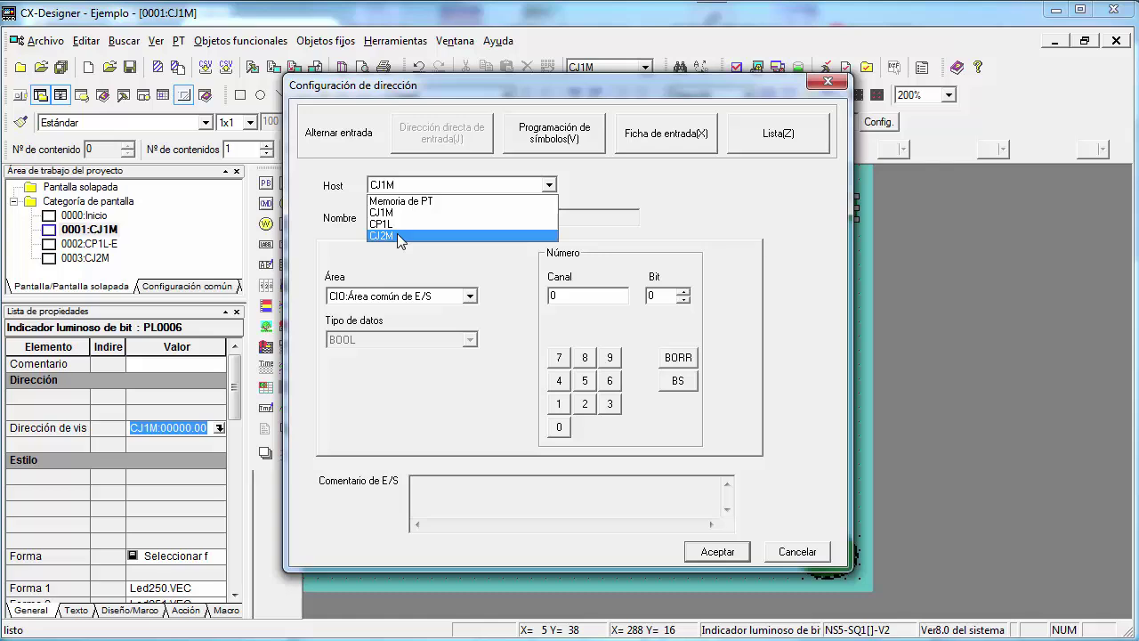
pyautogui.click(397, 215)
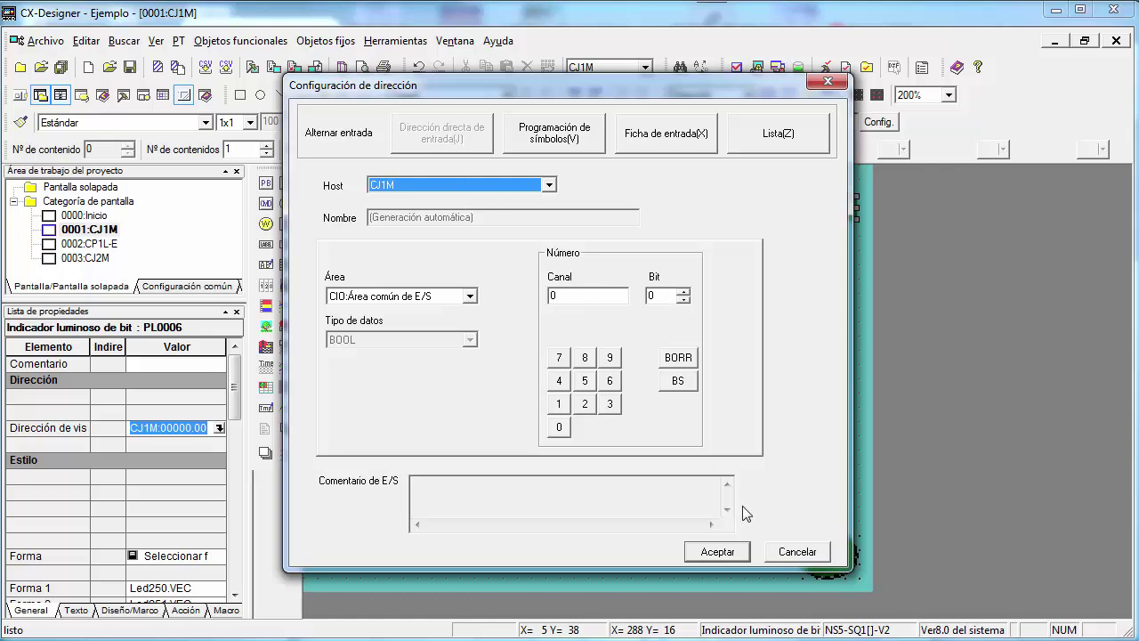
pyautogui.click(470, 296)
pyautogui.moveTo(475, 334)
pyautogui.mouseDown()
pyautogui.moveTo(471, 368)
pyautogui.moveTo(472, 318)
pyautogui.mouseUp()
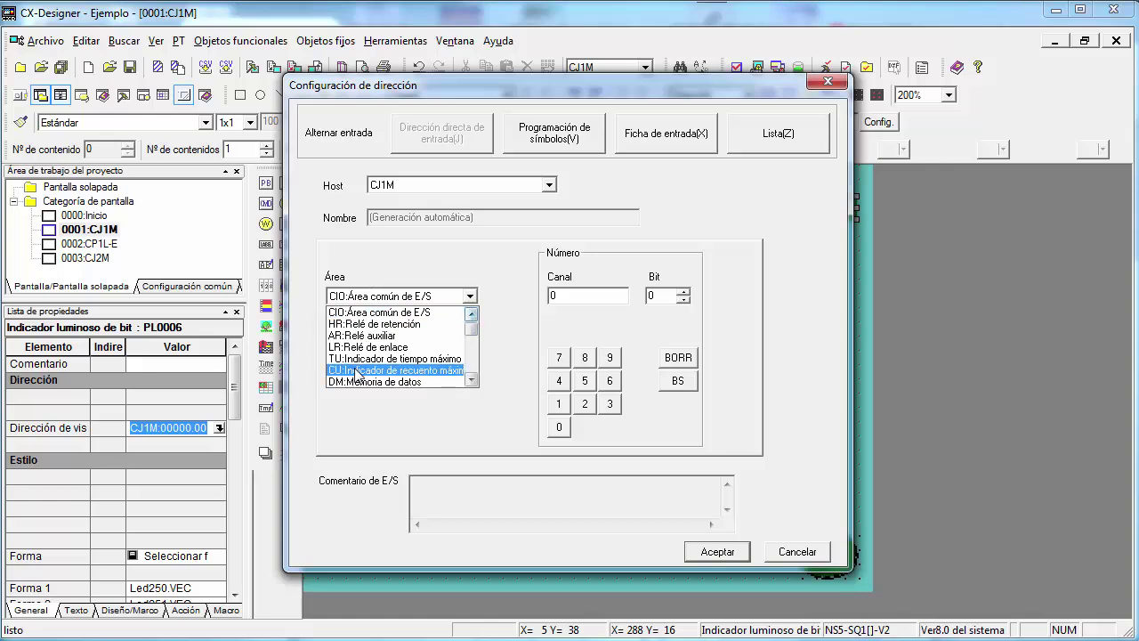
pyautogui.click(720, 553)
pyautogui.click(725, 552)
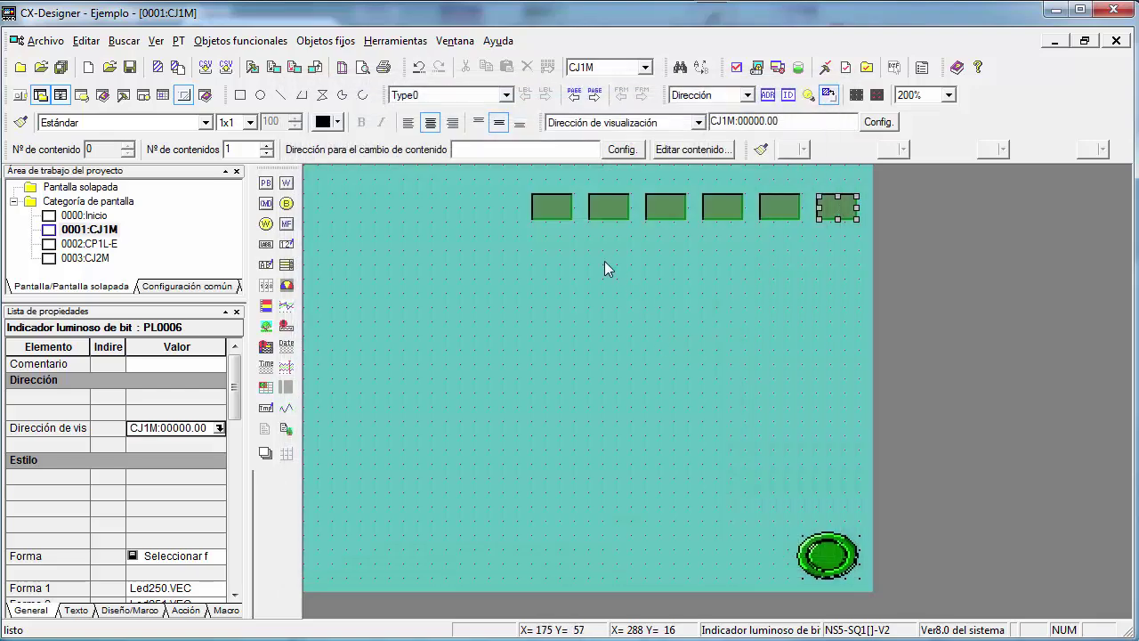
# Set the first three lamps to addresses 00000.00, 00000.01 and 00000.02.
pyautogui.doubleClick(552, 207)
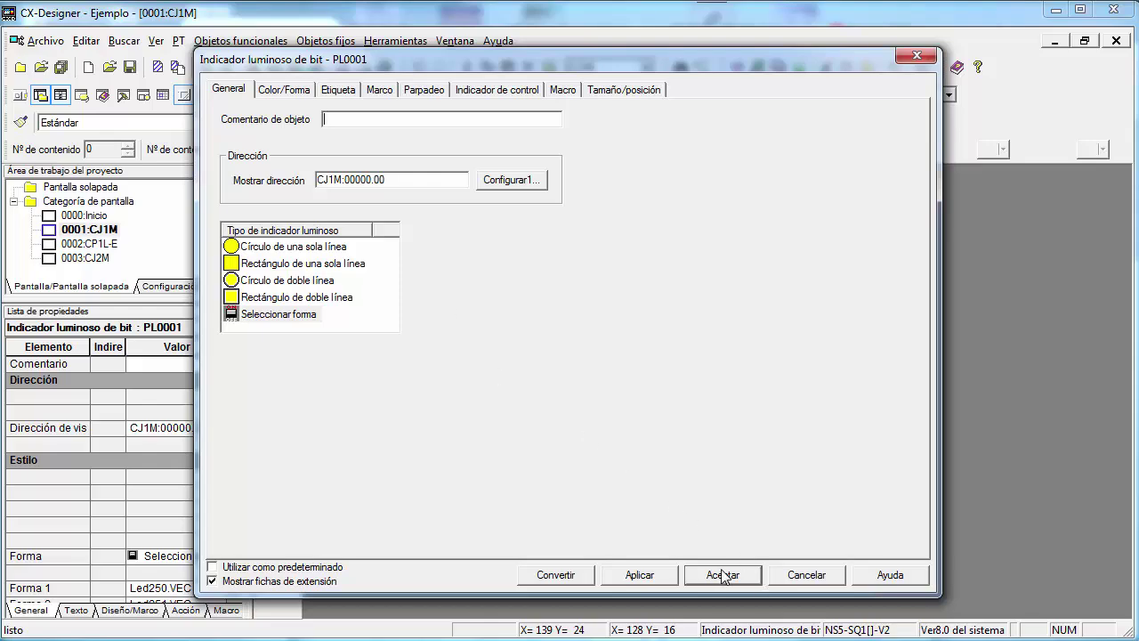
pyautogui.click(821, 574)
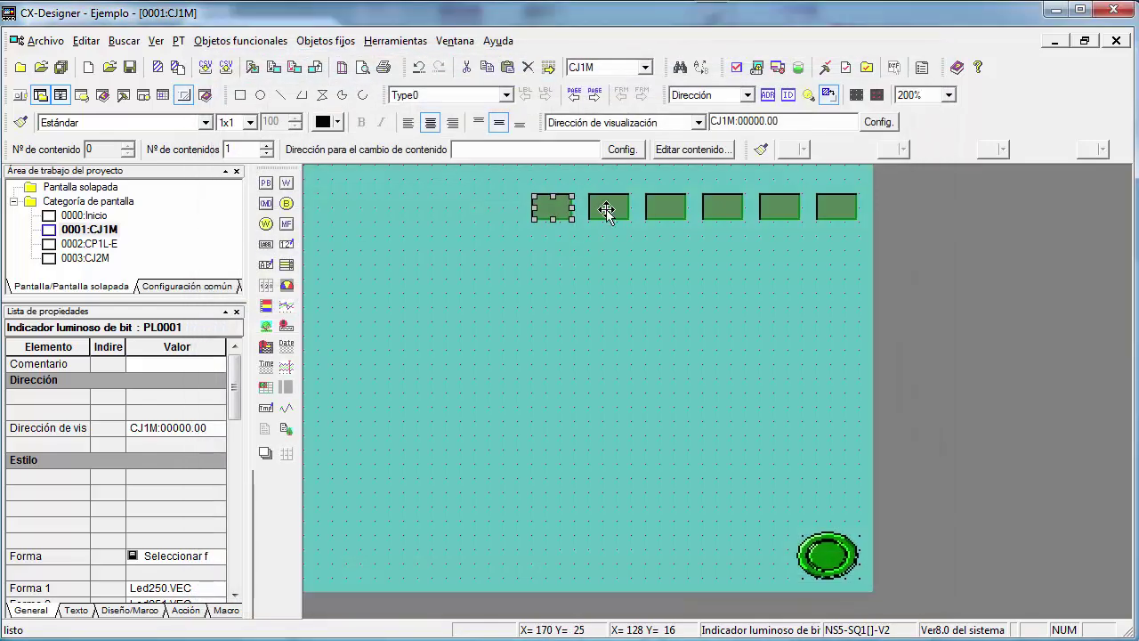
pyautogui.doubleClick(606, 207)
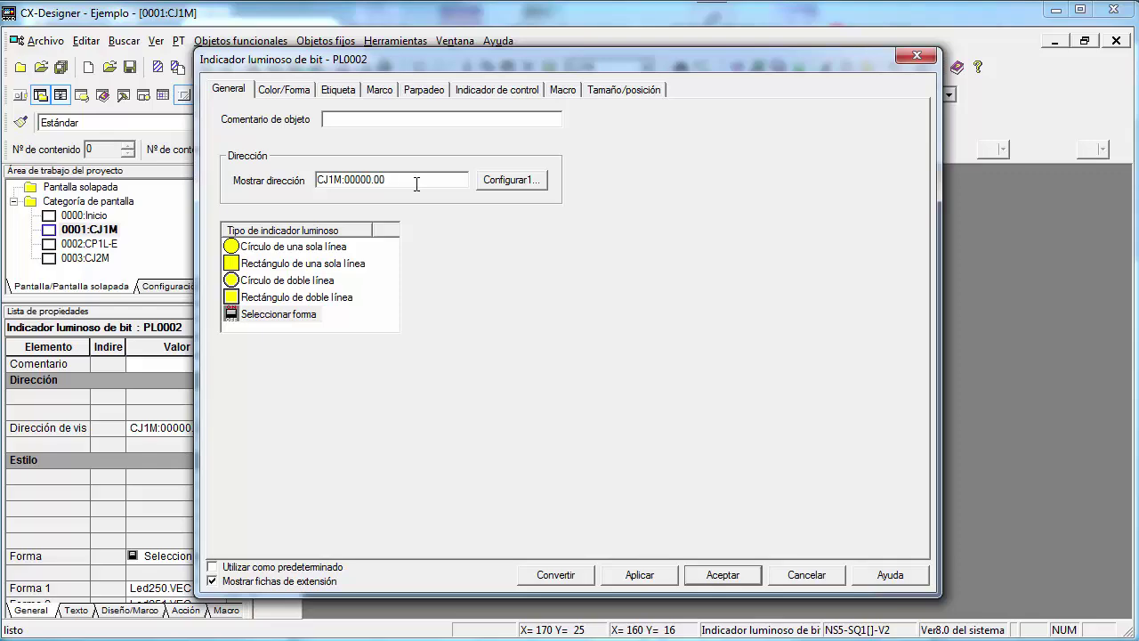
pyautogui.press('Return')
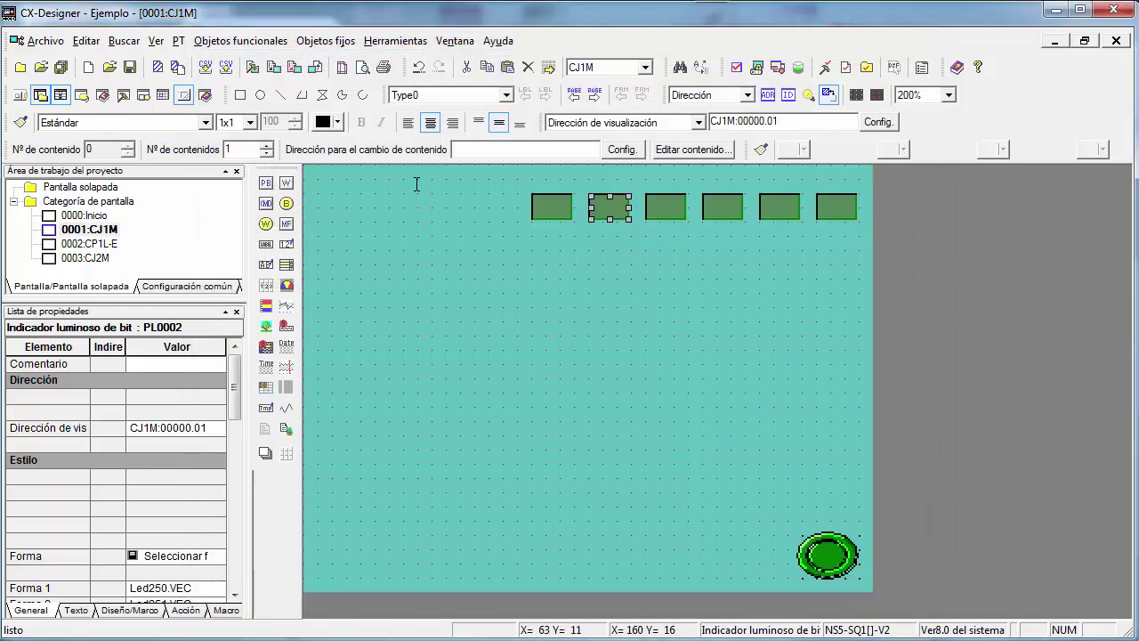
pyautogui.doubleClick(670, 202)
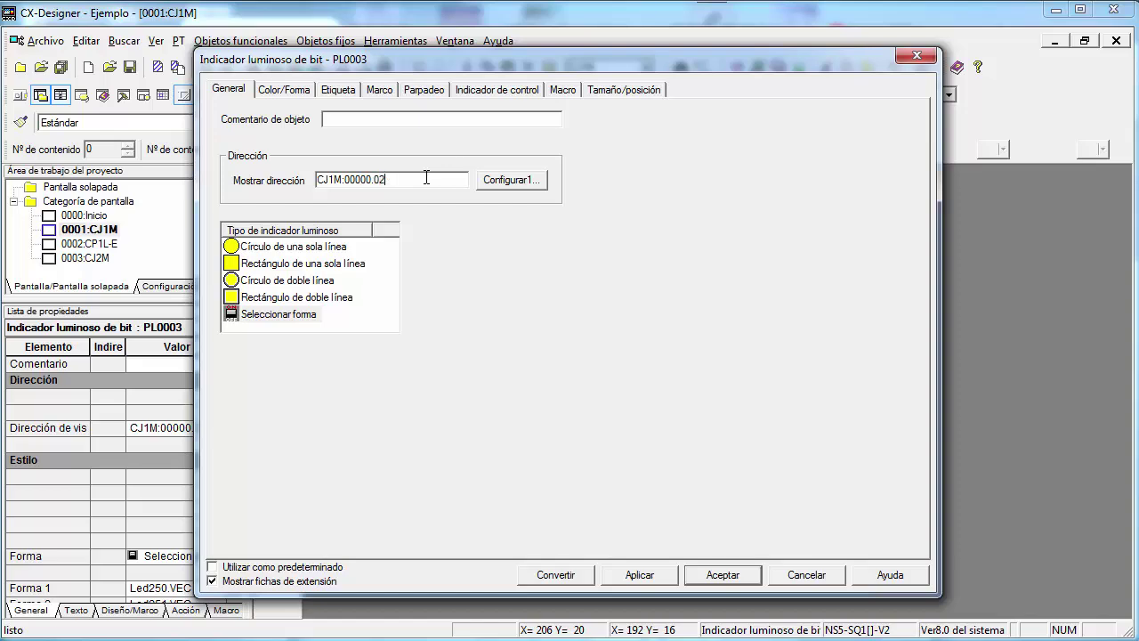
pyautogui.press('Return')
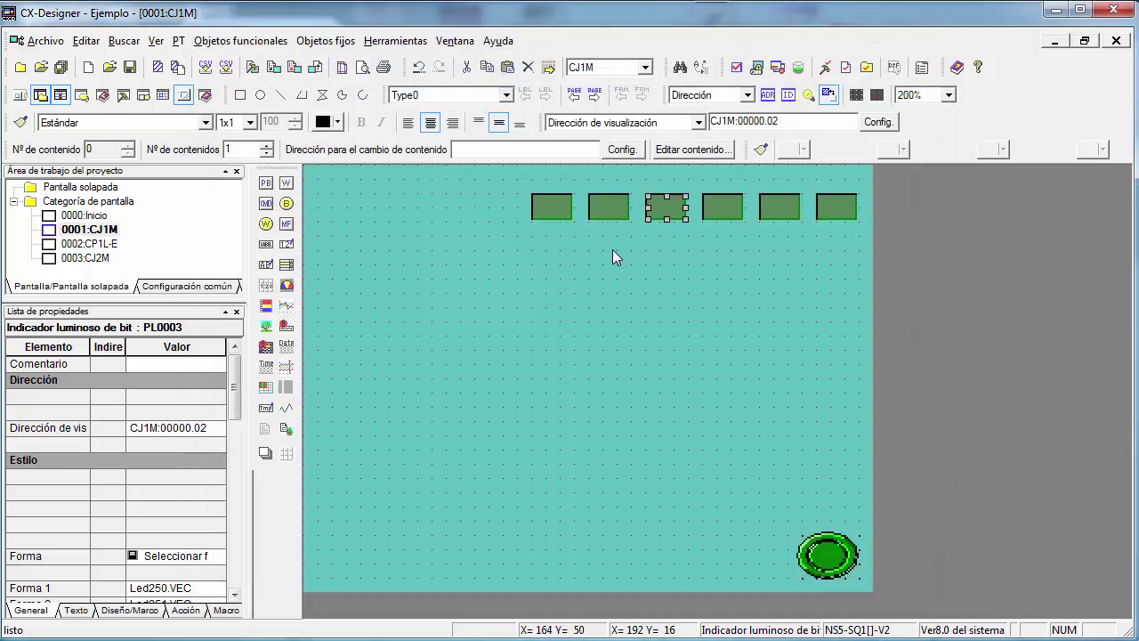
# Set the fourth and fifth lamps to CJ1M:00000.03 and CJ1M:00000.04.
pyautogui.click(710, 208)
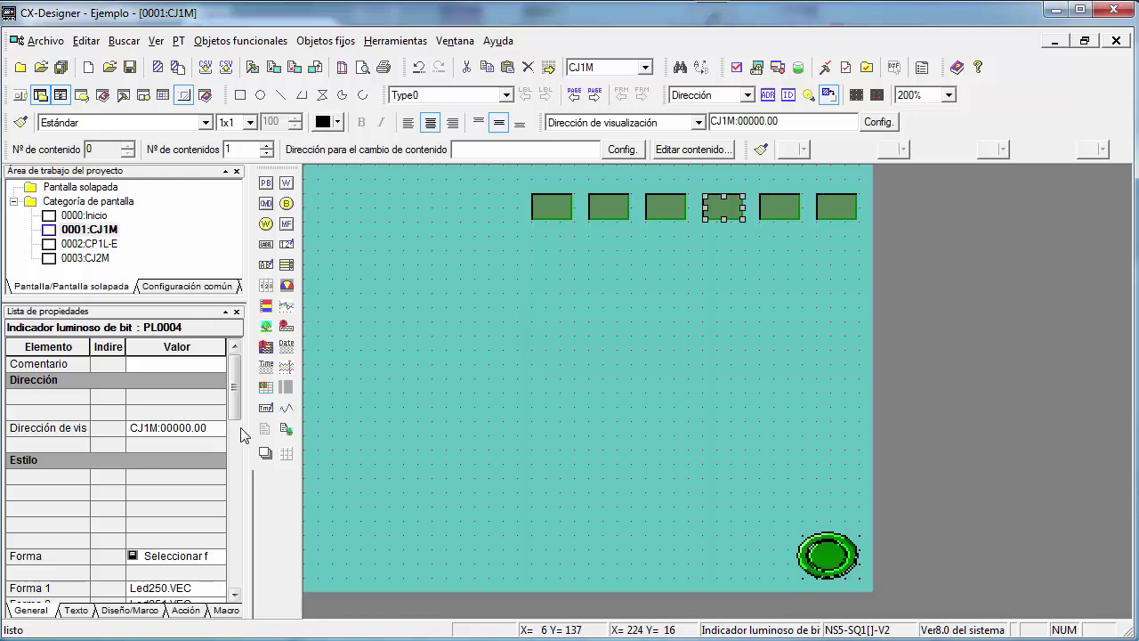
pyautogui.click(214, 431)
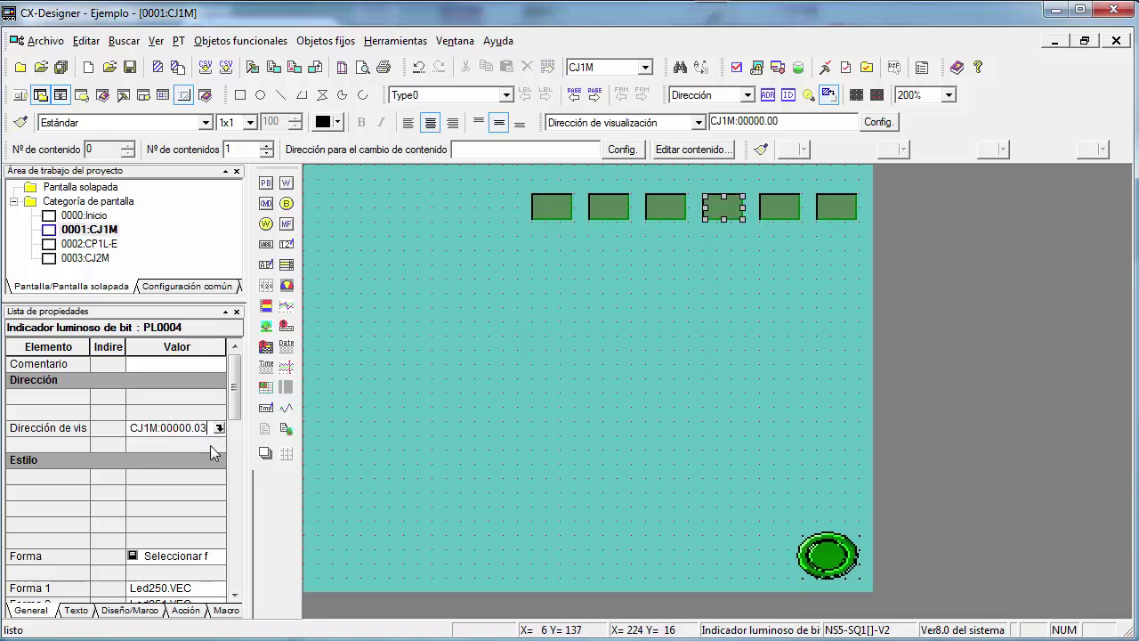
pyautogui.press('Return')
pyautogui.click(778, 217)
pyautogui.click(219, 428)
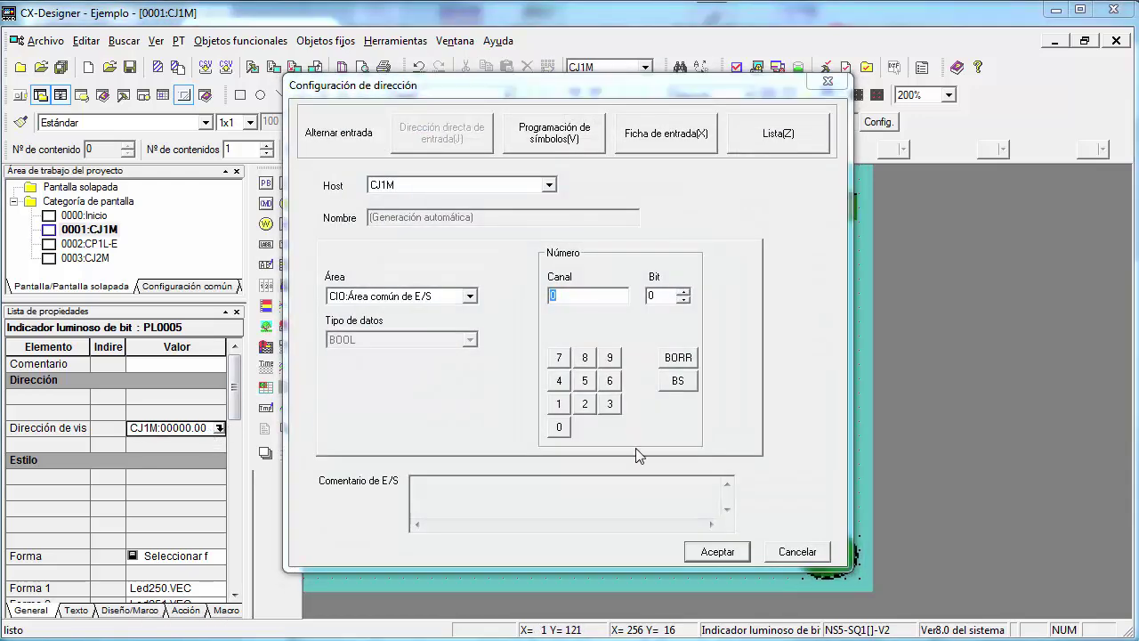
pyautogui.click(776, 550)
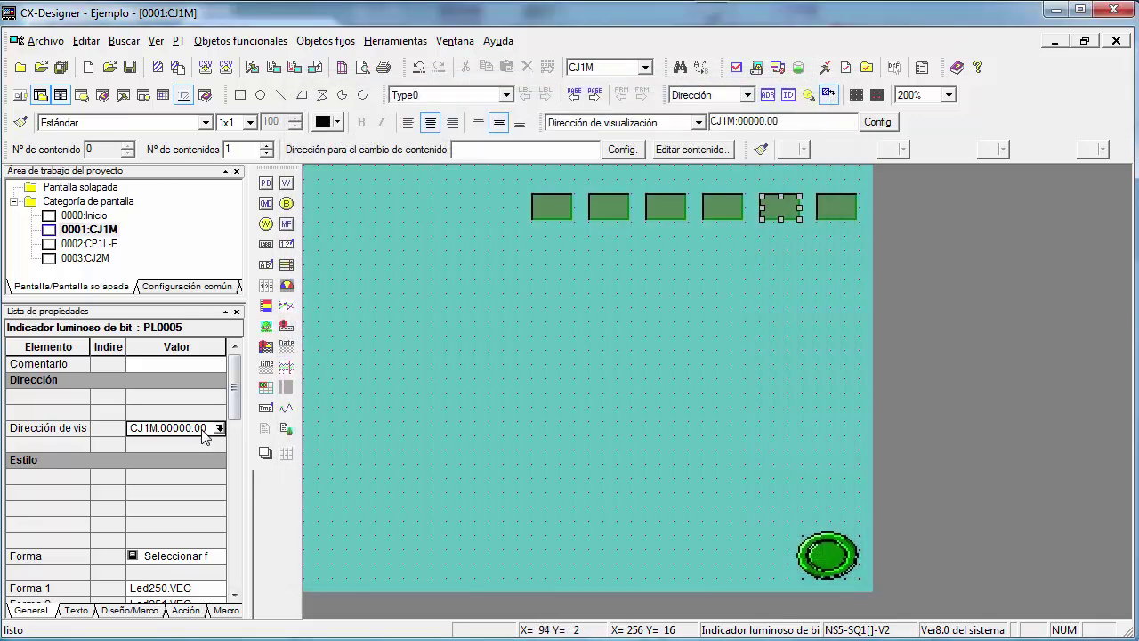
pyautogui.click(205, 430)
pyautogui.click(205, 429)
pyautogui.write('4')
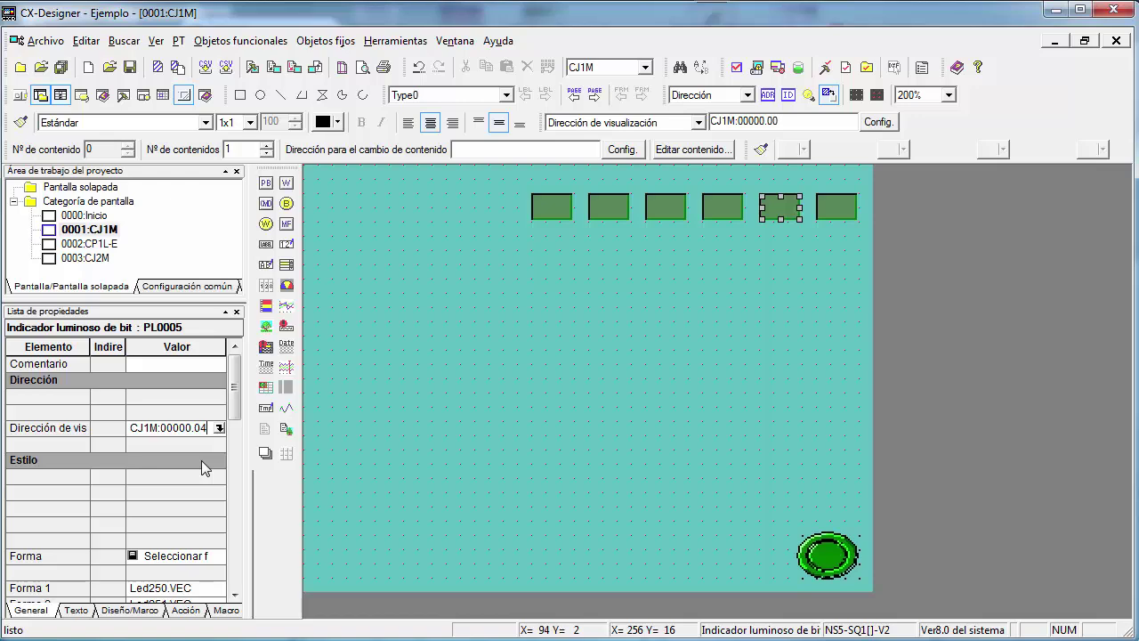
pyautogui.press('Return')
# Change the sixth lamp's display address to CJ1M:00000.05.
pyautogui.click(837, 206)
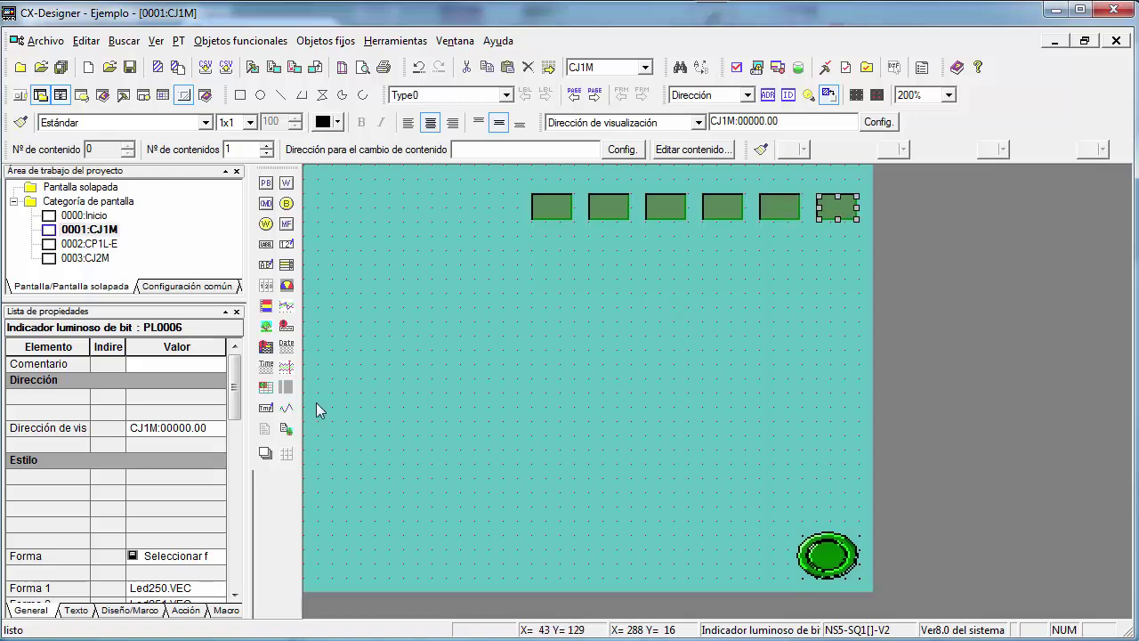
pyautogui.click(185, 430)
pyautogui.click(203, 428)
pyautogui.press('BackSpace')
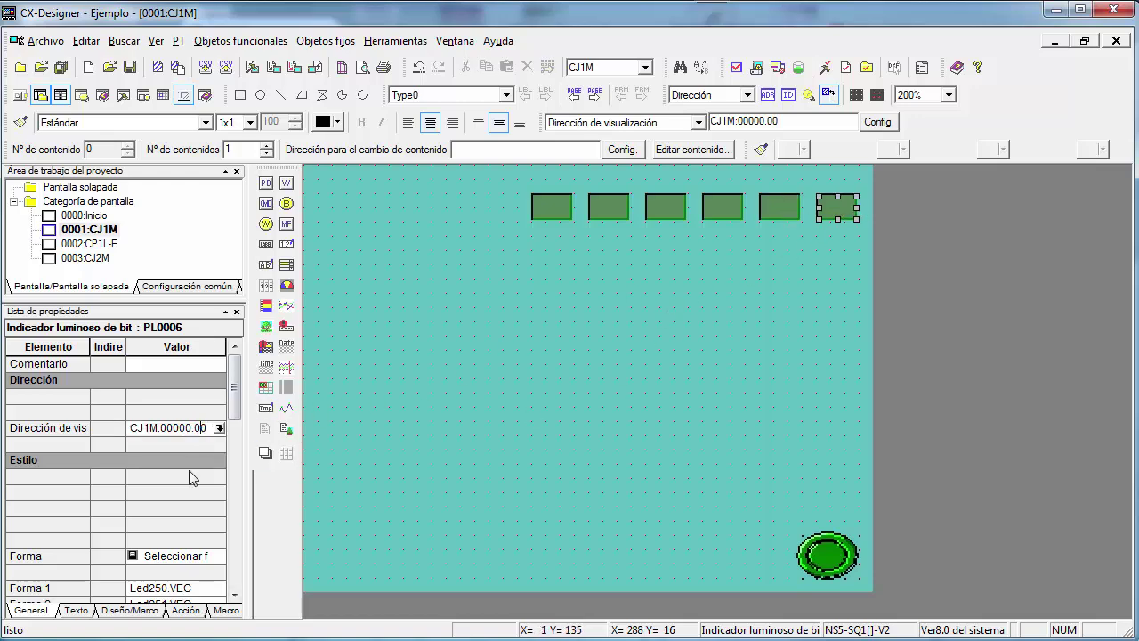
pyautogui.write('5')
pyautogui.press('Return')
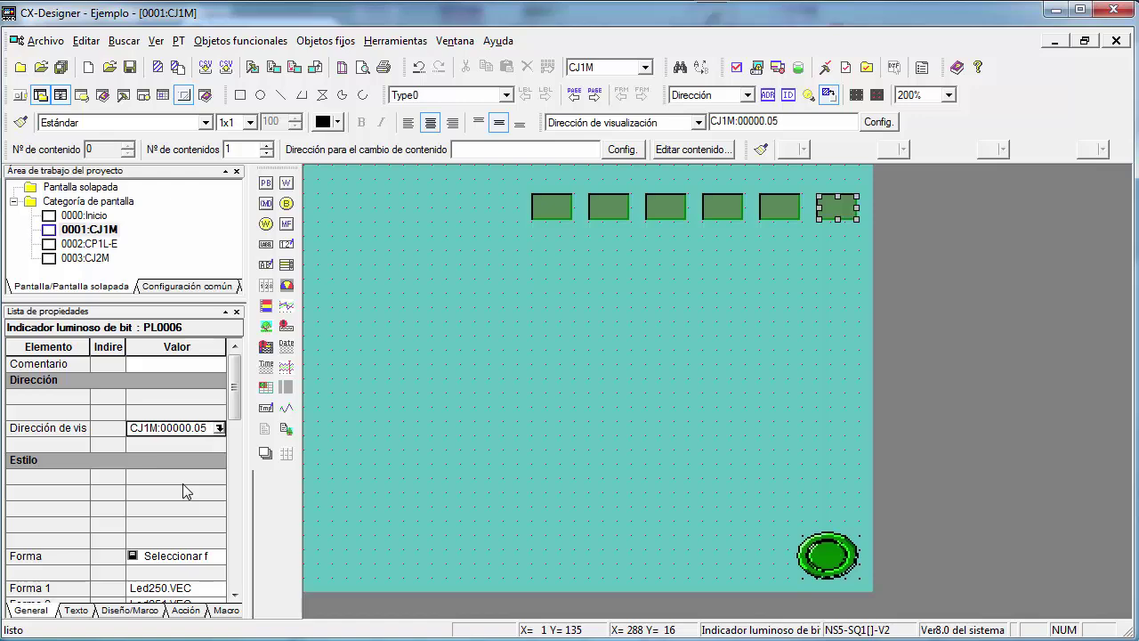
pyautogui.click(532, 276)
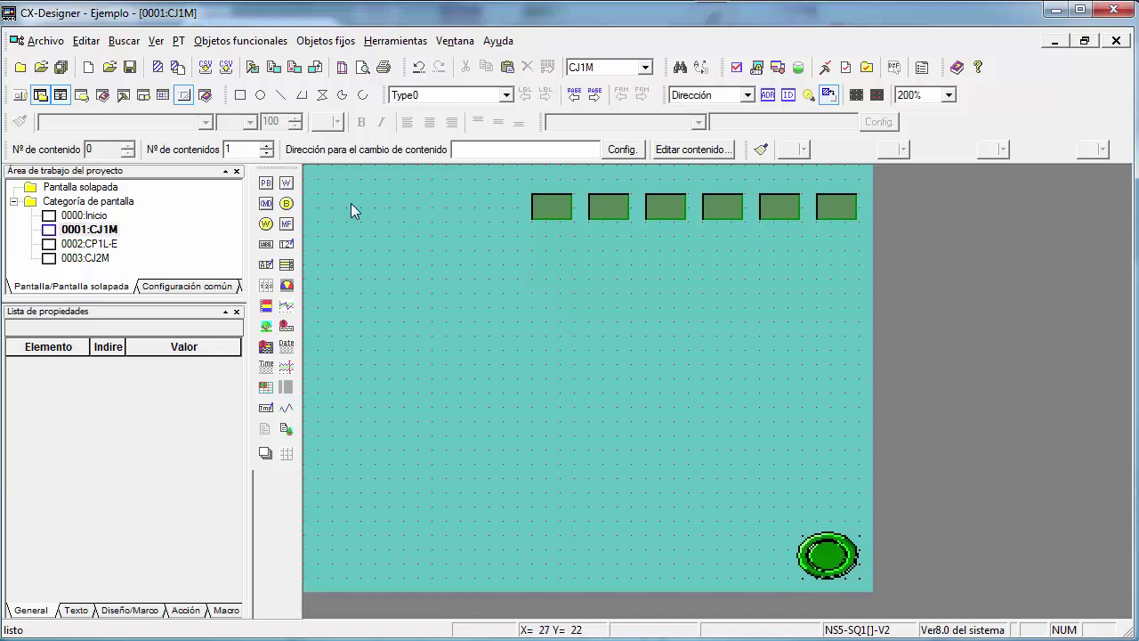
# Draw a label left of the lamps and enter the text Entradas.
pyautogui.click(266, 249)
pyautogui.moveTo(374, 193); pyautogui.dragTo(517, 221)
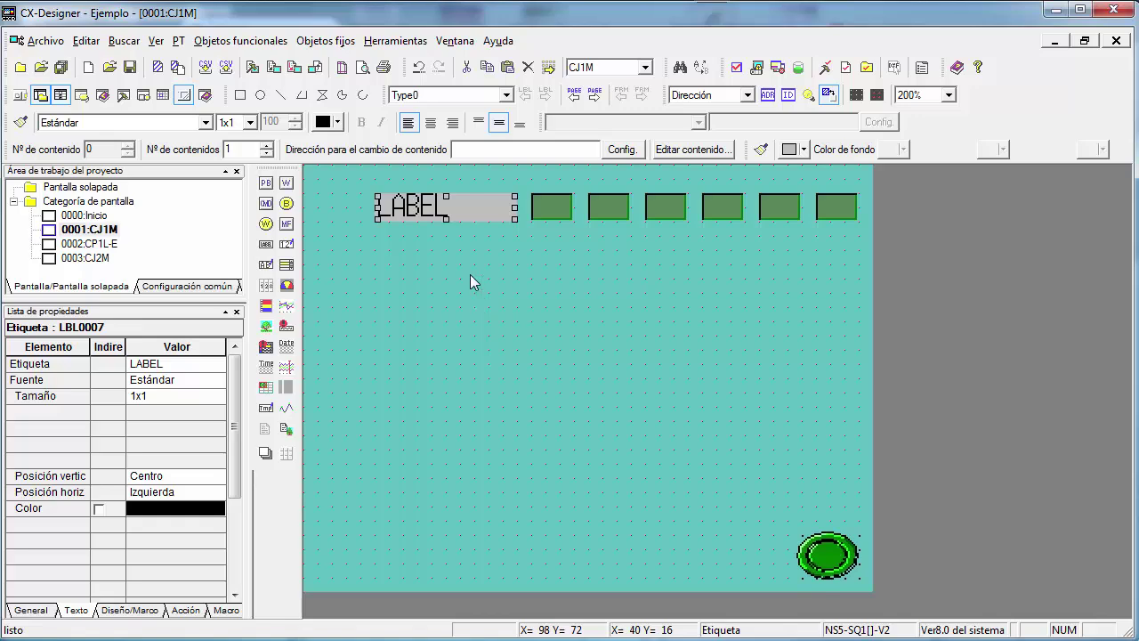
pyautogui.doubleClick(420, 207)
pyautogui.click(366, 90)
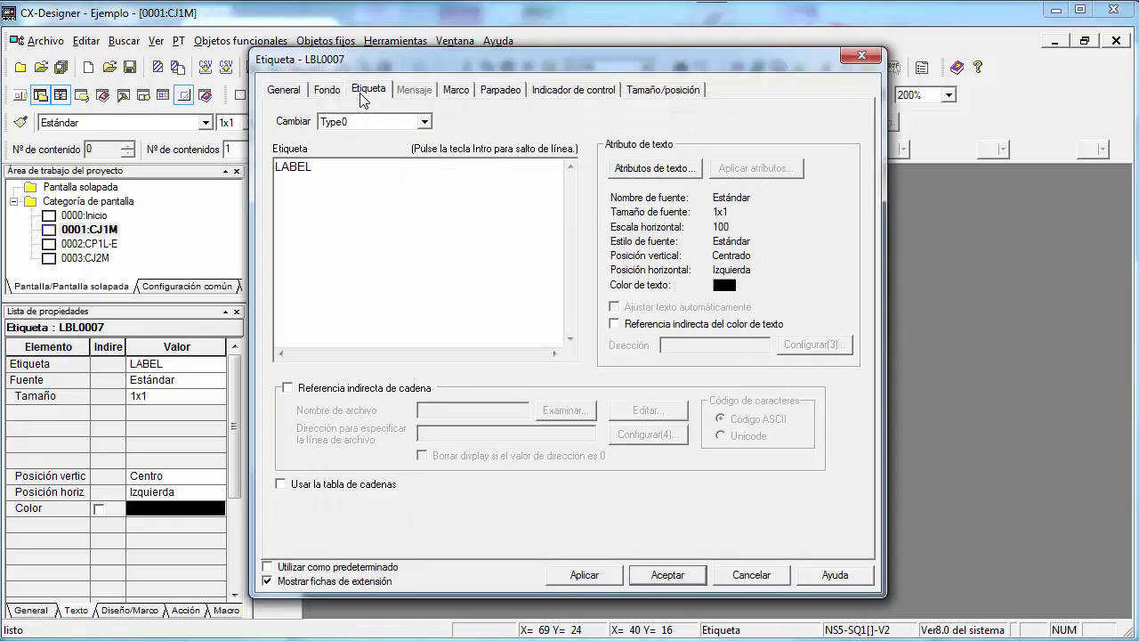
pyautogui.moveTo(338, 161); pyautogui.dragTo(221, 175)
pyautogui.write('Entradas')
# Set the label's font to Arial, size 14.
pyautogui.click(655, 168)
pyautogui.scroll(1, 545, 277)
pyautogui.scroll(5, 545, 278)
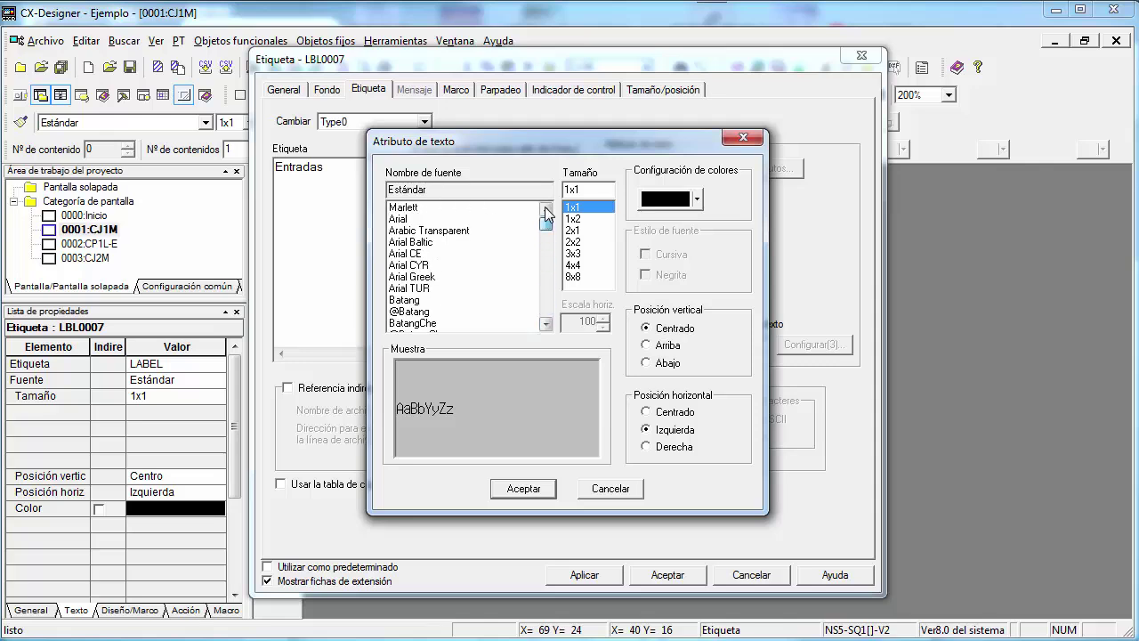
pyautogui.click(419, 218)
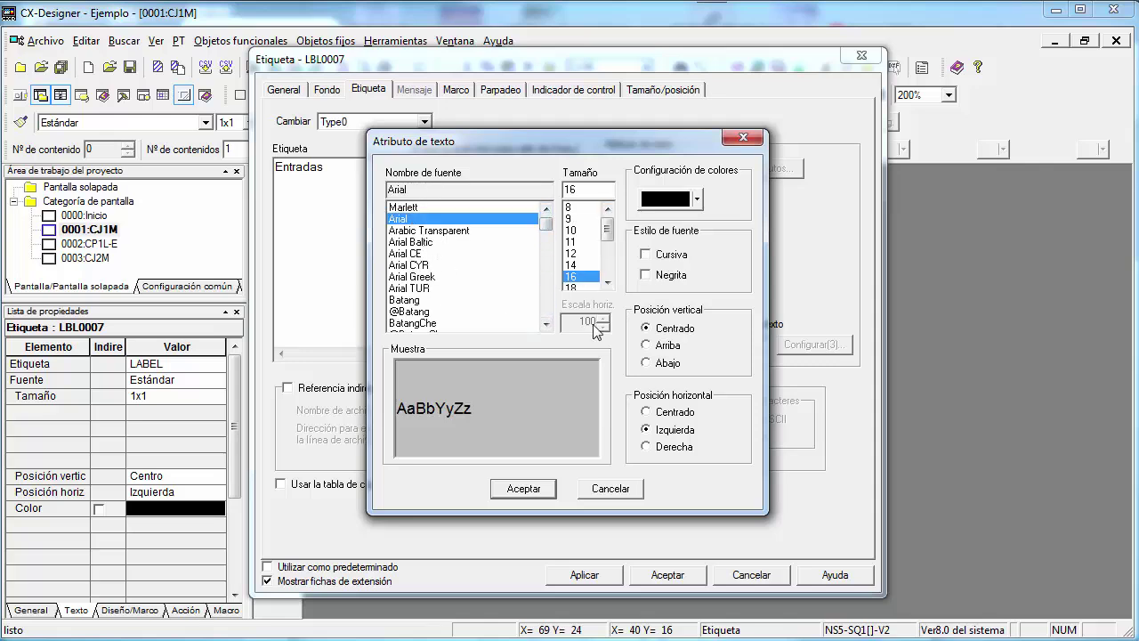
pyautogui.click(579, 266)
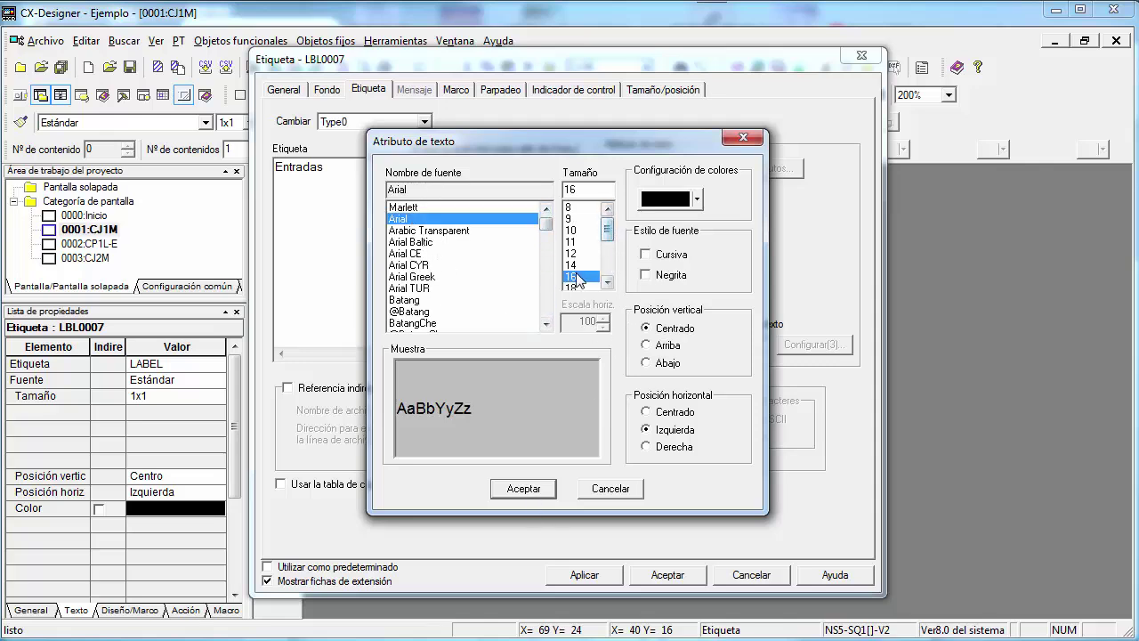
pyautogui.click(523, 489)
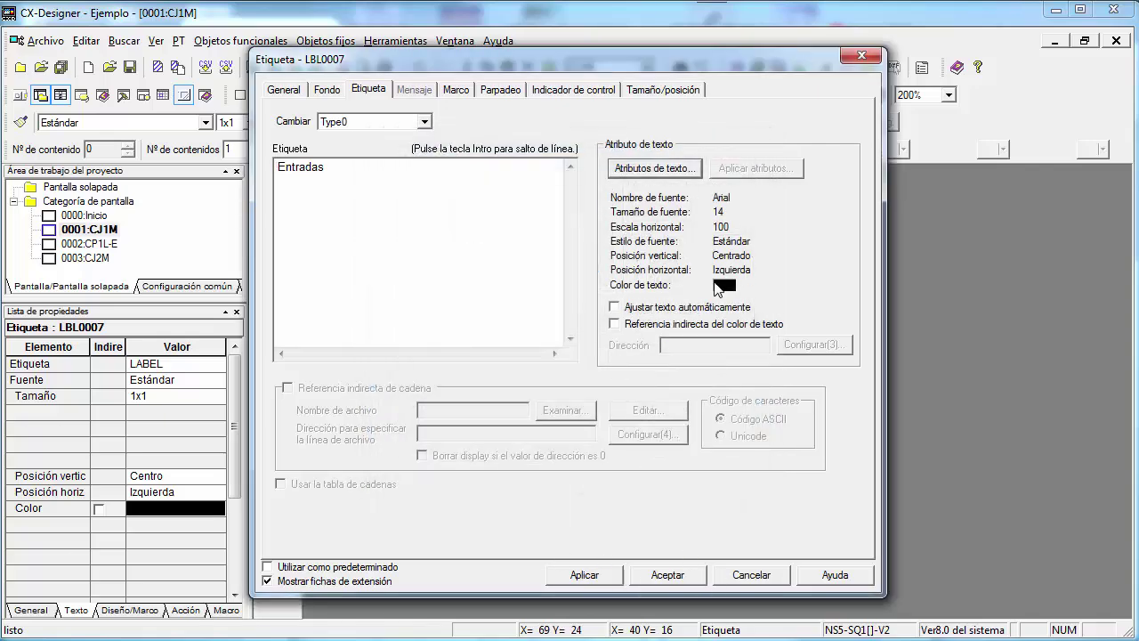
# Make the label text blue and apply the changes.
pyautogui.click(663, 167)
pyautogui.click(697, 199)
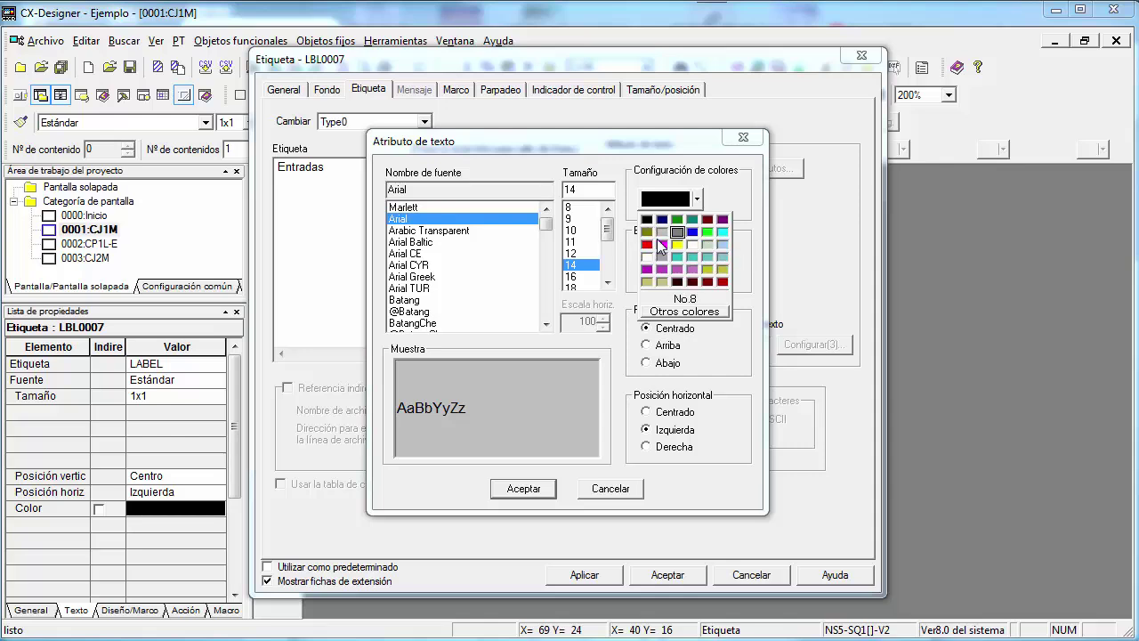
pyautogui.click(694, 233)
pyautogui.click(525, 488)
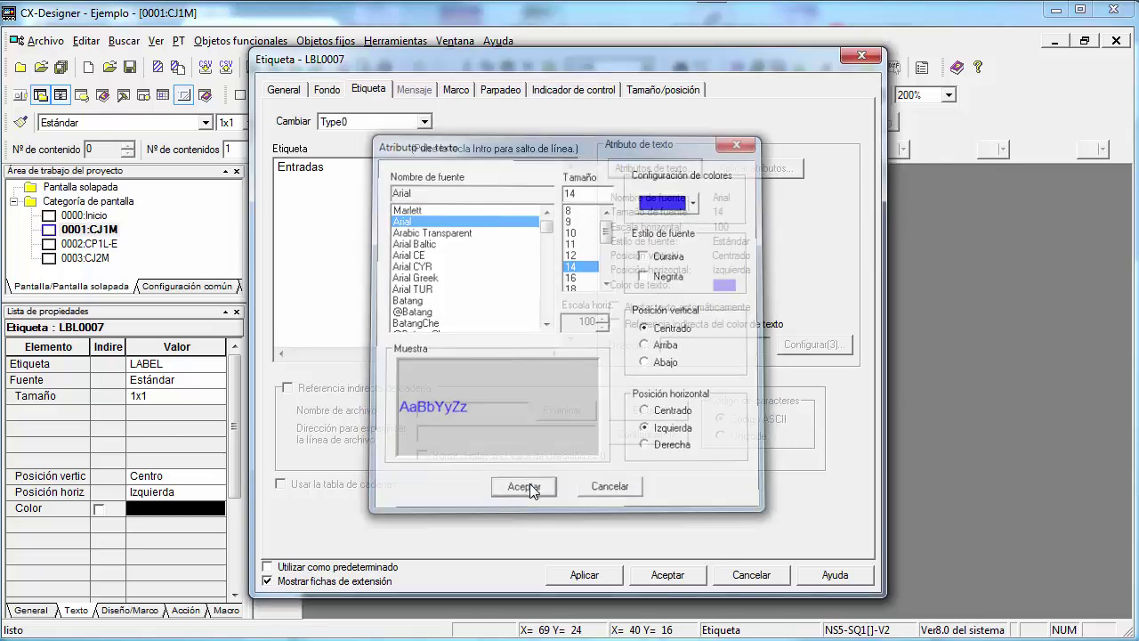
pyautogui.click(668, 574)
# Adjust the Entradas label's position, then select it with all six lamps.
pyautogui.click(490, 318)
pyautogui.click(436, 214)
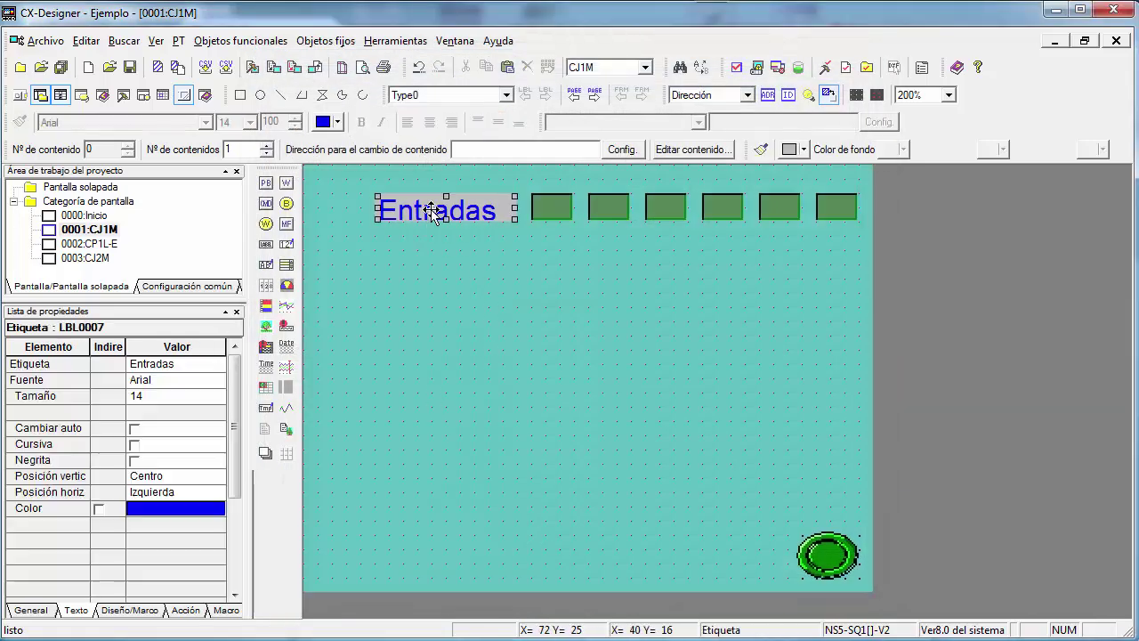
pyautogui.moveTo(447, 222)
pyautogui.mouseDown()
pyautogui.moveTo(447, 234)
pyautogui.moveTo(442, 211)
pyautogui.mouseUp()
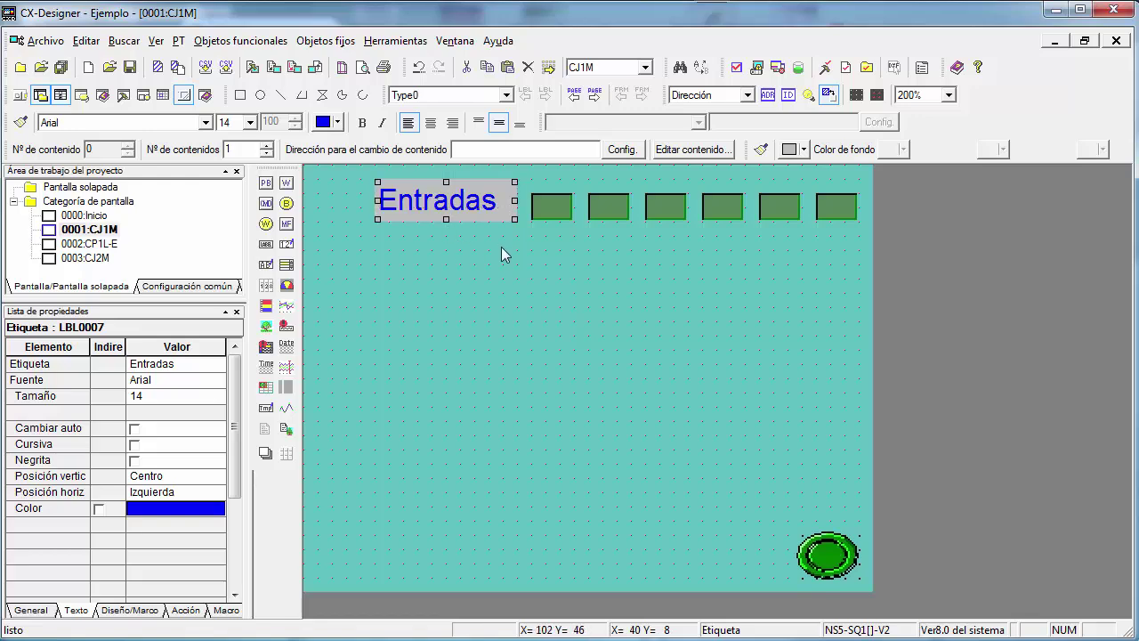
pyautogui.click(501, 246)
pyautogui.click(455, 208)
pyautogui.click(457, 278)
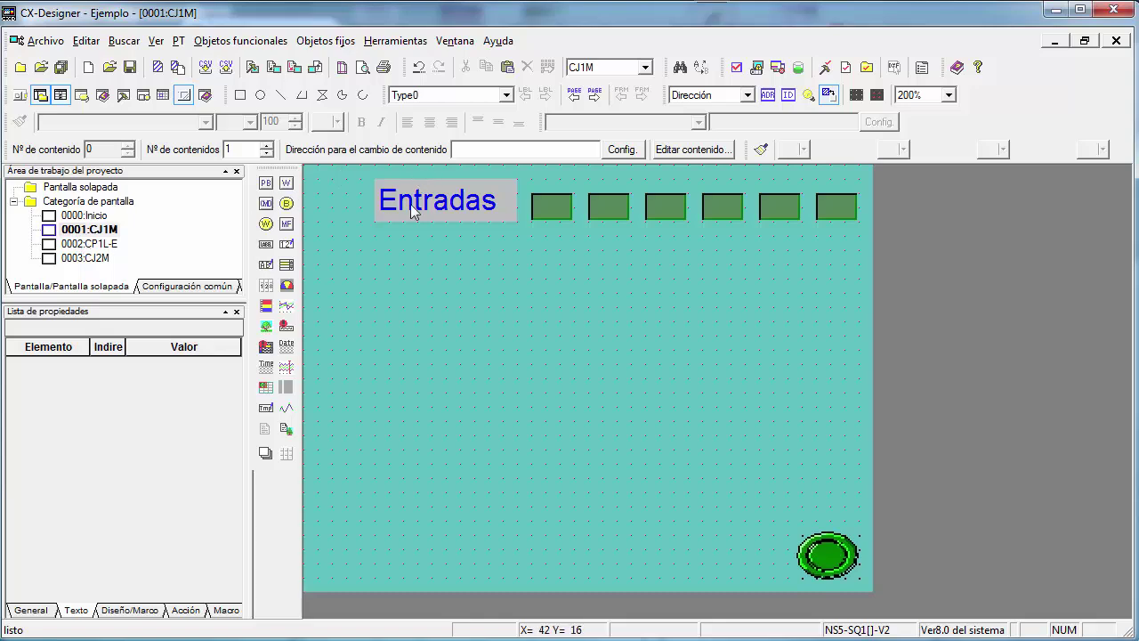
pyautogui.moveTo(342, 170); pyautogui.dragTo(866, 247)
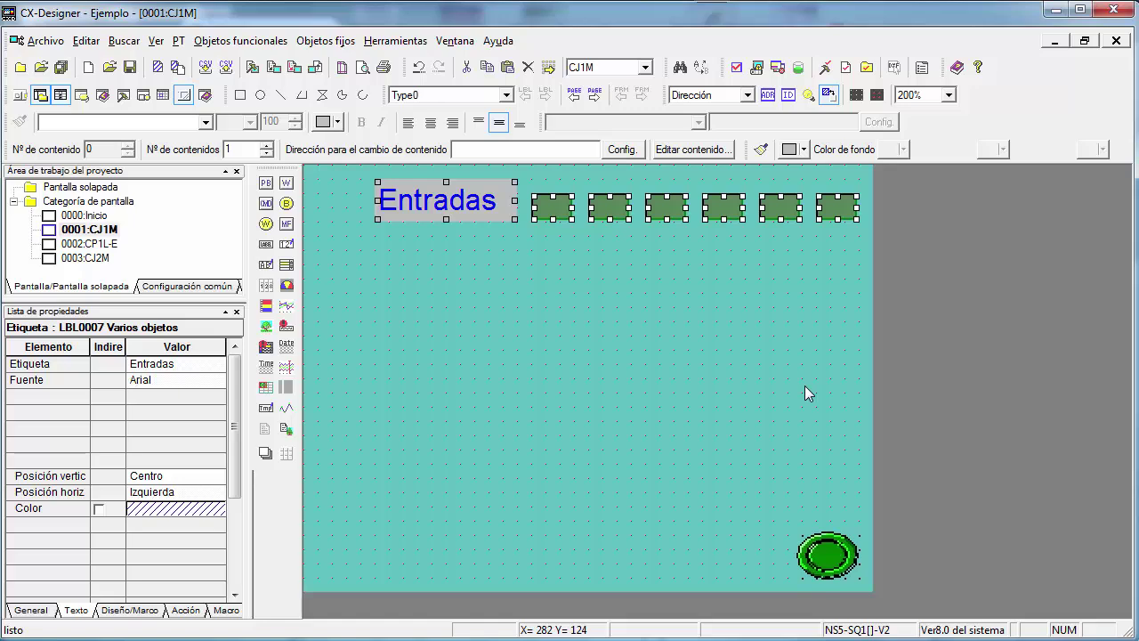
# Paste the Entradas label and six lamps onto screen 0002:CP1L-E.
pyautogui.click(85, 244)
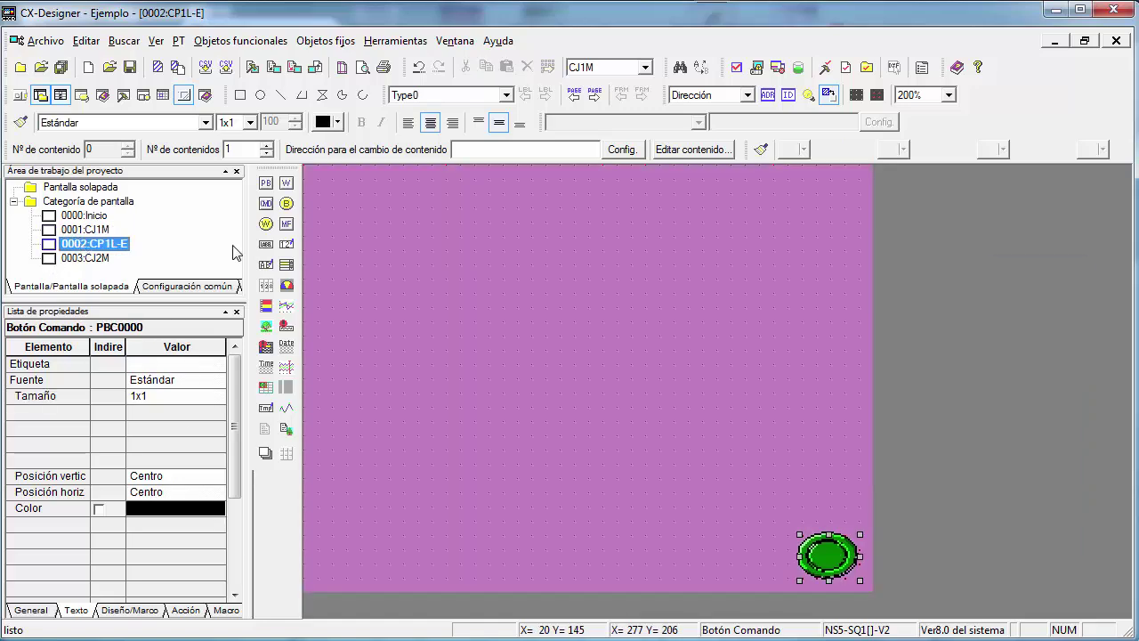
pyautogui.rightClick(415, 229)
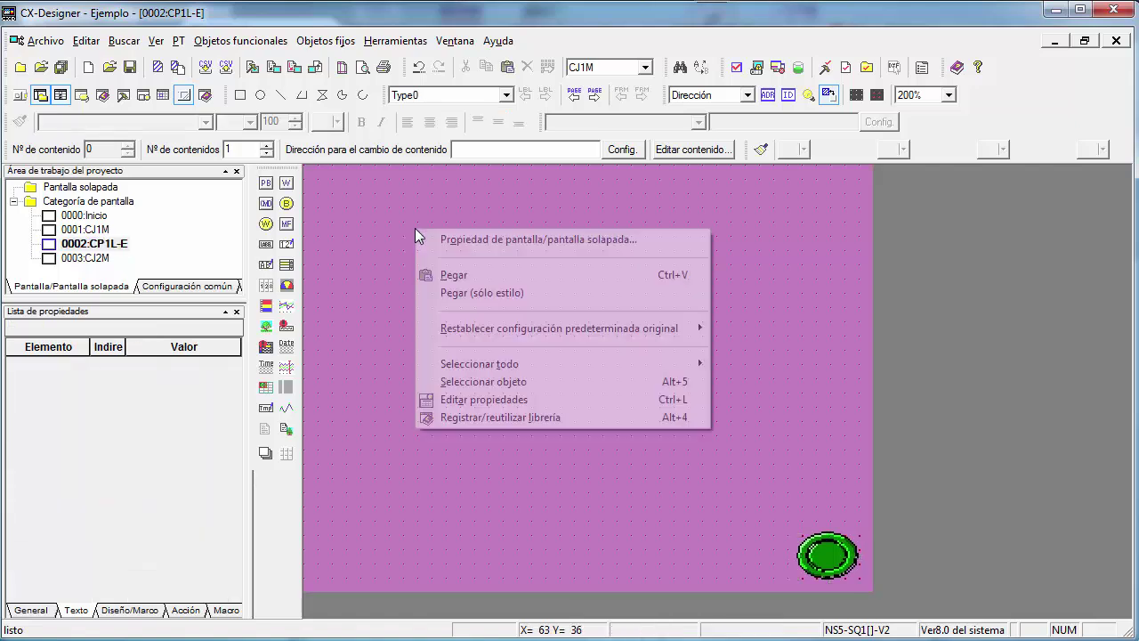
pyautogui.click(461, 281)
pyautogui.click(505, 317)
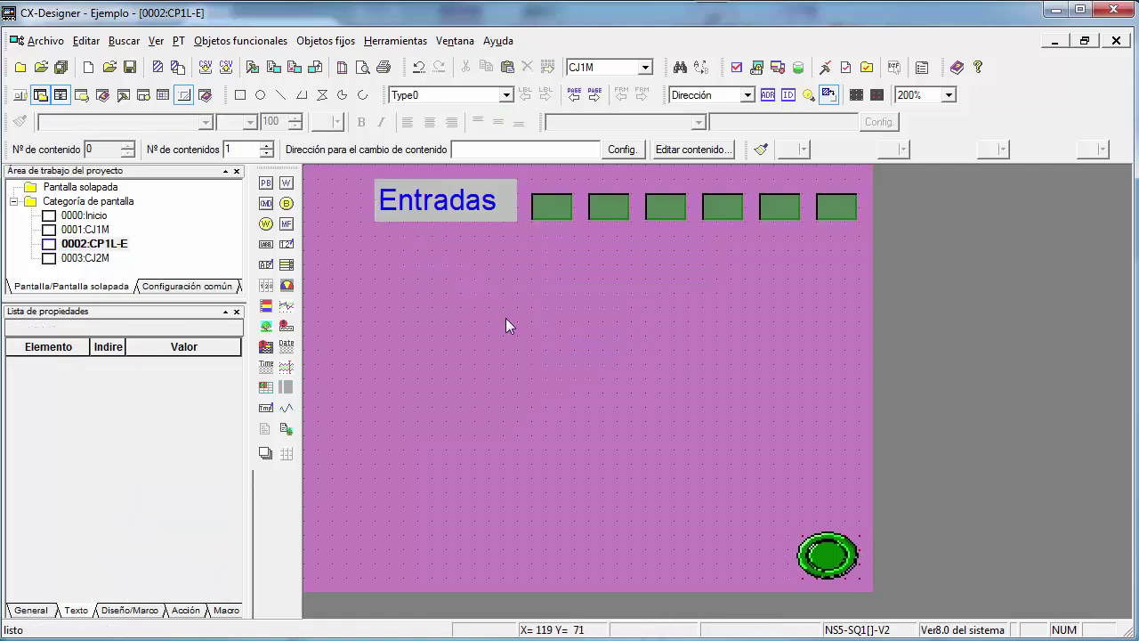
# Switch the first lamp's address host to CP1L.
pyautogui.click(561, 207)
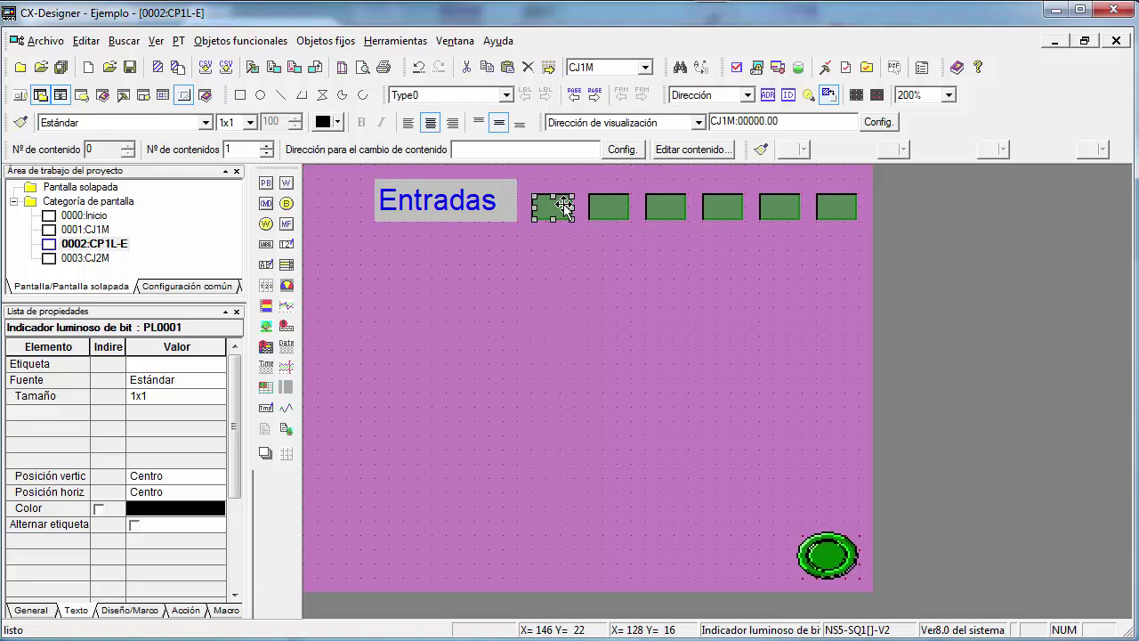
pyautogui.click(153, 381)
pyautogui.click(544, 207)
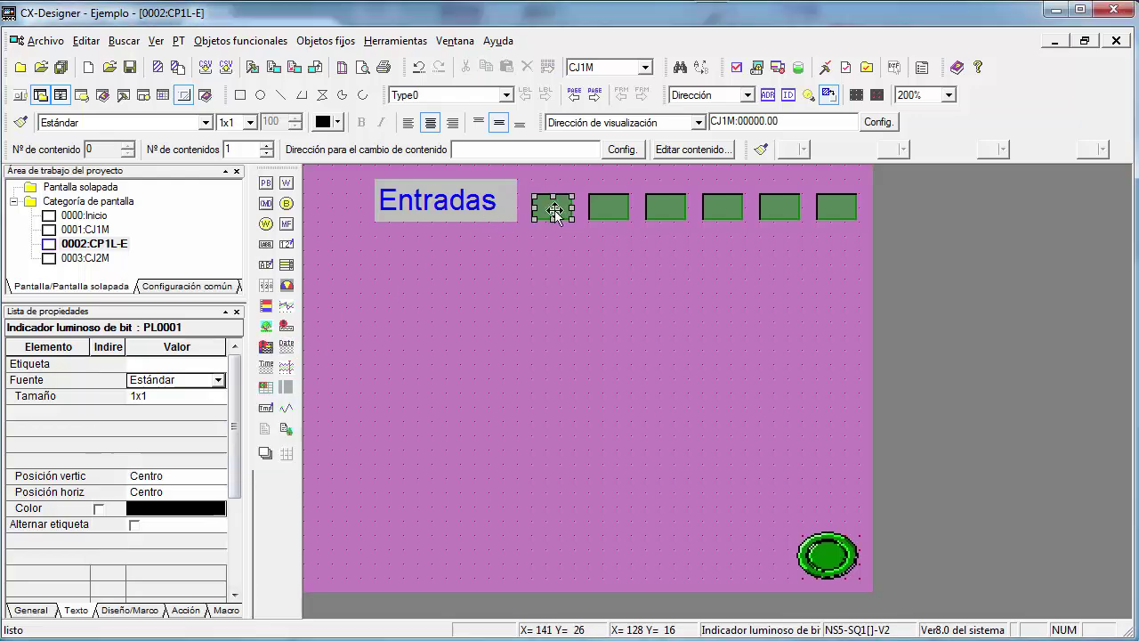
pyautogui.doubleClick(552, 208)
pyautogui.click(917, 56)
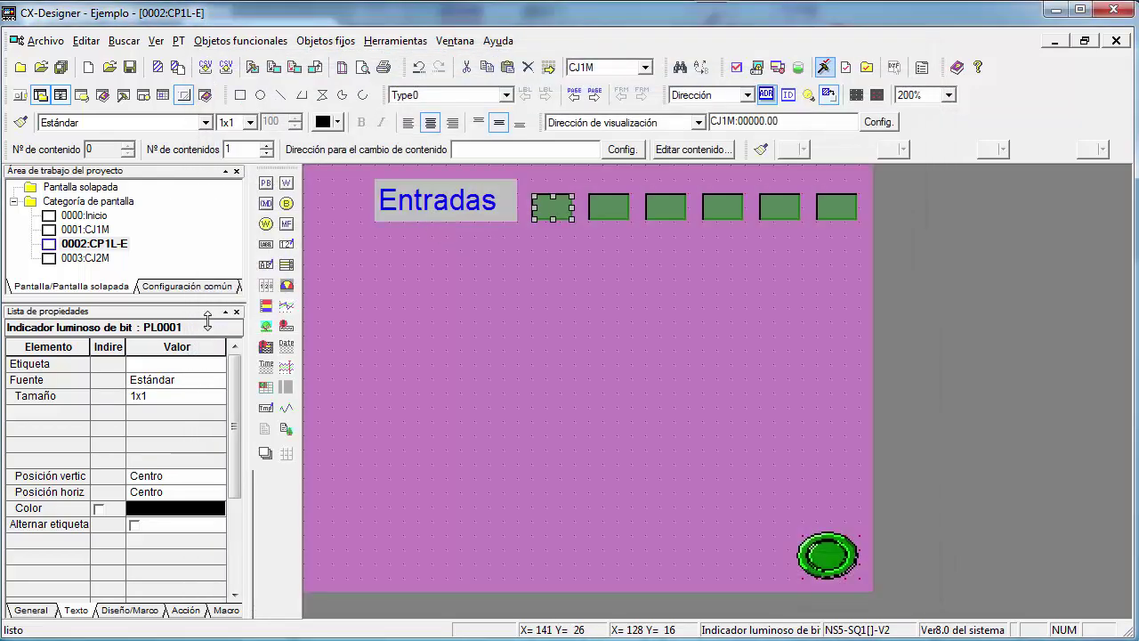
pyautogui.click(44, 611)
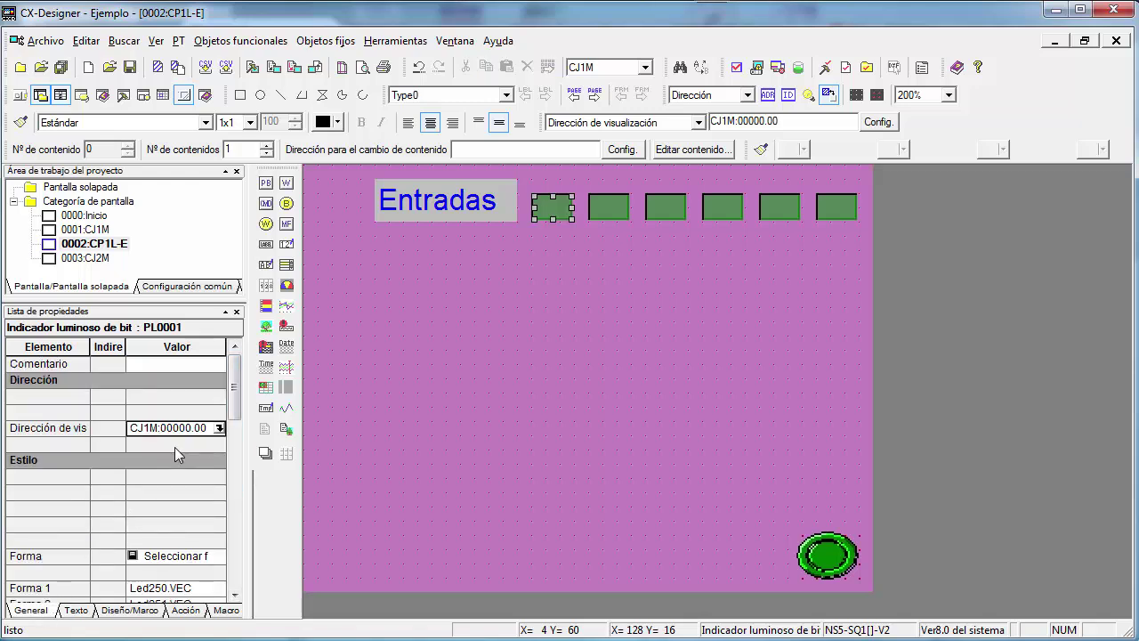
pyautogui.click(219, 428)
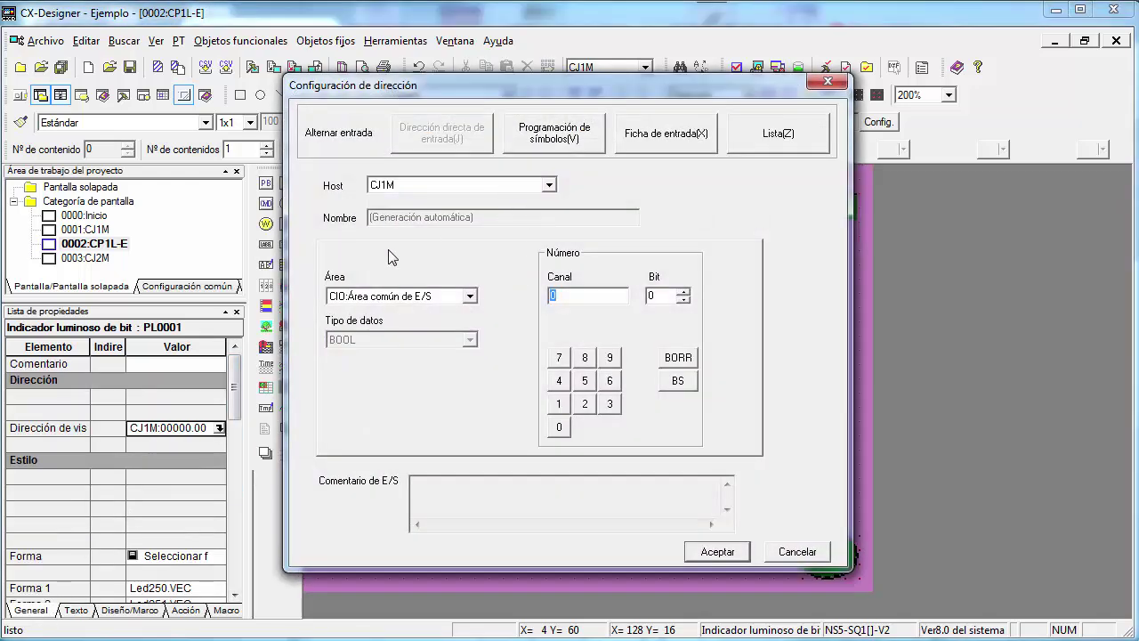
pyautogui.click(550, 185)
pyautogui.click(419, 223)
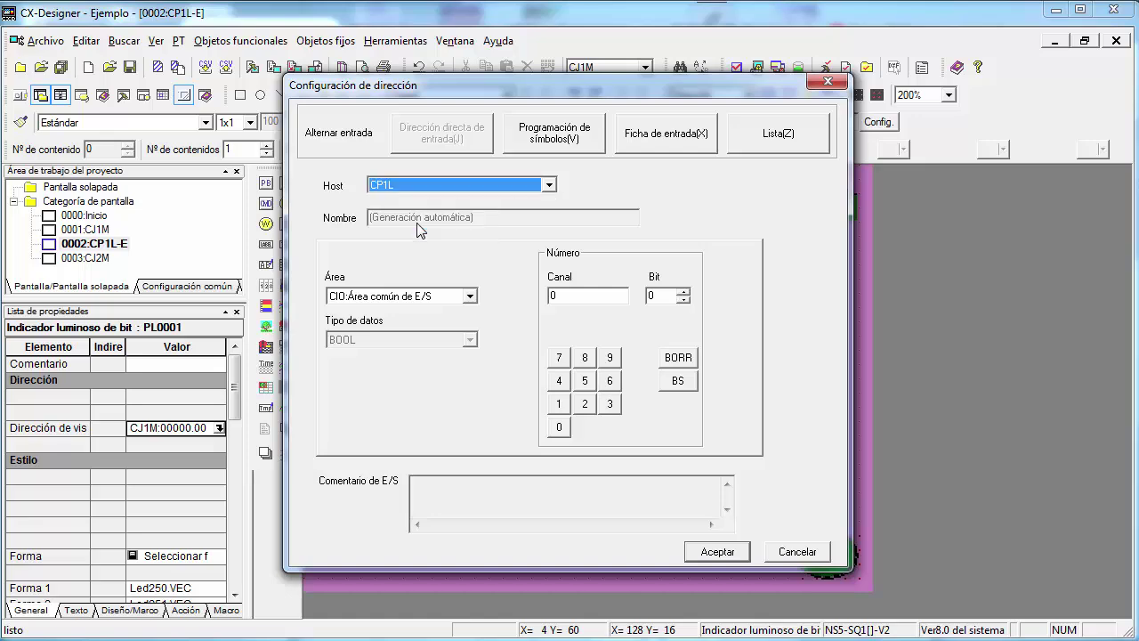
pyautogui.click(717, 551)
# Set the second lamp's address to CP1L:00000.01.
pyautogui.click(618, 208)
pyautogui.doubleClick(617, 209)
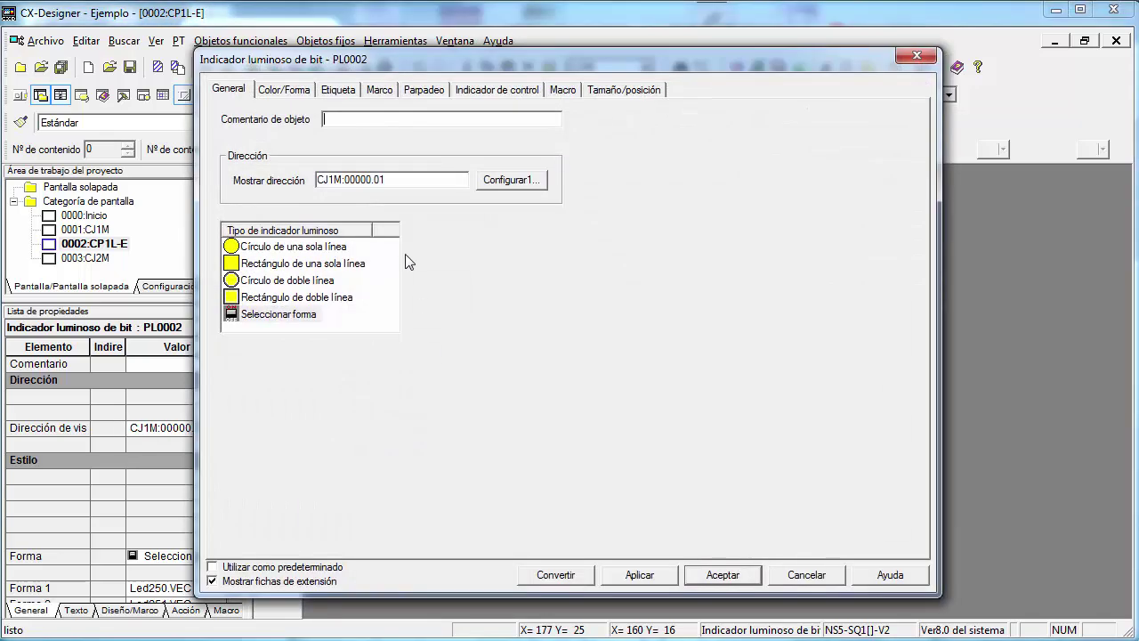
pyautogui.click(511, 180)
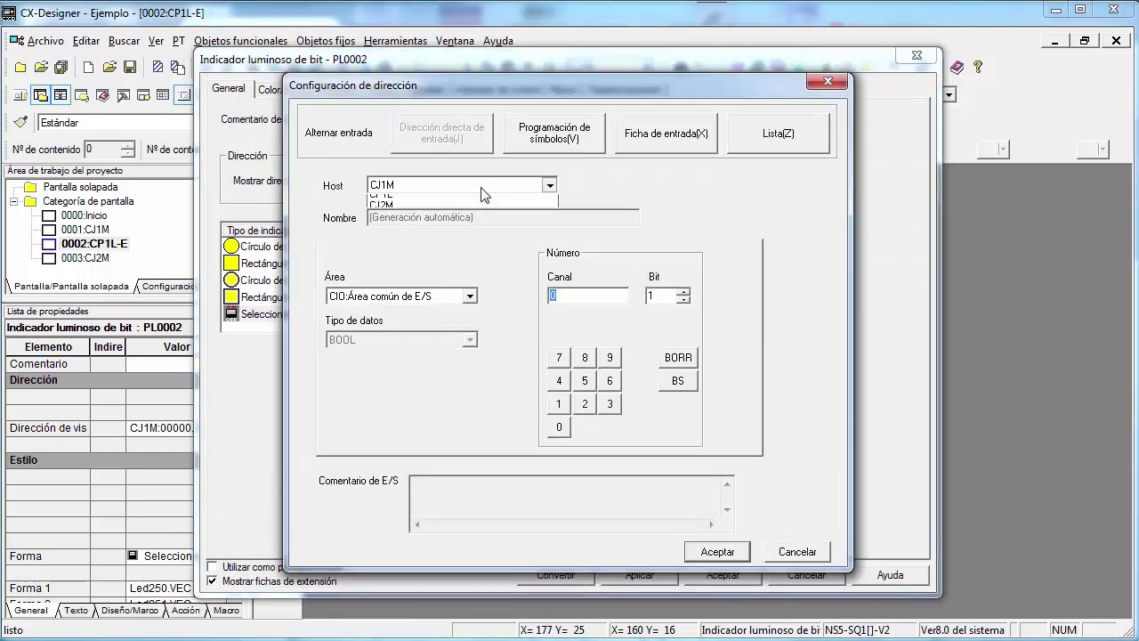
pyautogui.click(549, 184)
pyautogui.click(445, 216)
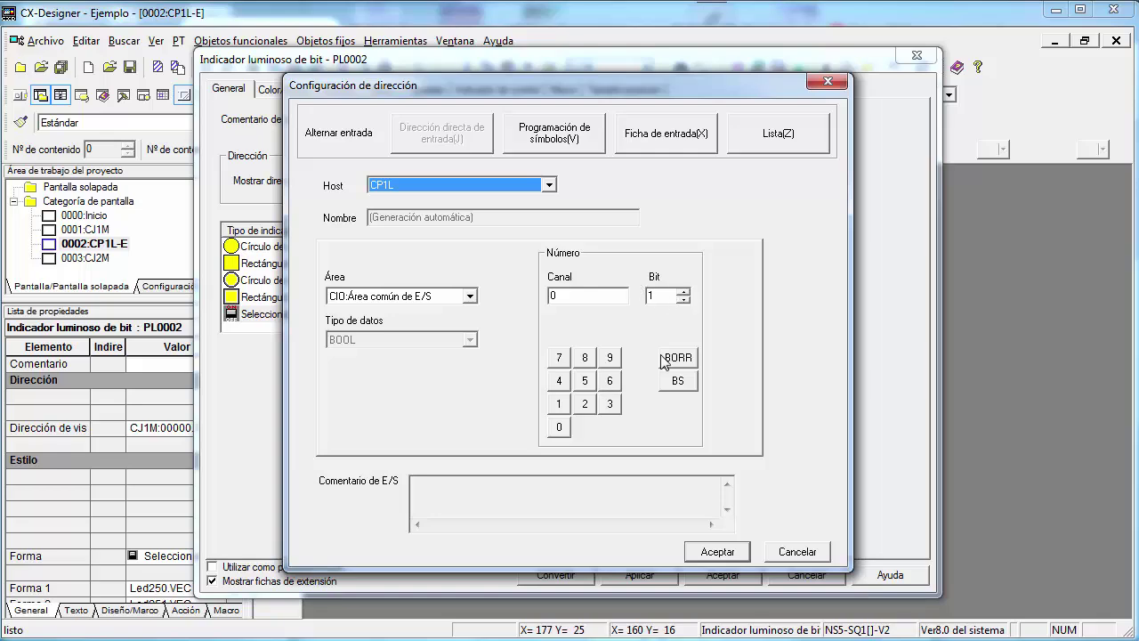
pyautogui.click(718, 552)
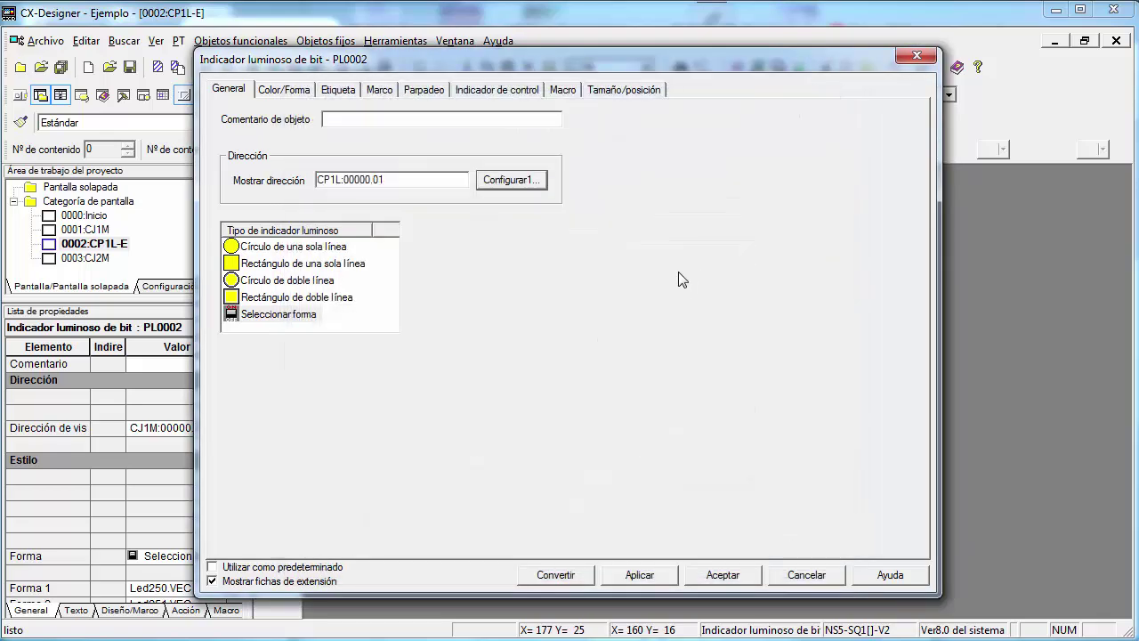
pyautogui.click(723, 575)
# Widen the properties panel and select all six indicator lamps.
pyautogui.click(649, 215)
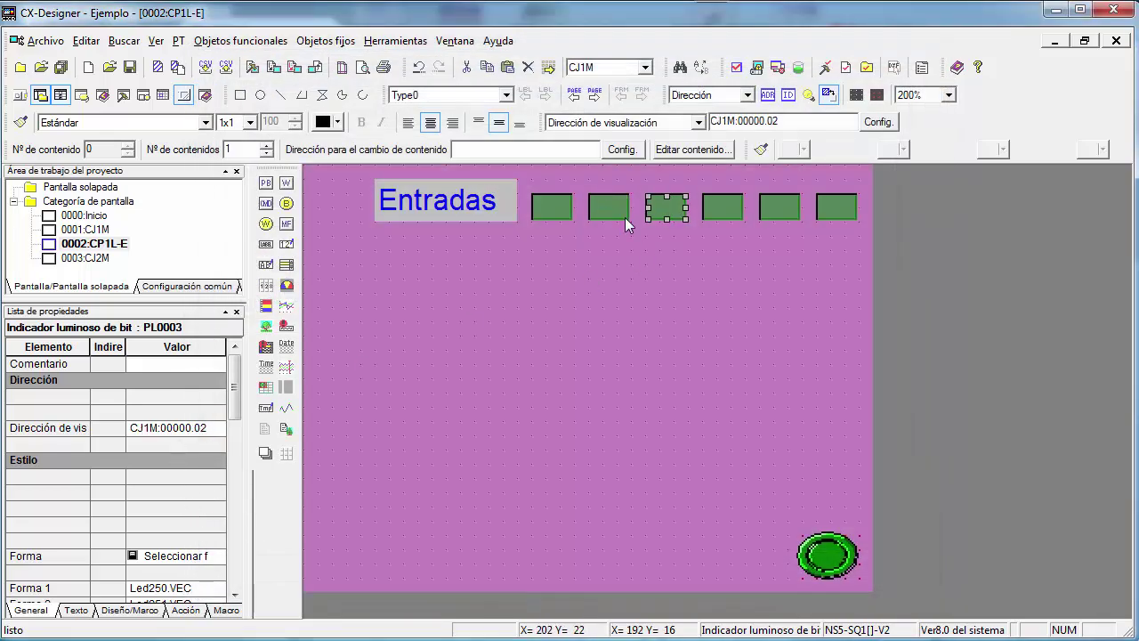
pyautogui.click(178, 428)
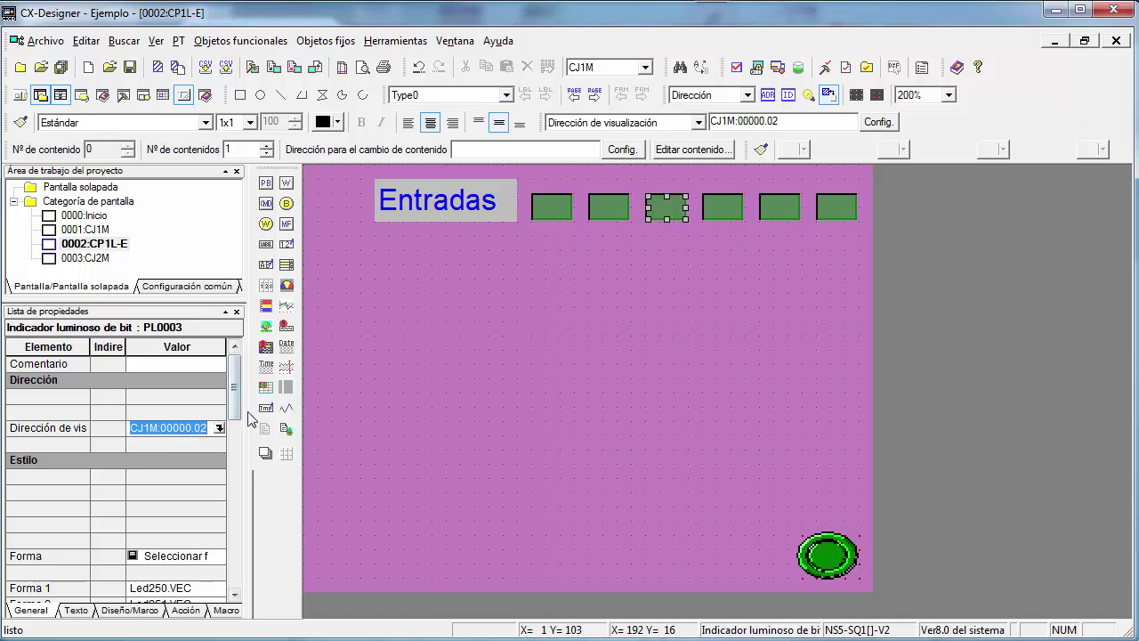
pyautogui.moveTo(250, 425); pyautogui.dragTo(309, 425)
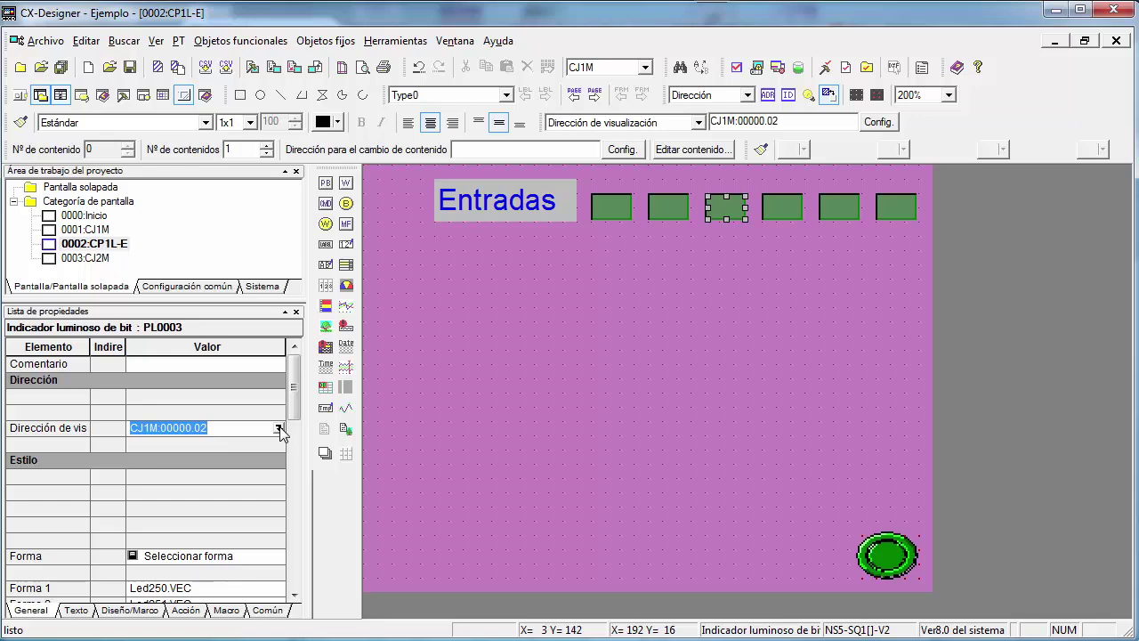
pyautogui.moveTo(923, 241); pyautogui.dragTo(588, 189)
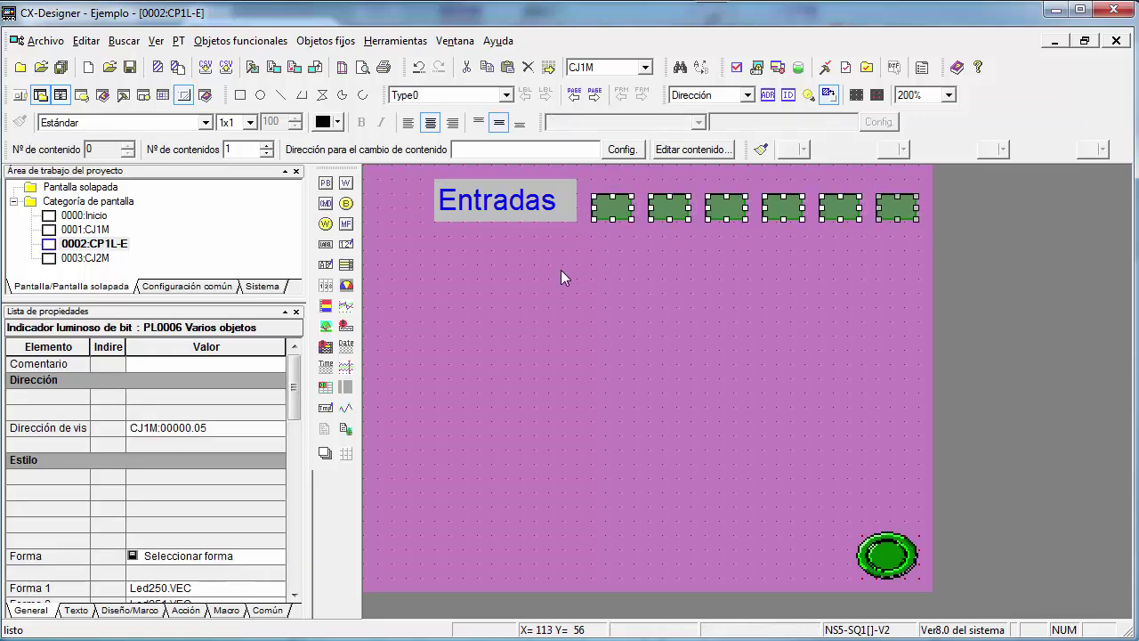
# Open the six lamps' shared property table and switch PL0003's address host to CP1L.
pyautogui.rightClick(620, 212)
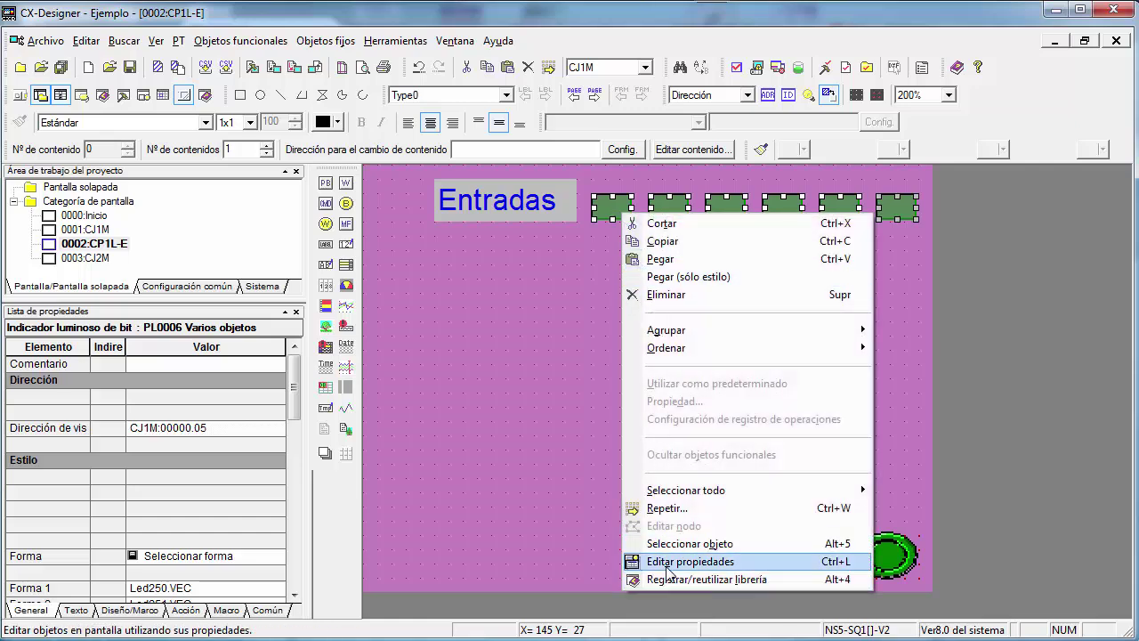
pyautogui.click(666, 566)
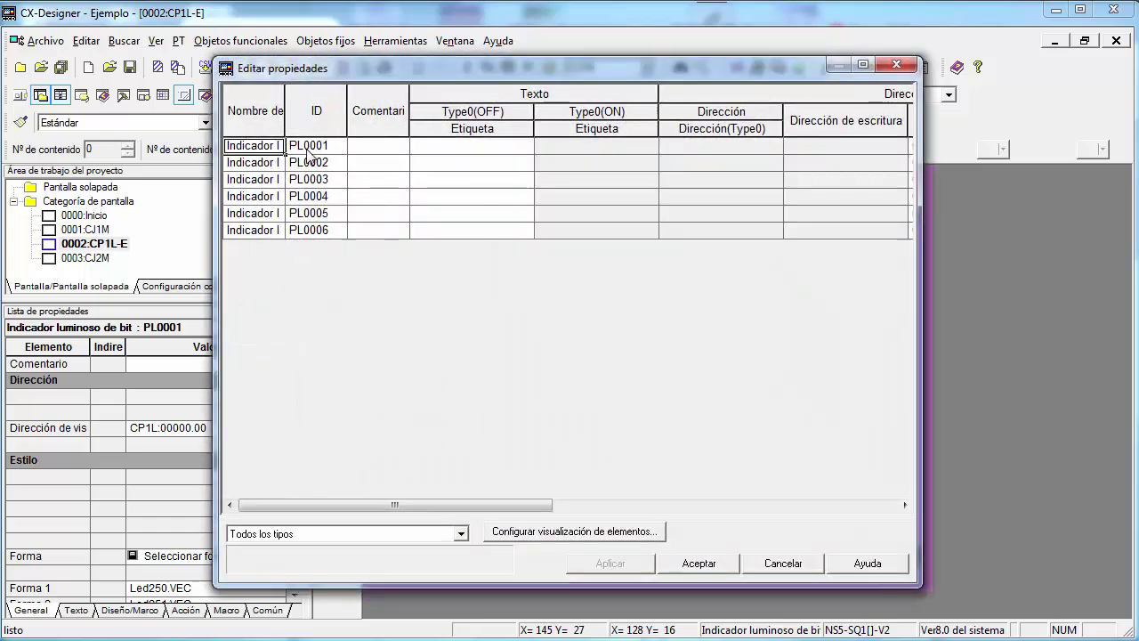
pyautogui.moveTo(440, 502); pyautogui.dragTo(529, 502)
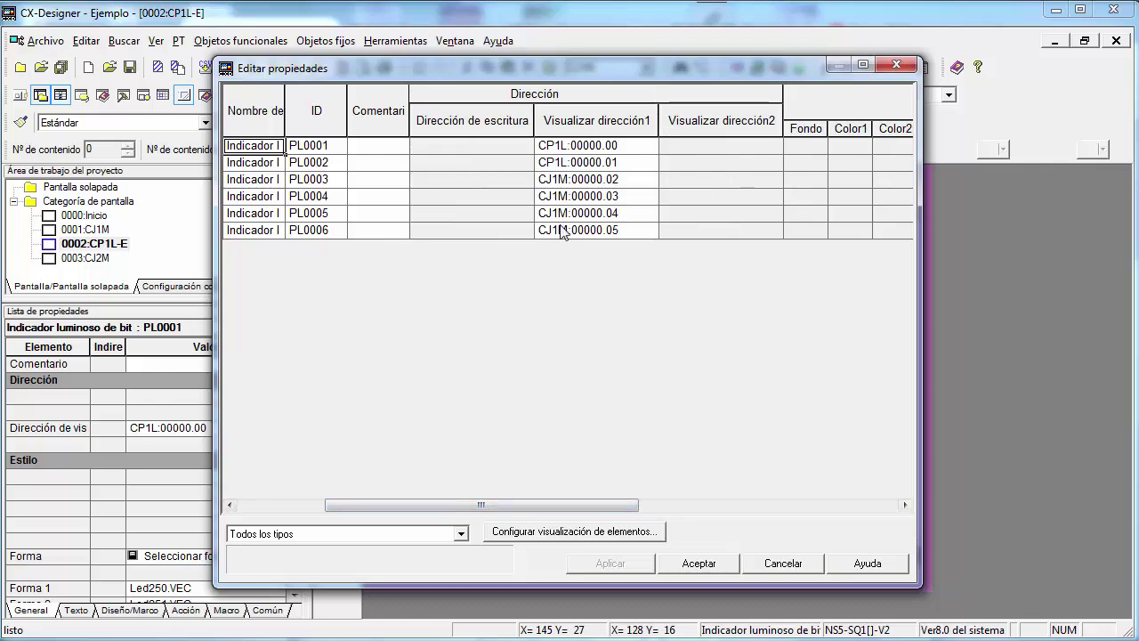
pyautogui.click(566, 182)
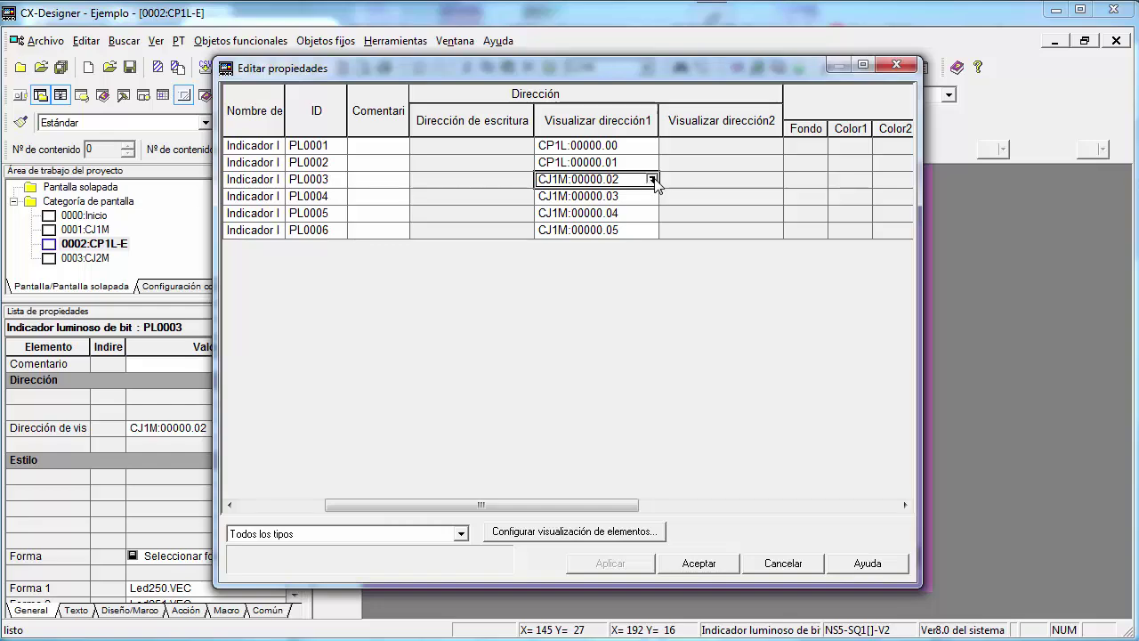
pyautogui.click(652, 179)
pyautogui.click(549, 185)
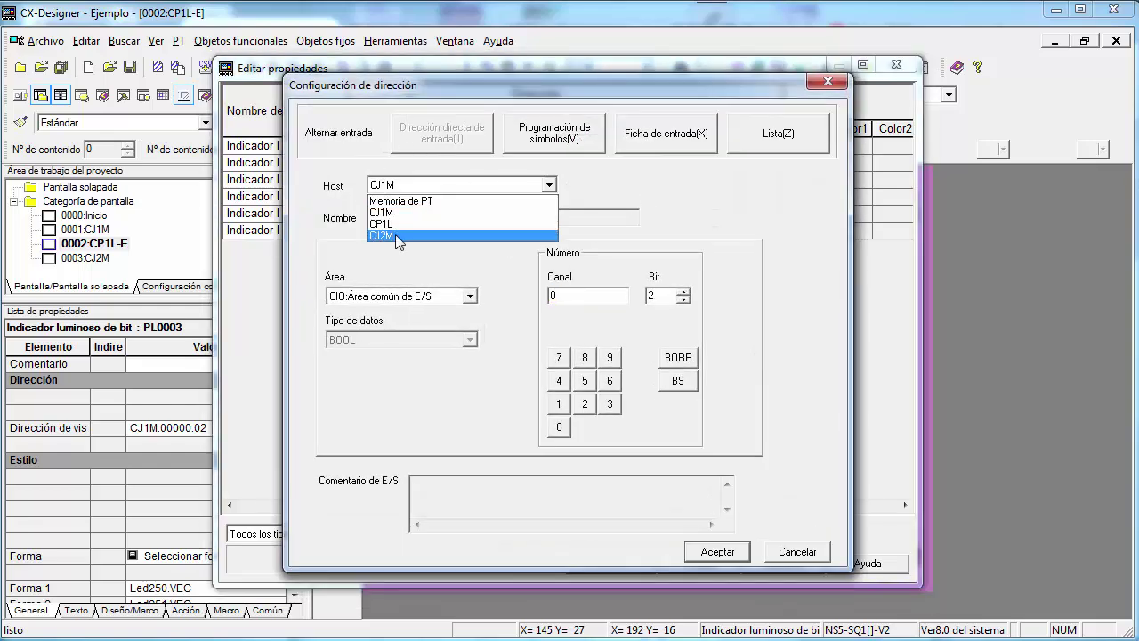
pyautogui.click(398, 224)
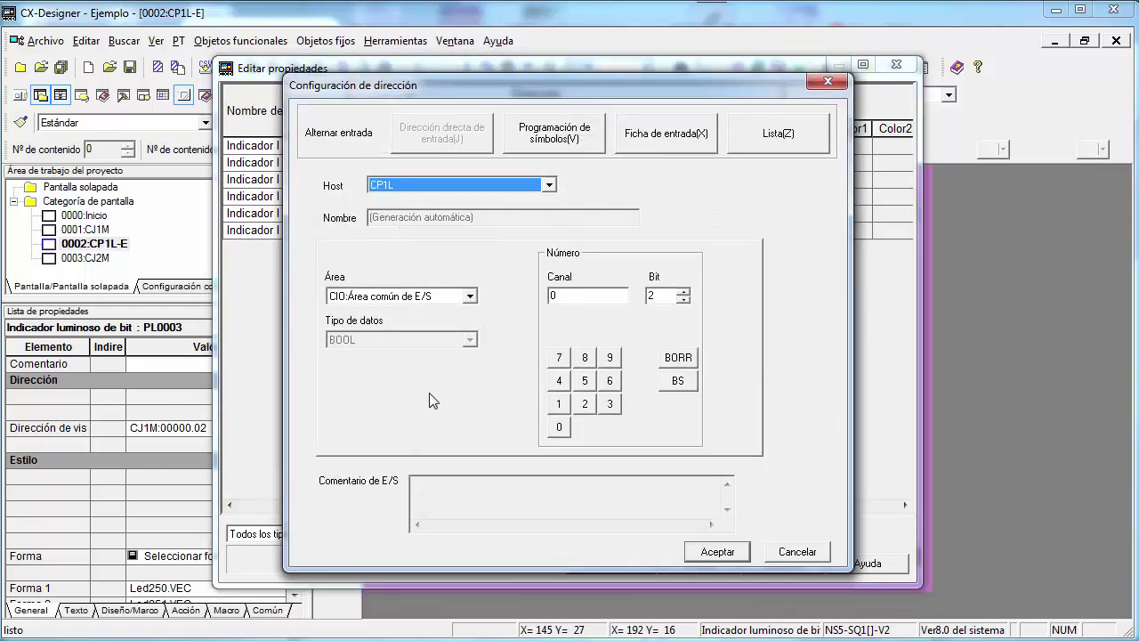
pyautogui.click(721, 553)
# Switch the display addresses of PL0004 and PL0005 to host CP1L.
pyautogui.click(593, 216)
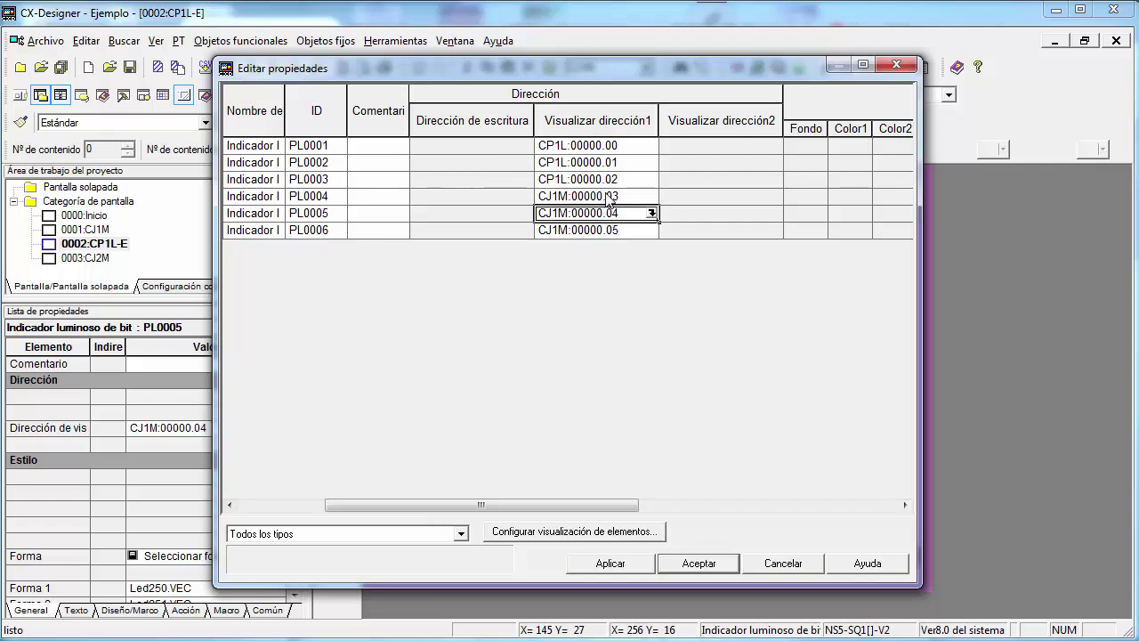
pyautogui.click(611, 197)
pyautogui.click(653, 196)
pyautogui.click(472, 193)
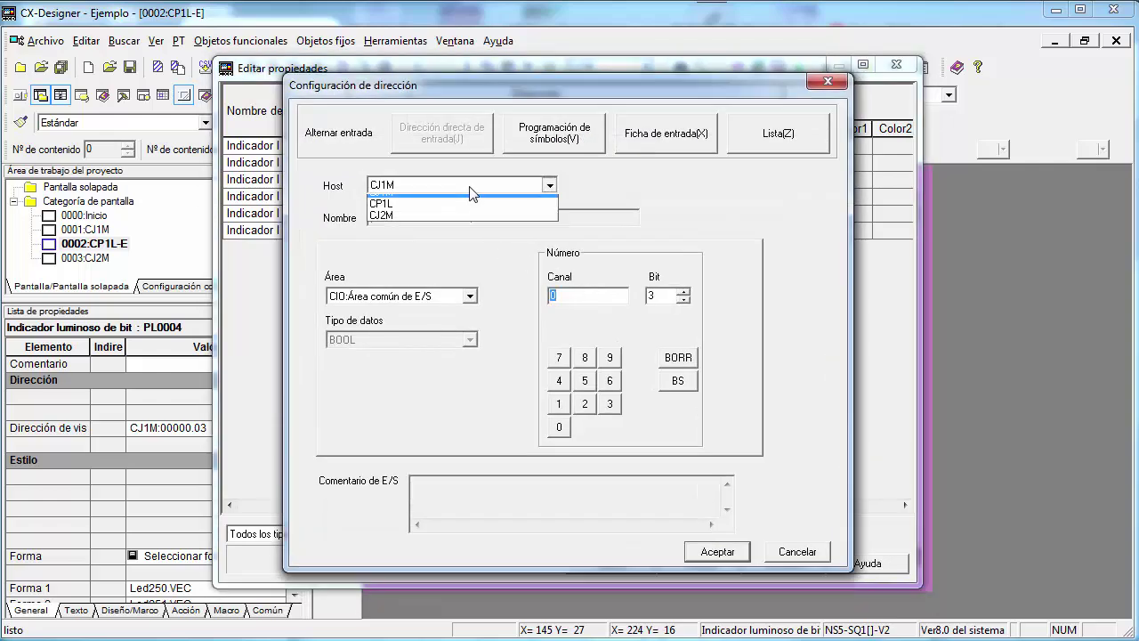
pyautogui.click(463, 212)
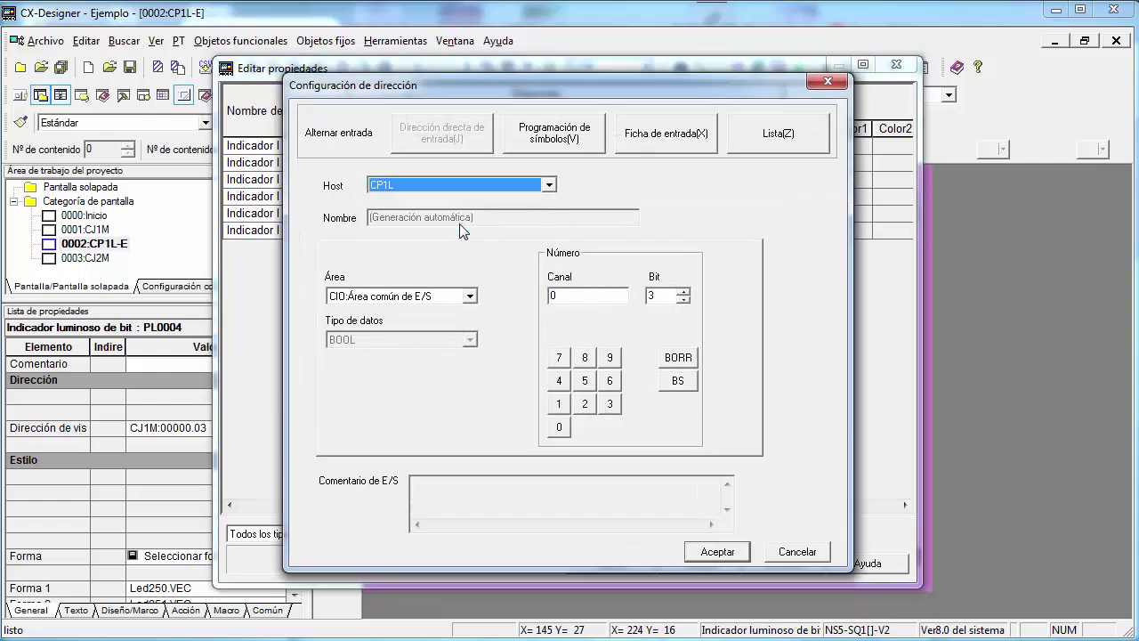
pyautogui.click(717, 551)
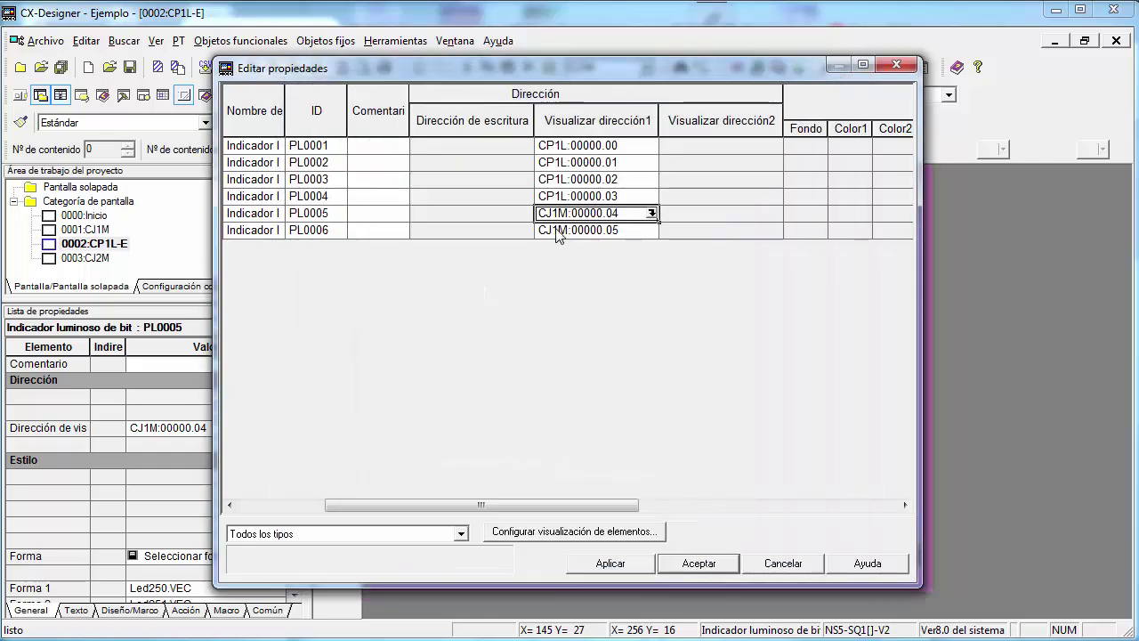
pyautogui.click(653, 213)
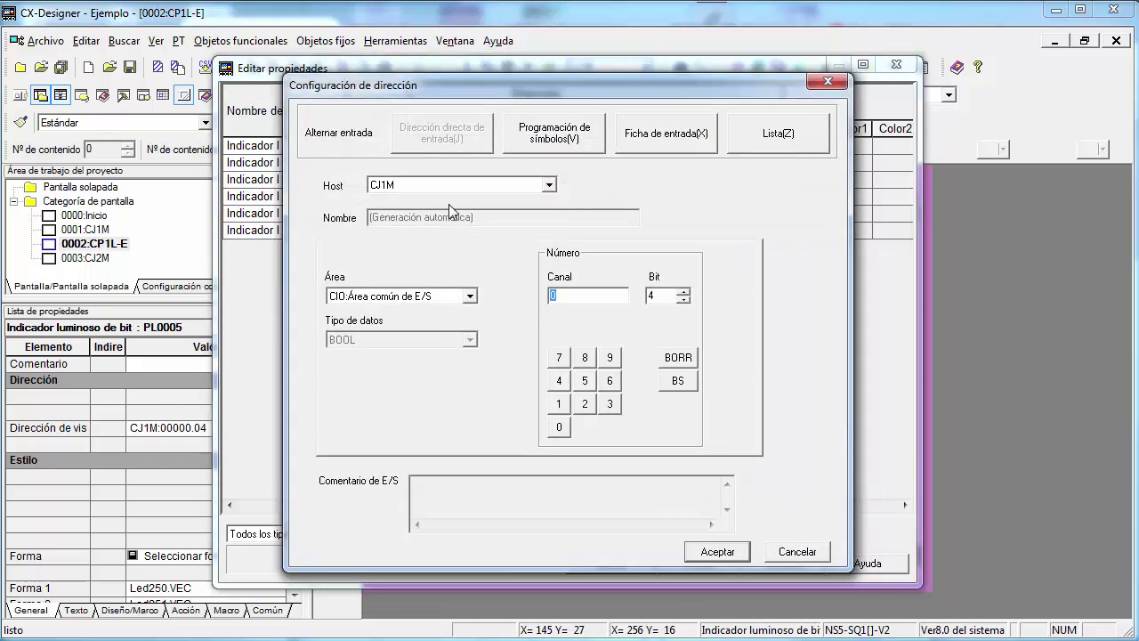
pyautogui.click(449, 185)
pyautogui.click(454, 214)
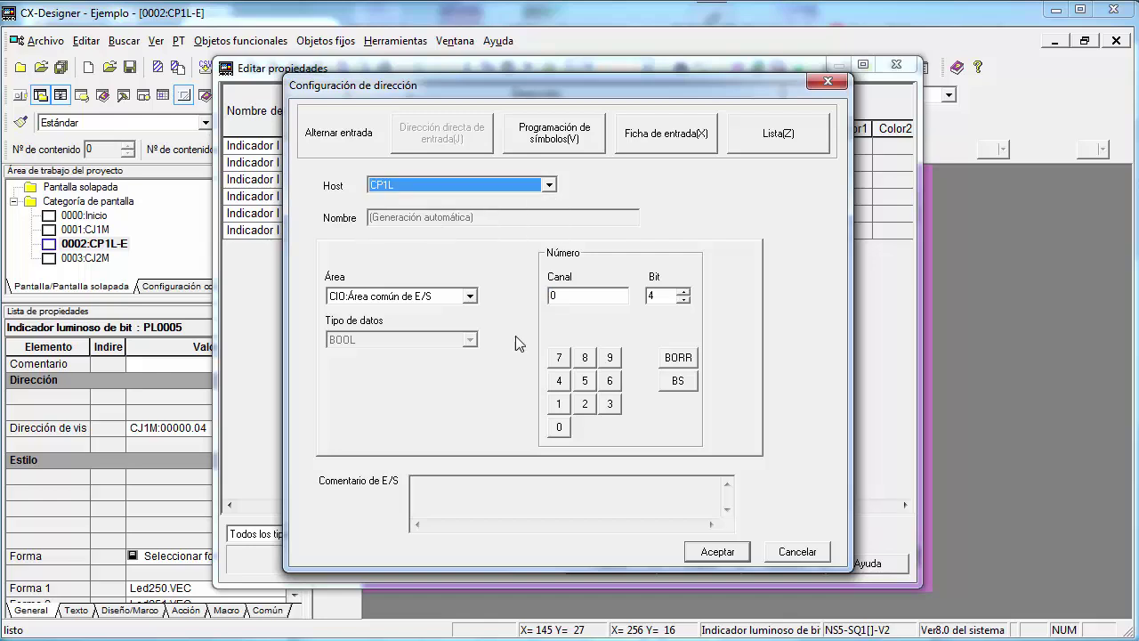
pyautogui.click(718, 552)
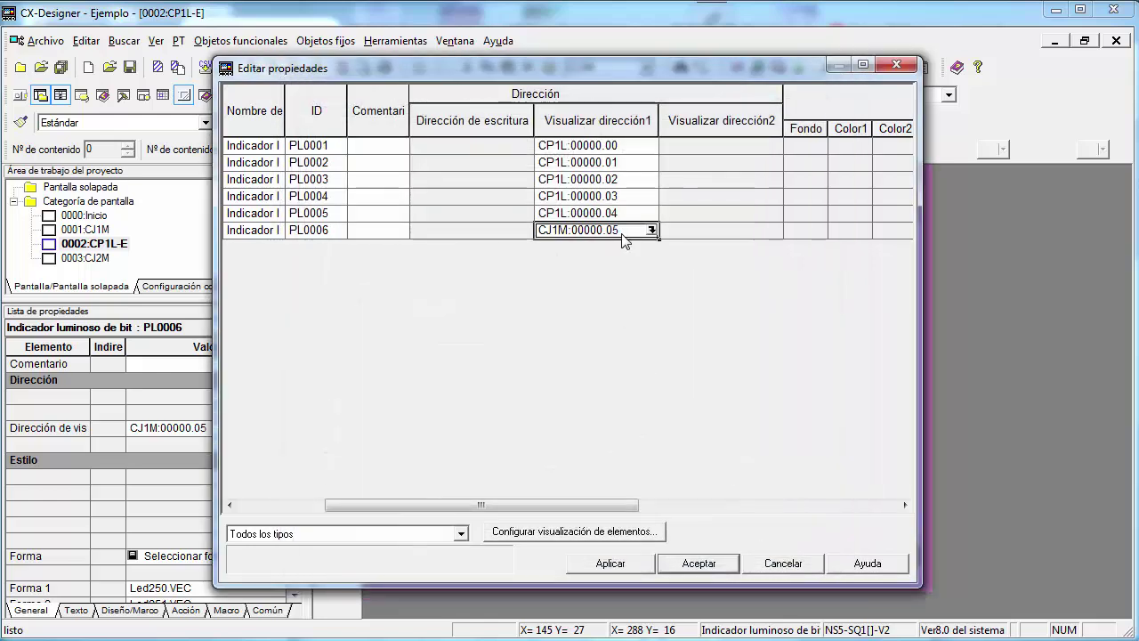
# Set PL0006's address host to CP1L, apply the change, and close the property table.
pyautogui.click(652, 230)
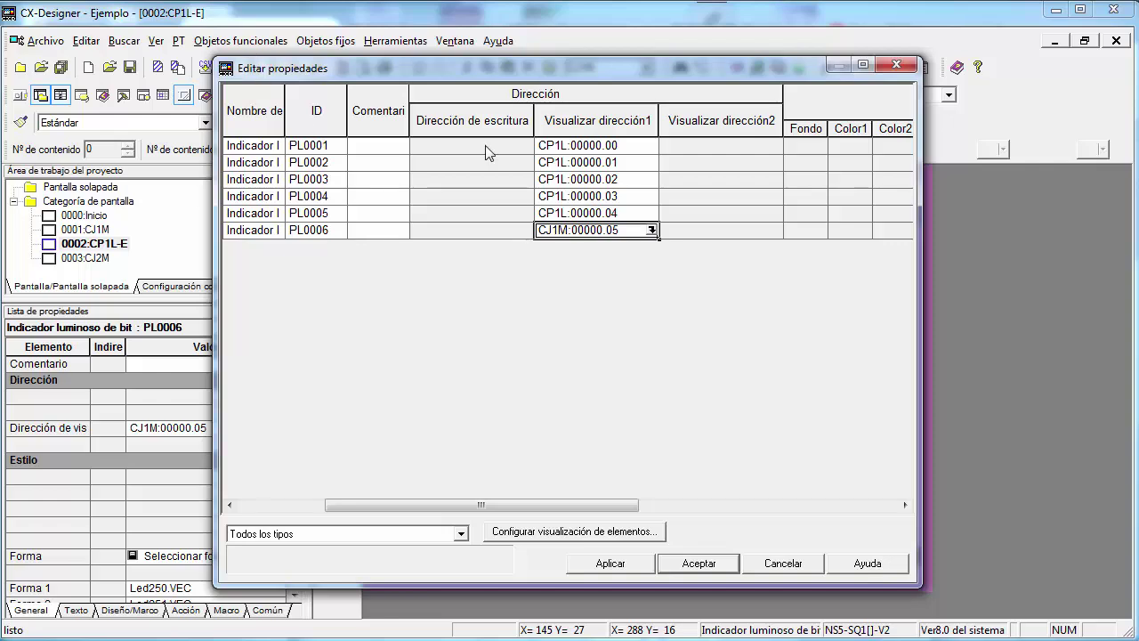
pyautogui.click(653, 229)
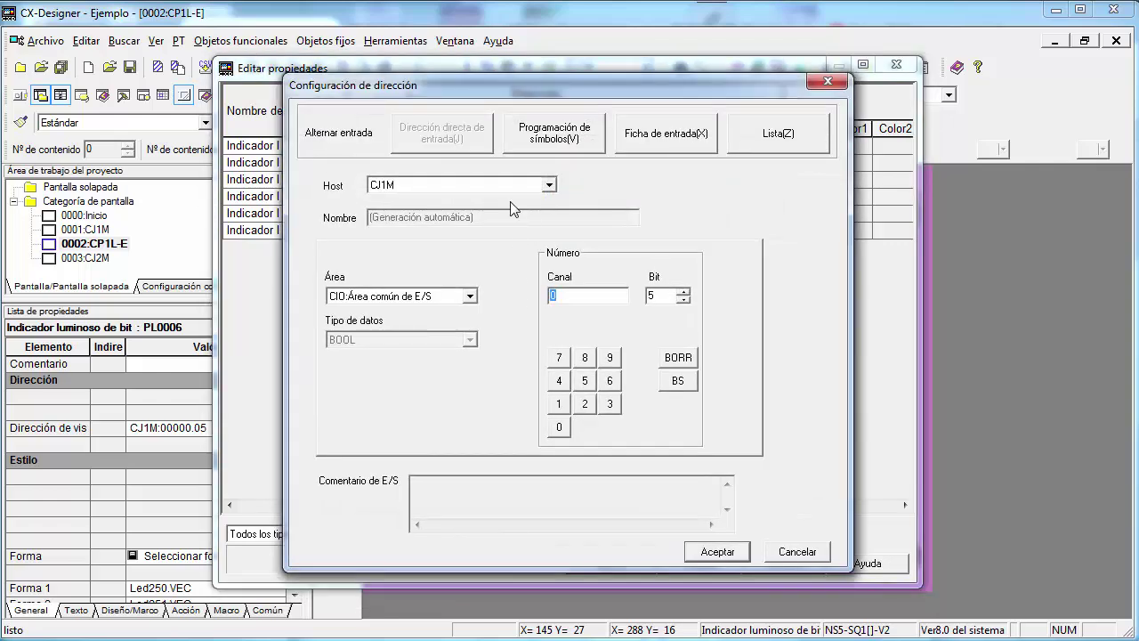
pyautogui.click(457, 184)
pyautogui.click(427, 223)
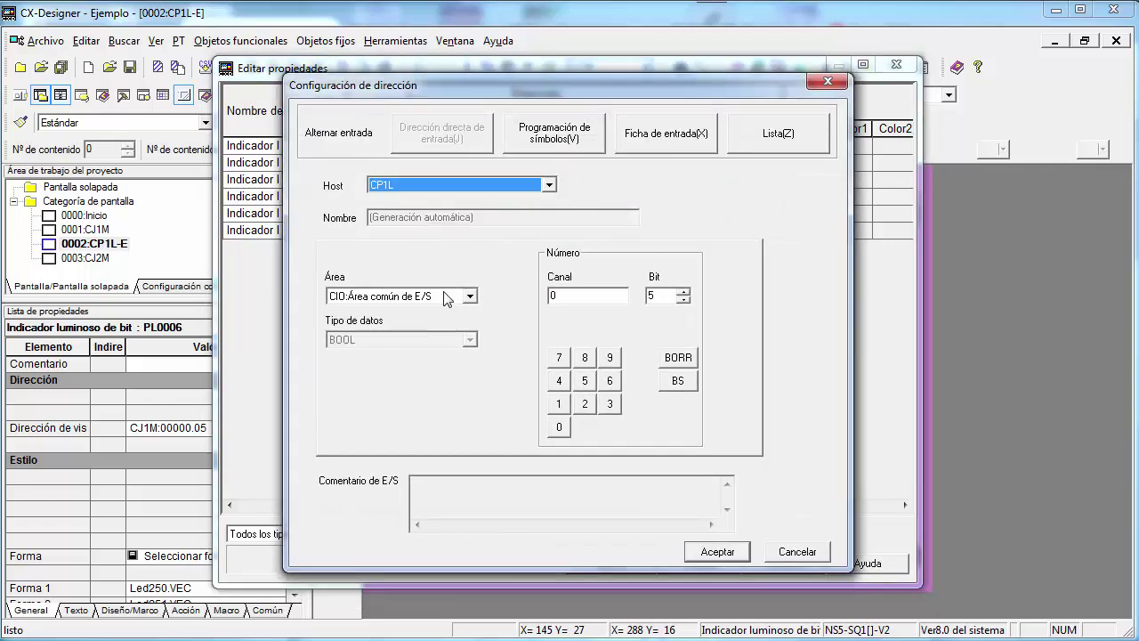
pyautogui.click(733, 551)
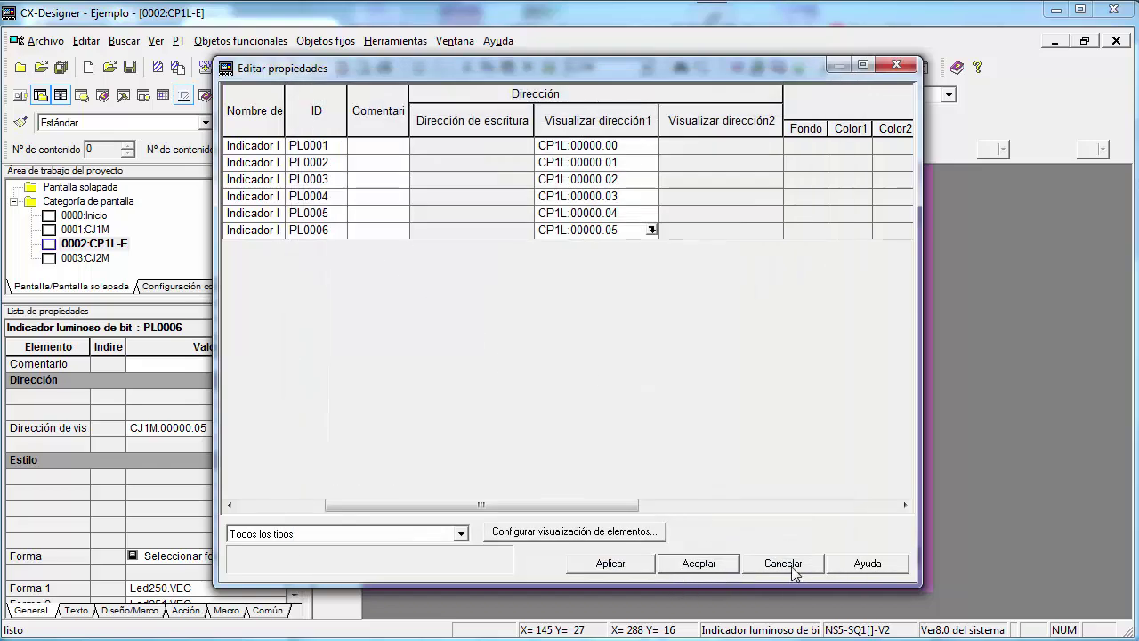
pyautogui.click(620, 563)
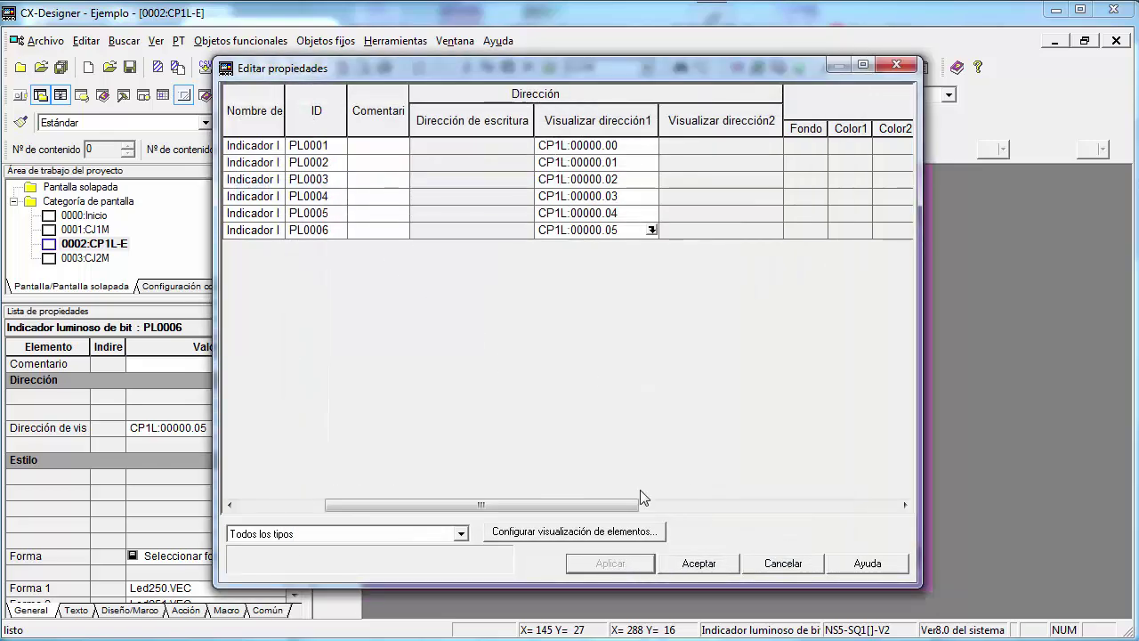
pyautogui.click(897, 64)
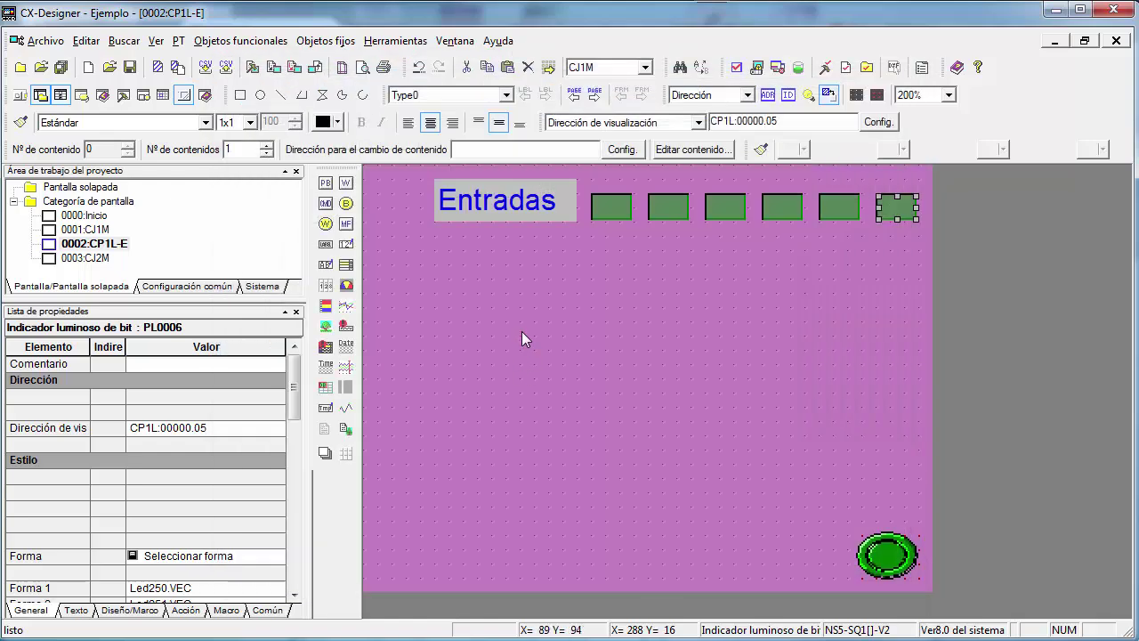
pyautogui.click(522, 331)
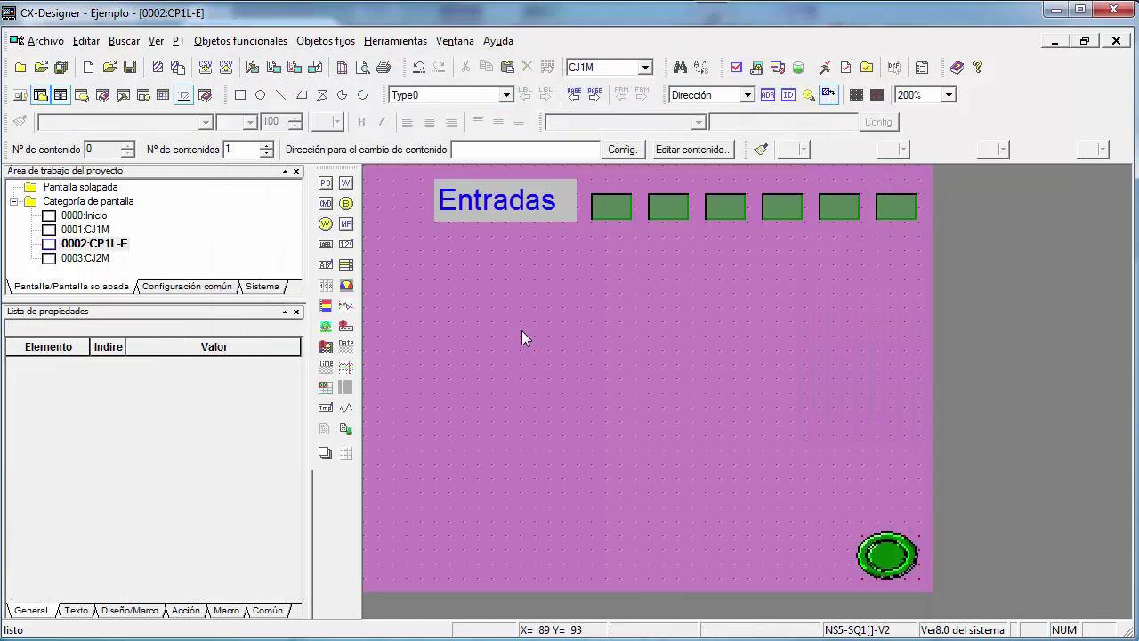
pyautogui.click(79, 97)
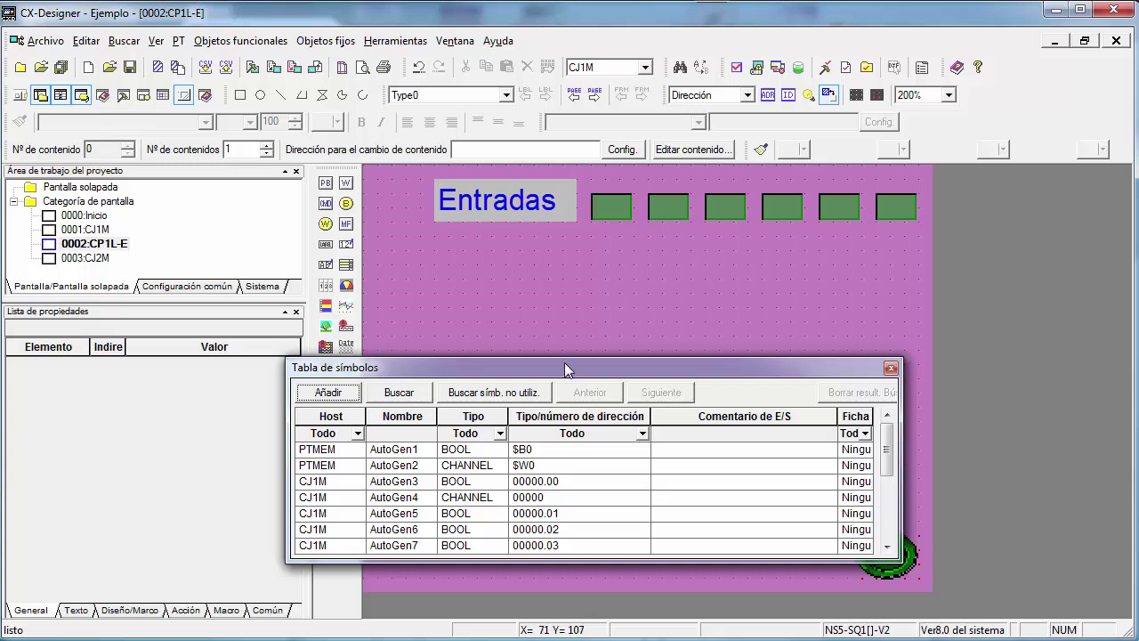
pyautogui.moveTo(565, 359); pyautogui.dragTo(593, 165)
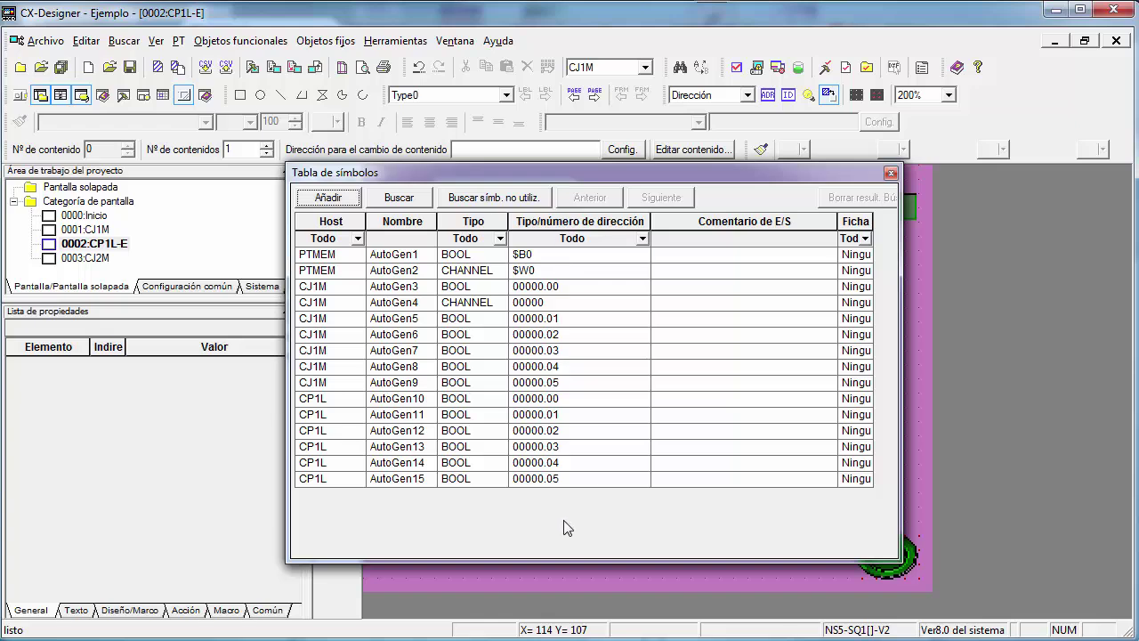
pyautogui.click(331, 369)
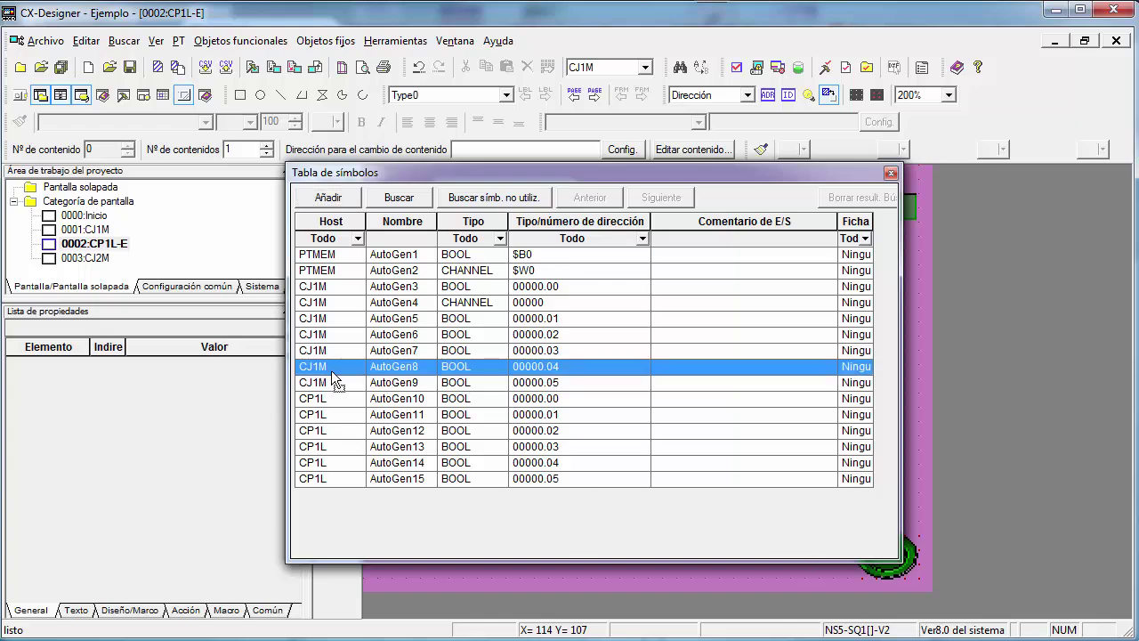
pyautogui.doubleClick(341, 365)
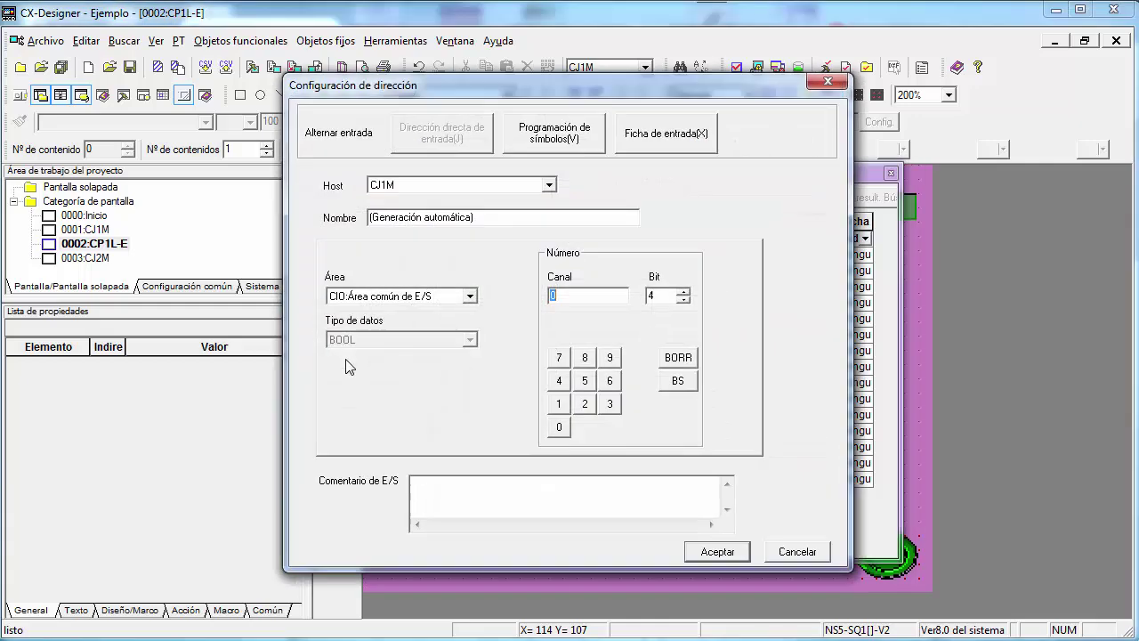
pyautogui.click(829, 82)
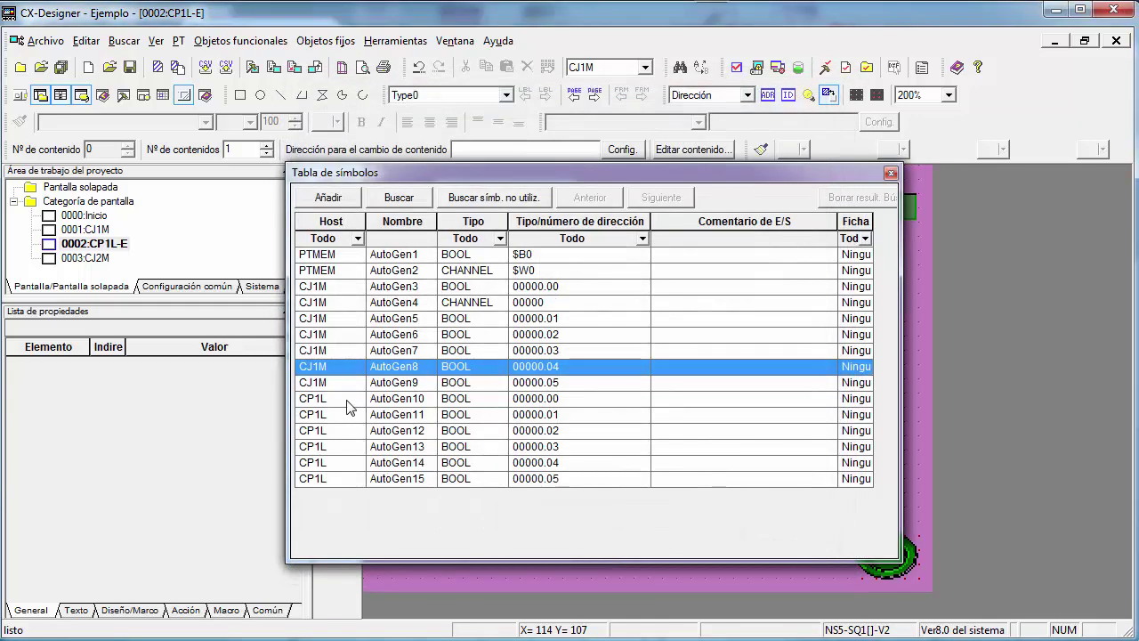
pyautogui.click(341, 385)
pyautogui.click(341, 400)
pyautogui.click(342, 415)
pyautogui.click(344, 431)
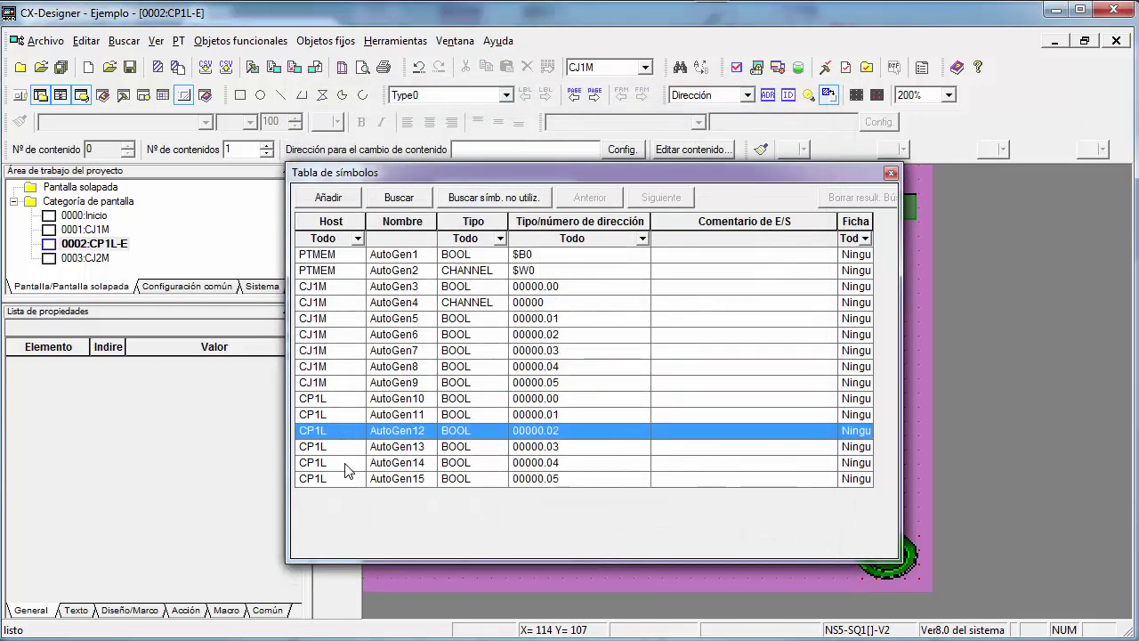
pyautogui.click(347, 462)
pyautogui.click(343, 481)
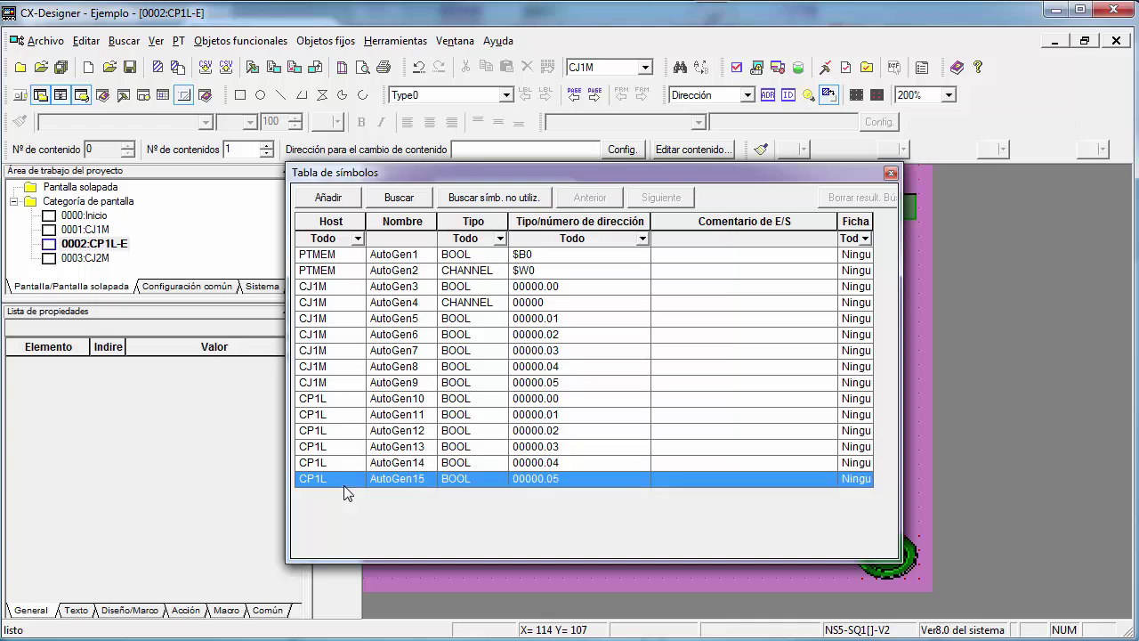
pyautogui.click(891, 174)
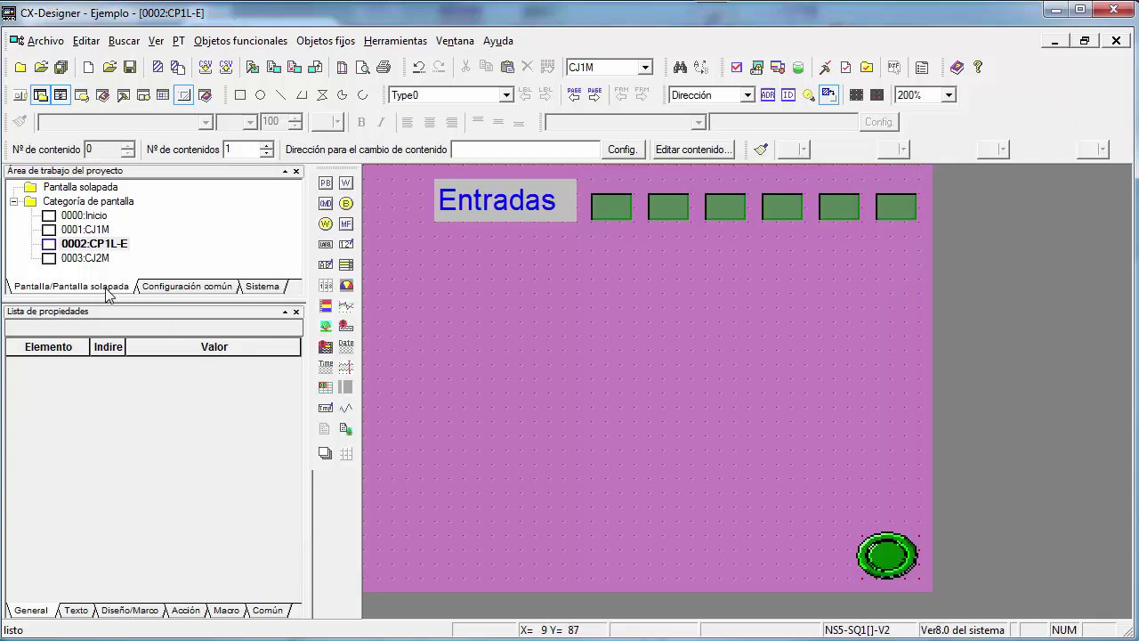
# Open screen 0003:CJ2M from the Categoría de pantalla tree of the Ejemplo project.
pyautogui.click(93, 260)
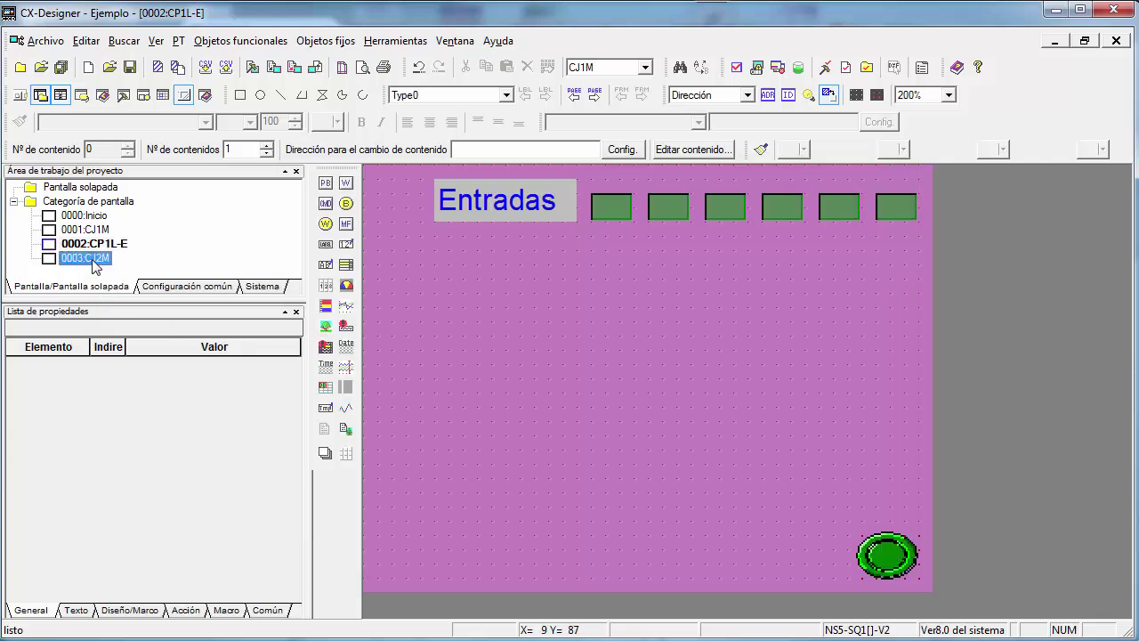
pyautogui.doubleClick(89, 258)
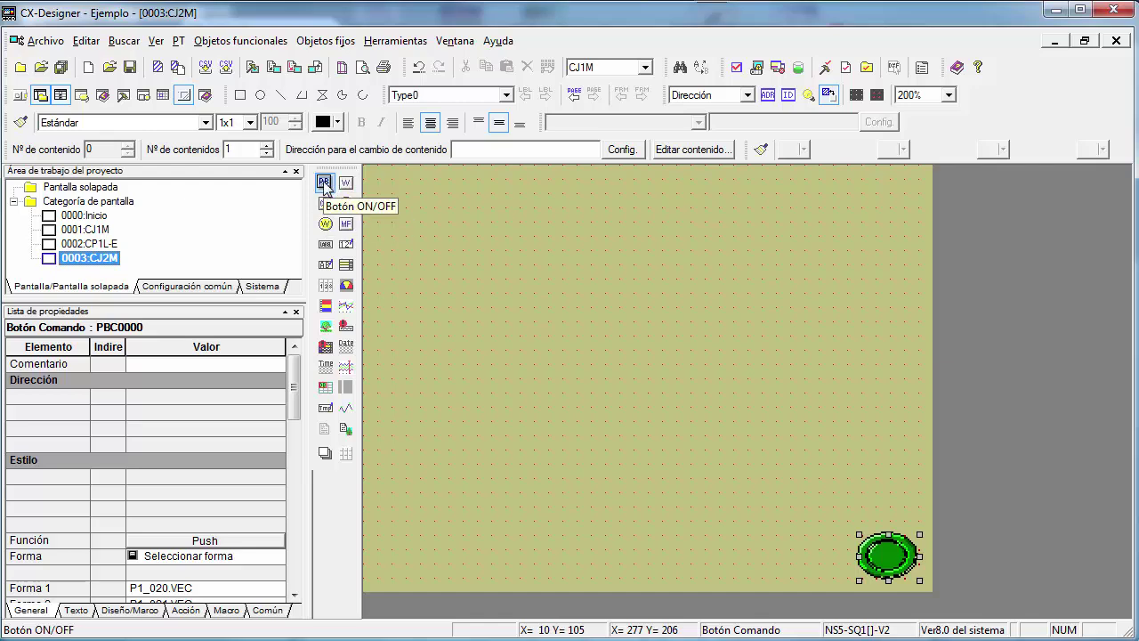
# Draw multifunction object MF0001 and replace its default CJ1M write-bit action with a new on-press one.
pyautogui.click(345, 226)
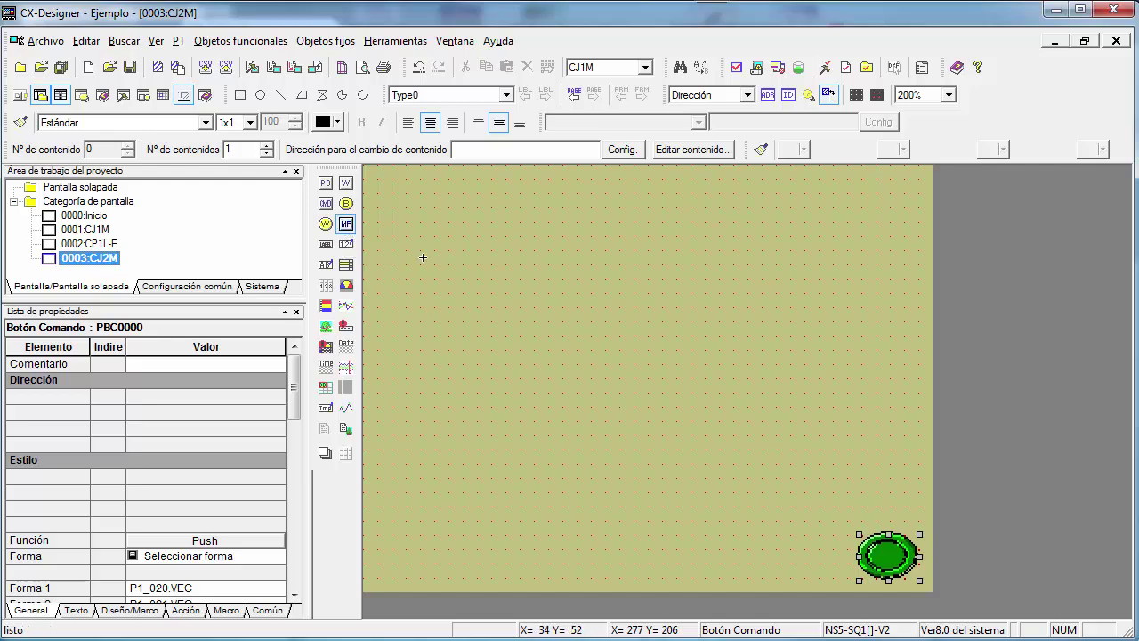
pyautogui.moveTo(421, 251); pyautogui.dragTo(532, 319)
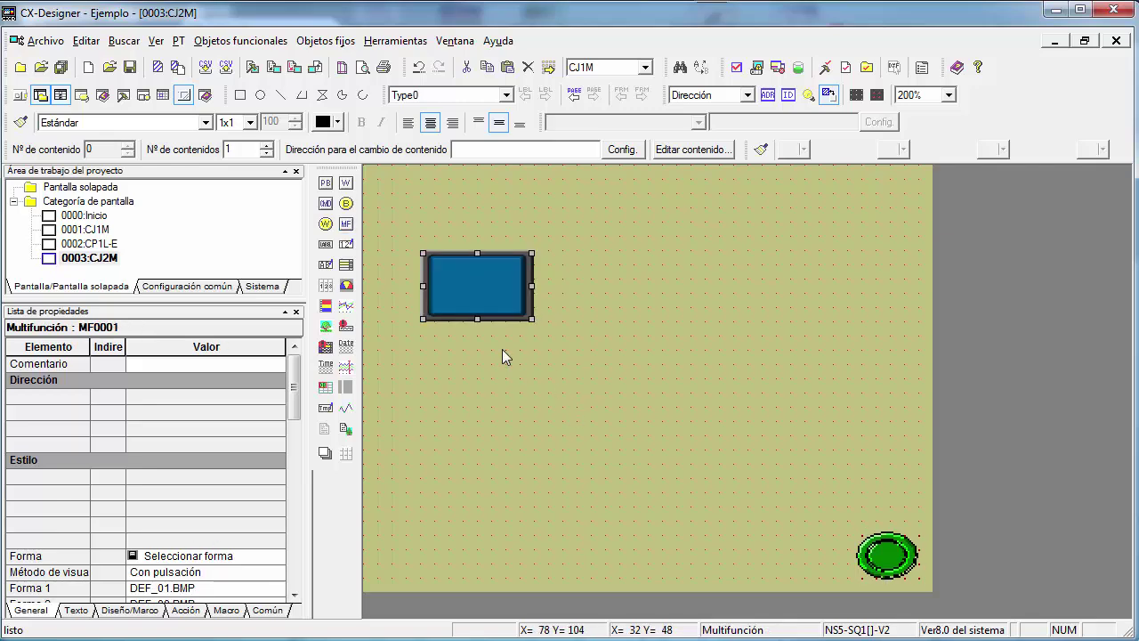
pyautogui.doubleClick(480, 290)
pyautogui.click(271, 165)
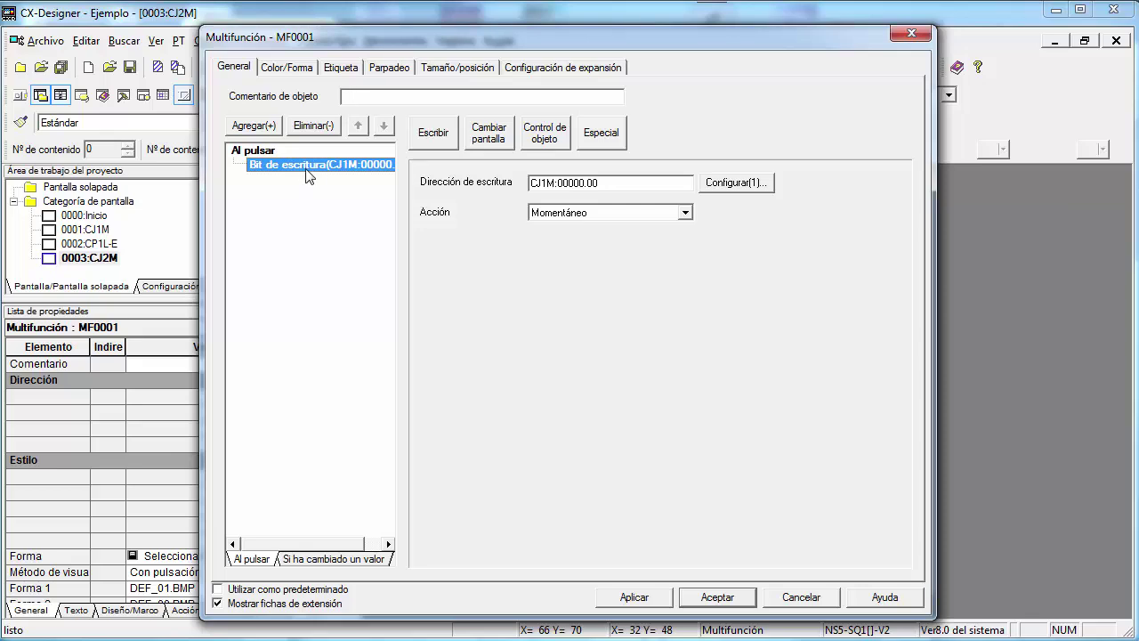
pyautogui.click(324, 127)
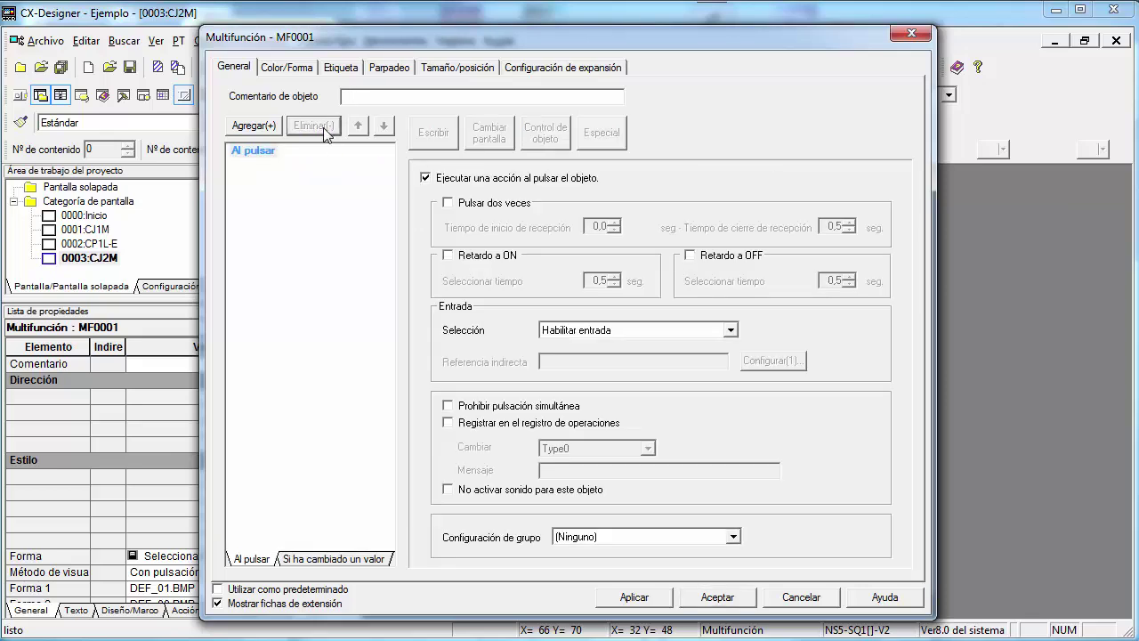
pyautogui.click(240, 153)
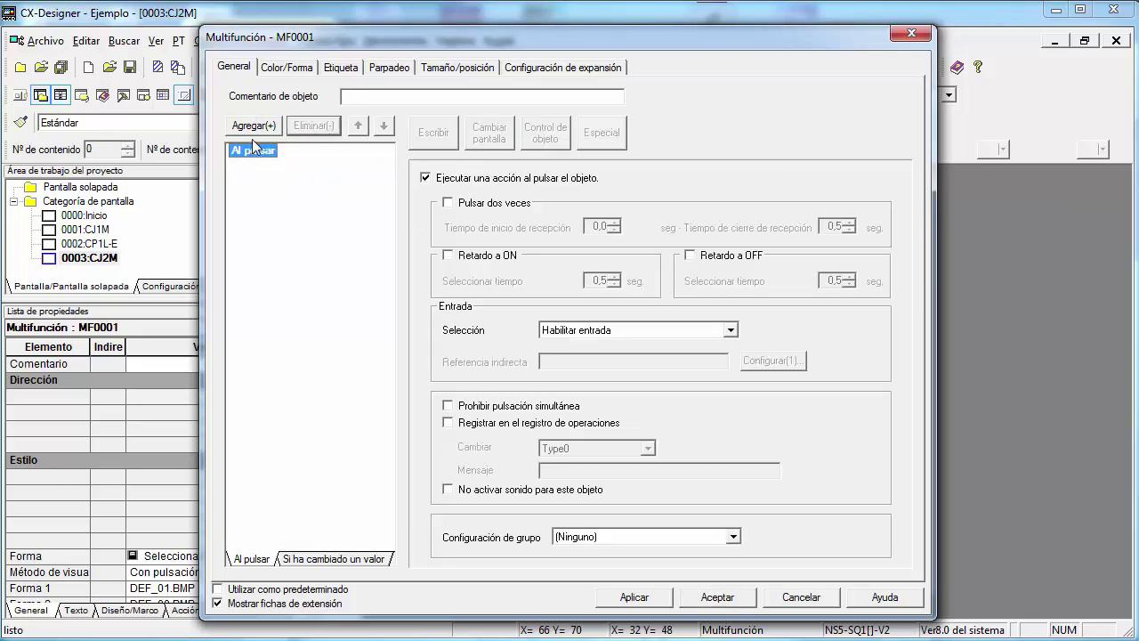
pyautogui.click(254, 126)
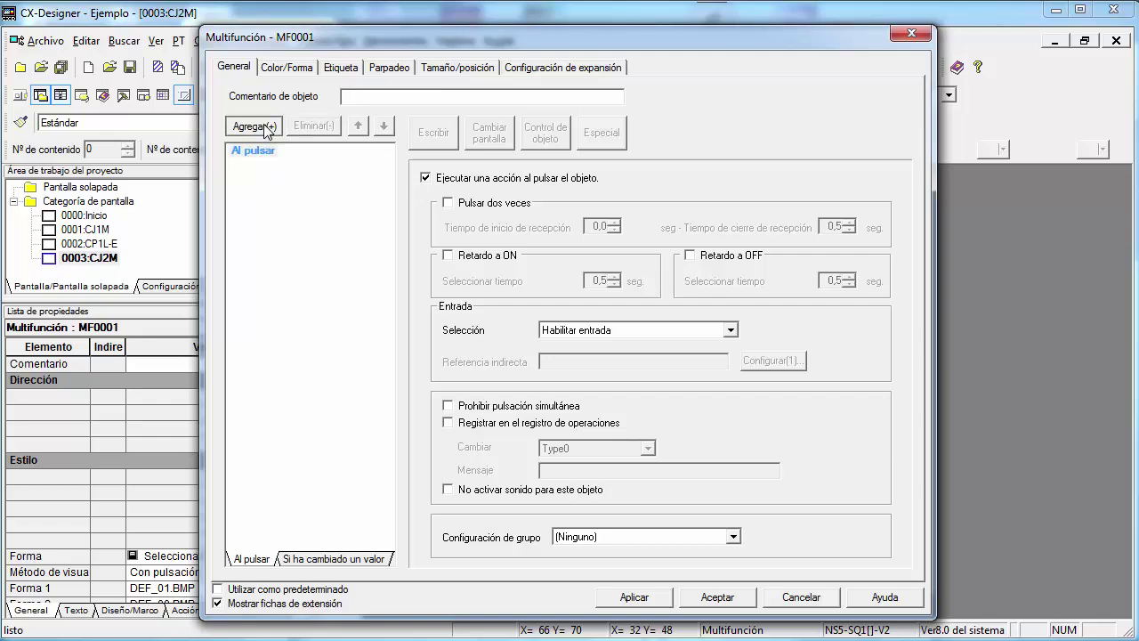
pyautogui.click(279, 167)
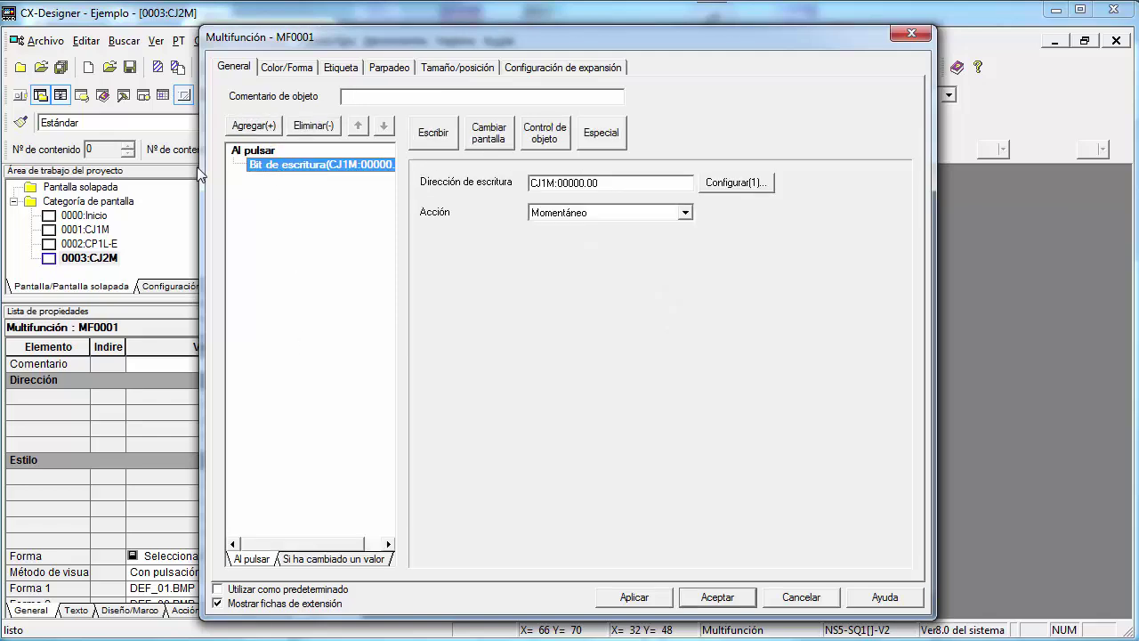
# Set the write-bit address to CJ2M:00001.00 with alternate action and accept the settings.
pyautogui.click(329, 559)
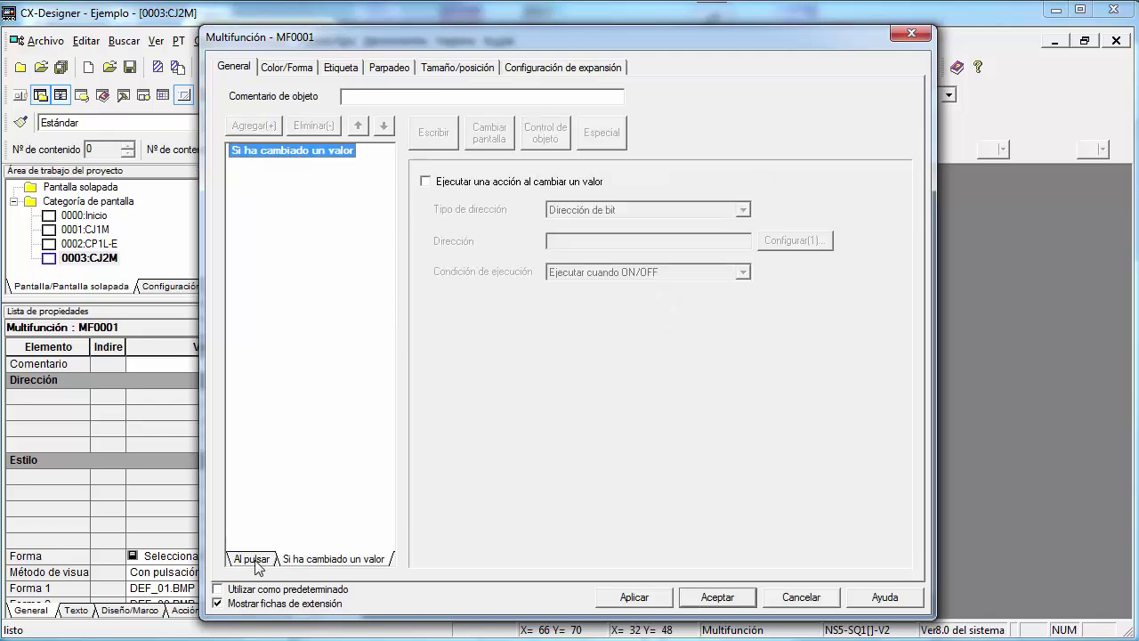
pyautogui.click(251, 559)
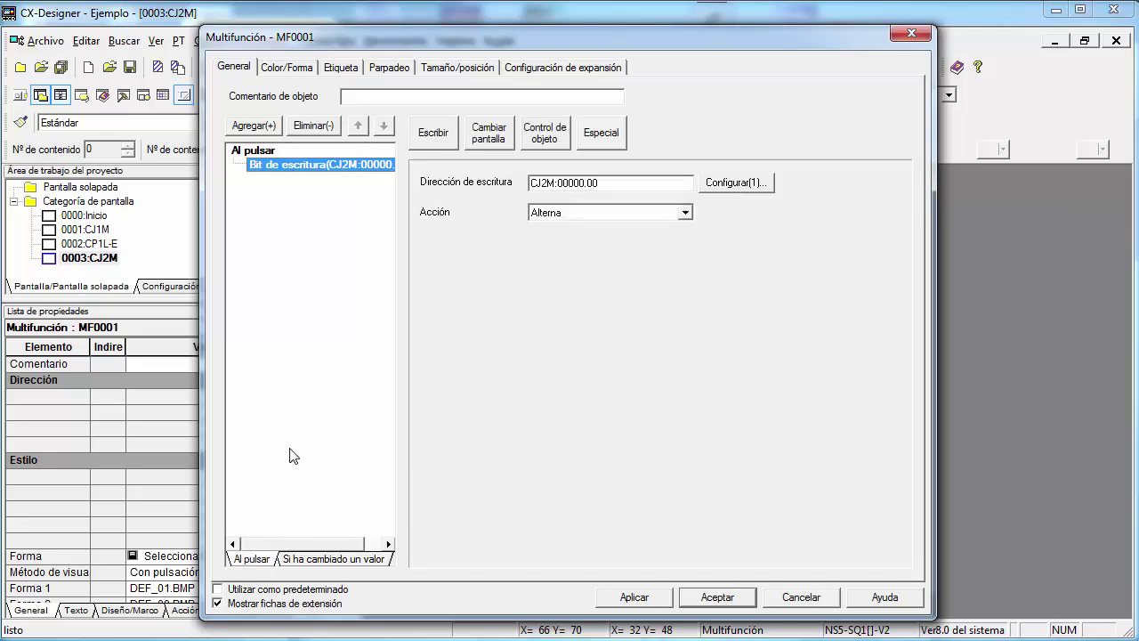
pyautogui.click(744, 187)
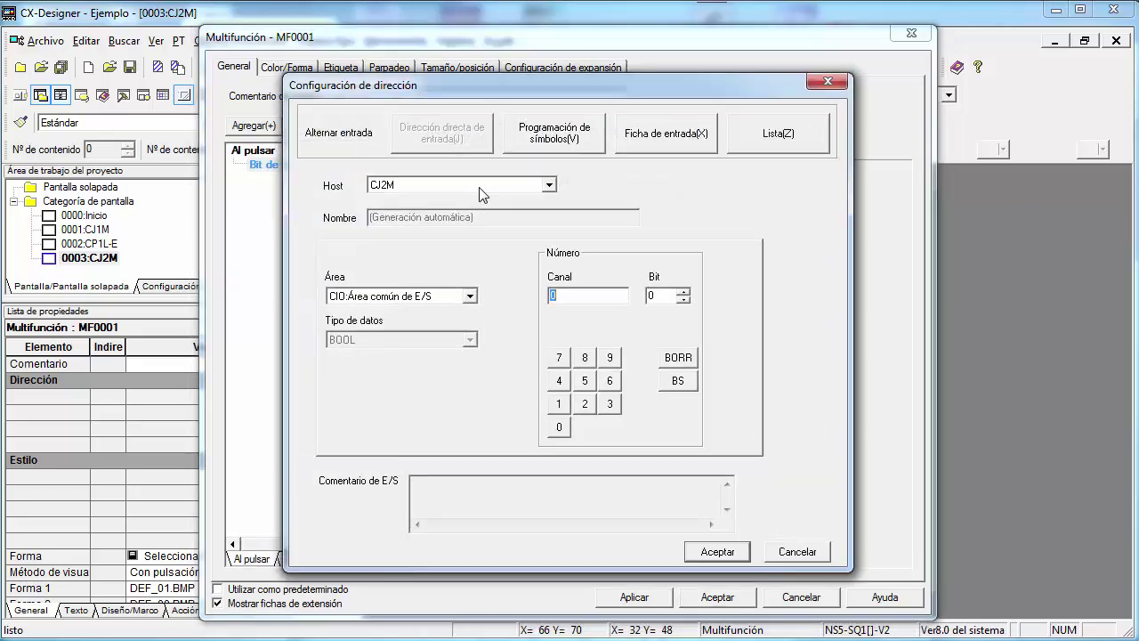
pyautogui.click(465, 297)
pyautogui.click(465, 297)
pyautogui.click(579, 294)
pyautogui.write('1')
pyautogui.click(718, 552)
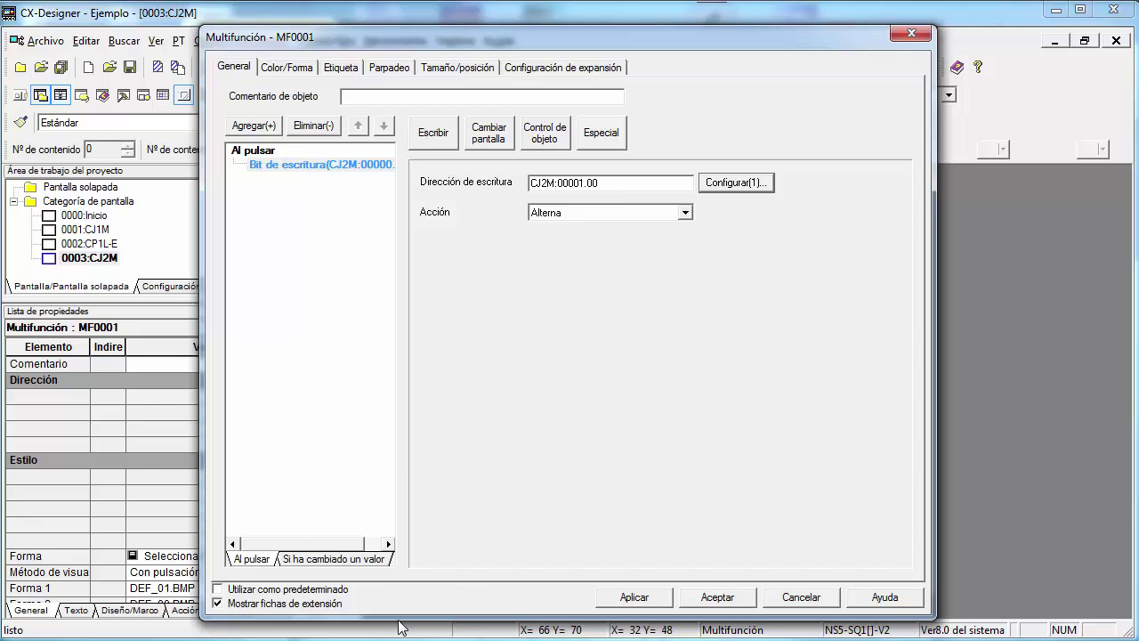
pyautogui.click(717, 597)
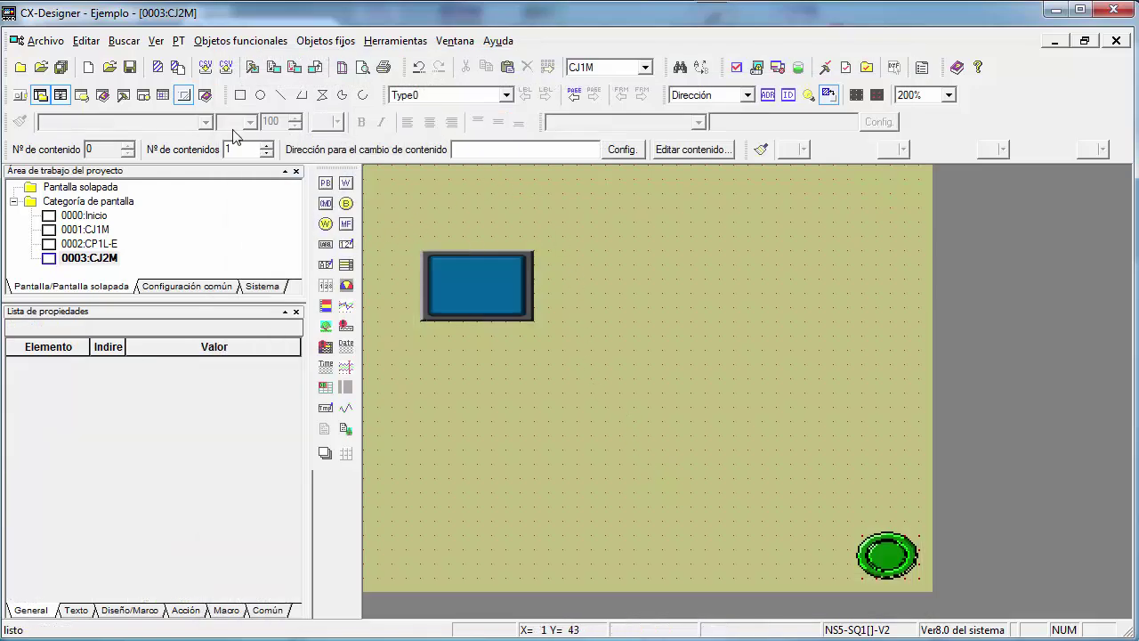
# Draw bit lamp PL0002 beside the button and set its display address to CJ2M:00001.00.
pyautogui.click(346, 203)
pyautogui.moveTo(748, 265); pyautogui.dragTo(849, 336)
pyautogui.moveTo(793, 307)
pyautogui.mouseDown()
pyautogui.moveTo(769, 284)
pyautogui.moveTo(753, 291)
pyautogui.mouseUp()
pyautogui.doubleClick(752, 290)
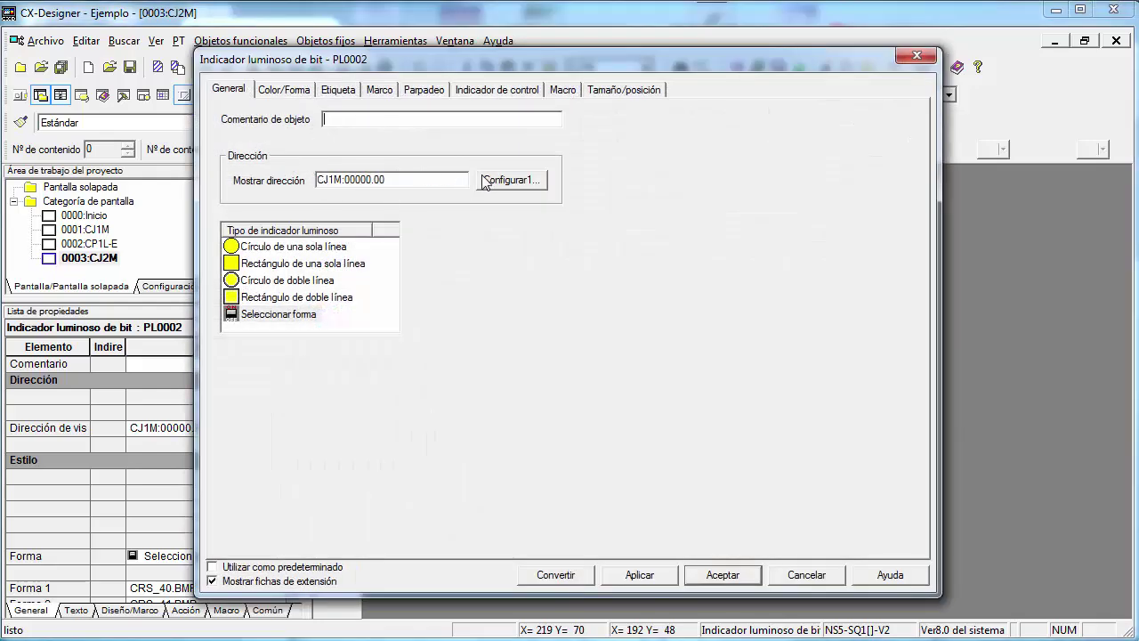
pyautogui.click(491, 181)
pyautogui.click(401, 186)
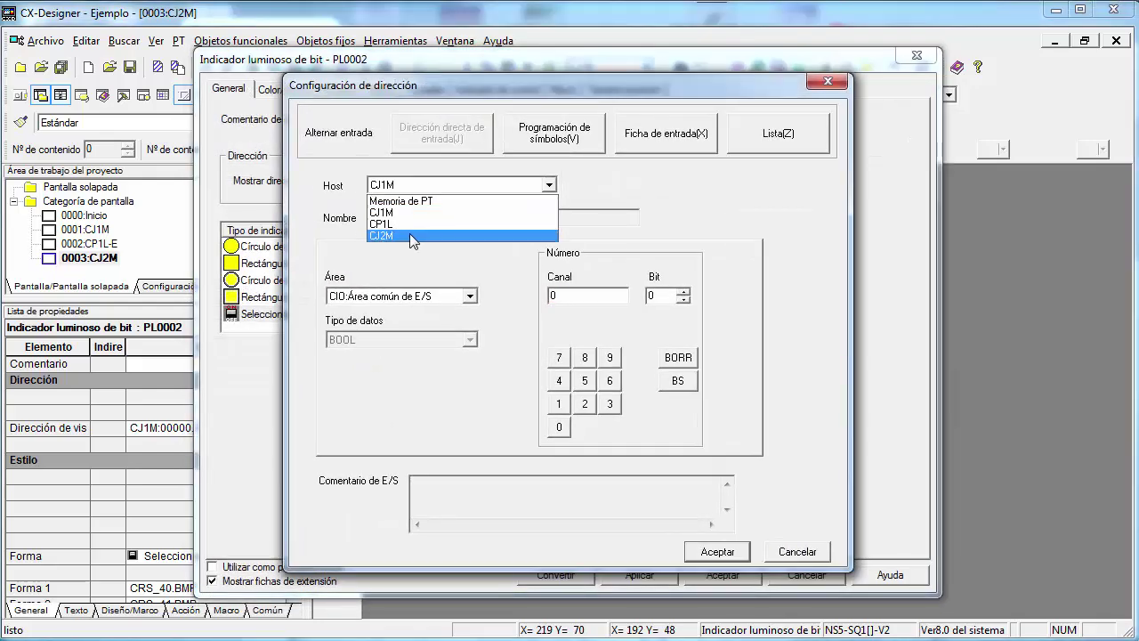
pyautogui.click(409, 235)
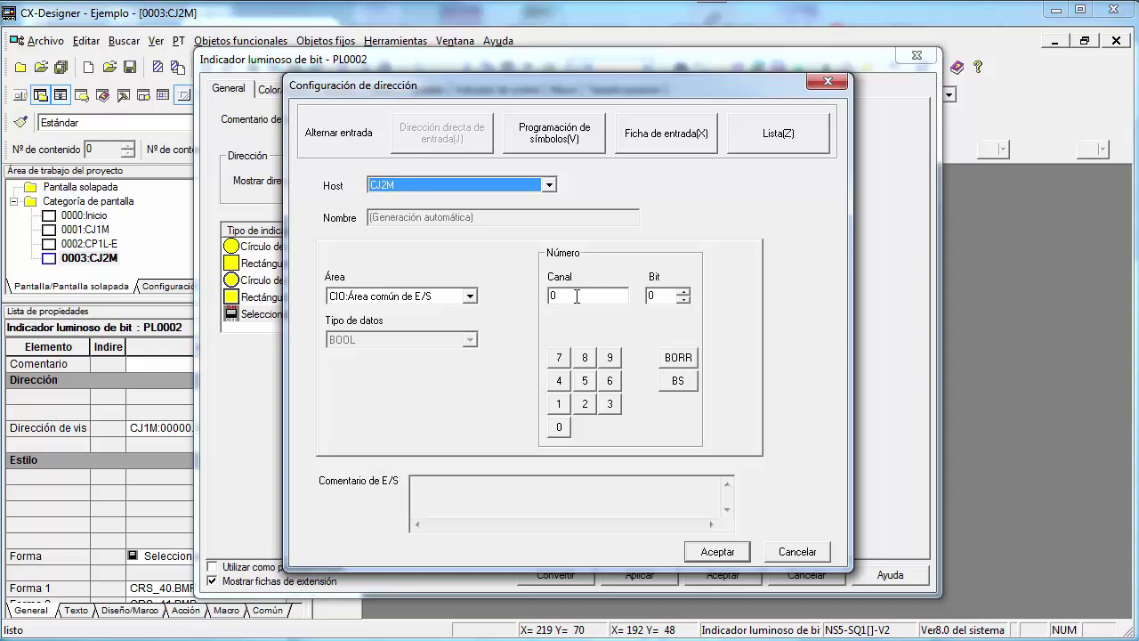
pyautogui.click(577, 297)
pyautogui.write('1')
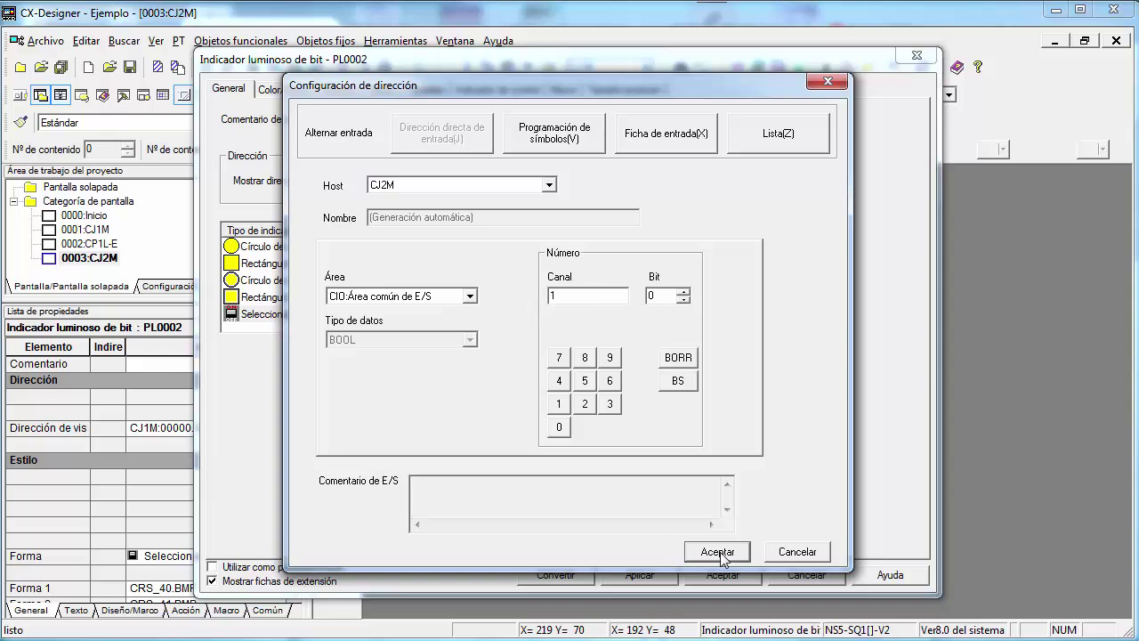
pyautogui.click(720, 552)
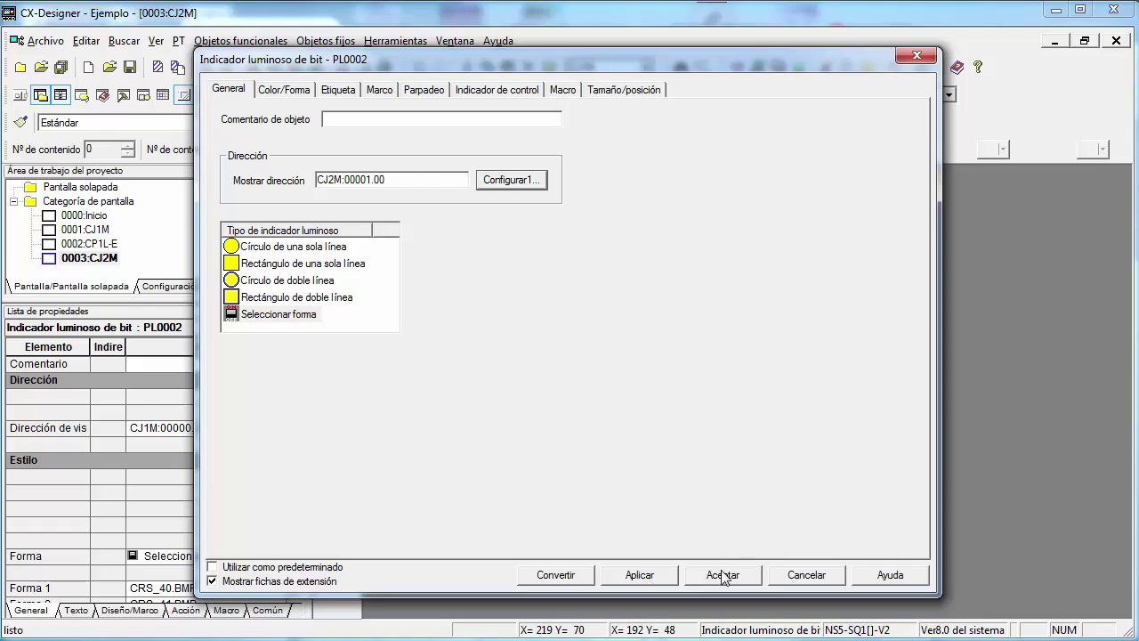
pyautogui.click(723, 576)
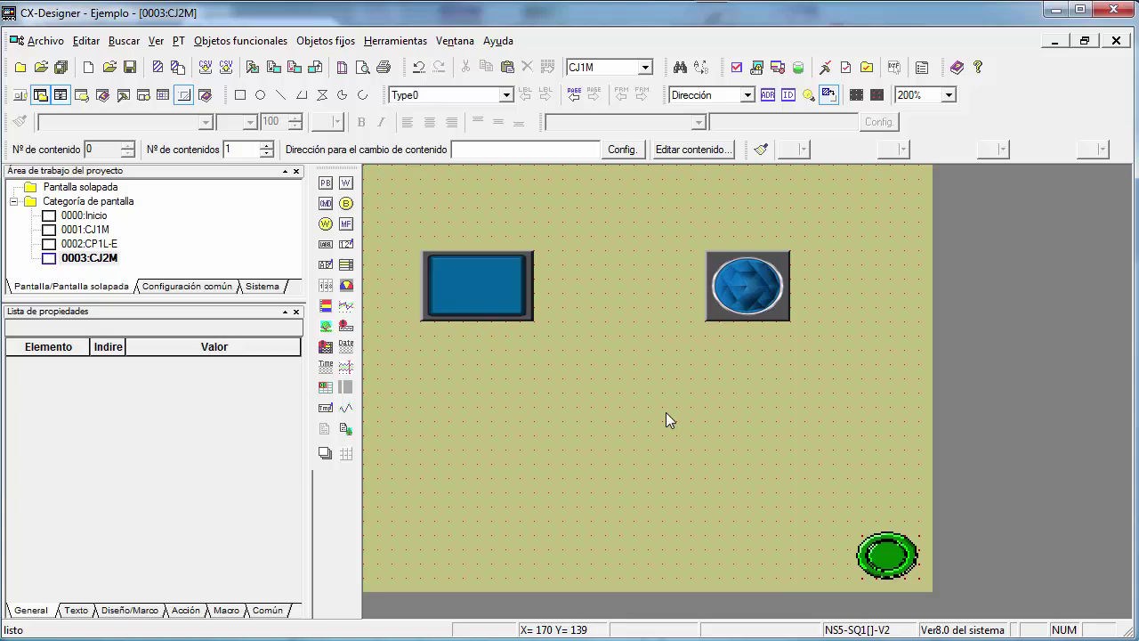
# Open screen 0001:CJ1M and draw a level meter in the middle of it.
pyautogui.doubleClick(89, 230)
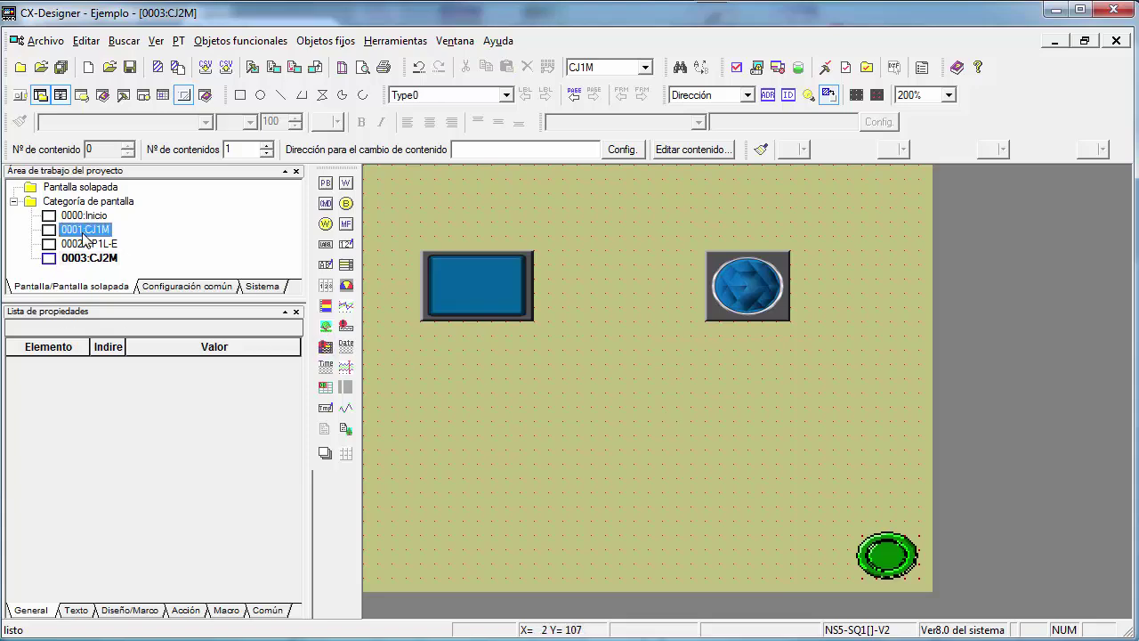
pyautogui.click(521, 314)
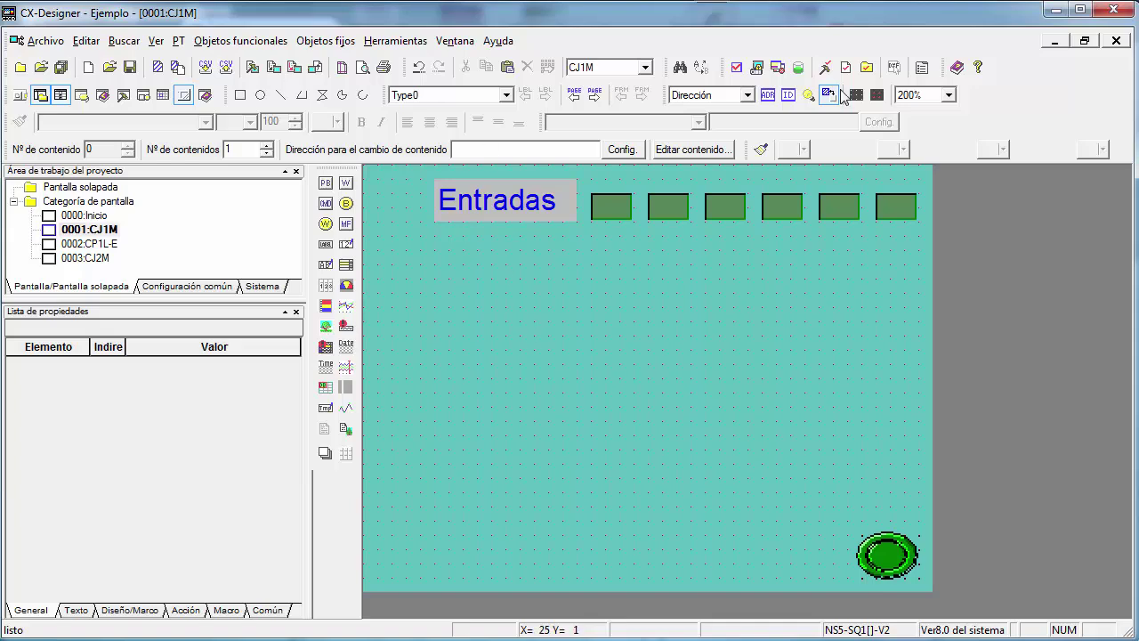
pyautogui.click(346, 285)
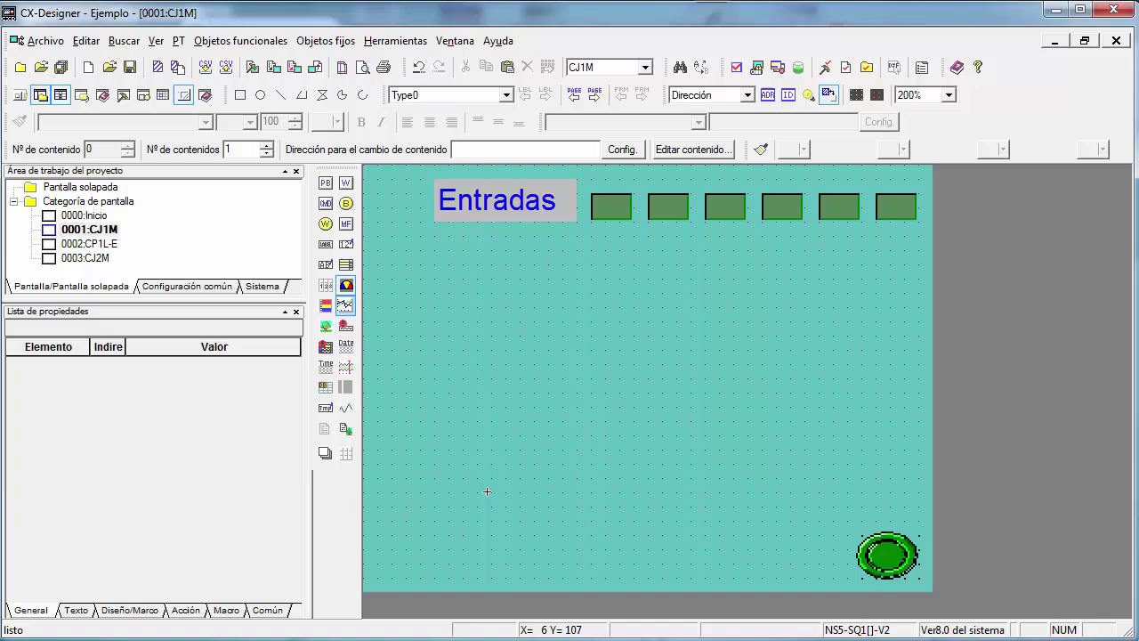
pyautogui.click(326, 305)
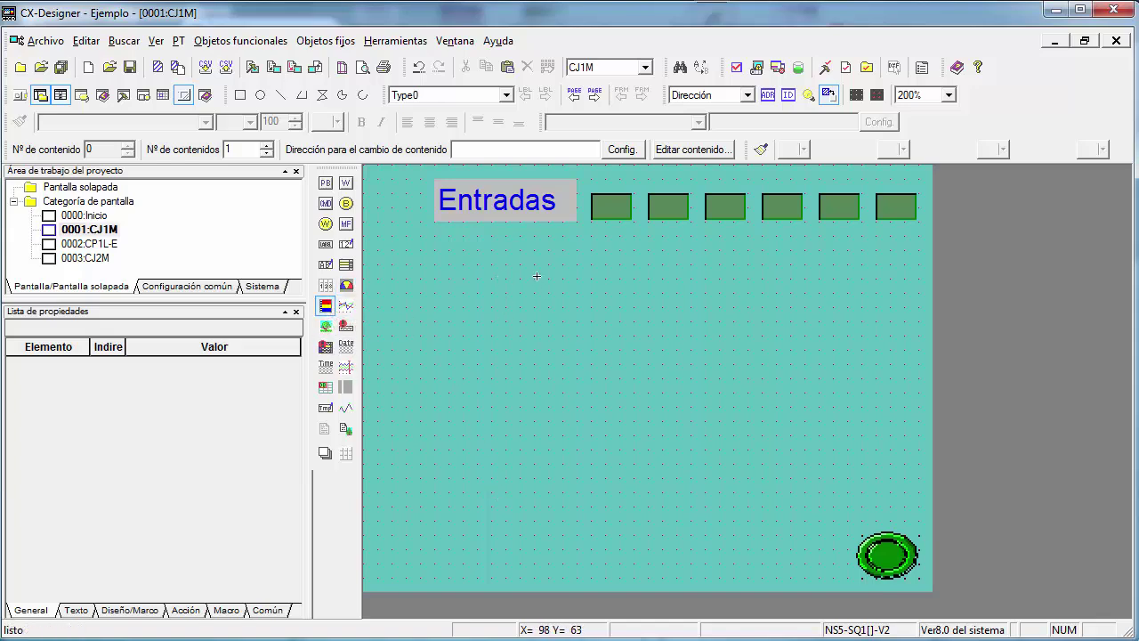
pyautogui.moveTo(535, 279)
pyautogui.mouseDown()
pyautogui.moveTo(539, 313)
pyautogui.moveTo(772, 476)
pyautogui.moveTo(668, 494)
pyautogui.mouseUp()
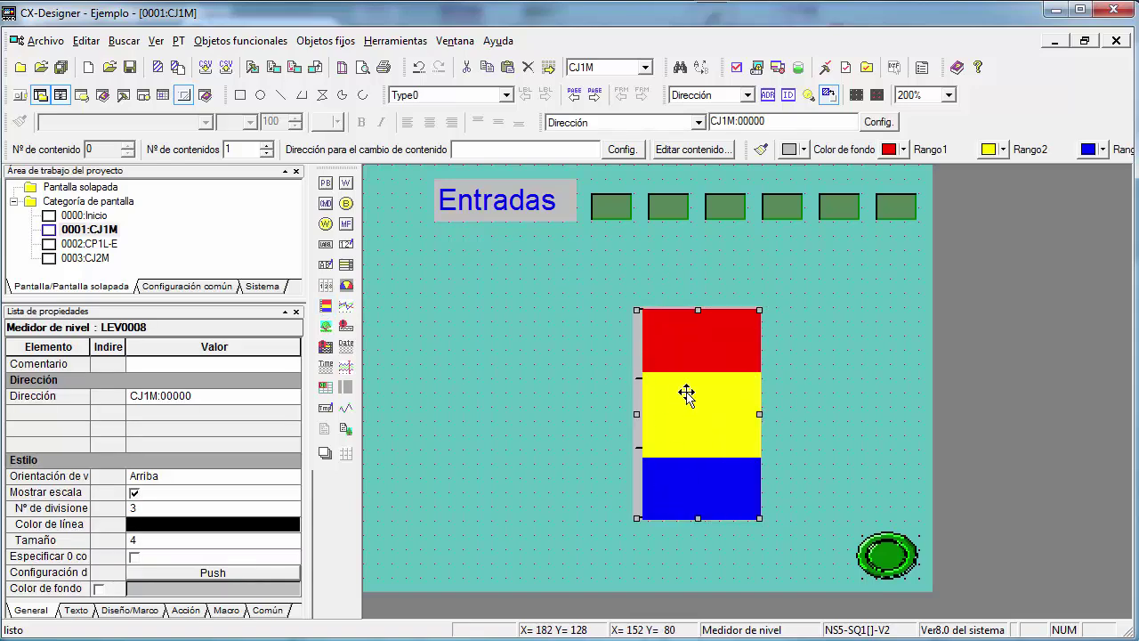
pyautogui.doubleClick(686, 391)
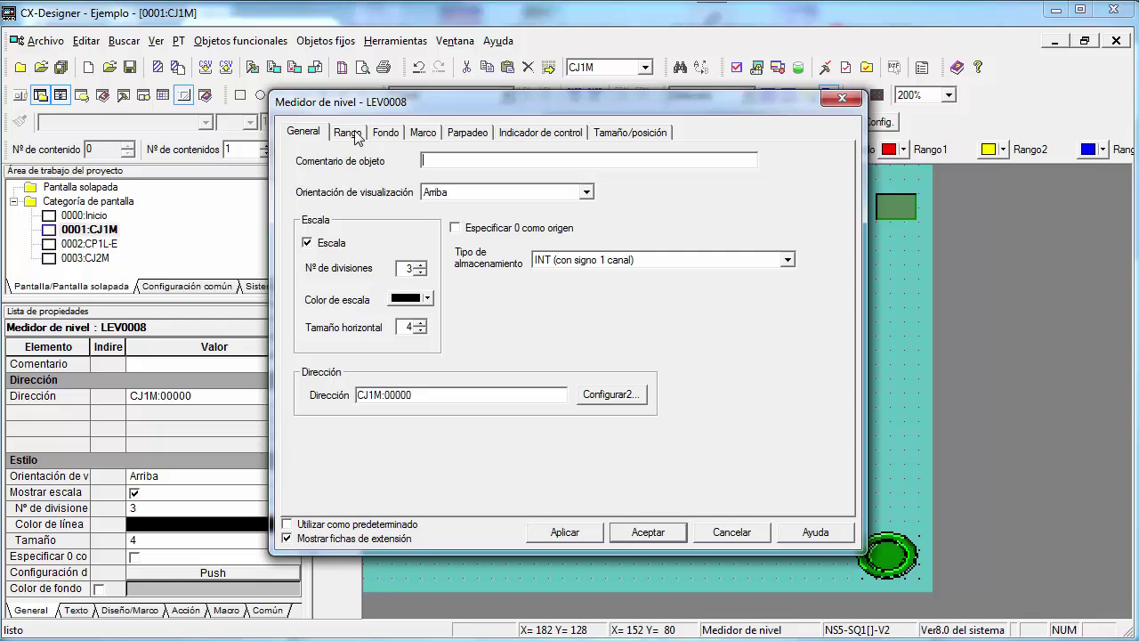
# Set the level meter's address to channel 2005 and its storage type to UINT.
pyautogui.click(619, 394)
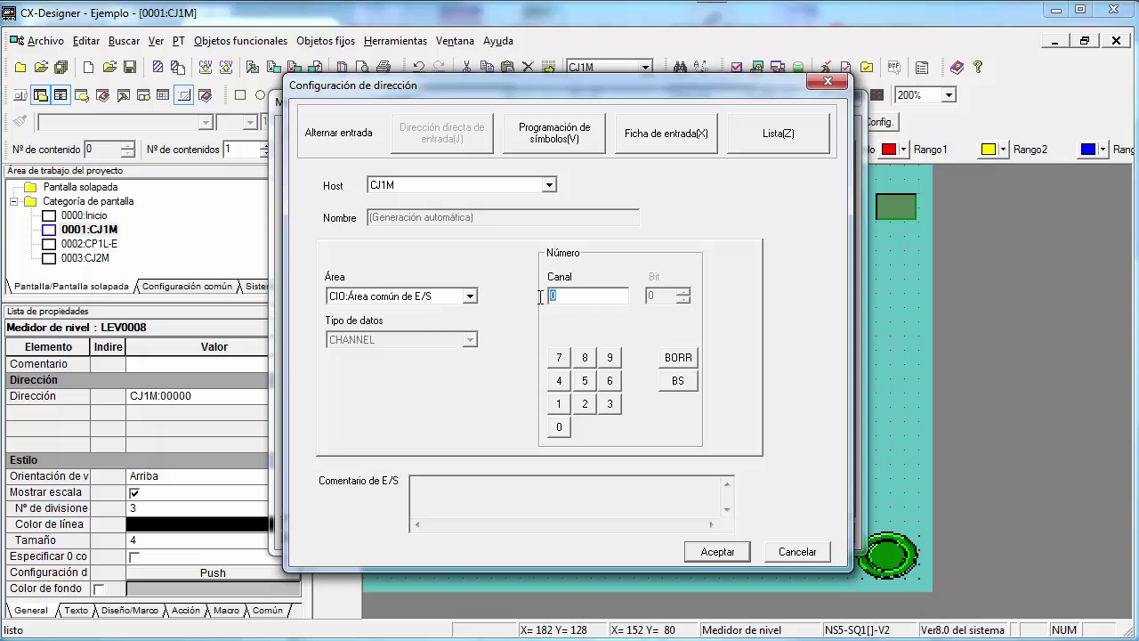
pyautogui.write('2005')
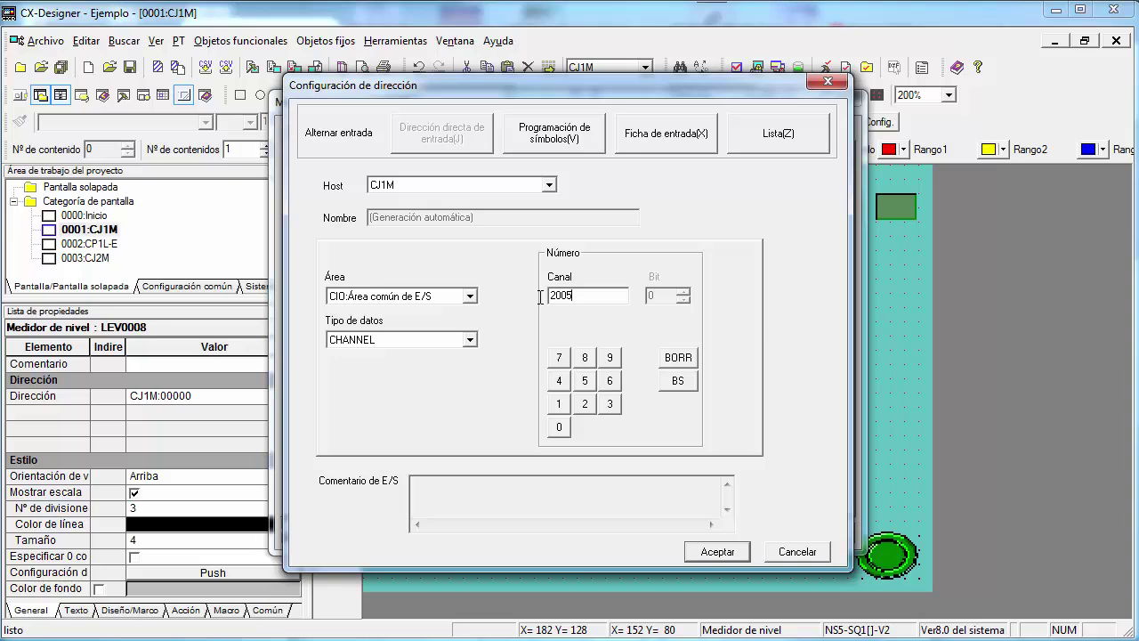
pyautogui.press('Return')
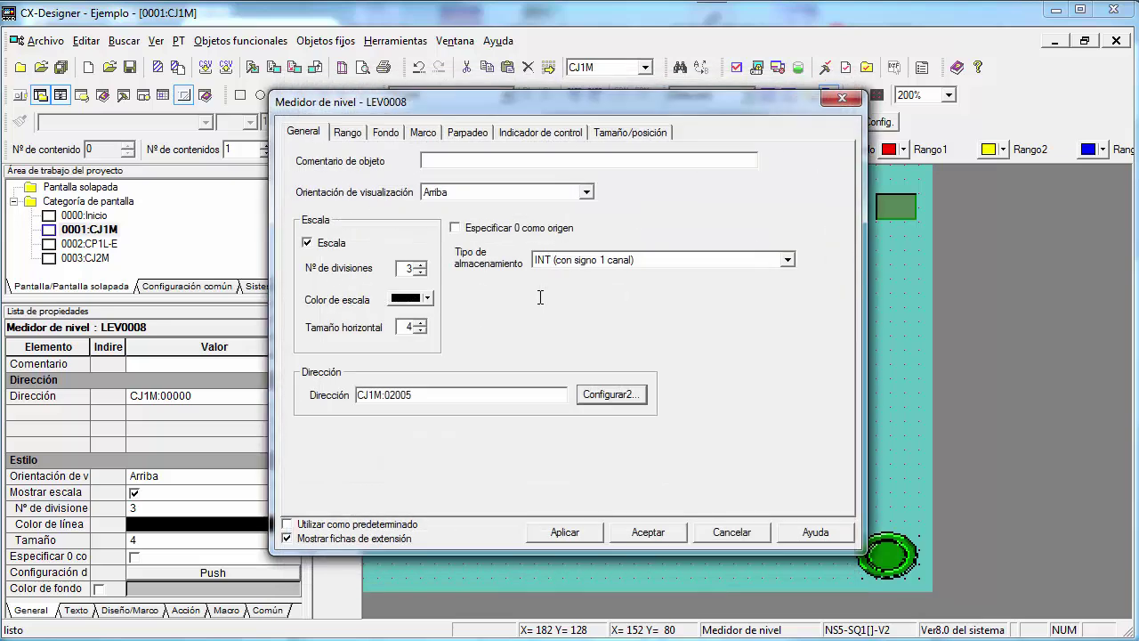
pyautogui.click(348, 133)
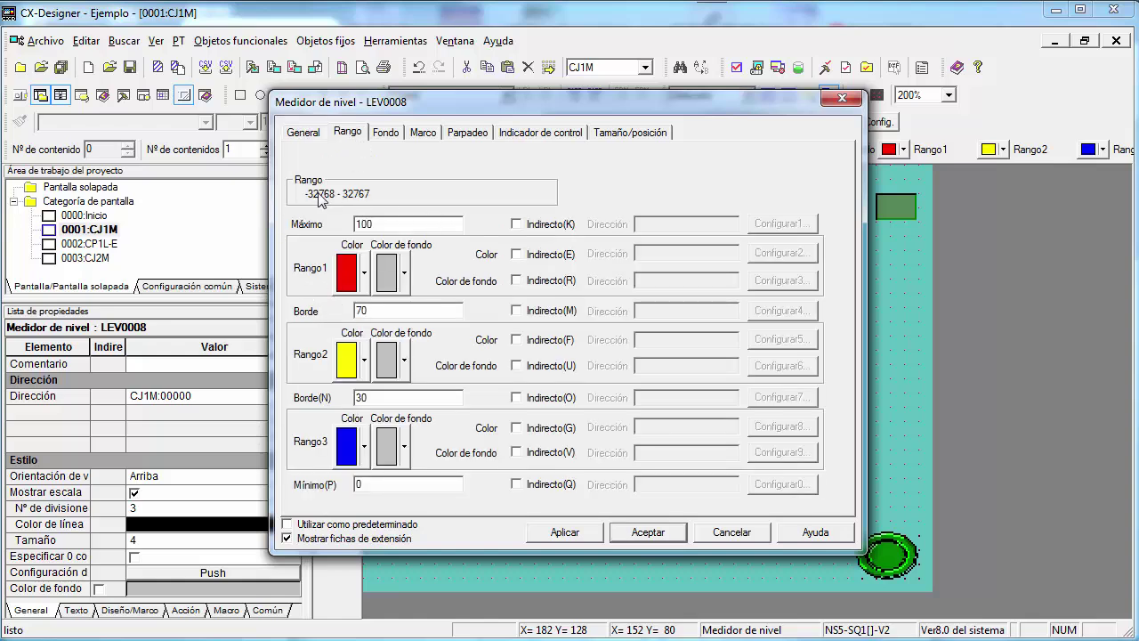
pyautogui.click(304, 132)
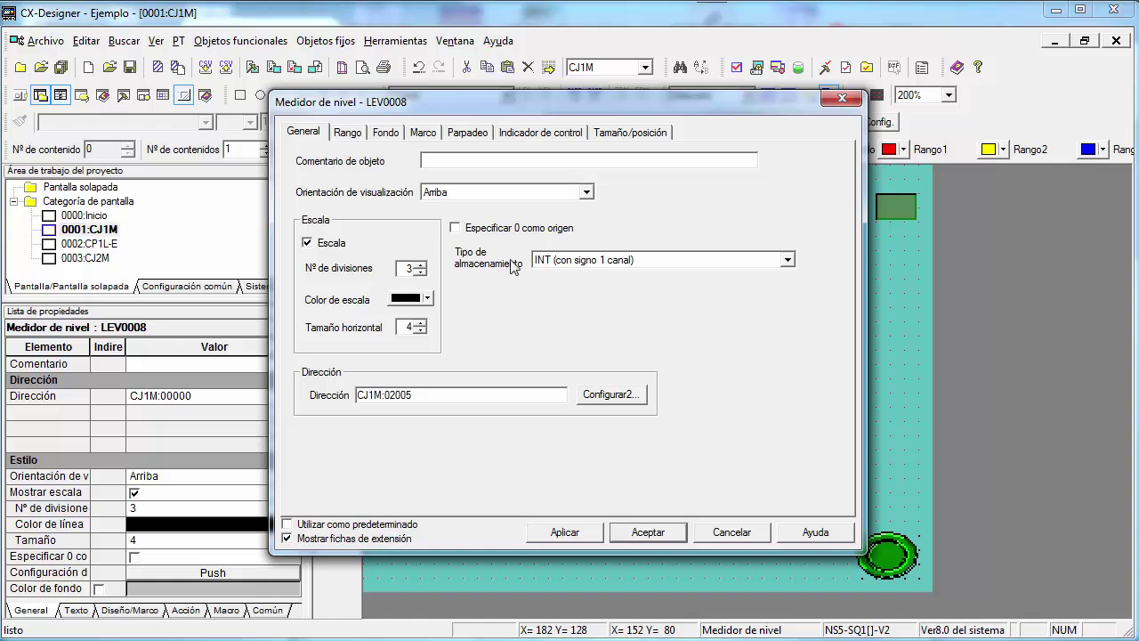
pyautogui.click(788, 261)
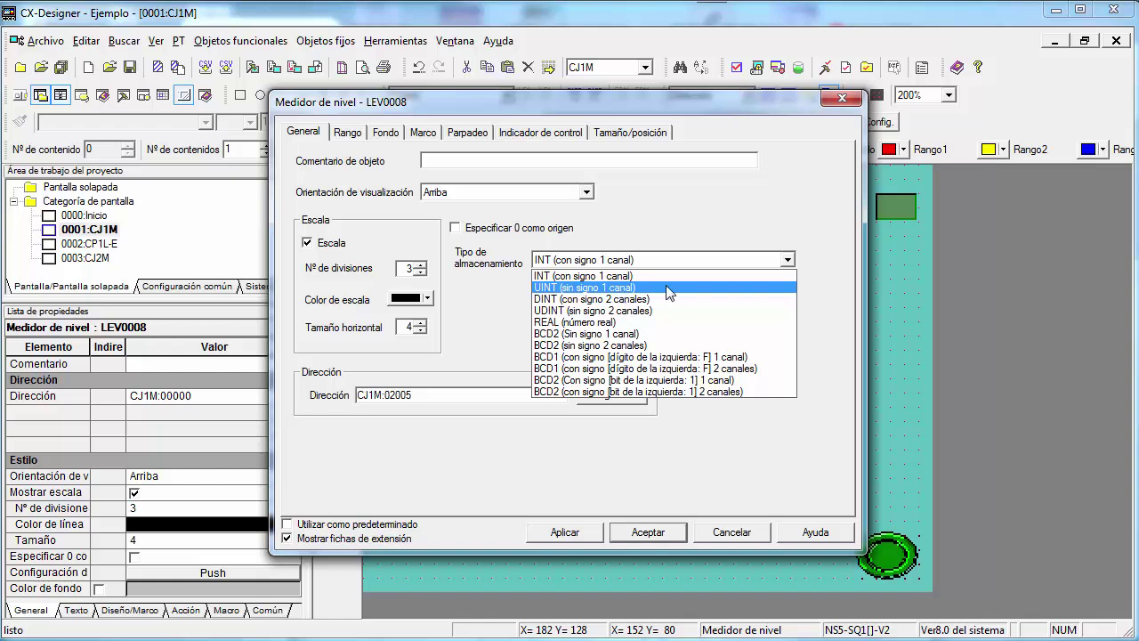
pyautogui.click(635, 287)
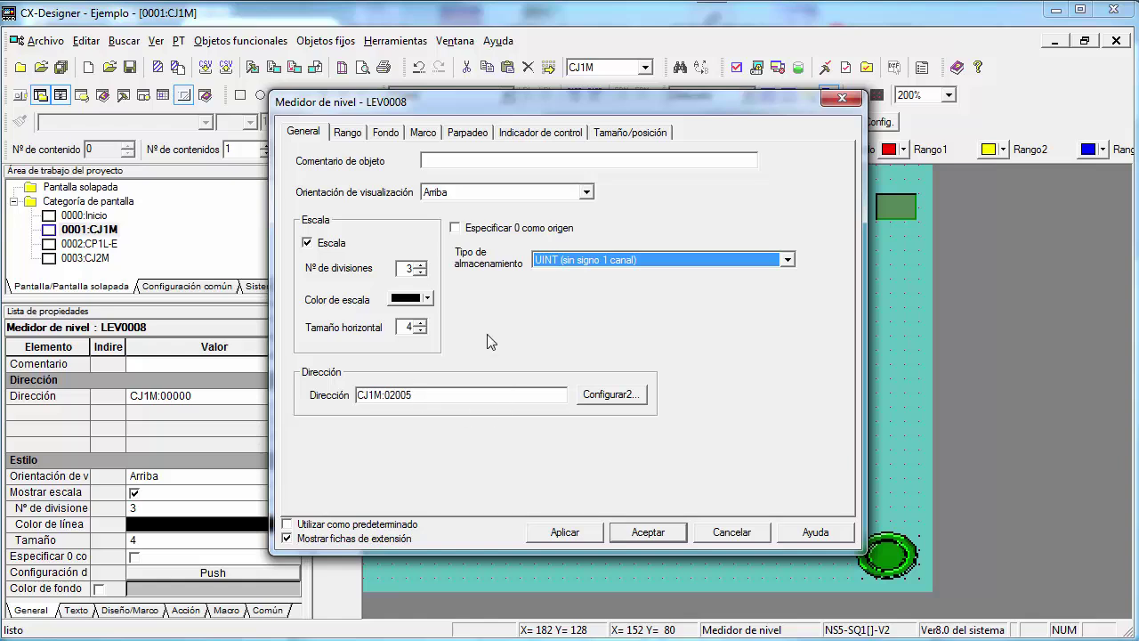
pyautogui.click(359, 133)
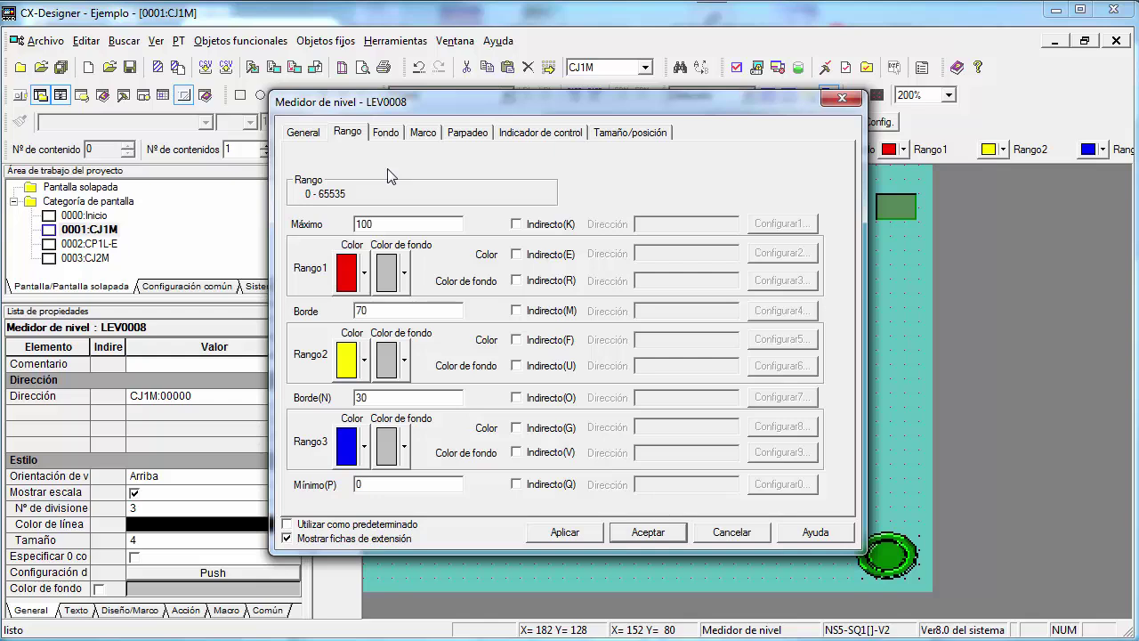
# Set the meter's maximum to 4200 with borders 2500 and 1000, accept, and drag it left.
pyautogui.moveTo(386, 222); pyautogui.dragTo(344, 226)
pyautogui.write('4000')
pyautogui.moveTo(399, 311); pyautogui.dragTo(294, 319)
pyautogui.write('2')
pyautogui.click(382, 397)
pyautogui.moveTo(382, 397); pyautogui.dragTo(352, 398)
pyautogui.write('1000')
pyautogui.click(572, 533)
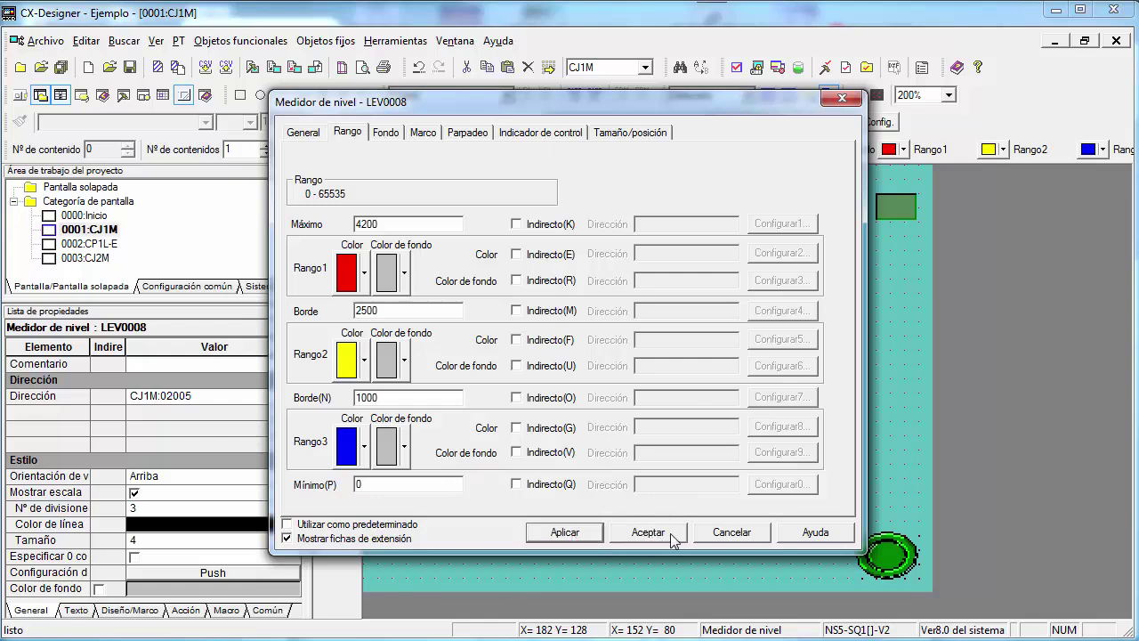
pyautogui.click(664, 534)
pyautogui.moveTo(728, 381); pyautogui.dragTo(488, 357)
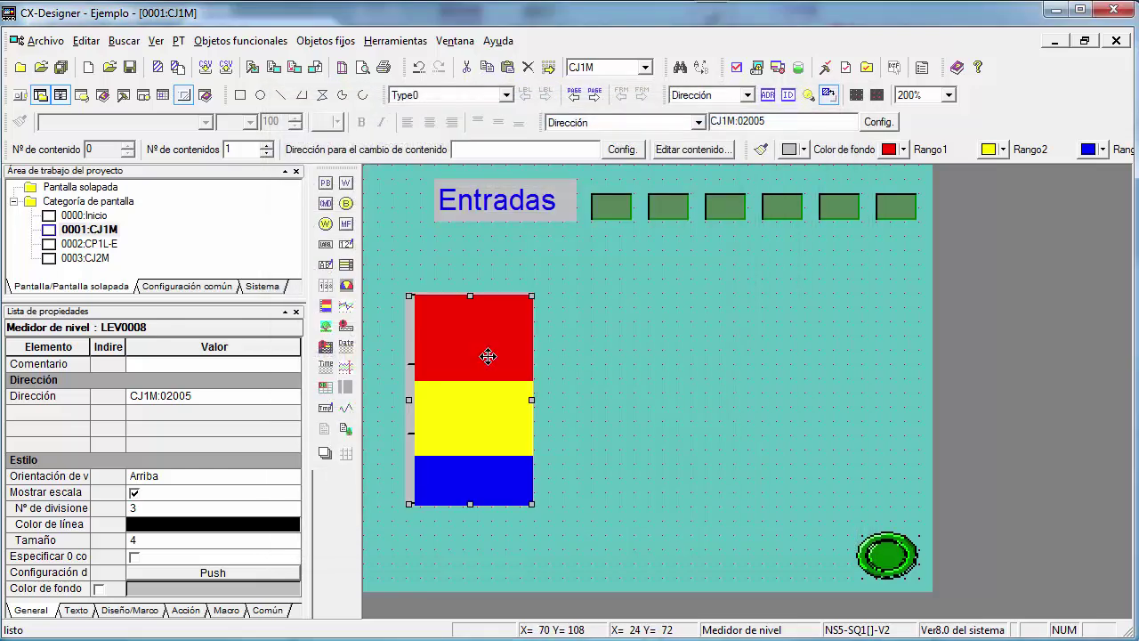
# Draw a numeric display right of the meter and address it to CJ1M:02005.
pyautogui.click(620, 349)
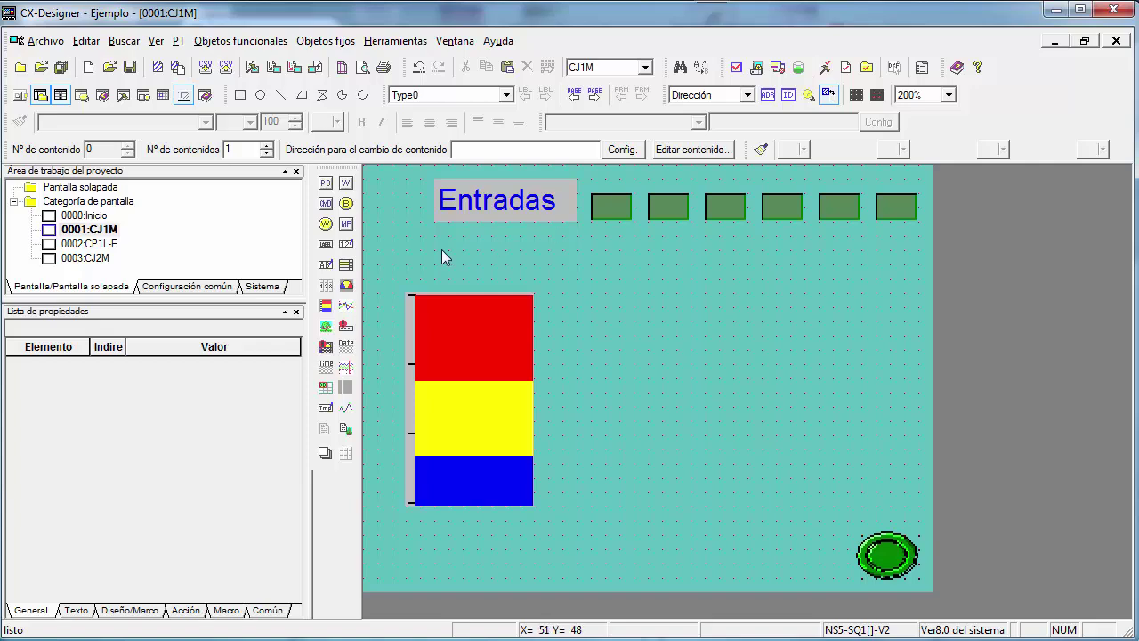
pyautogui.click(346, 245)
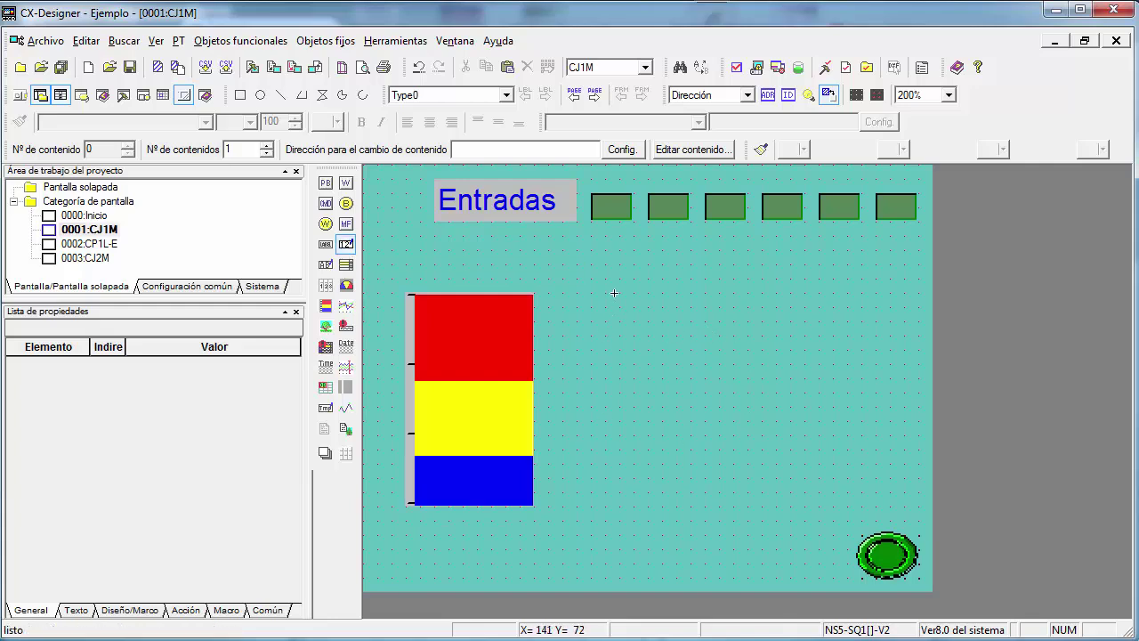
pyautogui.moveTo(619, 294)
pyautogui.mouseDown()
pyautogui.moveTo(769, 355)
pyautogui.moveTo(817, 362)
pyautogui.mouseUp()
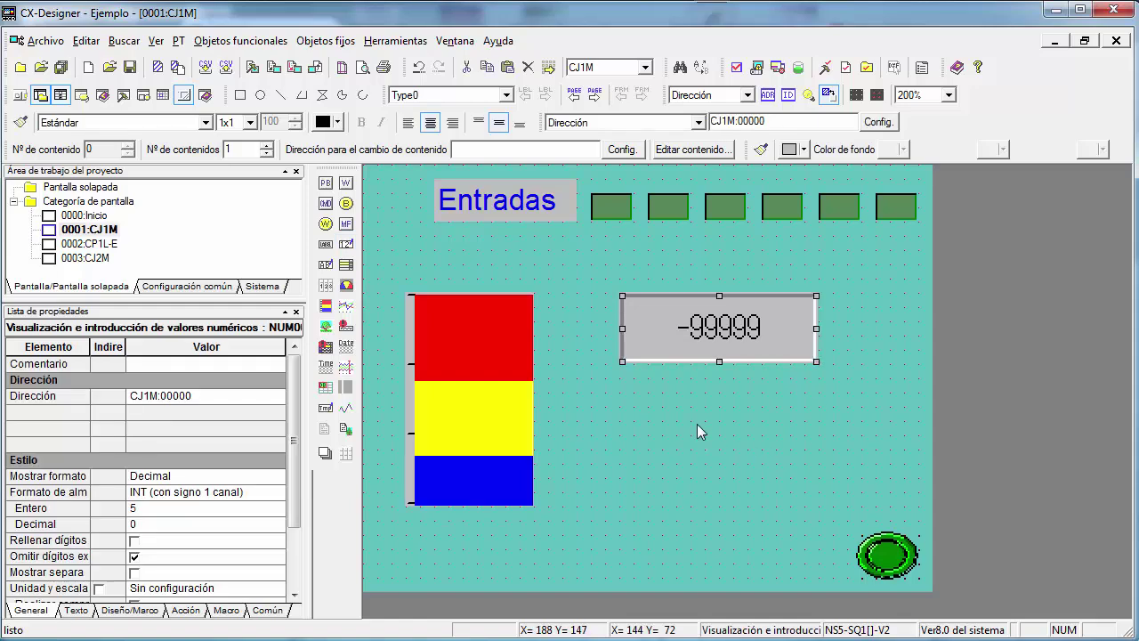
pyautogui.doubleClick(699, 311)
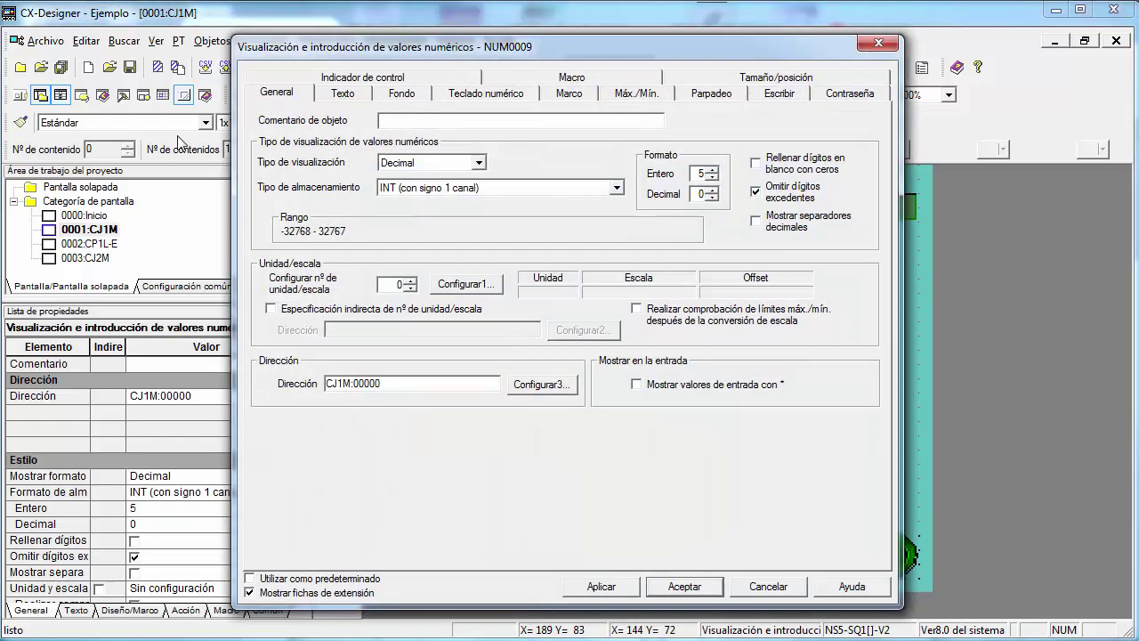
pyautogui.click(546, 384)
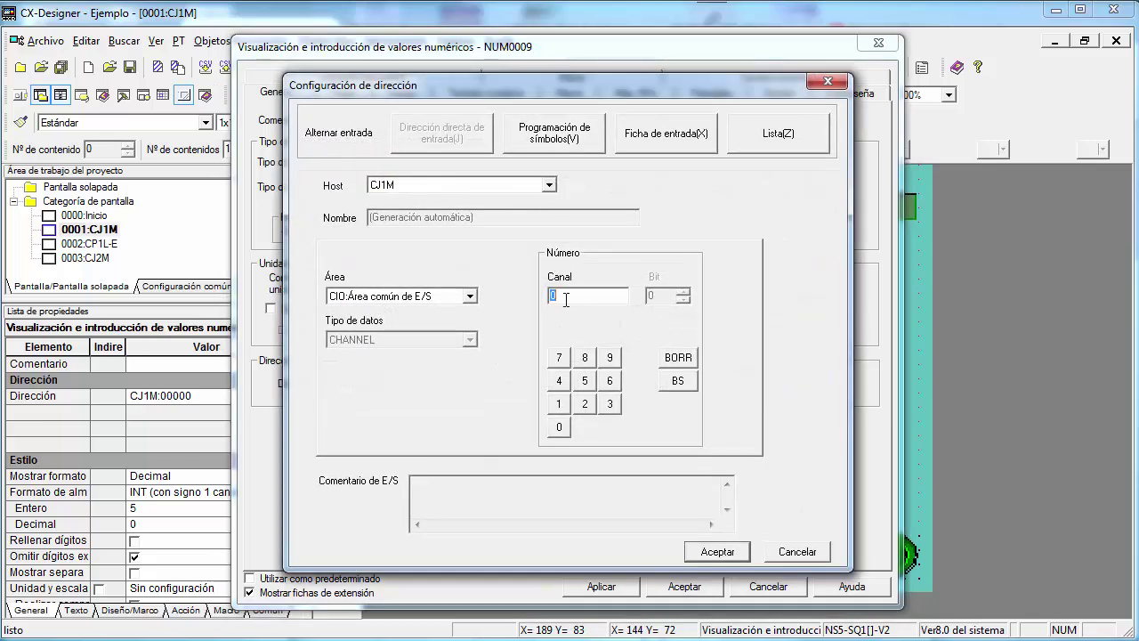
pyautogui.write('2005')
pyautogui.click(717, 552)
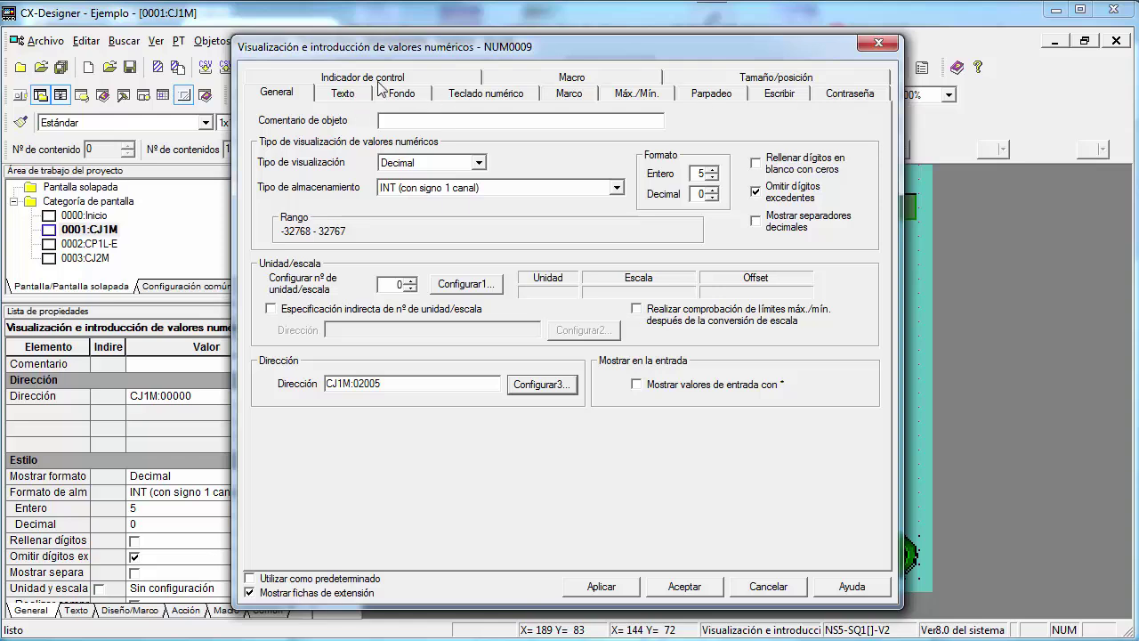
# Review the numeric display's Text, Background, Keypad, Frame, Flag, Macro and Size tabs.
pyautogui.click(348, 93)
pyautogui.click(412, 96)
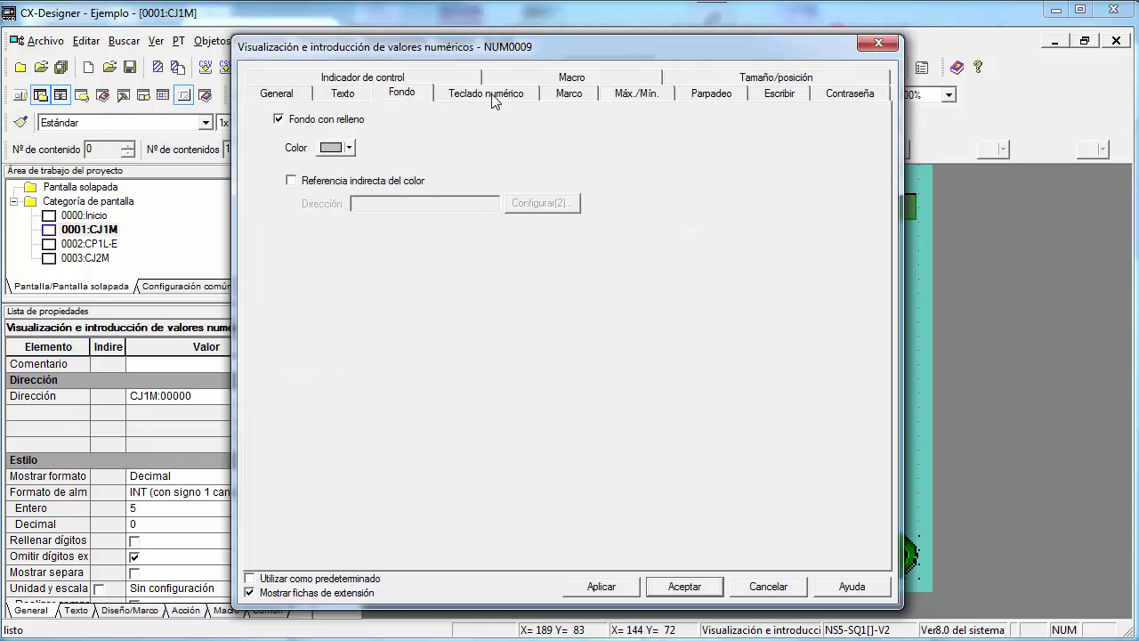
pyautogui.click(492, 95)
pyautogui.click(584, 94)
pyautogui.click(402, 82)
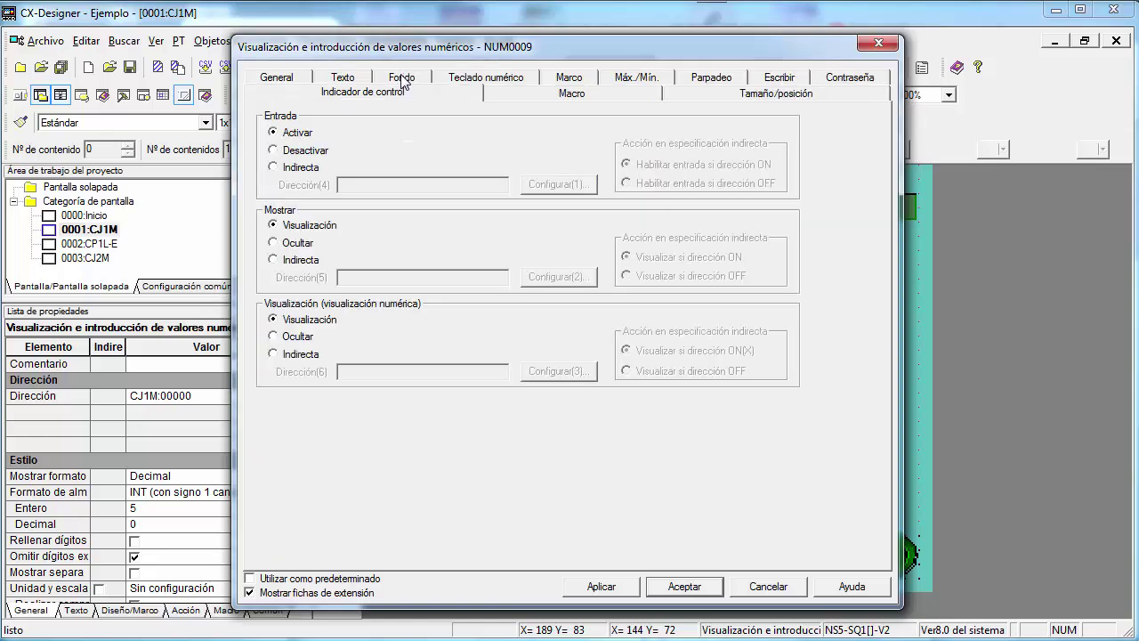
pyautogui.click(575, 96)
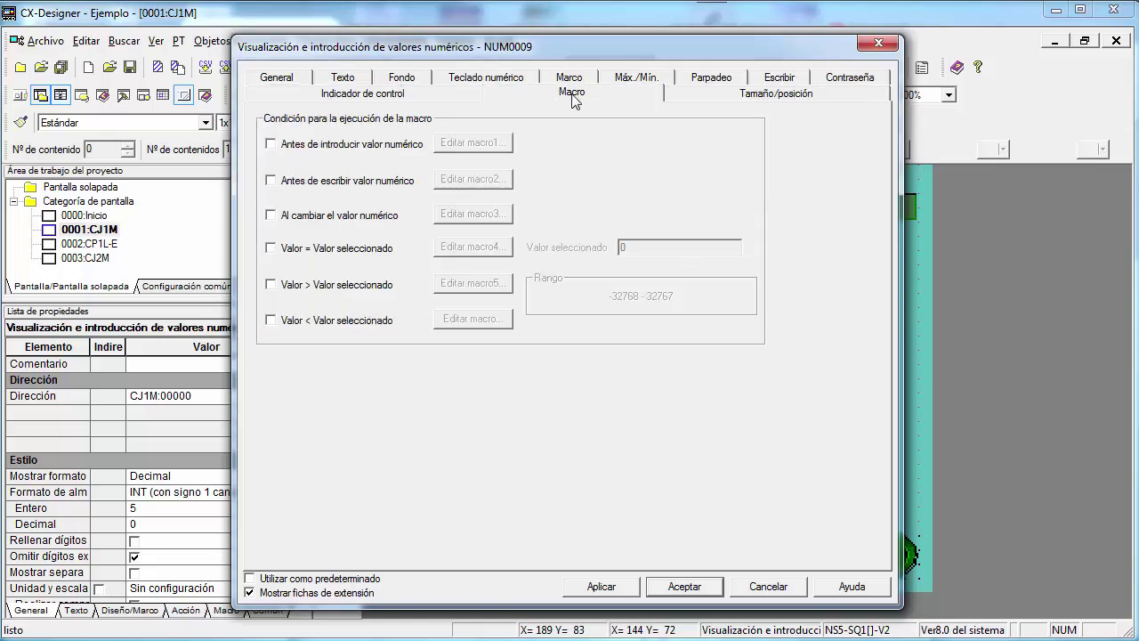
pyautogui.click(754, 100)
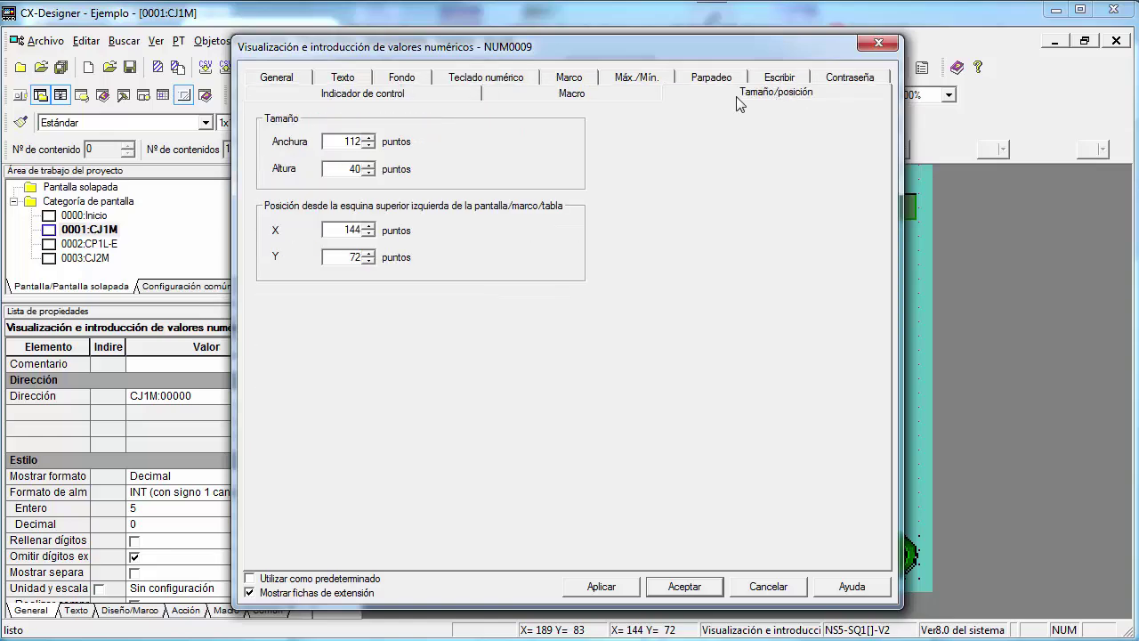
pyautogui.click(285, 80)
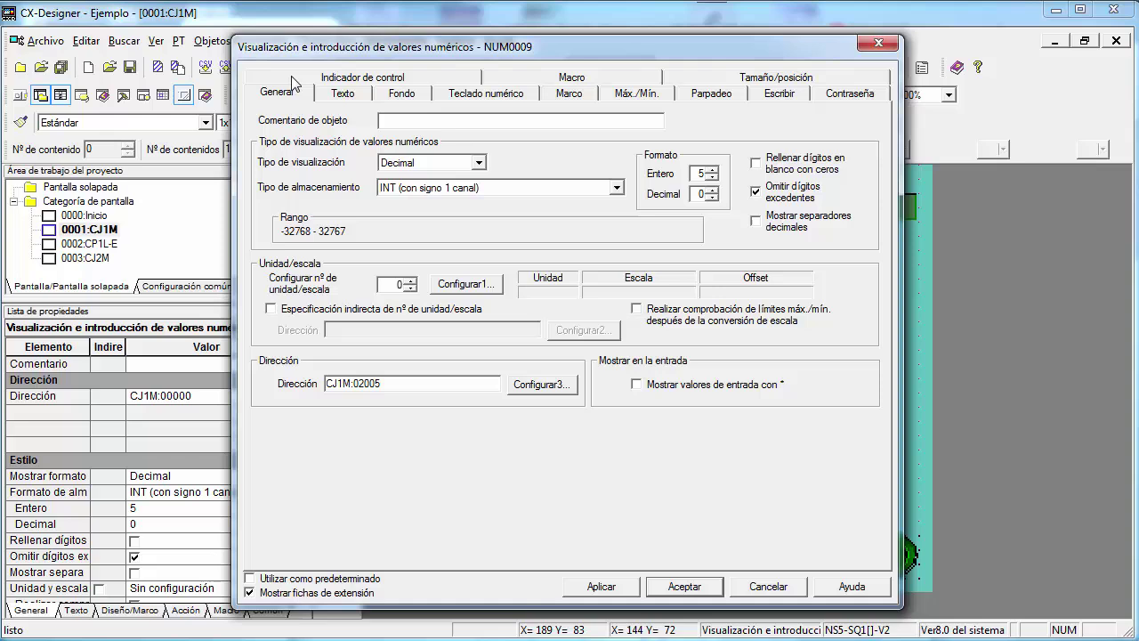
# Define unit/scale entry 12 as °C with scale 0.025 and apply it to NUM0009.
pyautogui.click(436, 285)
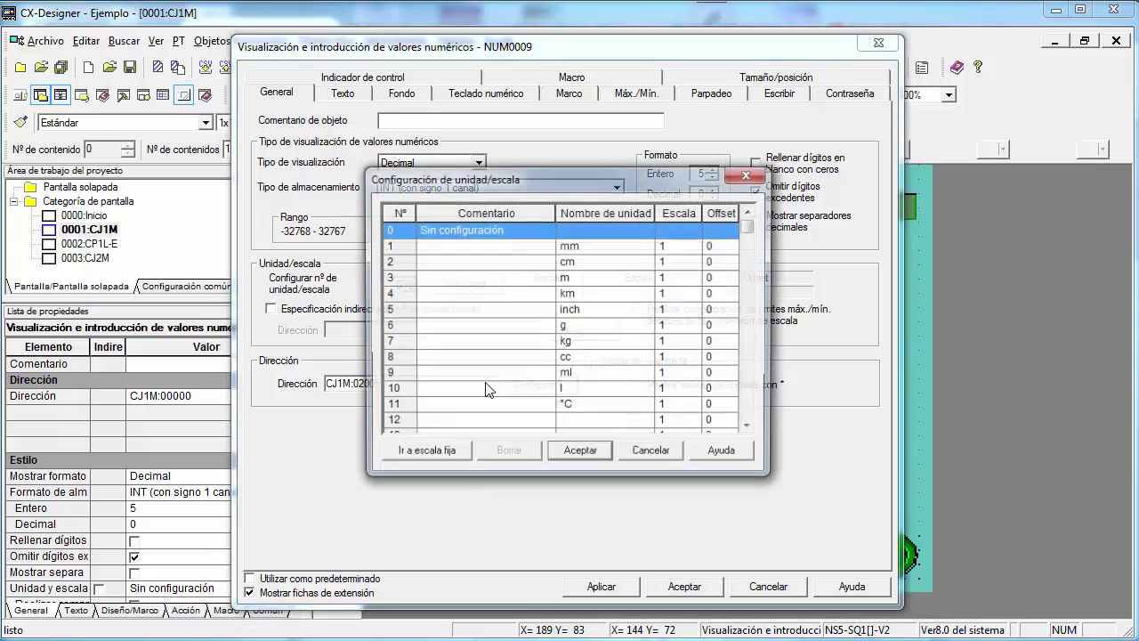
pyautogui.click(508, 422)
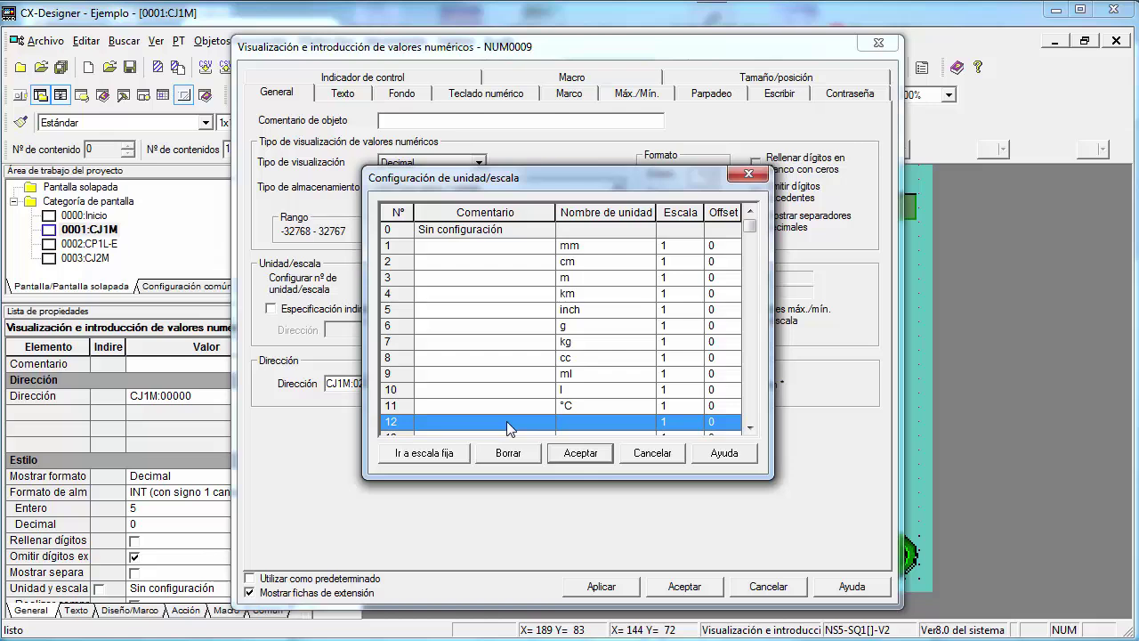
pyautogui.click(570, 422)
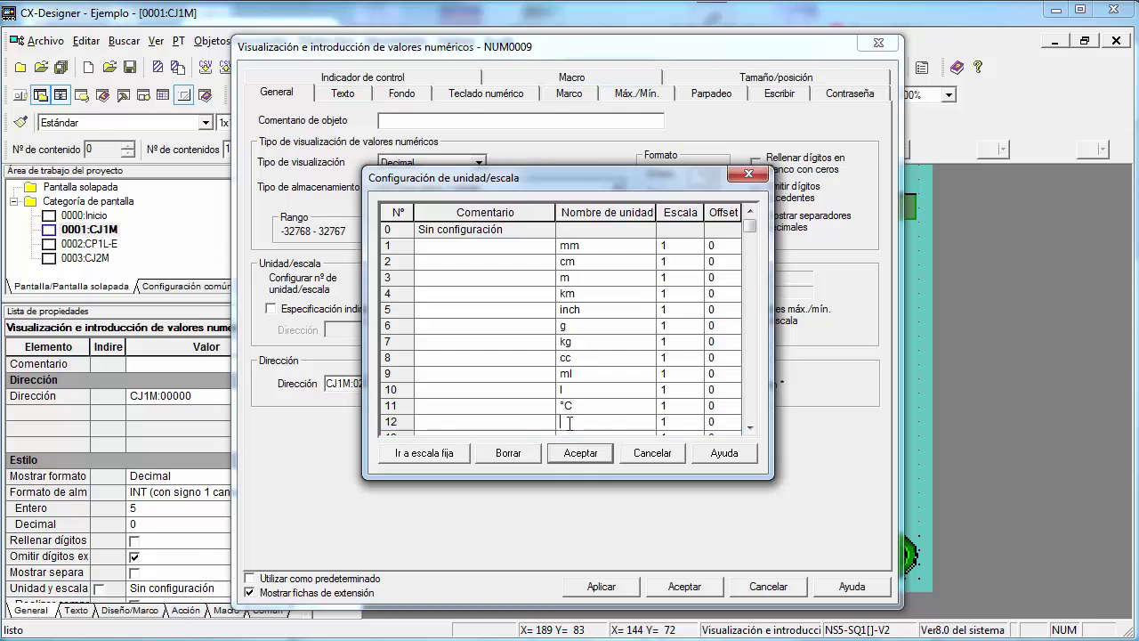
pyautogui.write('°C')
pyautogui.click(686, 424)
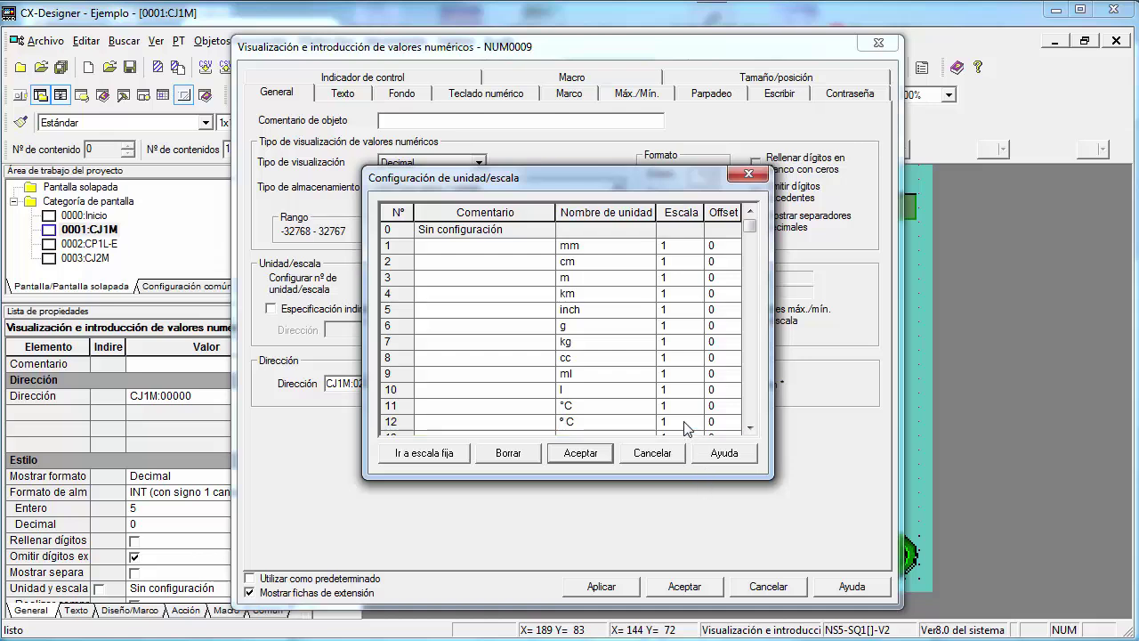
pyautogui.click(686, 424)
pyautogui.write('0.025')
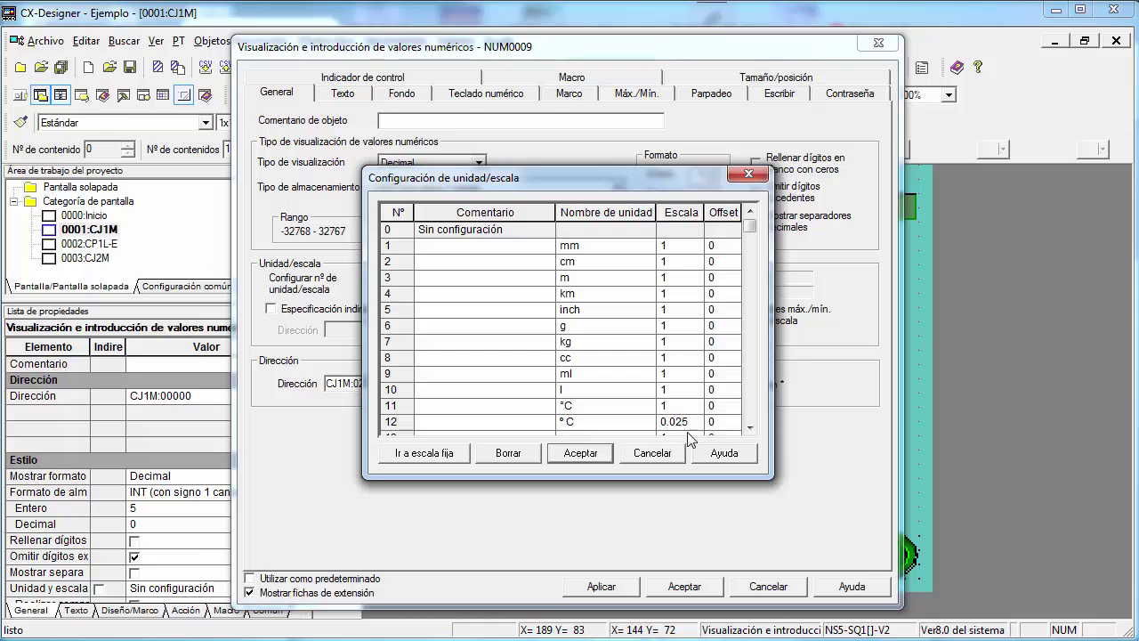
pyautogui.click(603, 453)
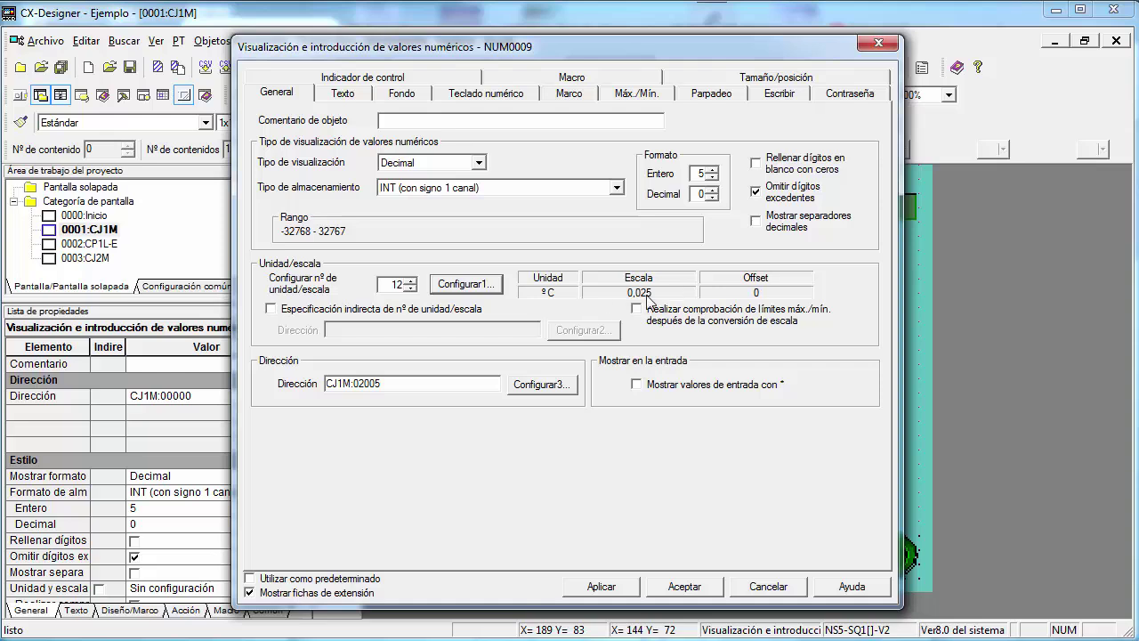
pyautogui.click(611, 593)
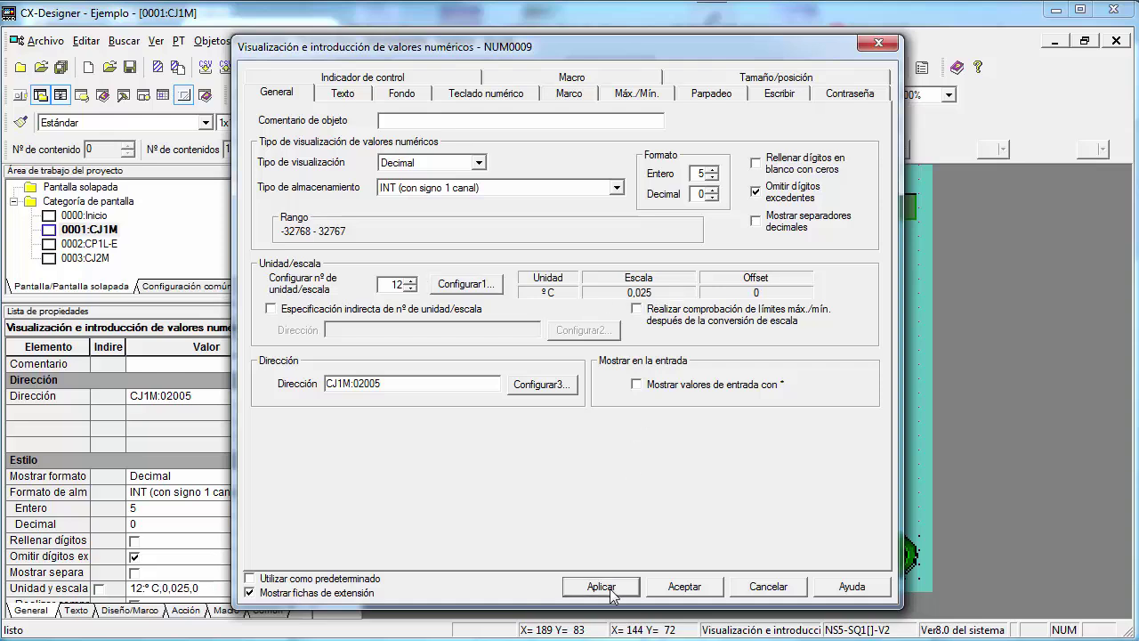
pyautogui.click(683, 591)
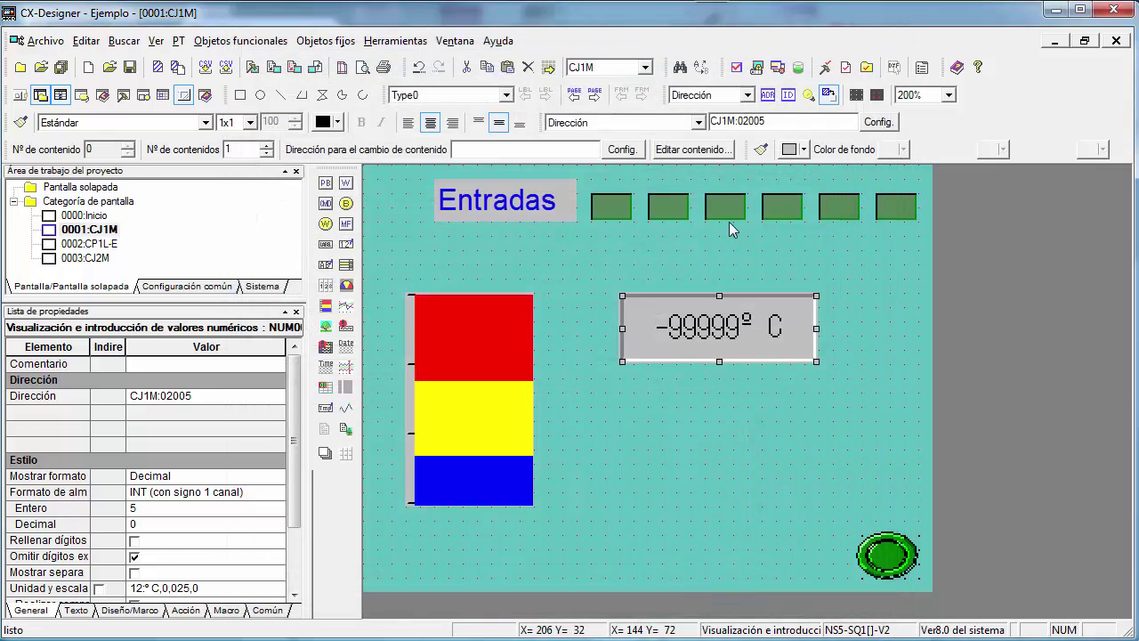
# Give NUM0009 the 7-segment Numeral 16x27 text font and accept its properties.
pyautogui.doubleClick(711, 340)
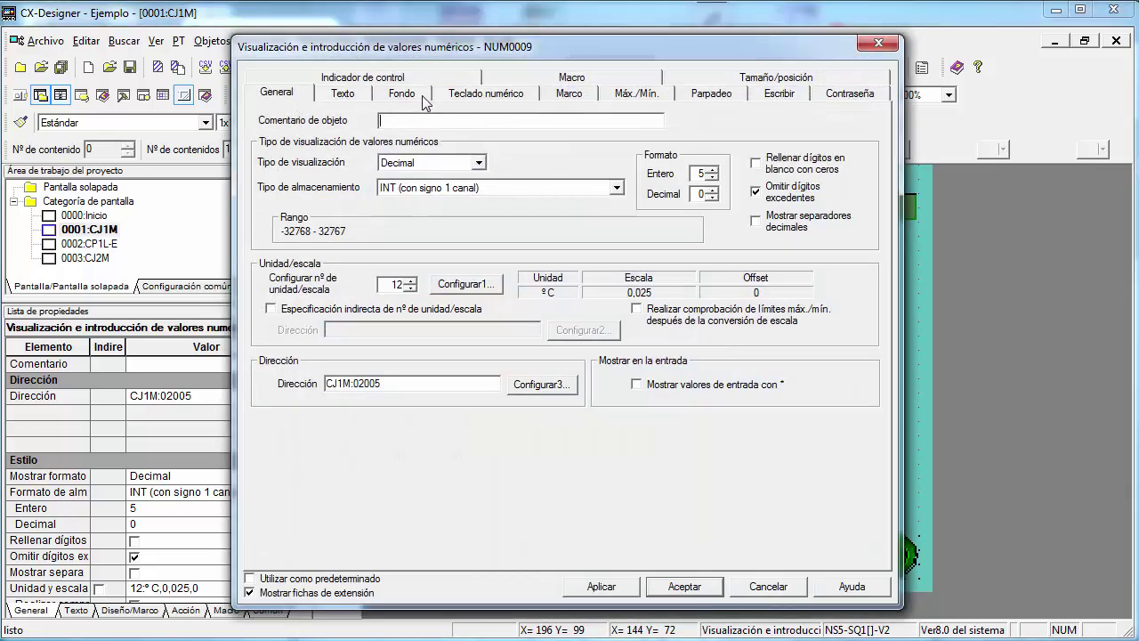
pyautogui.click(350, 96)
pyautogui.click(336, 178)
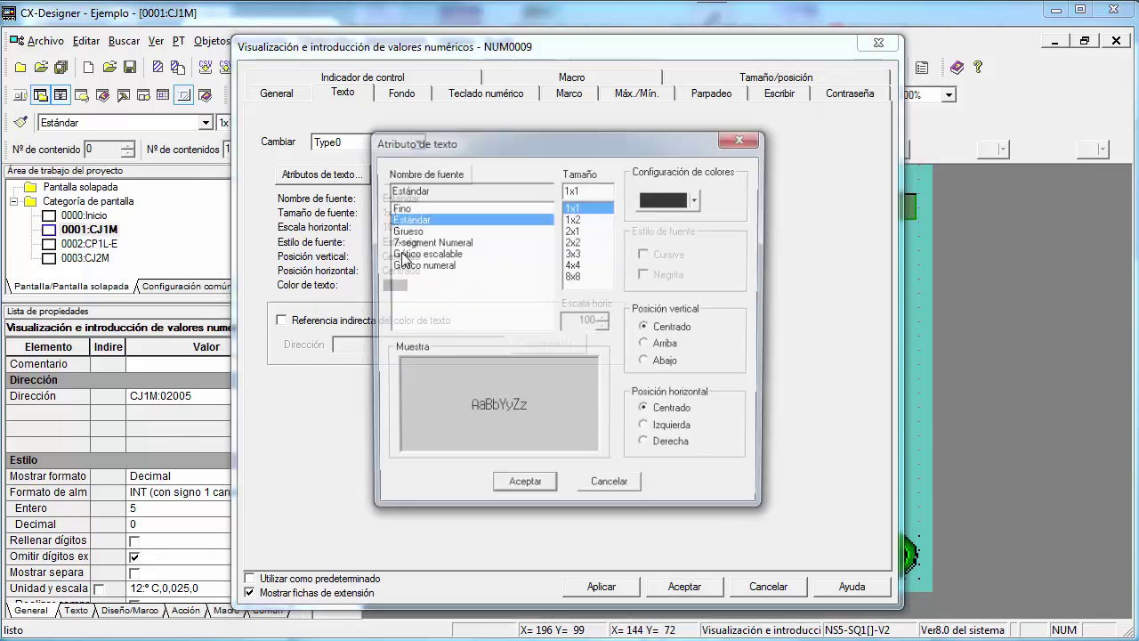
pyautogui.click(414, 208)
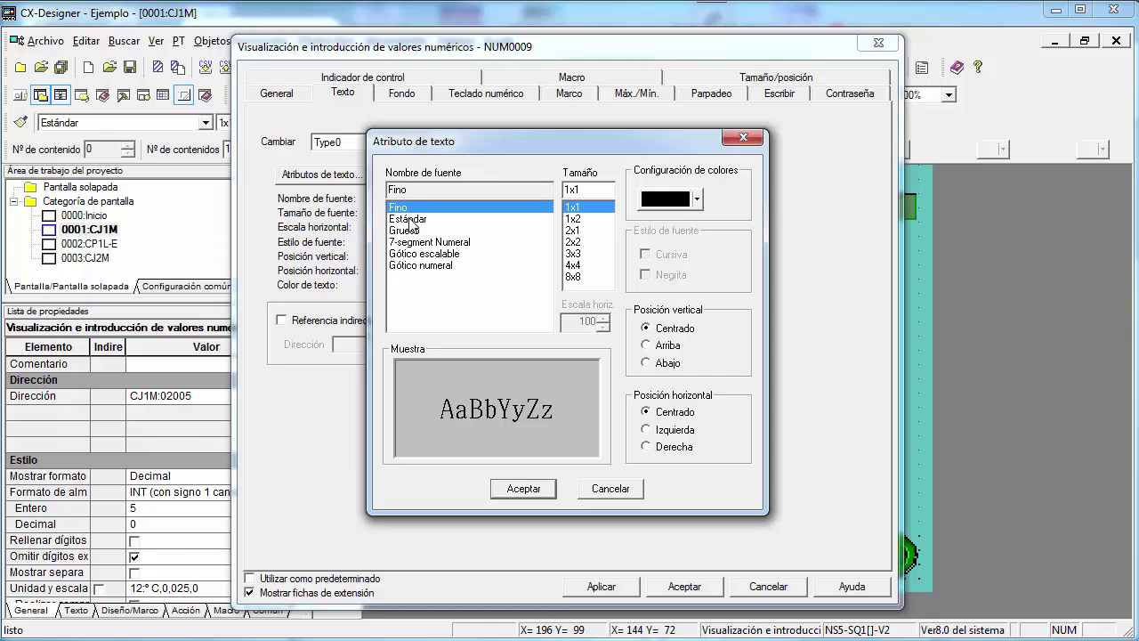
pyautogui.click(430, 265)
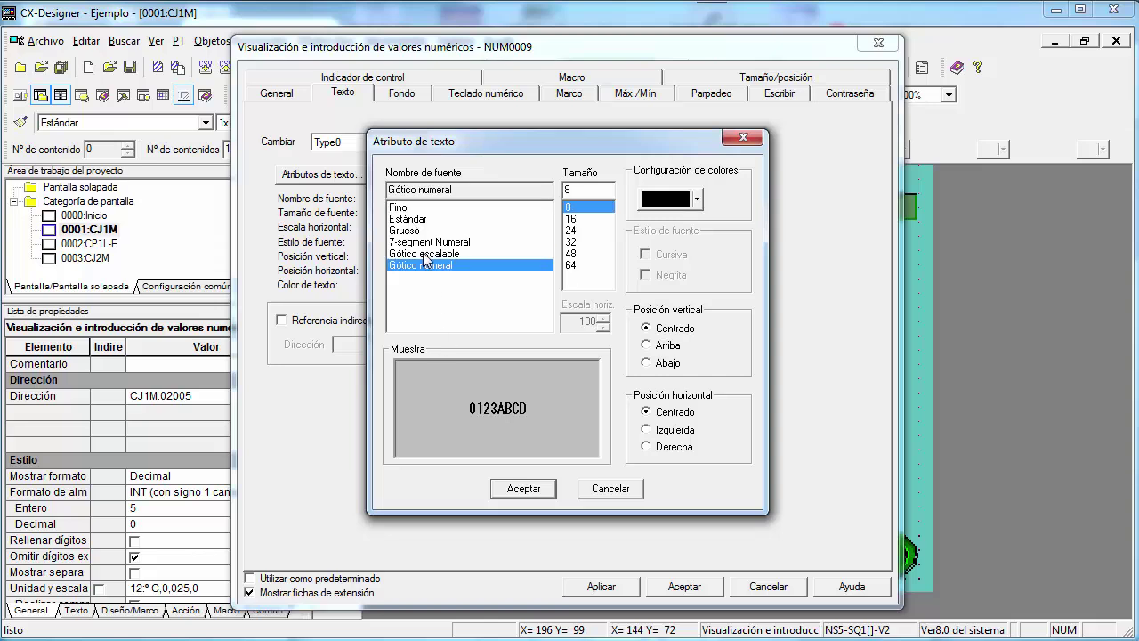
pyautogui.click(424, 255)
pyautogui.click(420, 219)
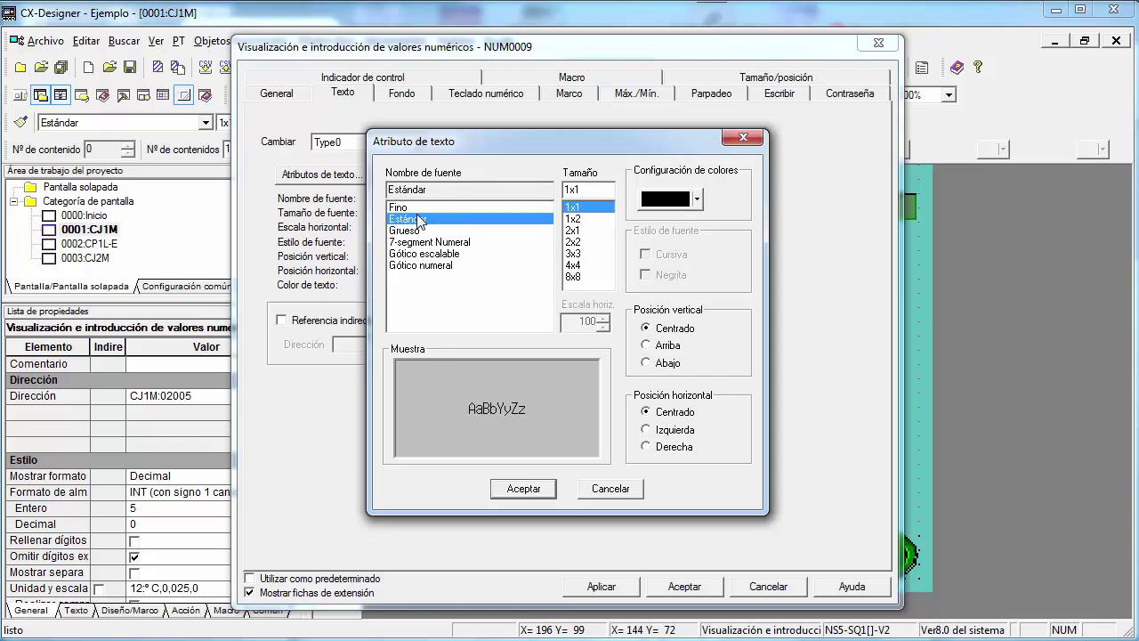
pyautogui.click(412, 208)
pyautogui.click(407, 231)
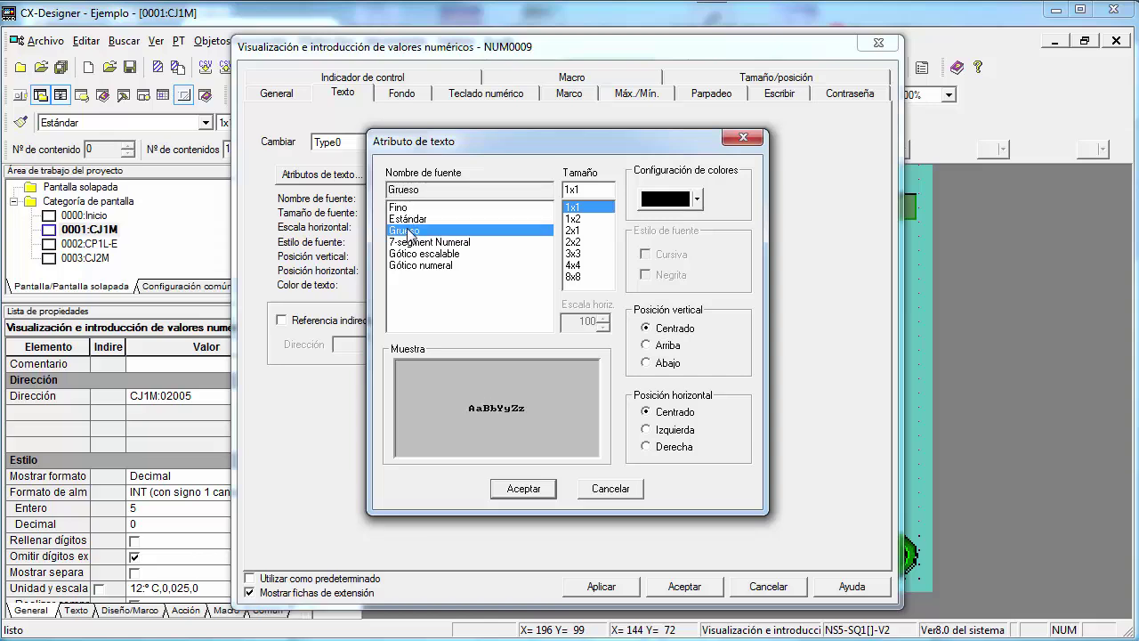
pyautogui.click(413, 242)
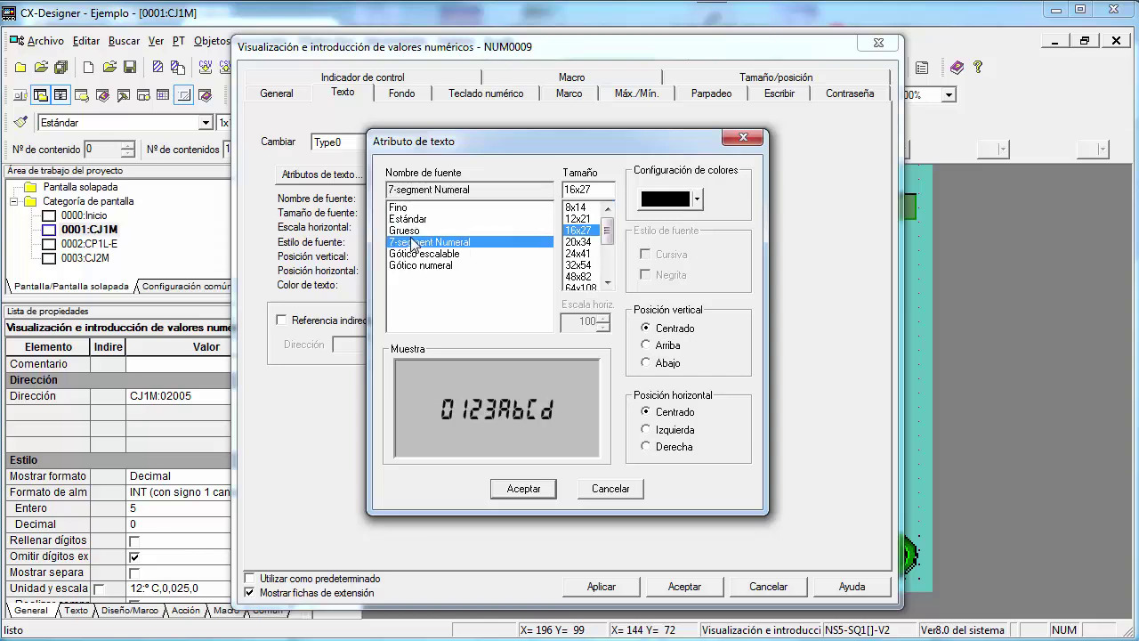
pyautogui.click(525, 489)
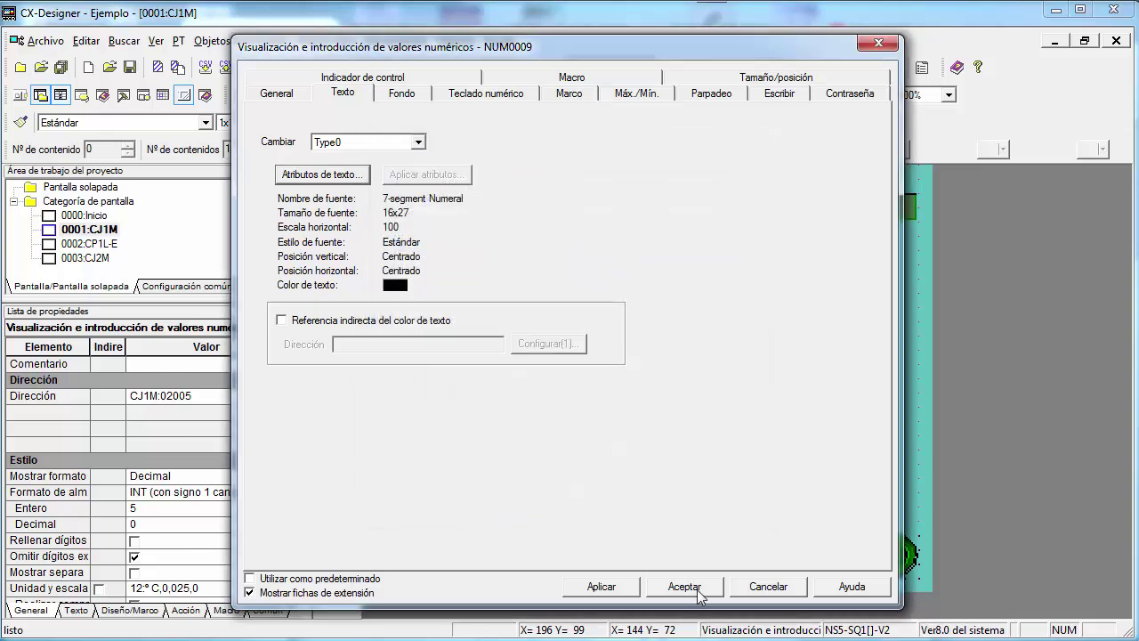
pyautogui.click(589, 589)
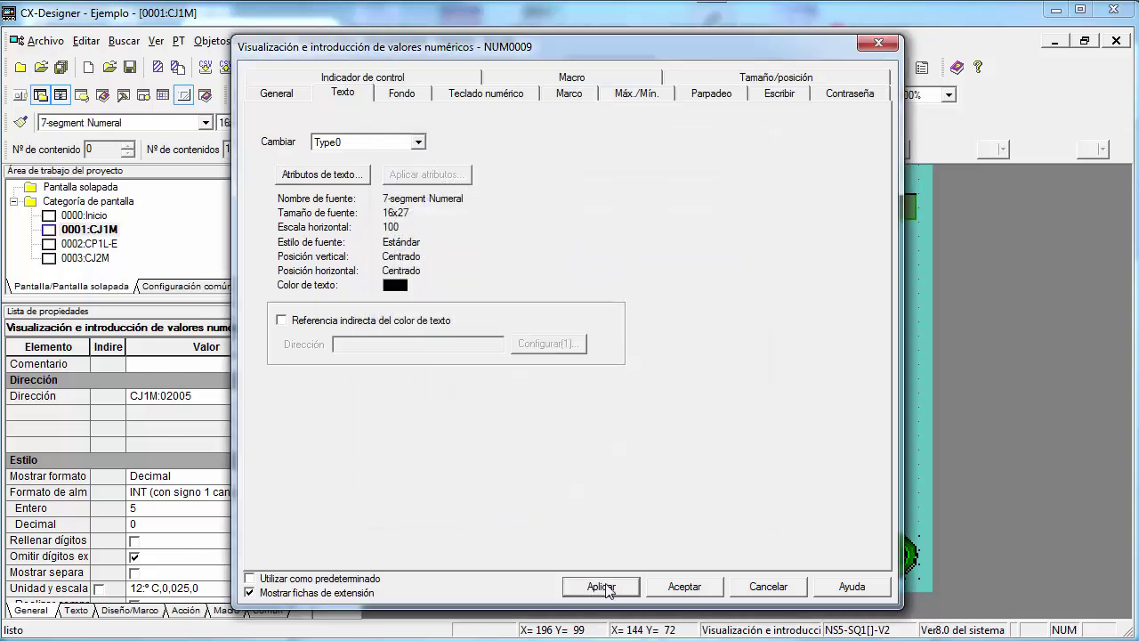
pyautogui.click(675, 590)
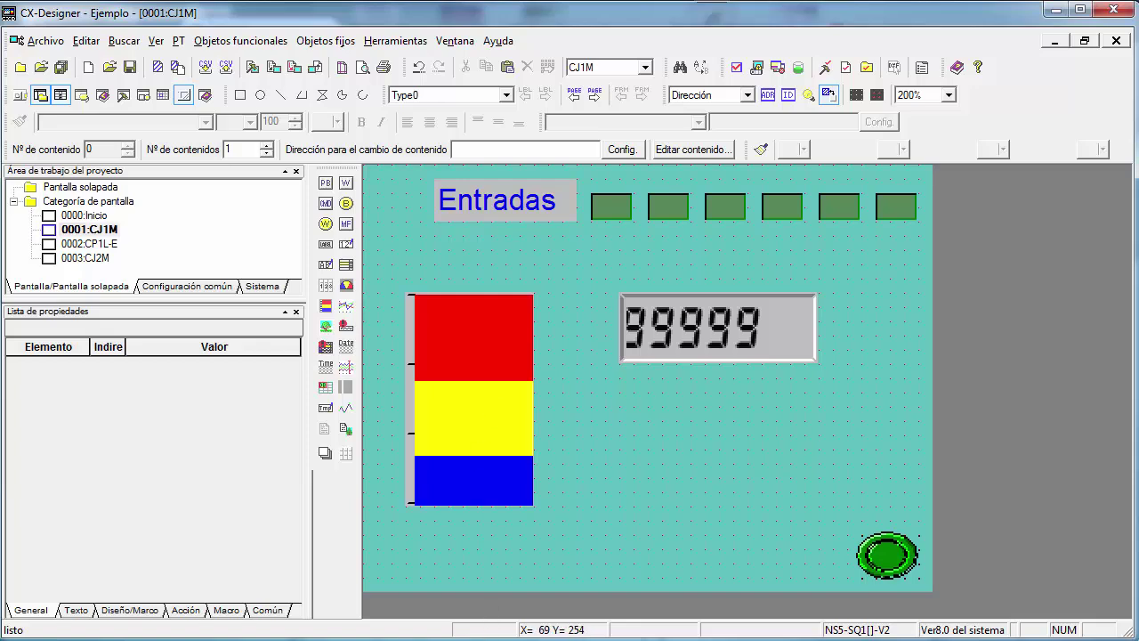
# Create a new CX-Programmer project with a CJ1M CPU named Ejemplo_HMI.
pyautogui.click(356, 626)
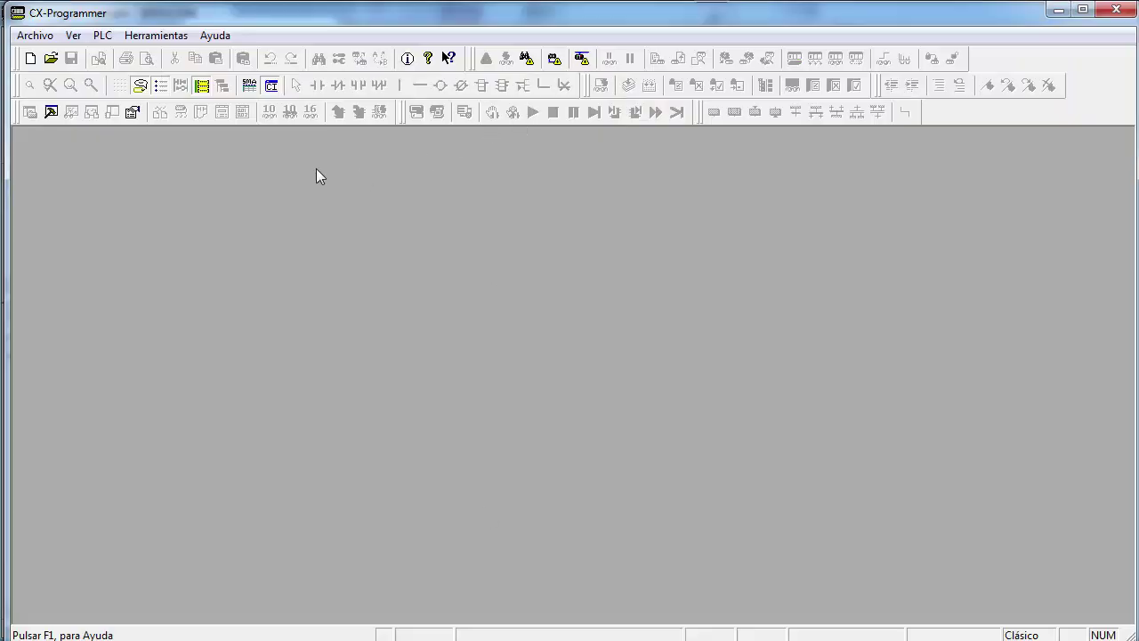
pyautogui.click(30, 58)
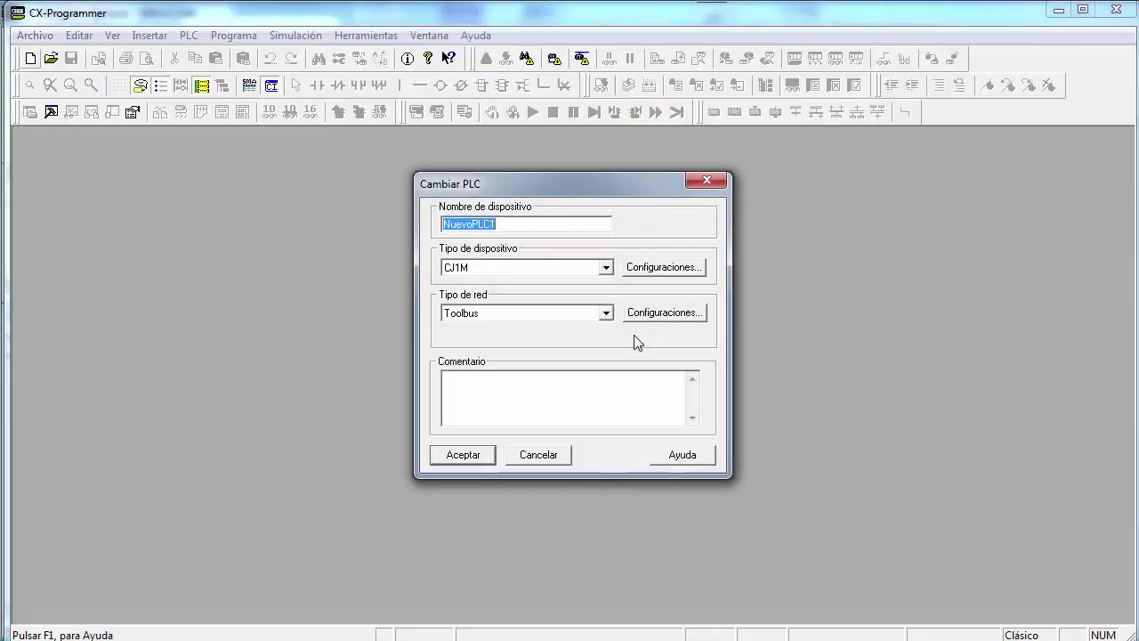
pyautogui.click(666, 267)
pyautogui.click(570, 280)
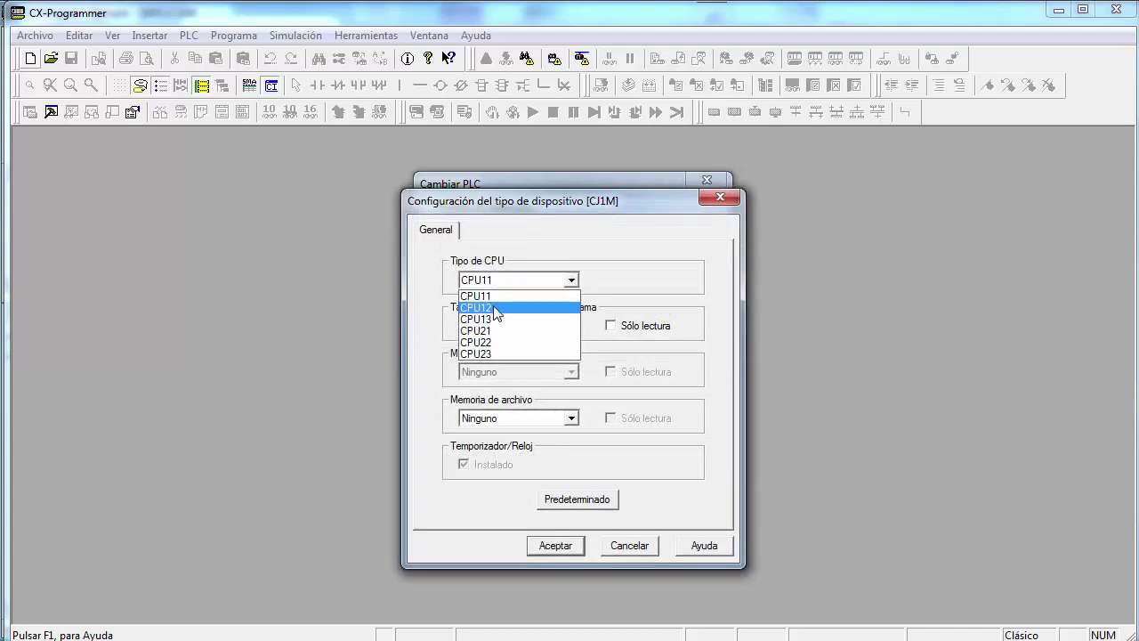
pyautogui.click(490, 331)
pyautogui.click(544, 546)
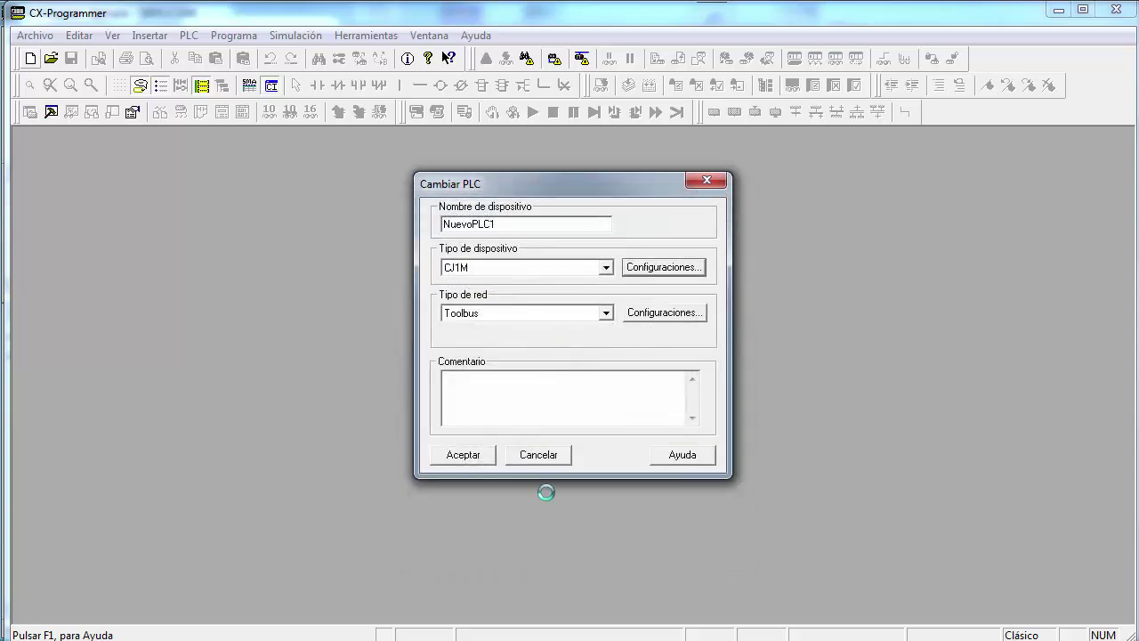
pyautogui.moveTo(522, 223); pyautogui.dragTo(361, 229)
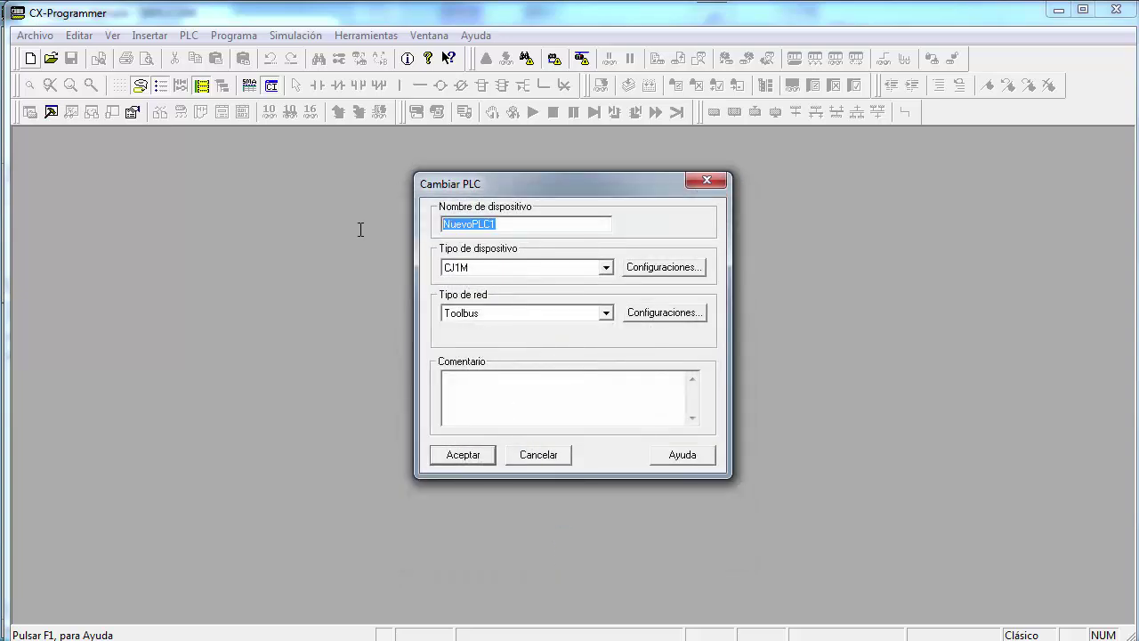
pyautogui.write('E')
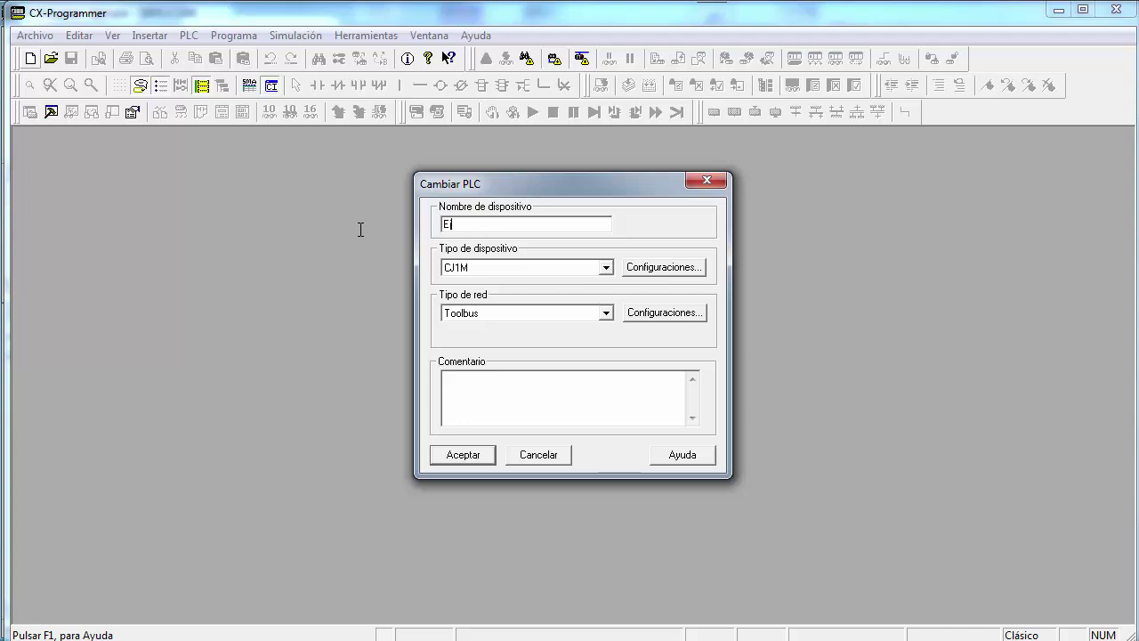
pyautogui.write('jemplo_HMI')
pyautogui.click(479, 454)
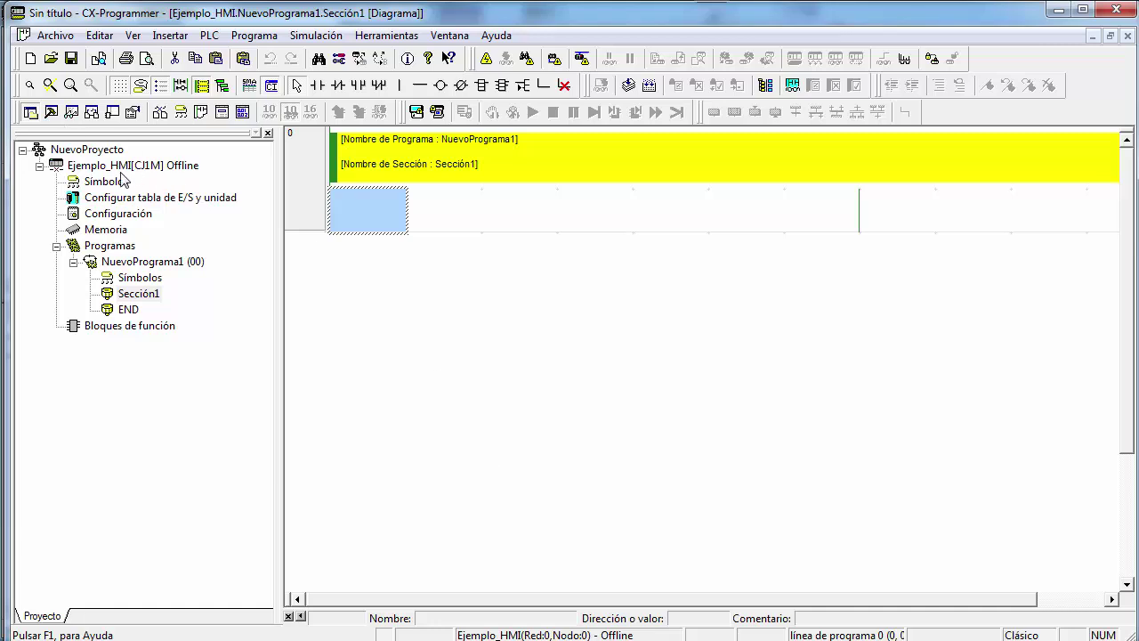
# Reopen the PLC's device settings, add 'C' to its name, and confirm the rename.
pyautogui.doubleClick(103, 169)
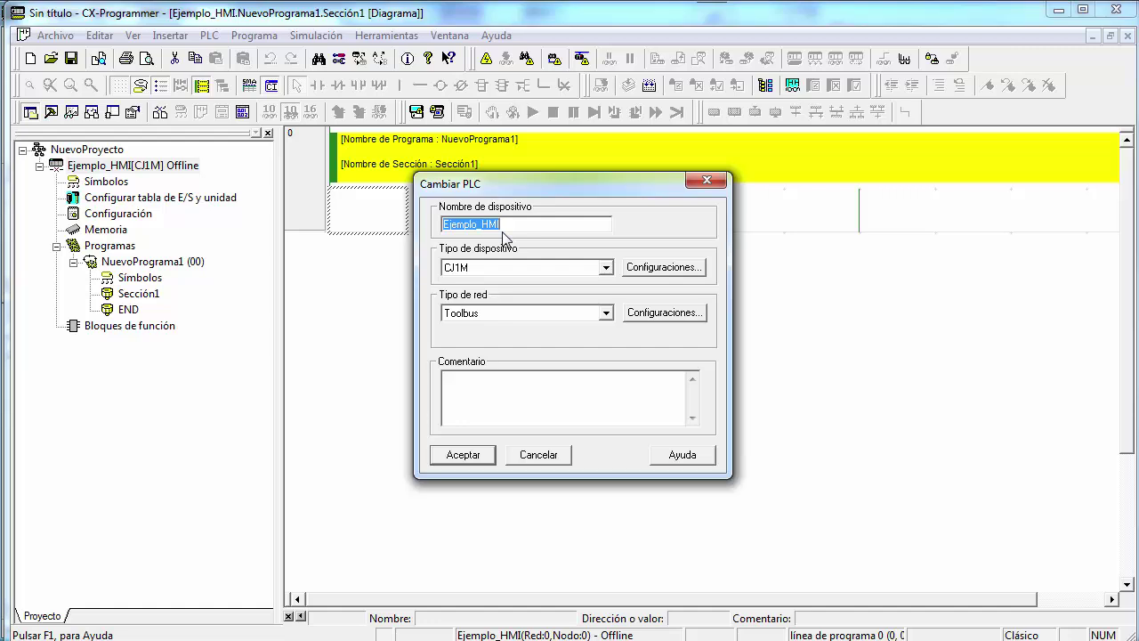
pyautogui.write('CJ1M')
pyautogui.press('Return')
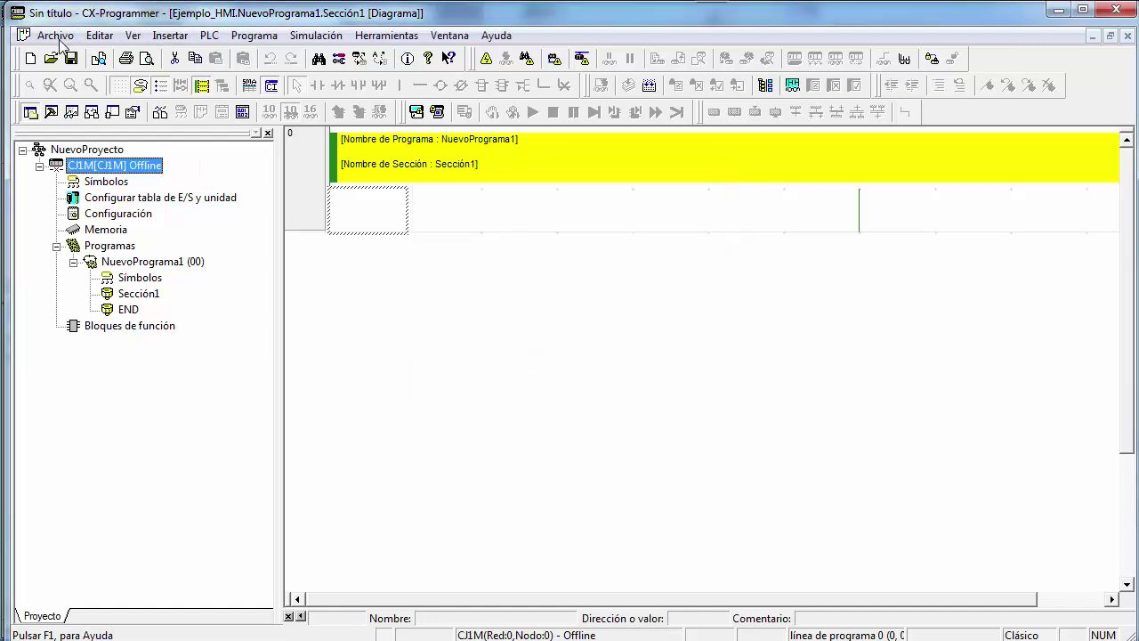
# Start Save As and browse to the Ejemplo_HMI folder on the Escritorio (desktop).
pyautogui.click(56, 37)
pyautogui.click(92, 134)
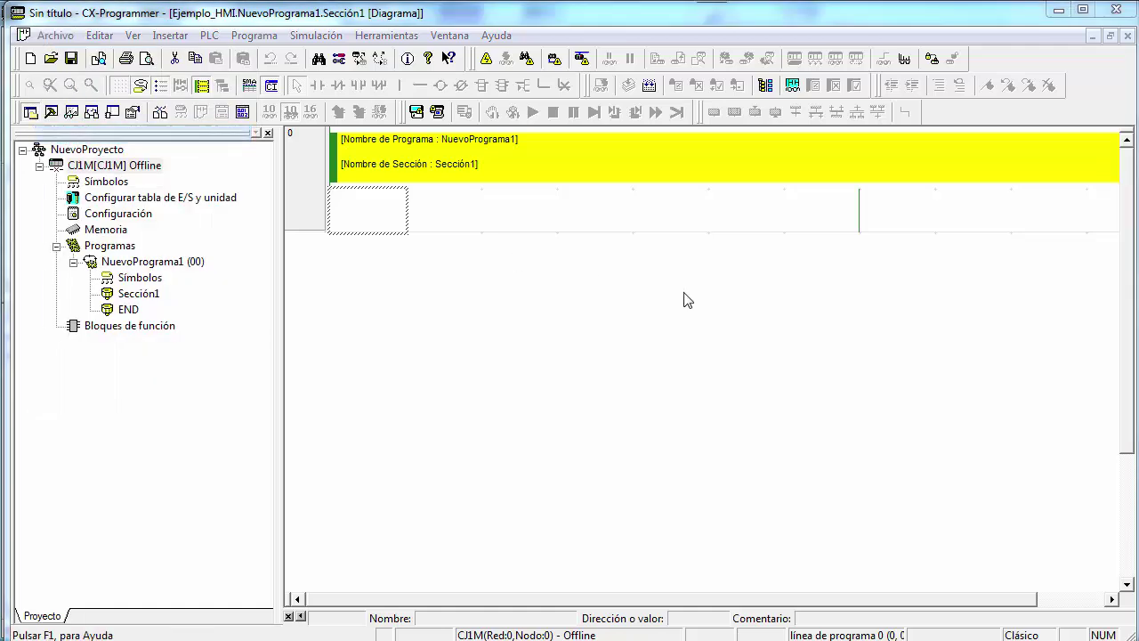
pyautogui.click(612, 243)
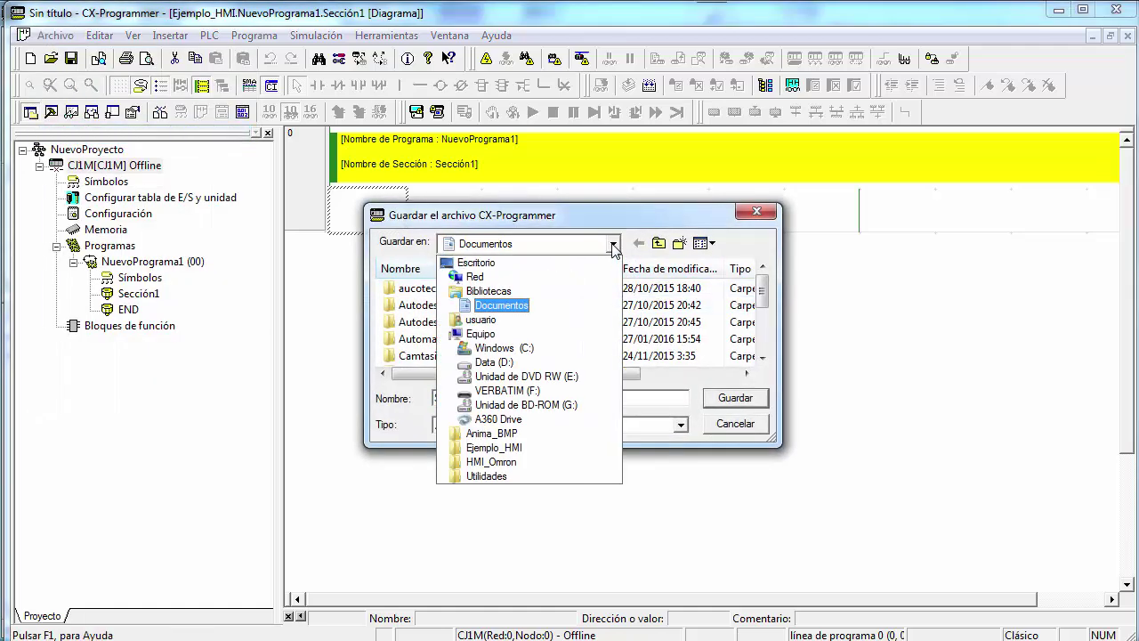
pyautogui.click(487, 267)
pyautogui.click(762, 374)
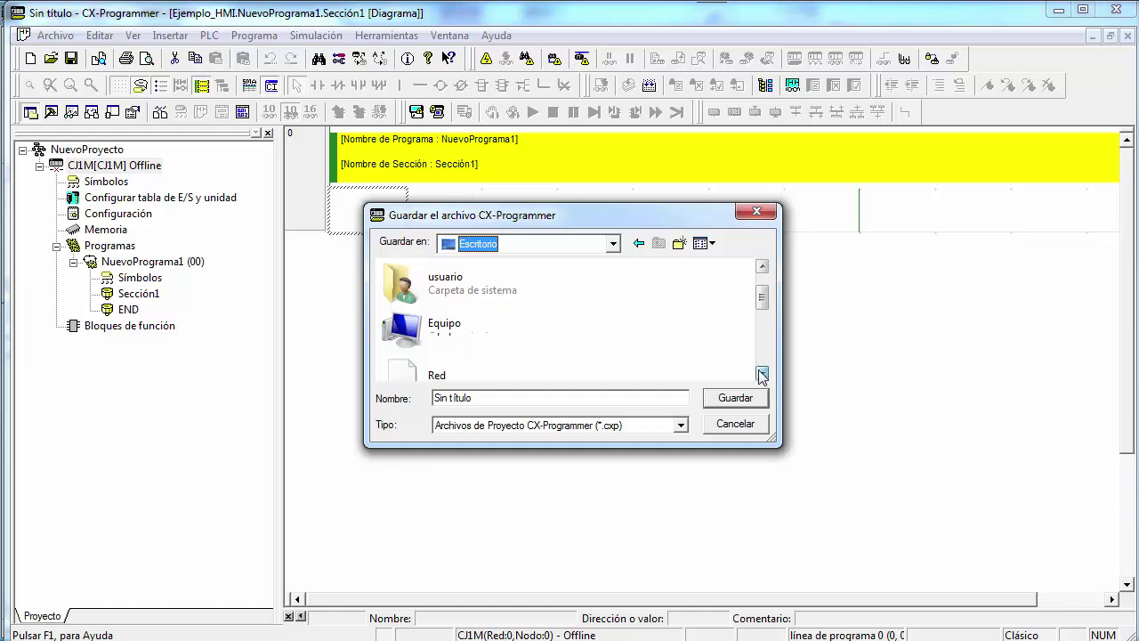
pyautogui.click(762, 374)
pyautogui.click(762, 374)
pyautogui.click(762, 374)
pyautogui.click(762, 374)
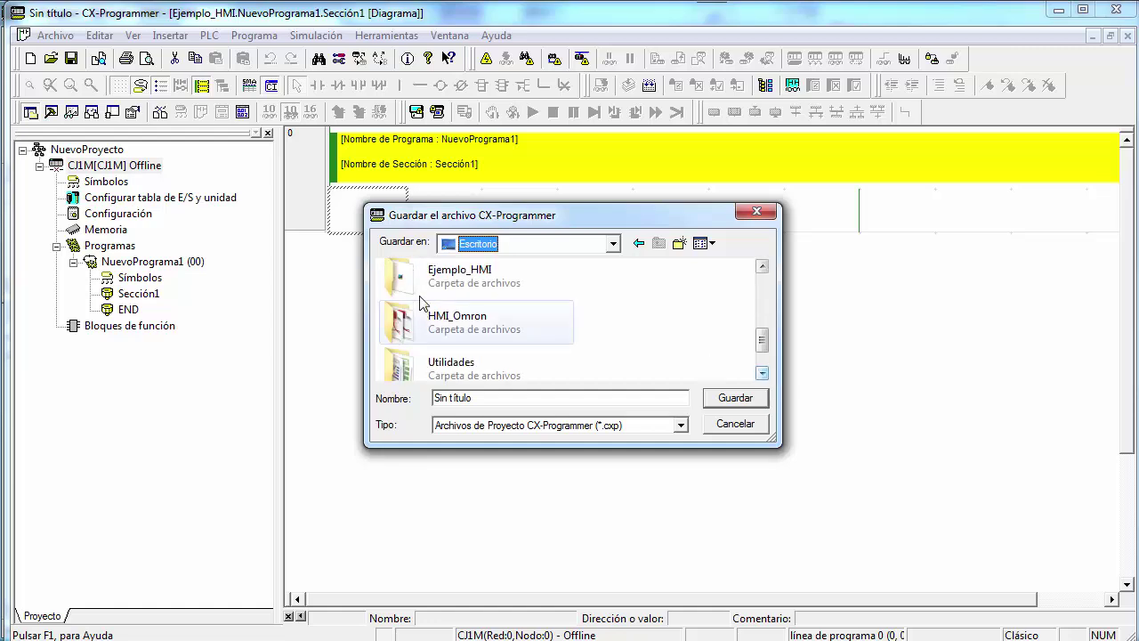
pyautogui.doubleClick(455, 276)
# Replace the default file name with 'Proyecto' and save the project.
pyautogui.moveTo(485, 397); pyautogui.dragTo(388, 401)
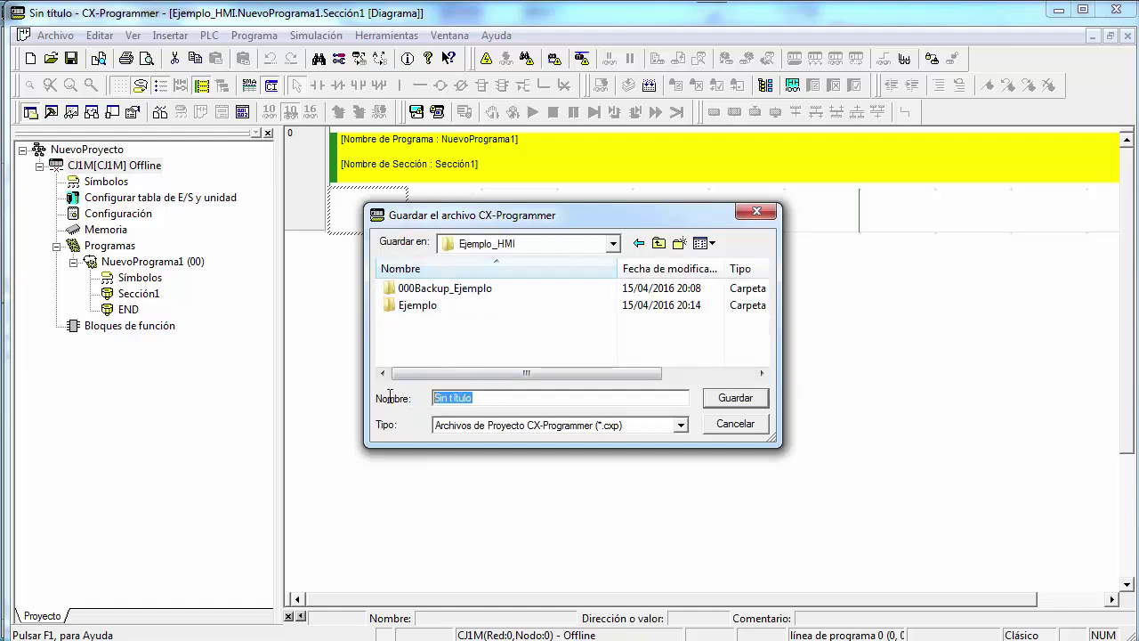
pyautogui.write('Prpo')
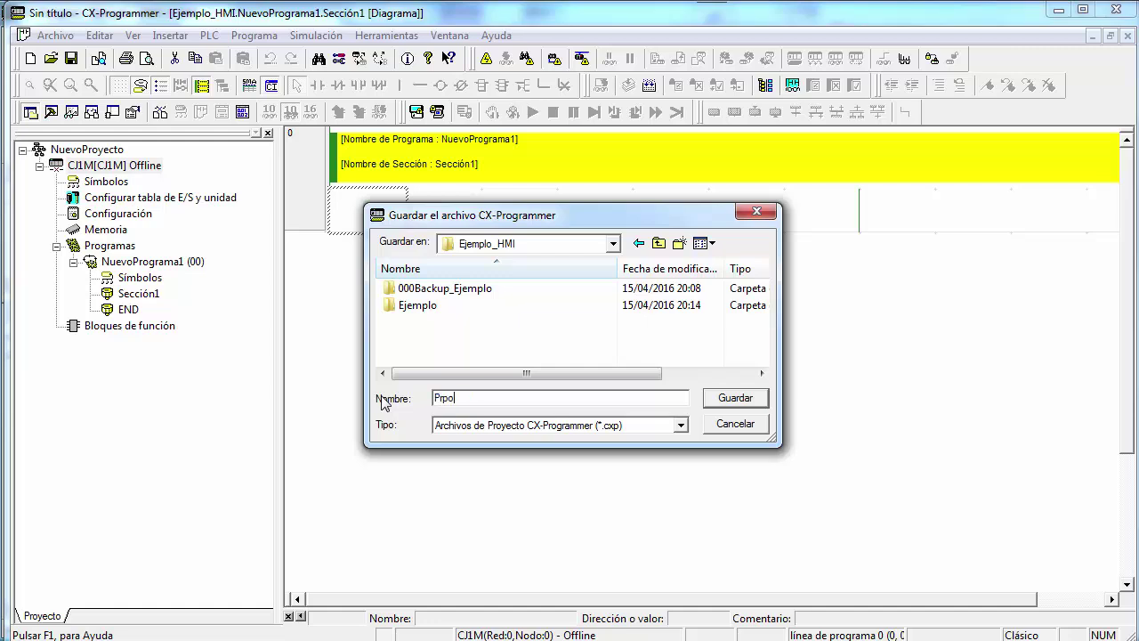
pyautogui.press('BackSpace')
pyautogui.press('BackSpace')
pyautogui.write('oyecto')
pyautogui.press('Return')
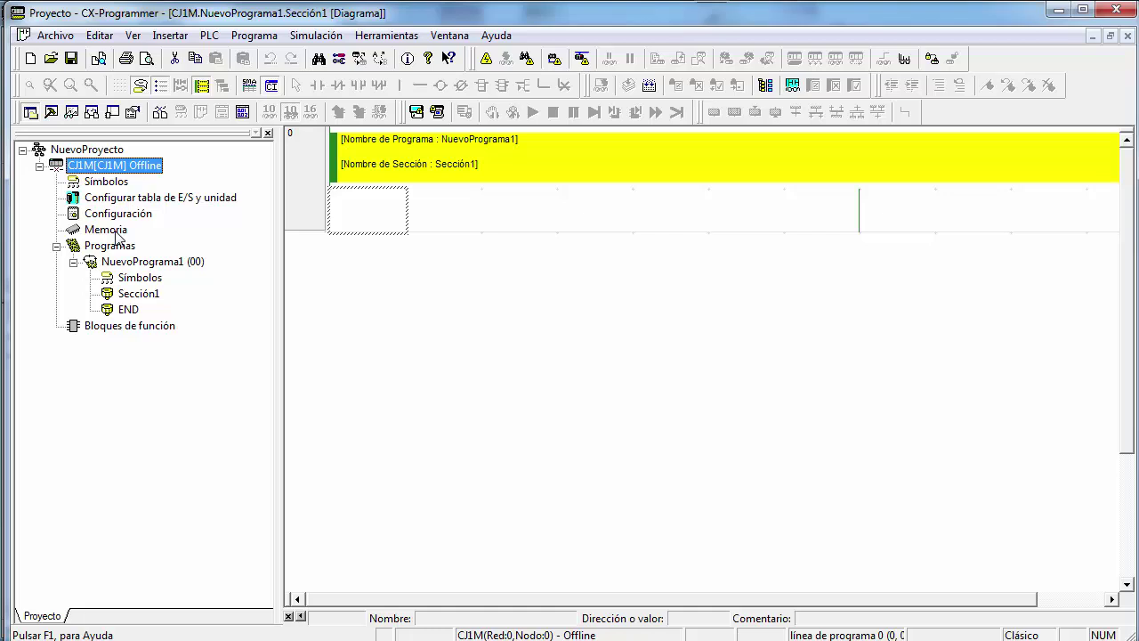
# Set the CJ1M's Host Link port mode to NT Link (1:N) at 115200 baud, then close the settings.
pyautogui.doubleClick(122, 214)
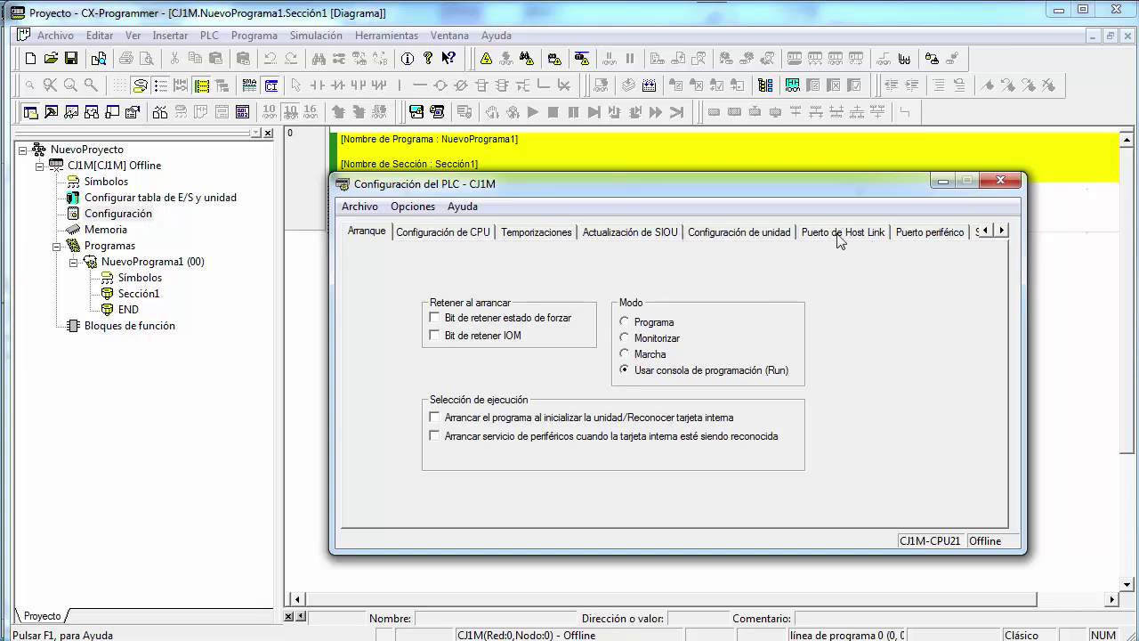
pyautogui.click(841, 232)
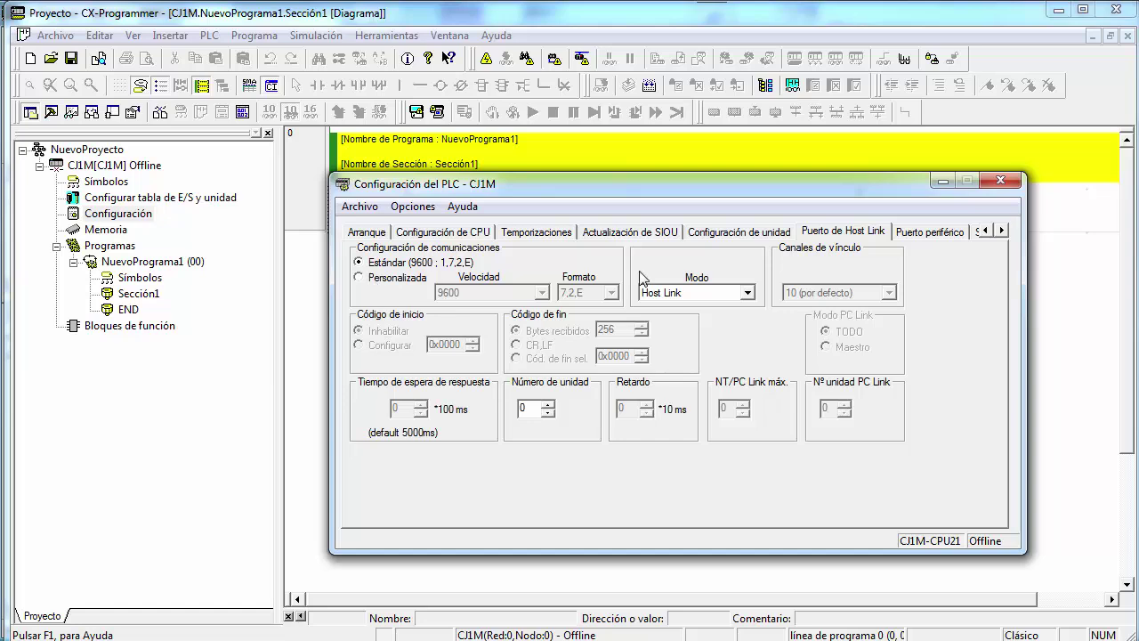
pyautogui.click(747, 293)
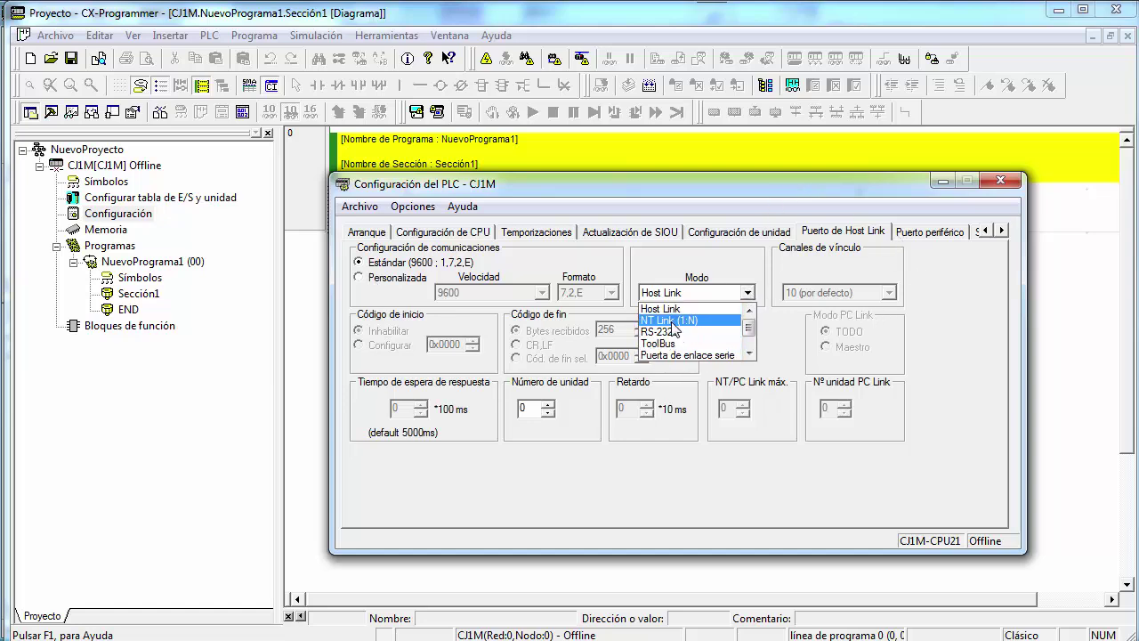
pyautogui.click(679, 321)
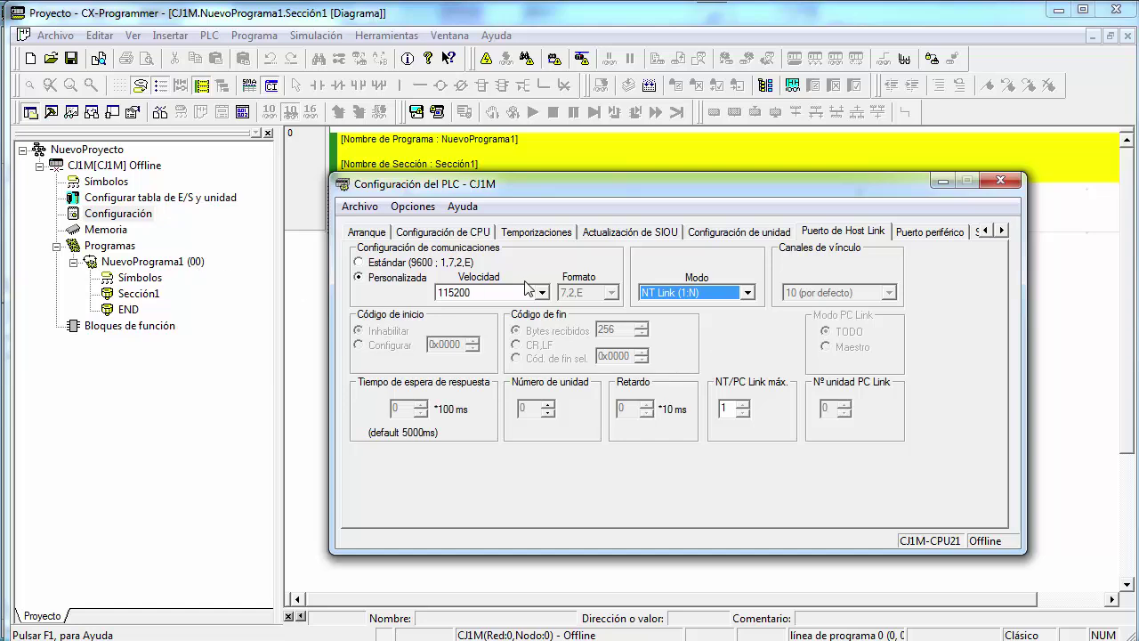
pyautogui.click(1001, 181)
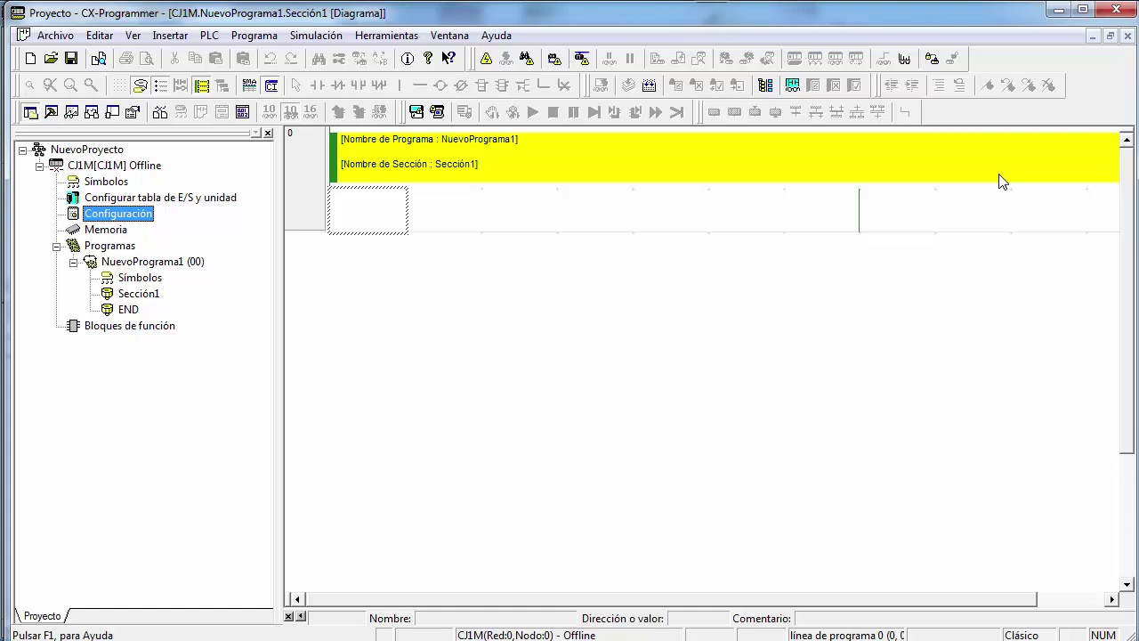
# Insert a new PLC into NuevoProyecto as a CP1L-E with CPU type EL.
pyautogui.click(89, 149)
pyautogui.rightClick(91, 152)
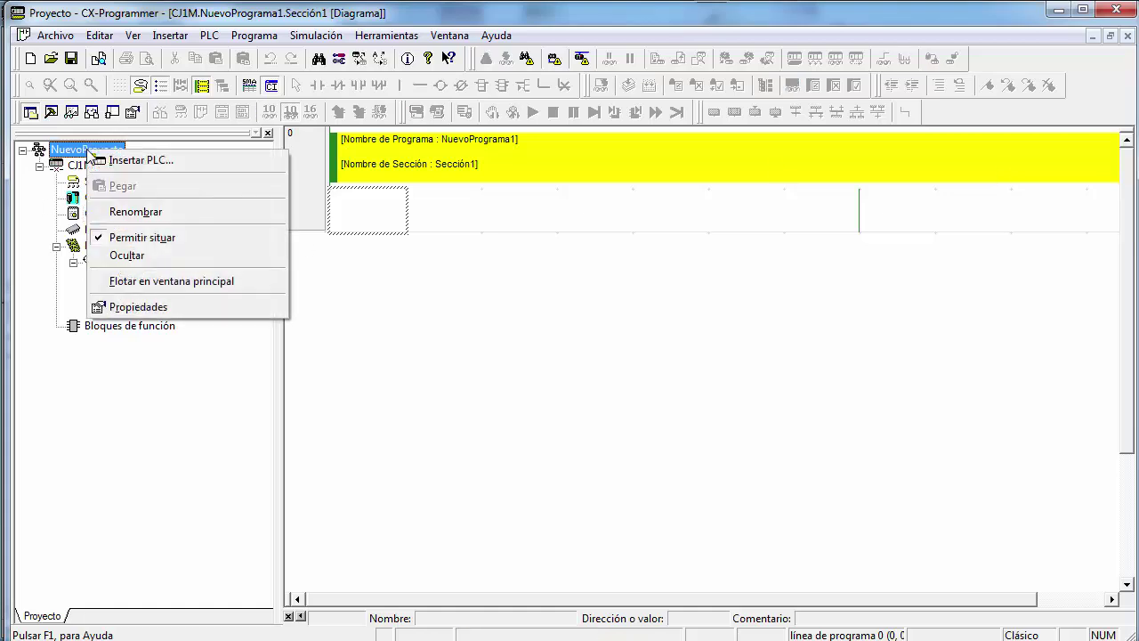
pyautogui.click(109, 161)
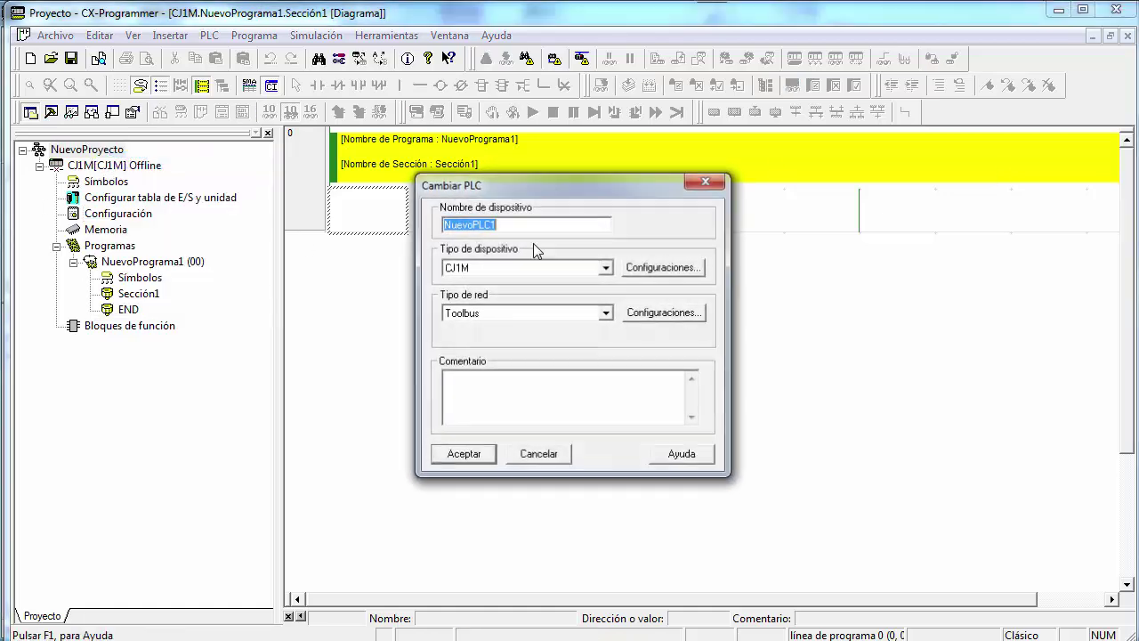
pyautogui.click(596, 272)
pyautogui.click(494, 356)
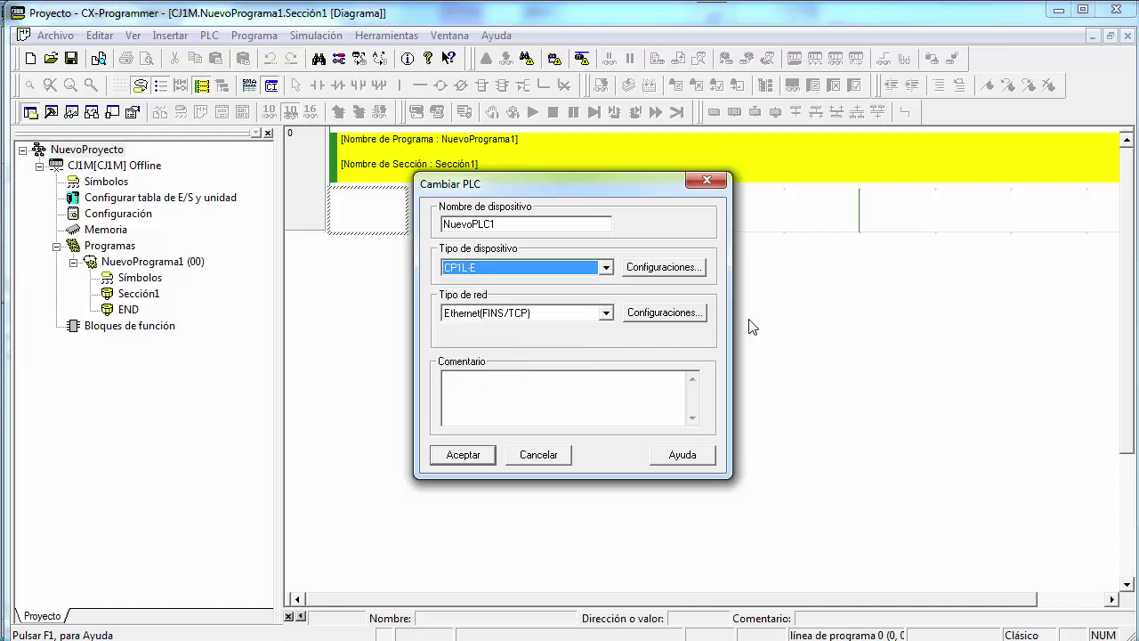
pyautogui.click(659, 267)
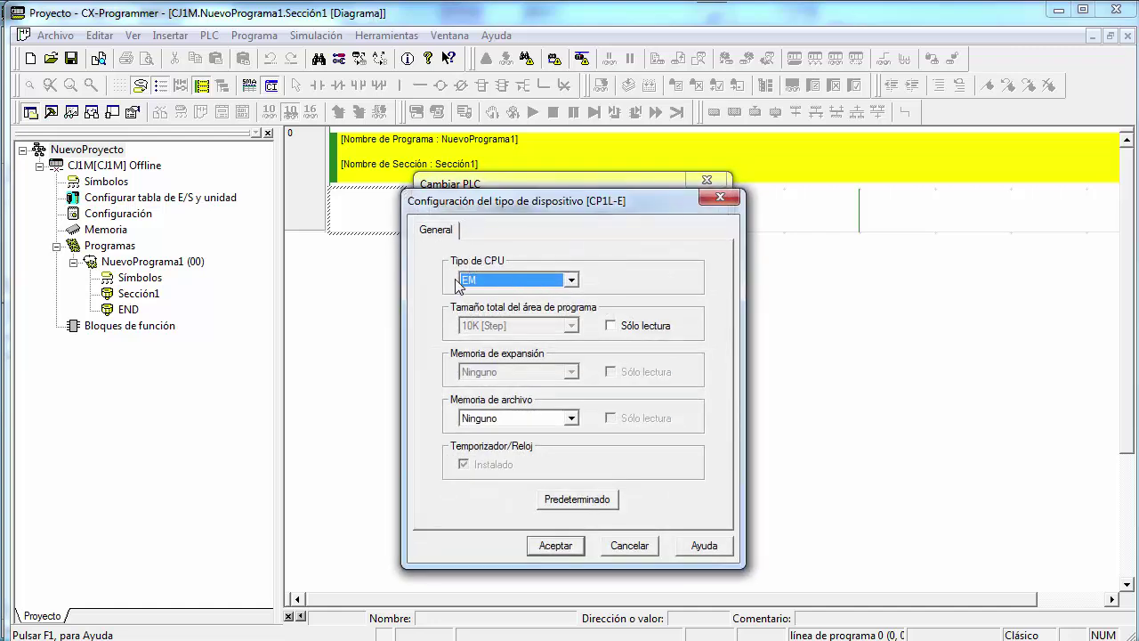
pyautogui.click(573, 280)
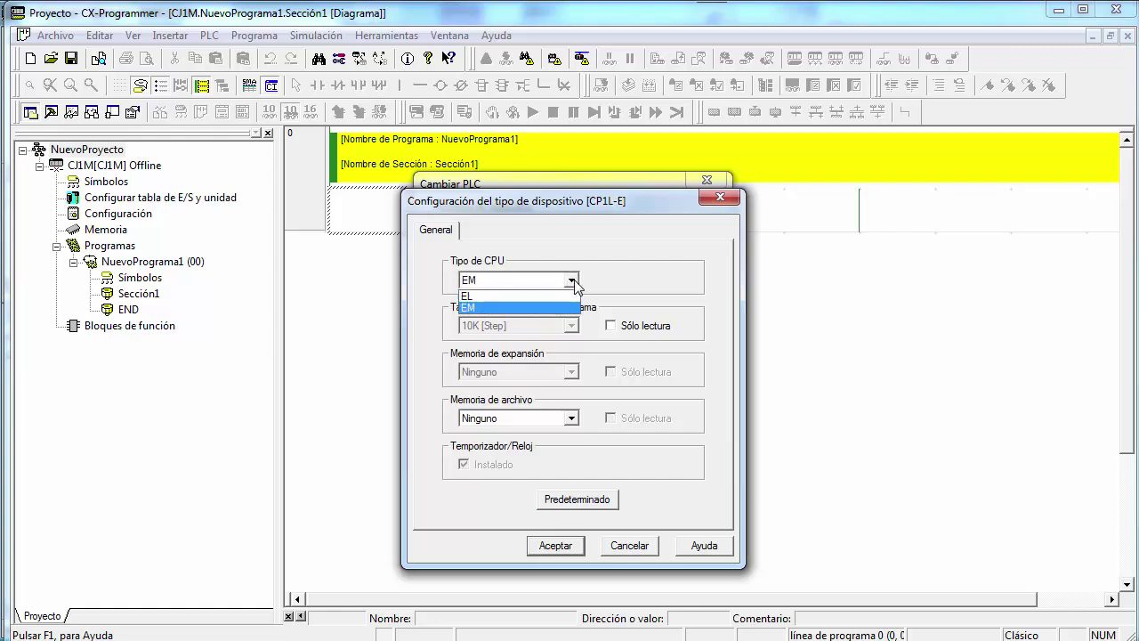
pyautogui.click(492, 297)
pyautogui.click(556, 545)
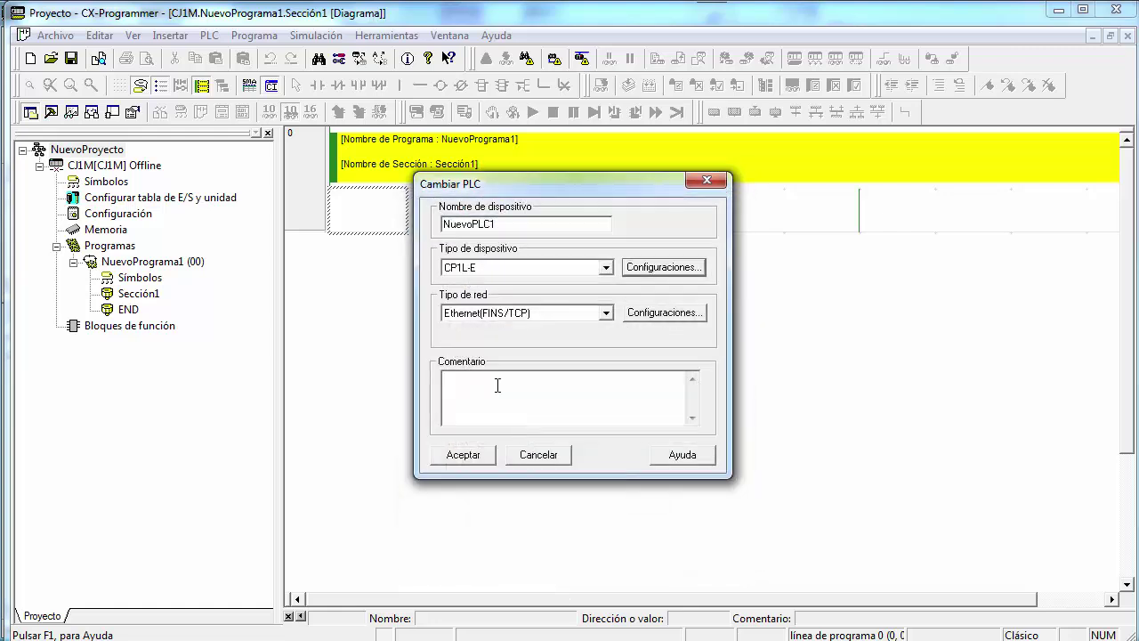
# Connect NuevoPLC1 through a HUB to the PLC found at 192.168.10.221, then add it and open its settings.
pyautogui.click(656, 313)
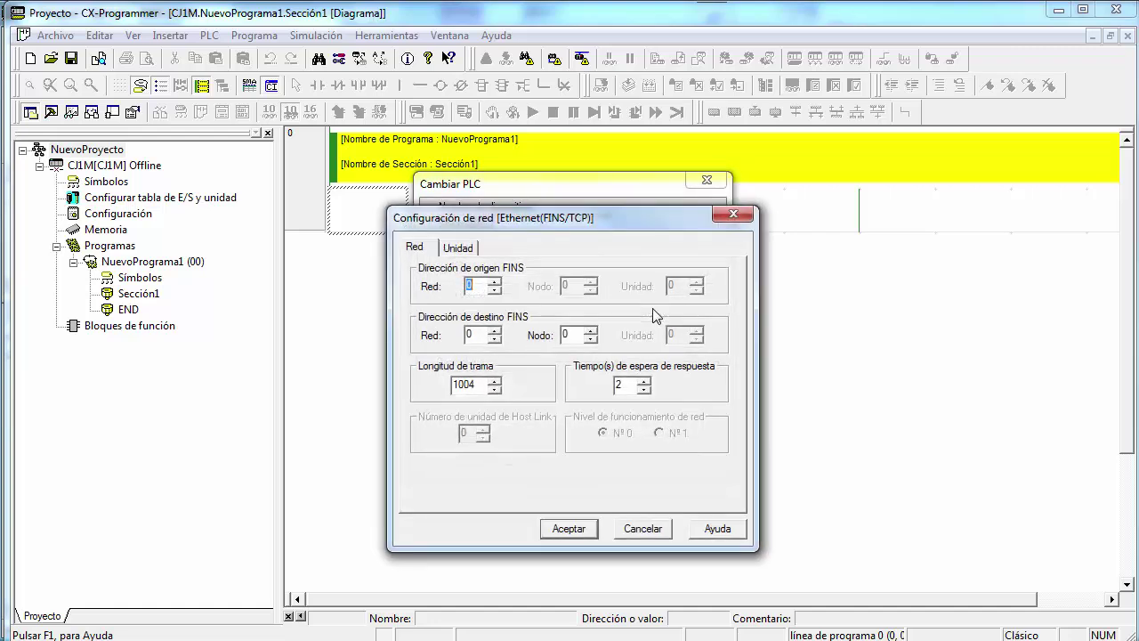
pyautogui.click(458, 251)
pyautogui.click(463, 348)
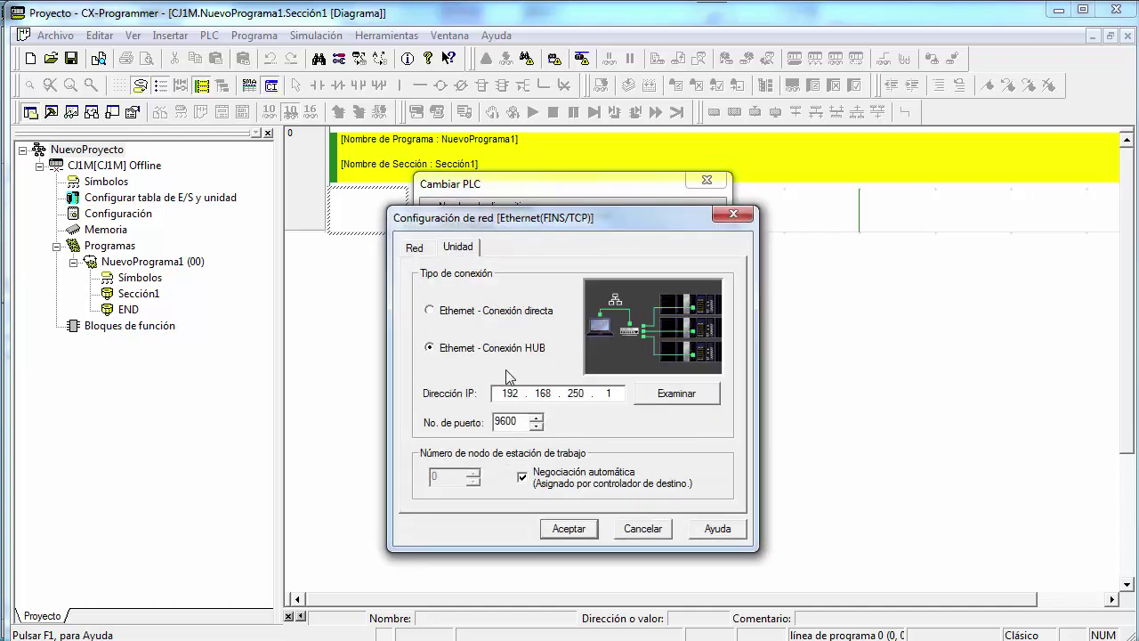
pyautogui.click(677, 393)
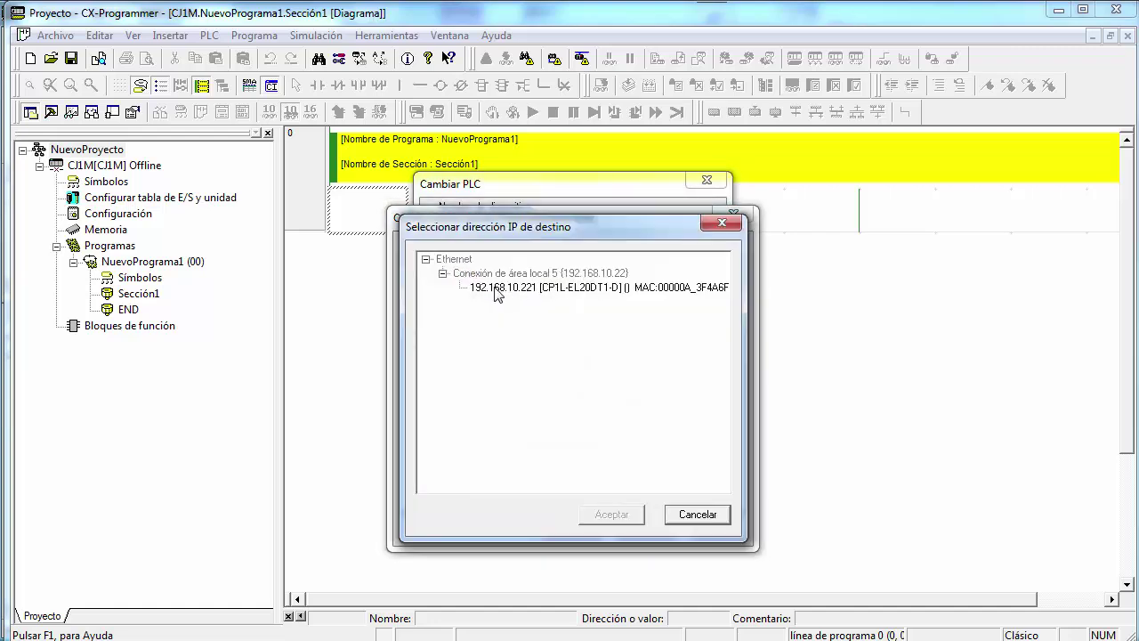
pyautogui.click(575, 288)
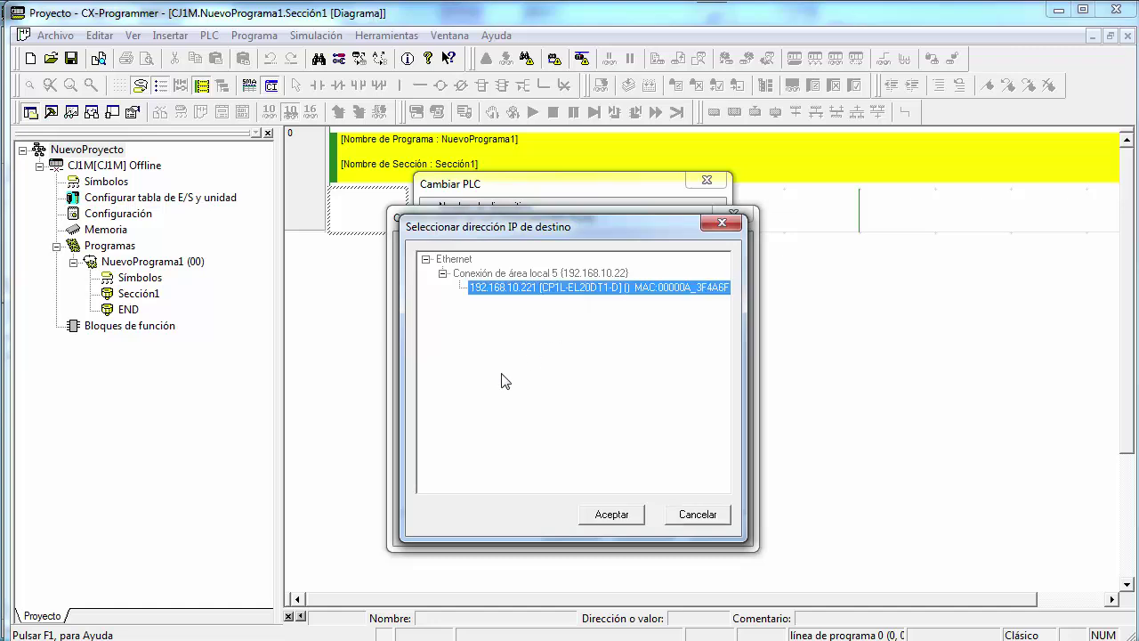
pyautogui.click(623, 513)
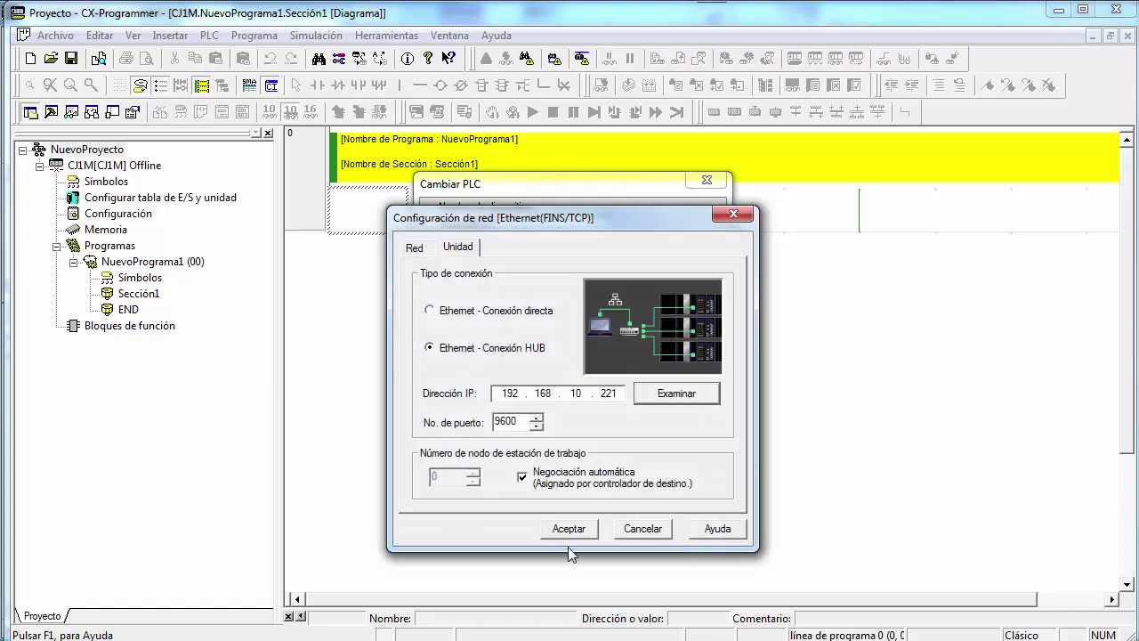
pyautogui.click(569, 529)
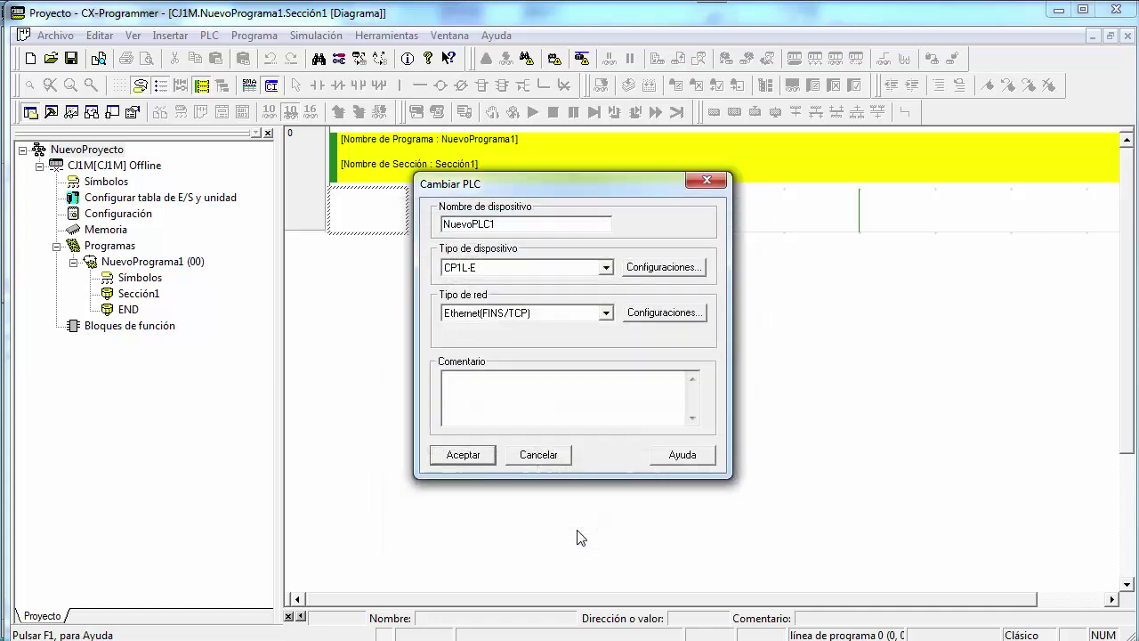
pyautogui.click(472, 460)
pyautogui.doubleClick(113, 375)
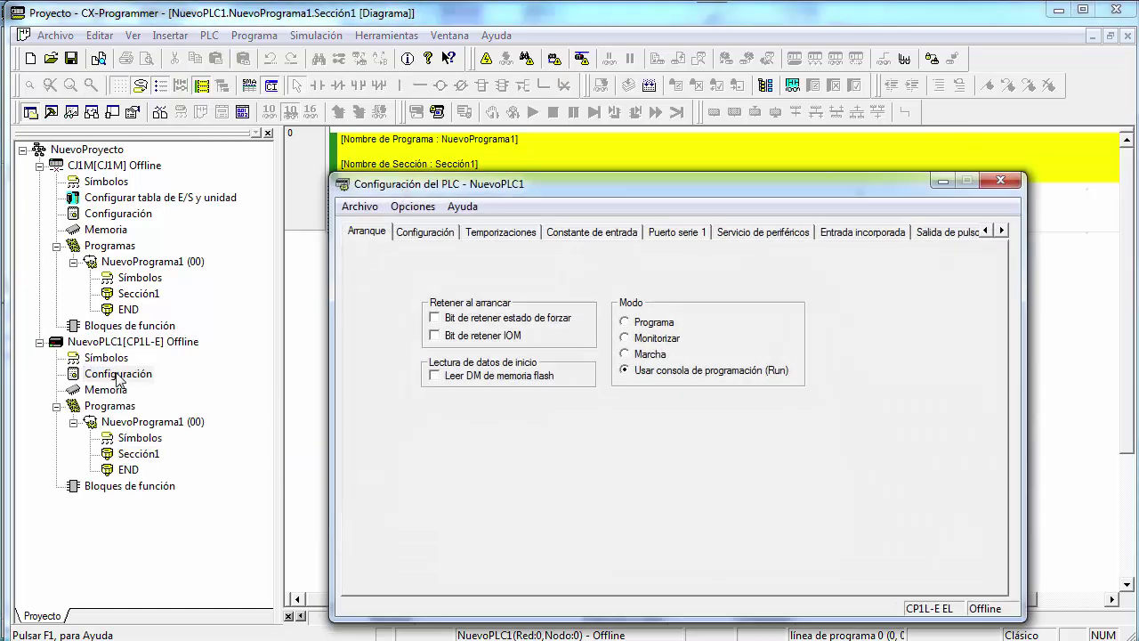
# Check NuevoPLC1's Ethernet integrado settings page, close the dialog, and go online with the PLC.
pyautogui.click(1003, 231)
pyautogui.click(1002, 232)
pyautogui.click(1002, 232)
pyautogui.click(1002, 232)
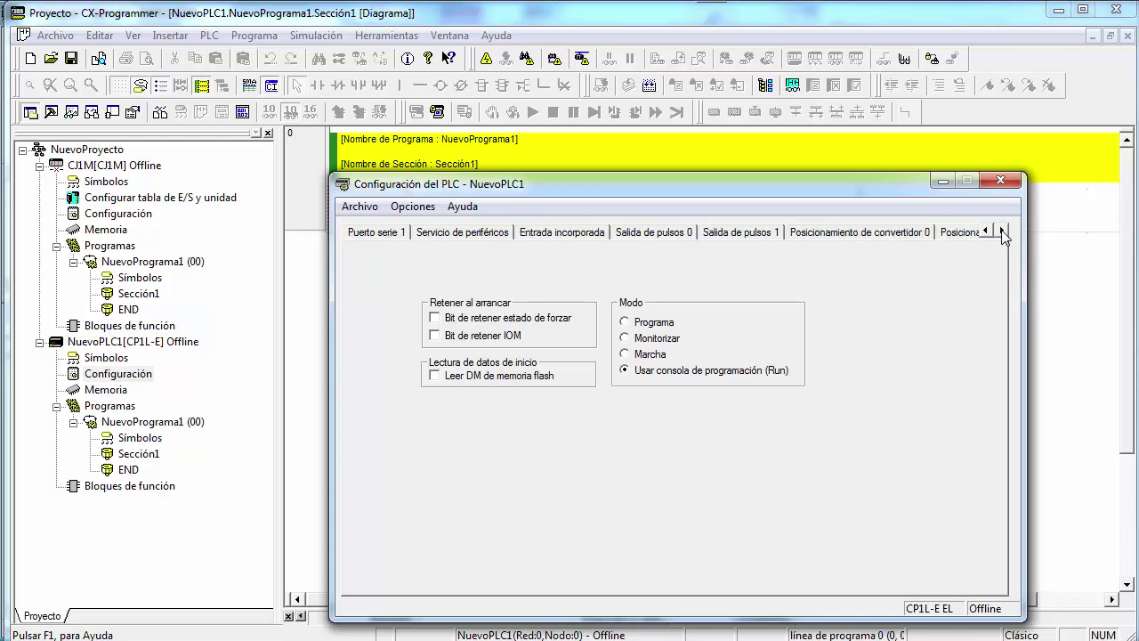
pyautogui.click(1003, 232)
pyautogui.click(1002, 232)
pyautogui.click(1002, 232)
pyautogui.click(890, 233)
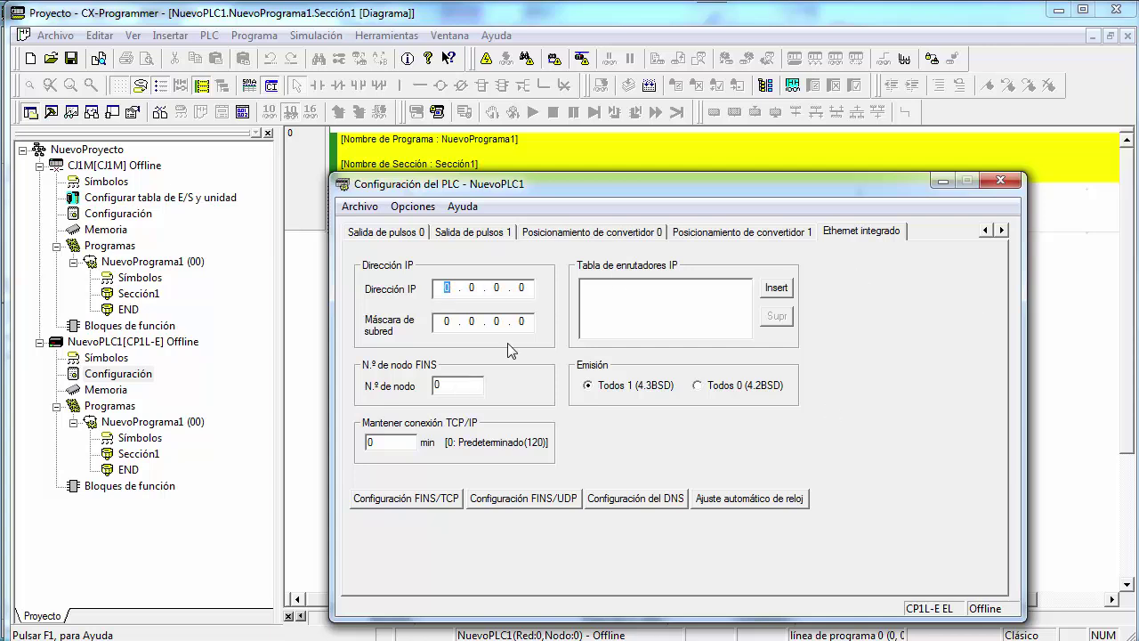
pyautogui.click(1006, 183)
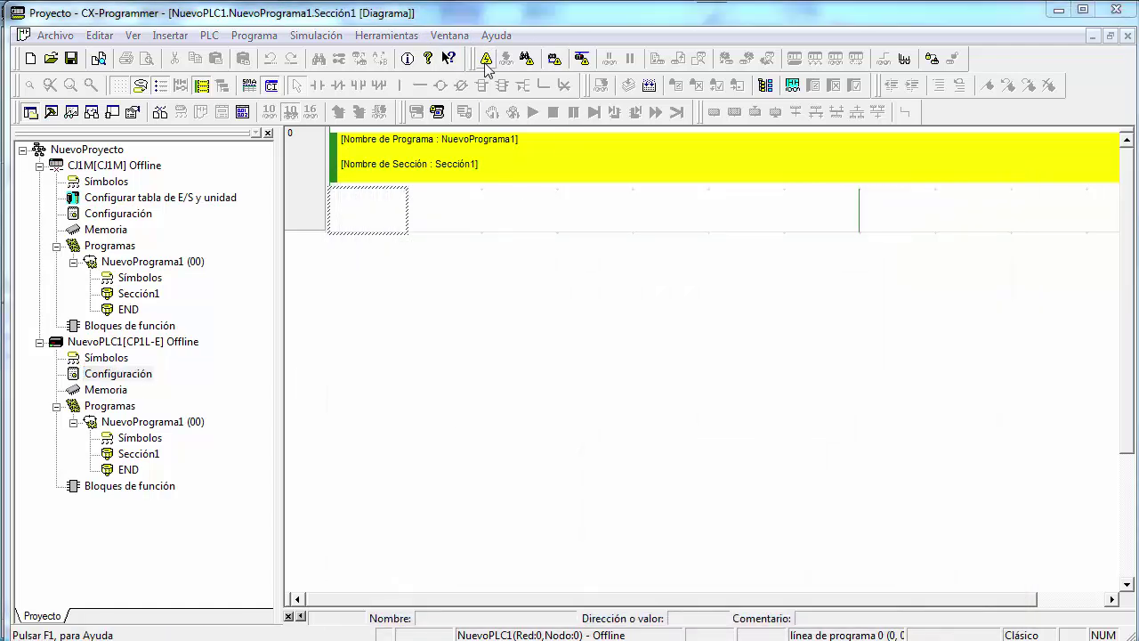
pyautogui.click(485, 59)
# Upload only the PLC settings from NuevoPLC1, excluding programs, symbols and comments, and acknowledge success.
pyautogui.click(566, 400)
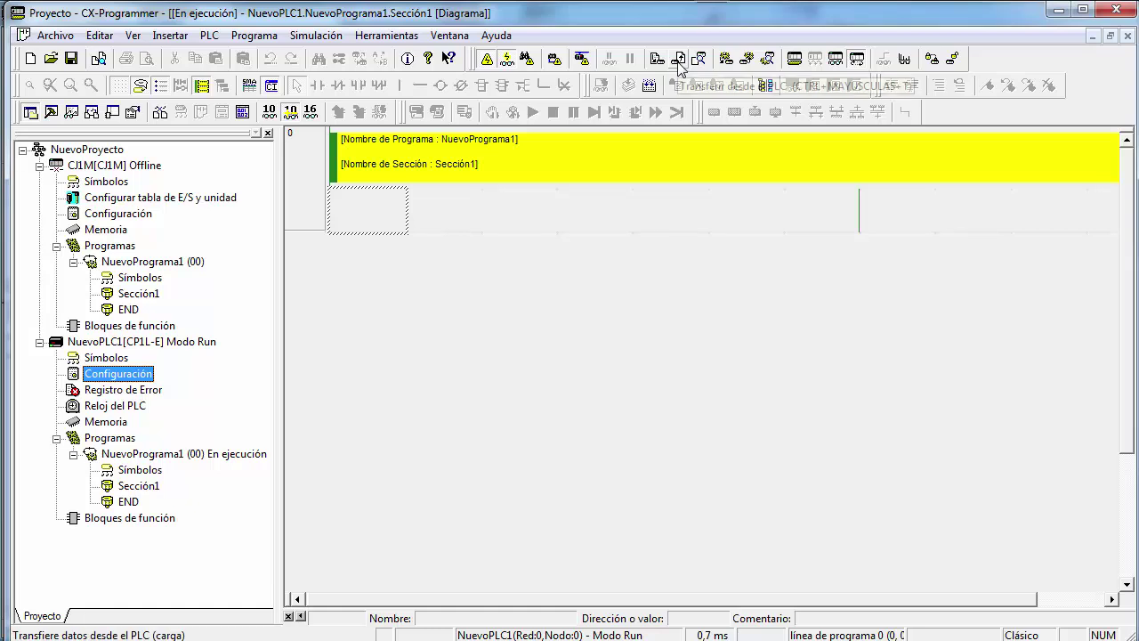
pyautogui.click(679, 61)
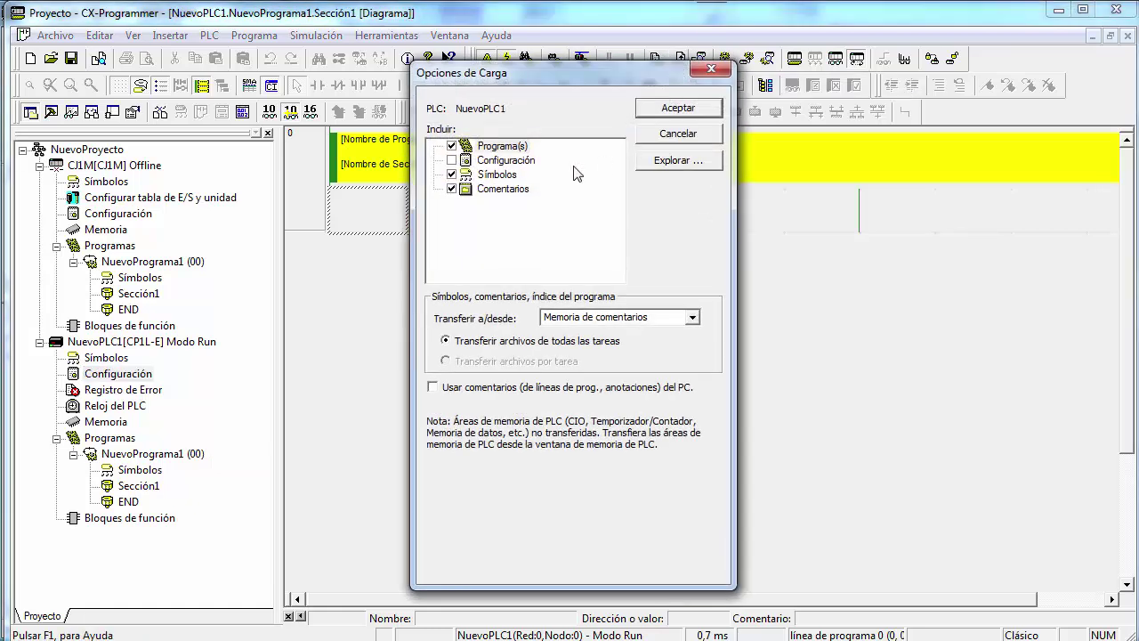
pyautogui.click(451, 146)
pyautogui.click(451, 175)
pyautogui.click(452, 189)
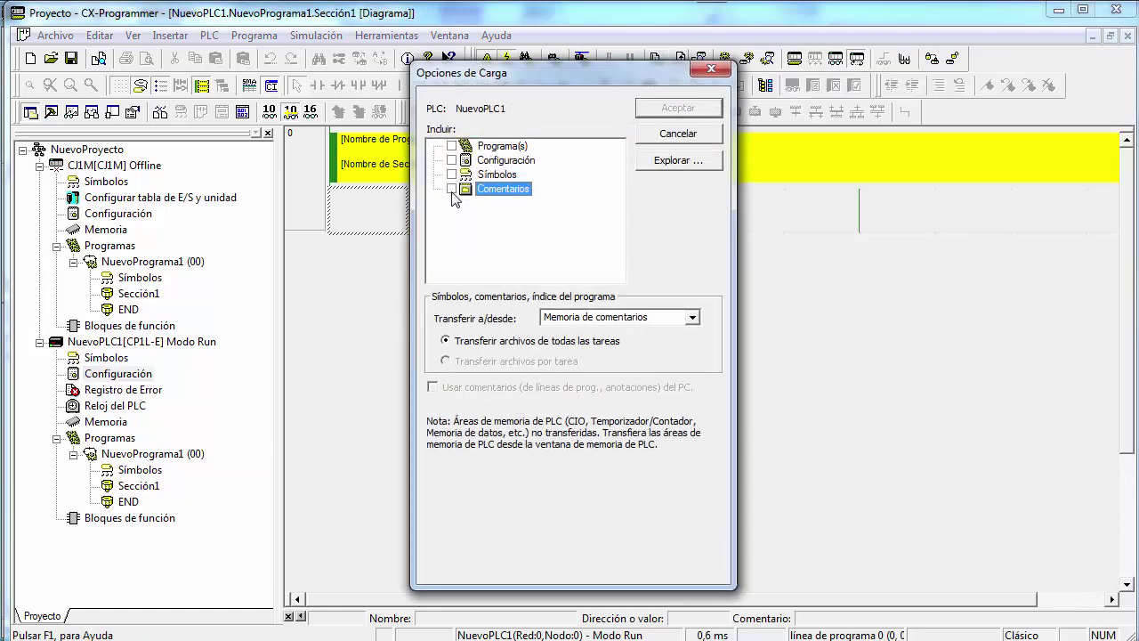
pyautogui.click(452, 160)
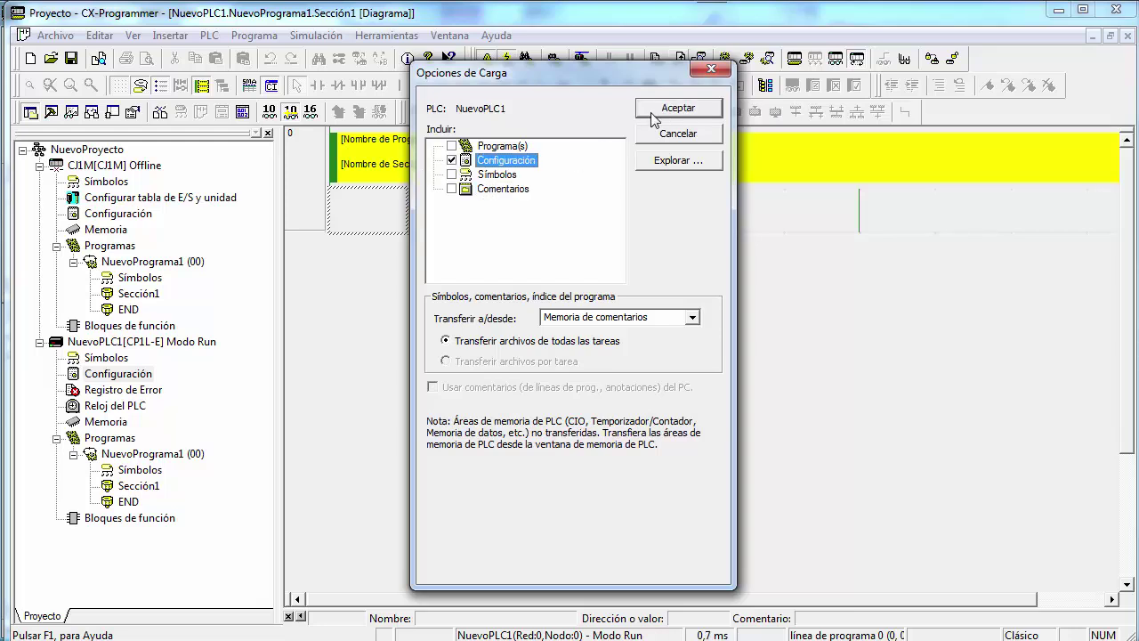
pyautogui.click(656, 110)
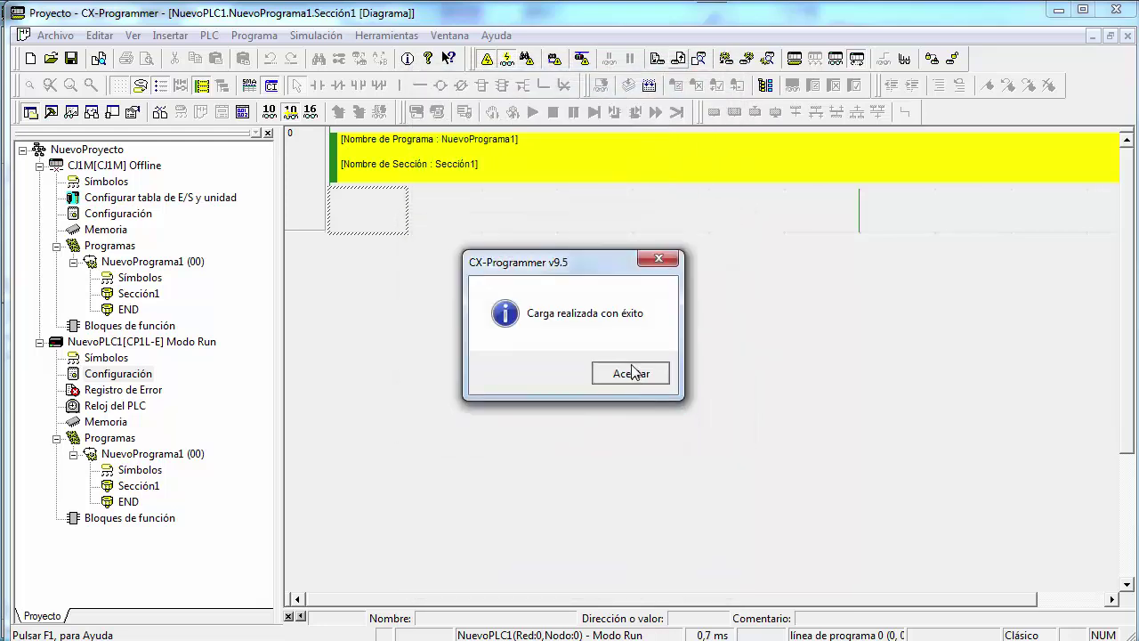
pyautogui.click(636, 374)
# Review the CP1L-E's Ethernet integrado page (IP 192.168.10.221, node 221), then close it.
pyautogui.doubleClick(126, 375)
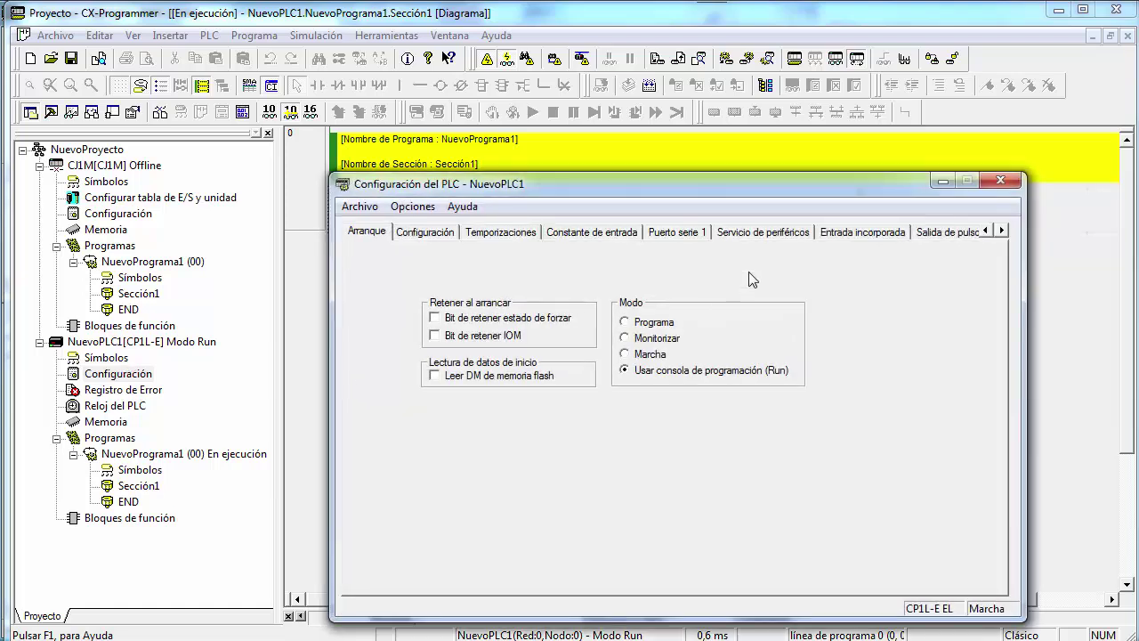
pyautogui.click(1002, 231)
pyautogui.click(1002, 230)
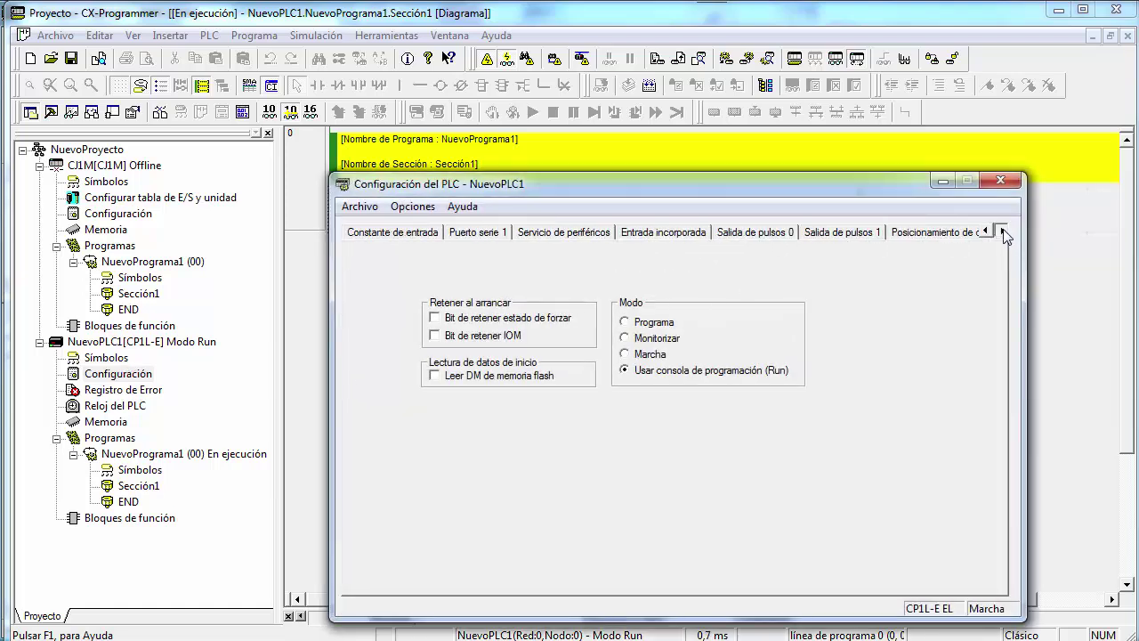
pyautogui.click(1002, 231)
pyautogui.click(1002, 230)
pyautogui.click(883, 232)
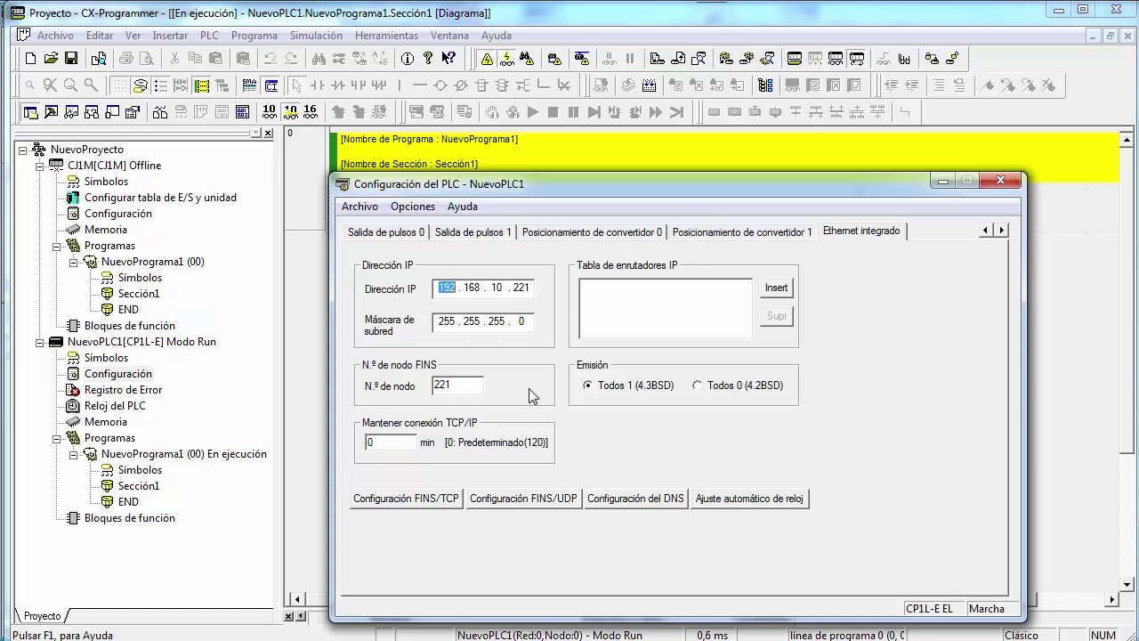
pyautogui.click(1001, 181)
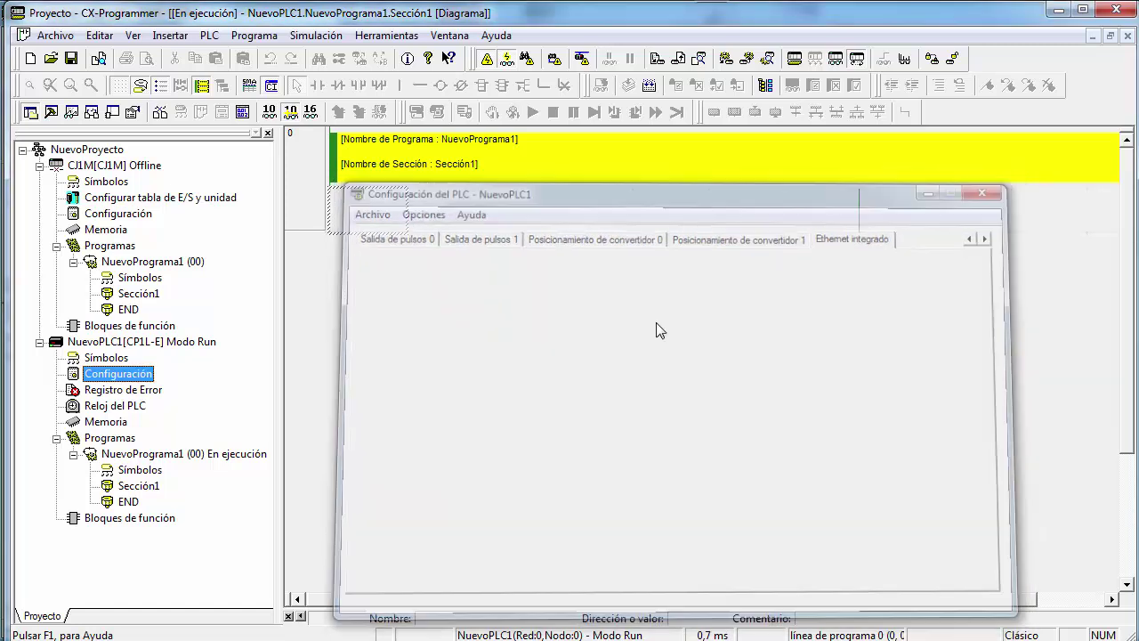
# Take NuevoPLC1 offline and launch CX-Integrator via Herramientas > Configuración de red.
pyautogui.click(105, 344)
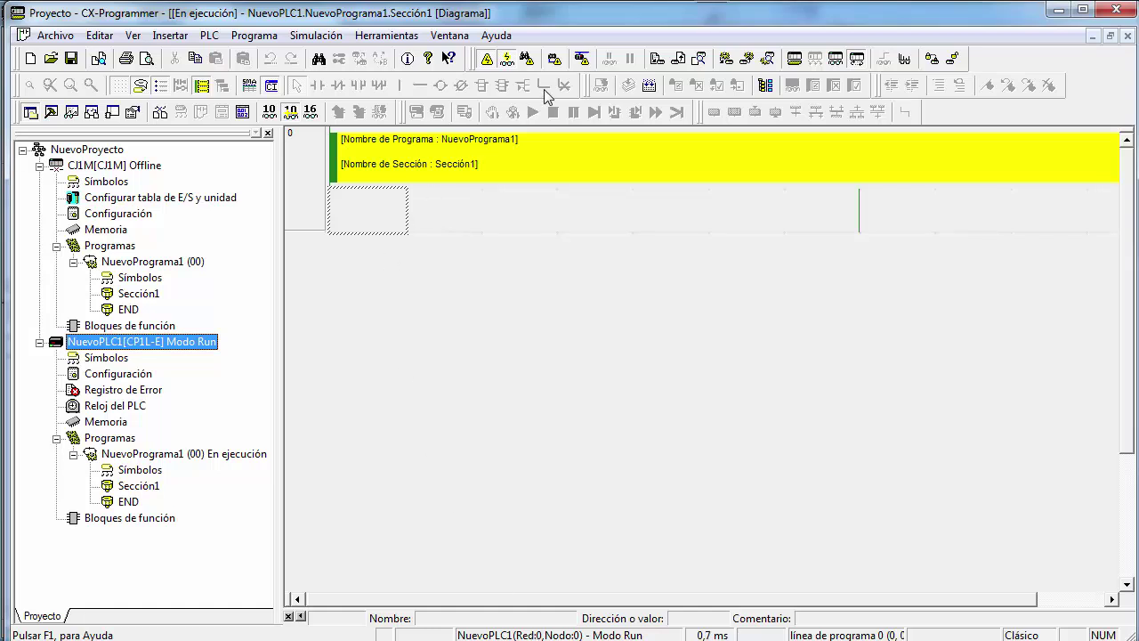
pyautogui.click(486, 58)
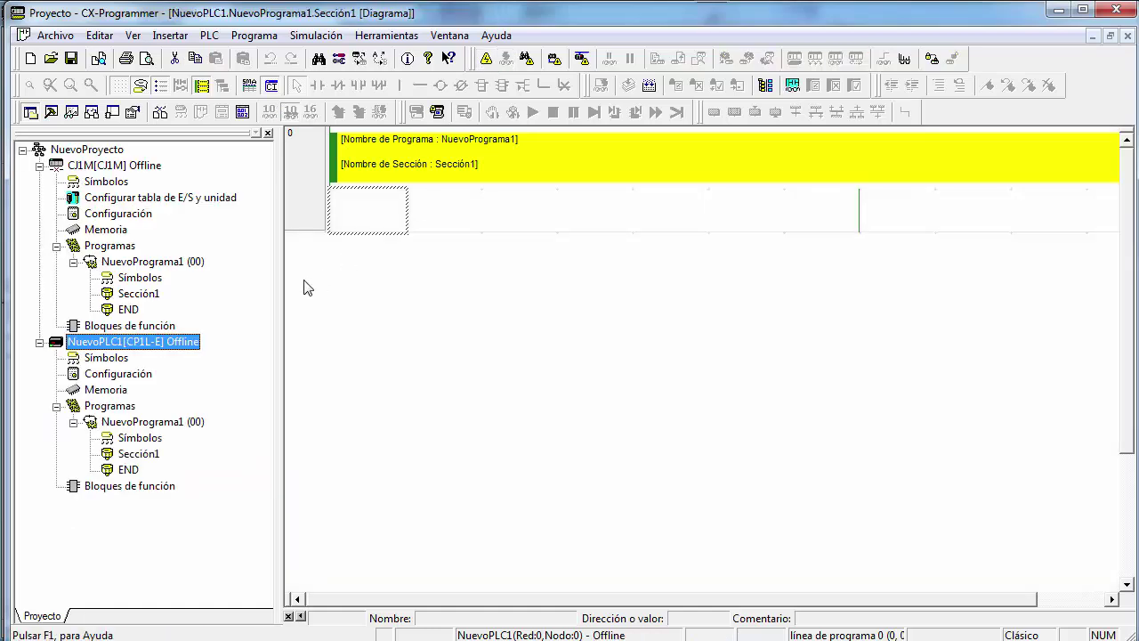
pyautogui.click(387, 36)
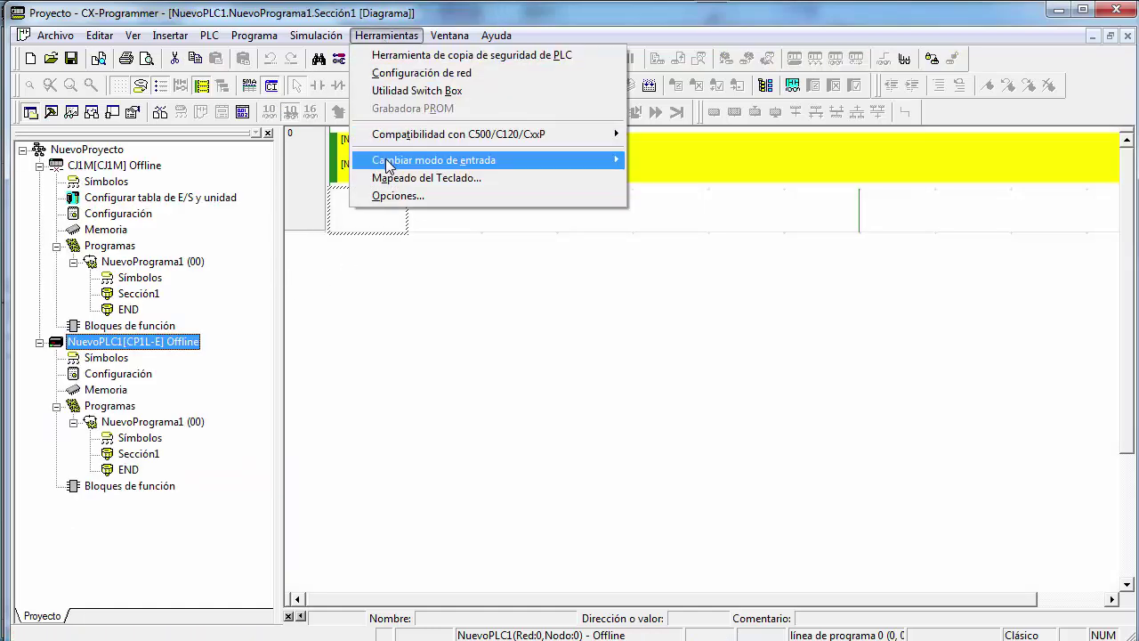
pyautogui.click(410, 73)
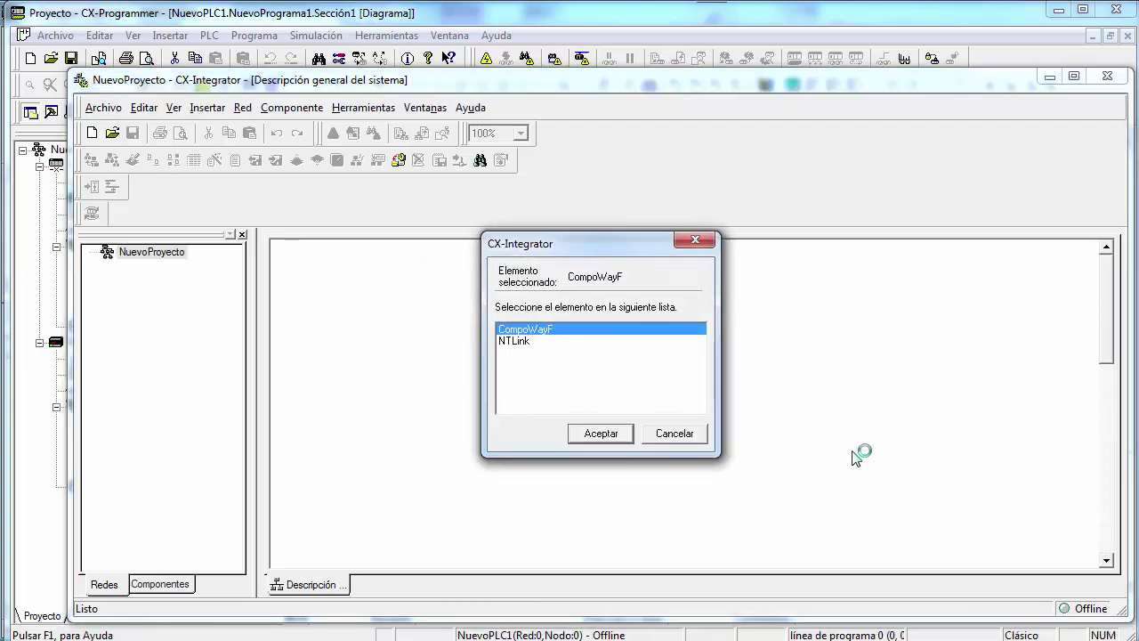
# Dismiss the element dialog and set the communication device type to CP1L-E with CPU type EL.
pyautogui.click(678, 437)
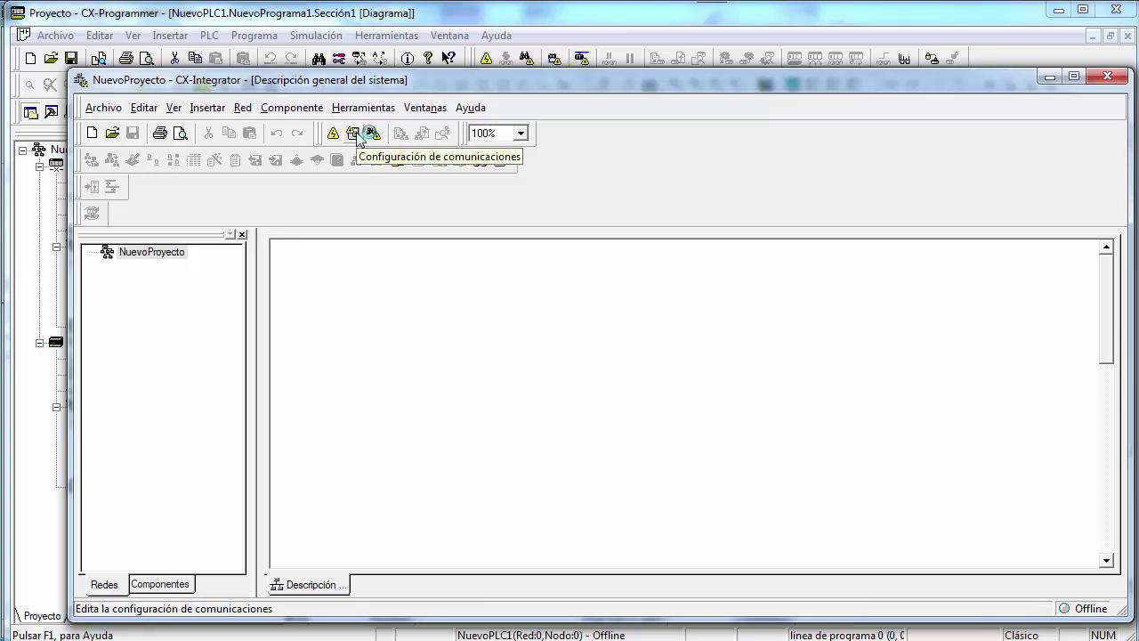
pyautogui.click(353, 133)
pyautogui.click(633, 287)
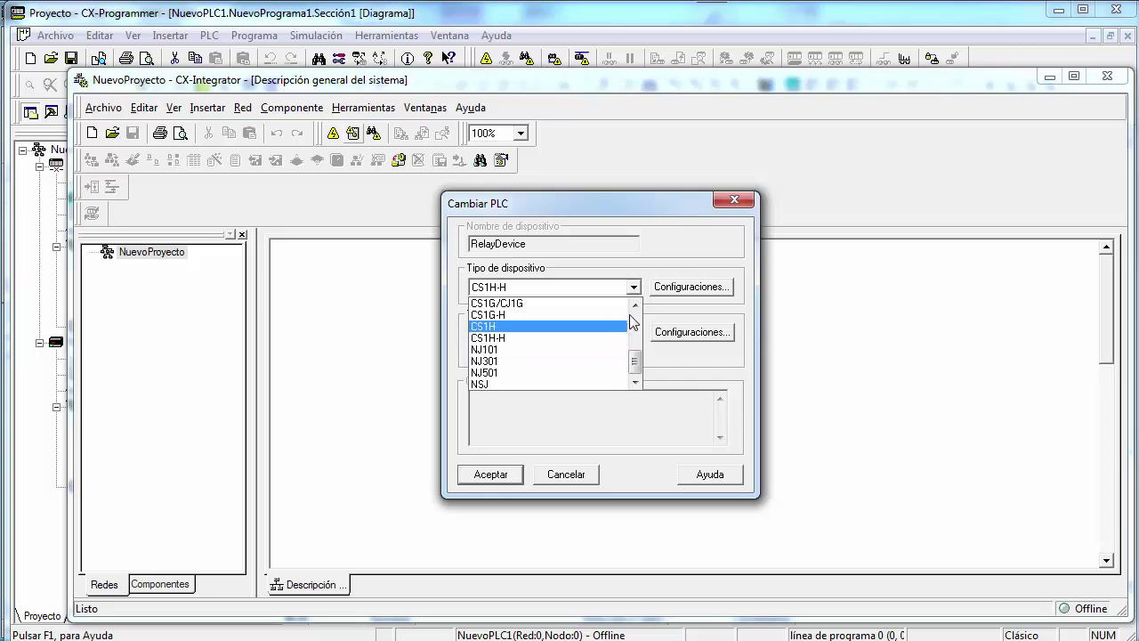
pyautogui.scroll(5, 635, 304)
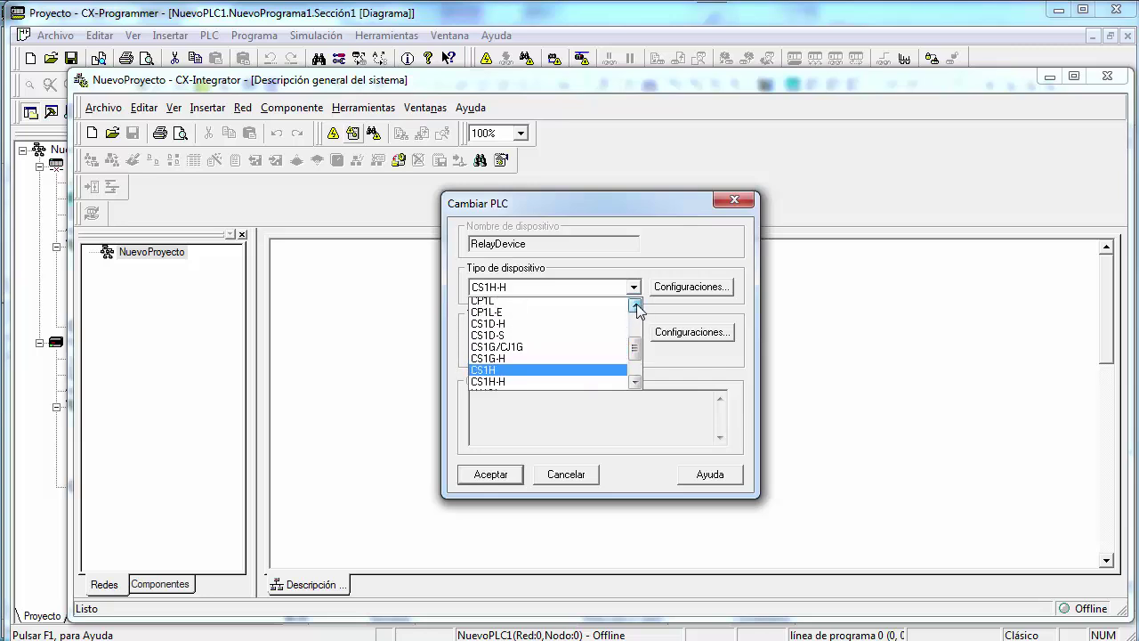
pyautogui.click(503, 325)
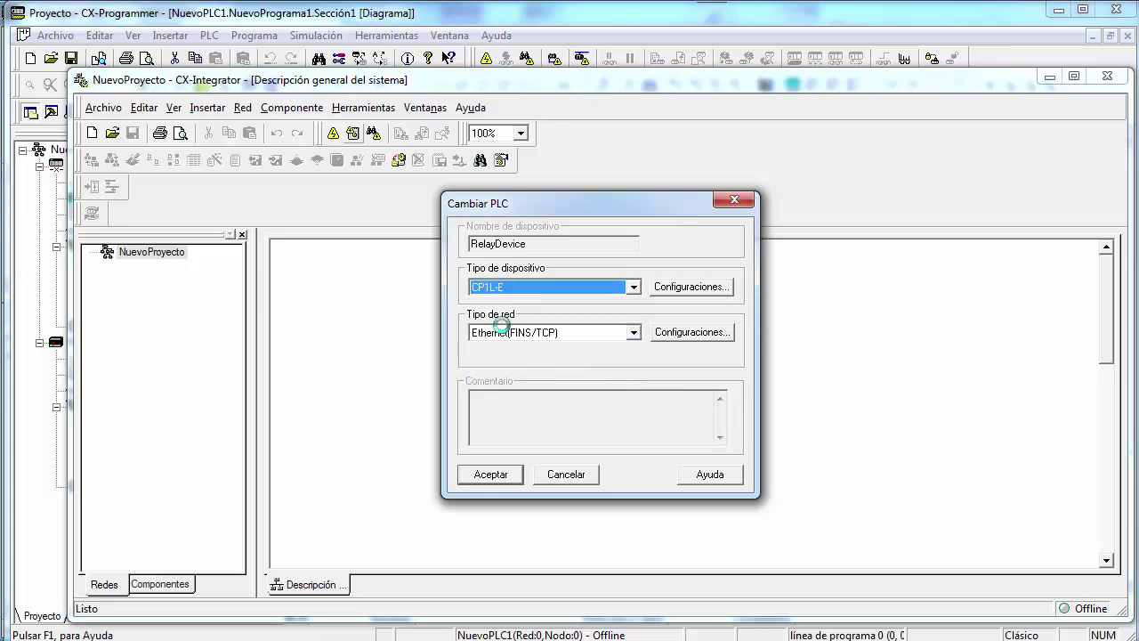
pyautogui.click(698, 288)
pyautogui.click(600, 300)
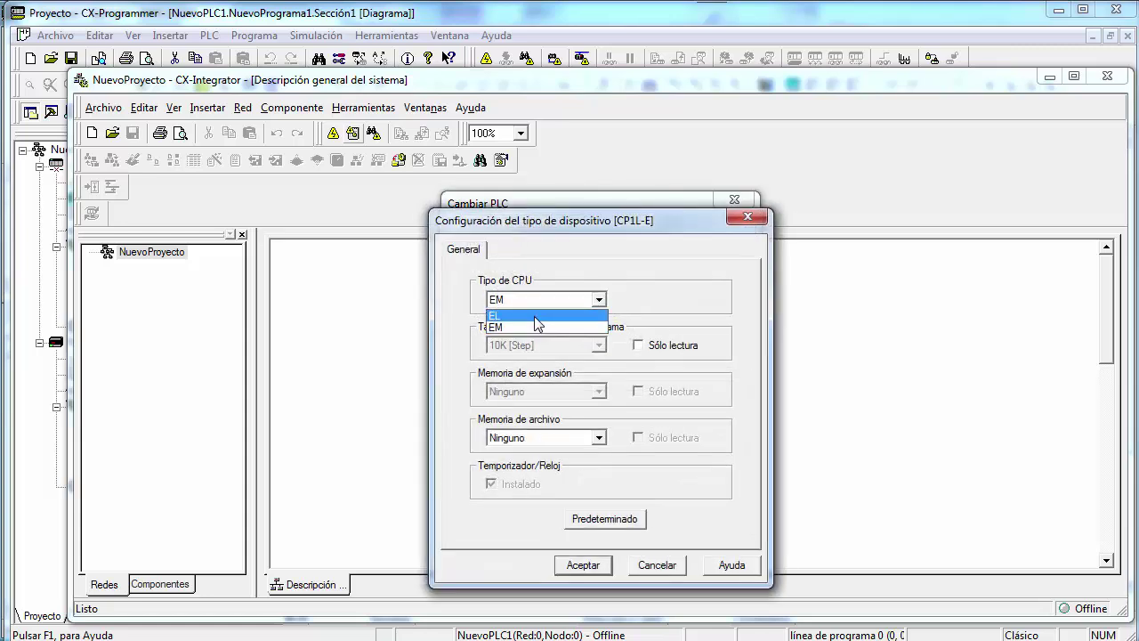
pyautogui.click(537, 316)
pyautogui.click(583, 565)
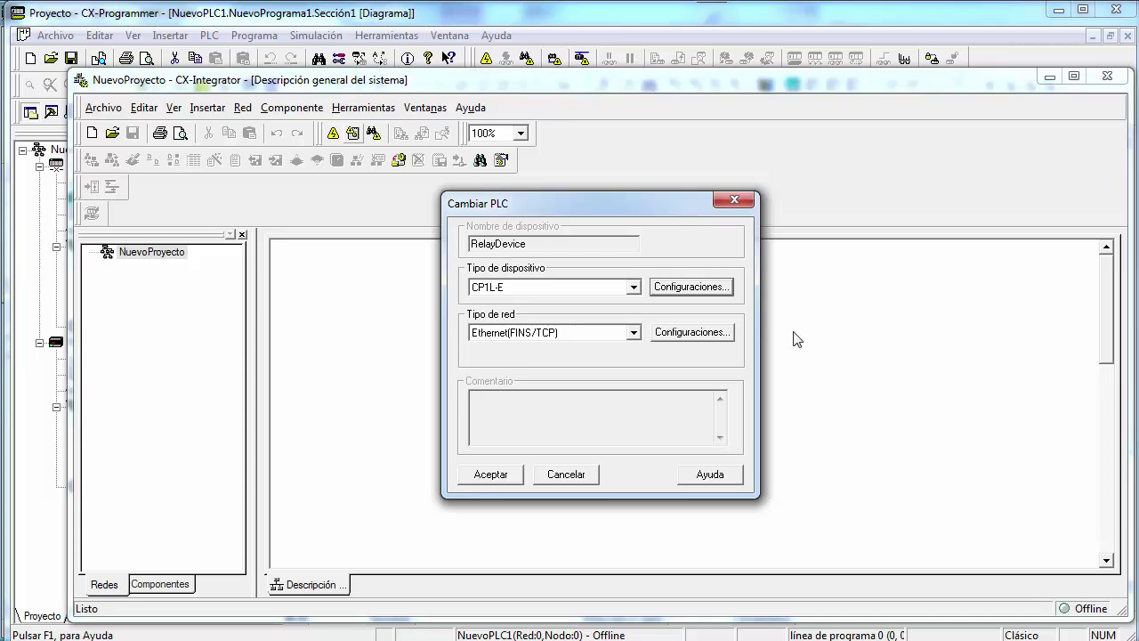
# Connect via Ethernet HUB to the PLC at 192.168.10.221 as model CP1L-EL20DT1-D.
pyautogui.click(681, 334)
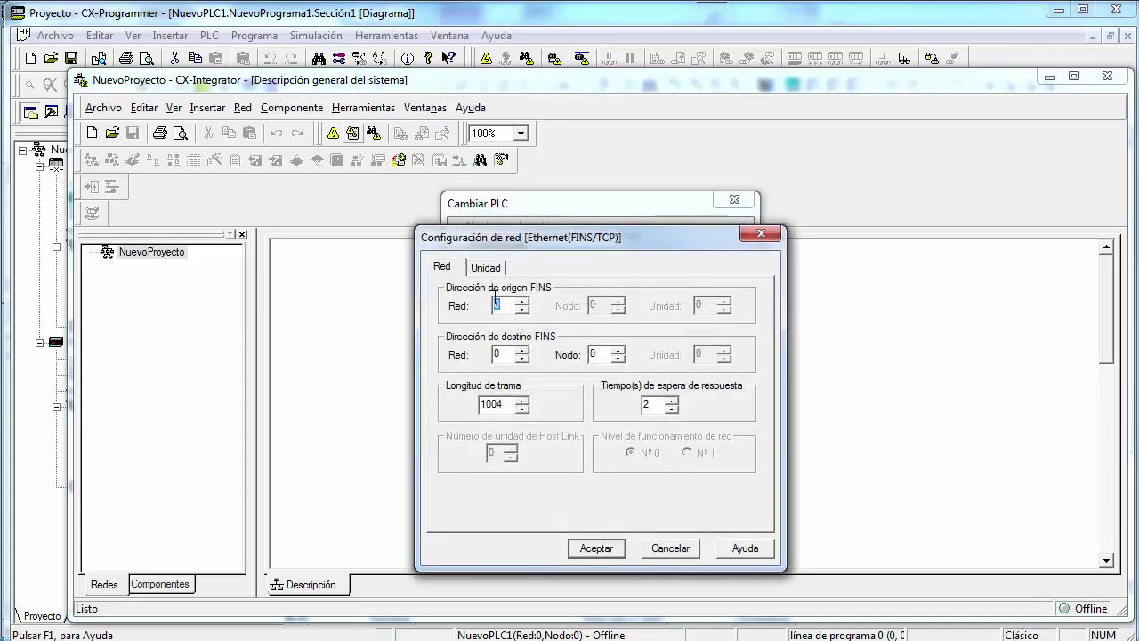
pyautogui.click(488, 270)
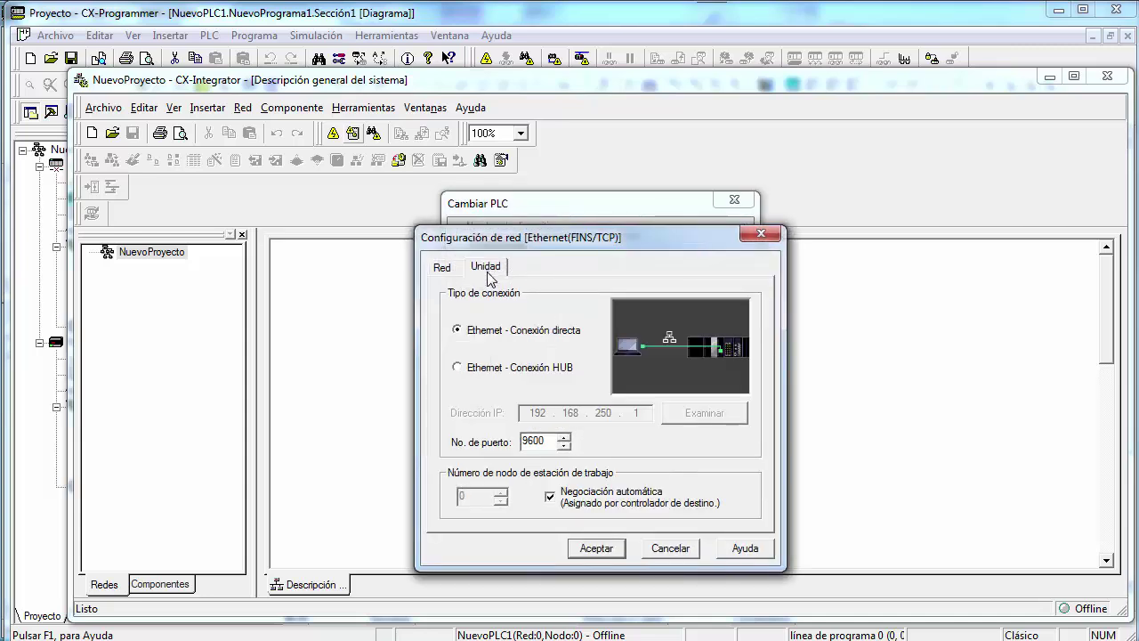
pyautogui.click(564, 372)
pyautogui.click(704, 413)
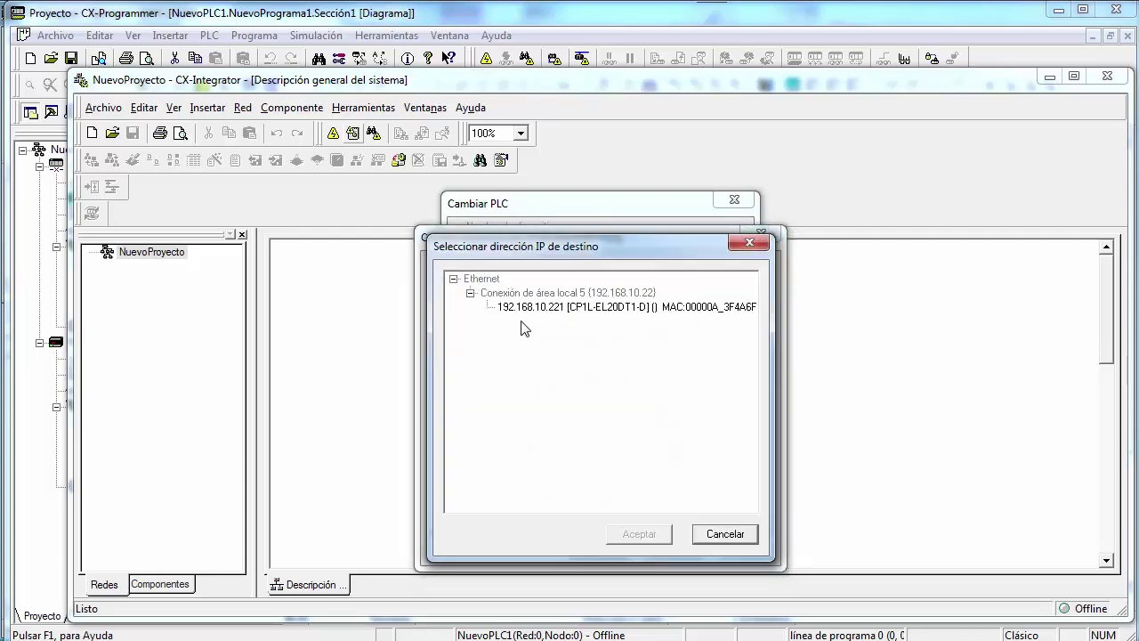
pyautogui.click(530, 307)
pyautogui.click(640, 538)
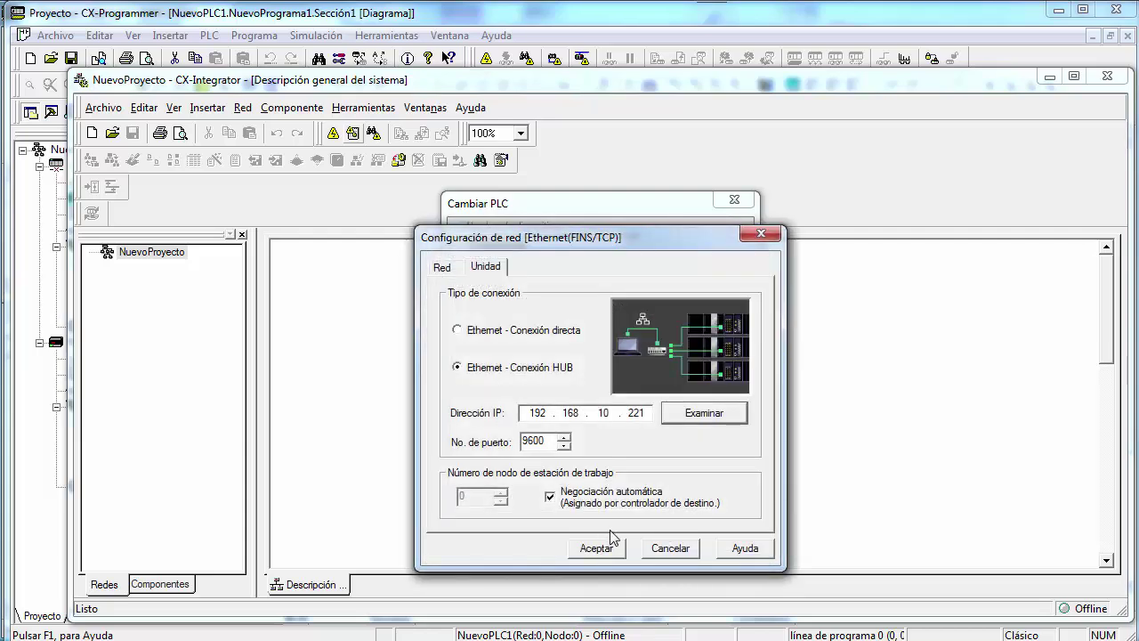
pyautogui.click(608, 550)
pyautogui.click(491, 478)
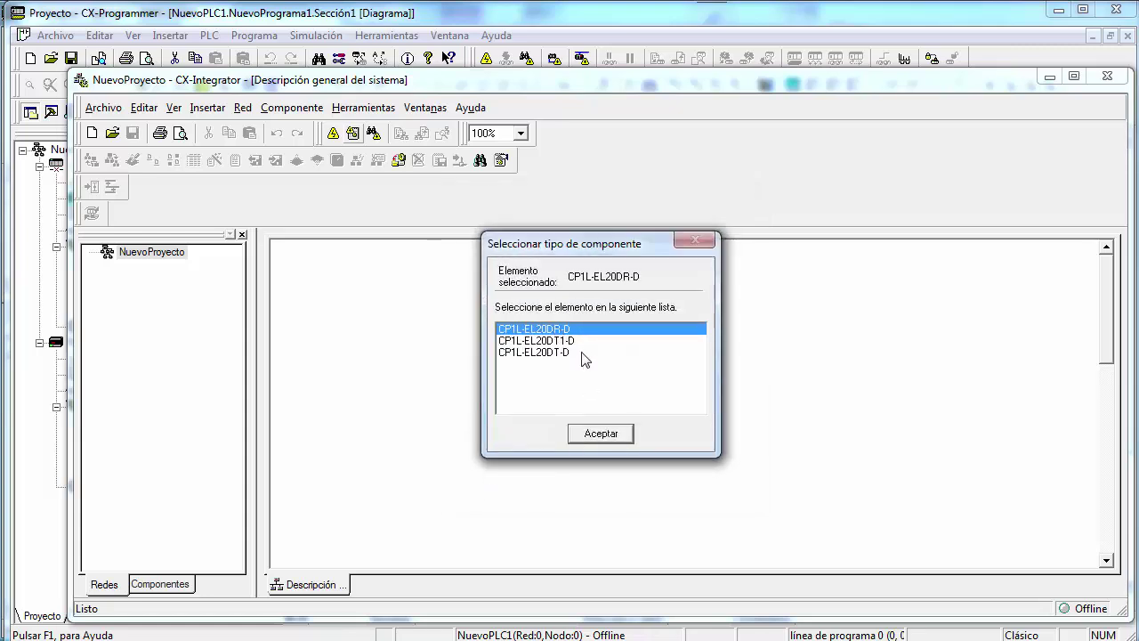
pyautogui.click(562, 341)
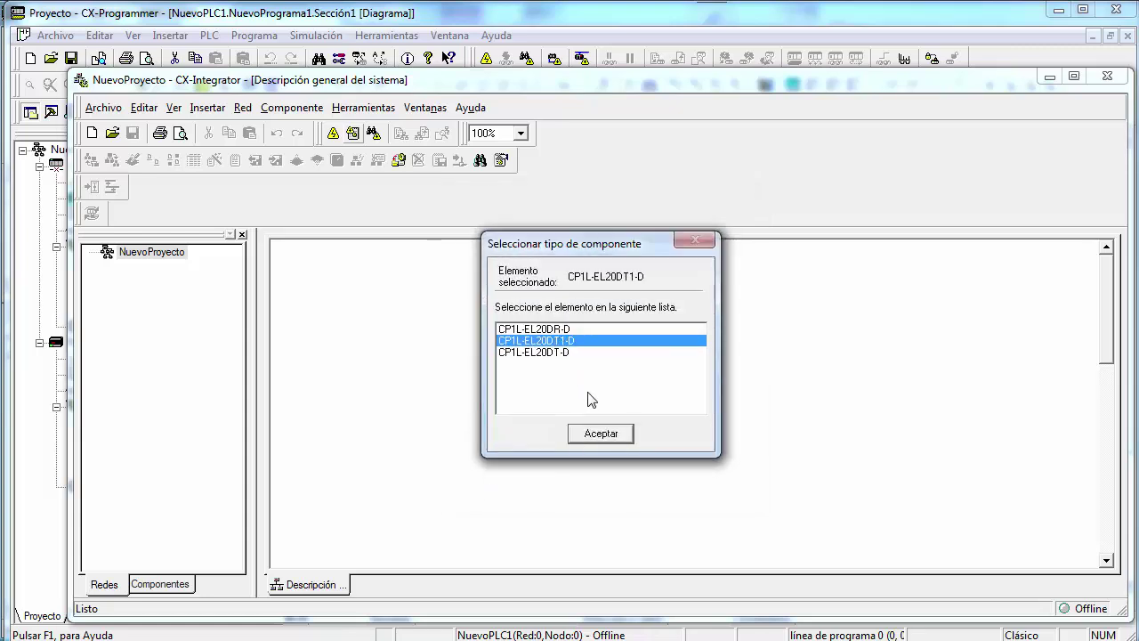
pyautogui.click(602, 433)
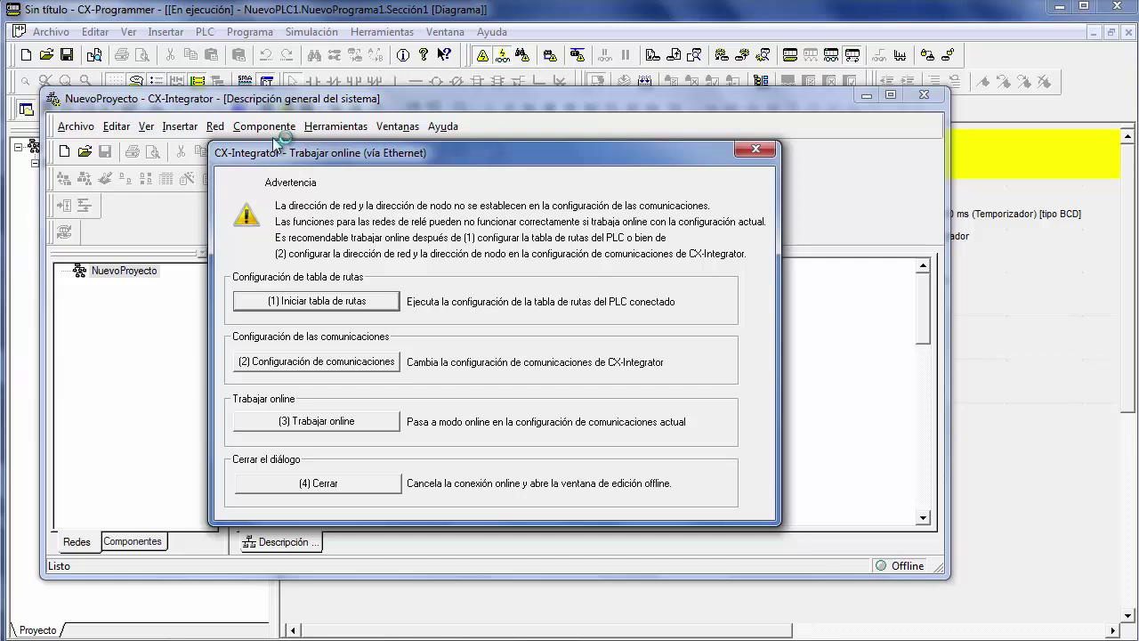
# Start the routing table, then enlarge and move its window and widen the unit tree to show all units.
pyautogui.click(323, 303)
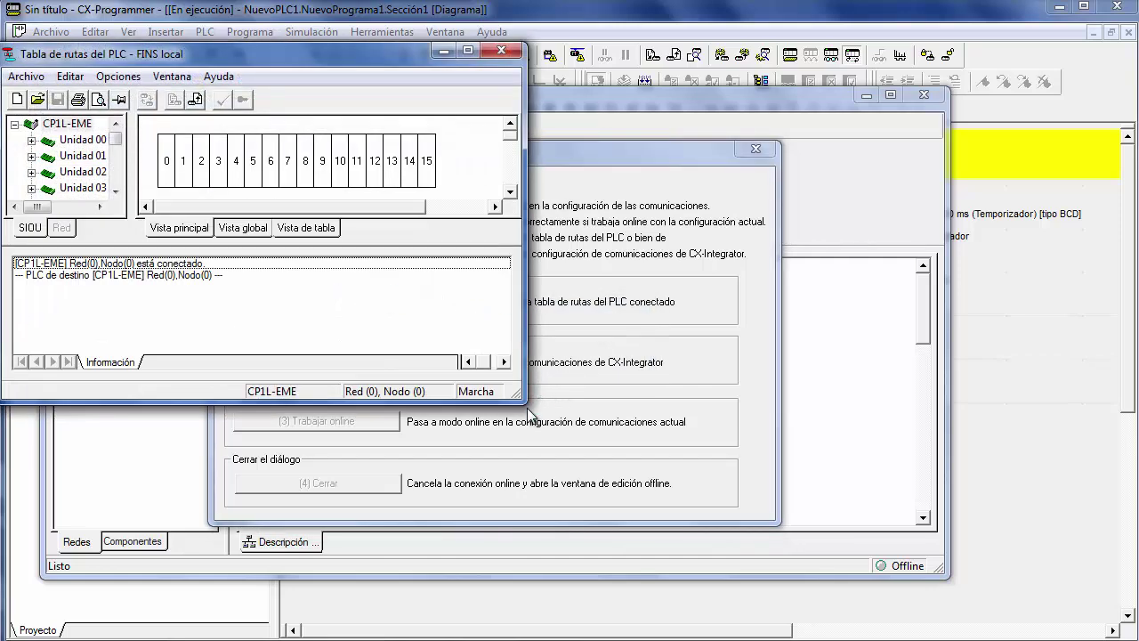
pyautogui.moveTo(523, 401); pyautogui.dragTo(791, 514)
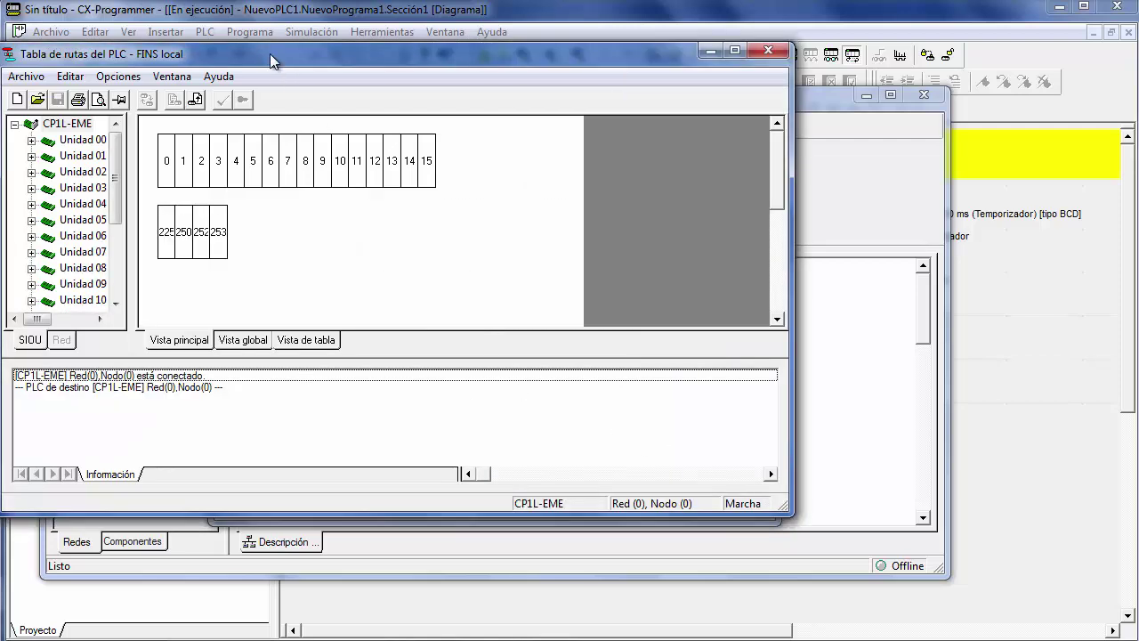
pyautogui.moveTo(270, 54); pyautogui.dragTo(417, 61)
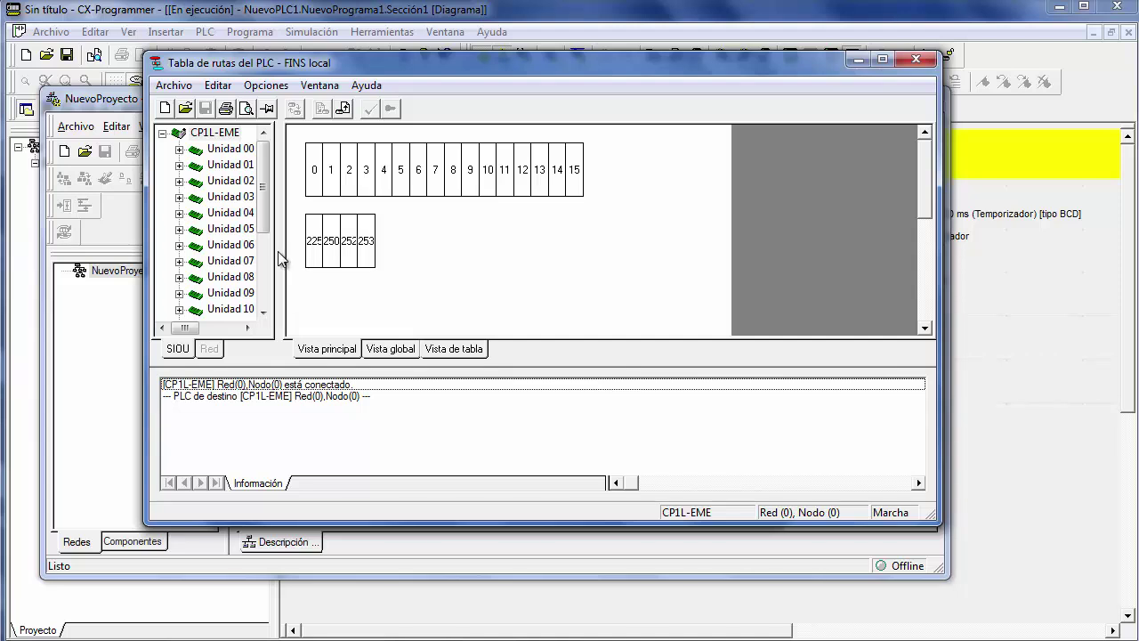
pyautogui.moveTo(280, 258); pyautogui.dragTo(374, 257)
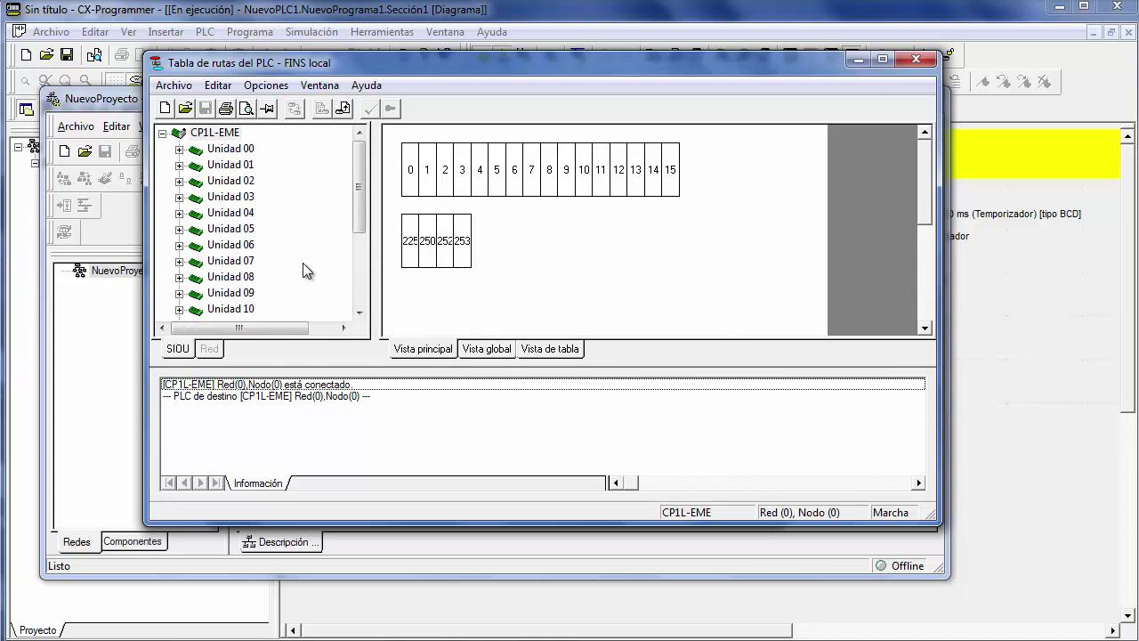
pyautogui.moveTo(364, 201); pyautogui.dragTo(374, 312)
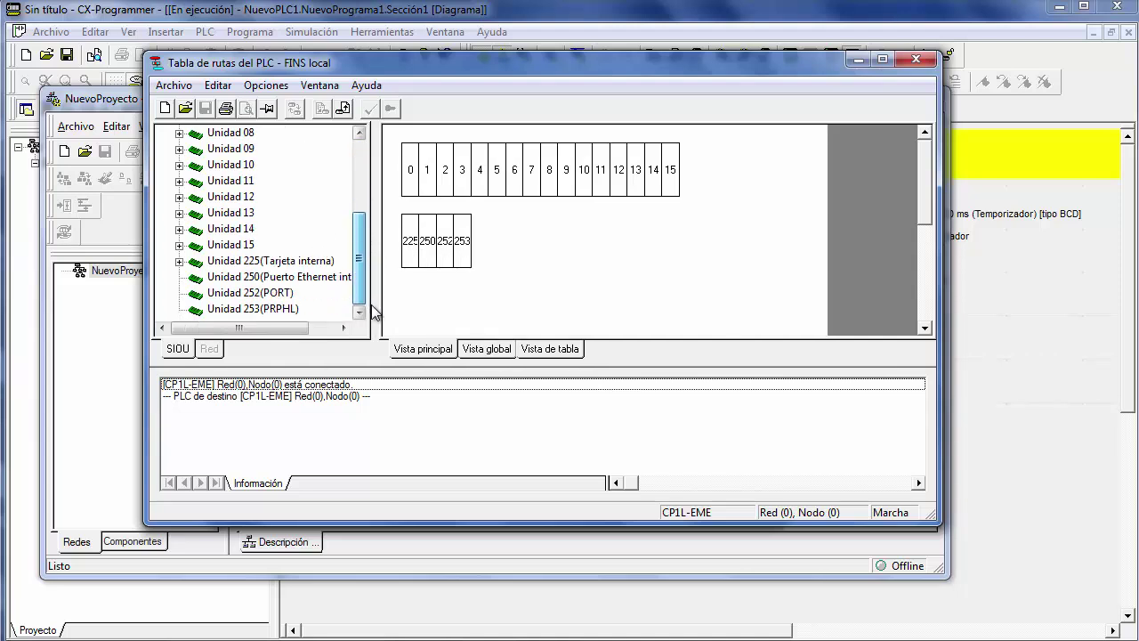
# Insert a CPU SIO unit at Unidad 250 on local network 1 and enlarge the routing diagram.
pyautogui.rightClick(239, 280)
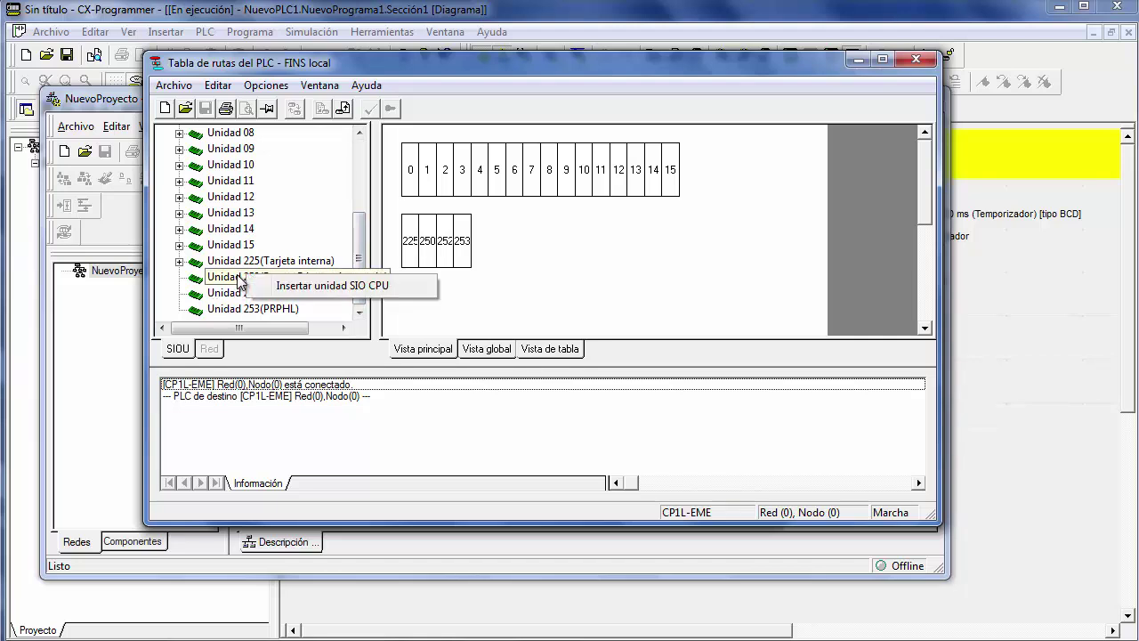
pyautogui.click(296, 287)
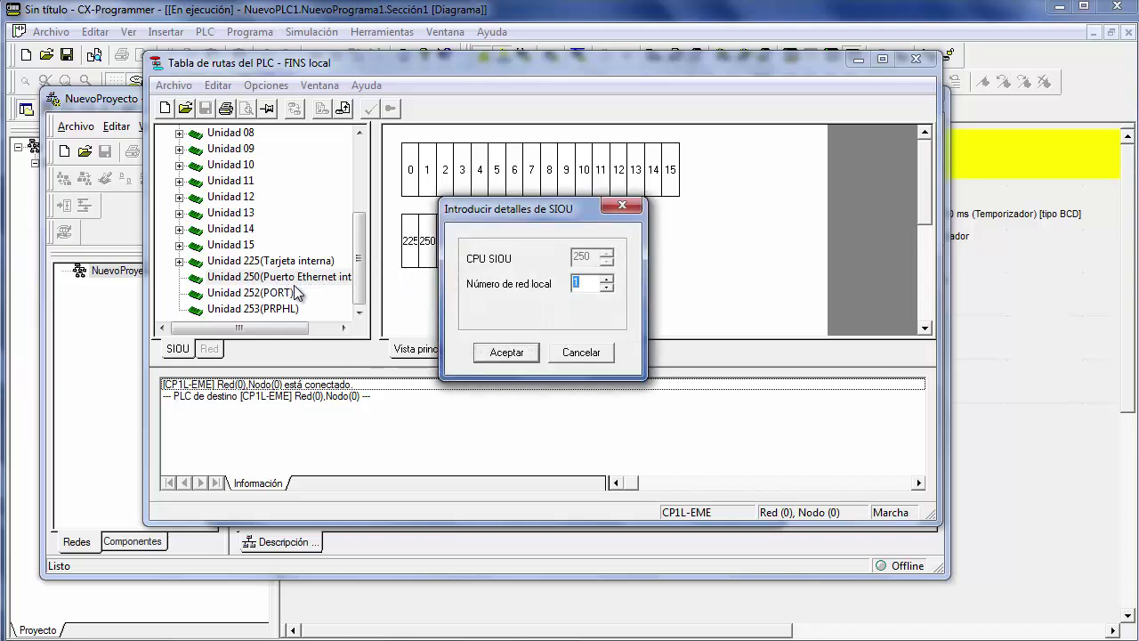
pyautogui.click(579, 283)
pyautogui.doubleClick(574, 283)
pyautogui.click(510, 353)
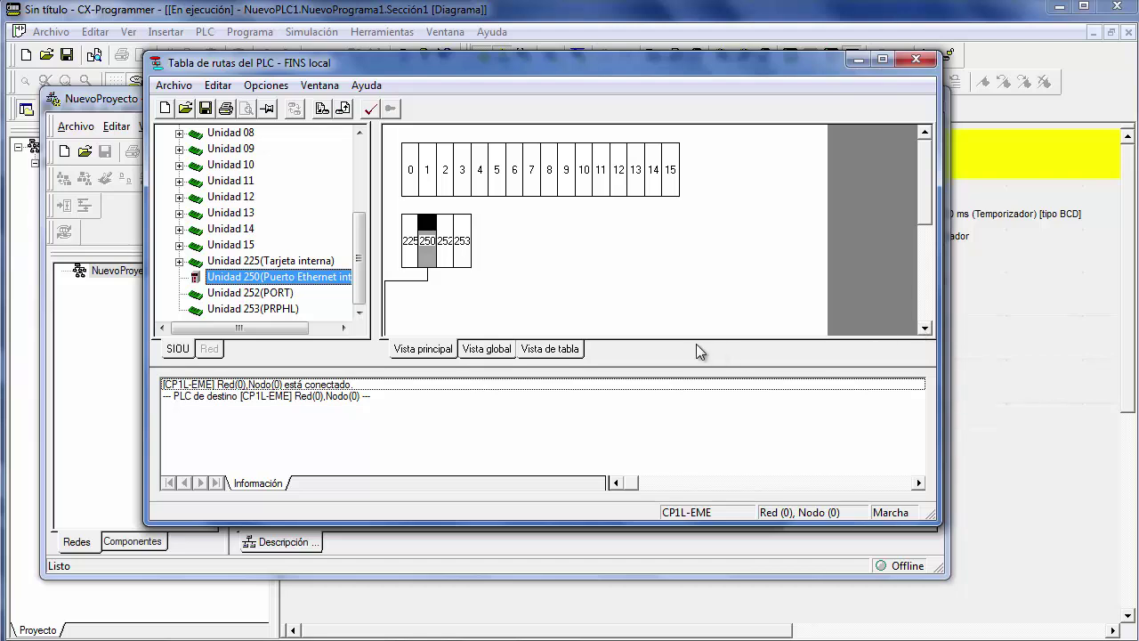
pyautogui.moveTo(697, 365); pyautogui.dragTo(681, 481)
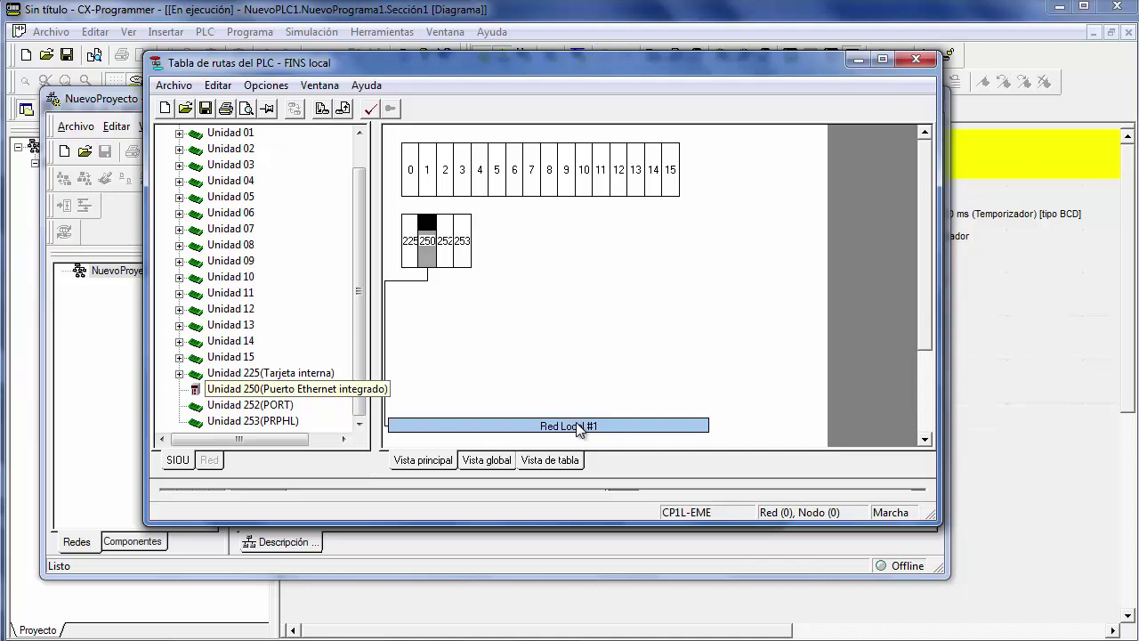
# Transfer the routing table to the PLC, then close the editor and save the routing table file.
pyautogui.click(323, 109)
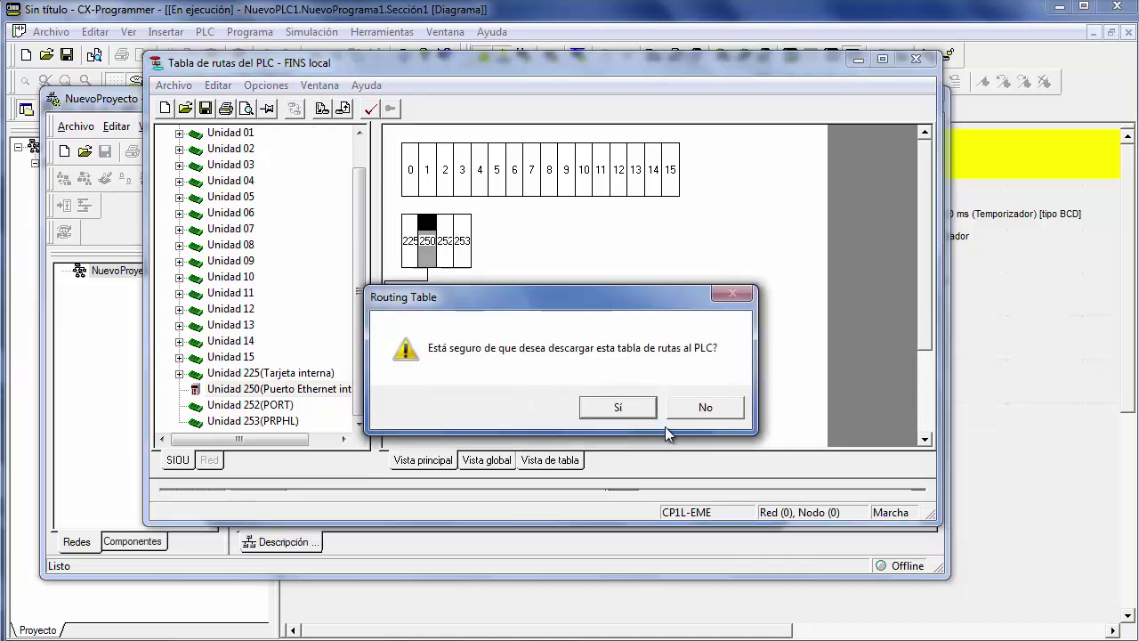
pyautogui.click(623, 409)
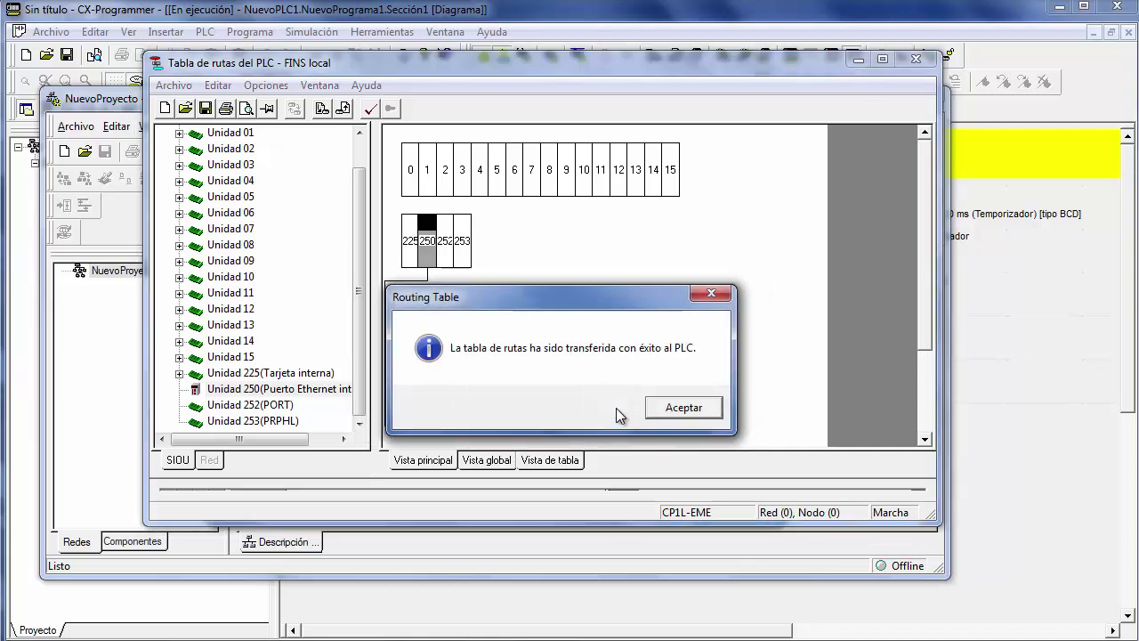
pyautogui.click(674, 412)
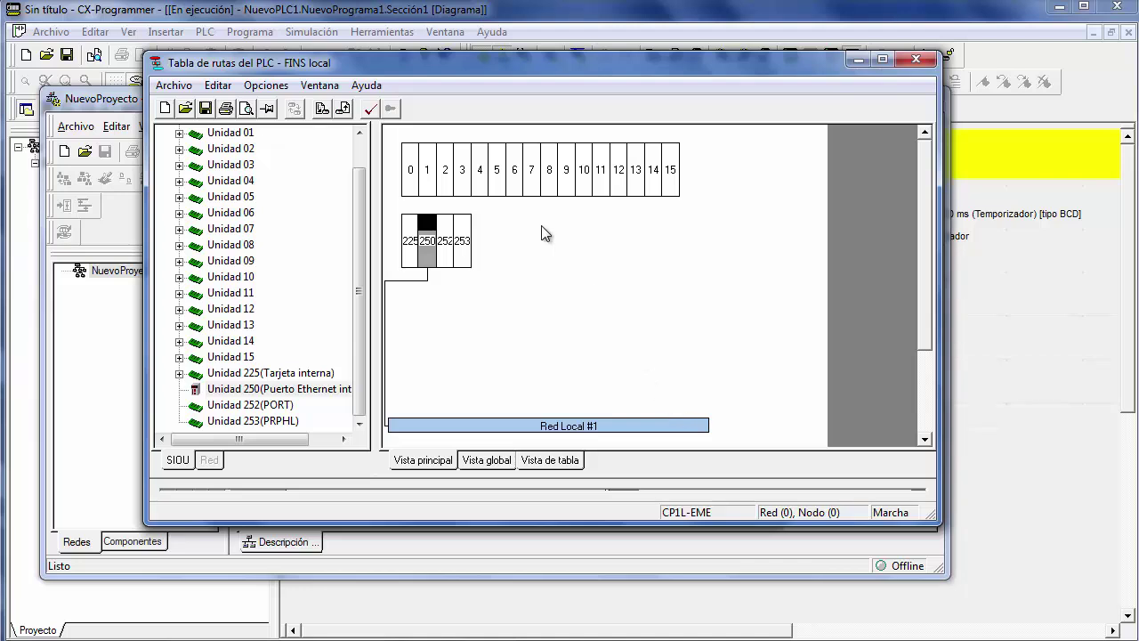
pyautogui.click(916, 60)
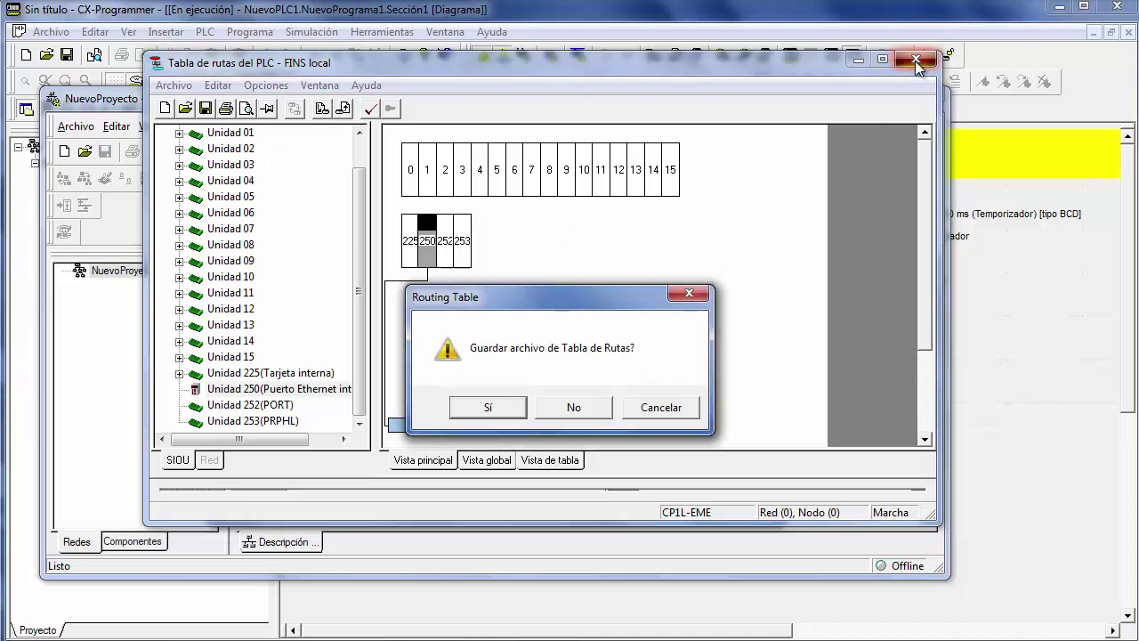
pyautogui.click(509, 412)
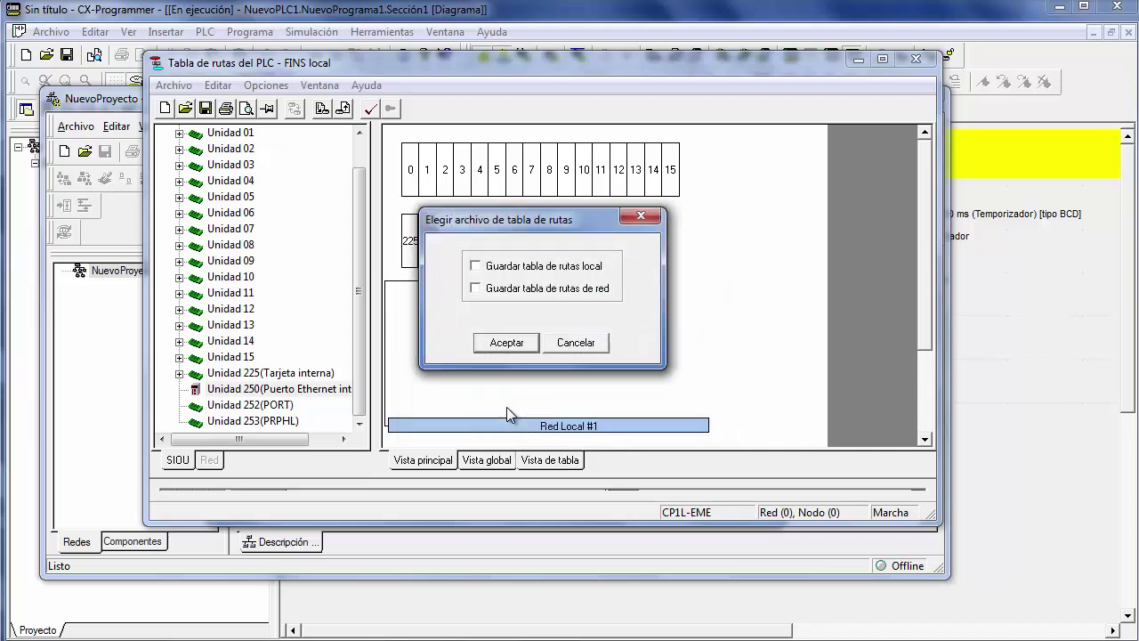
pyautogui.click(598, 347)
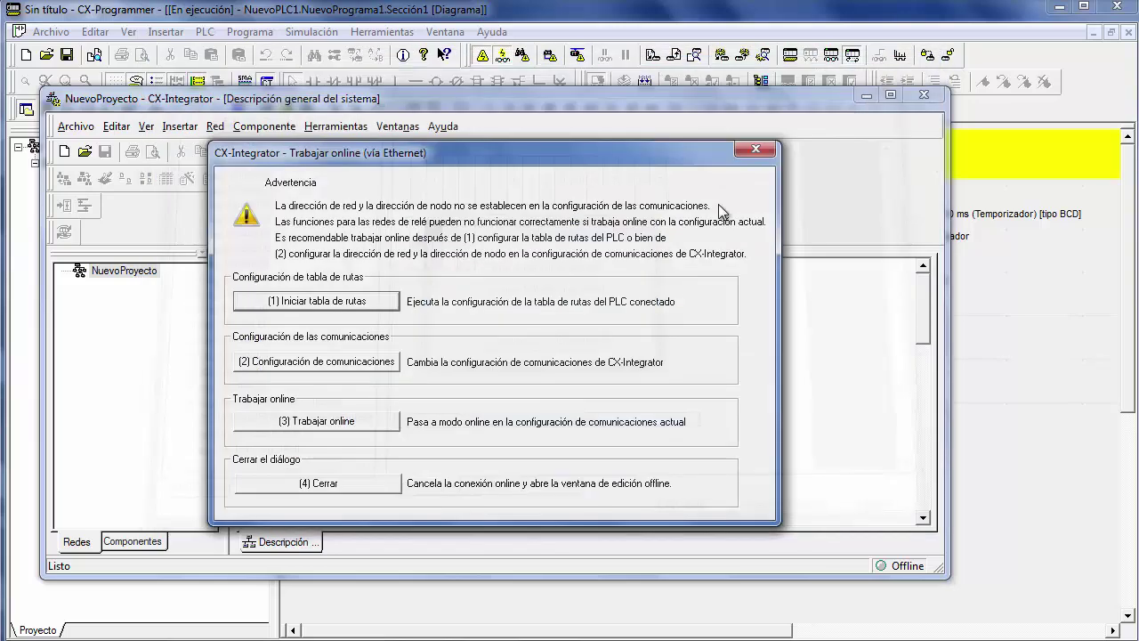
# Dismiss the go-online warning, acknowledge the 'No se puede pasar online' message, and close CX-Integrator.
pyautogui.click(352, 484)
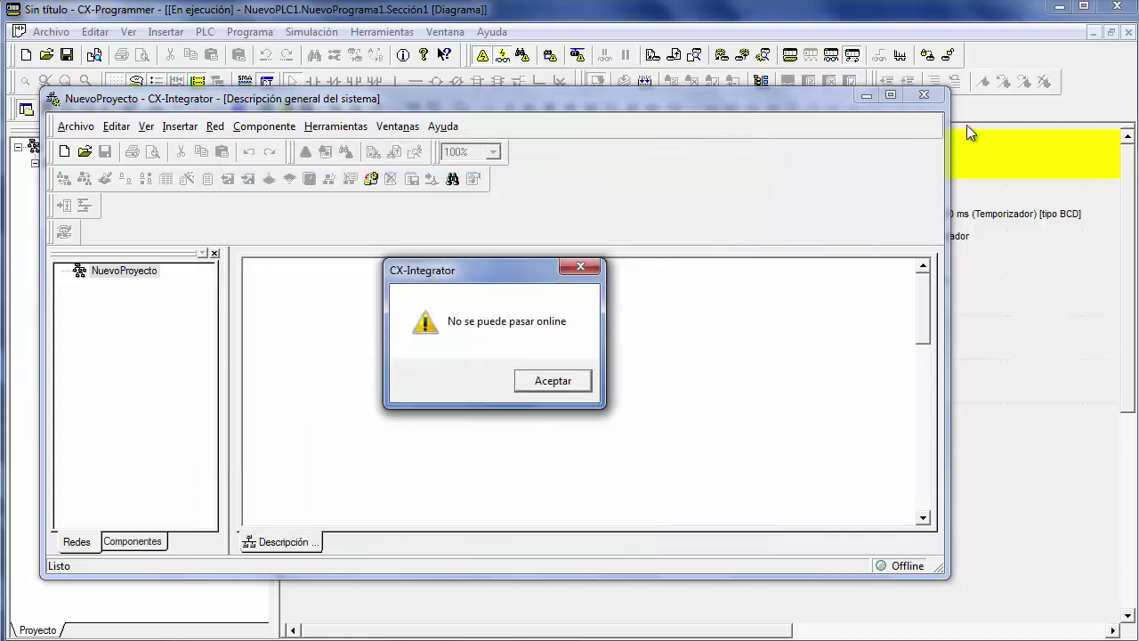
pyautogui.click(548, 382)
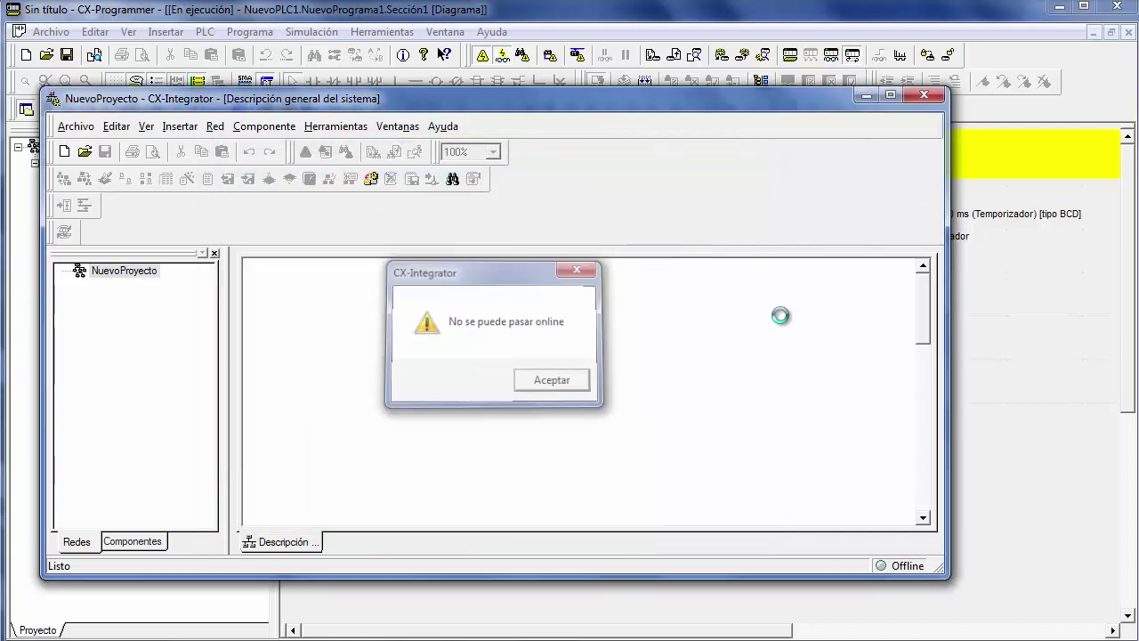
pyautogui.click(929, 96)
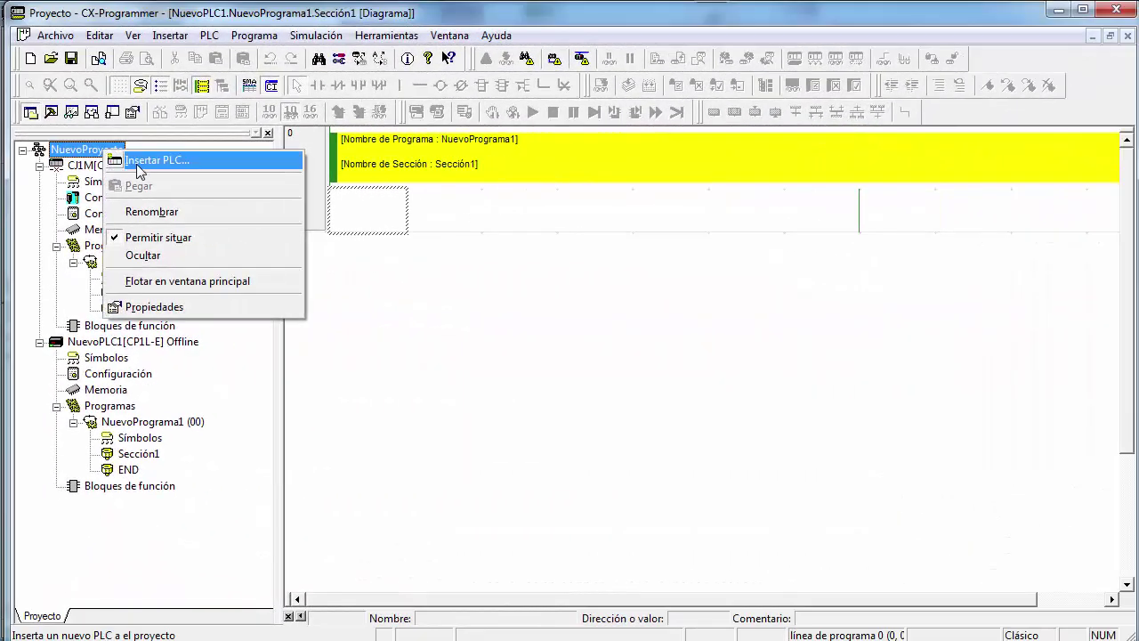
# Decline saving NuevoProyecto and set NuevoPLC2's device type to CJ2M.
pyautogui.click(143, 162)
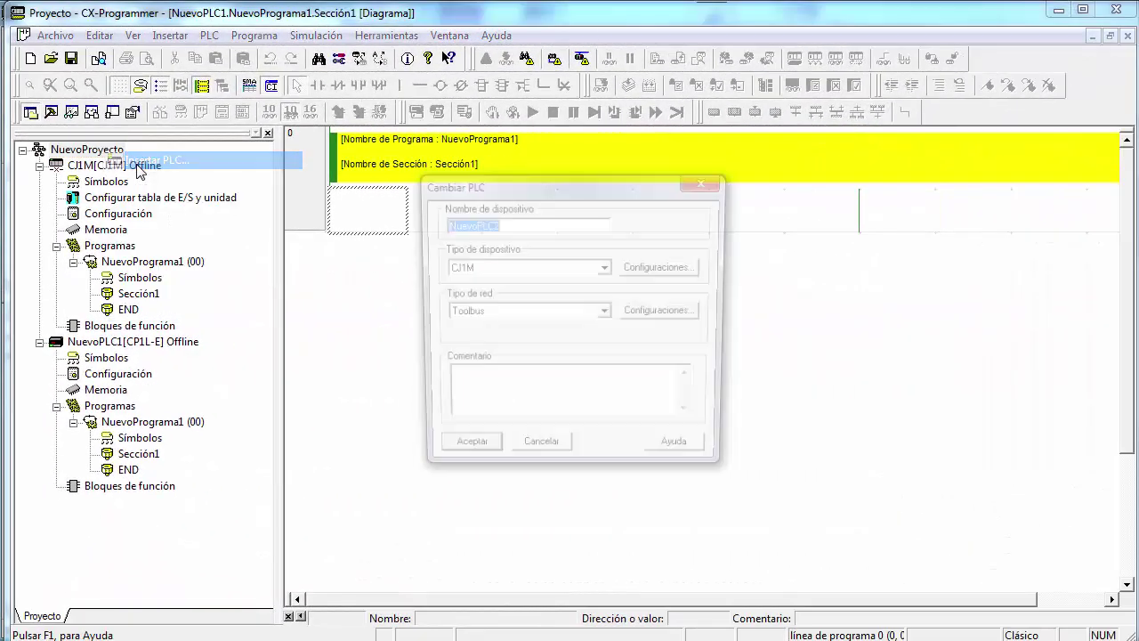
pyautogui.click(607, 268)
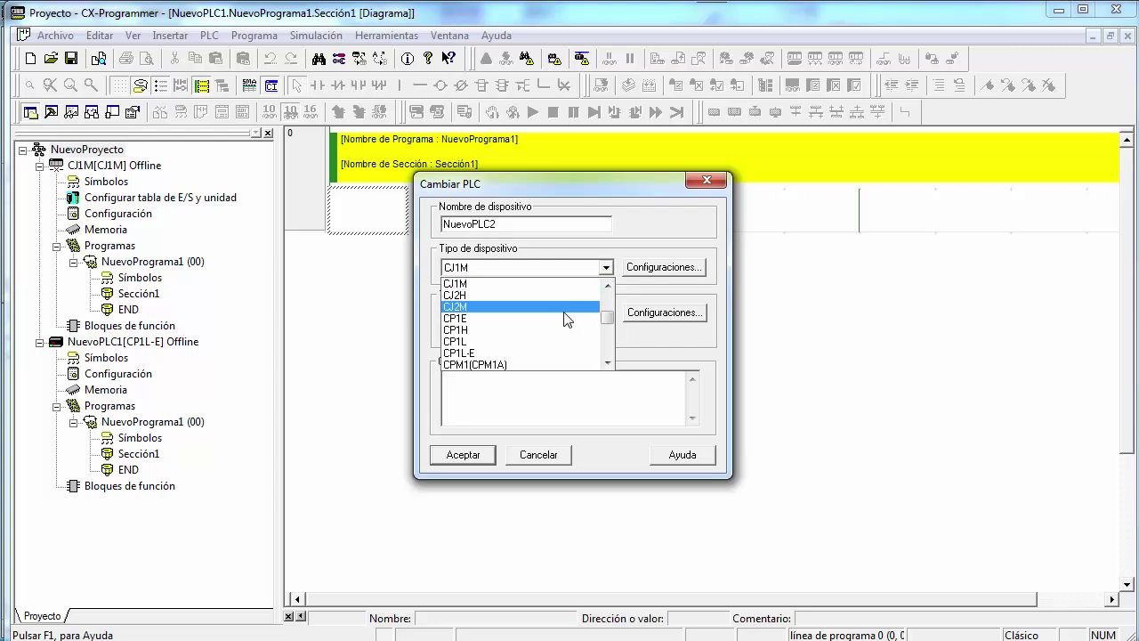
pyautogui.click(510, 311)
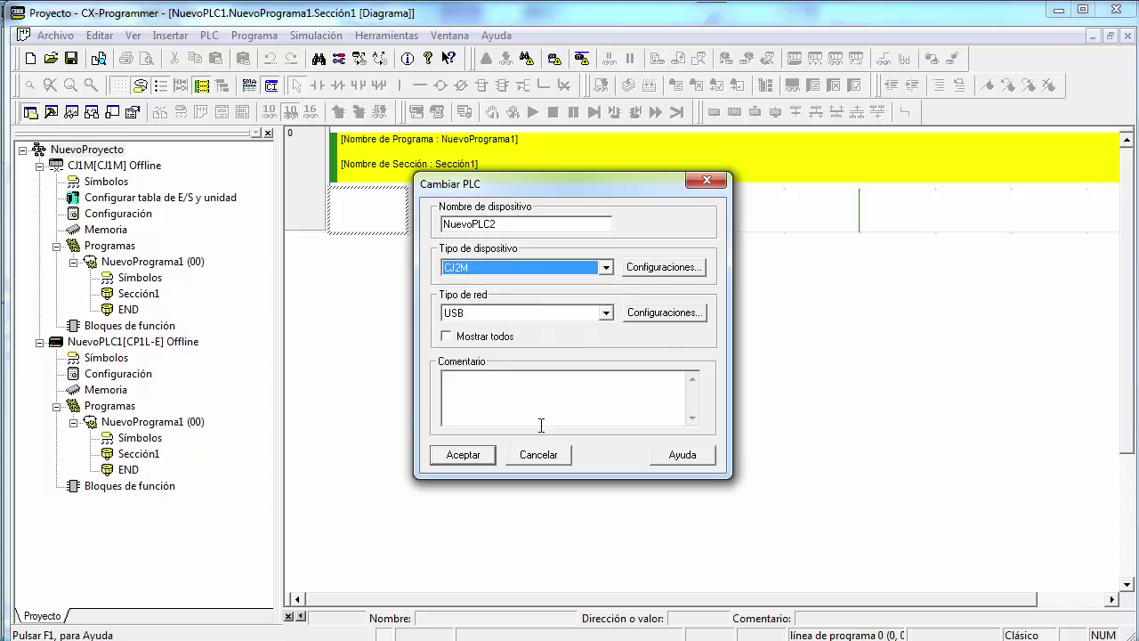
# Review the USB network settings, keep the direct connection, and cancel without changes.
pyautogui.click(661, 315)
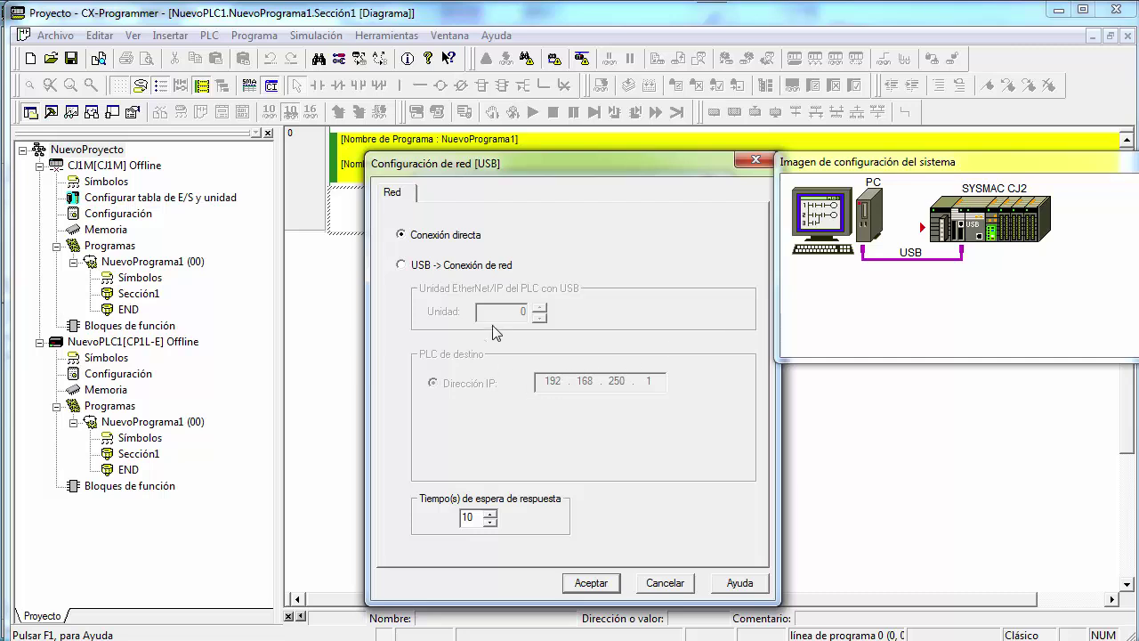
pyautogui.click(402, 264)
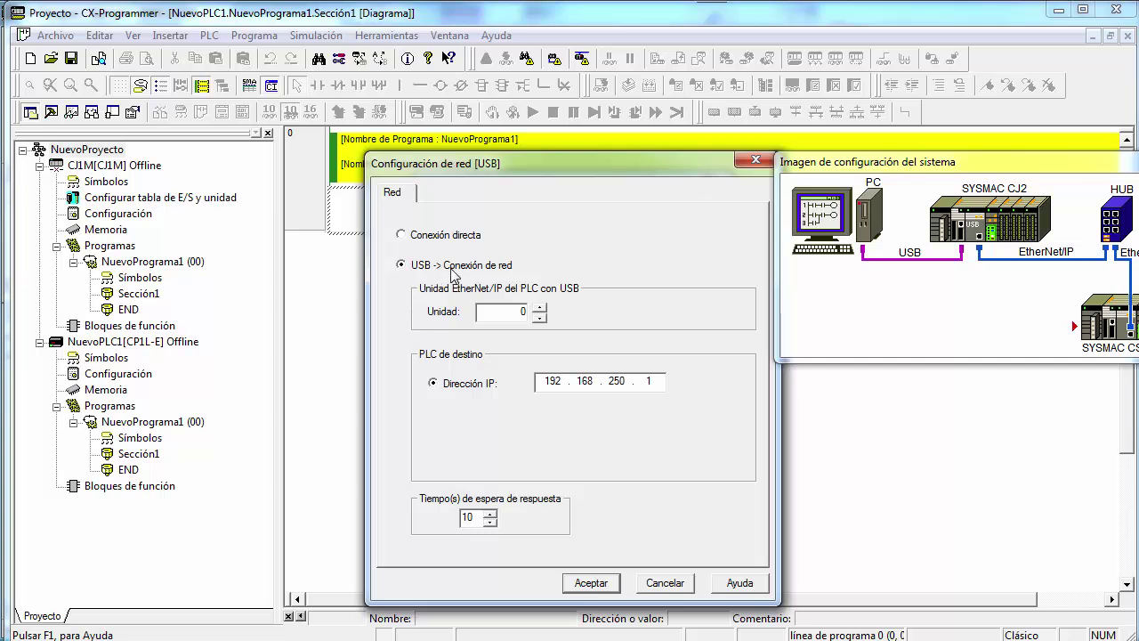
pyautogui.click(401, 235)
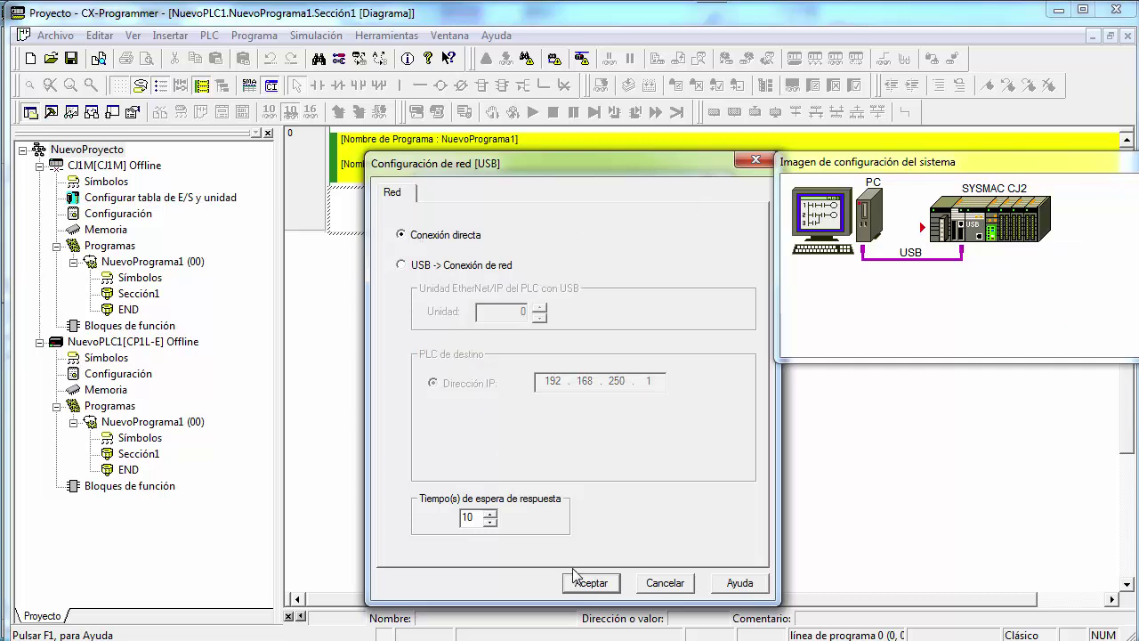
pyautogui.click(683, 583)
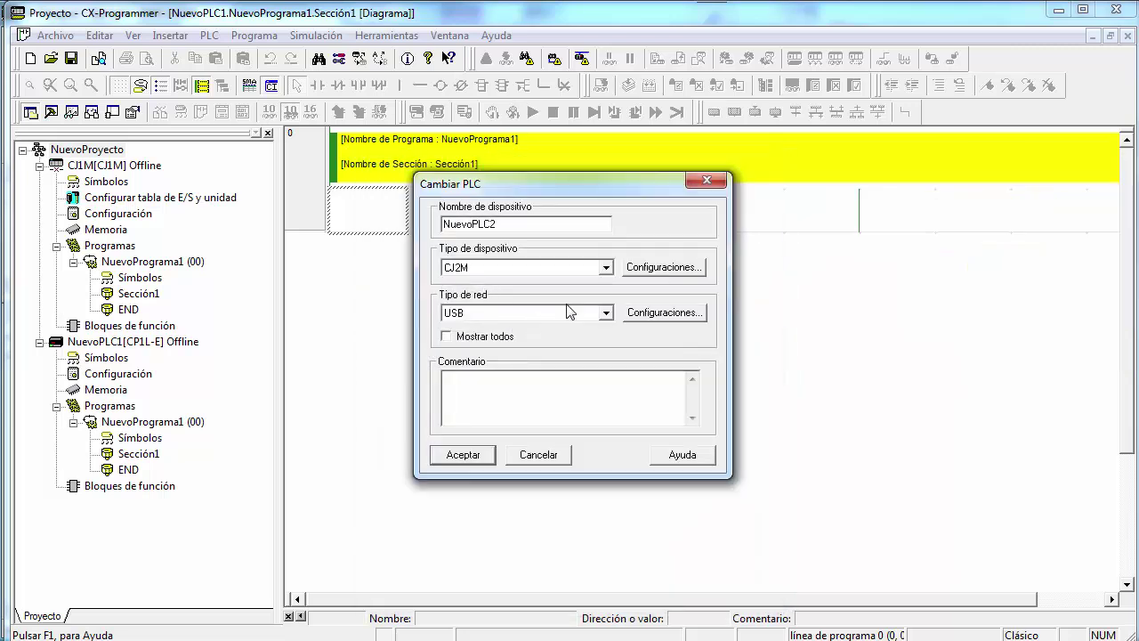
pyautogui.click(605, 312)
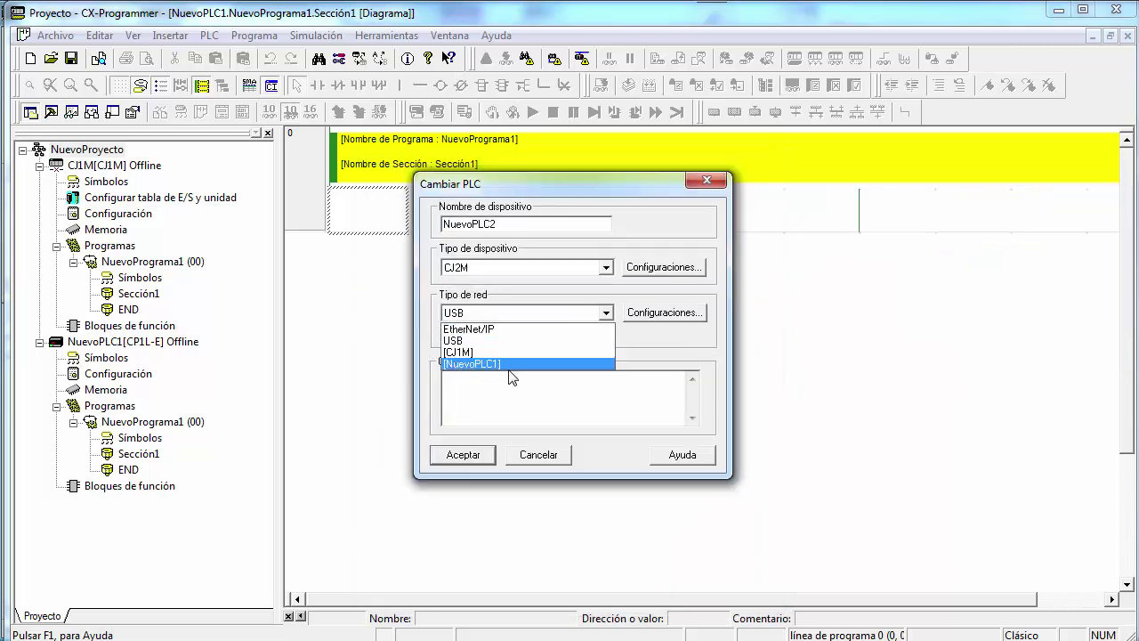
# Put NuevoPLC2 on EtherNet/IP at IP 192.168.10.200 and add it to the project.
pyautogui.click(472, 330)
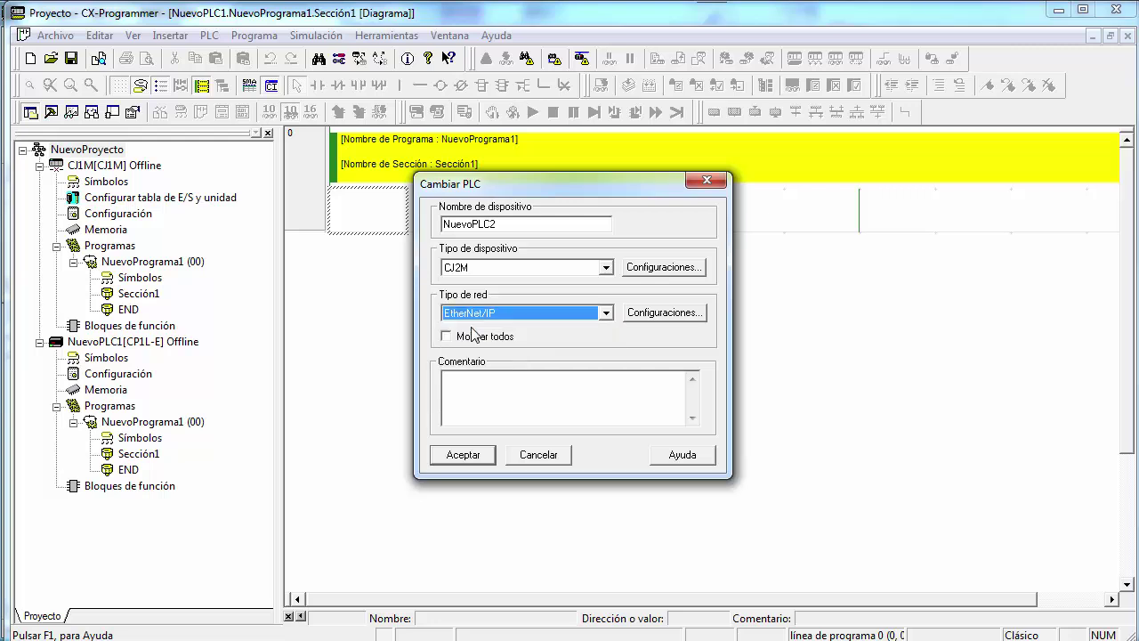
pyautogui.click(666, 313)
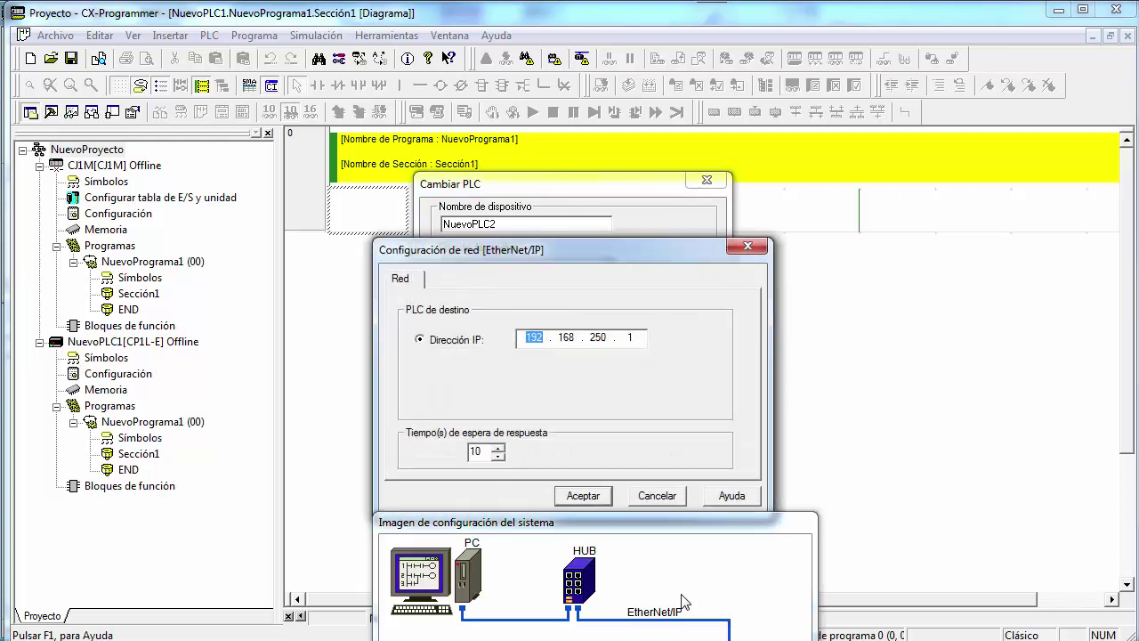
pyautogui.moveTo(589, 340); pyautogui.dragTo(614, 339)
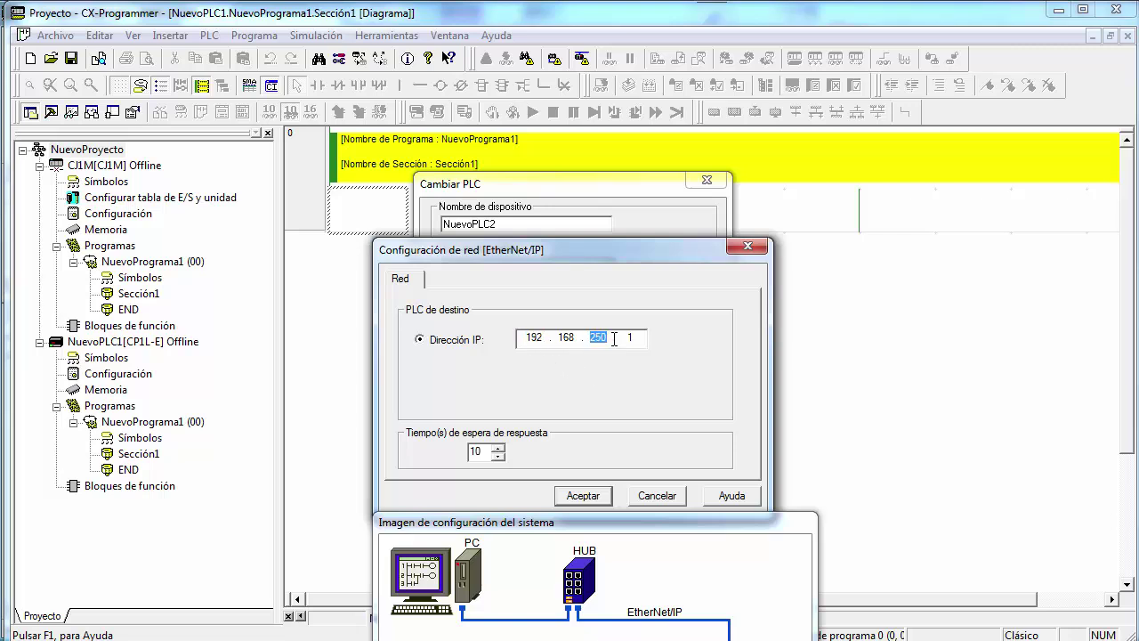
pyautogui.write('10')
pyautogui.moveTo(641, 339); pyautogui.dragTo(627, 346)
pyautogui.write('200')
pyautogui.click(583, 495)
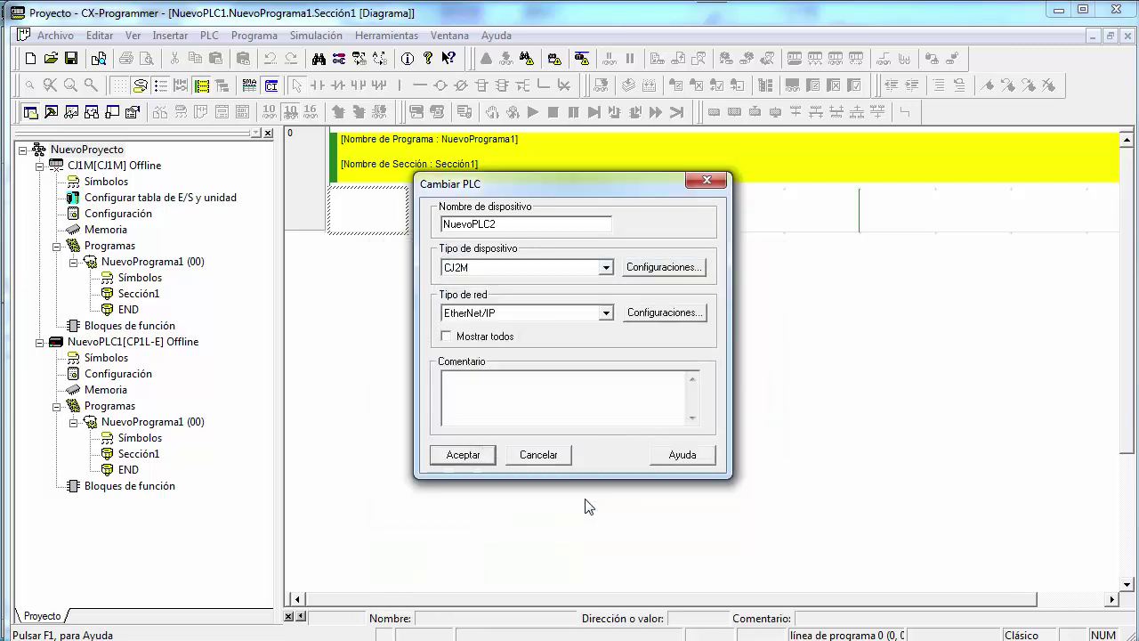
pyautogui.click(462, 455)
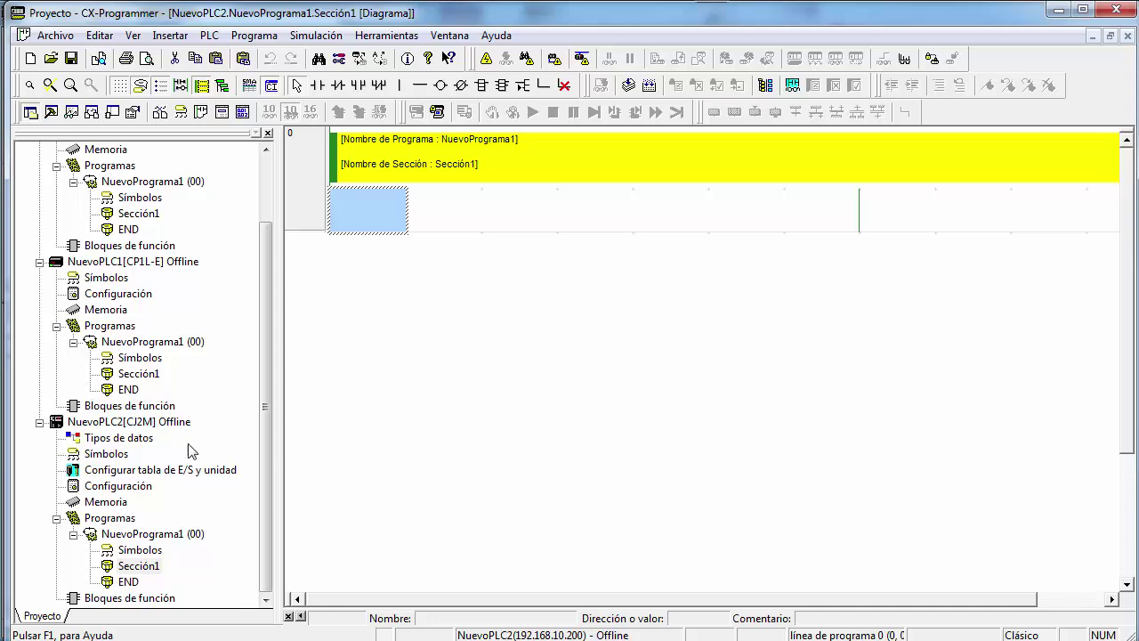
pyautogui.moveTo(267, 300); pyautogui.dragTo(269, 201)
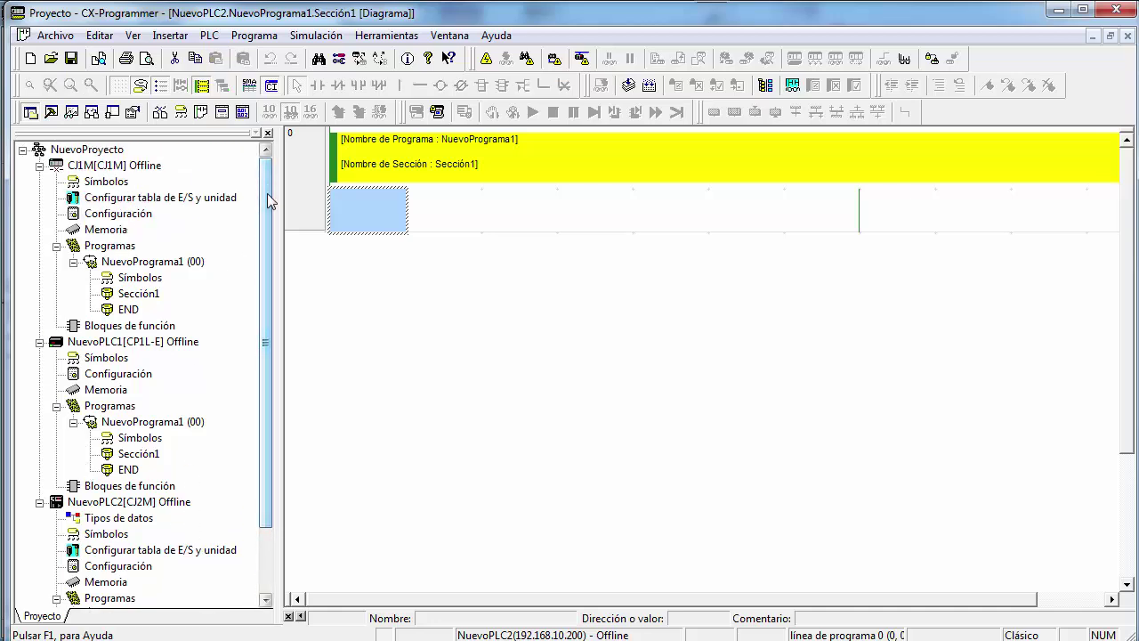
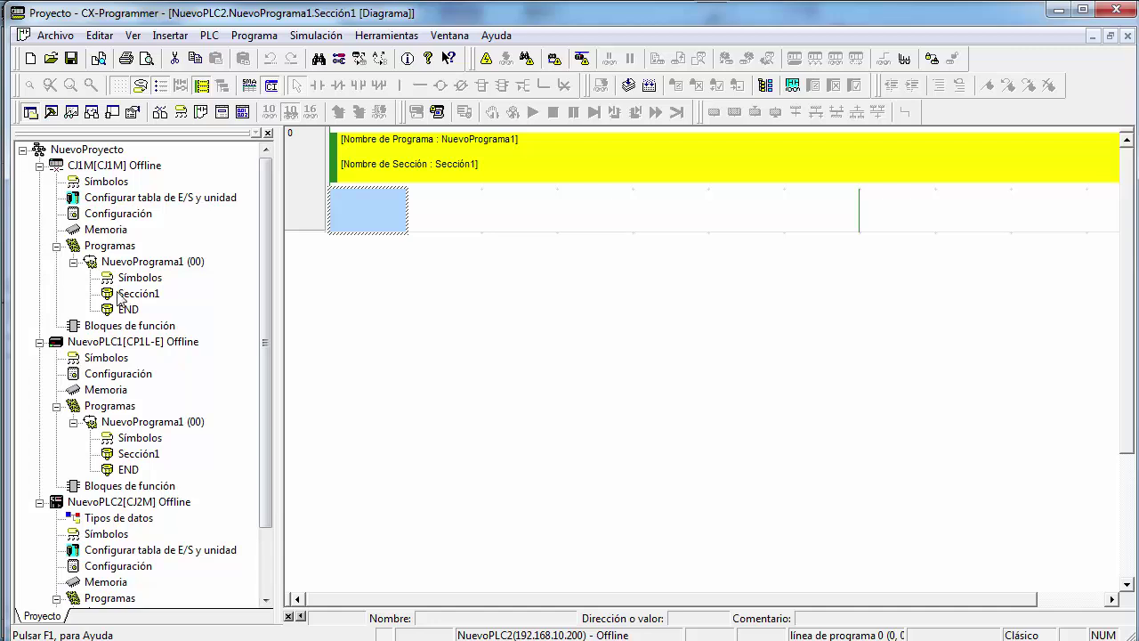
# Connect the CJ1M online in Run mode with its empty Sección1 ladder diagram open.
pyautogui.click(95, 165)
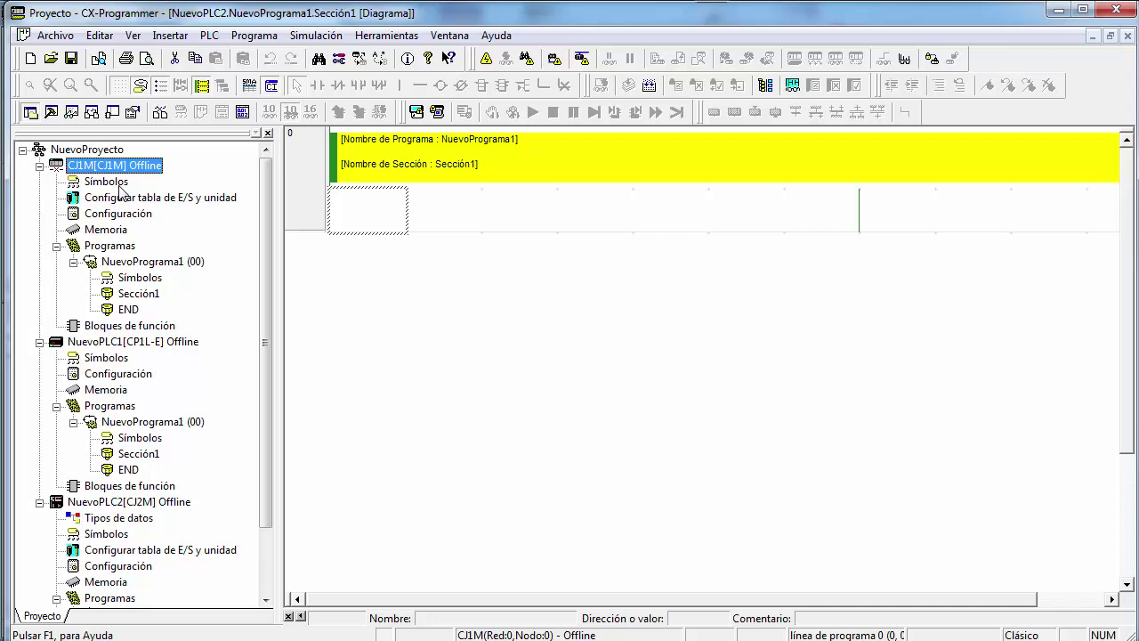
pyautogui.click(138, 295)
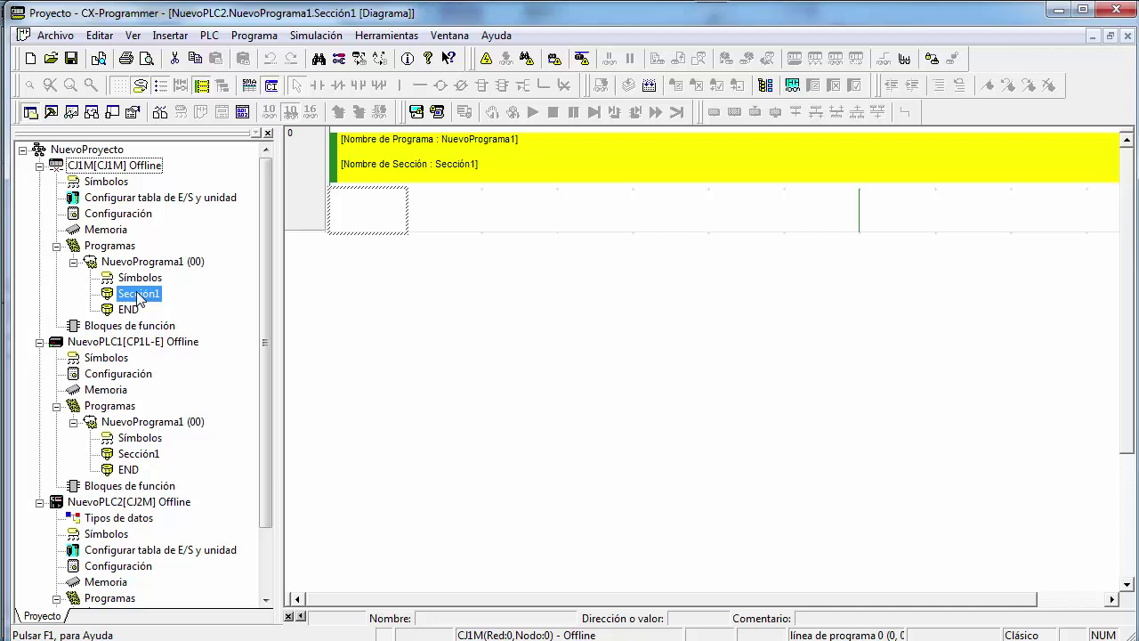
pyautogui.click(486, 59)
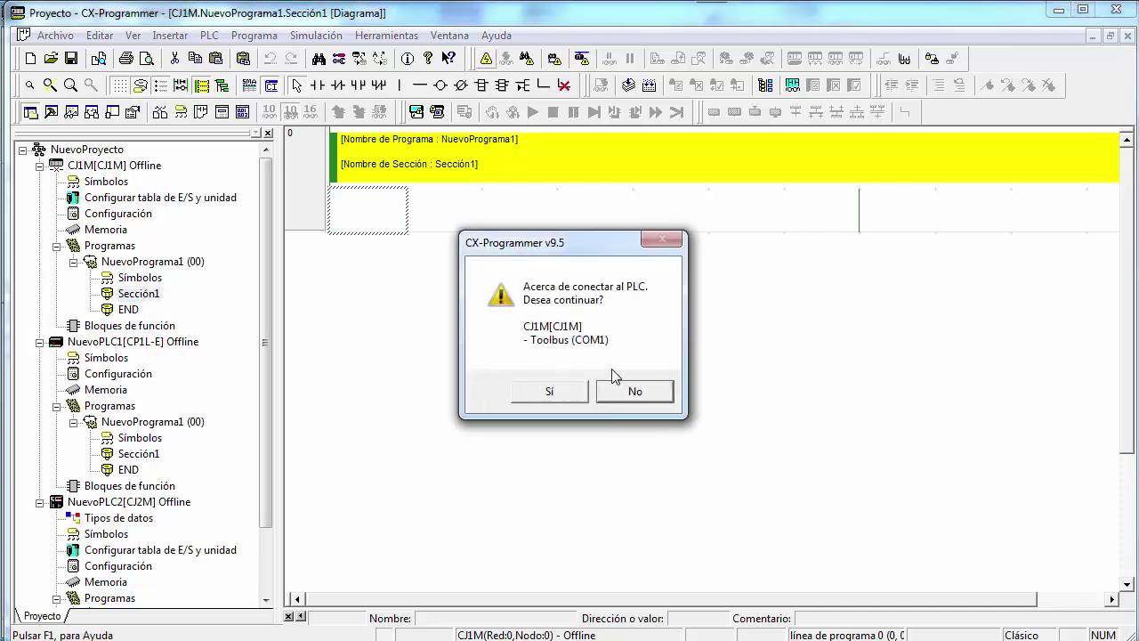
pyautogui.click(553, 392)
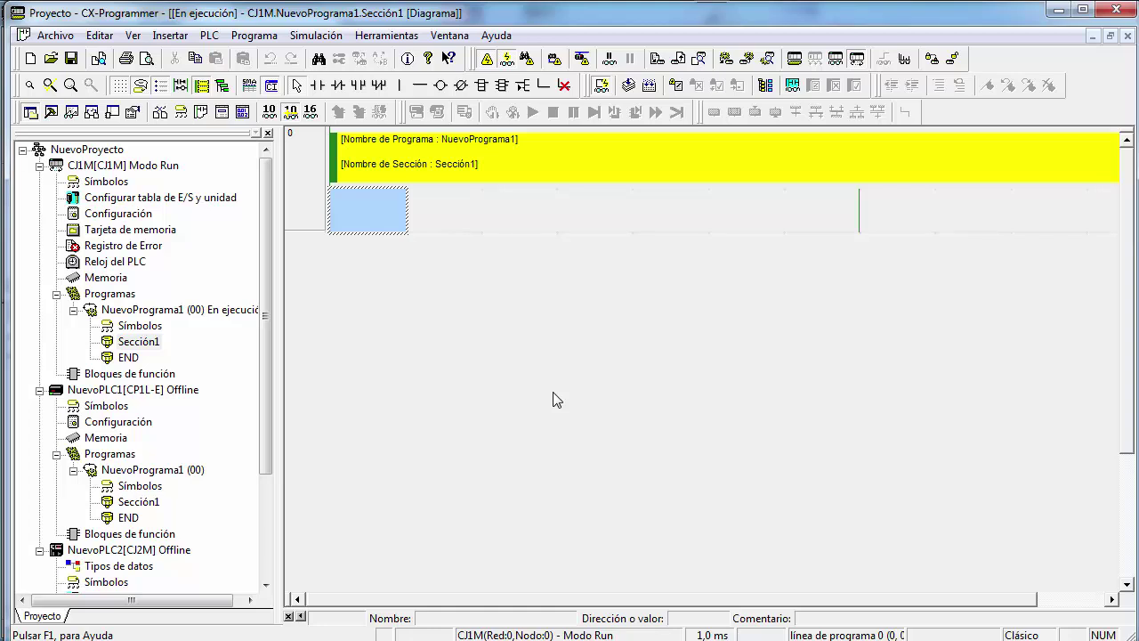
# Set the CJ1M download to include Configuración and exclude Símbolos, Comentarios and Índice de programa.
pyautogui.click(658, 60)
pyautogui.click(658, 60)
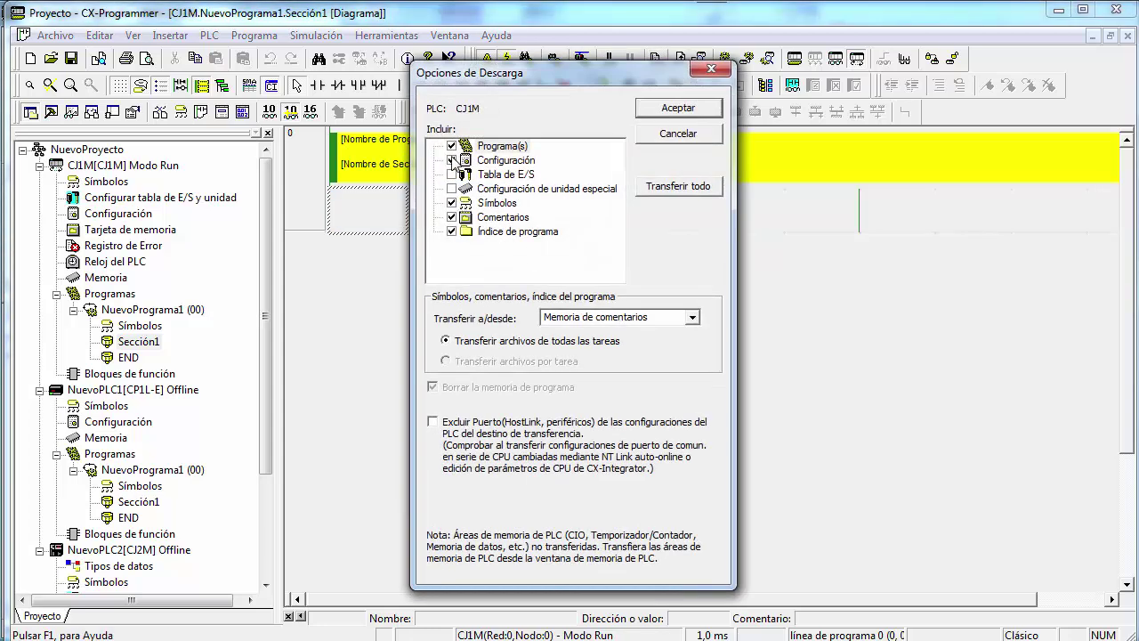
pyautogui.click(452, 160)
pyautogui.click(452, 160)
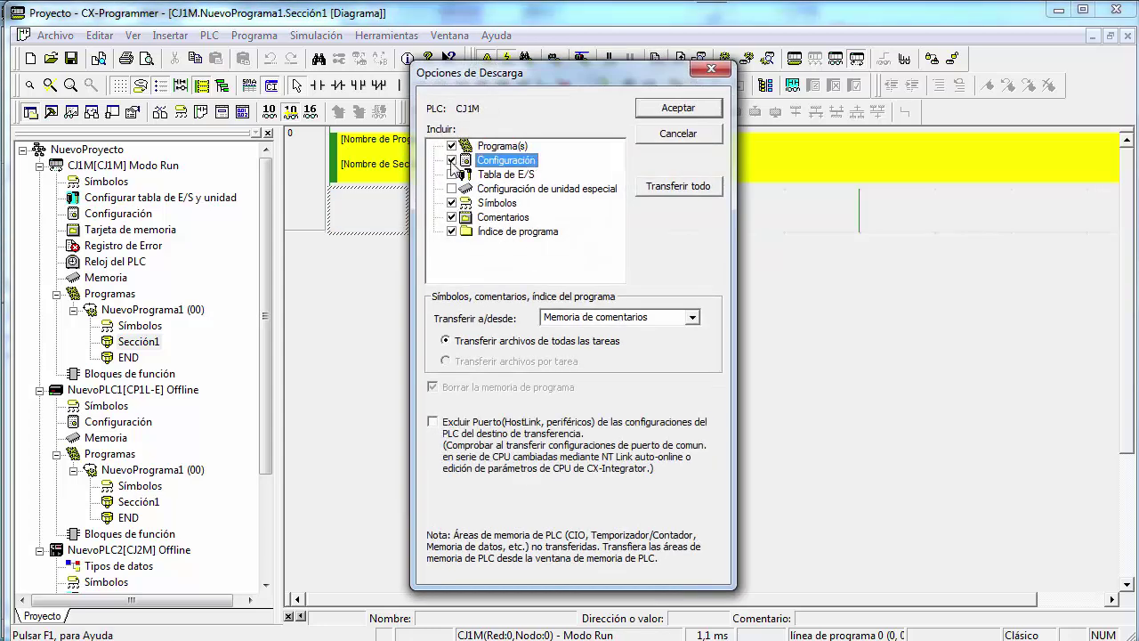
pyautogui.click(452, 203)
pyautogui.click(453, 217)
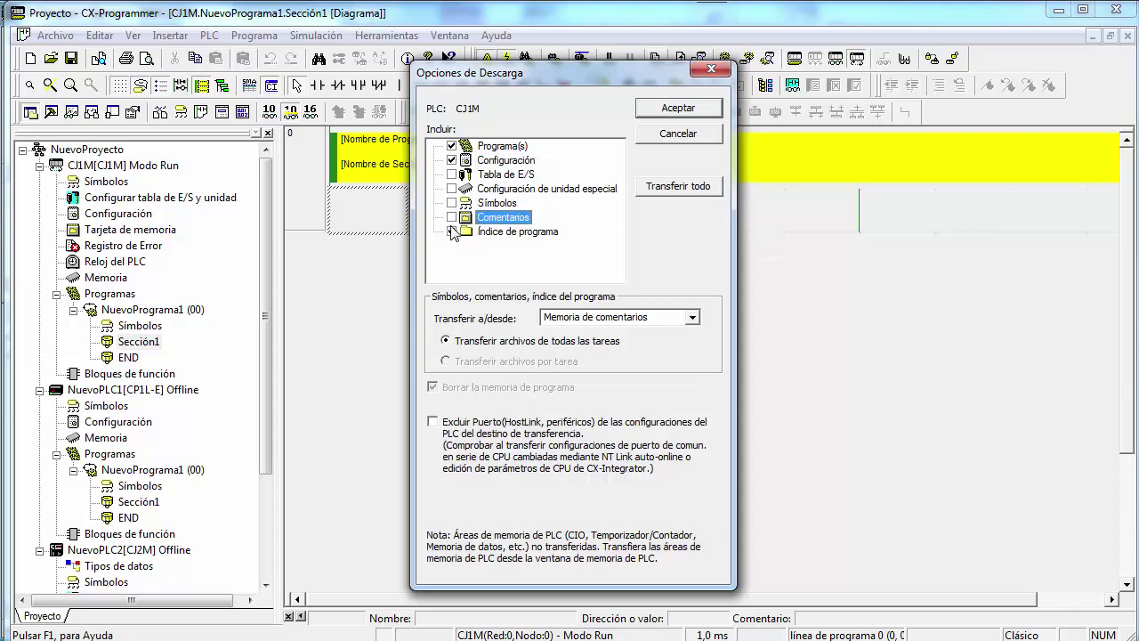
pyautogui.click(452, 232)
pyautogui.click(666, 114)
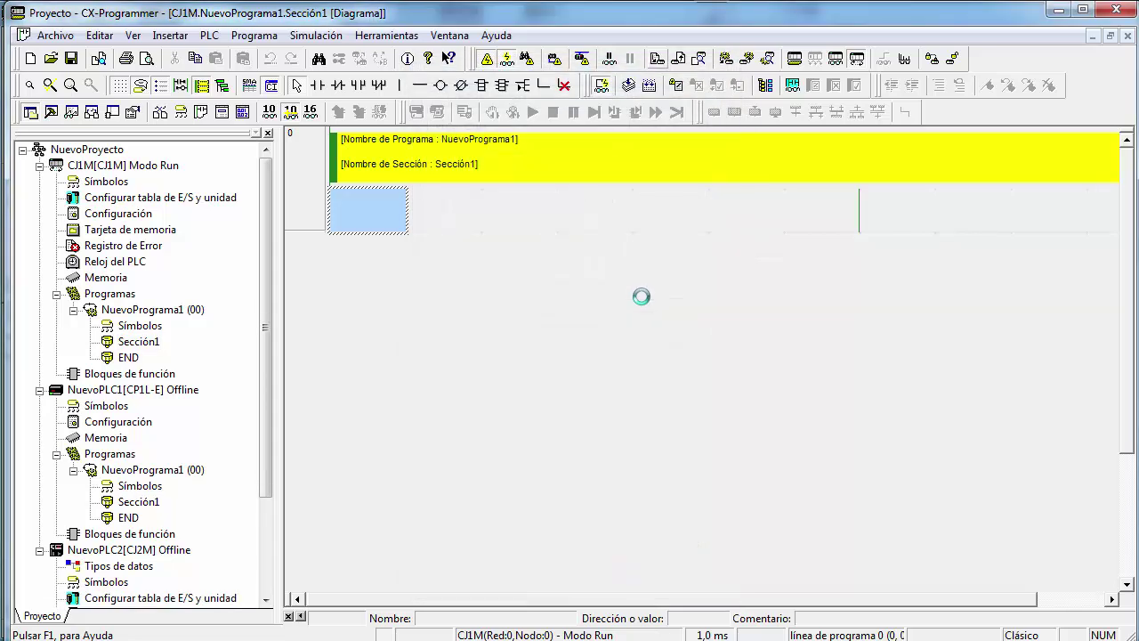
# Download NuevoPrograma1 to the CJ1M via Program mode, then return the PLC to Run mode.
pyautogui.click(610, 379)
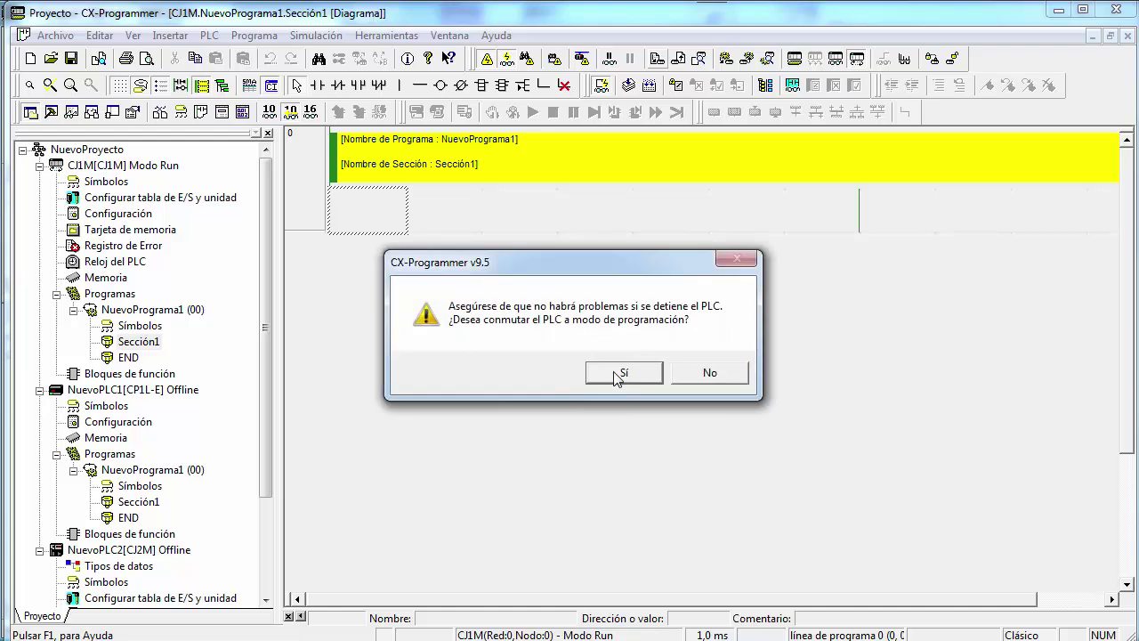
pyautogui.click(613, 371)
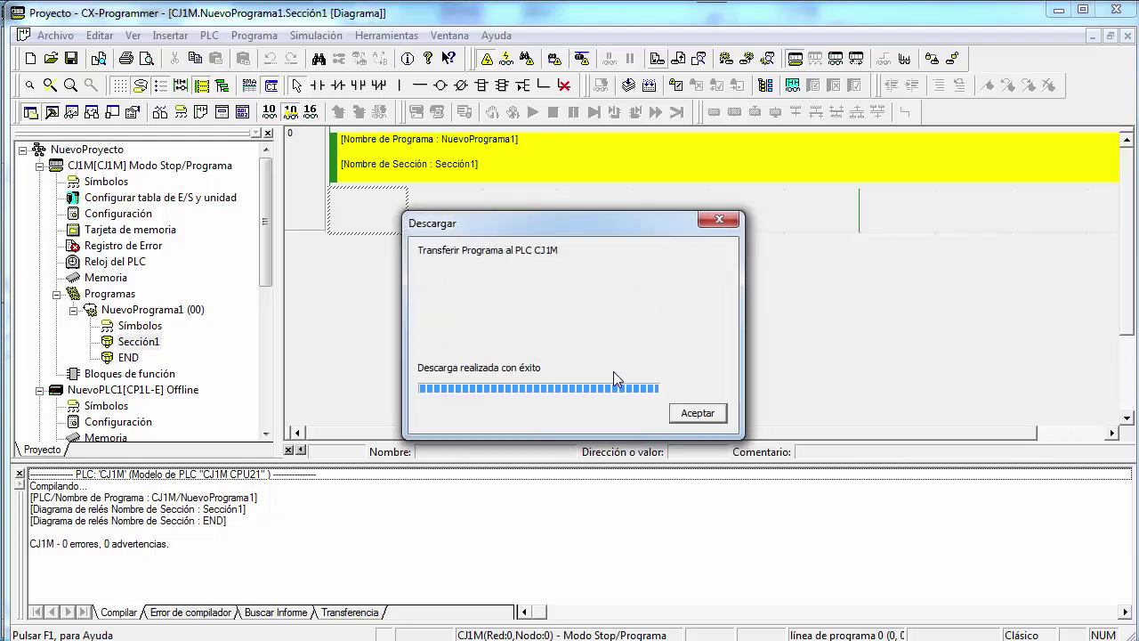
pyautogui.click(722, 425)
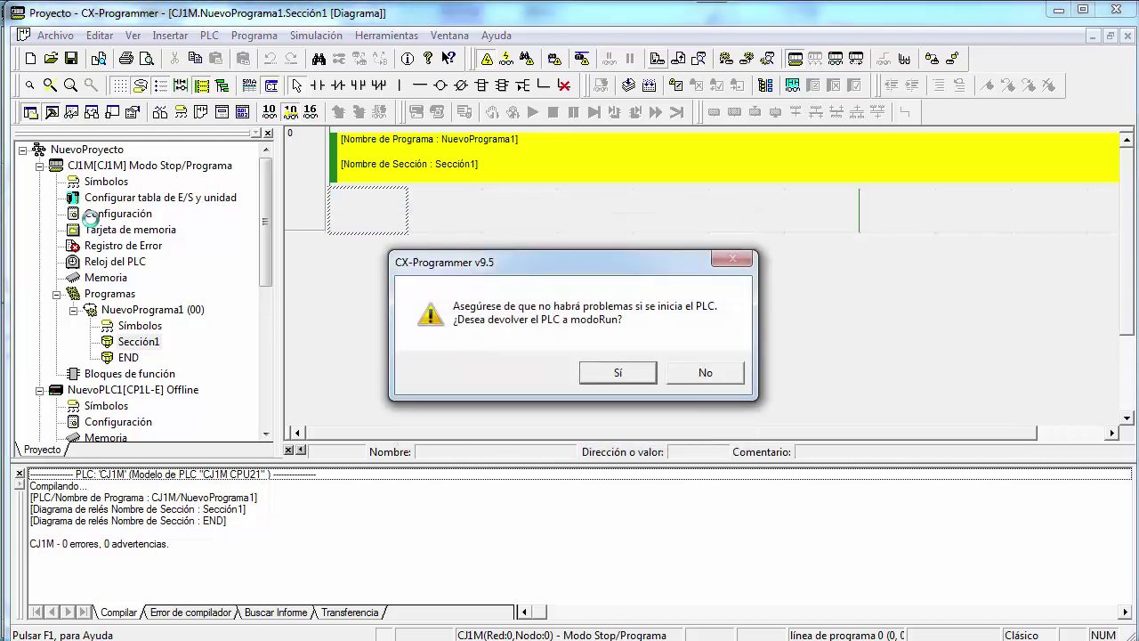
pyautogui.click(600, 374)
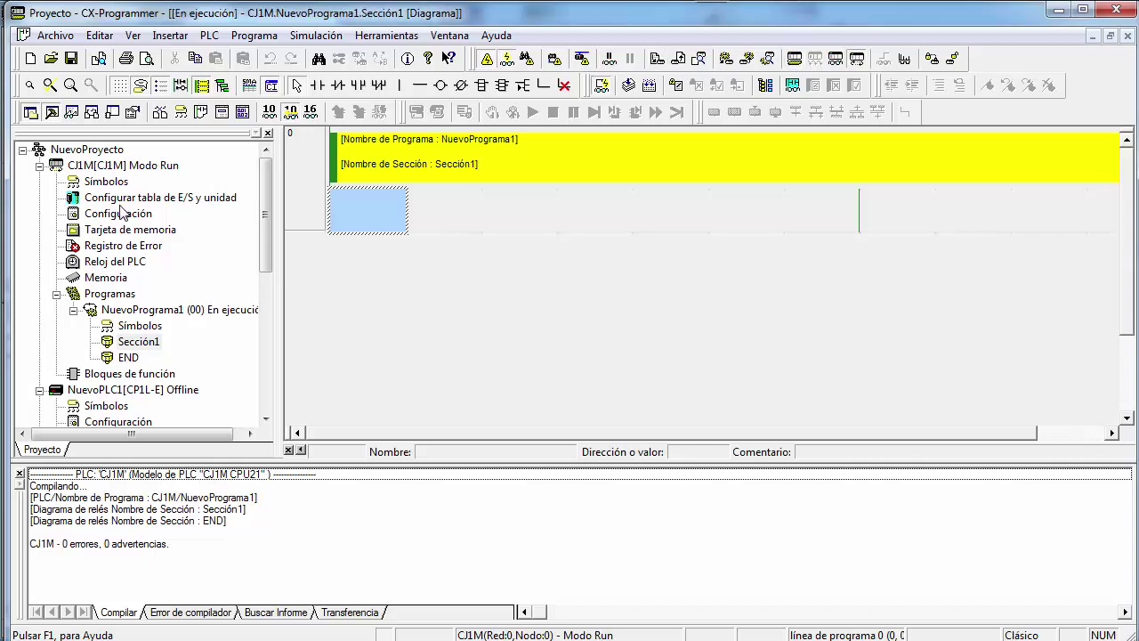
# Read the CJ1M rack into the I/O table, showing the ID211, OC211 and MAD42 units.
pyautogui.doubleClick(124, 197)
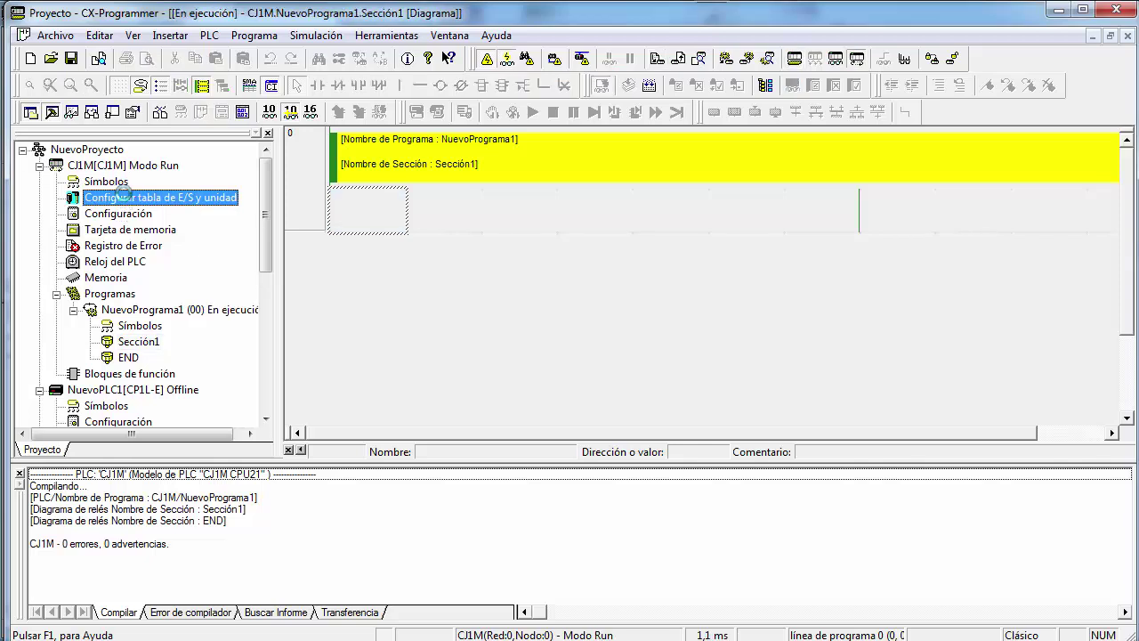
pyautogui.click(197, 292)
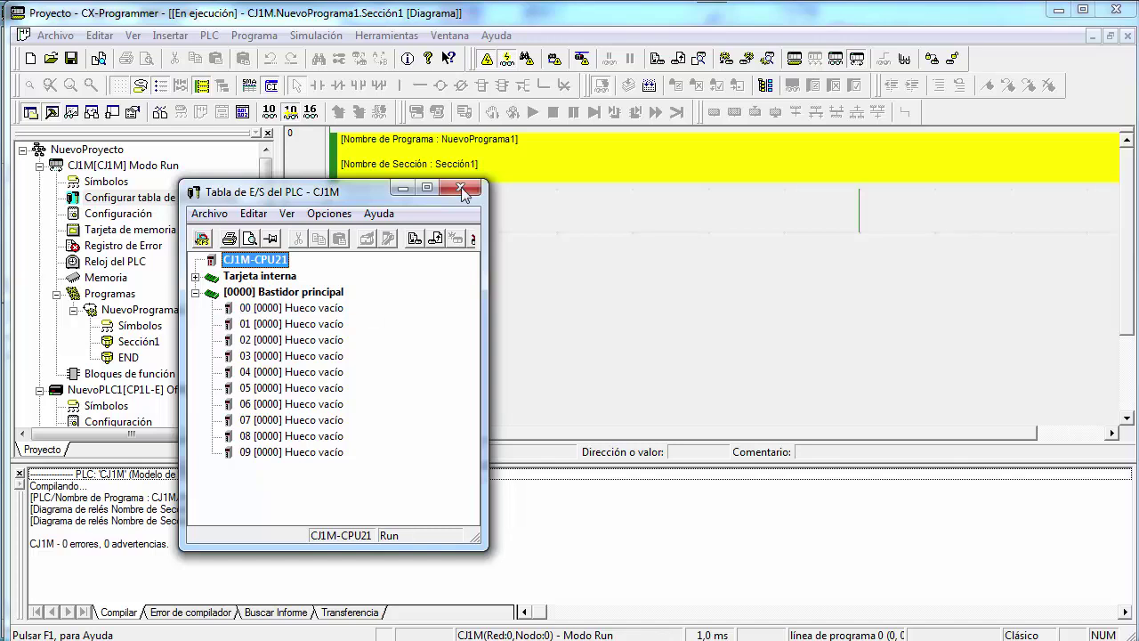
pyautogui.click(435, 238)
pyautogui.click(366, 425)
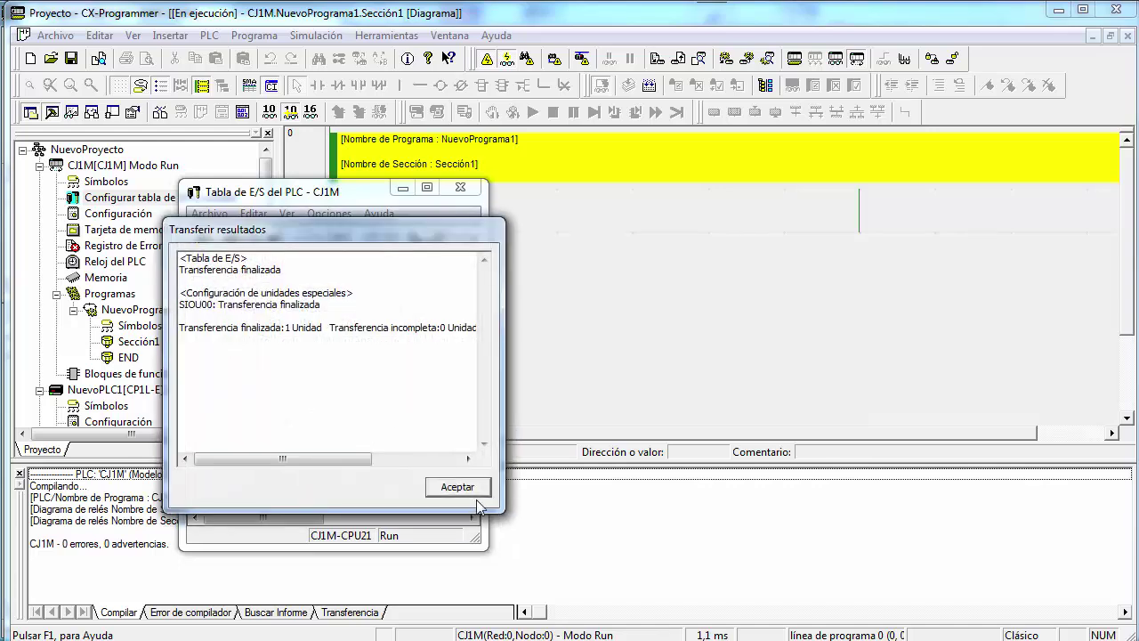
pyautogui.click(458, 486)
# Open the CJ1W-MAD42 parameters, filter to 1CH (Input) and compare them with the unit.
pyautogui.doubleClick(336, 345)
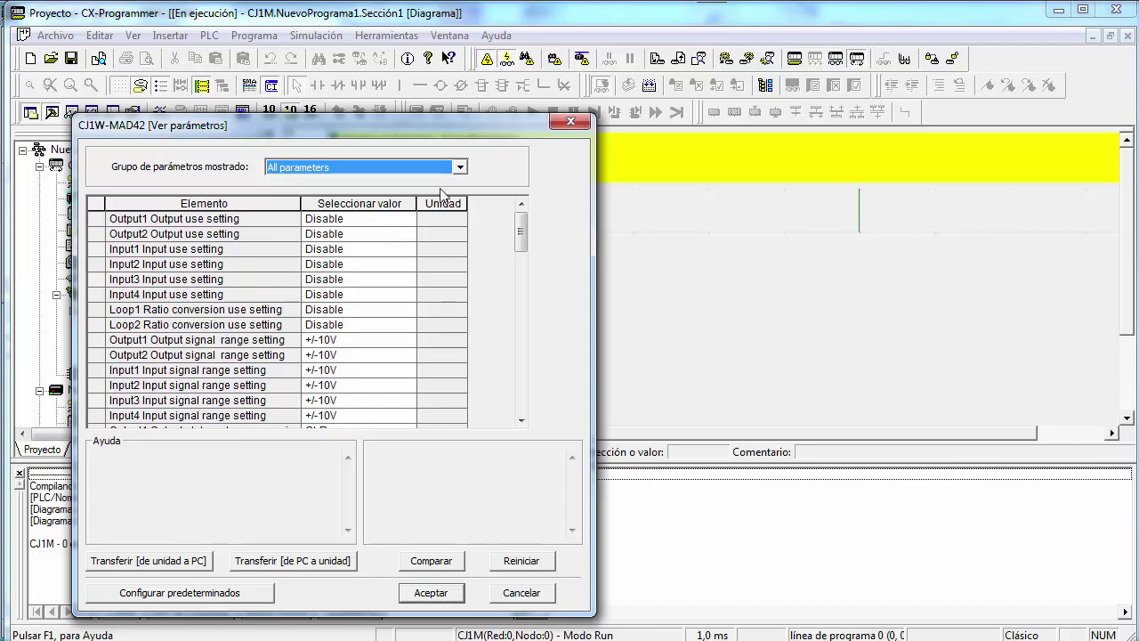
pyautogui.click(460, 168)
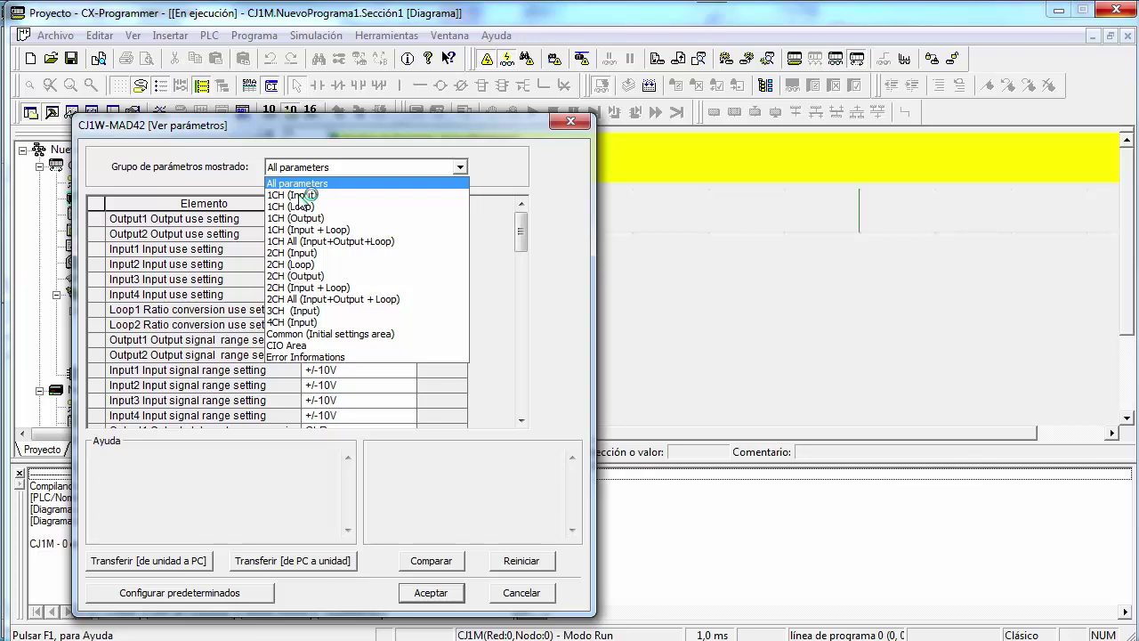
pyautogui.click(303, 195)
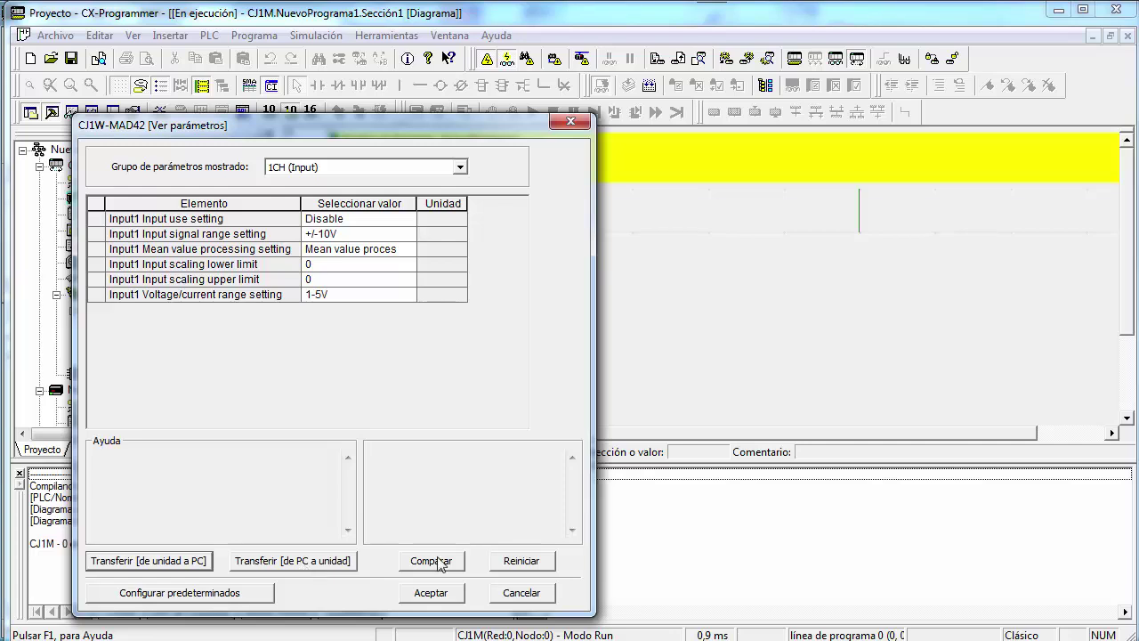
pyautogui.click(439, 563)
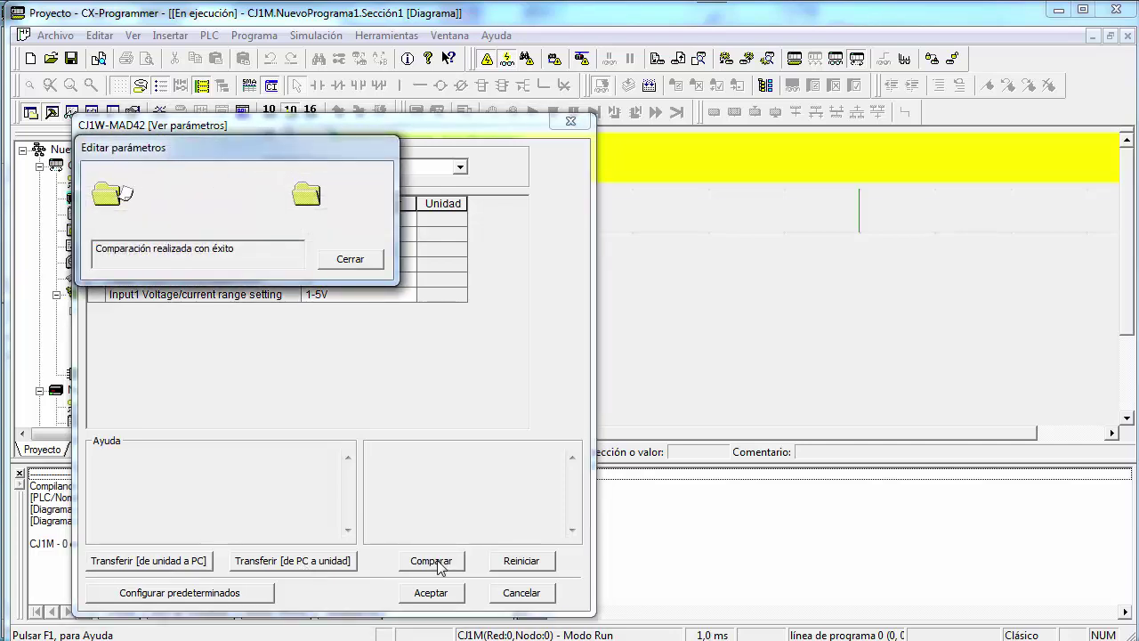
pyautogui.click(338, 261)
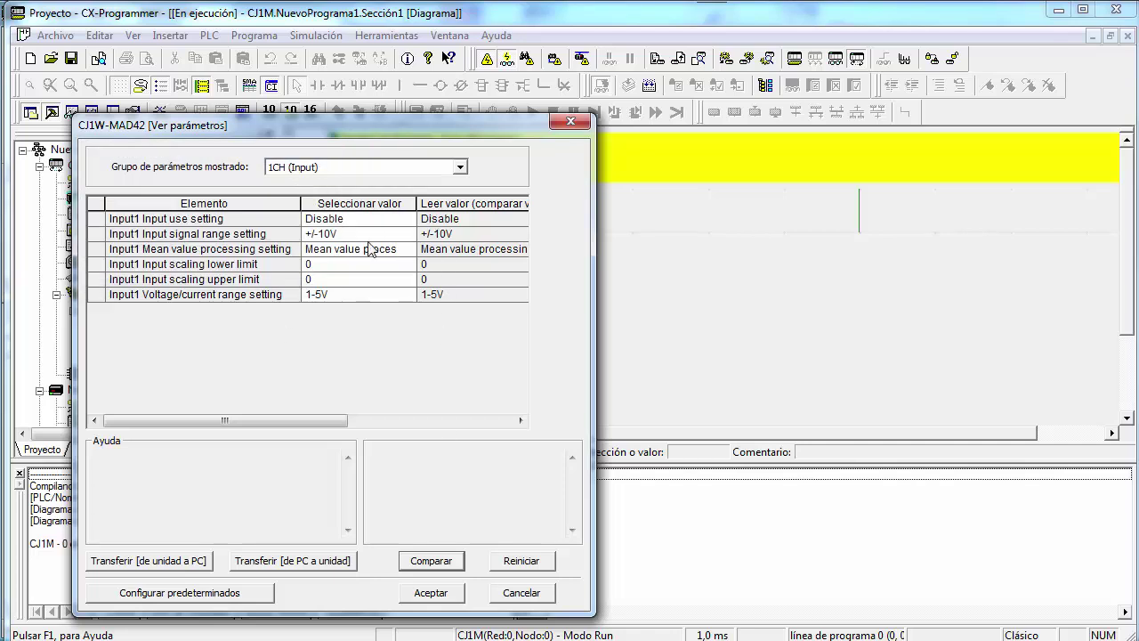
# Set Input1 use setting to Enable and its signal range to 0-10V.
pyautogui.click(392, 223)
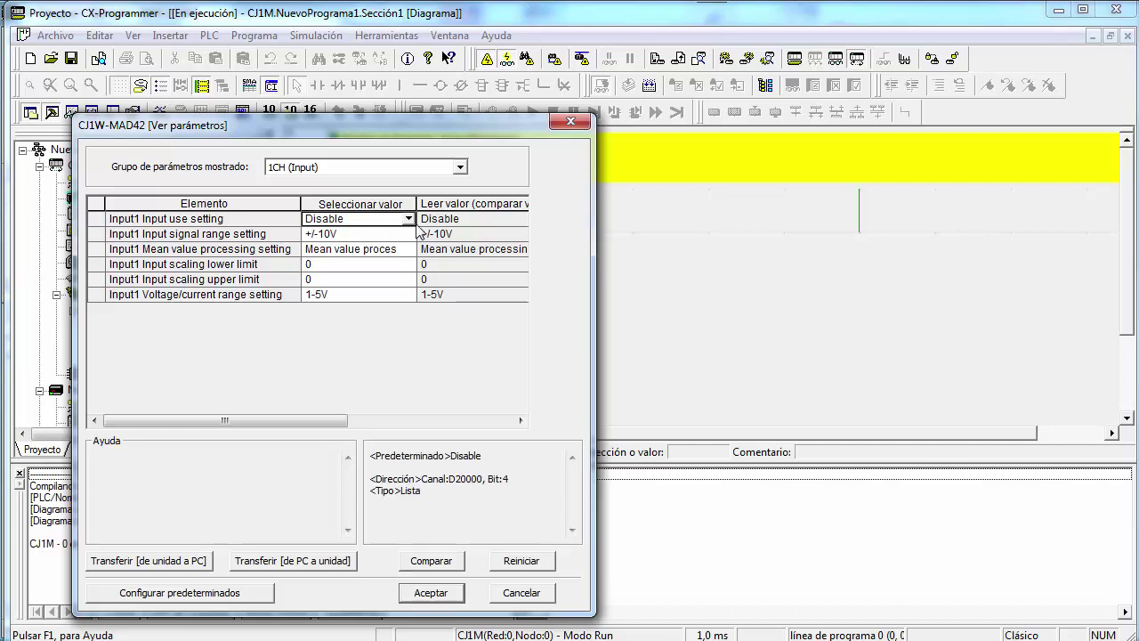
pyautogui.click(409, 219)
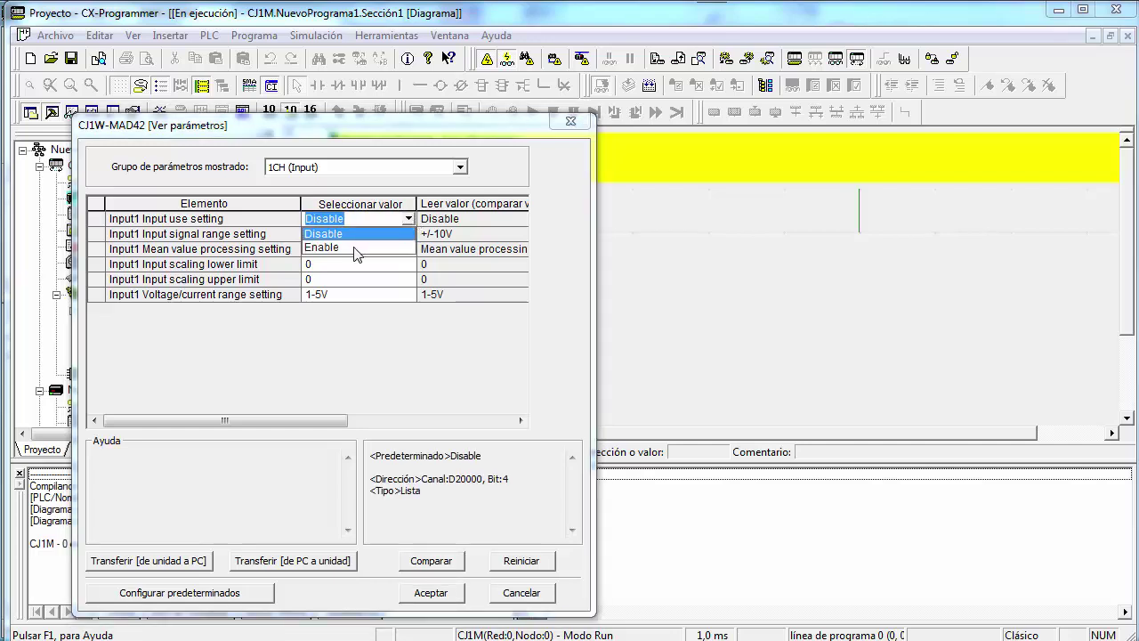
pyautogui.click(356, 249)
pyautogui.click(383, 234)
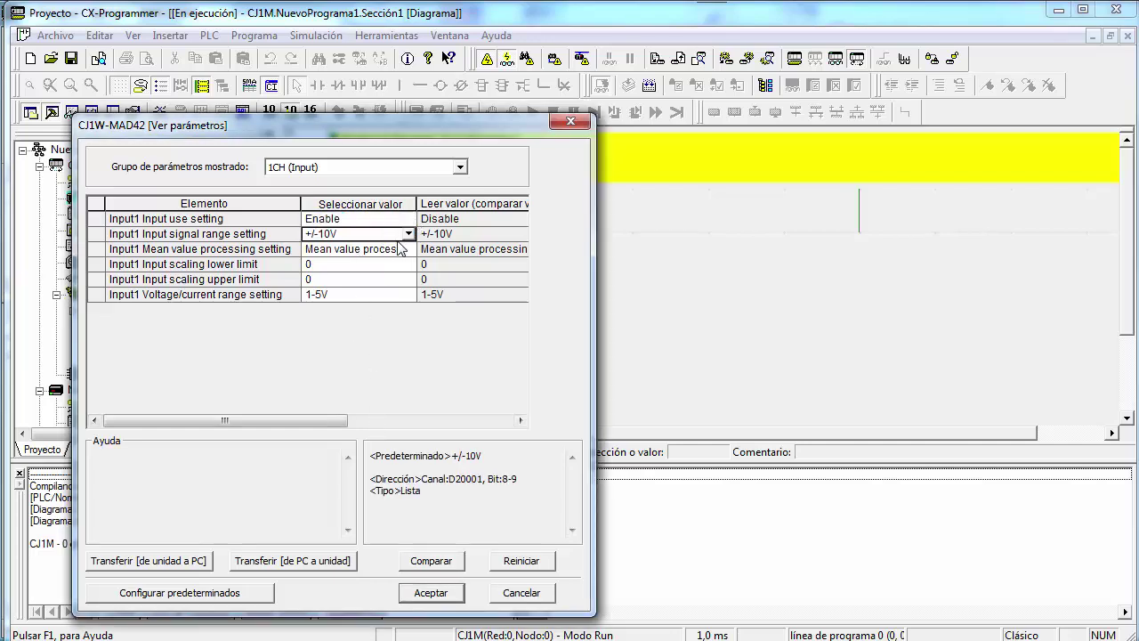
pyautogui.click(410, 234)
pyautogui.click(340, 262)
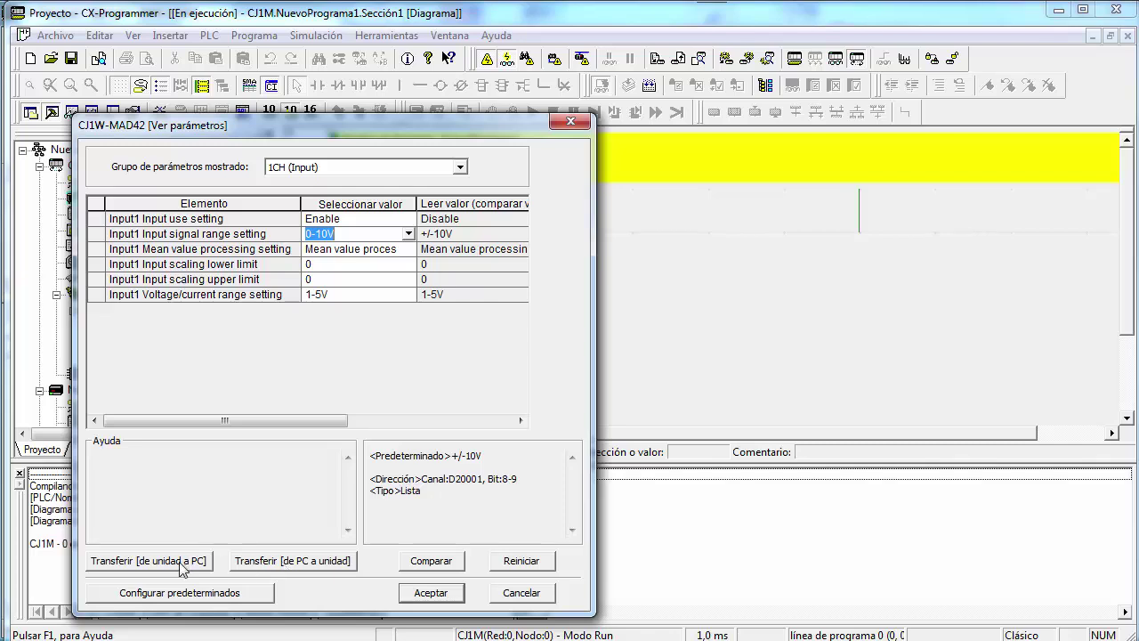
# Attempt sending the parameters to the unit, refused while running, then switch the CJ1M to Monitor mode.
pyautogui.click(287, 563)
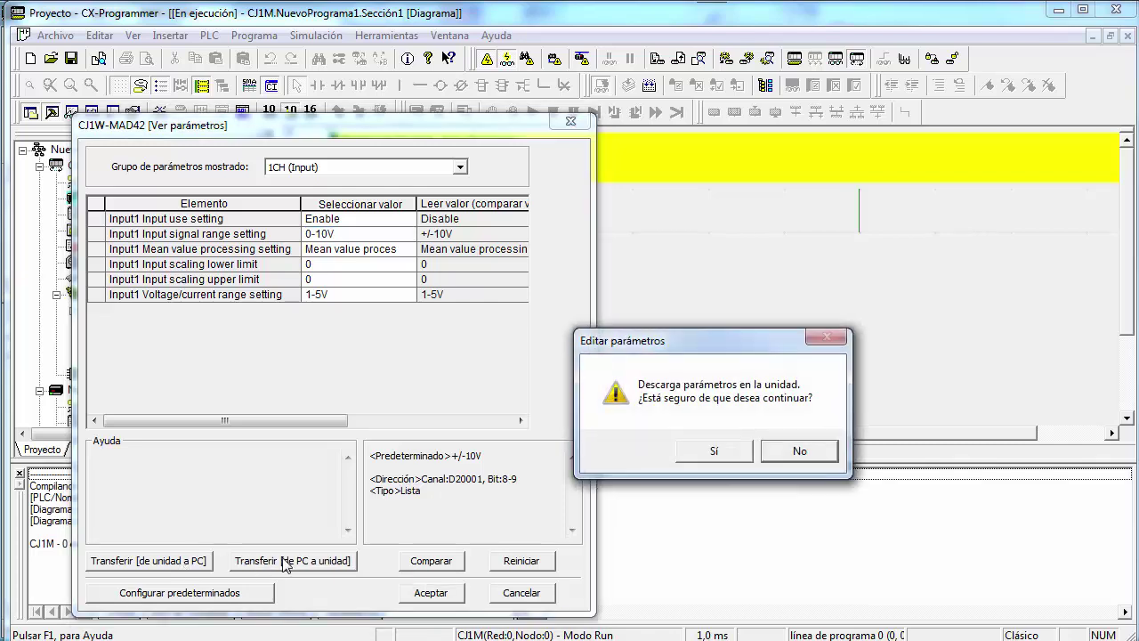
pyautogui.click(718, 448)
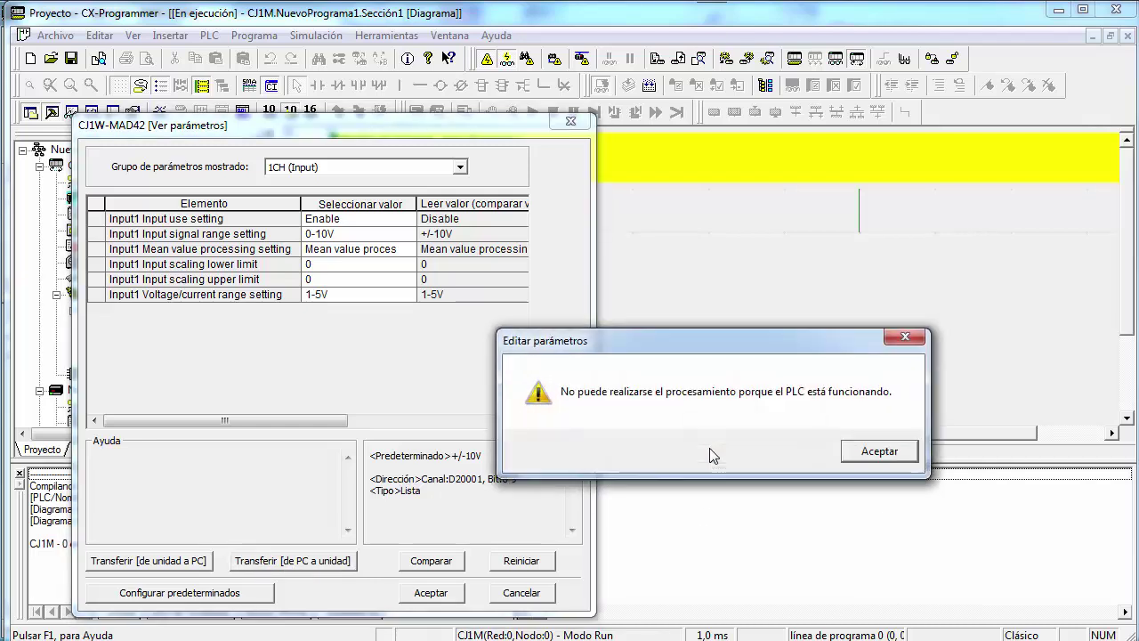
pyautogui.click(880, 452)
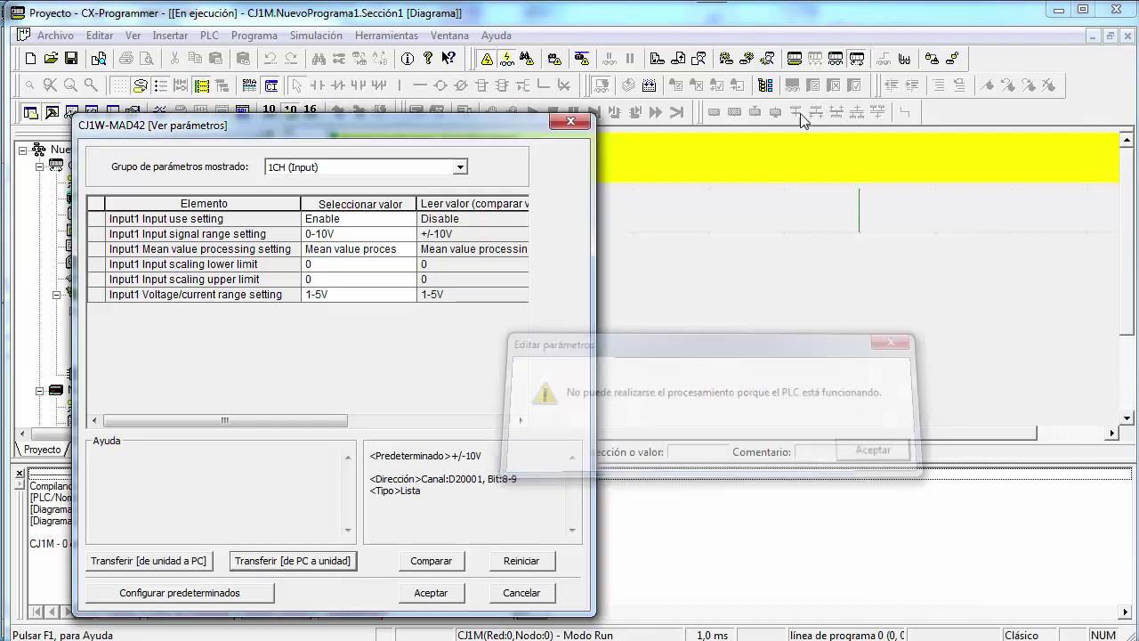
pyautogui.click(833, 59)
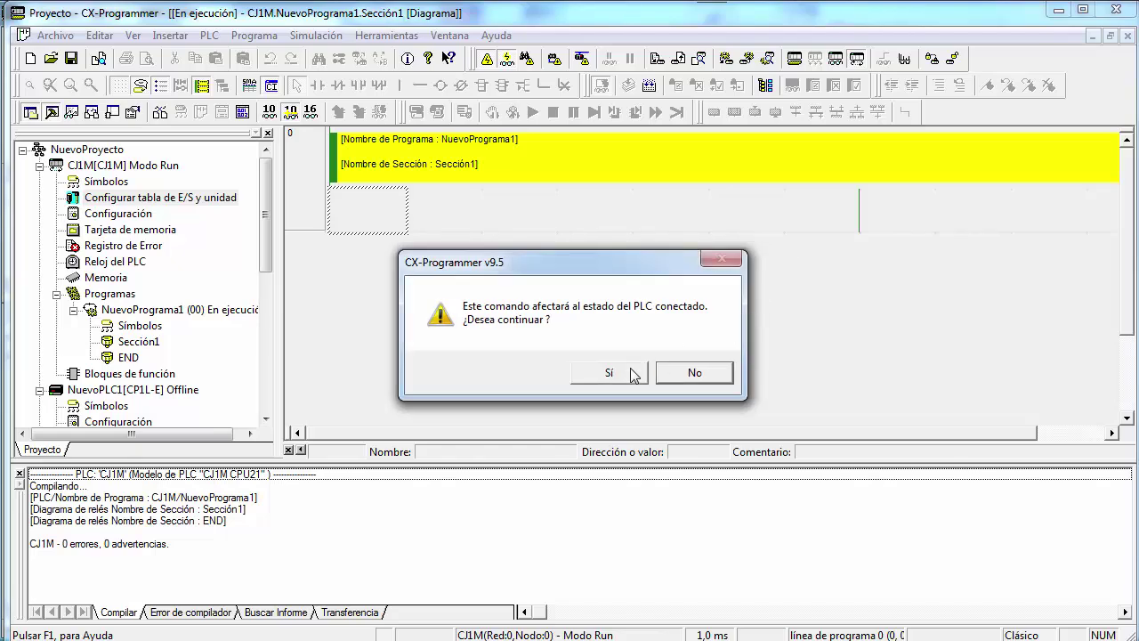
pyautogui.click(521, 372)
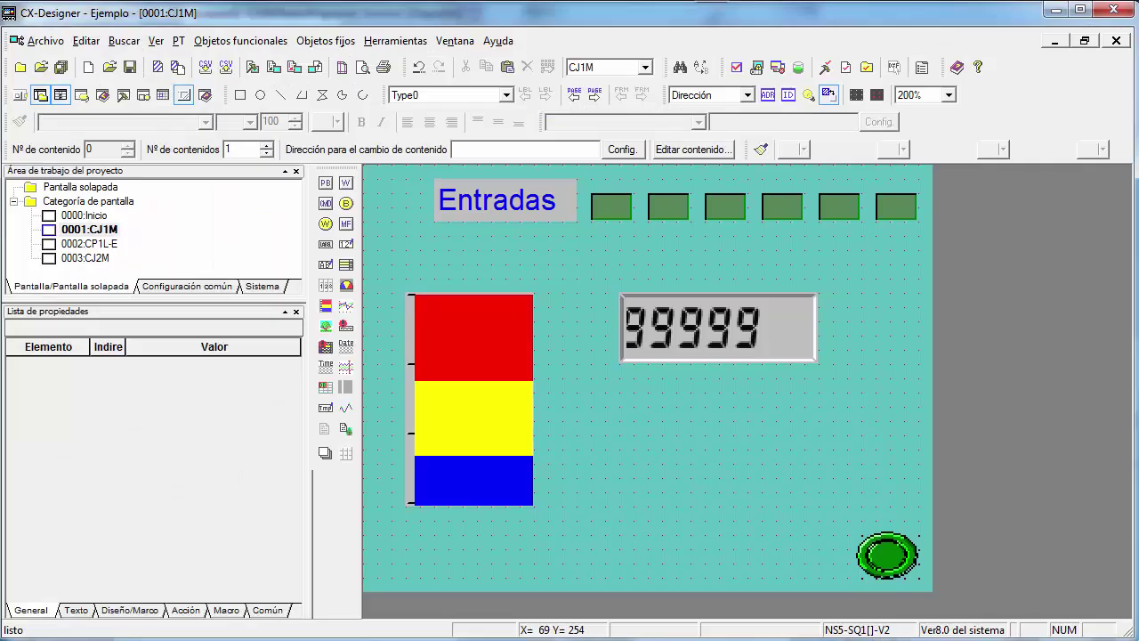
# Retry the MAD42 parameter transfer, dismiss the PLC-is-running error and return to CX-Programmer.
pyautogui.click(445, 630)
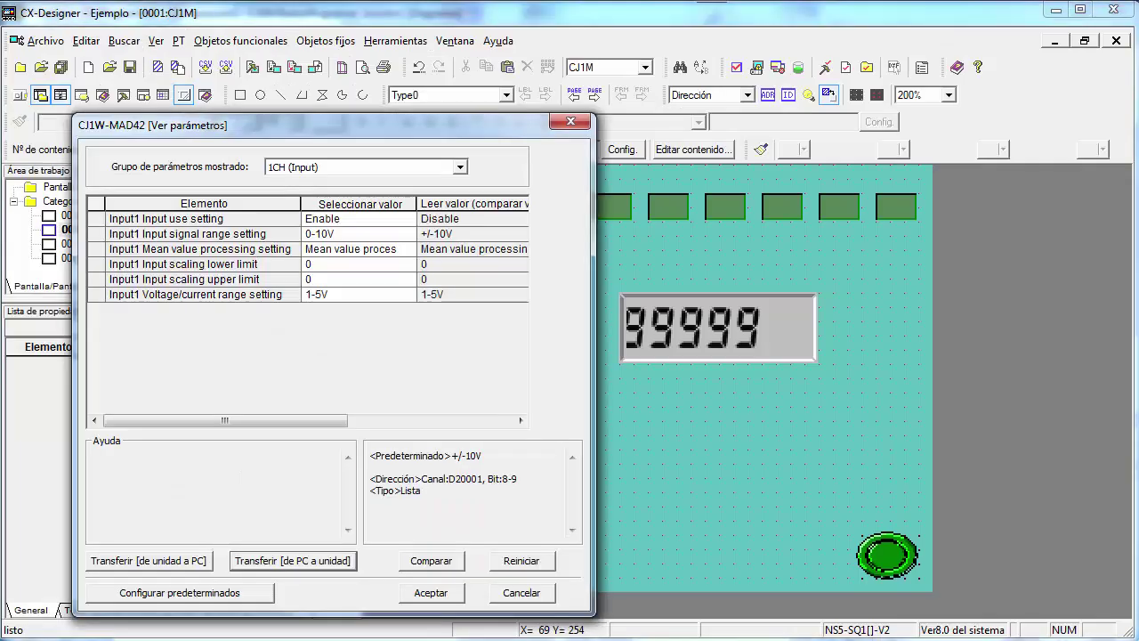
pyautogui.click(331, 564)
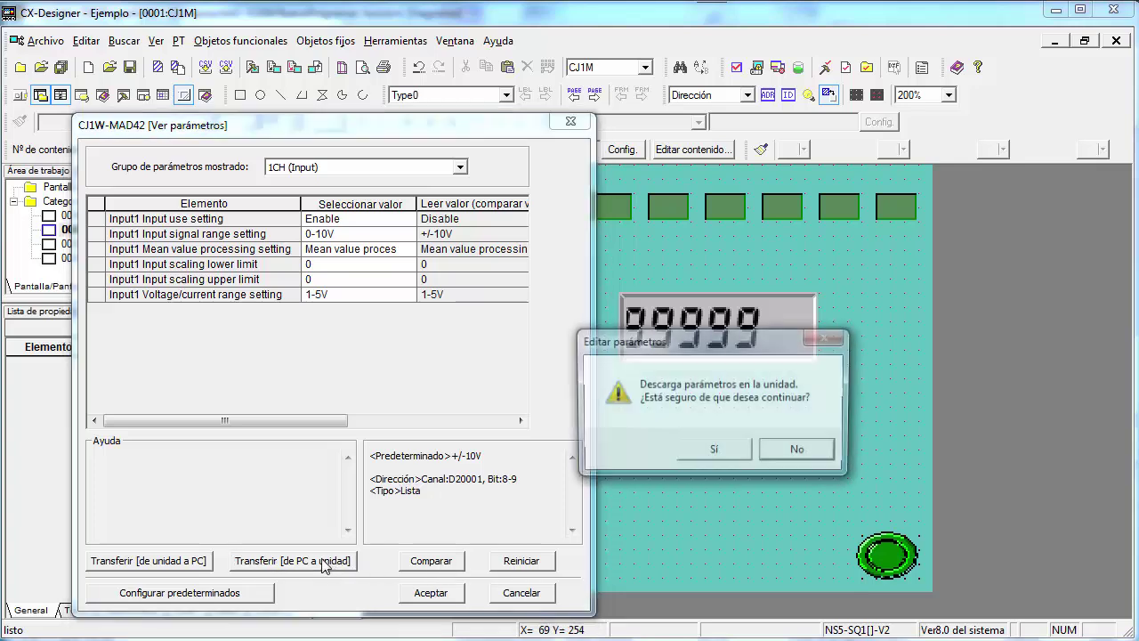
pyautogui.click(725, 449)
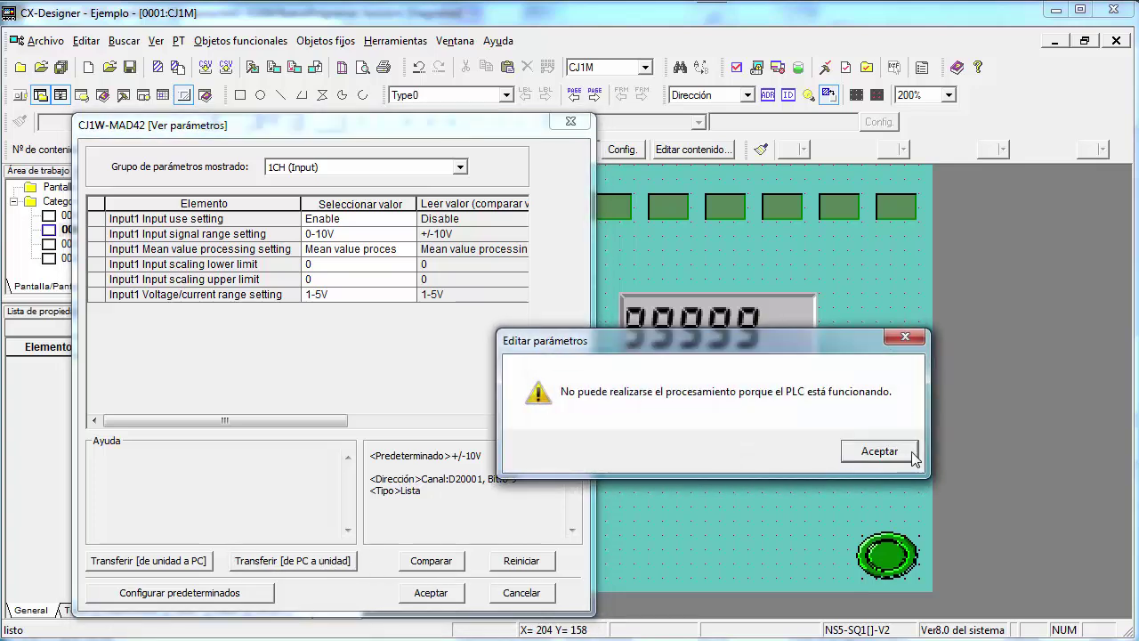
pyautogui.press('Return')
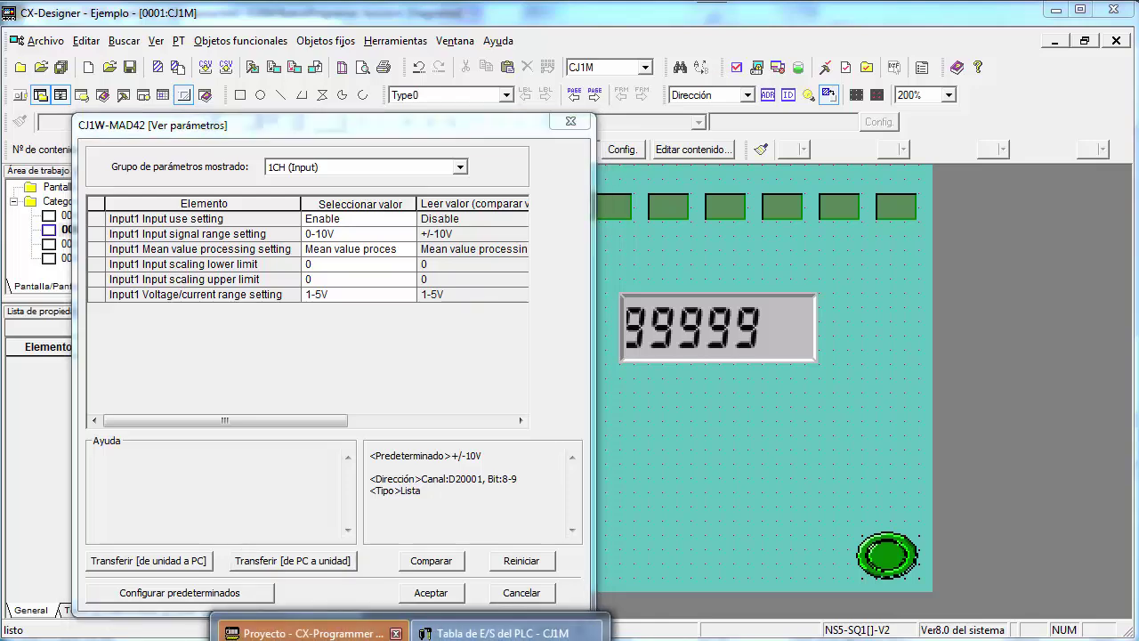
pyautogui.click(658, 625)
# Put the CJ1M in Program mode and transfer the MAD42 parameters from PC to unit.
pyautogui.click(802, 61)
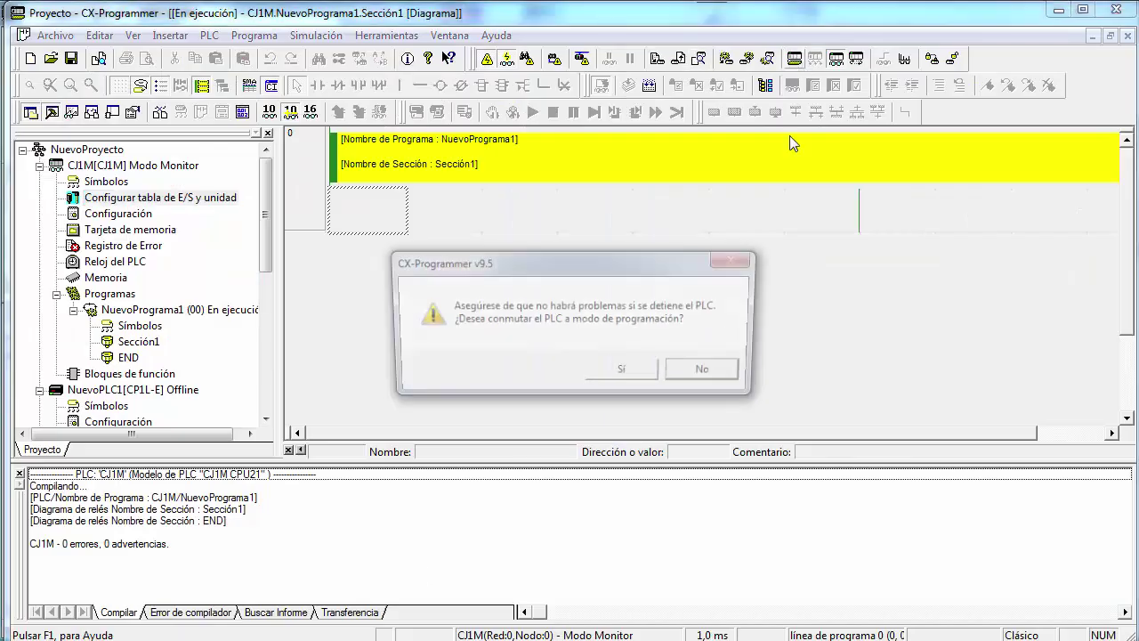
pyautogui.click(612, 379)
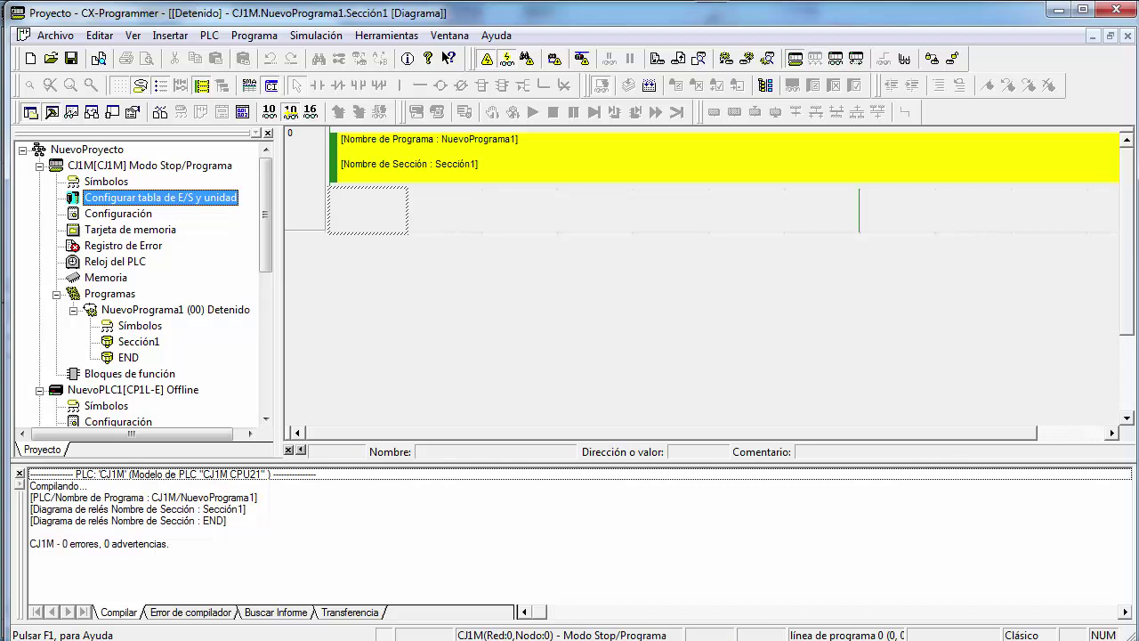
pyautogui.click(486, 629)
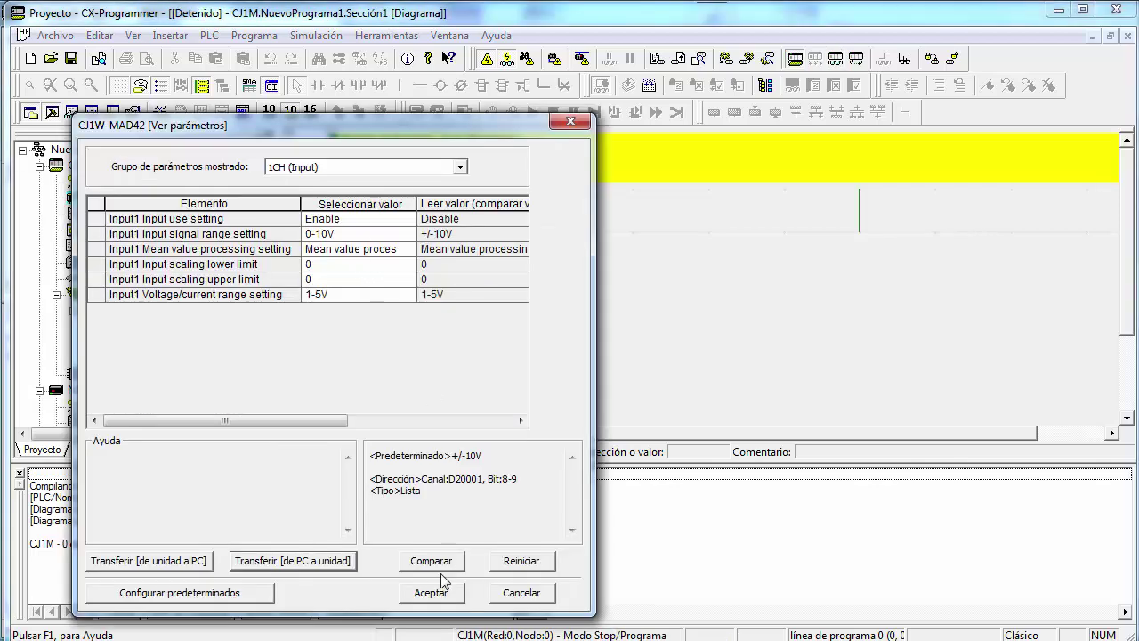
pyautogui.click(265, 563)
pyautogui.click(722, 452)
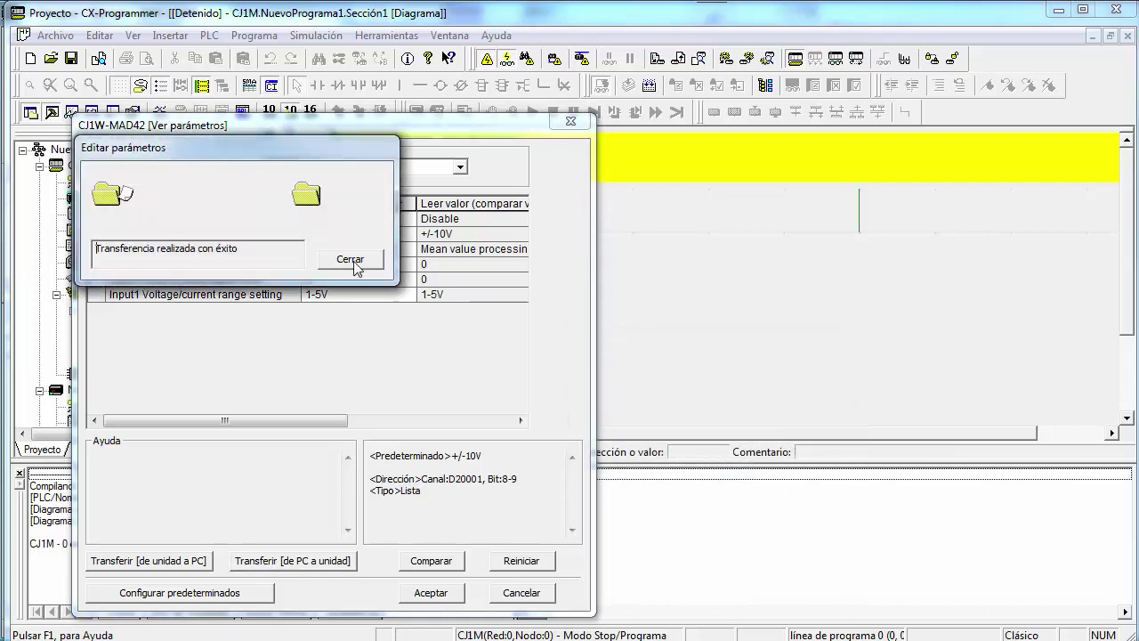
pyautogui.click(354, 267)
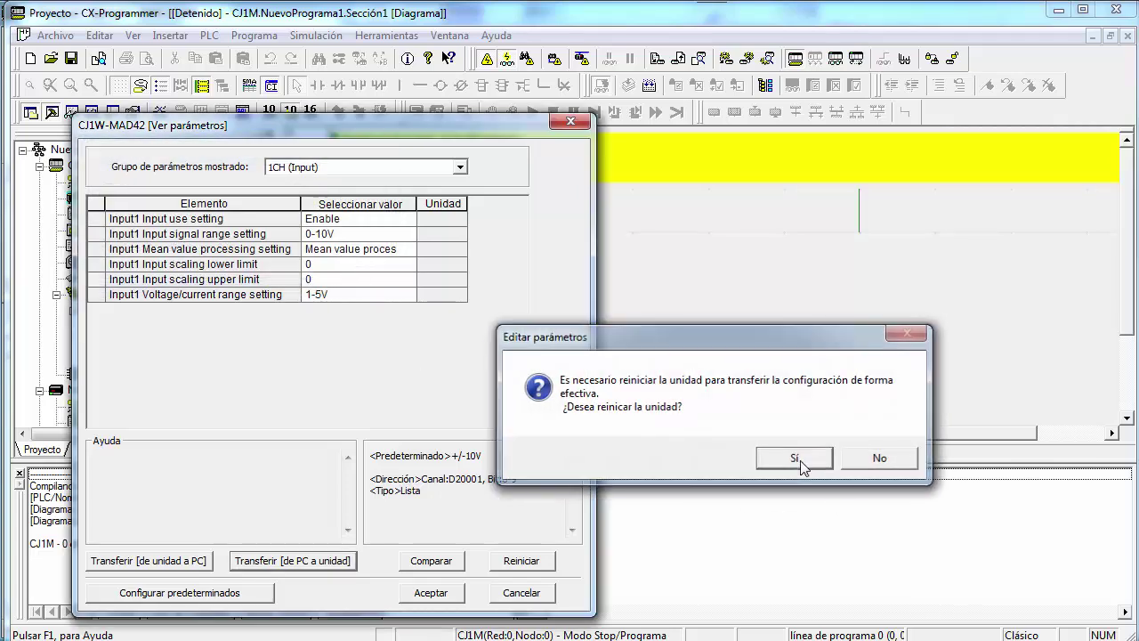
# Restart the analog unit and close the MAD42 parameters and I/O table windows.
pyautogui.click(798, 460)
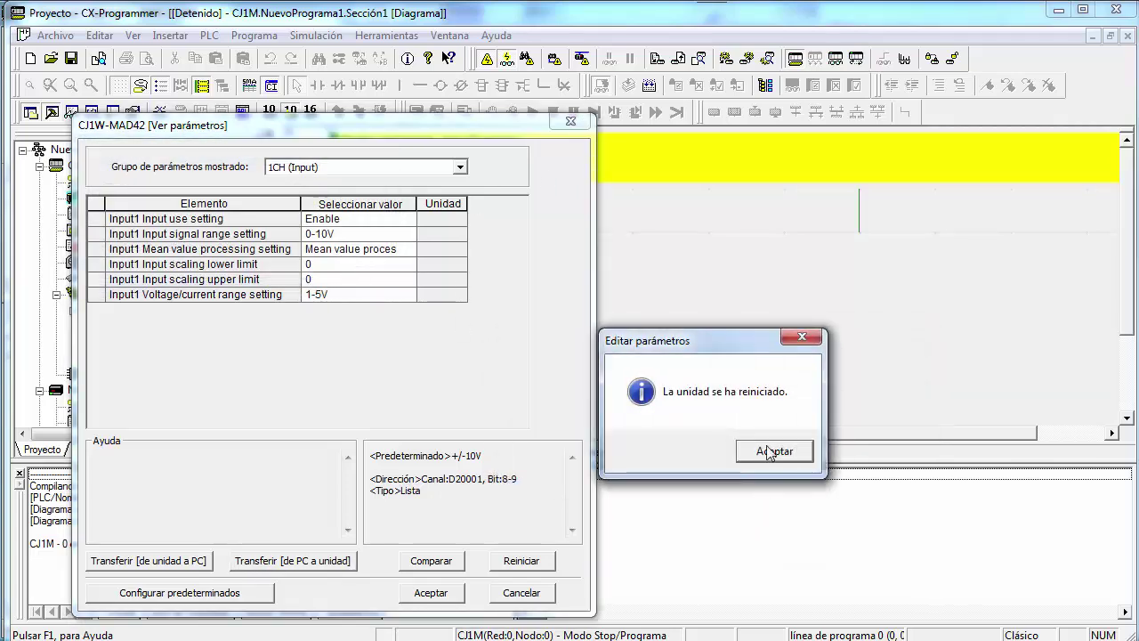
pyautogui.click(771, 452)
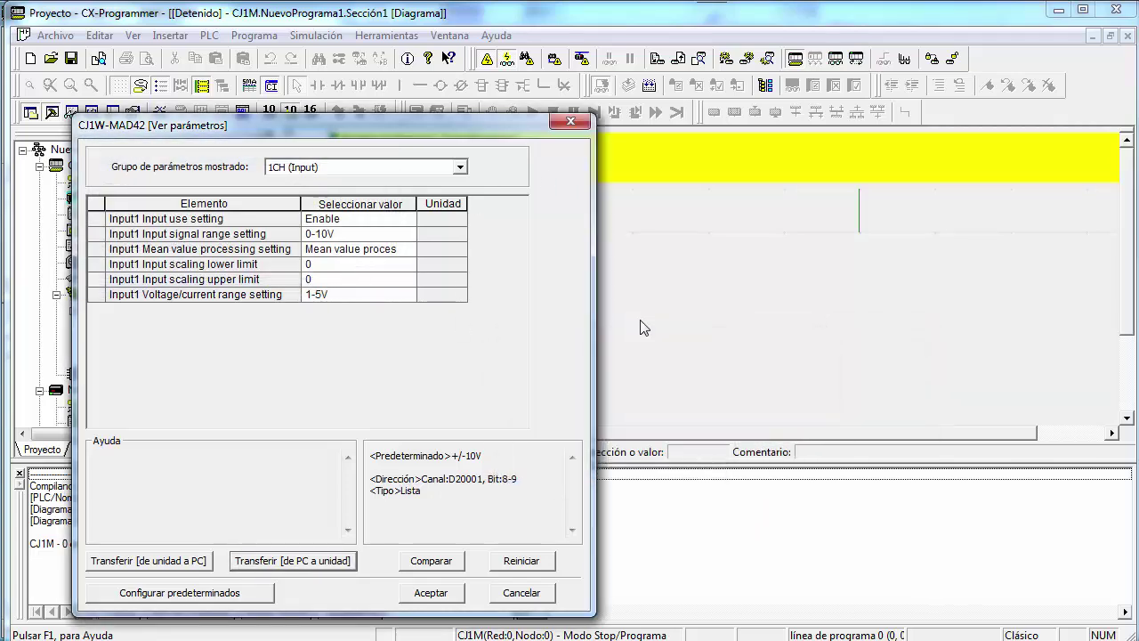
pyautogui.click(570, 120)
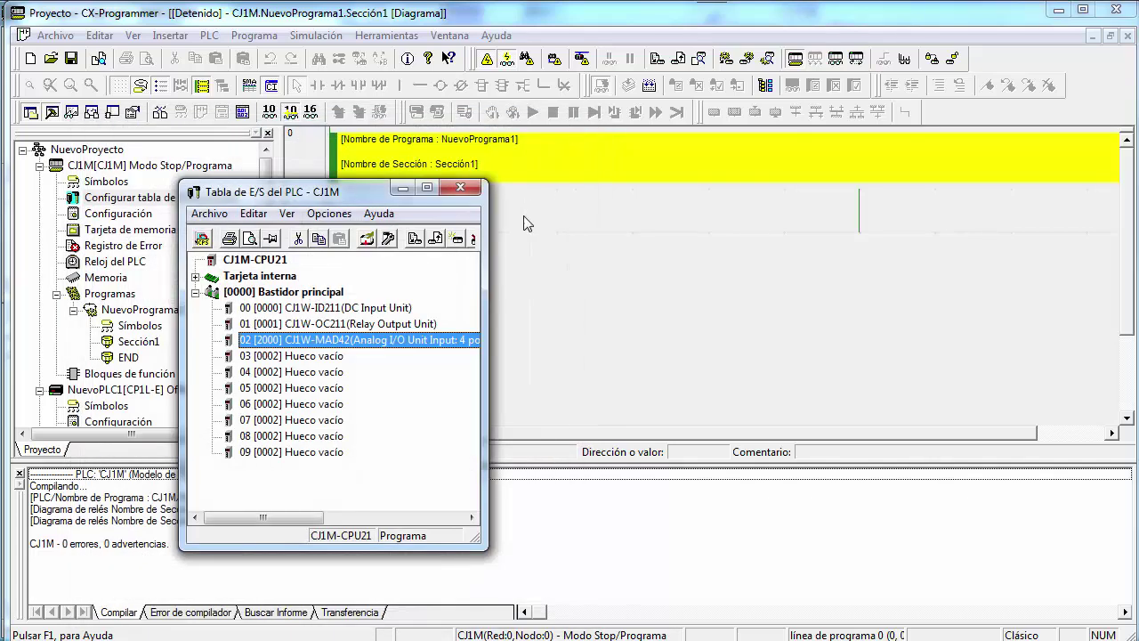
pyautogui.click(460, 187)
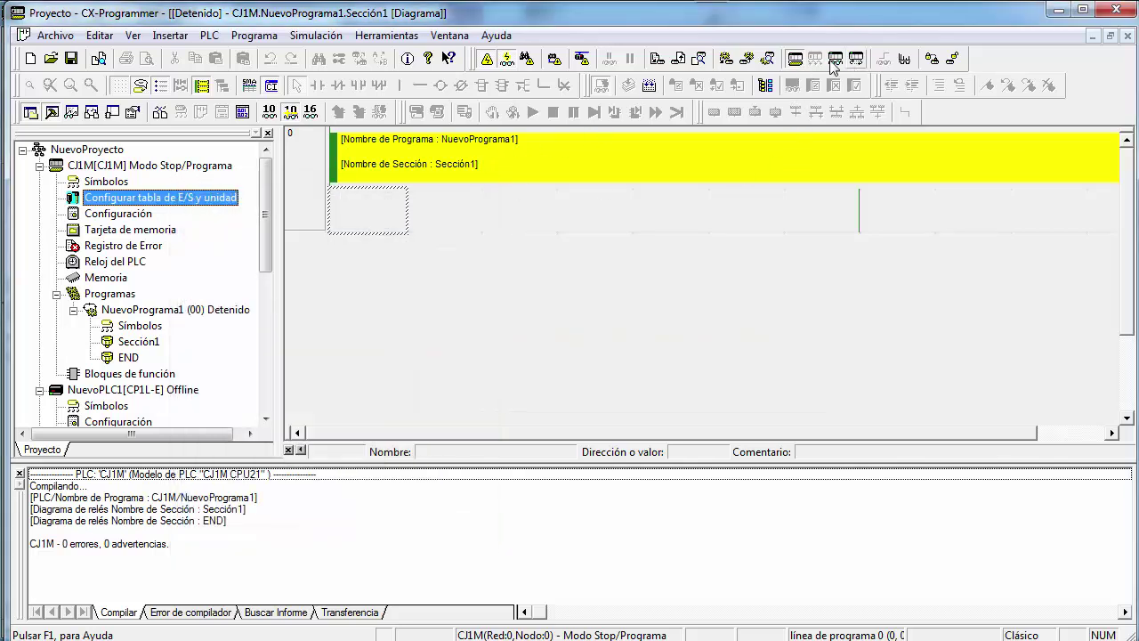
# Bring the CJ1M back online in Monitor mode.
pyautogui.click(836, 60)
pyautogui.click(609, 370)
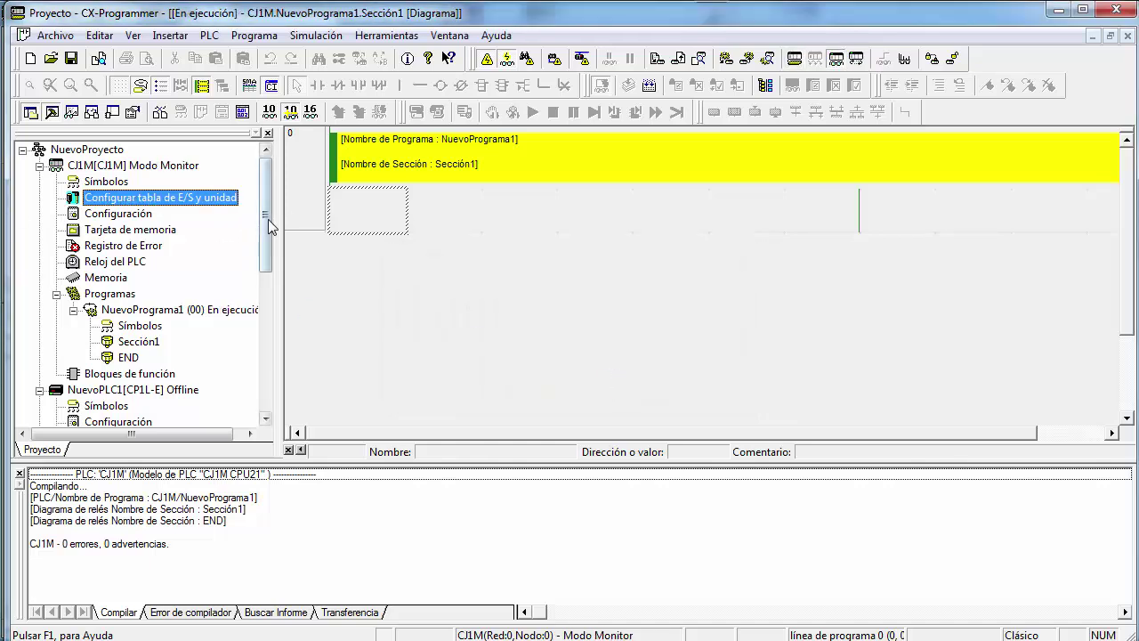
pyautogui.moveTo(266, 222); pyautogui.dragTo(266, 289)
# Connect the CP1L-E (NuevoPLC1) online from its Sección1, then open the CJ2M's Sección1.
pyautogui.doubleClick(144, 358)
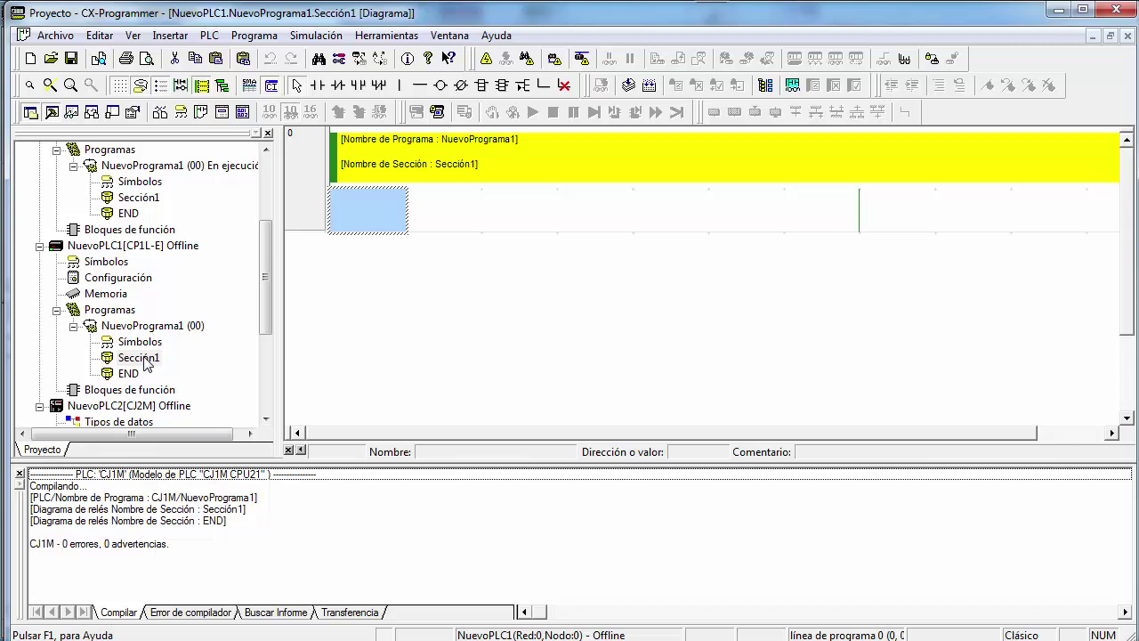
pyautogui.click(486, 59)
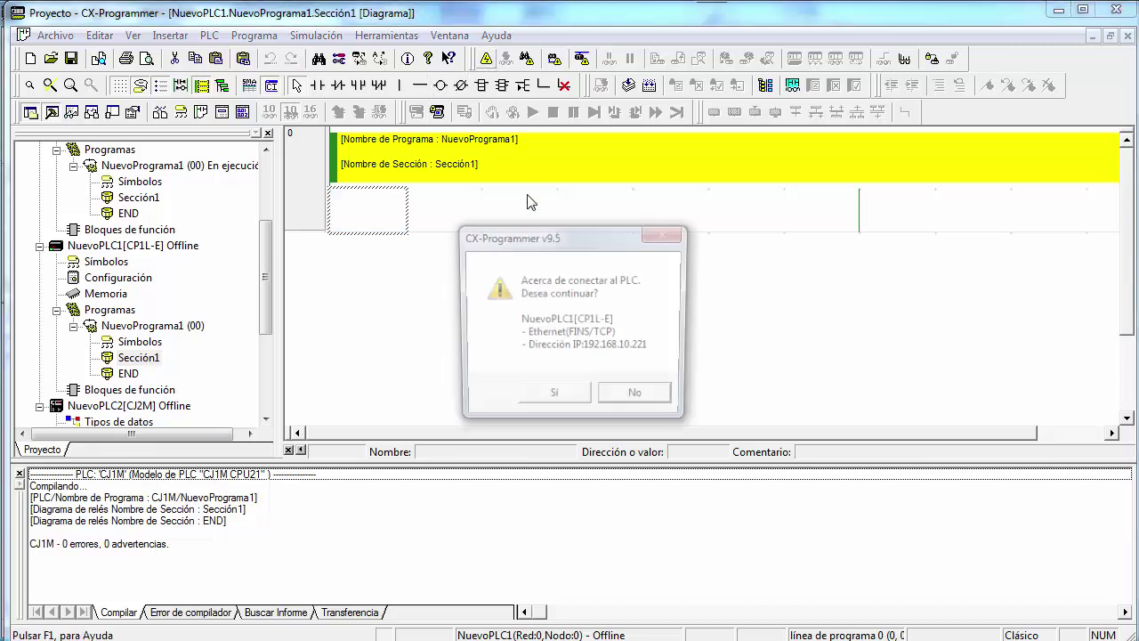
pyautogui.click(553, 394)
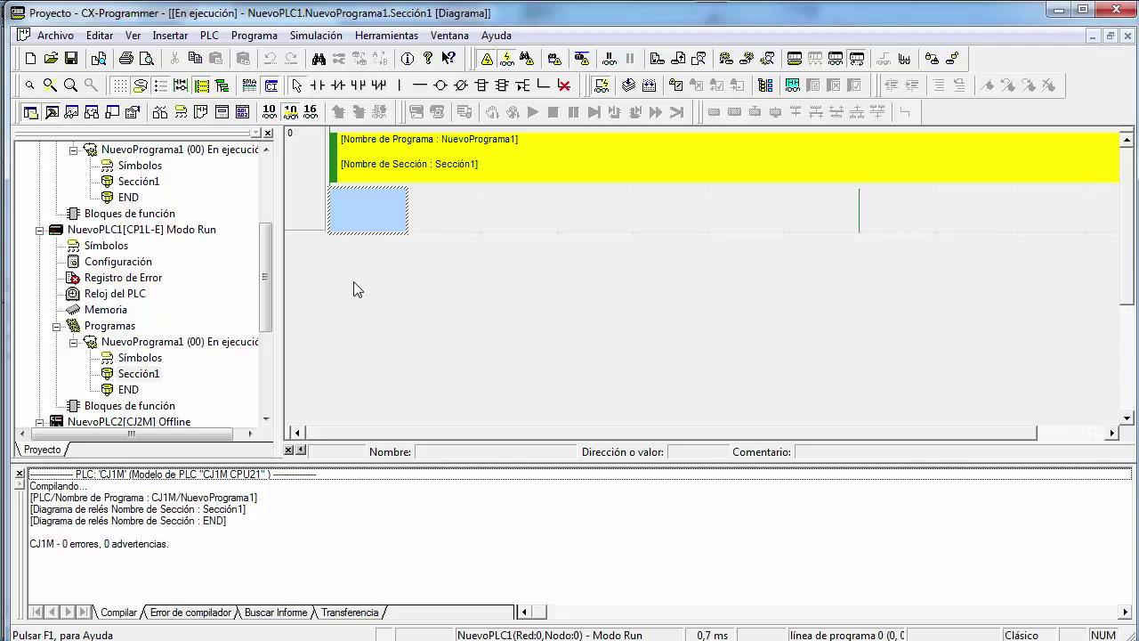
pyautogui.scroll(-4, 124, 349)
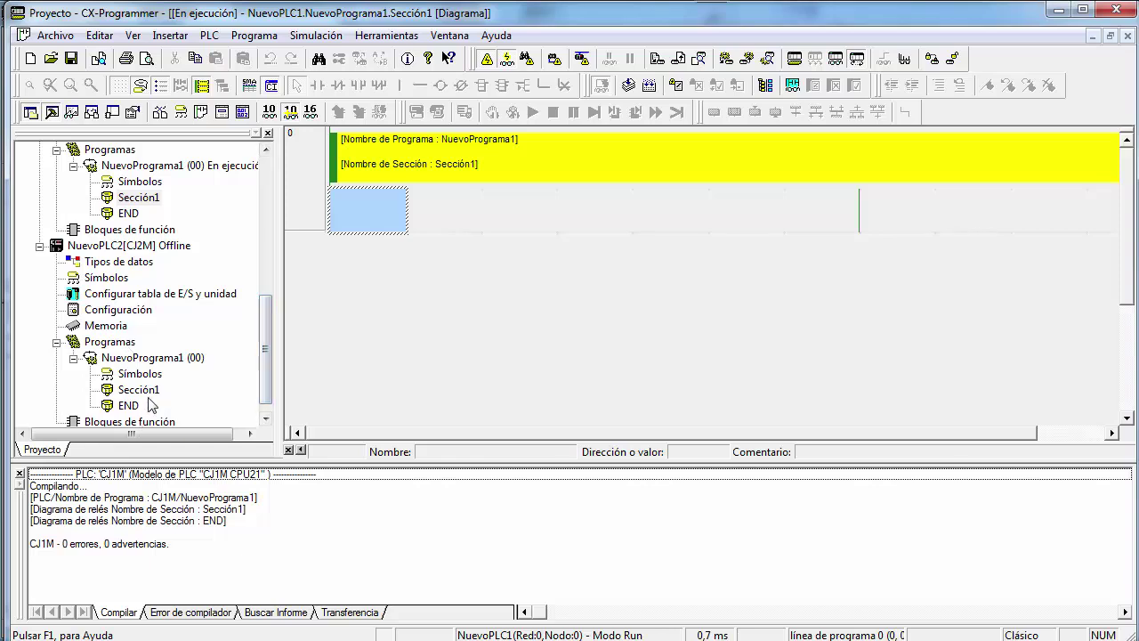
pyautogui.doubleClick(147, 392)
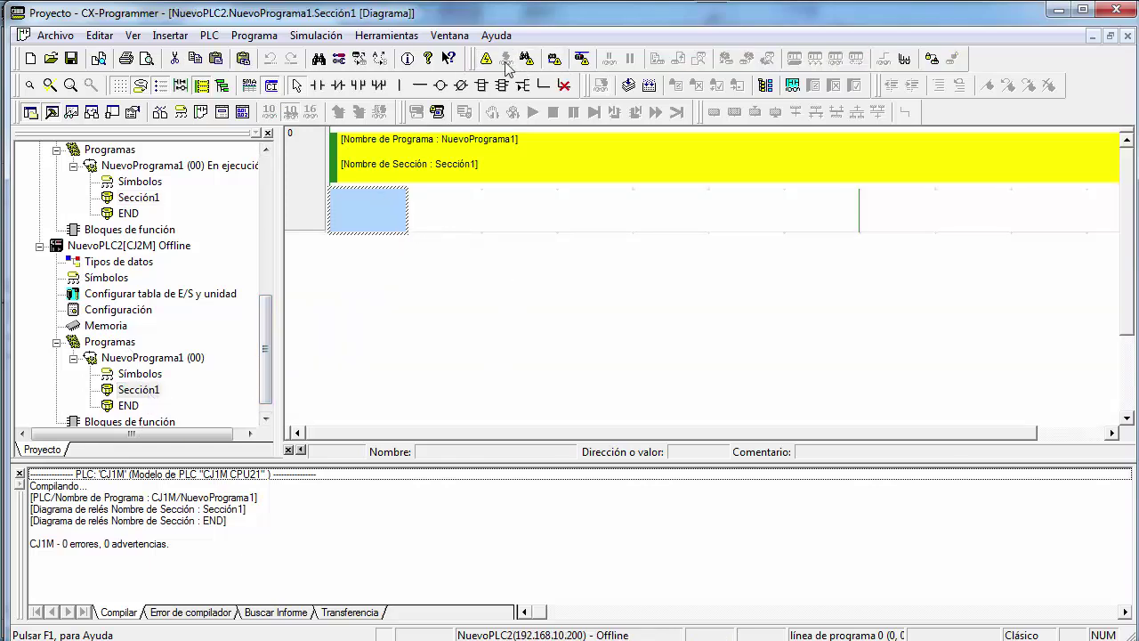
# Try connecting to the CJ2M, which fails with a PLC type mismatch.
pyautogui.click(486, 58)
pyautogui.click(574, 401)
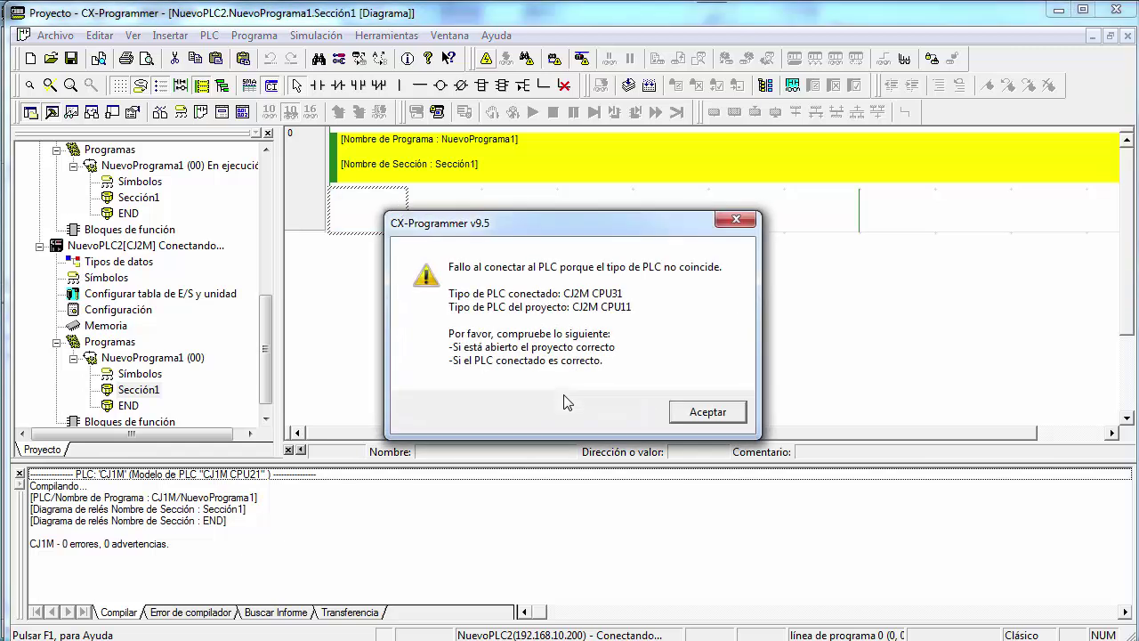
pyautogui.click(718, 417)
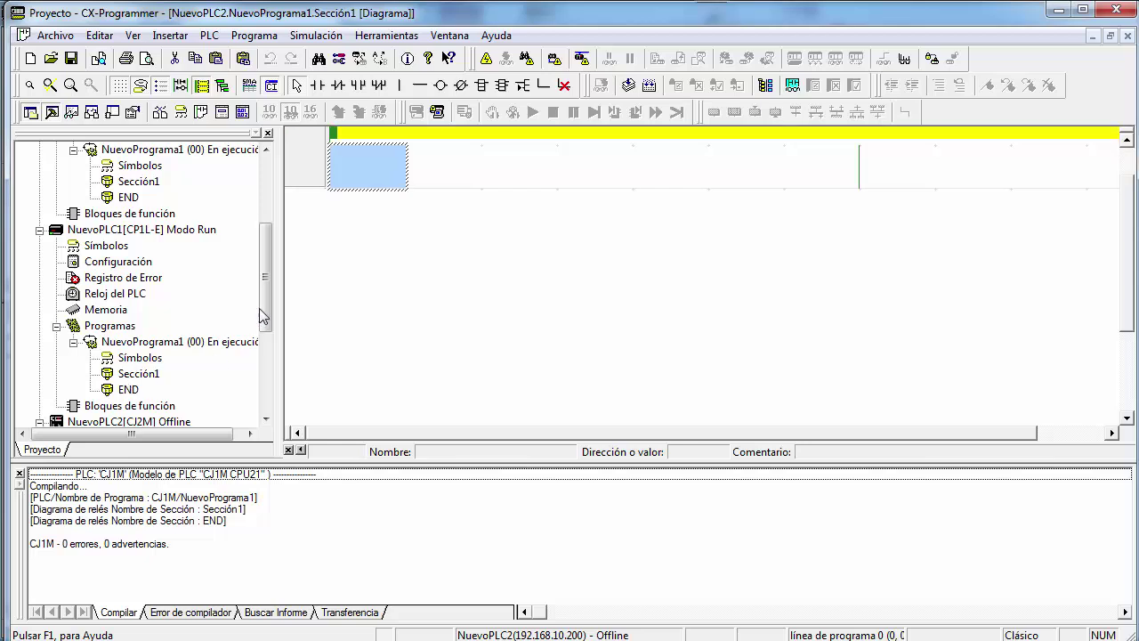
# Change the NuevoPLC2 CPU type to CPU31 and convert the program.
pyautogui.scroll(-3, 111, 285)
pyautogui.doubleClick(120, 294)
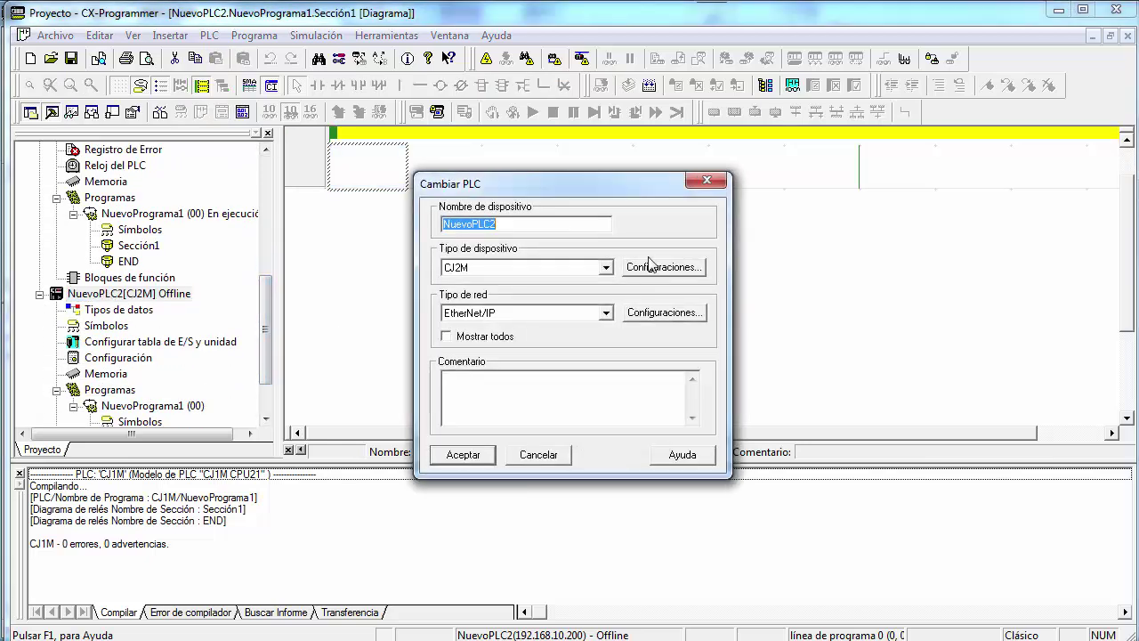
pyautogui.click(657, 267)
pyautogui.click(570, 280)
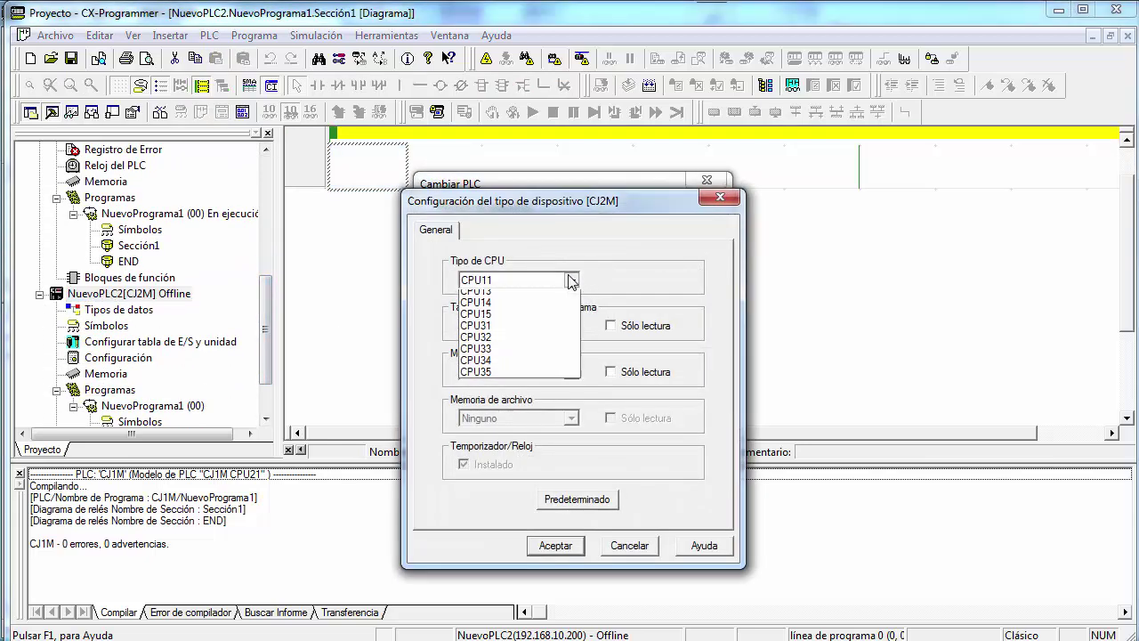
pyautogui.click(485, 354)
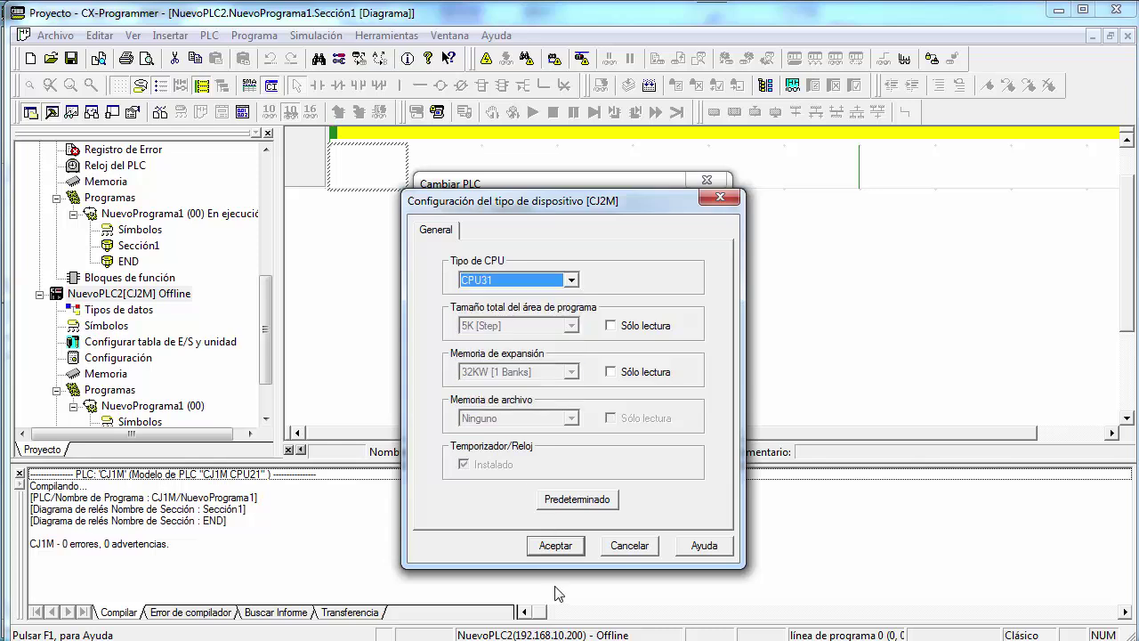
pyautogui.click(573, 544)
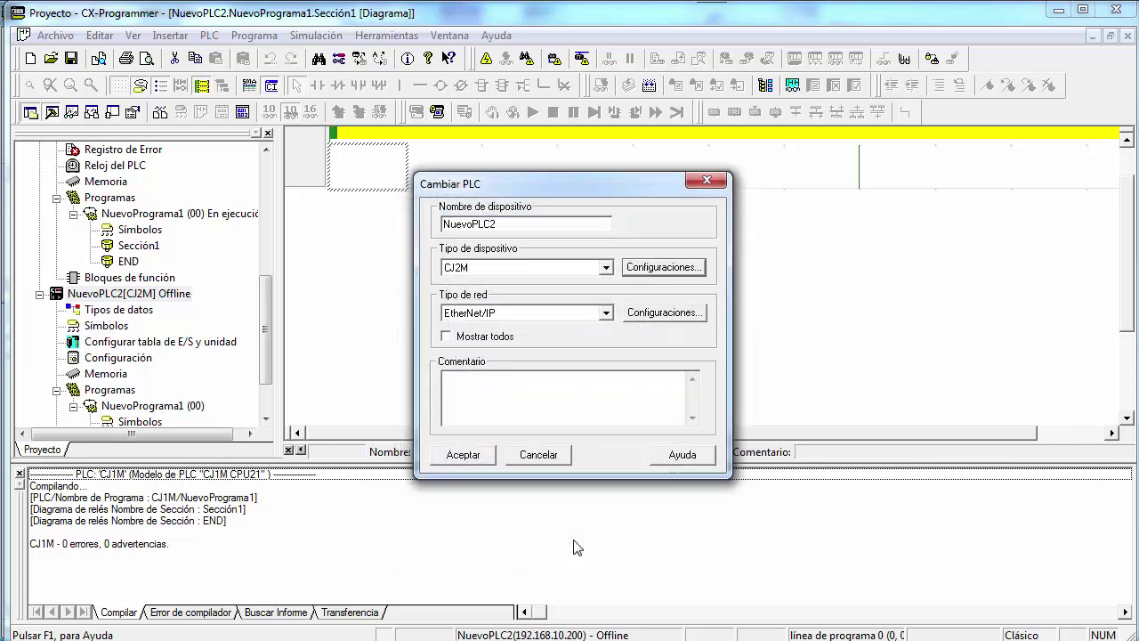
pyautogui.click(463, 454)
pyautogui.click(663, 419)
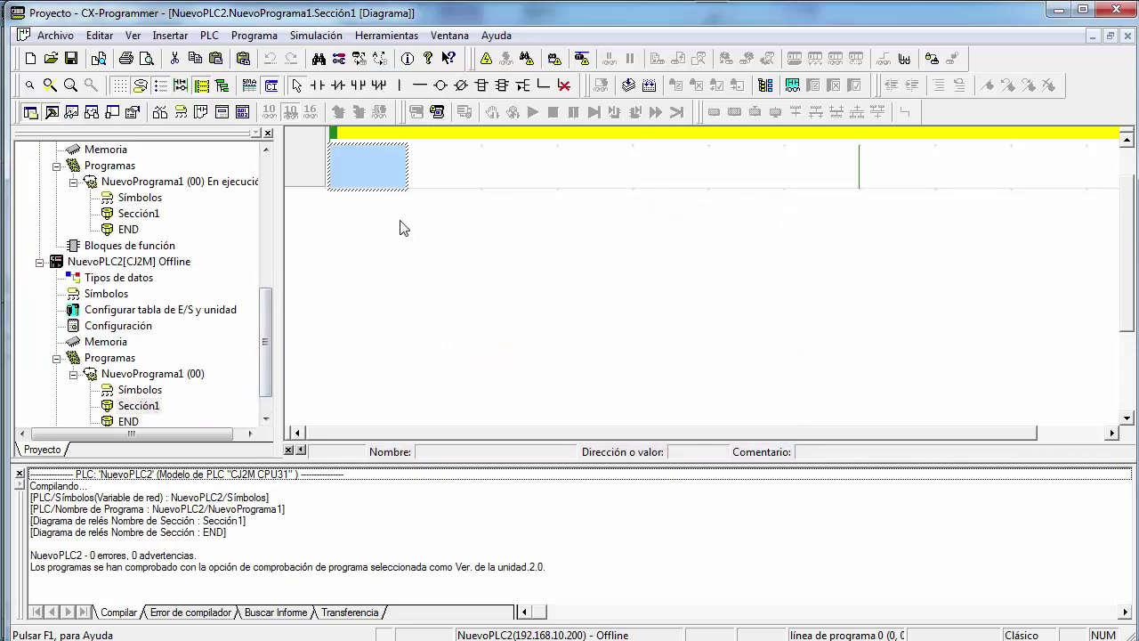
# Connect online to the CJ2M, accepting the differing PLC name.
pyautogui.click(486, 59)
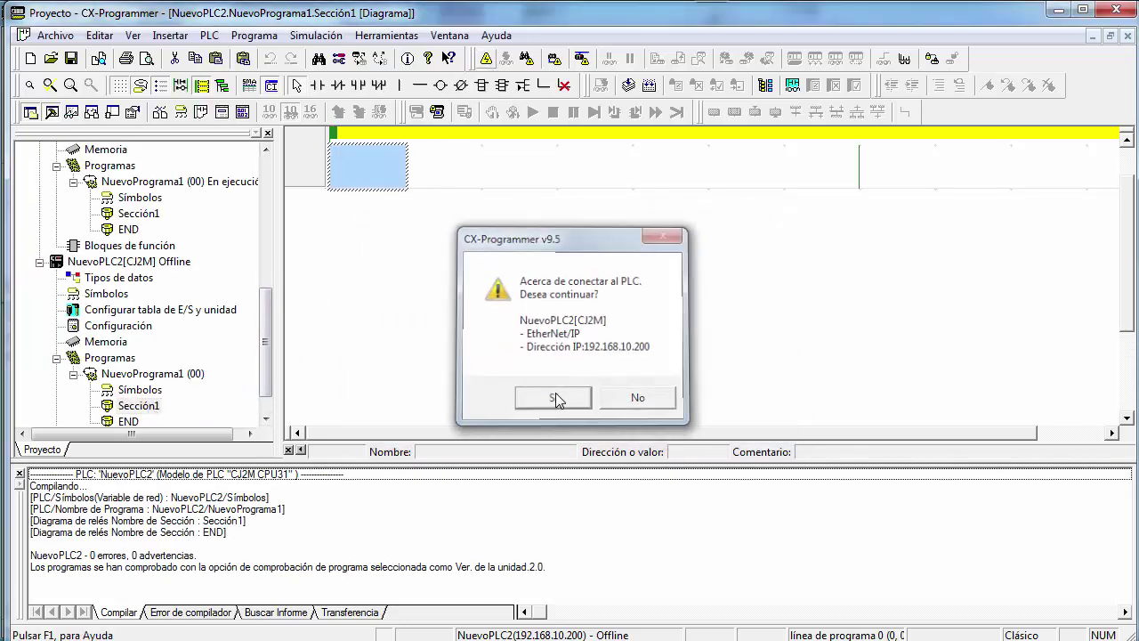
pyautogui.click(554, 392)
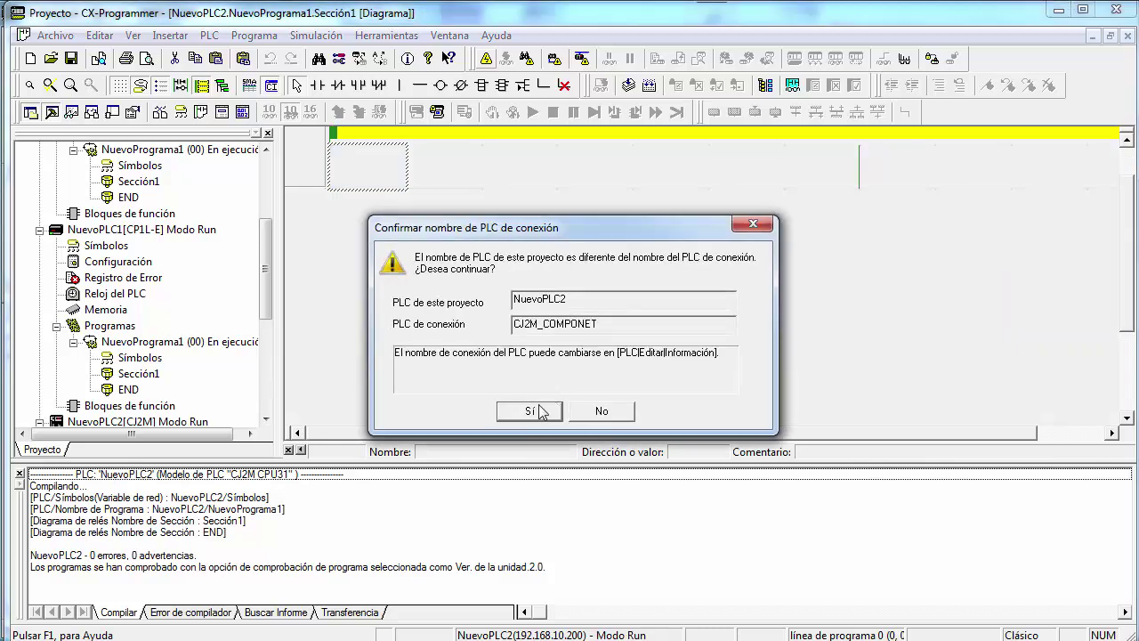
pyautogui.click(539, 412)
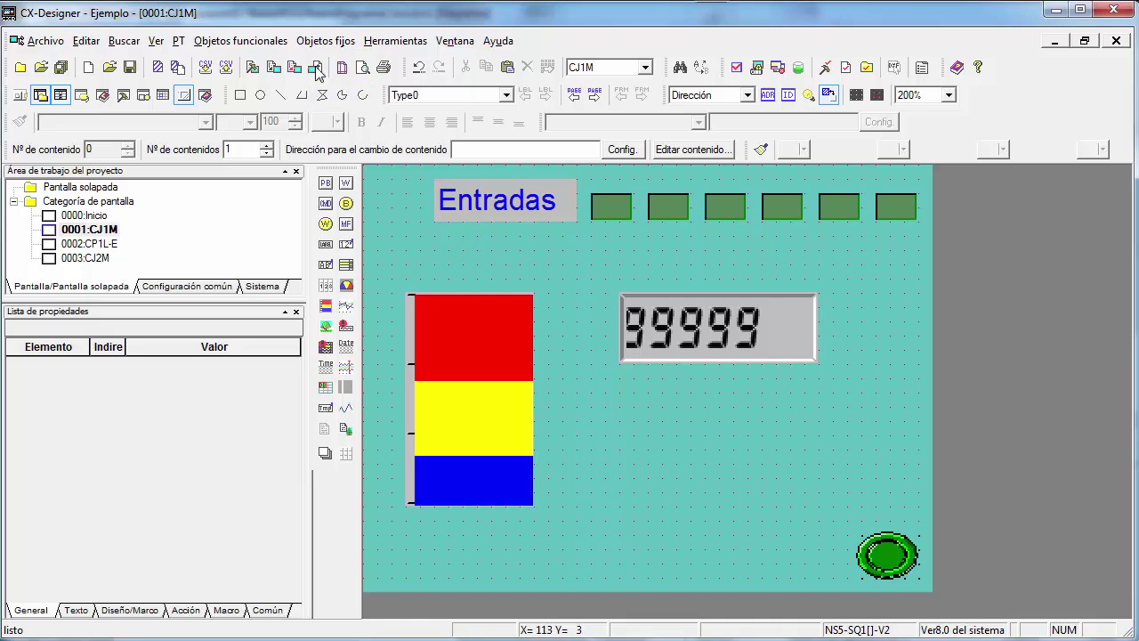
# Choose Ethernet as the direct transfer method in Configuración de transferencia and open its network settings.
pyautogui.click(178, 41)
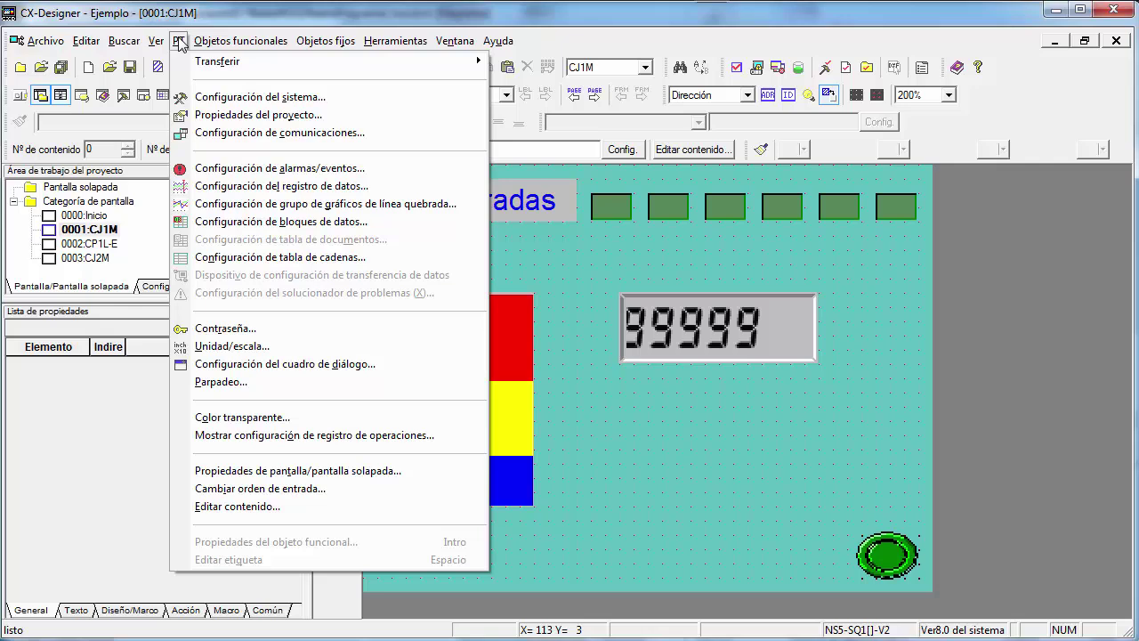
pyautogui.moveTo(193, 62)
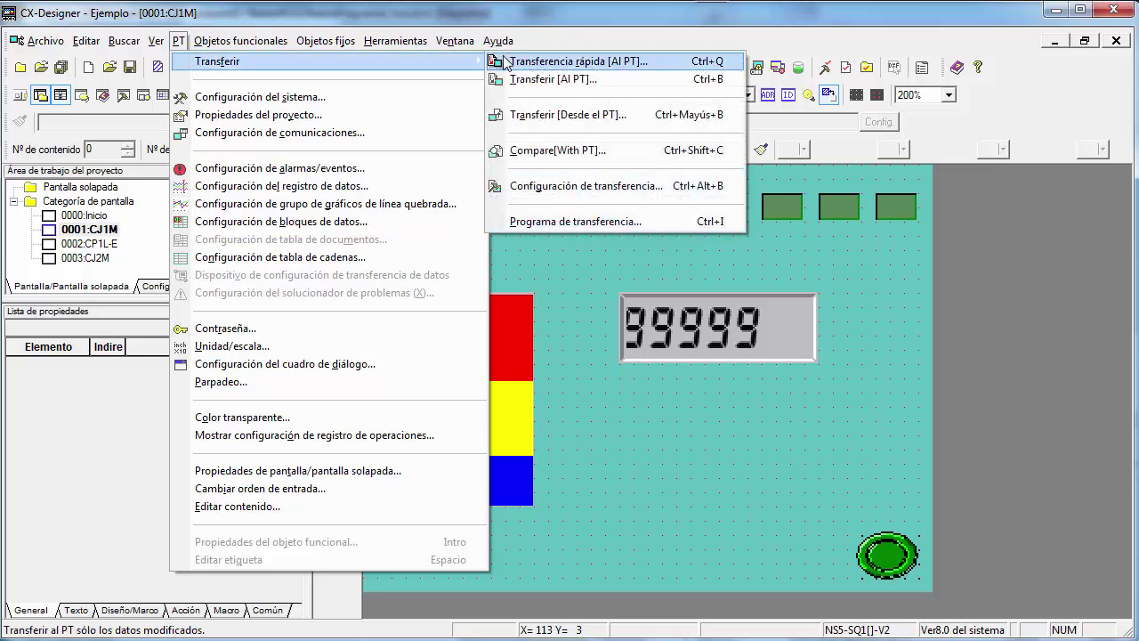
pyautogui.click(560, 182)
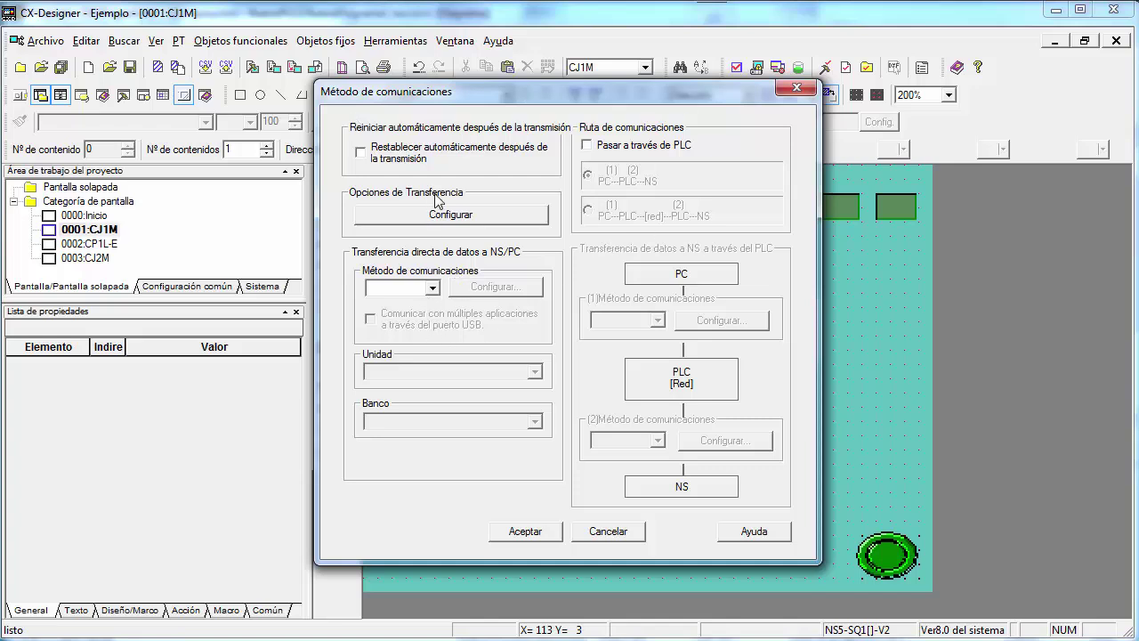
pyautogui.click(441, 215)
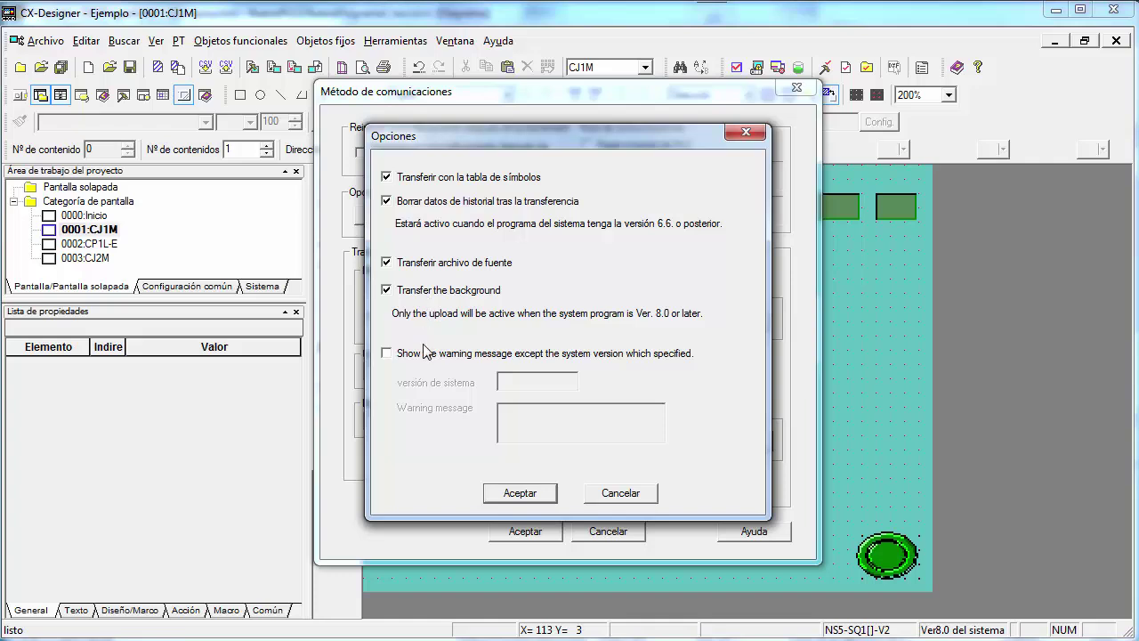
pyautogui.click(740, 133)
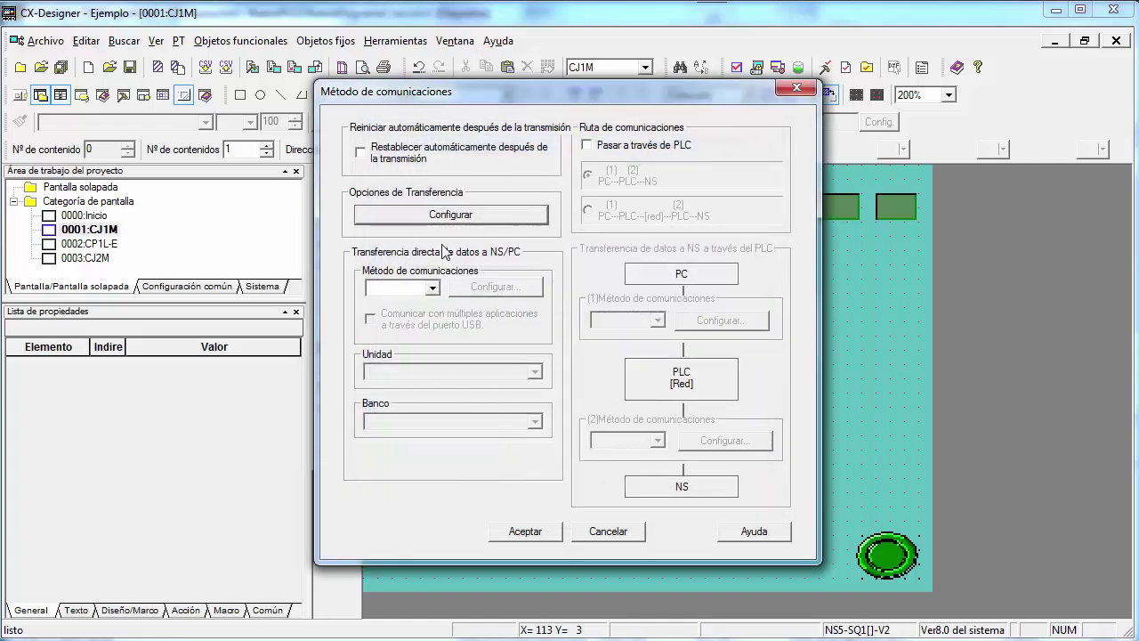
pyautogui.click(432, 290)
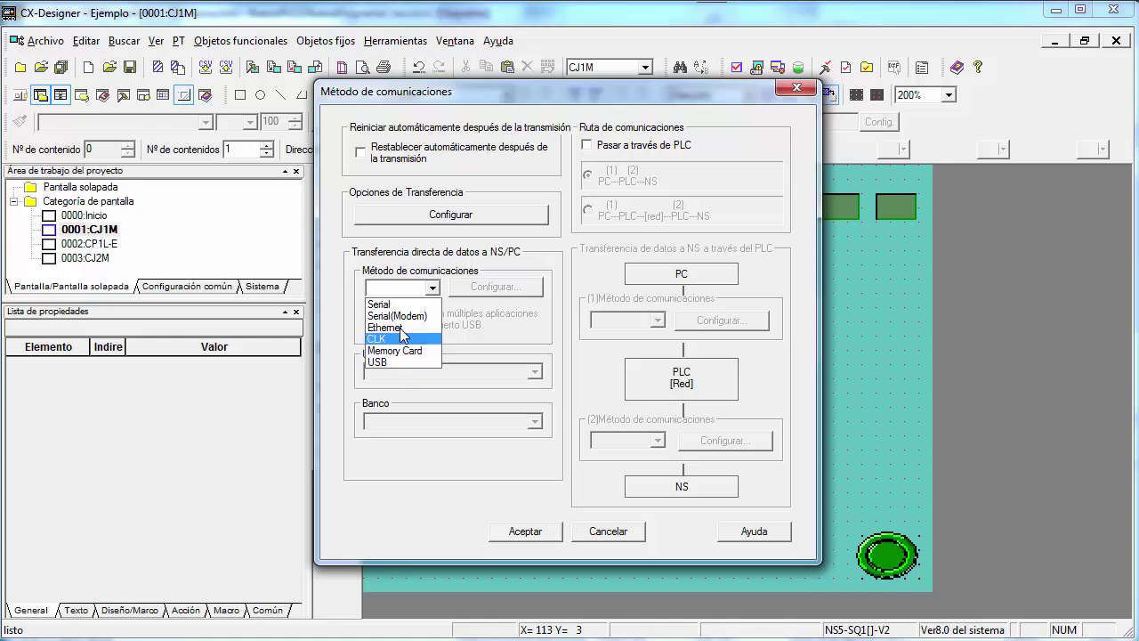
pyautogui.click(399, 328)
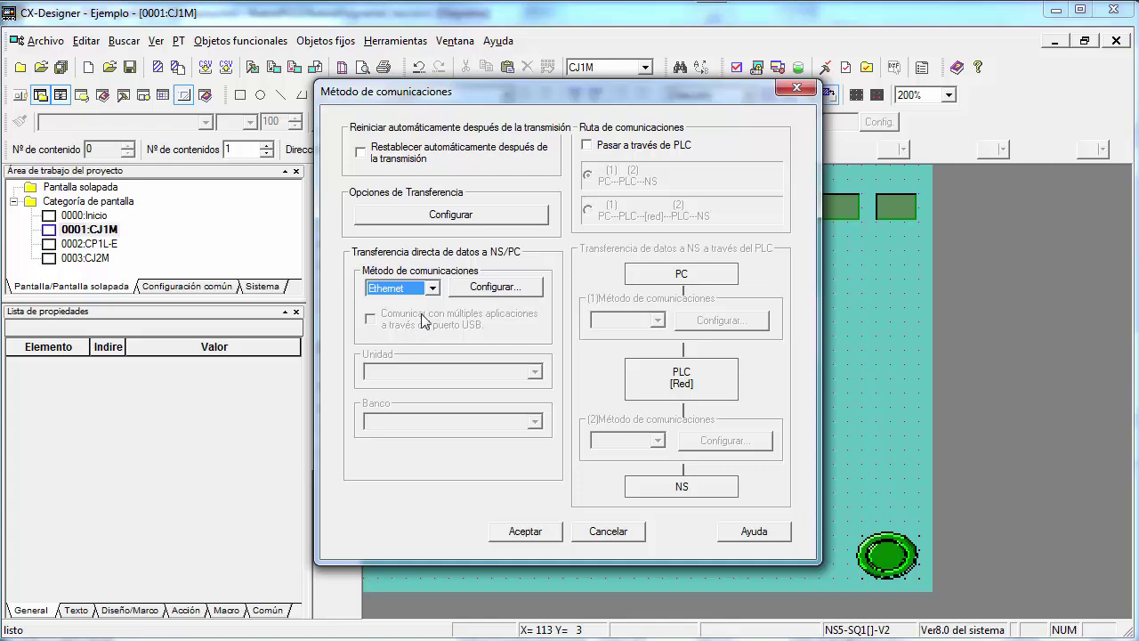
pyautogui.click(495, 286)
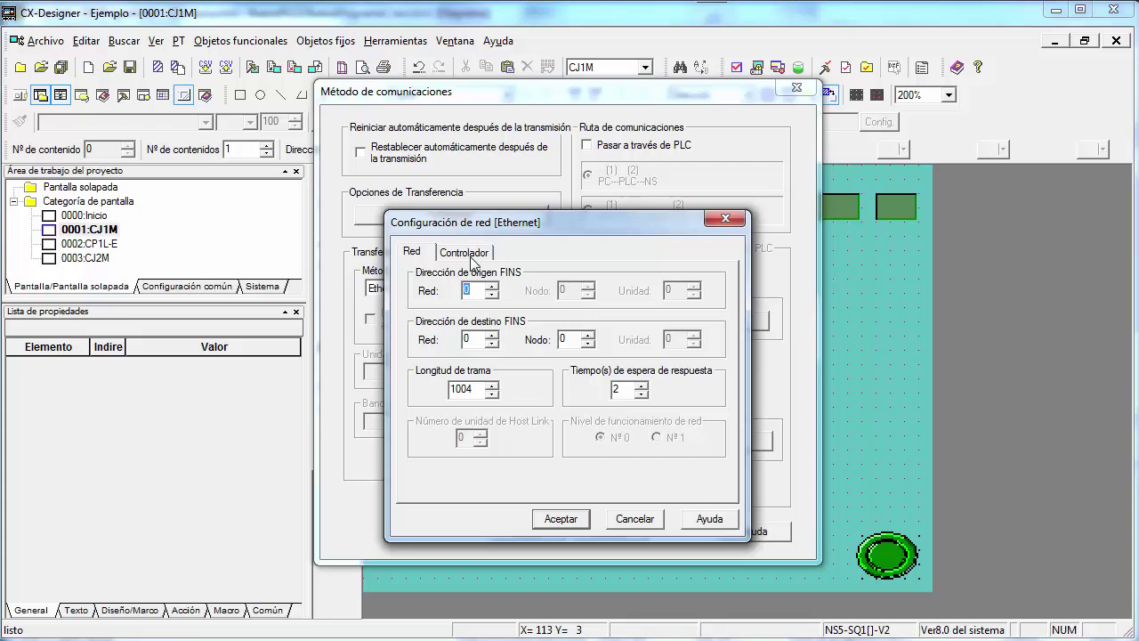
# Enter the panel IP address 192.168.10.205 on the Controlador tab and confirm.
pyautogui.click(472, 256)
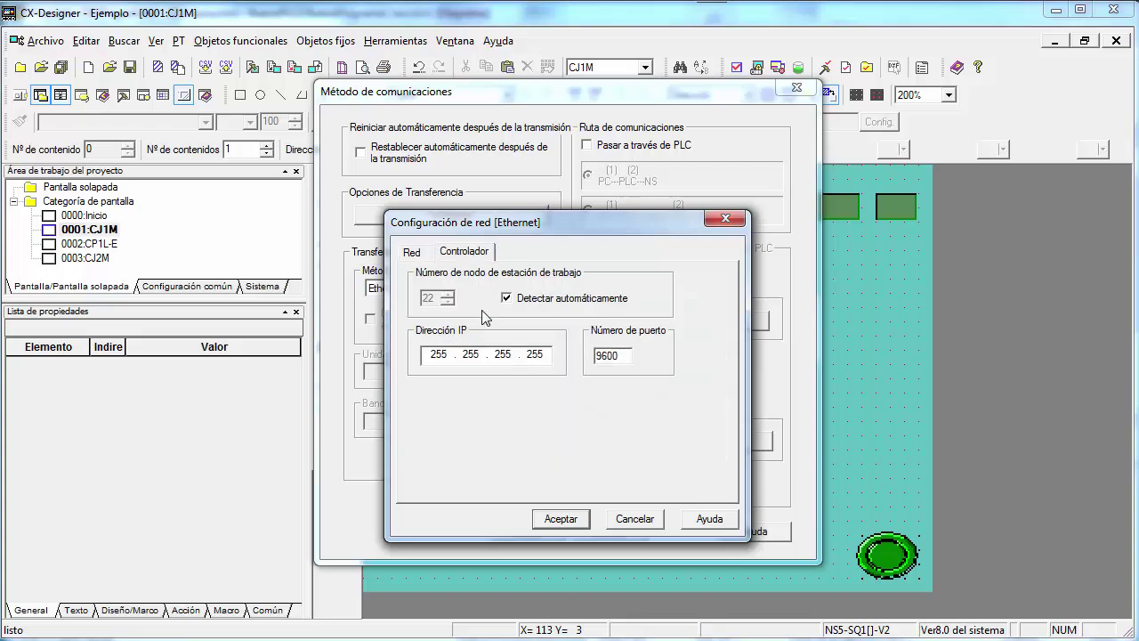
pyautogui.click(422, 254)
pyautogui.click(473, 255)
pyautogui.doubleClick(444, 360)
pyautogui.write('192.168.10.205')
pyautogui.click(578, 525)
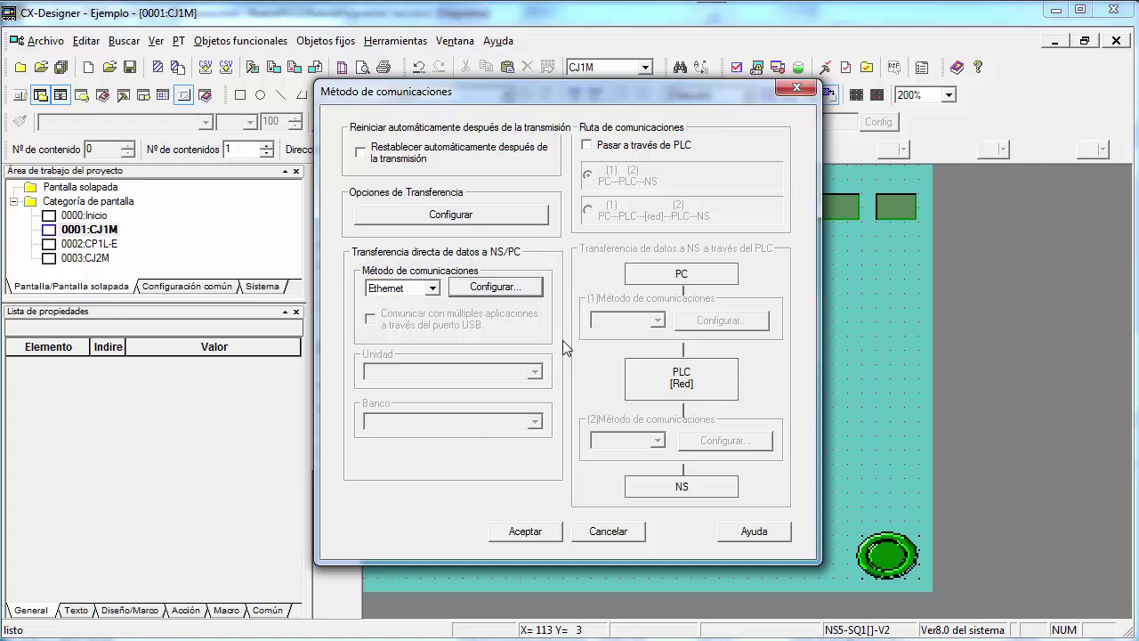
# Leave Pasar a través de PLC off and apply the transfer settings.
pyautogui.click(587, 146)
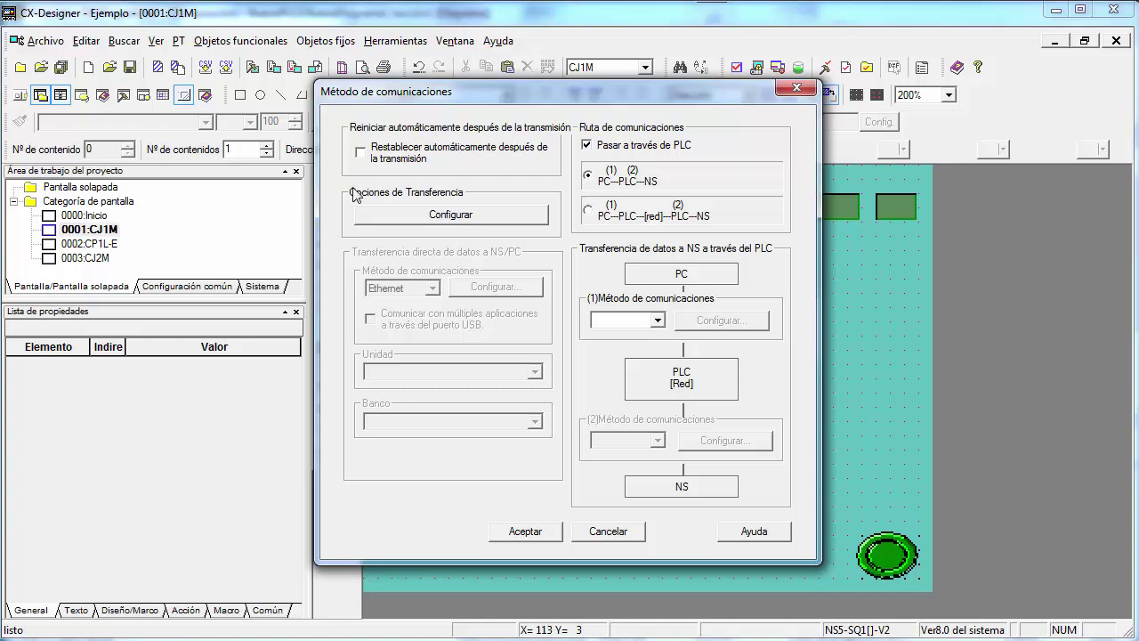
pyautogui.click(587, 144)
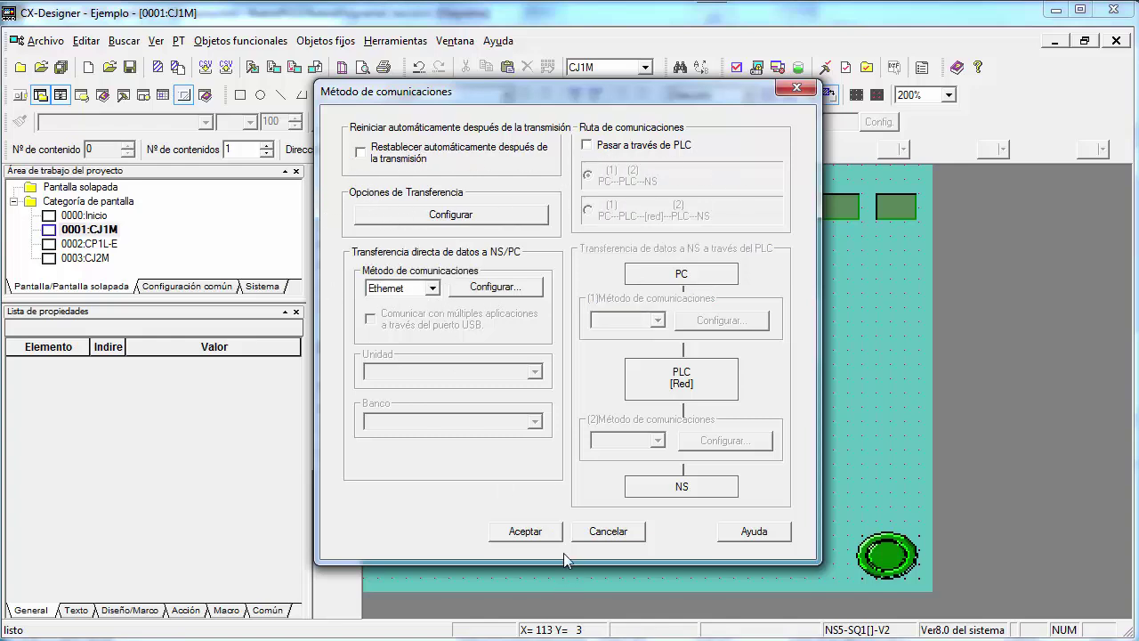
pyautogui.click(526, 532)
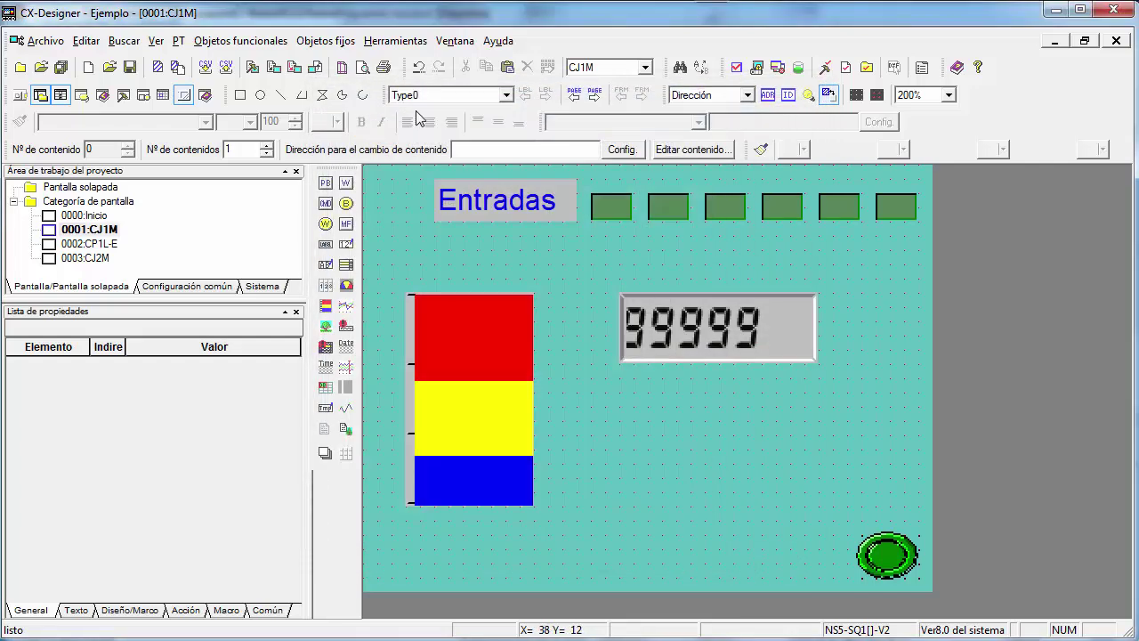
# Widen the 99999 numeric display on screen 0001:CJ1M so the sign, five digits and C fit.
pyautogui.click(798, 308)
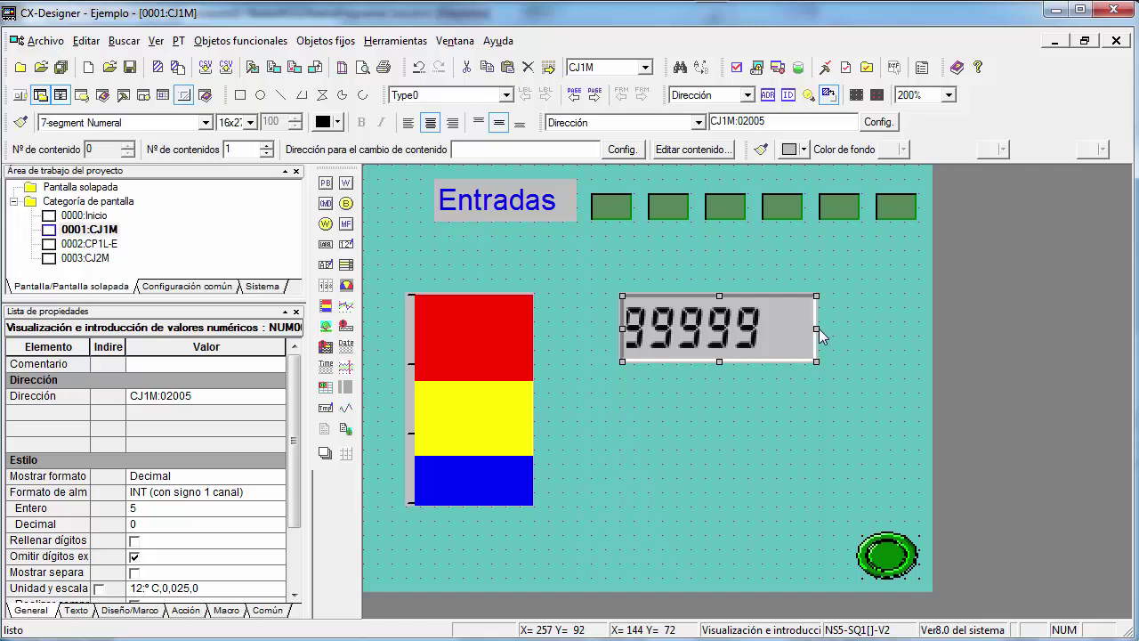
pyautogui.moveTo(817, 328); pyautogui.dragTo(917, 328)
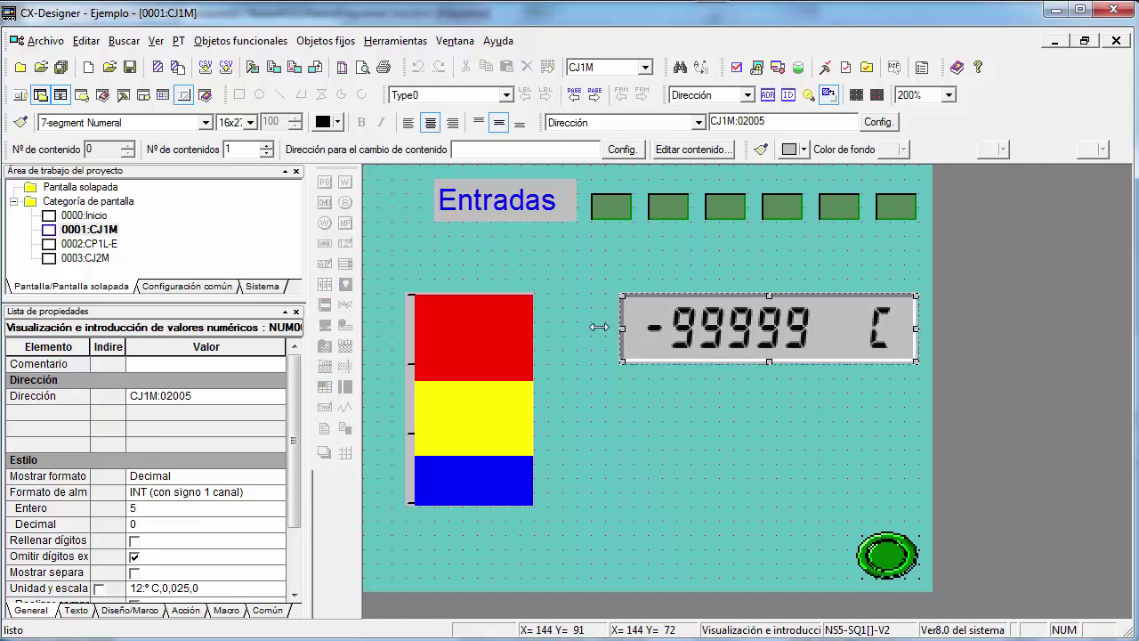
pyautogui.moveTo(599, 327); pyautogui.dragTo(579, 328)
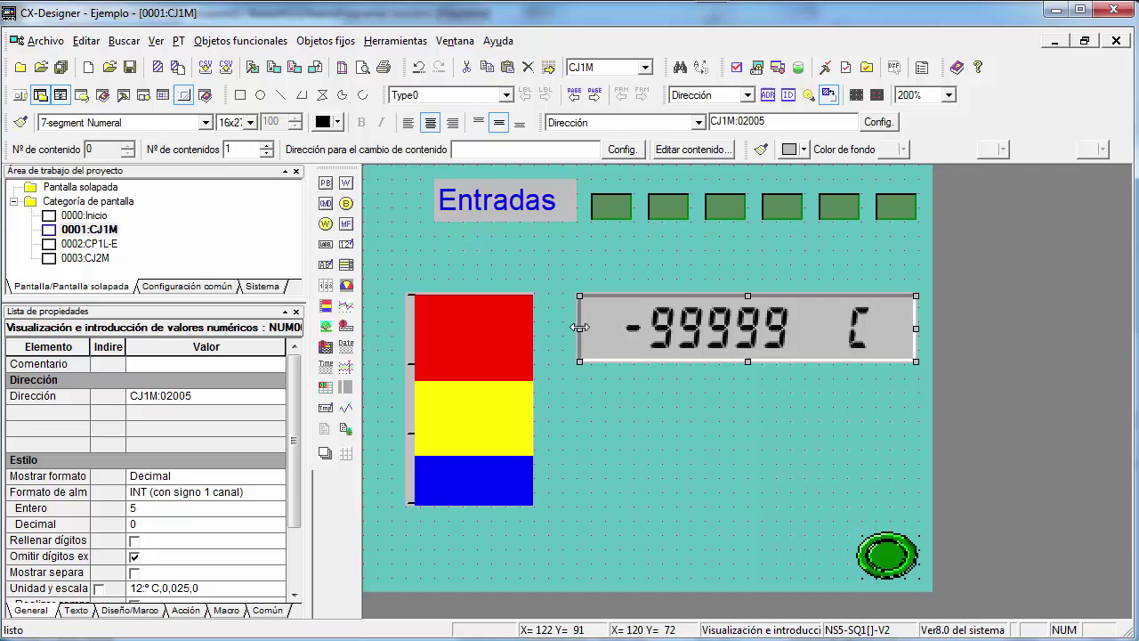
pyautogui.click(179, 41)
# Start a quick transfer to the NS5, saving all screens and keeping communication settings unchanged.
pyautogui.moveTo(214, 62)
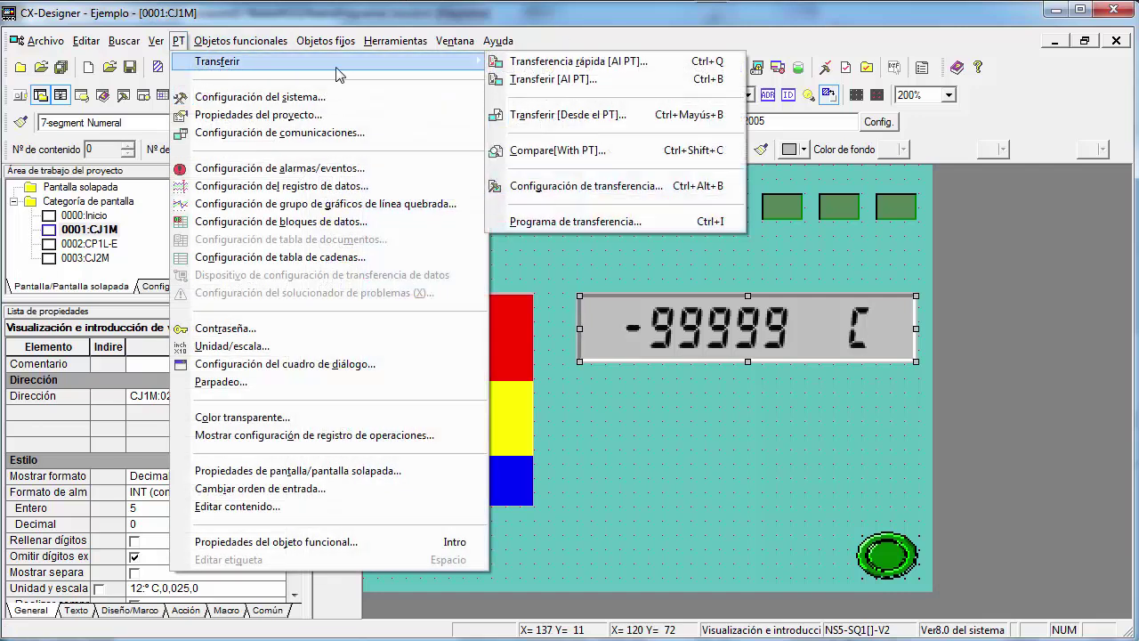
pyautogui.click(568, 62)
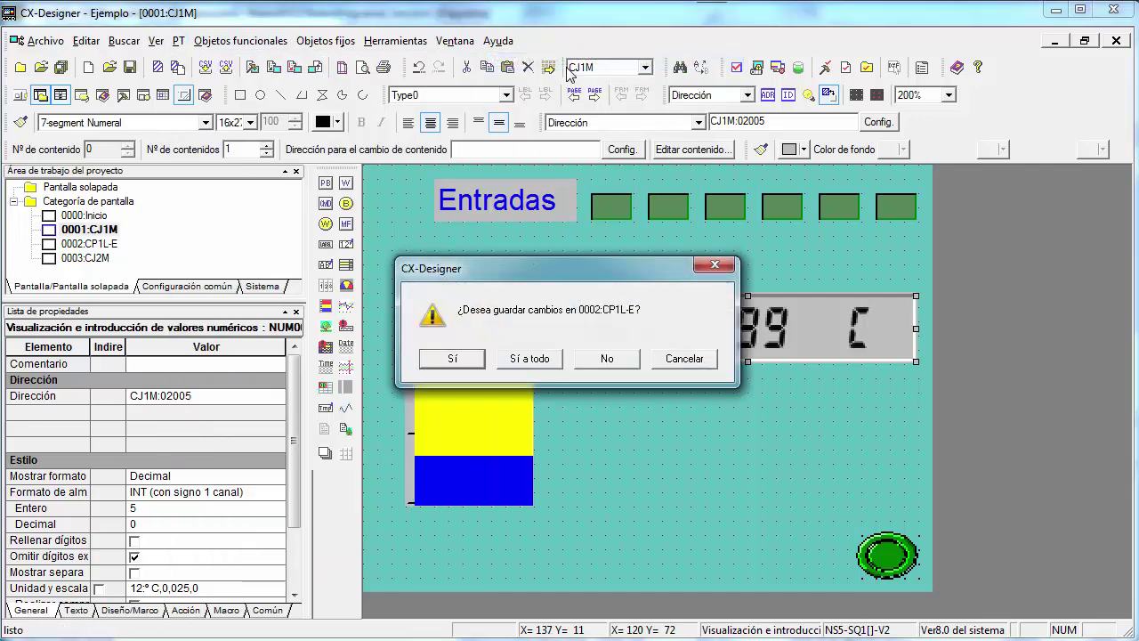
pyautogui.click(525, 359)
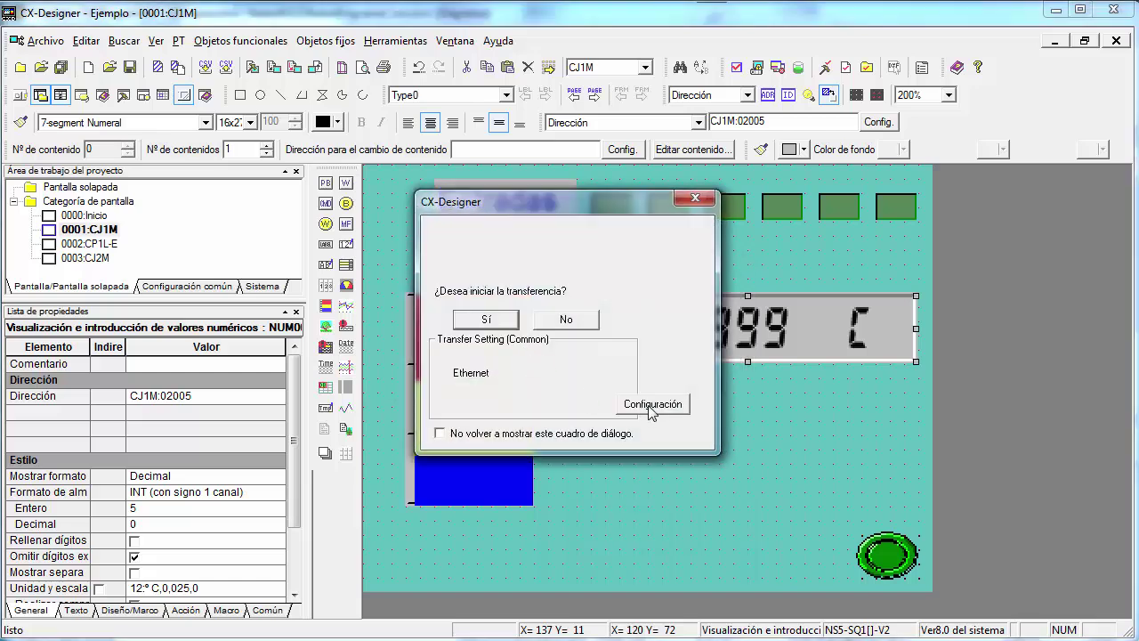
pyautogui.click(666, 409)
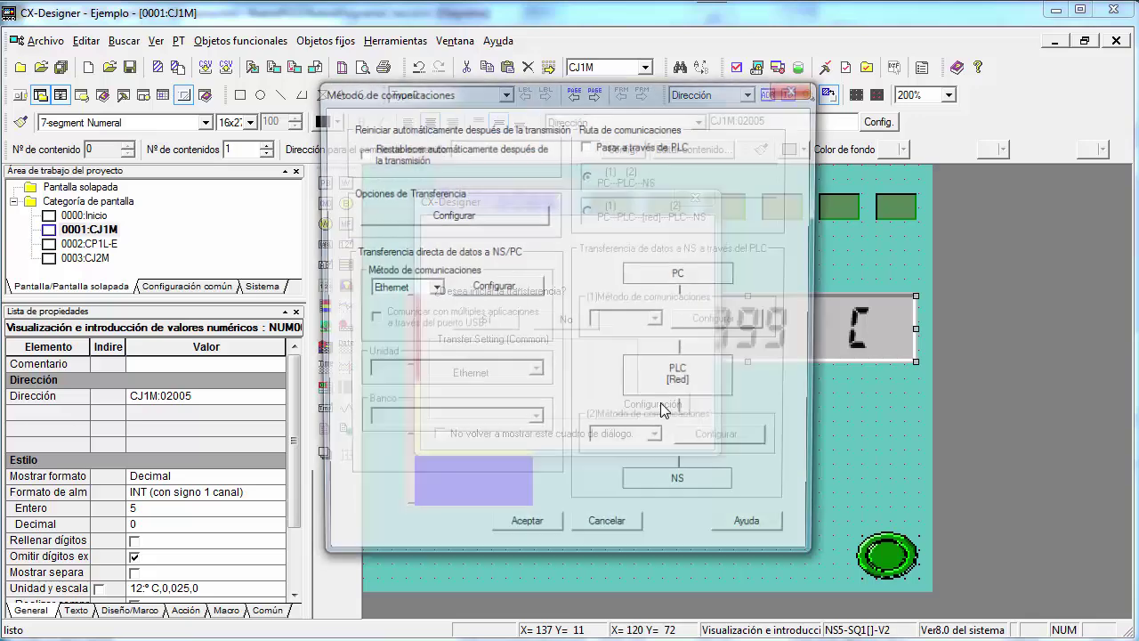
pyautogui.click(796, 87)
pyautogui.click(488, 324)
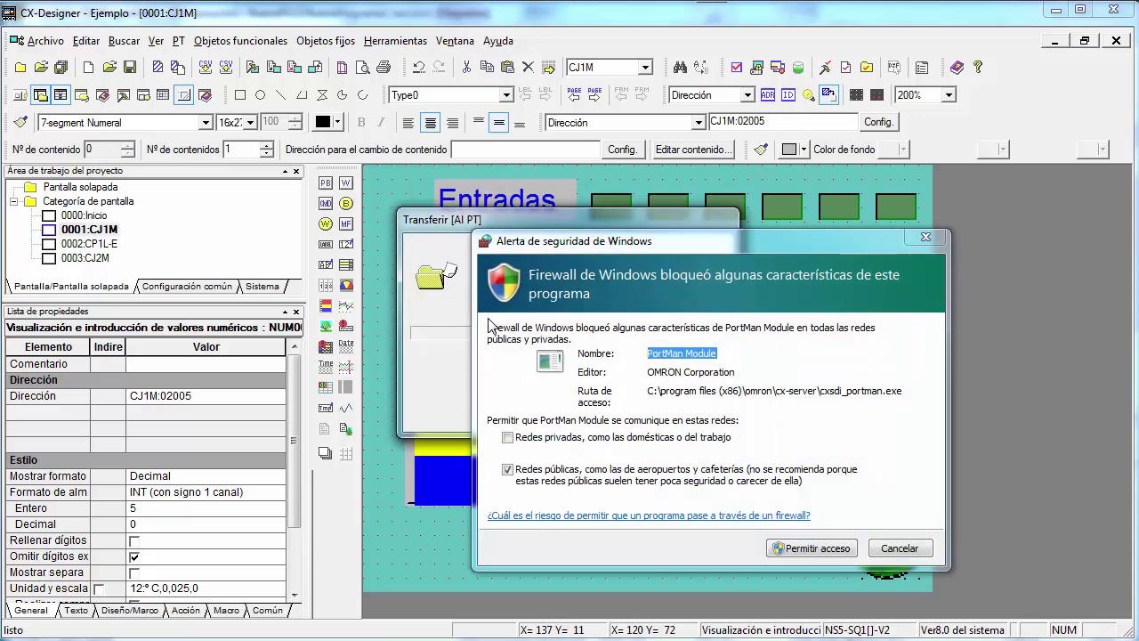
# Allow PortMan through the firewall, restart the panel, and show its CJ1M screen reading 0 C.
pyautogui.click(803, 549)
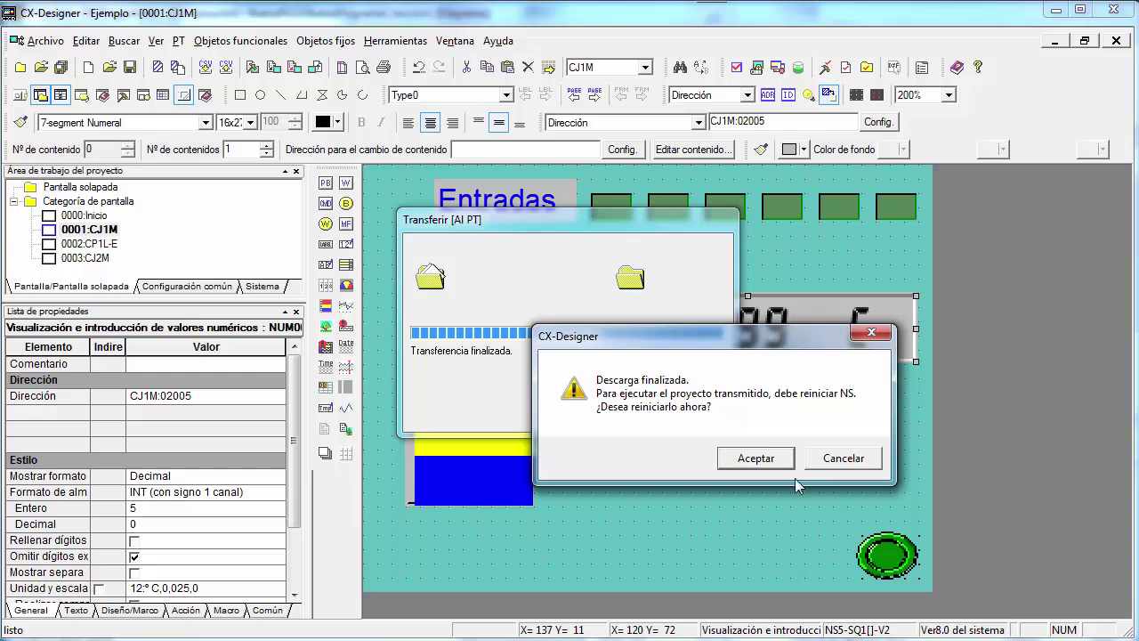
pyautogui.click(762, 460)
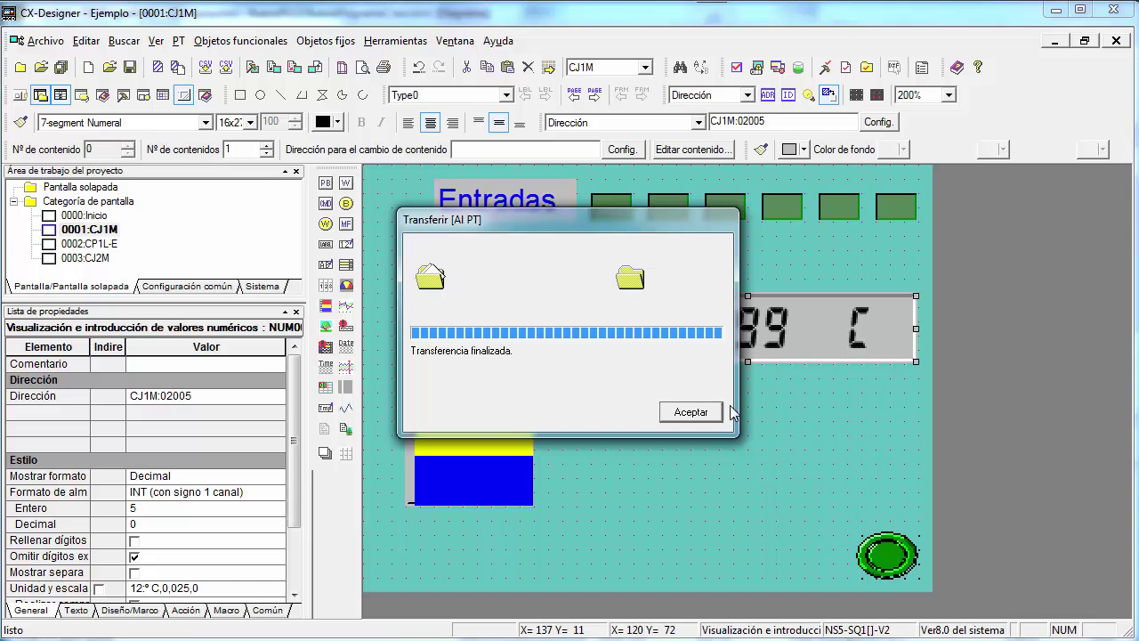
pyautogui.click(701, 415)
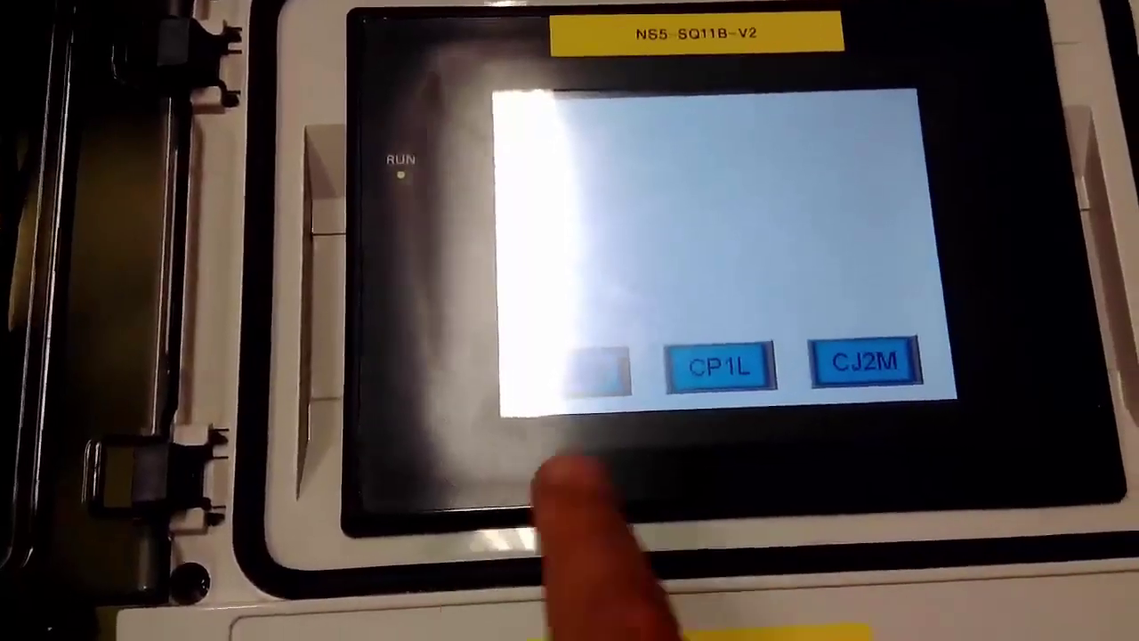
pyautogui.click(597, 370)
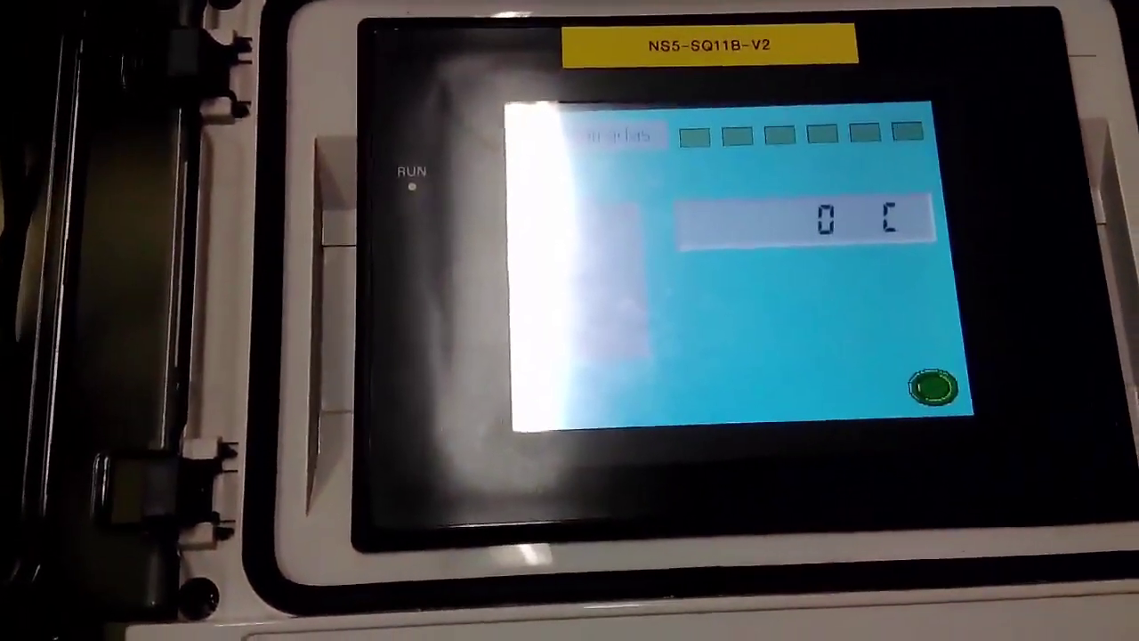
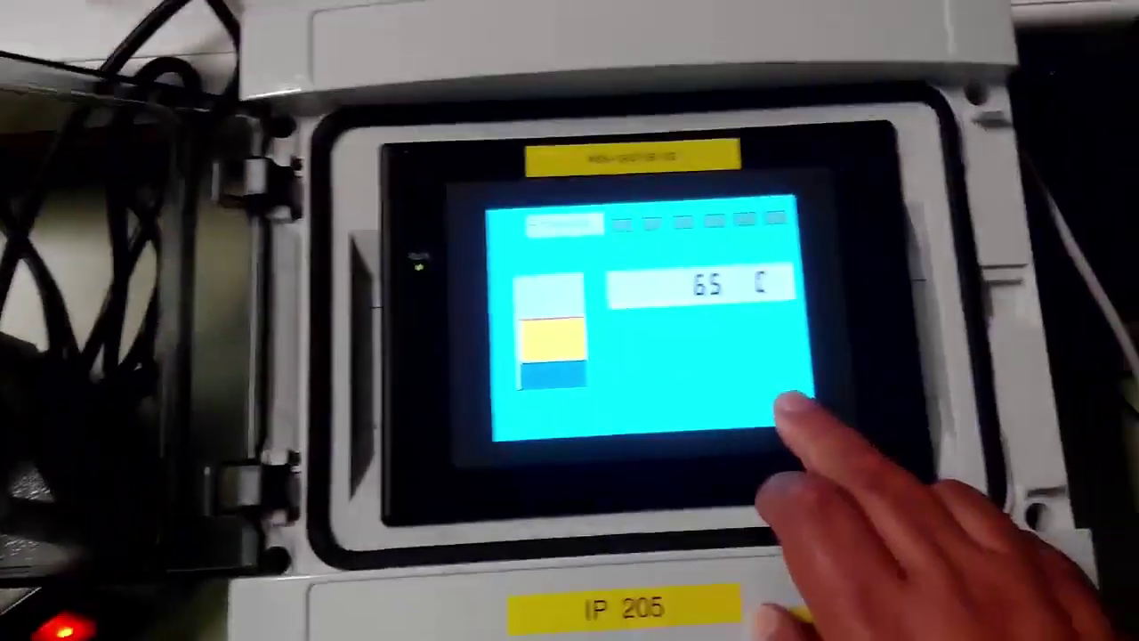
# Visit the CP1L inputs page, return to the CJ1M / CP1L / CJ2M menu, and open the CJ2M screen.
pyautogui.click(783, 405)
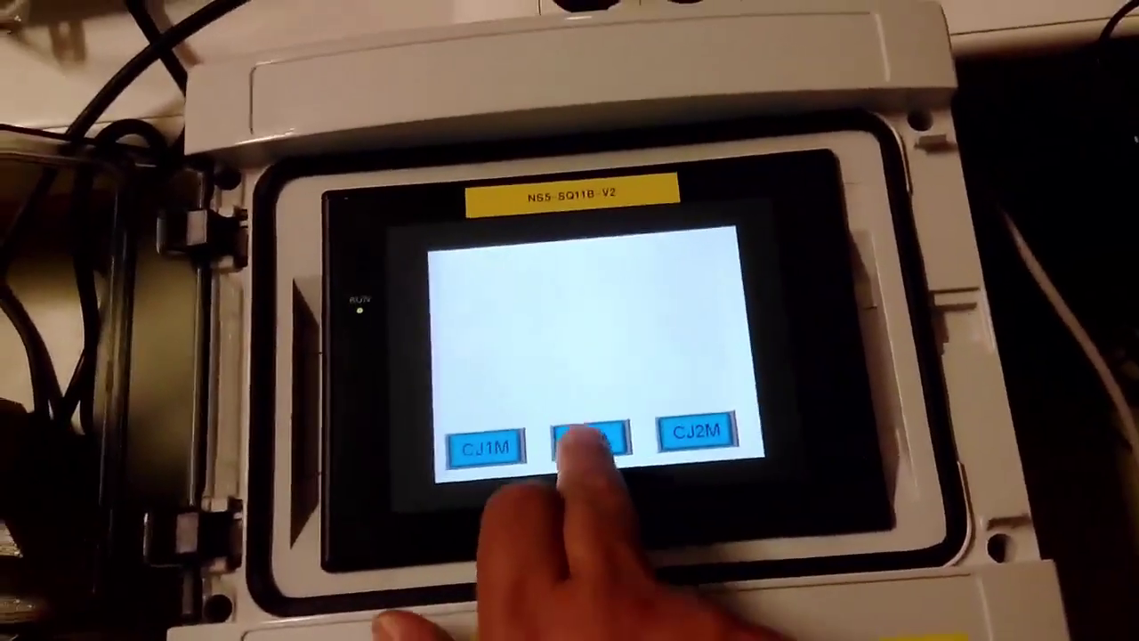
pyautogui.click(589, 438)
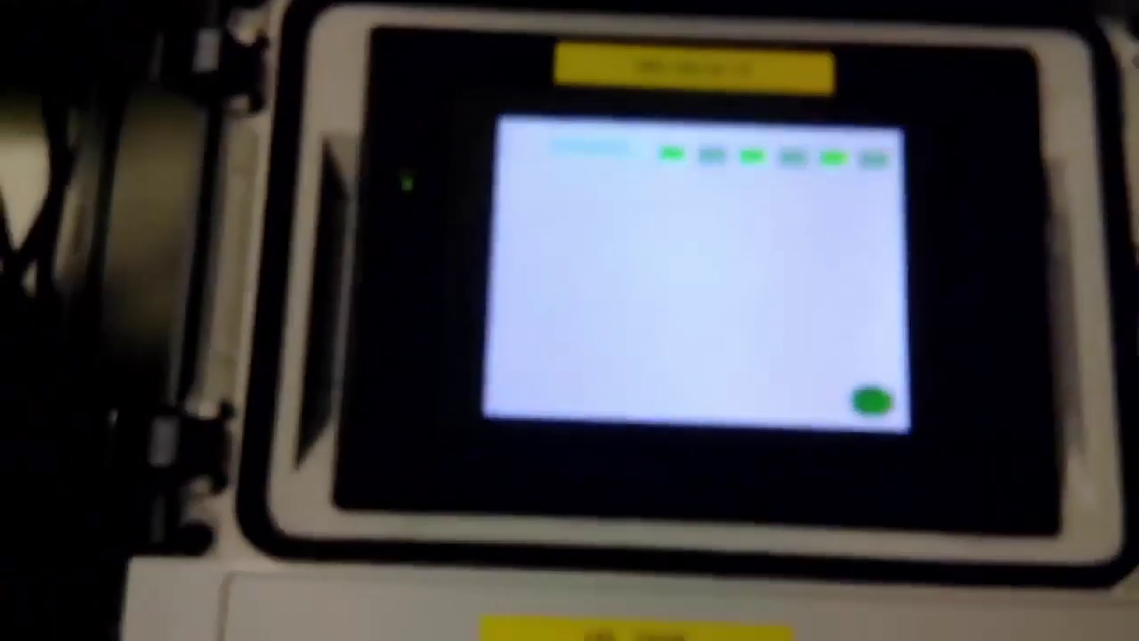
pyautogui.click(872, 401)
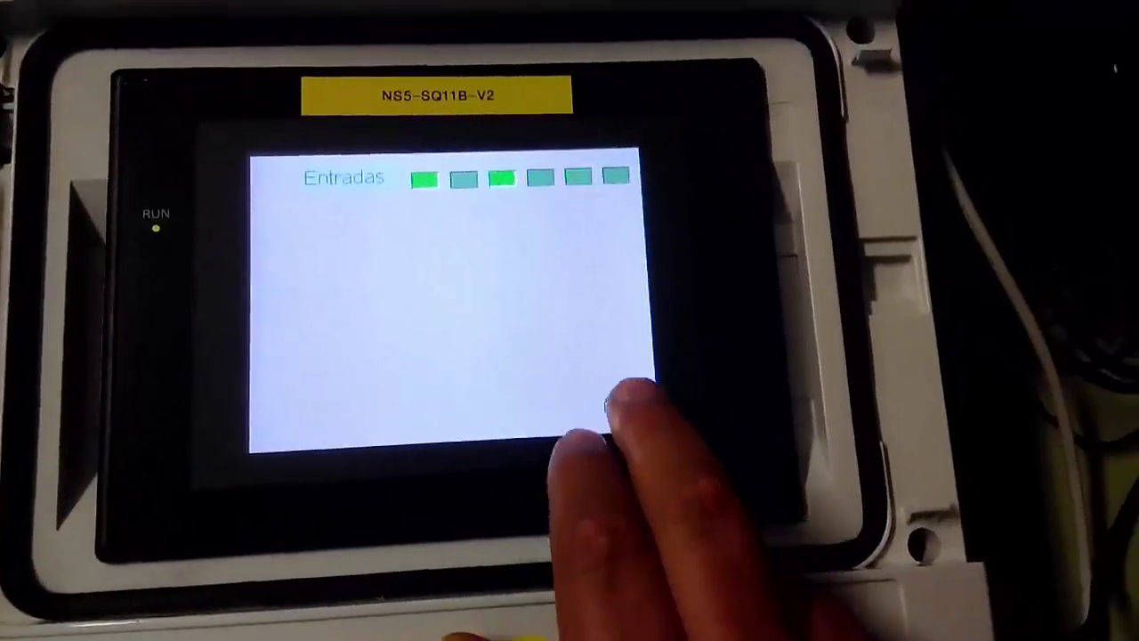
pyautogui.click(625, 402)
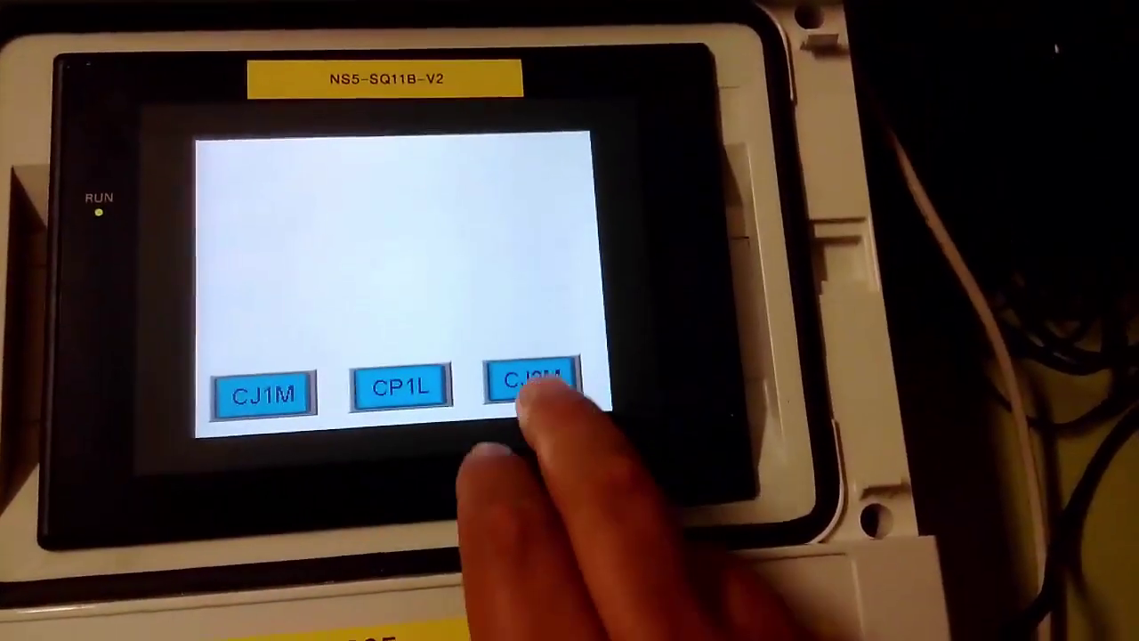
pyautogui.click(532, 381)
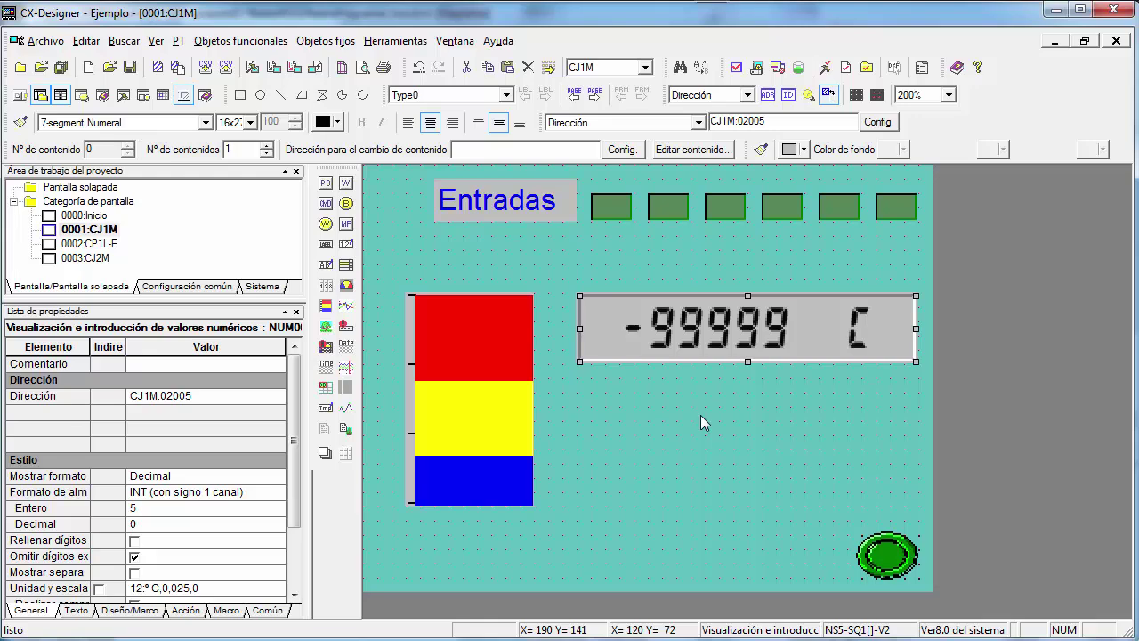
# Run PT > Transferir > Transferencia rápida [Al PT] to send the project to the NS5.
pyautogui.click(224, 41)
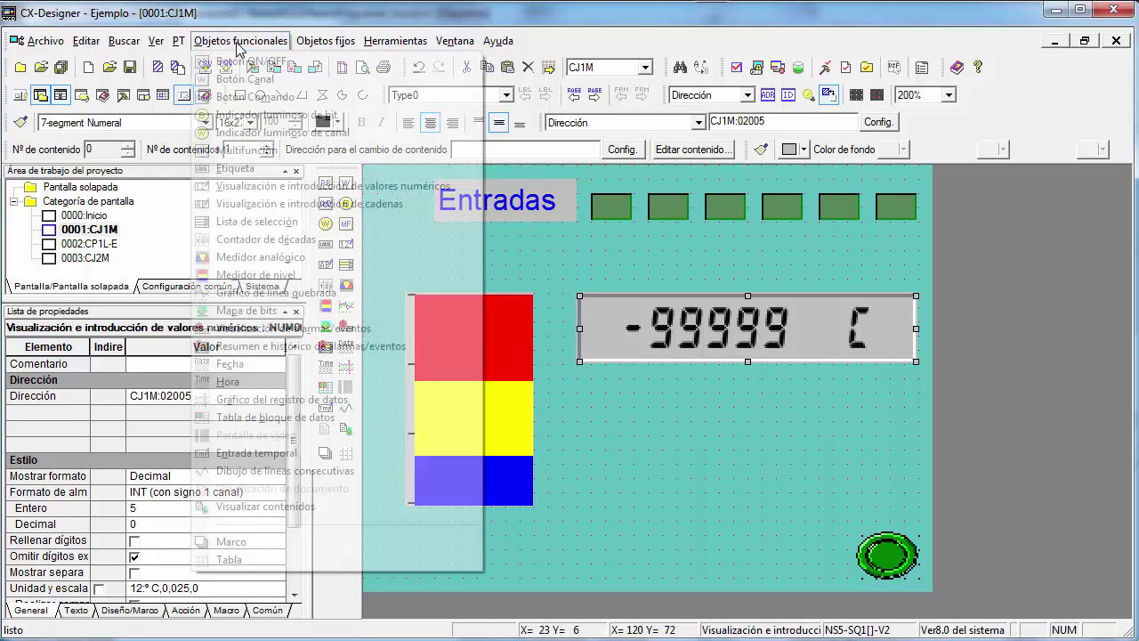
pyautogui.moveTo(179, 41)
pyautogui.moveTo(204, 70)
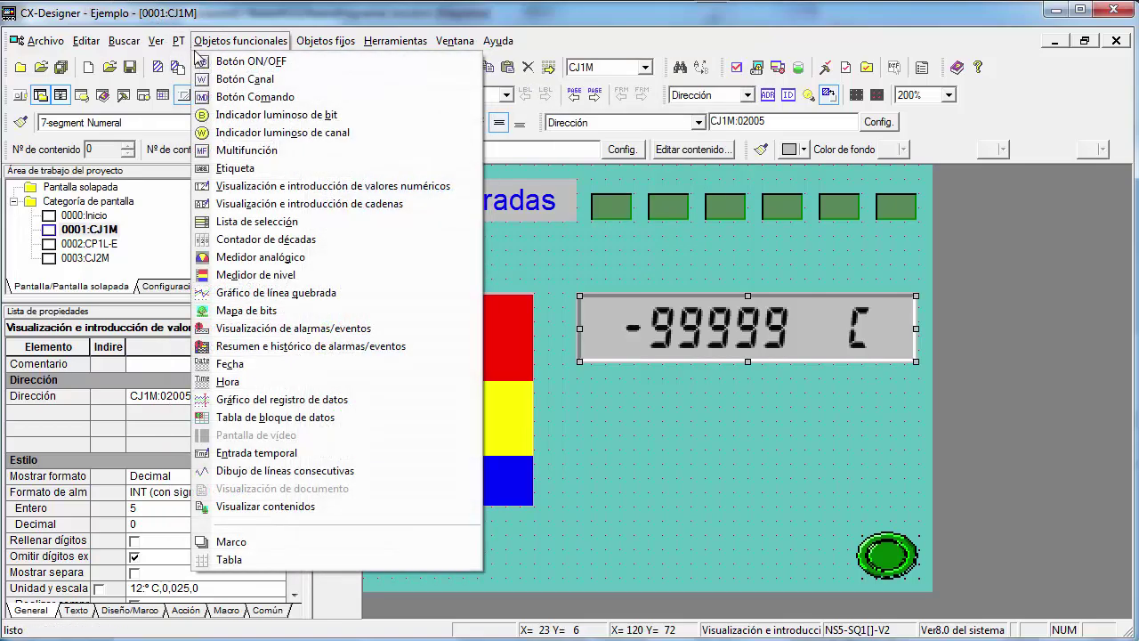
pyautogui.moveTo(348, 64)
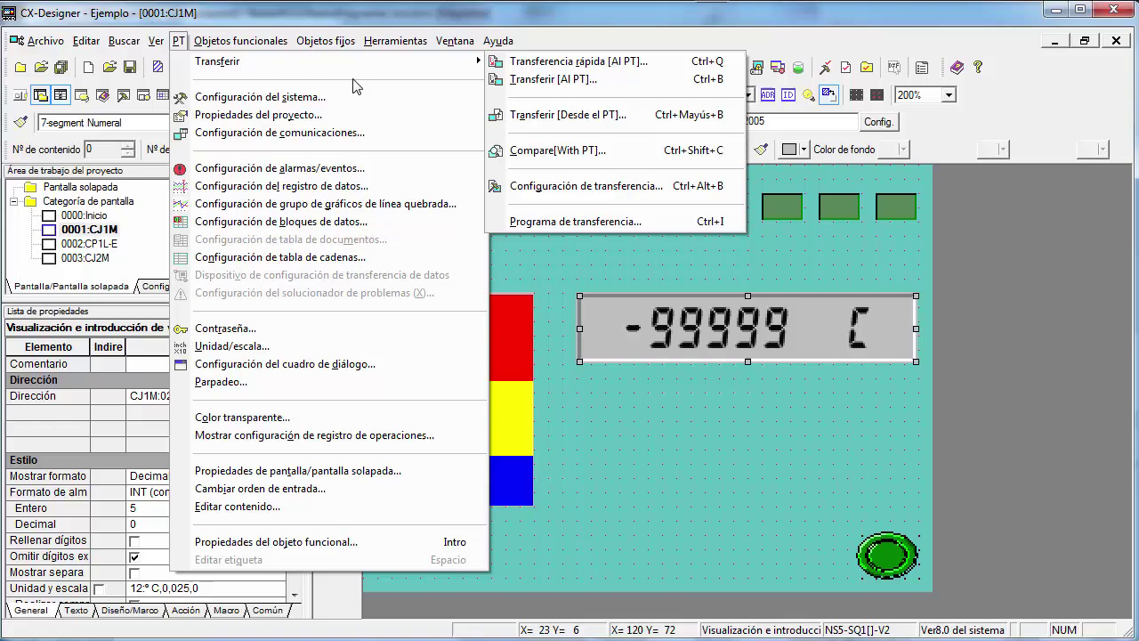
pyautogui.click(612, 62)
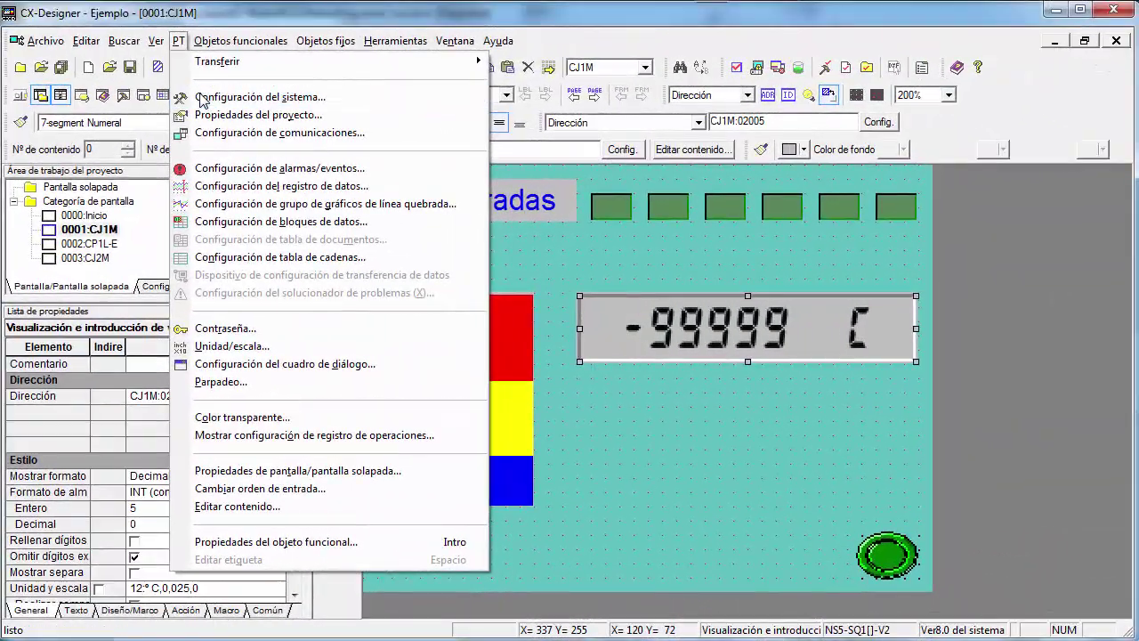
# In the system settings, set buzzer and key-press sounds to OFF, keeping Japanese-first CJK font priority.
pyautogui.click(203, 98)
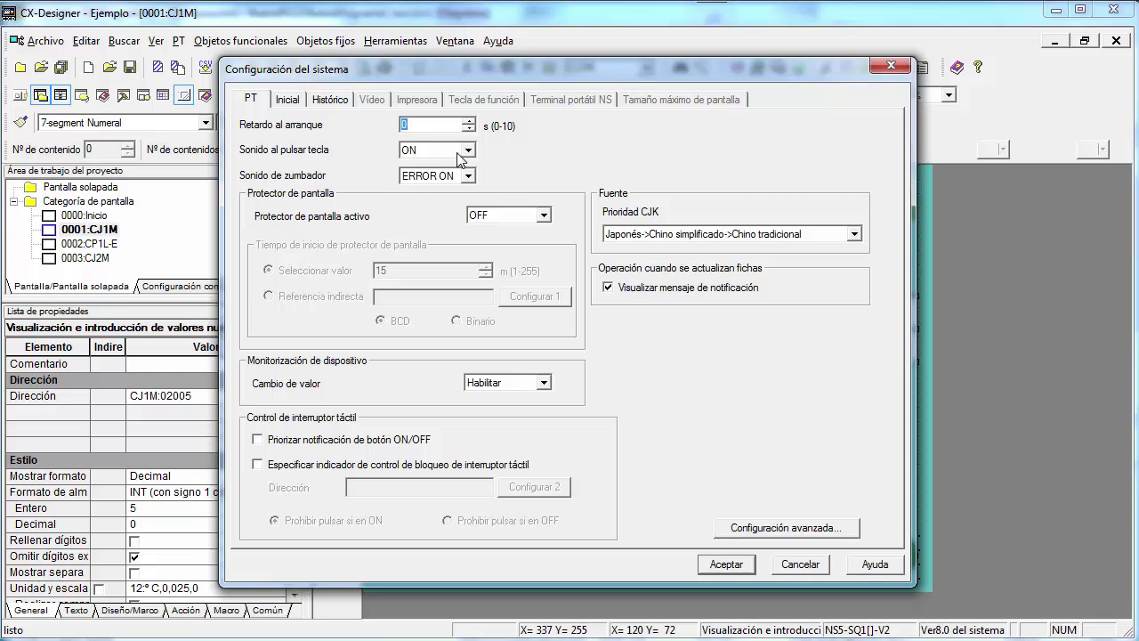
pyautogui.click(452, 180)
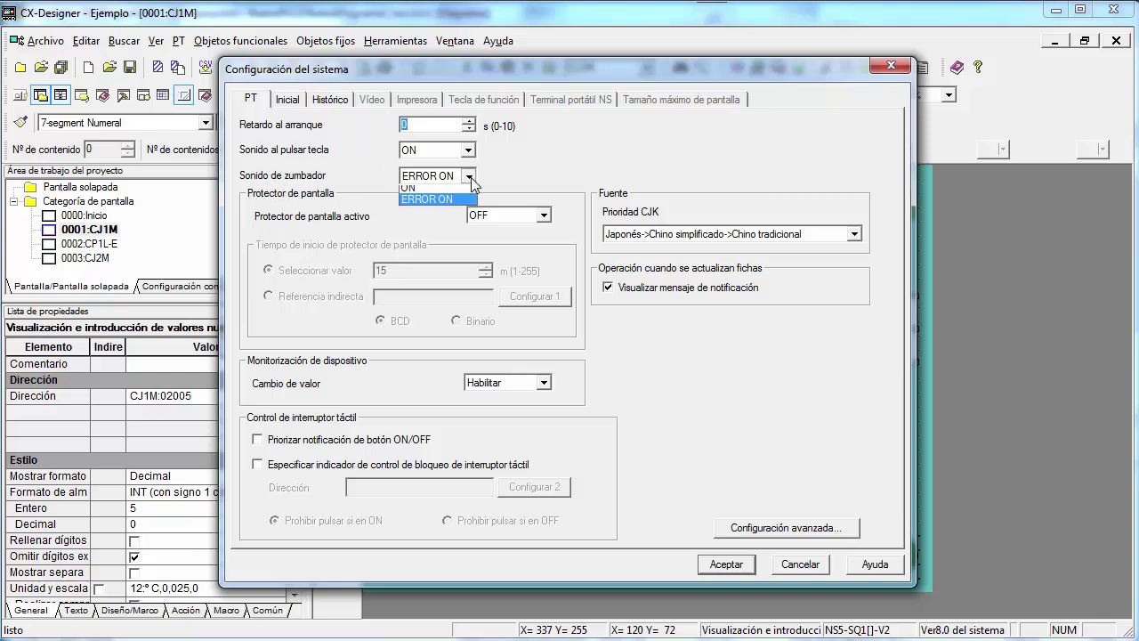
pyautogui.click(419, 192)
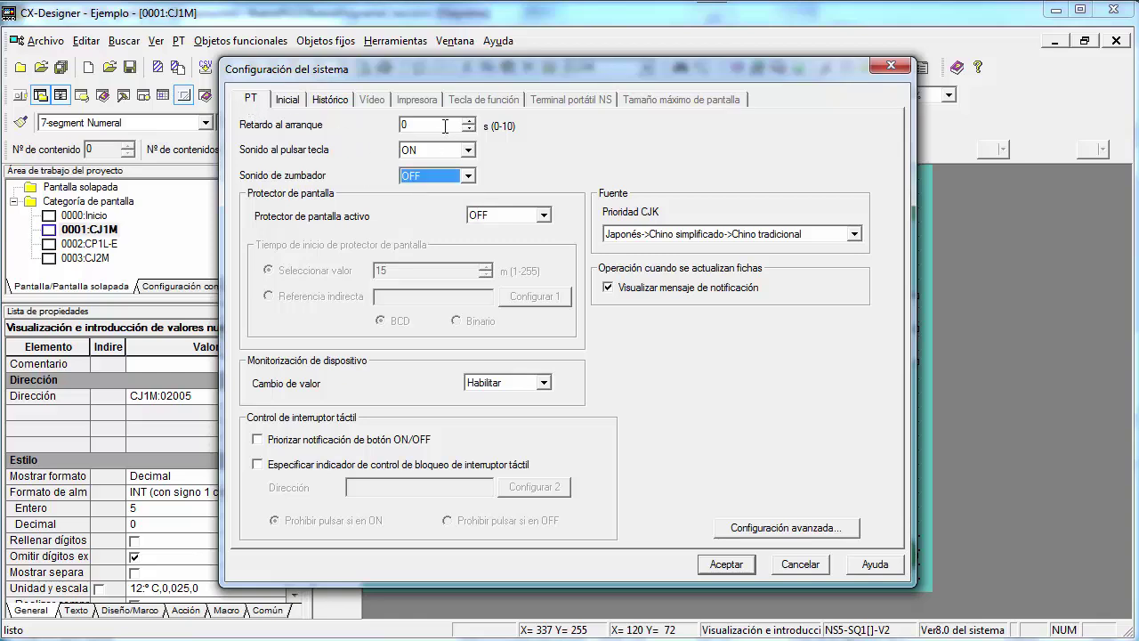
pyautogui.click(467, 153)
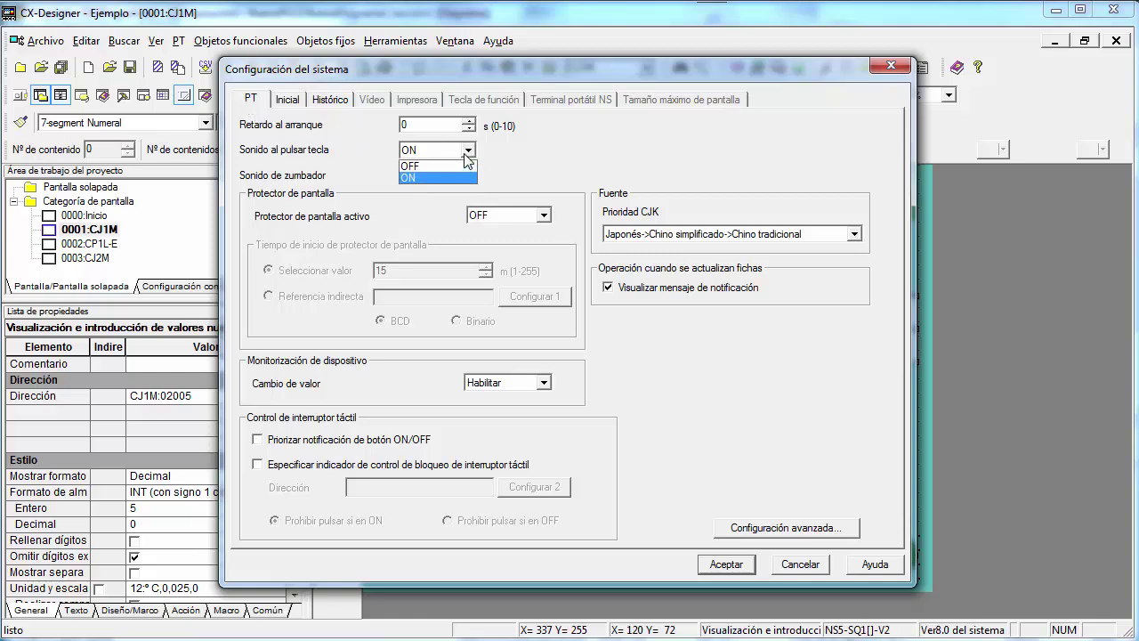
pyautogui.click(429, 162)
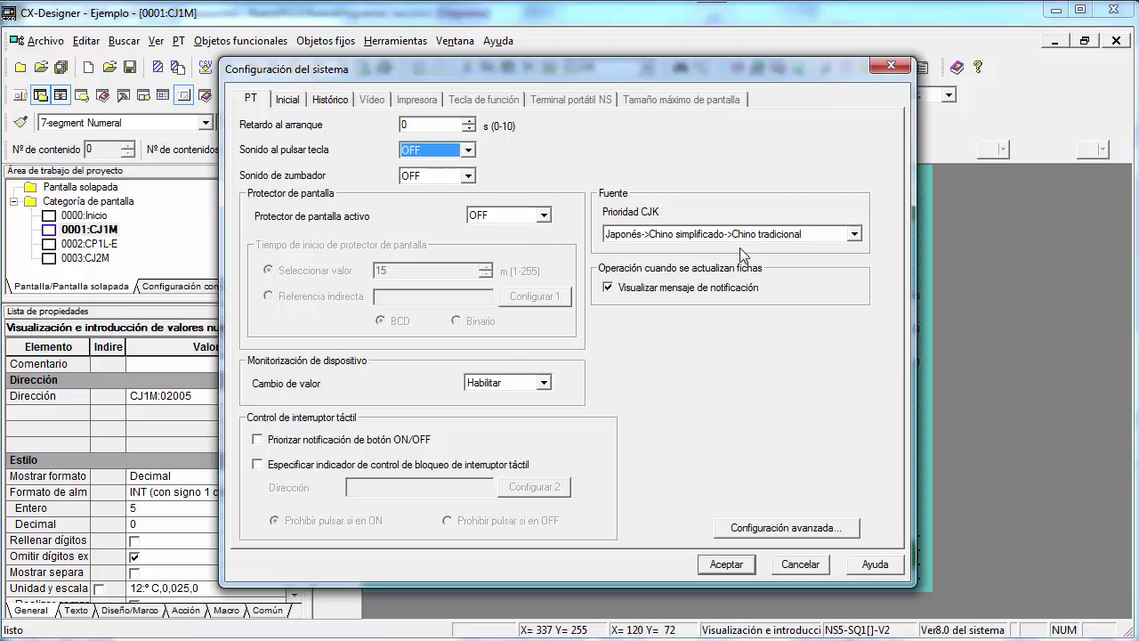
pyautogui.click(811, 235)
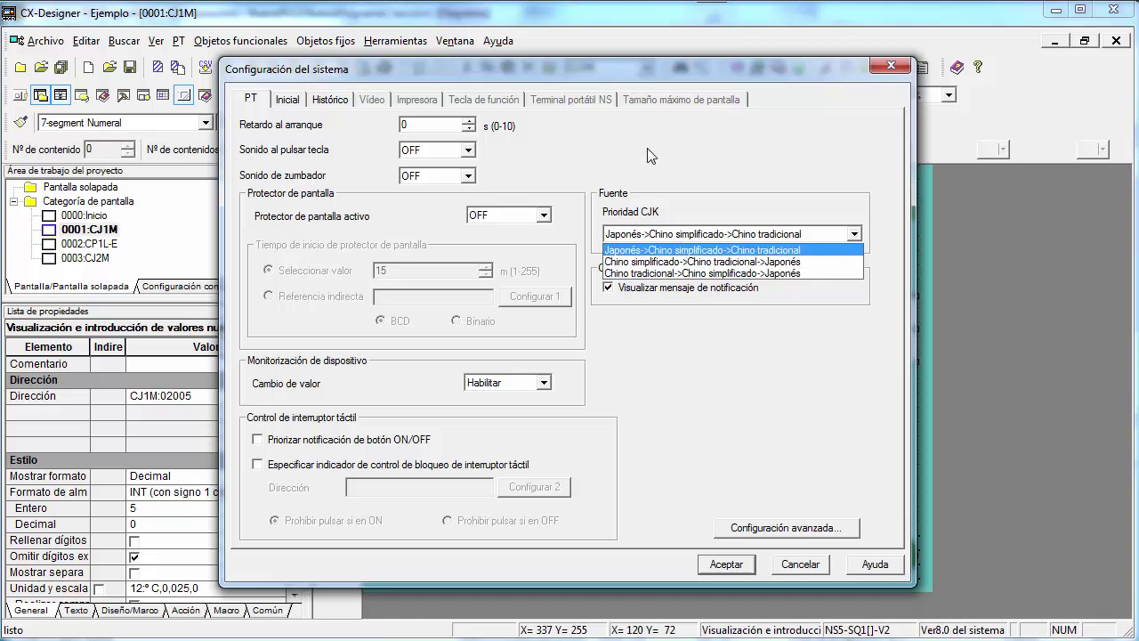
pyautogui.click(672, 250)
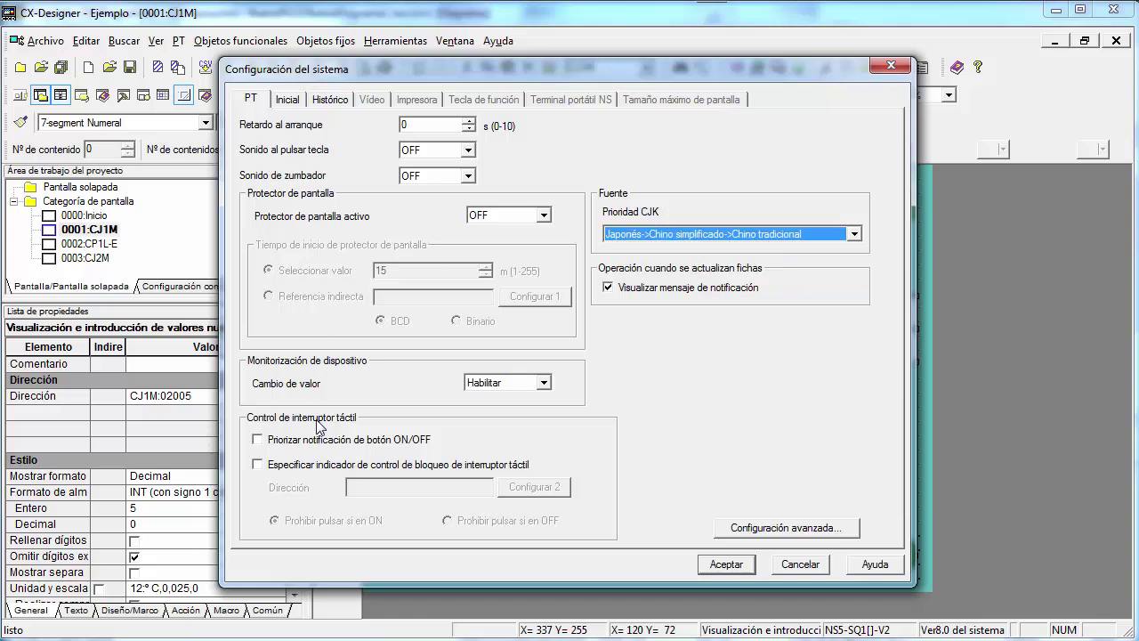
# Enable Cambiar de pantalla a alta velocidad in the advanced settings and apply the system settings.
pyautogui.click(286, 104)
pyautogui.click(322, 102)
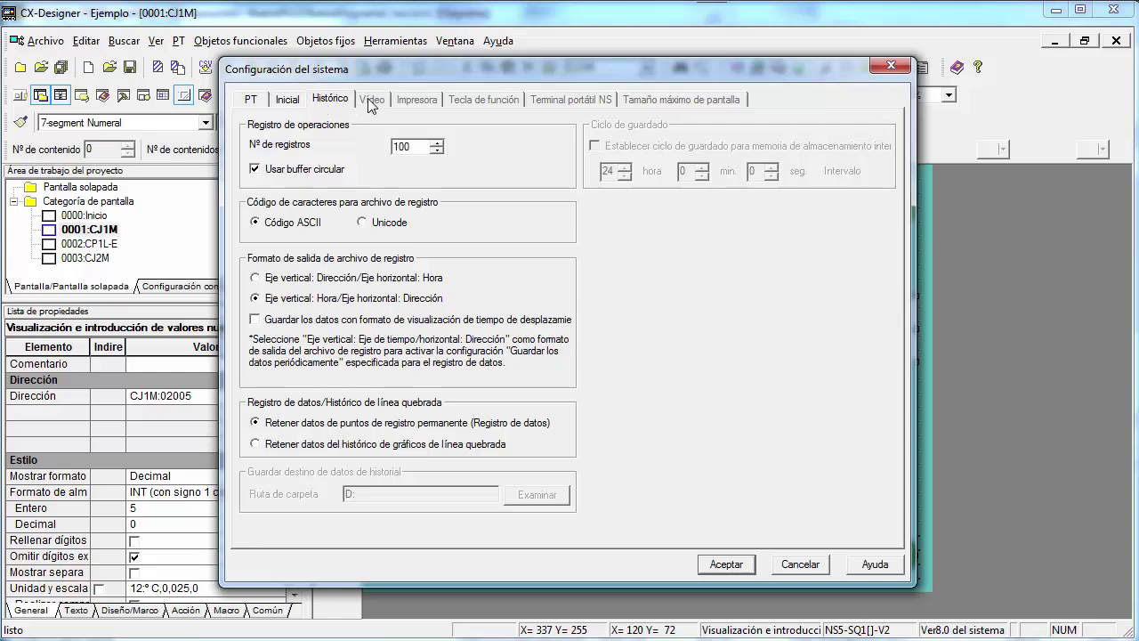
pyautogui.click(257, 108)
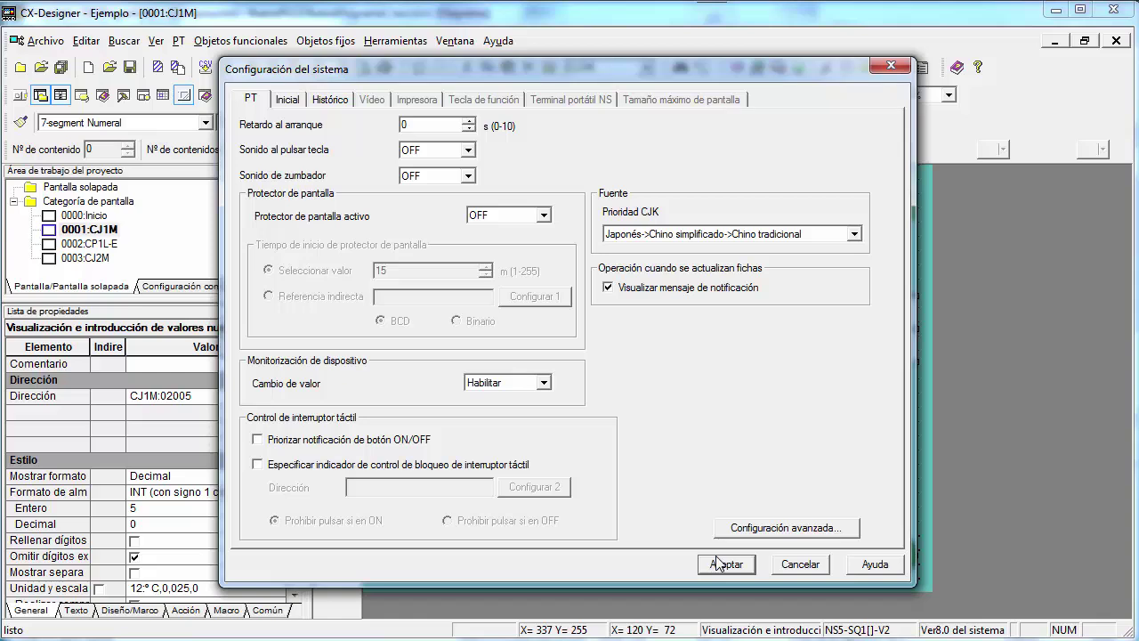
pyautogui.click(796, 529)
pyautogui.click(581, 368)
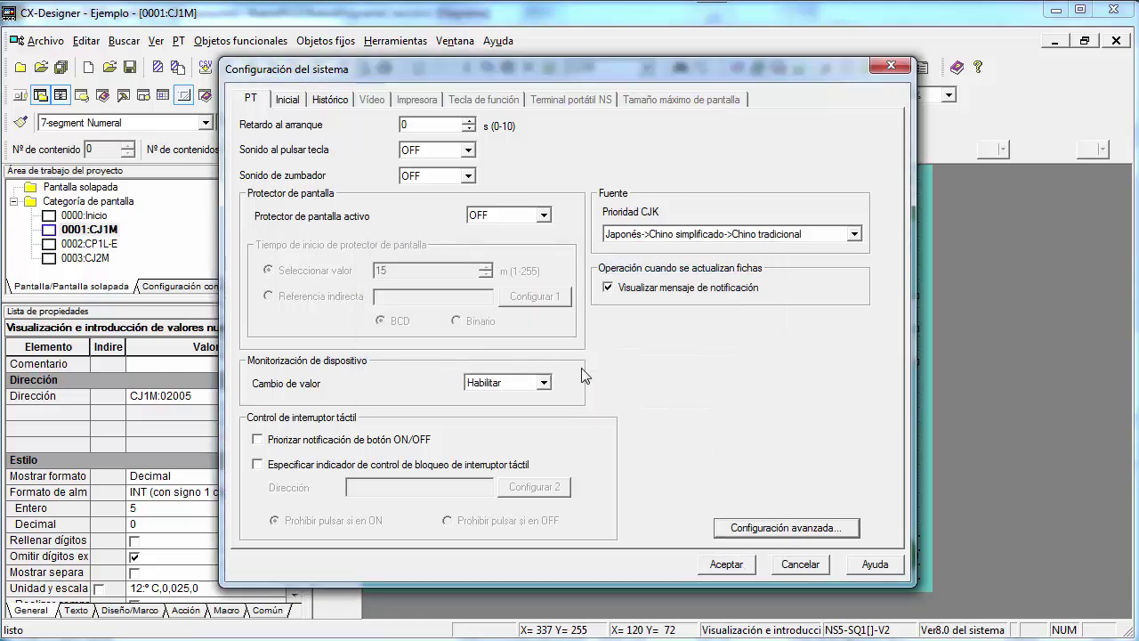
pyautogui.click(758, 528)
pyautogui.click(463, 289)
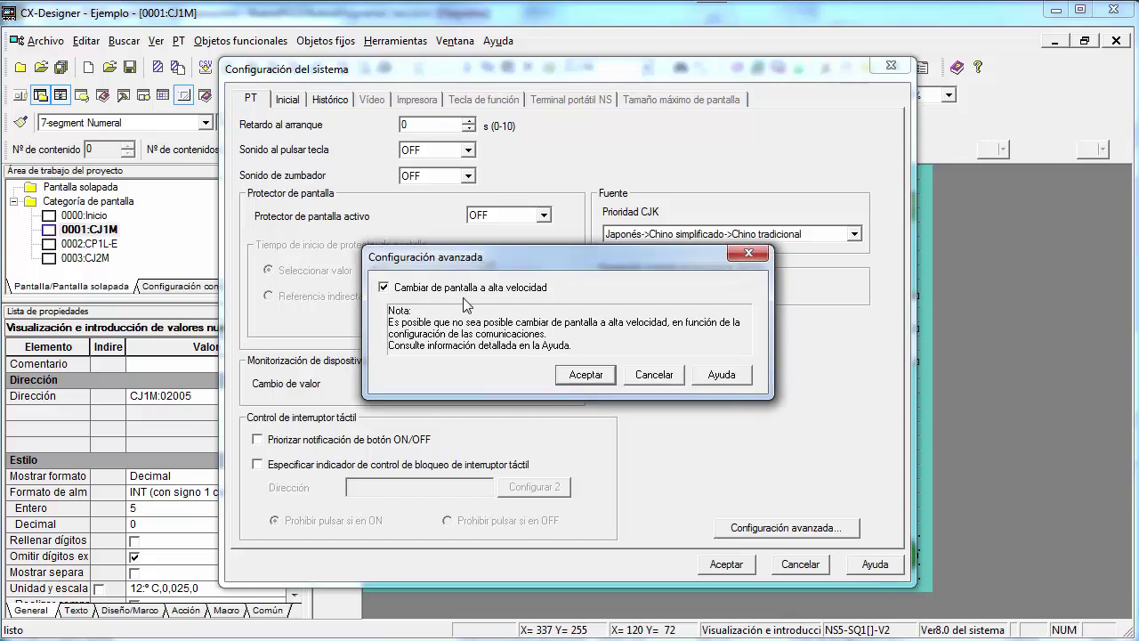
pyautogui.click(586, 378)
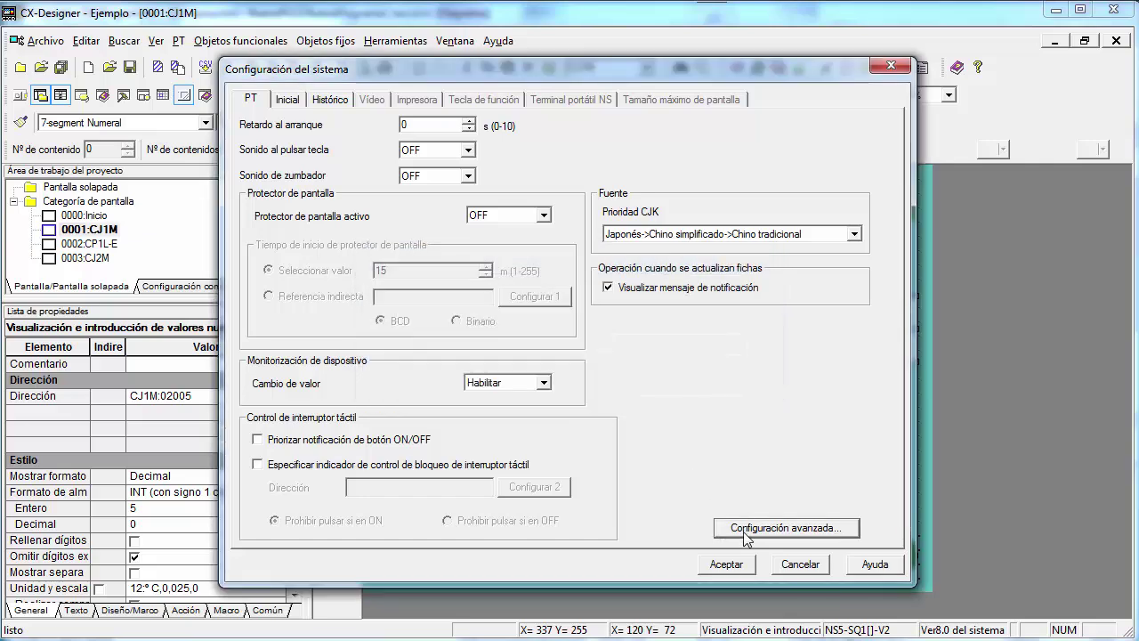
pyautogui.click(726, 565)
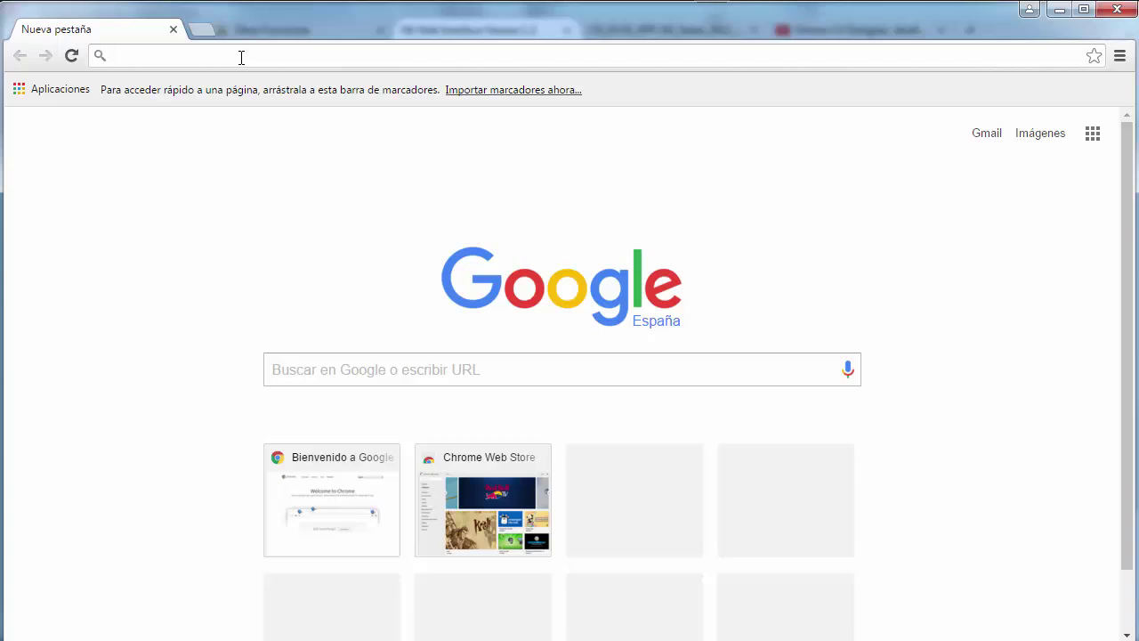
# Browse to 192.168.10.205 and log in with the terminal's user name and password.
pyautogui.write('1')
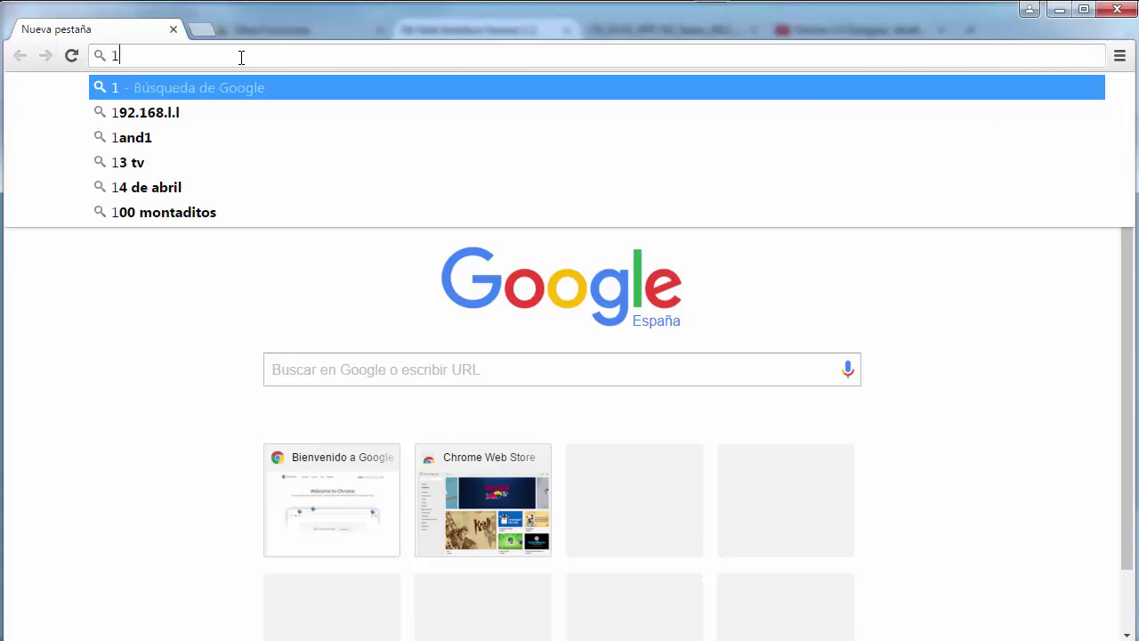
pyautogui.write('92.168')
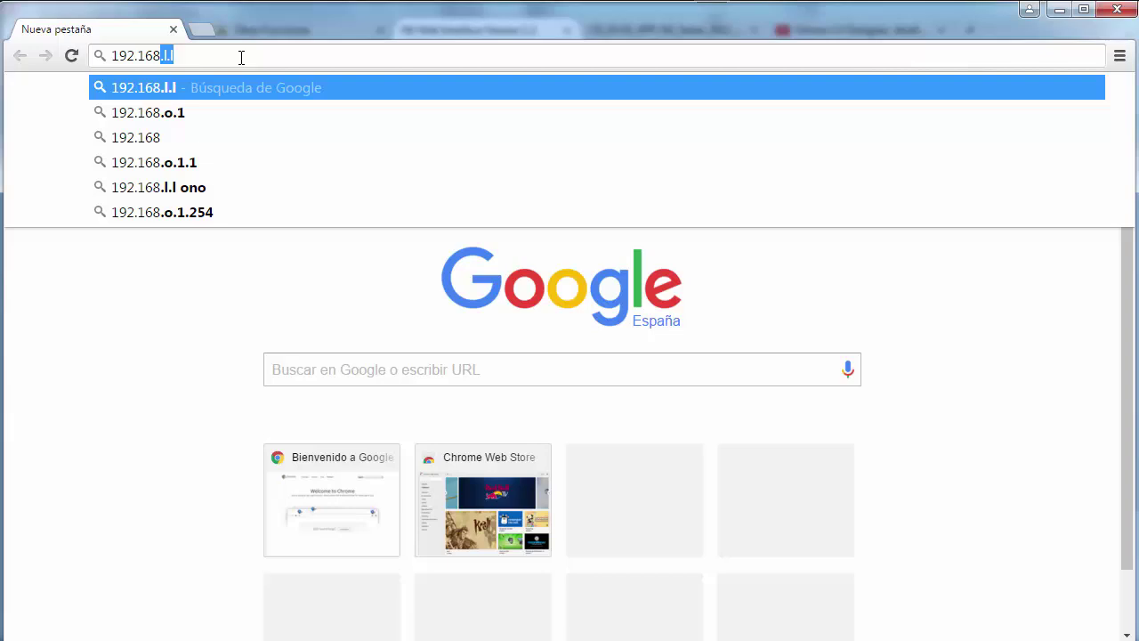
pyautogui.write('.10.205')
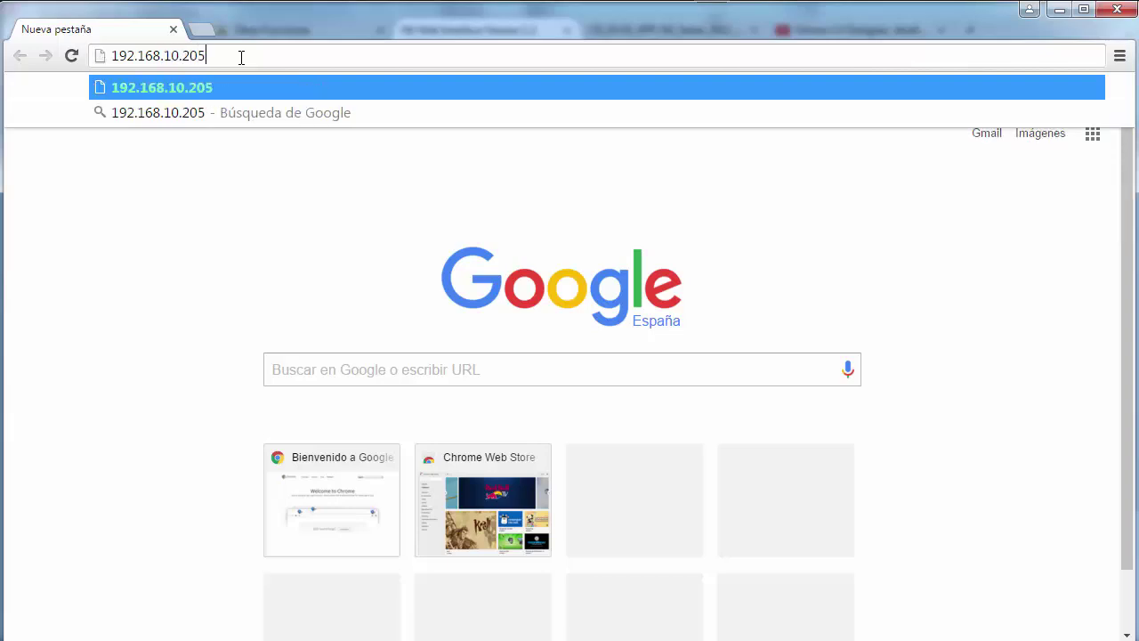
pyautogui.press('Return')
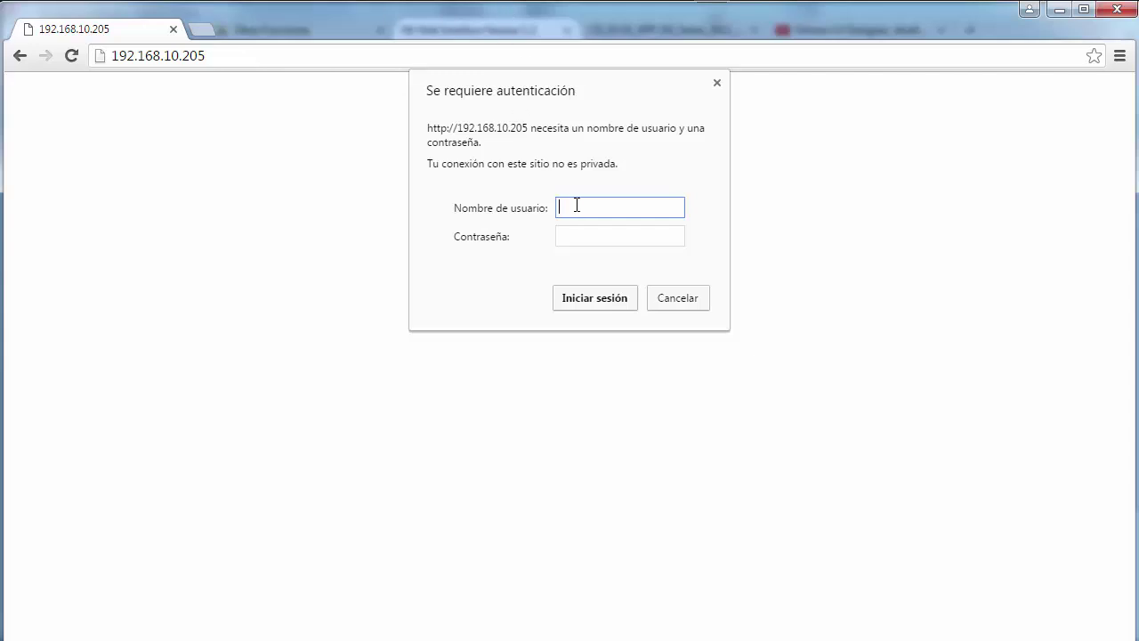
pyautogui.write('default')
pyautogui.press('Tab')
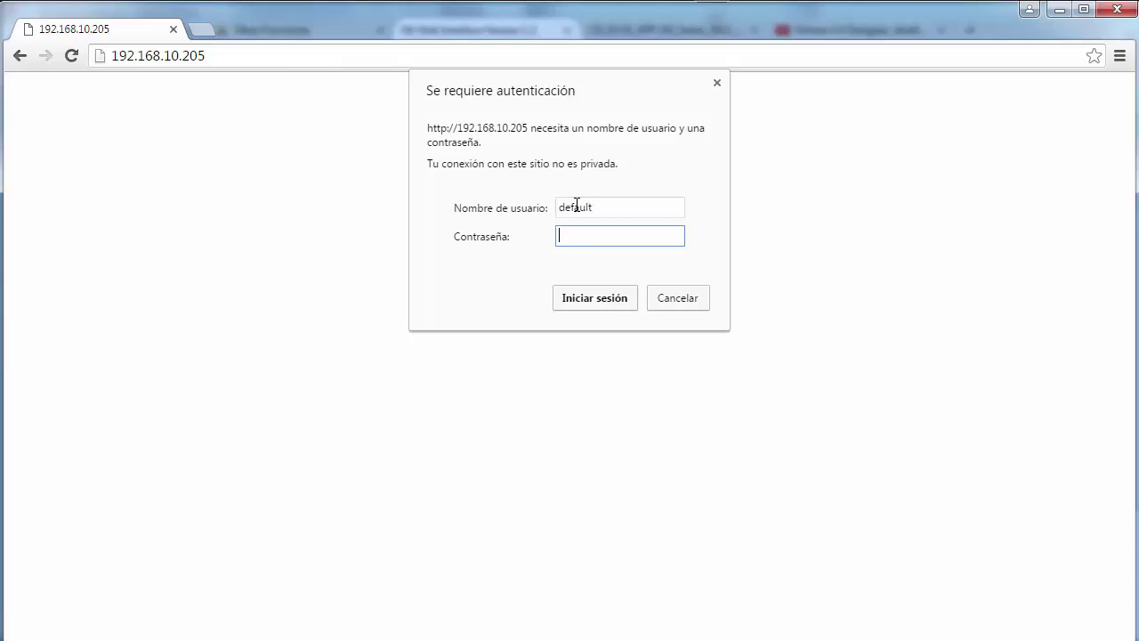
pyautogui.write('*******')
pyautogui.press('Return')
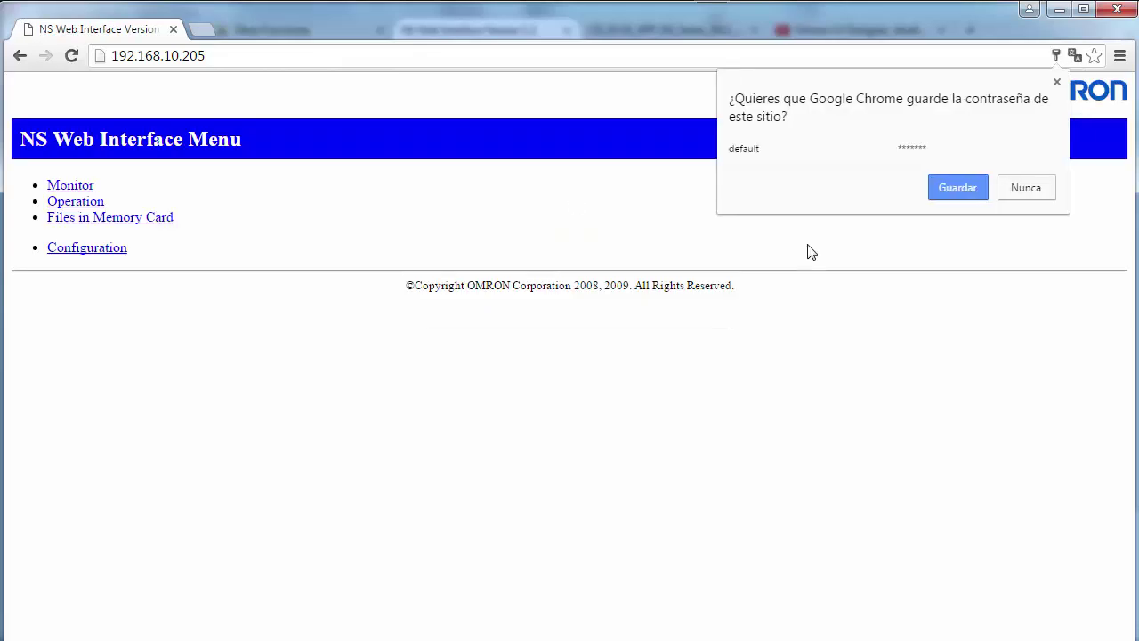
# Decline saving the password (Nunca) and open the Monitor page.
pyautogui.click(1026, 188)
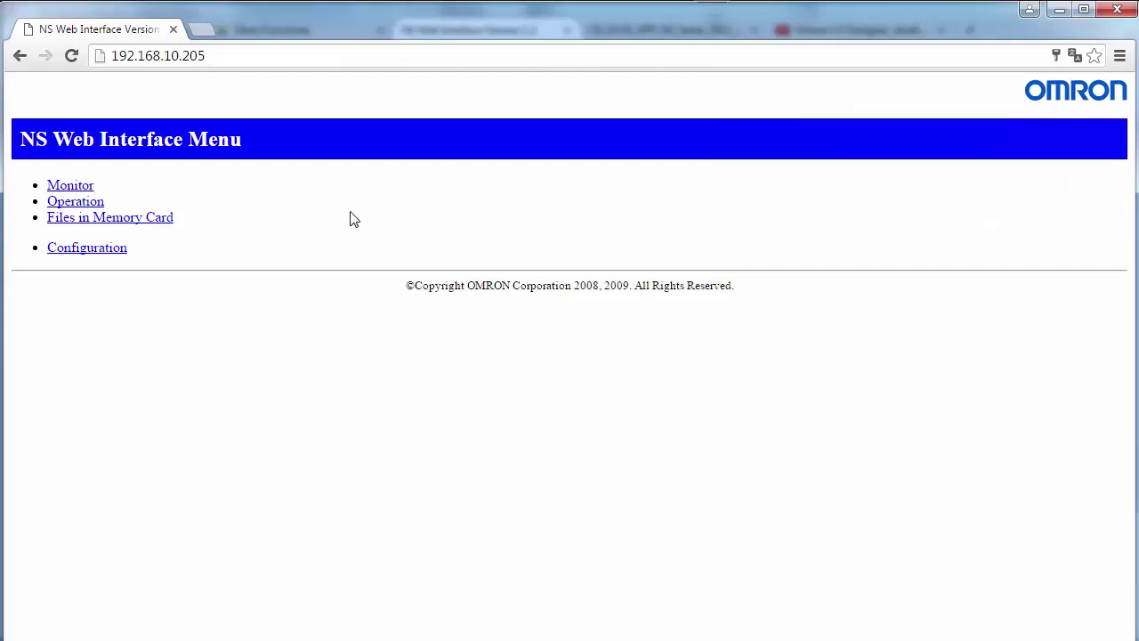
pyautogui.click(69, 185)
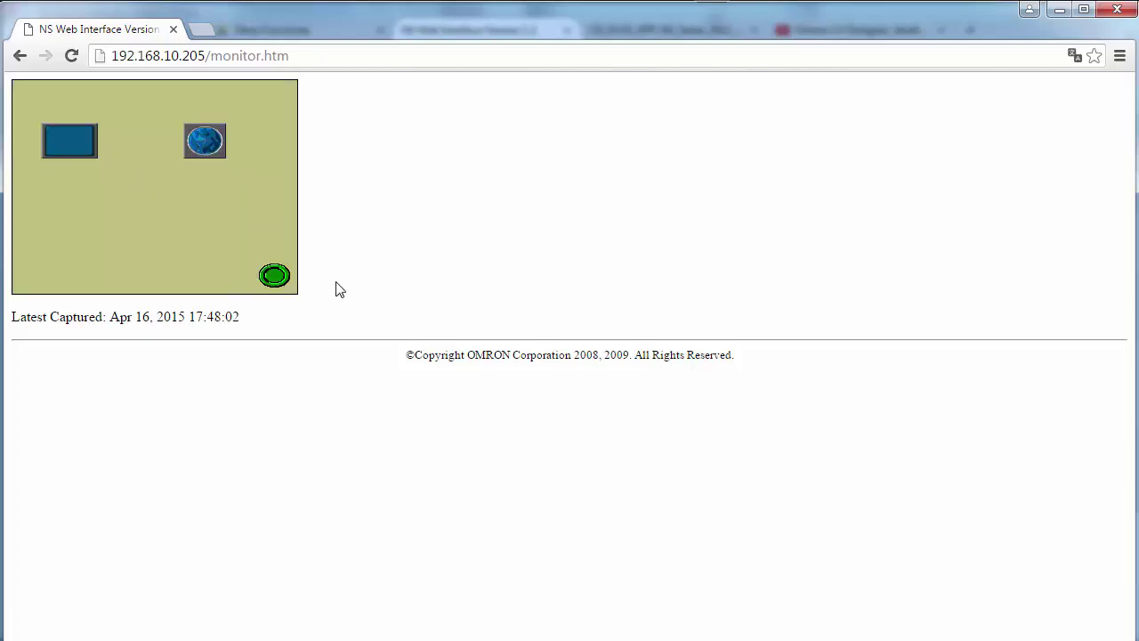
# Go back from monitor.htm to the NS Web Interface Menu.
pyautogui.click(19, 56)
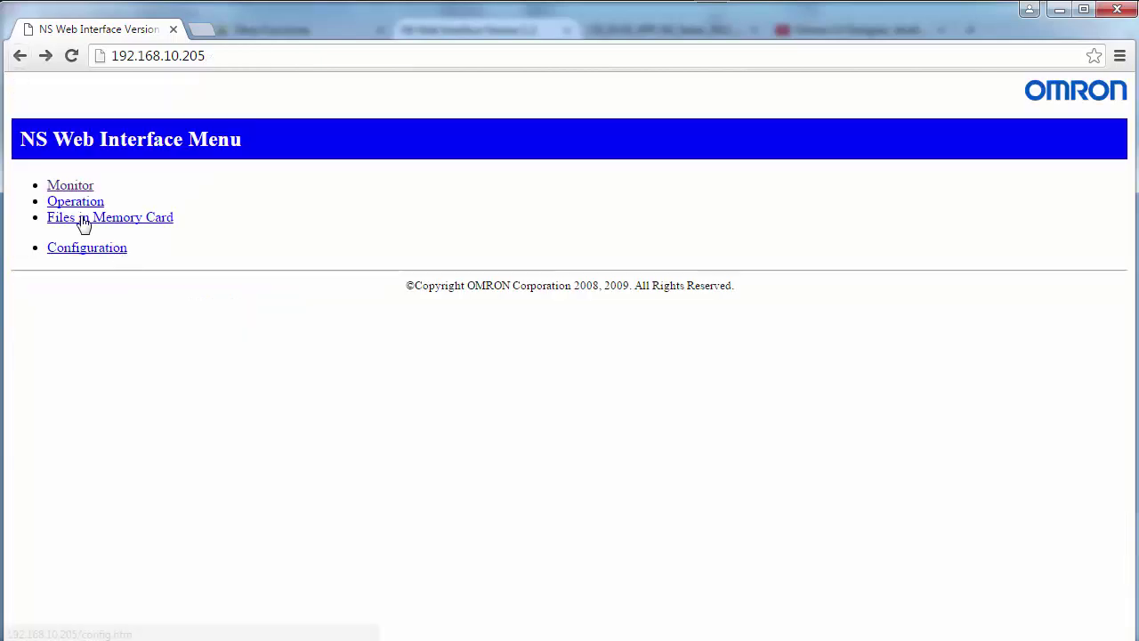
# On the Operation page, light the globe lamp, then switch to the CJ1M / CP1L / CJ2M screen.
pyautogui.click(64, 204)
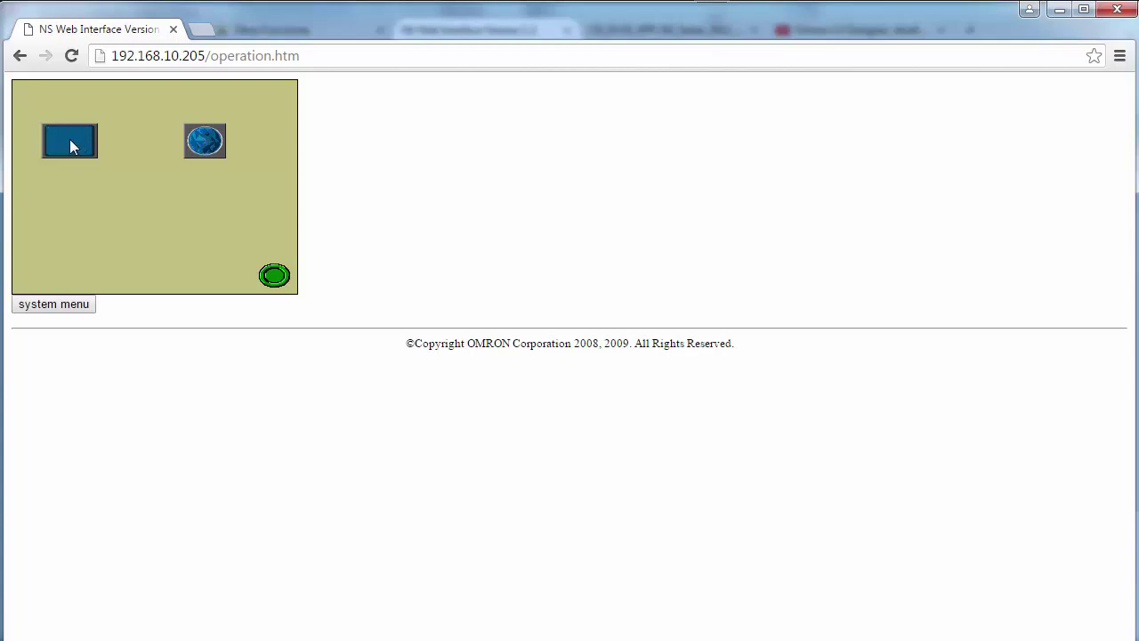
pyautogui.click(74, 147)
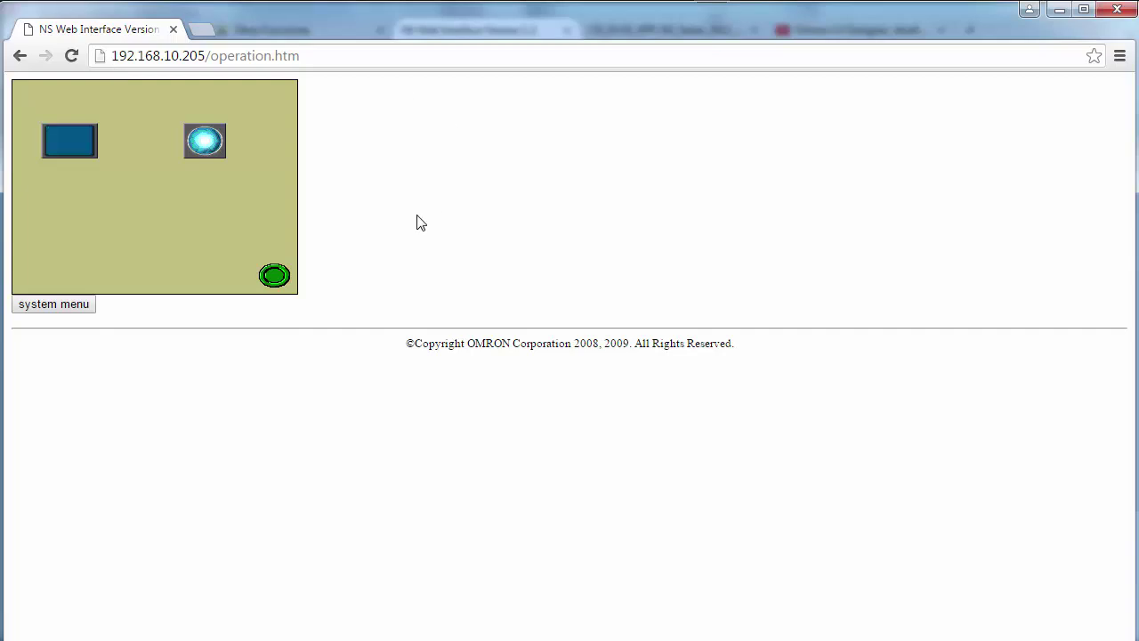
pyautogui.click(275, 276)
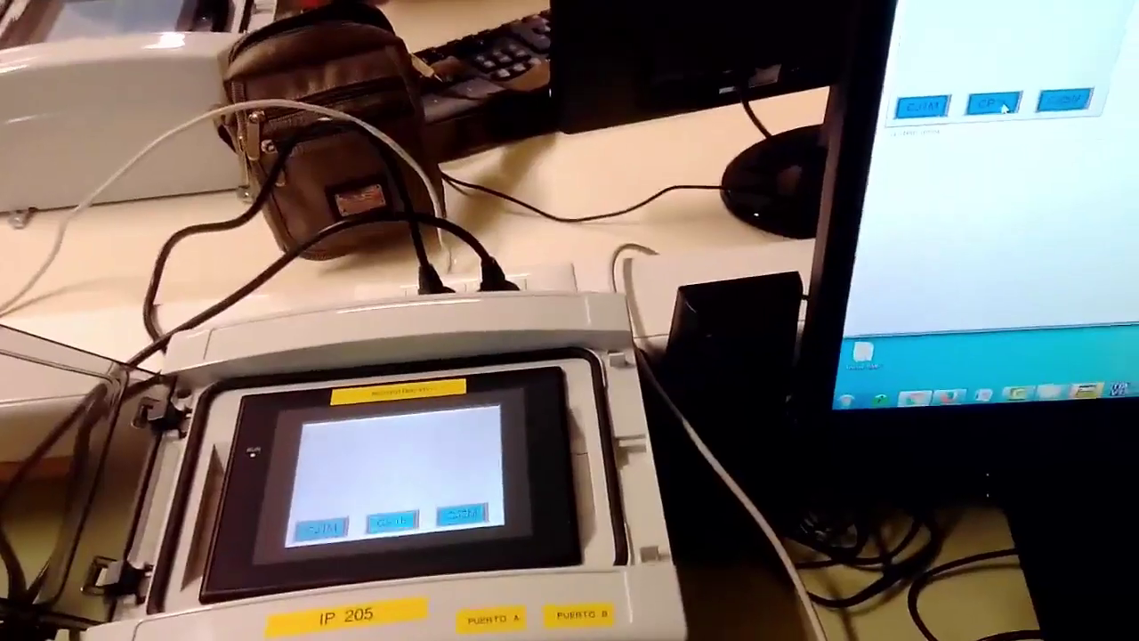
# Select CP1L remotely and watch the physical NS5 panel follow.
pyautogui.click(1004, 107)
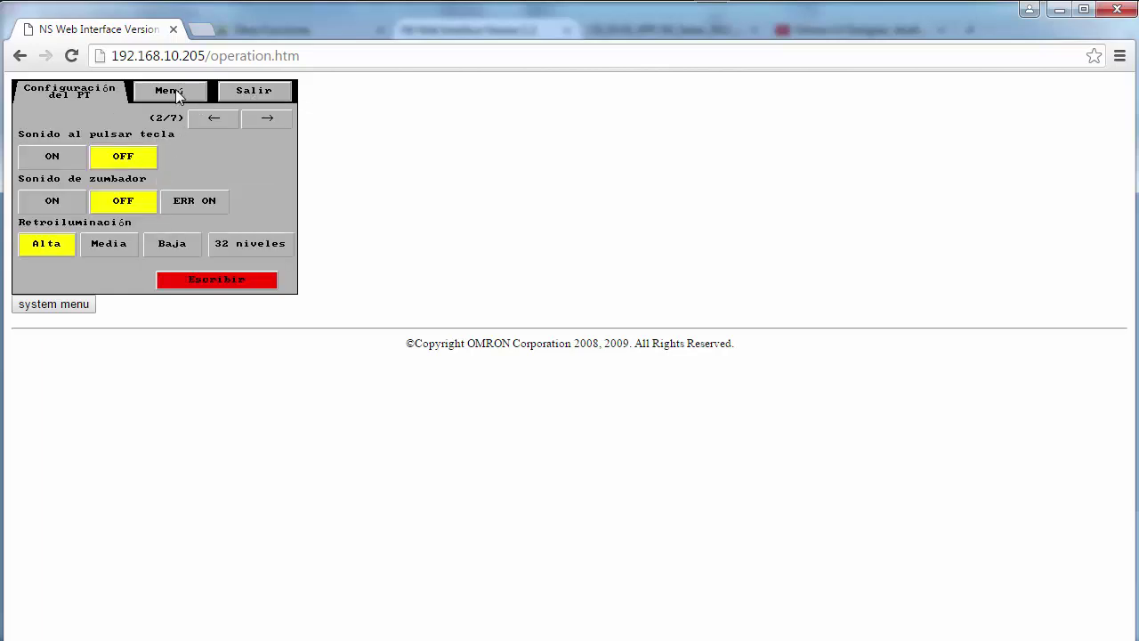
# Return the panel to the Menú Sistema grid and zoom the page to 200%.
pyautogui.click(291, 99)
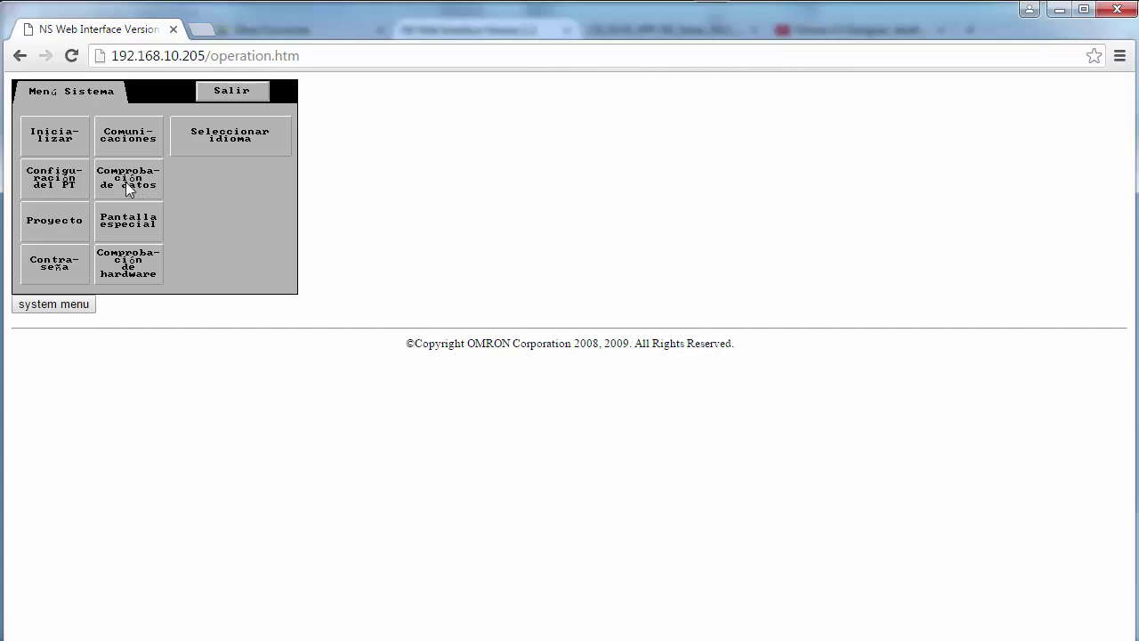
pyautogui.hotkey('ctrl', '+')
pyautogui.hotkey('ctrl', '+')
pyautogui.hotkey('ctrl', '+')
pyautogui.hotkey('ctrl', '+')
pyautogui.hotkey('ctrl', '+')
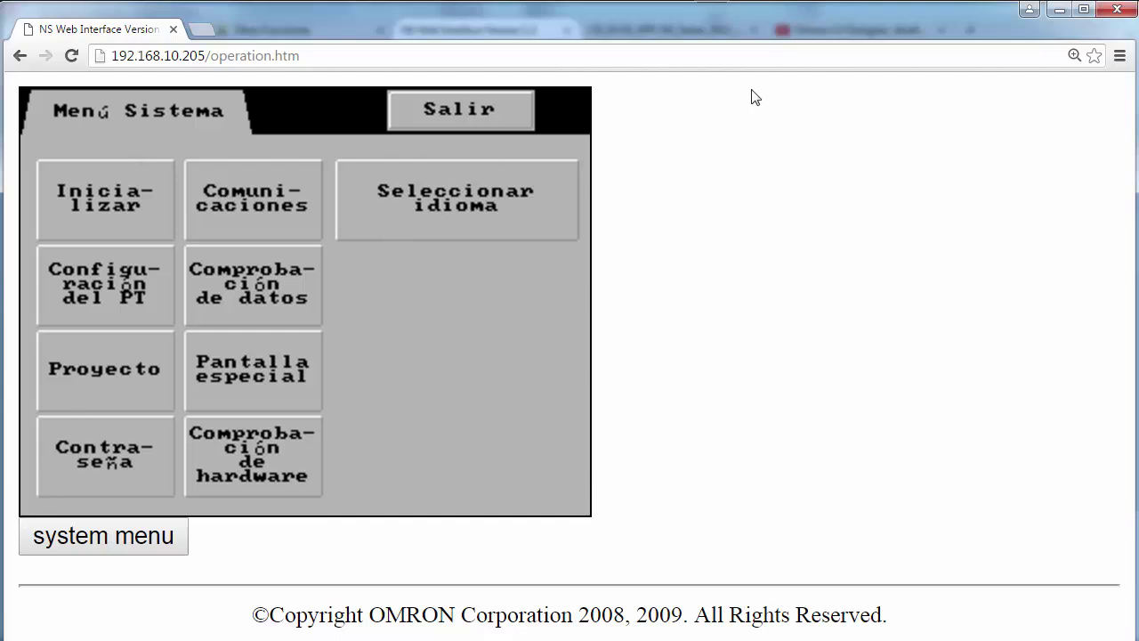
# Cycle serial port B through NT Link 1:1, Temperature Cont., Memory Link, Host Link, Modem back to None, then view Ethernet page 3/3.
pyautogui.click(252, 199)
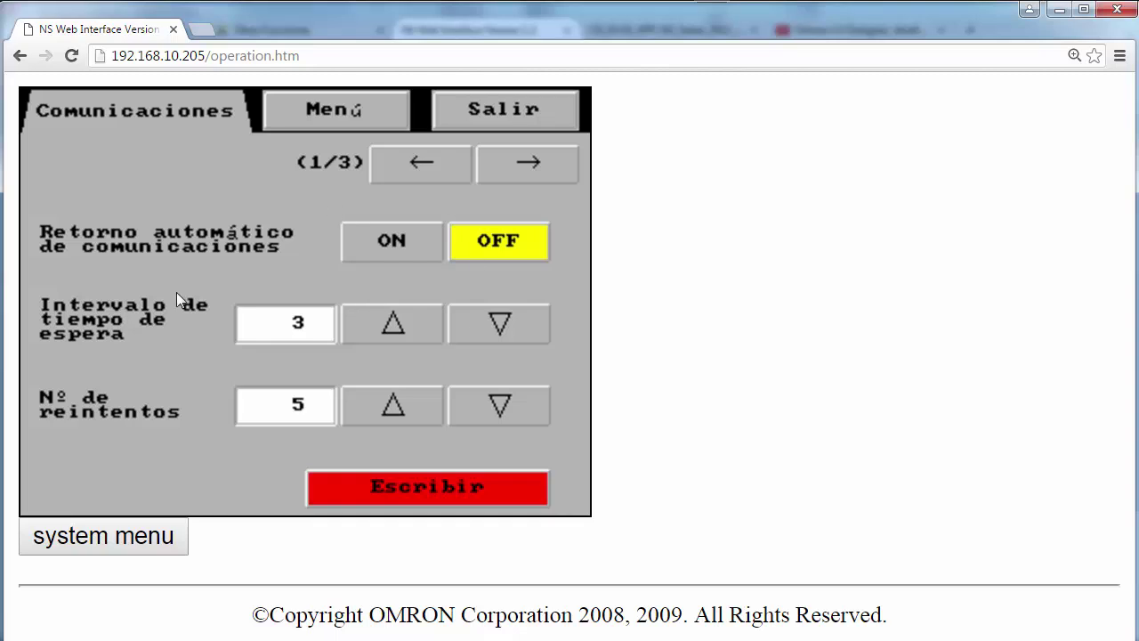
pyautogui.click(534, 160)
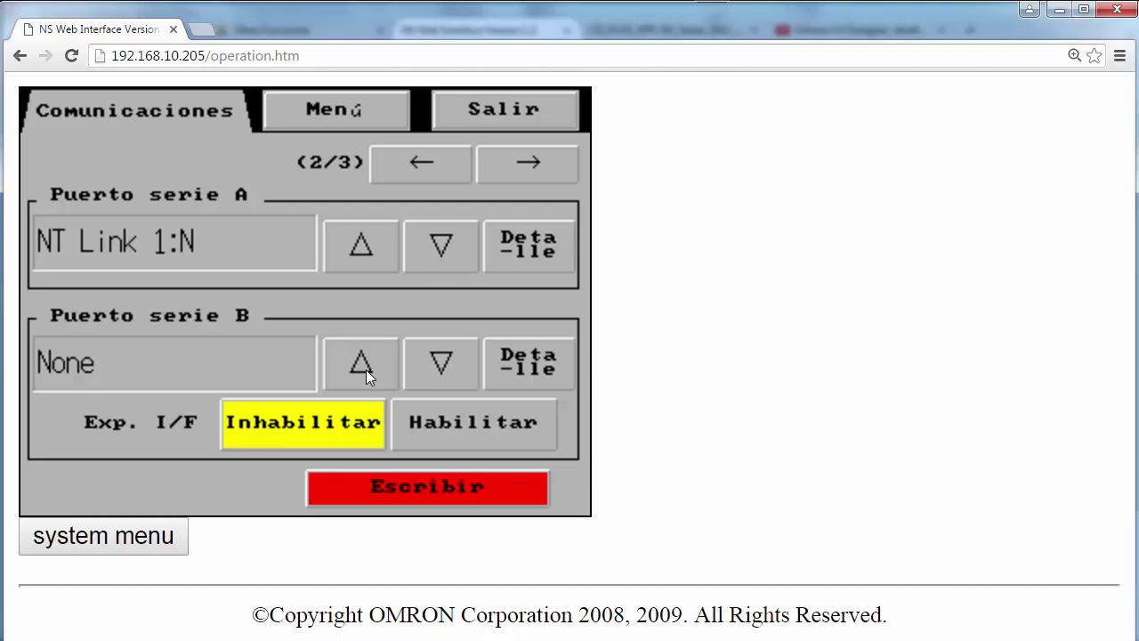
pyautogui.click(435, 367)
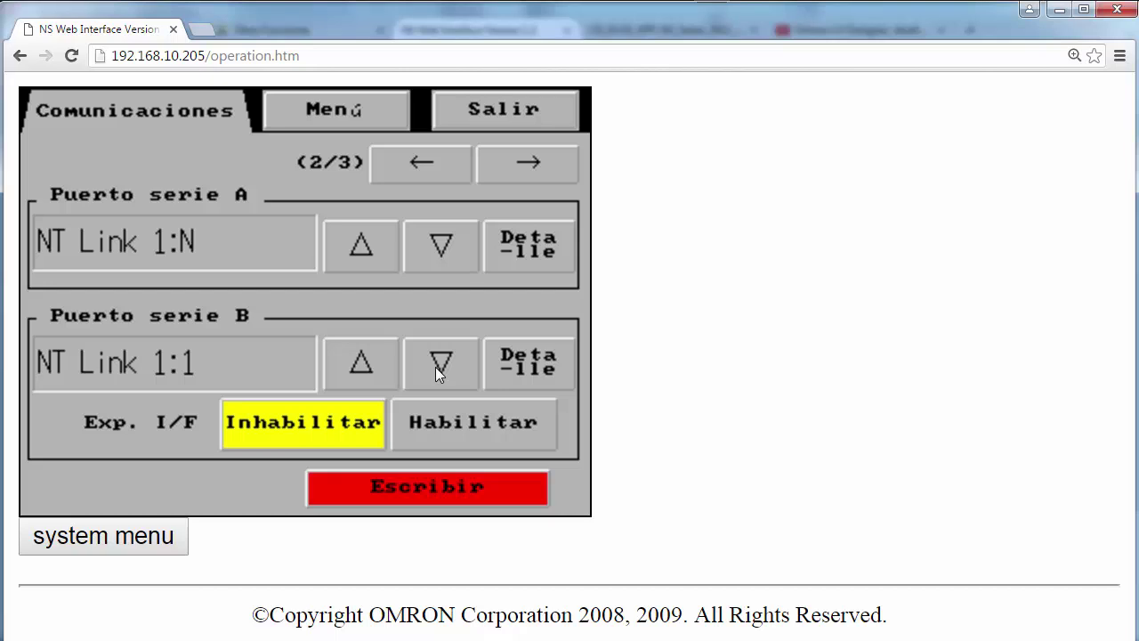
pyautogui.click(436, 367)
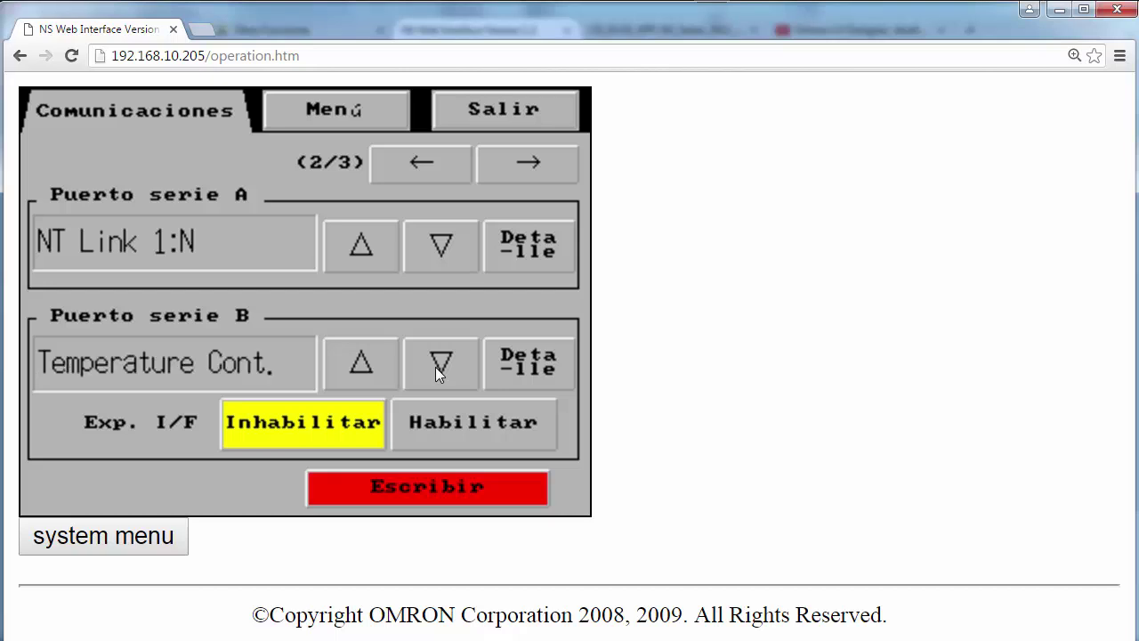
pyautogui.click(435, 367)
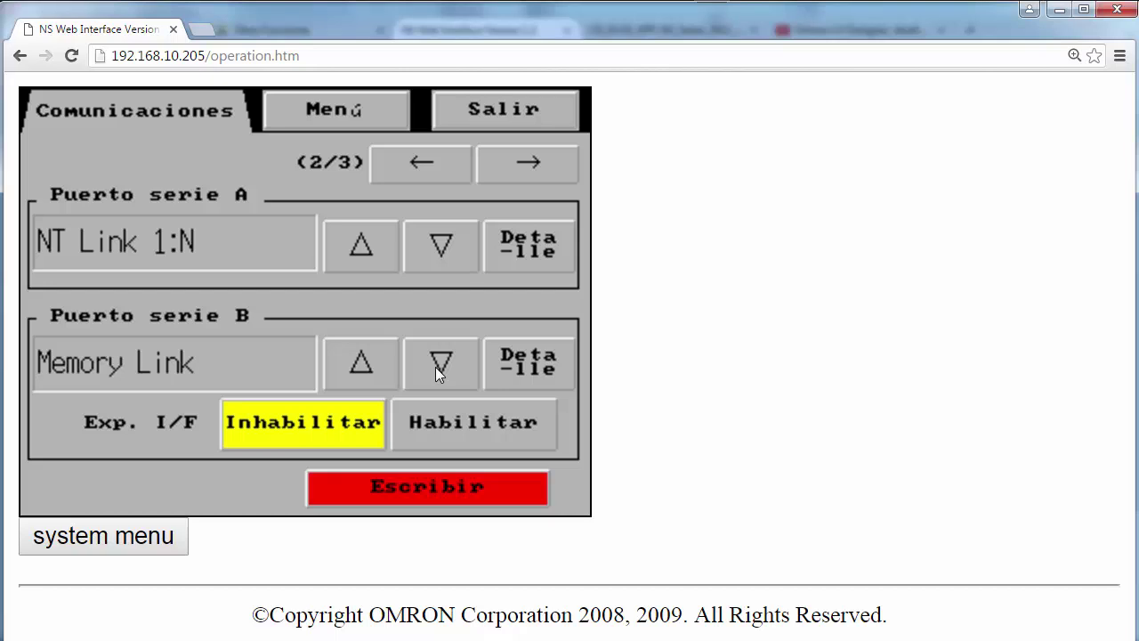
pyautogui.click(435, 366)
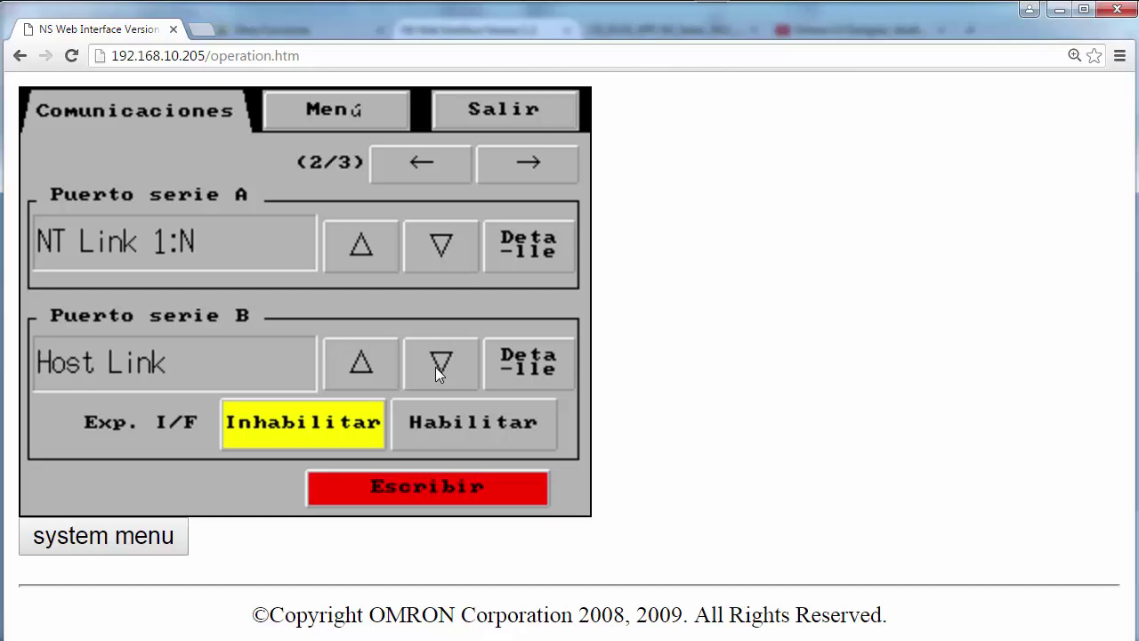
pyautogui.click(435, 366)
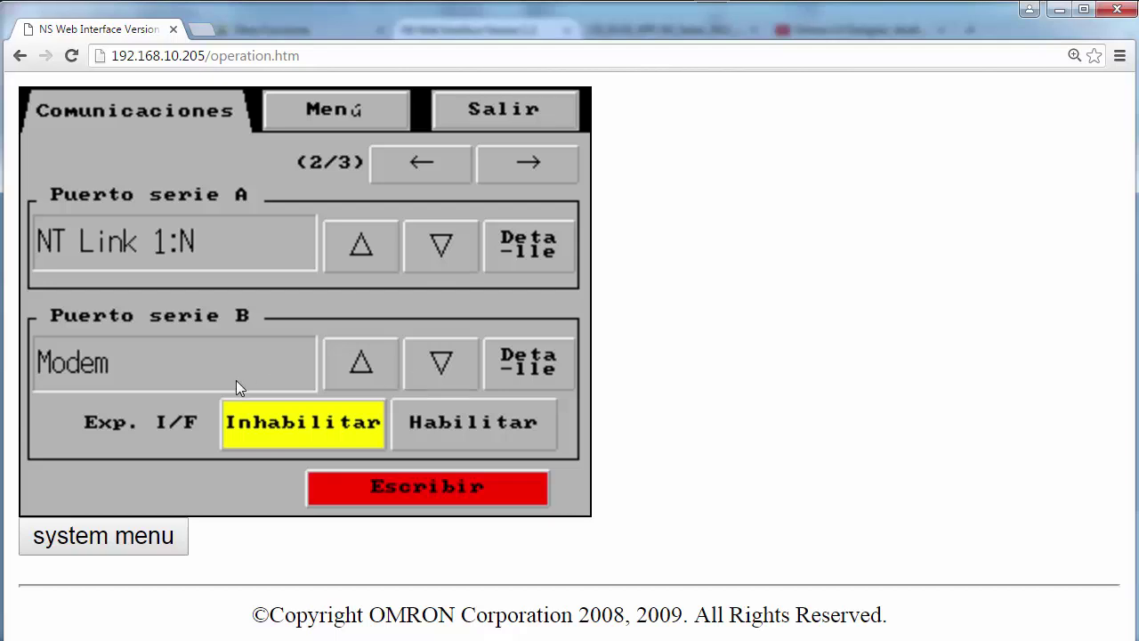
pyautogui.click(450, 369)
pyautogui.click(528, 162)
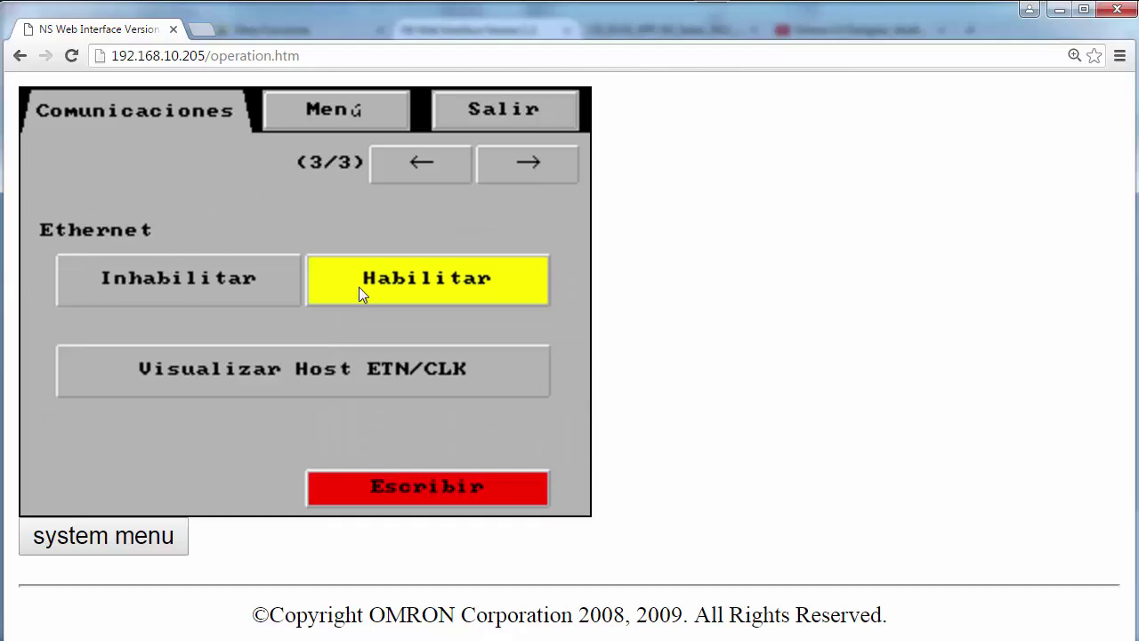
pyautogui.click(308, 371)
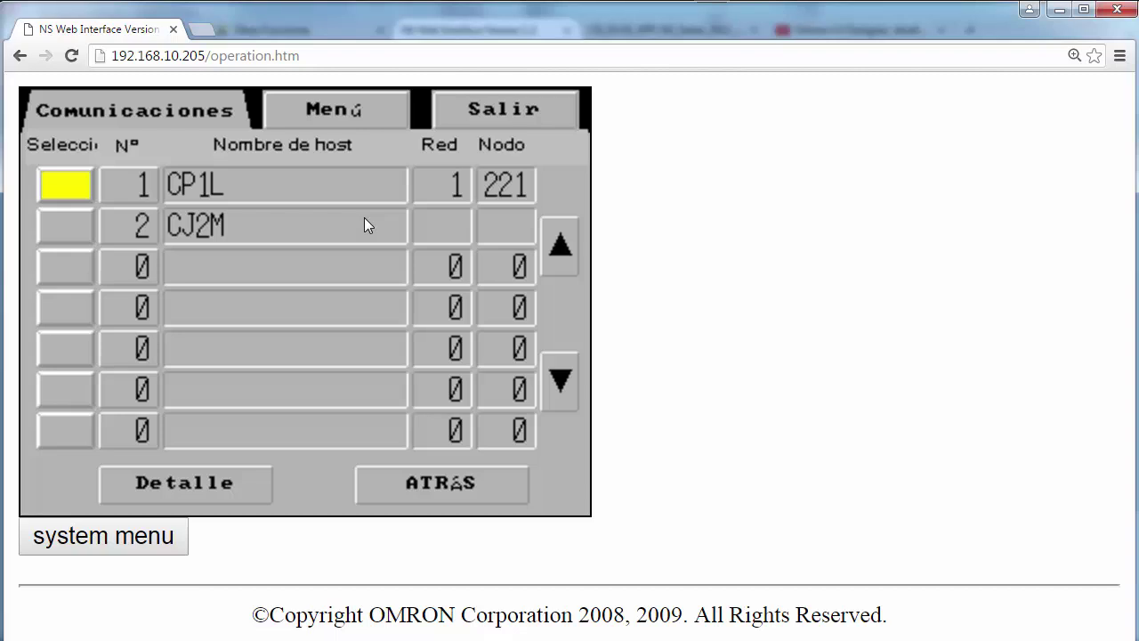
pyautogui.click(224, 479)
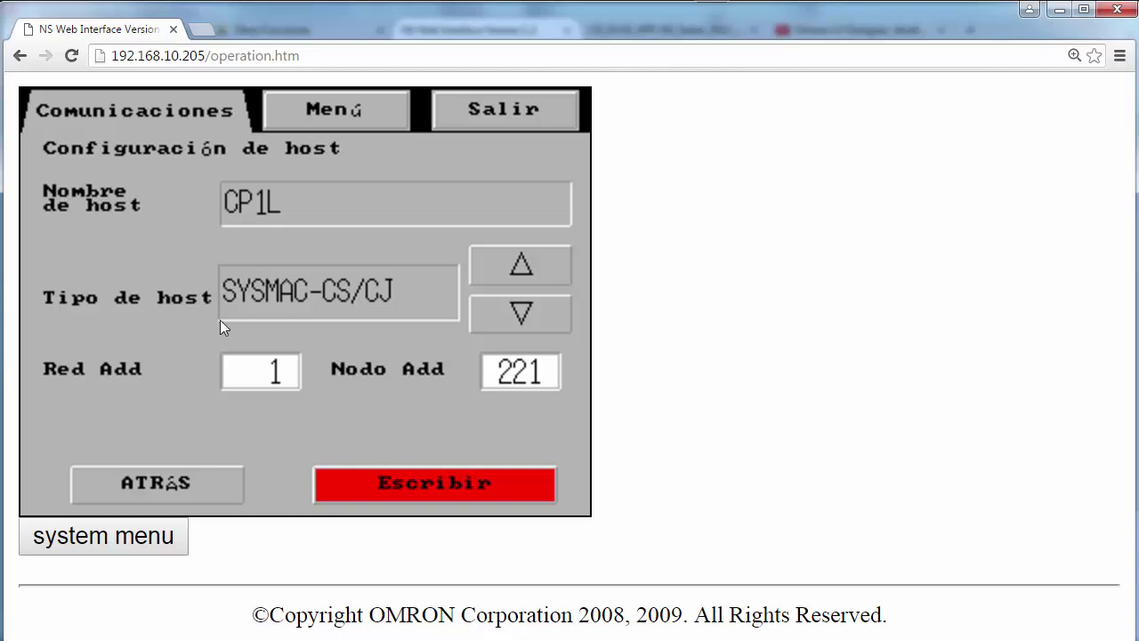
pyautogui.click(192, 483)
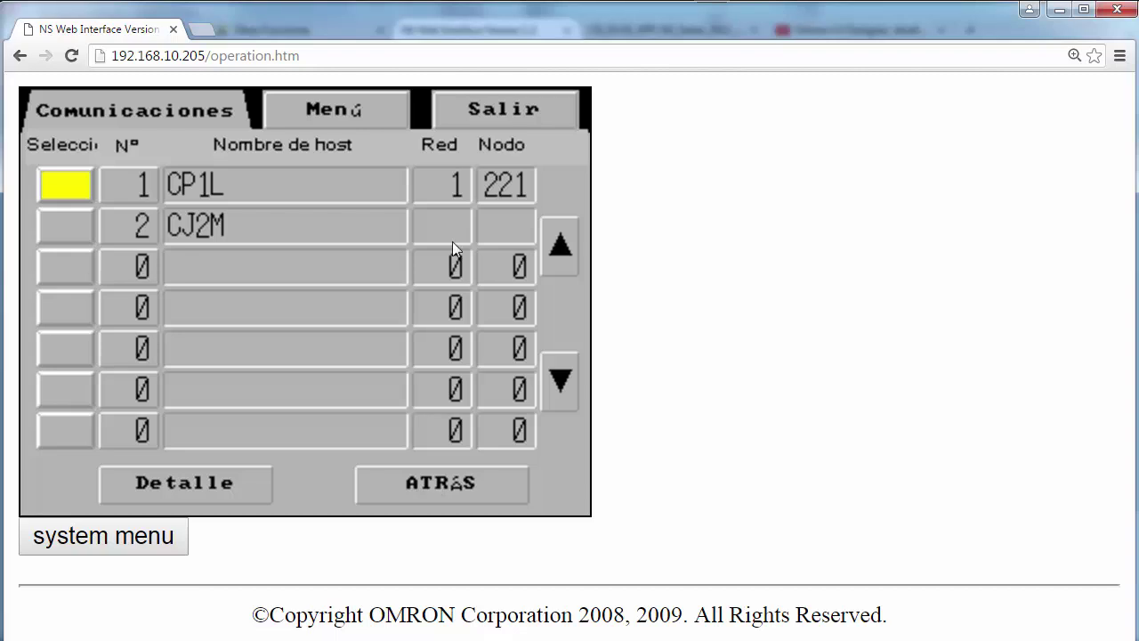
pyautogui.click(435, 485)
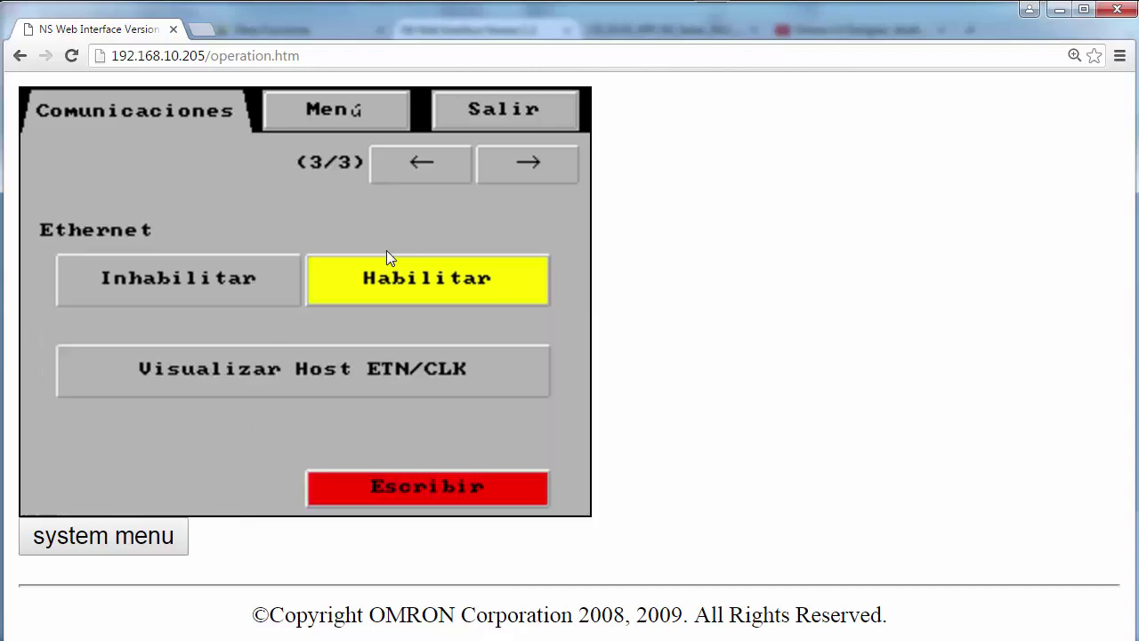
# Check both Ethernet pages (IP 192.168.10.205, mask 255.255.255.0, FTP/Web enabled), then return to the menu.
pyautogui.click(542, 162)
pyautogui.click(415, 161)
pyautogui.click(413, 280)
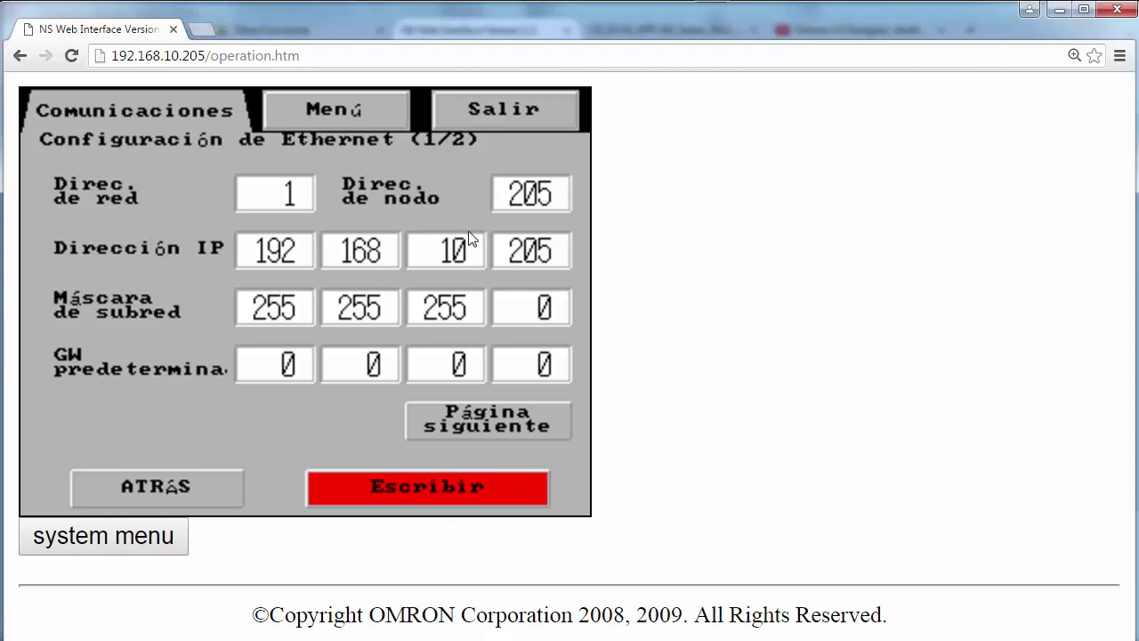
pyautogui.click(505, 416)
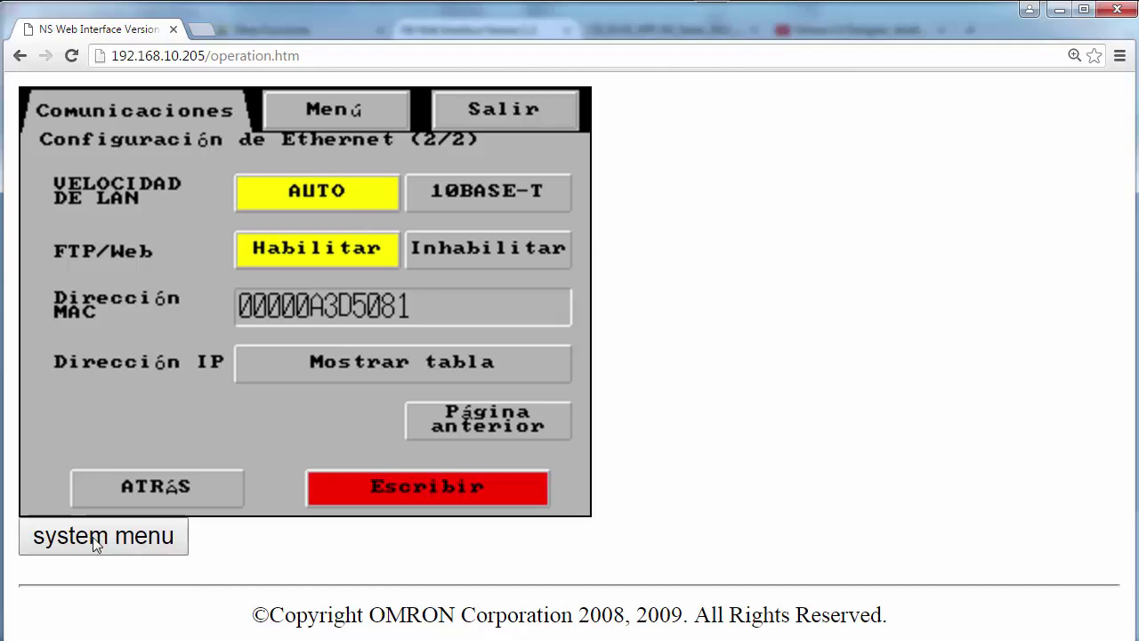
pyautogui.click(20, 55)
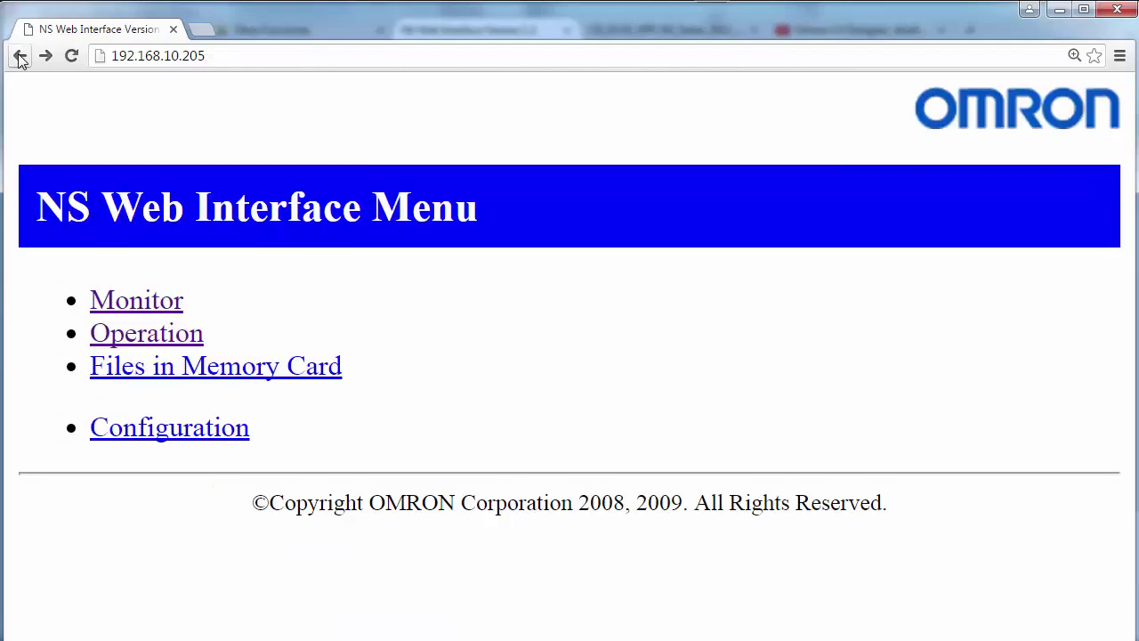
# View the Configuration page at 125% zoom, checking reload times, 256 colours and TCP port 80.
pyautogui.click(204, 430)
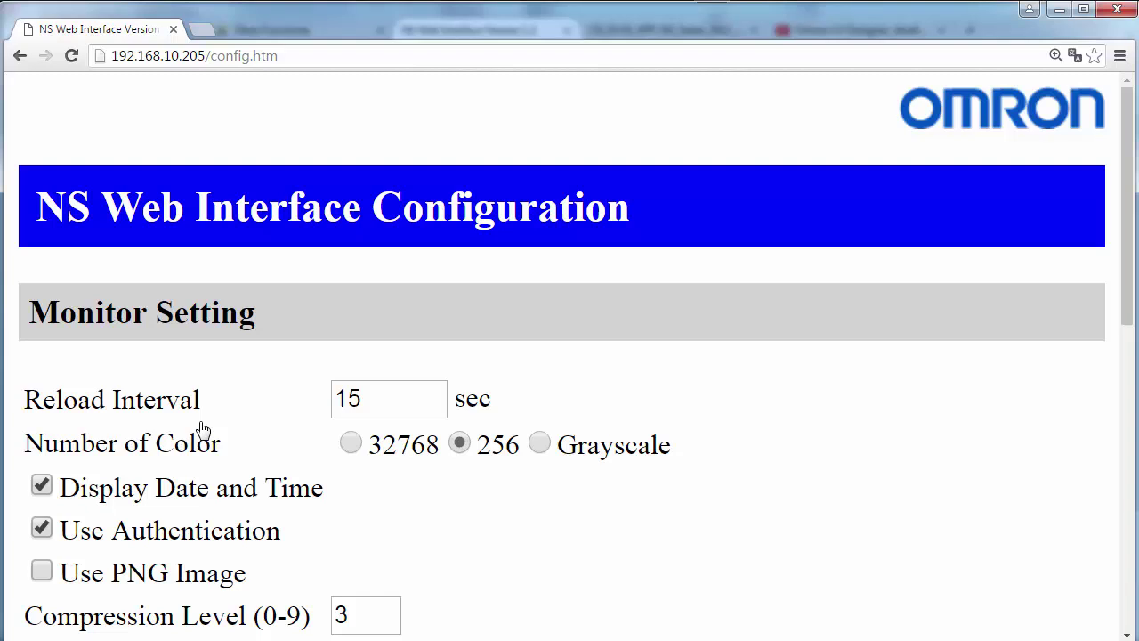
pyautogui.hotkey('ctrl', '-')
pyautogui.hotkey('ctrl', '-')
pyautogui.hotkey('ctrl', '-')
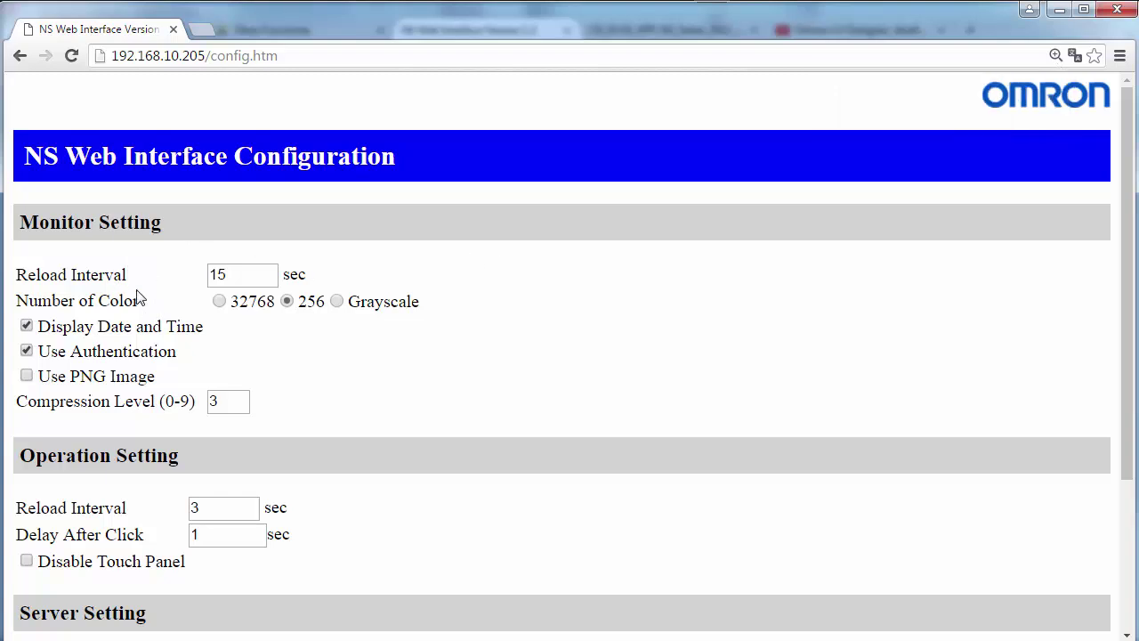
pyautogui.scroll(-3, 143, 303)
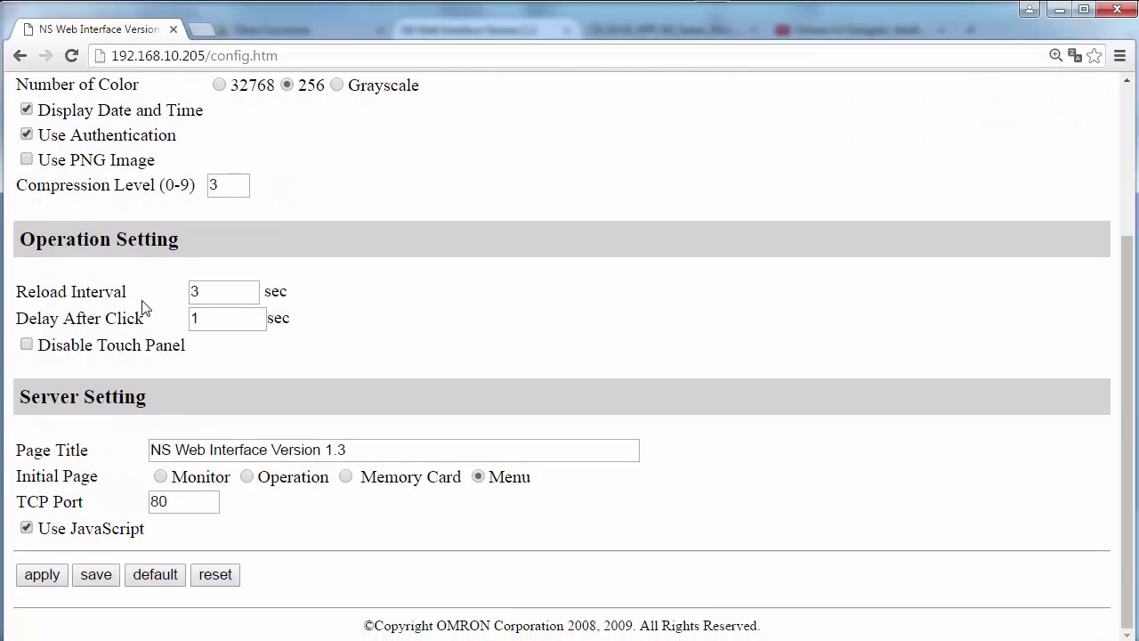
pyautogui.click(178, 506)
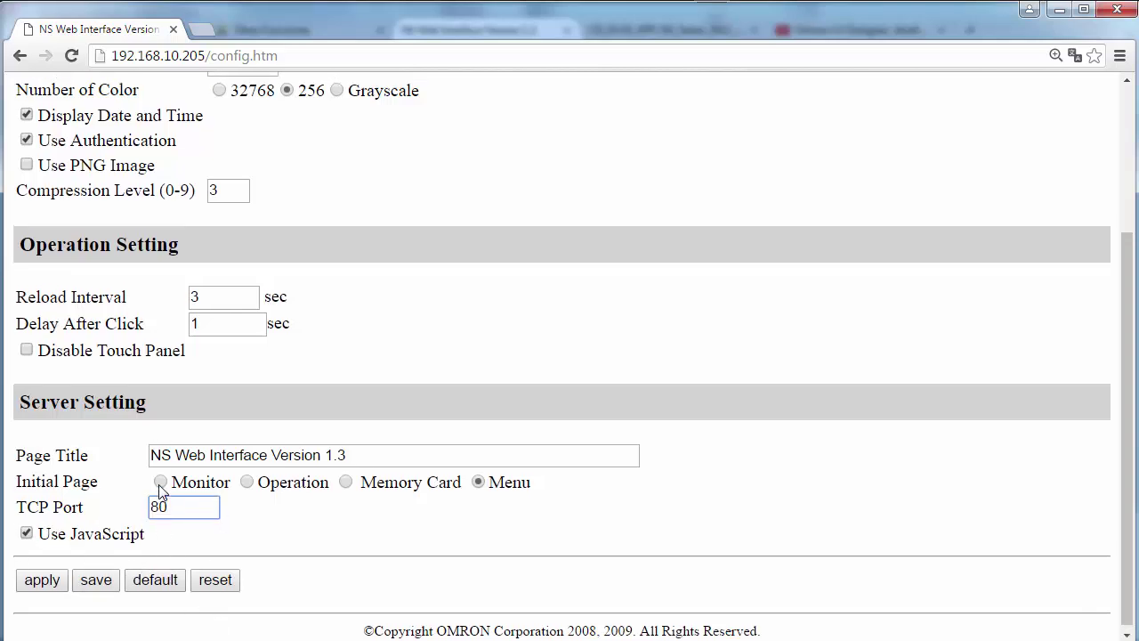
pyautogui.scroll(3, 159, 484)
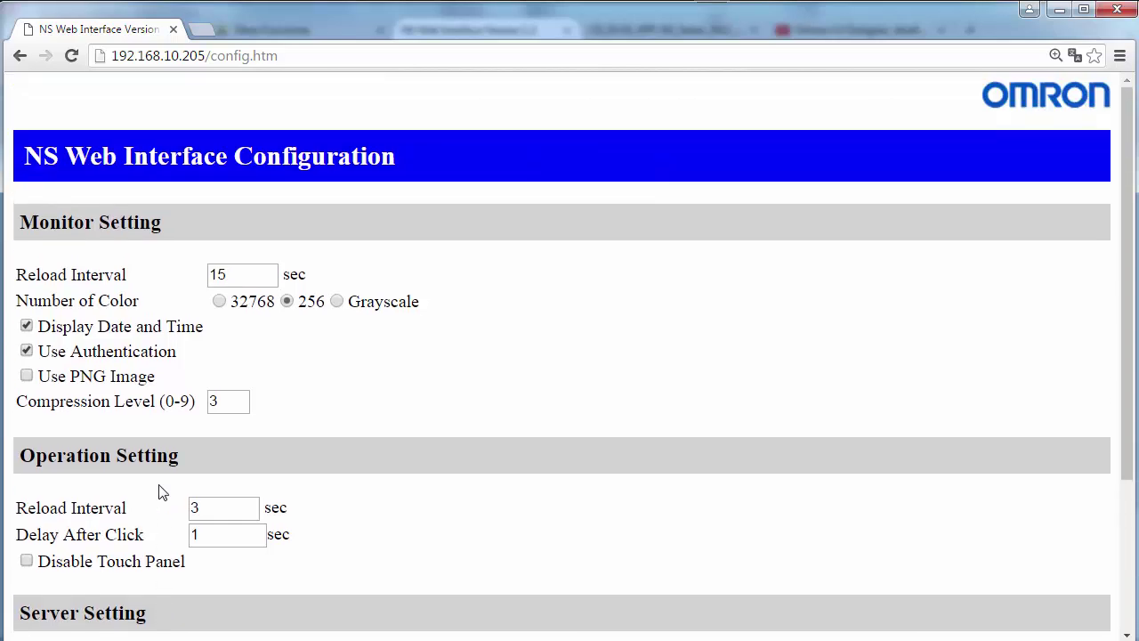